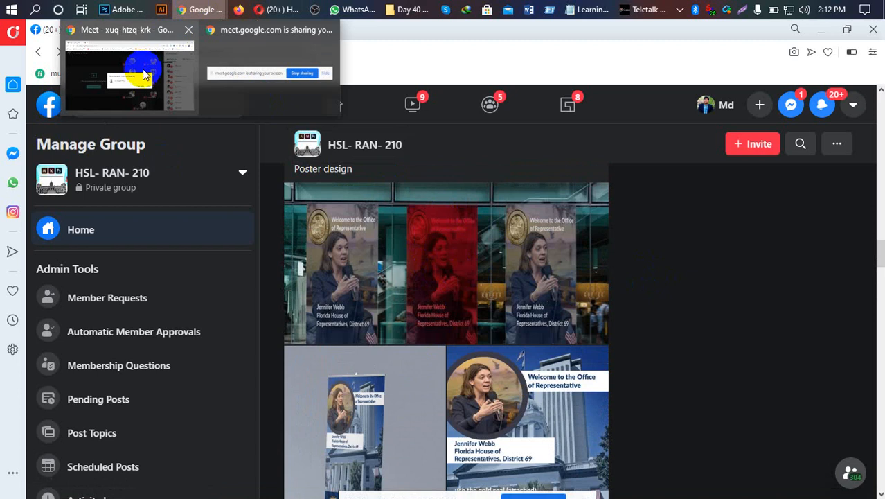
# Step: Switch to the Google Meet call, admit the waiting participant, and return to the poster design post in the HSL- RAN- 210 Facebook group
pyautogui.click(130, 73)
pyautogui.click(572, 331)
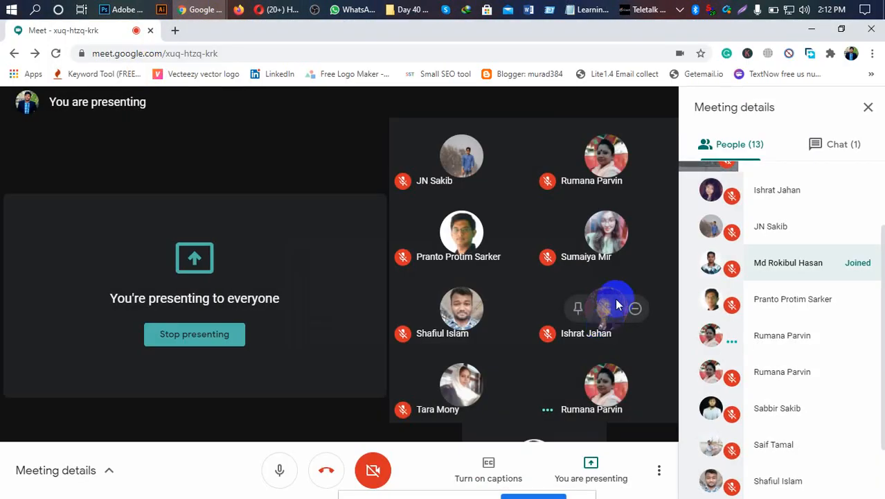
pyautogui.click(279, 8)
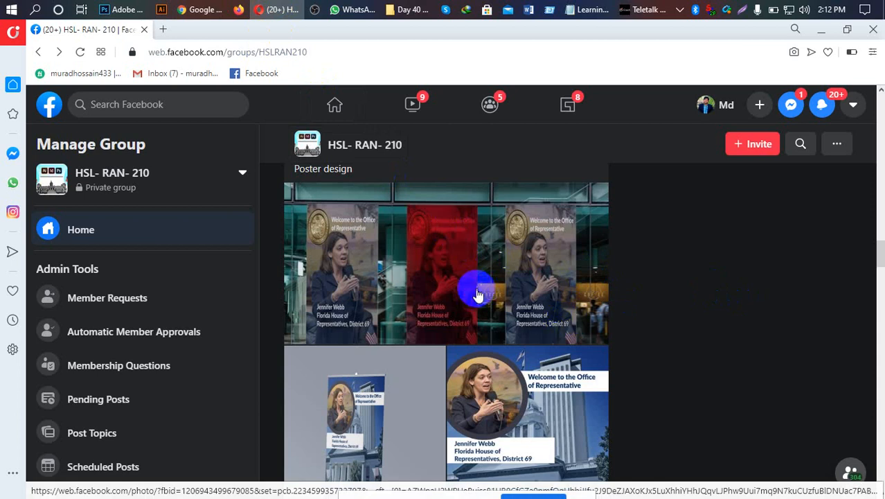
pyautogui.scroll(-1, 477, 294)
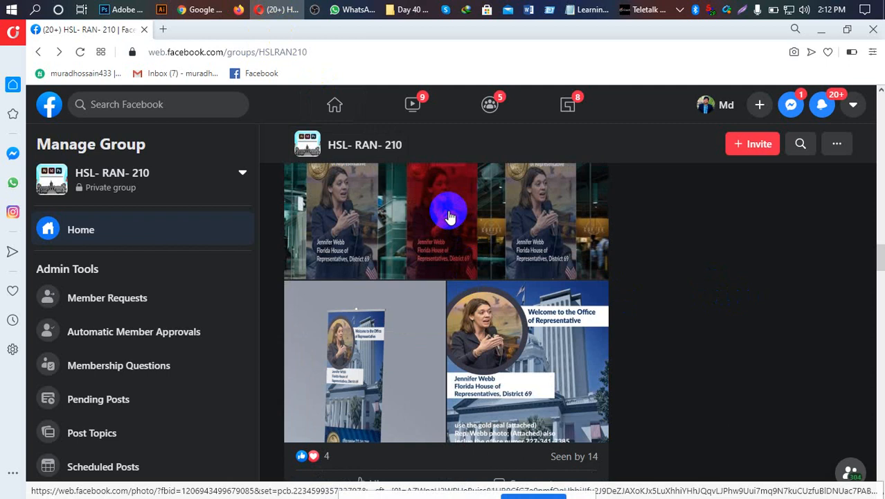
# Step: Switch to the Google Meet call again and admit the person asking to join
pyautogui.moveTo(199, 10)
pyautogui.click(147, 48)
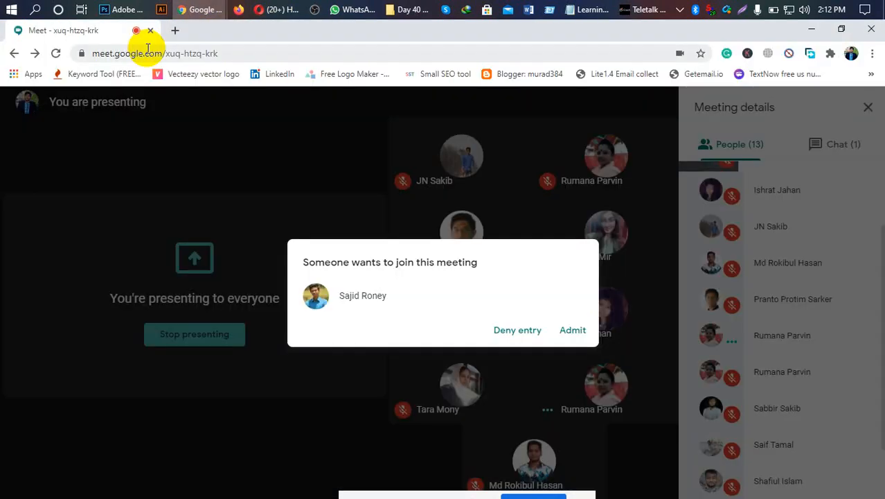
pyautogui.click(574, 332)
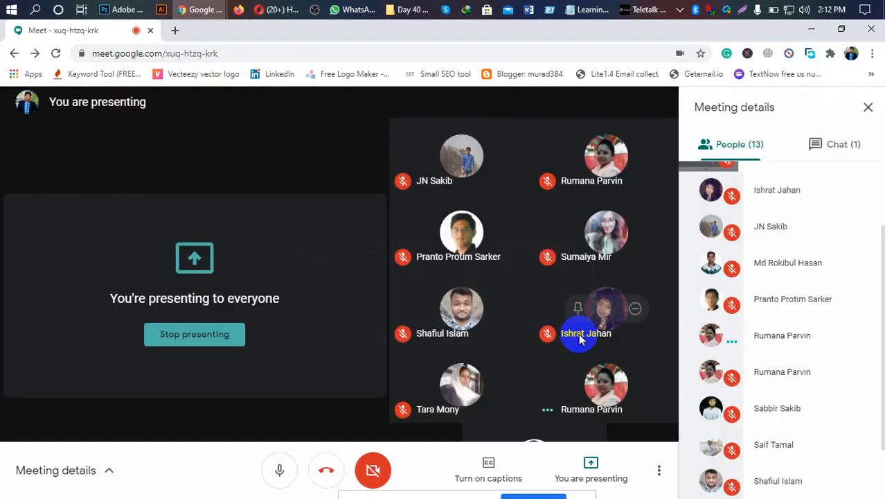
# Step: Return to the HSL- RAN- 210 Facebook group and like the poster design post
pyautogui.click(274, 10)
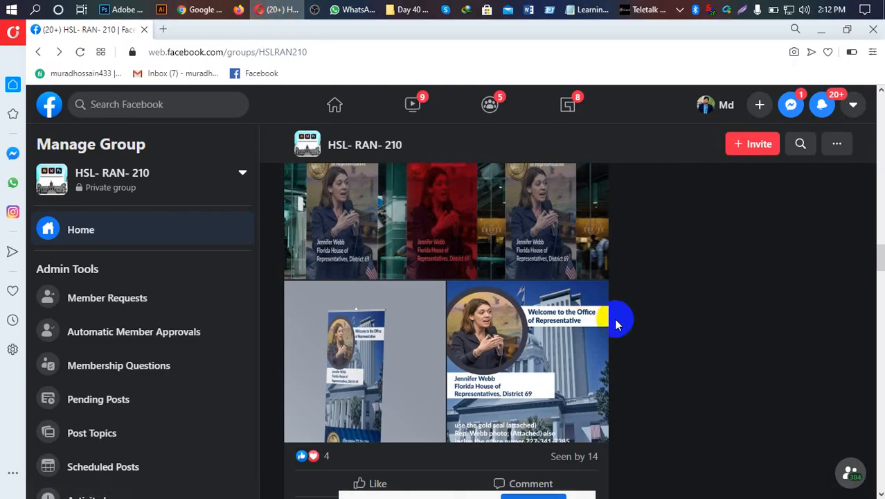
pyautogui.scroll(-1, 615, 322)
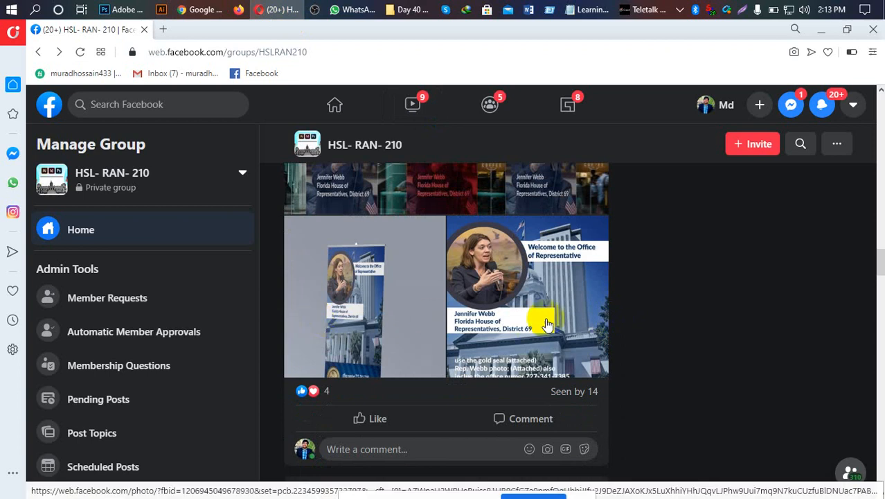
pyautogui.scroll(1, 579, 319)
pyautogui.scroll(-2, 579, 315)
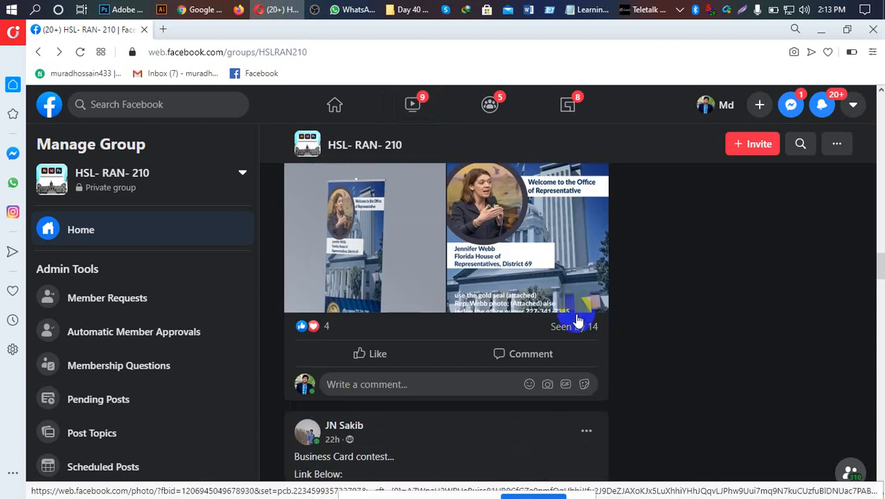
pyautogui.click(367, 350)
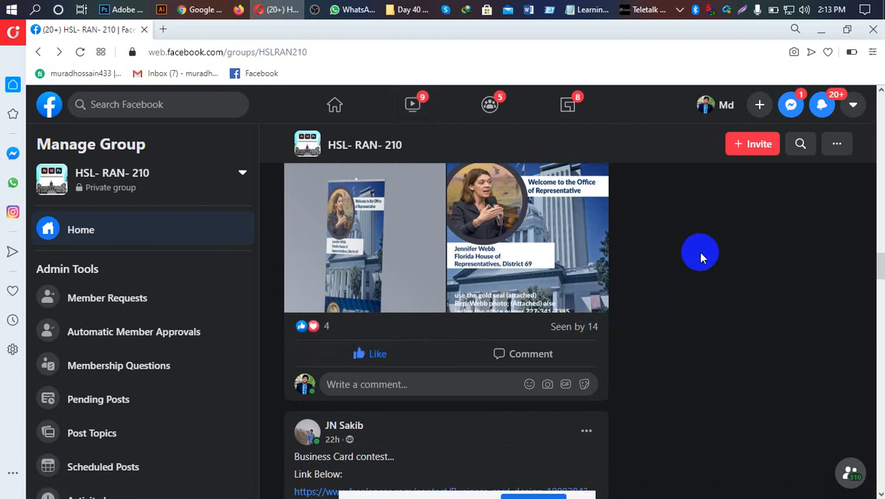
# Step: Give the "Business Card contest..." post with the Active Monkey cards a Love reaction
pyautogui.scroll(-3, 700, 252)
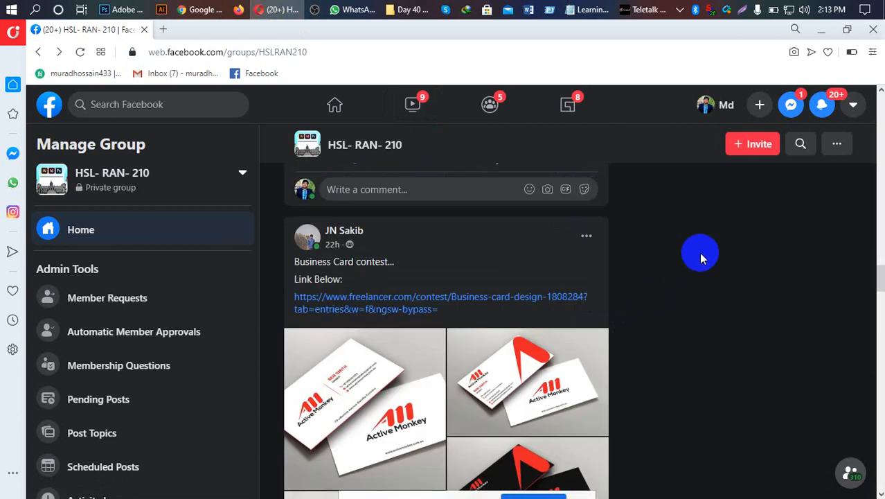
pyautogui.scroll(-2, 700, 258)
pyautogui.scroll(1, 700, 258)
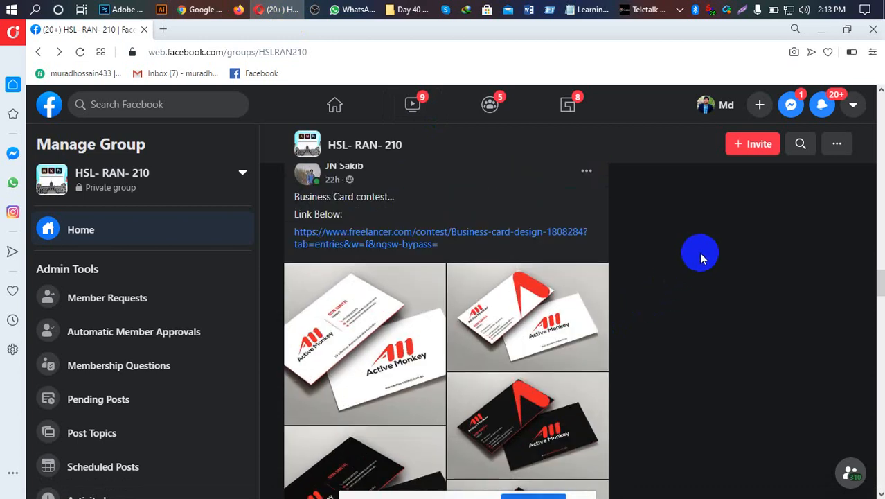
pyautogui.scroll(-3, 698, 252)
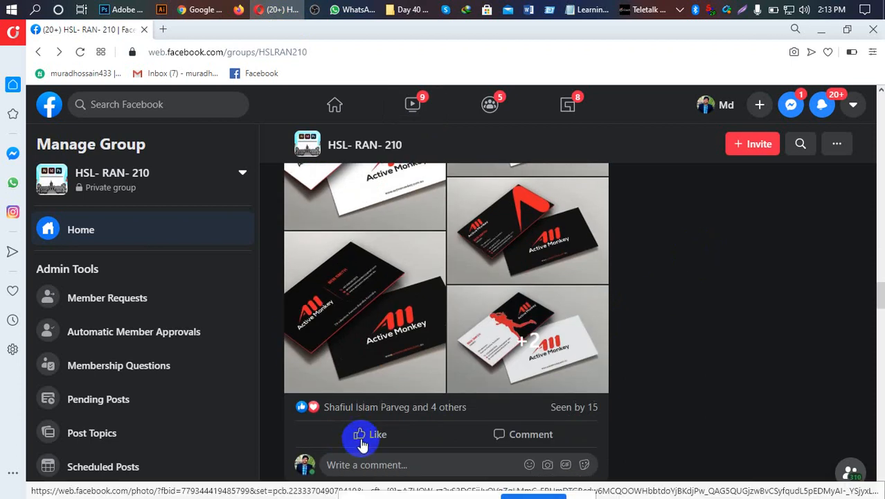
pyautogui.moveTo(367, 433)
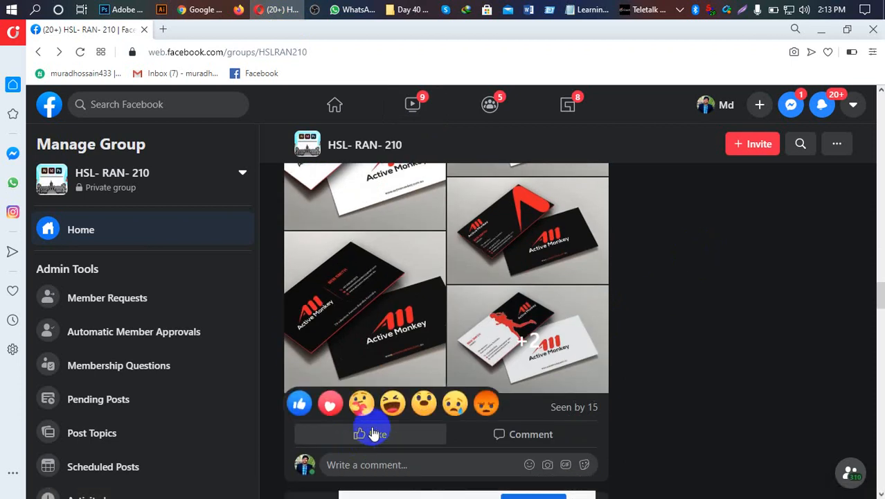
pyautogui.click(329, 401)
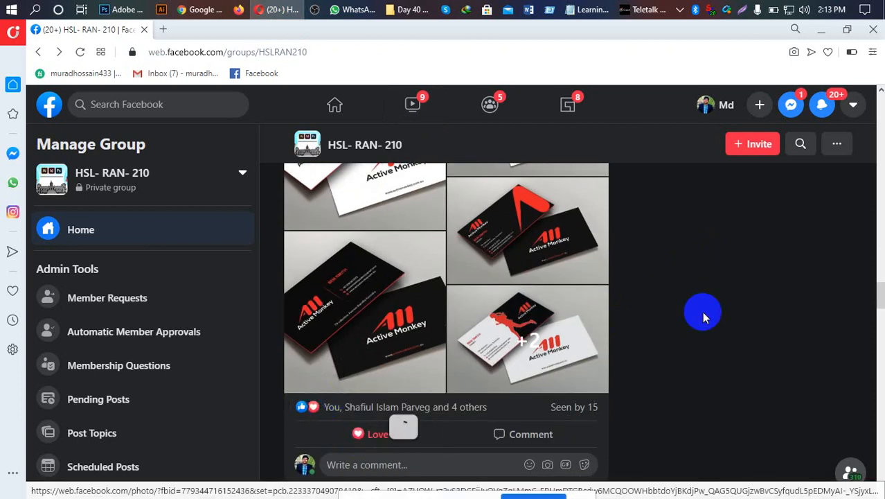
# Step: Review the older business card posts in the group feed, and then the announcements and recent media near its beginning
pyautogui.scroll(-3, 703, 317)
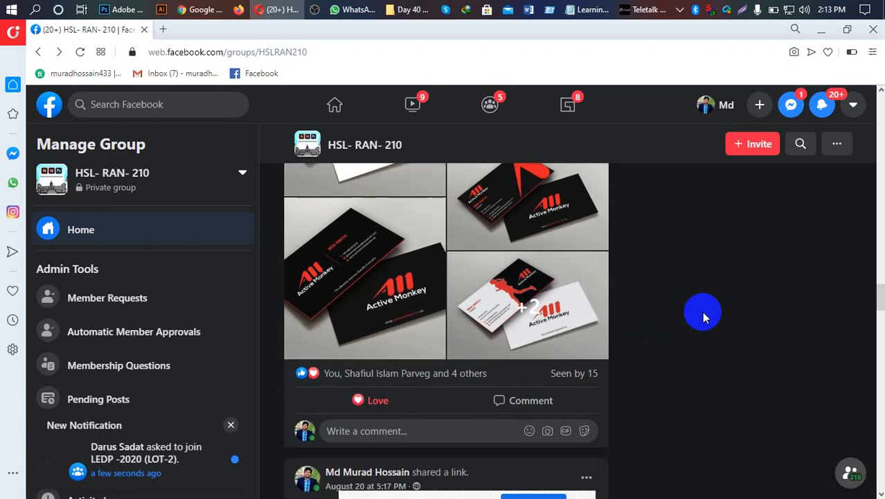
pyautogui.scroll(-2, 703, 317)
pyautogui.scroll(-1, 702, 317)
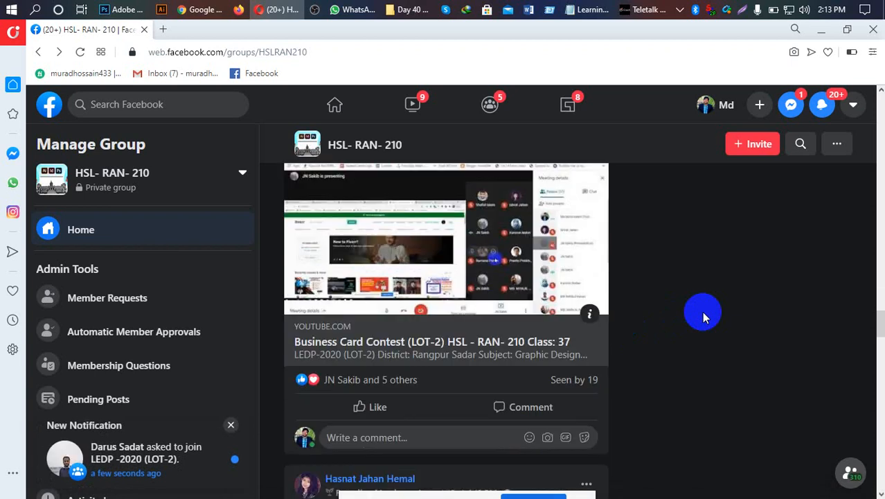
pyautogui.scroll(-2, 703, 317)
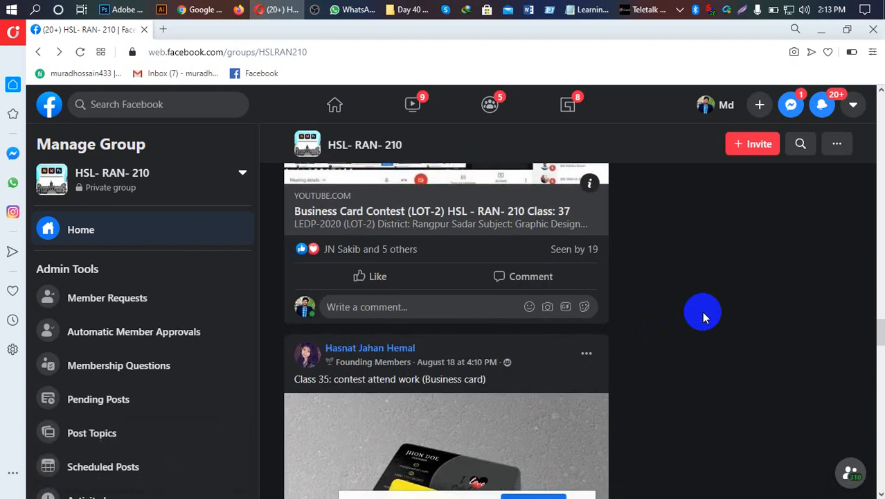
pyautogui.scroll(-3, 703, 317)
pyautogui.scroll(8, 703, 317)
pyautogui.scroll(6, 703, 318)
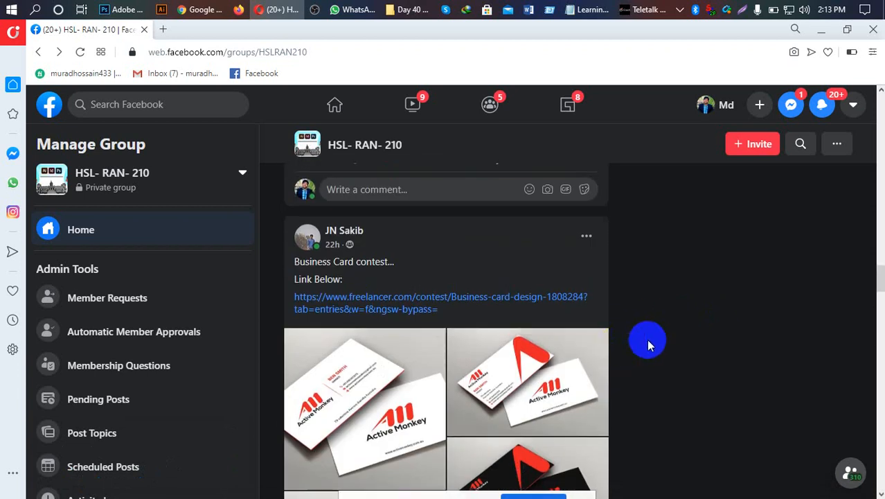
pyautogui.scroll(3, 632, 379)
pyautogui.scroll(5, 647, 377)
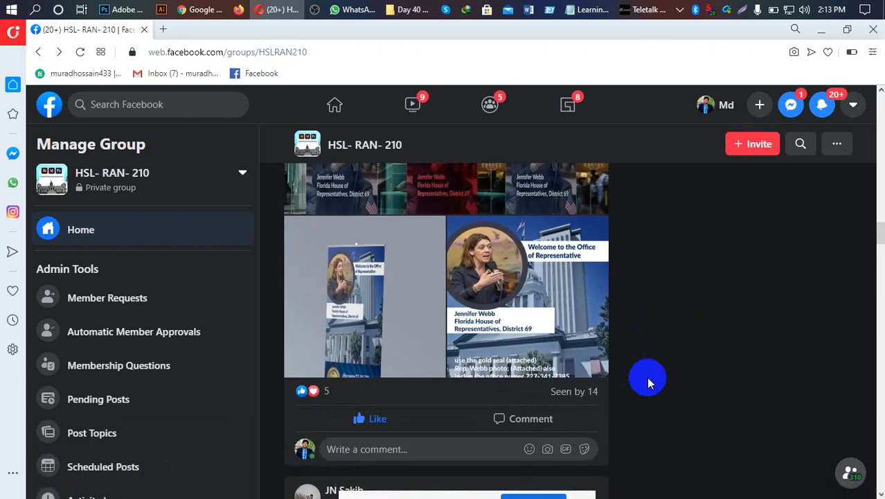
pyautogui.scroll(12, 537, 355)
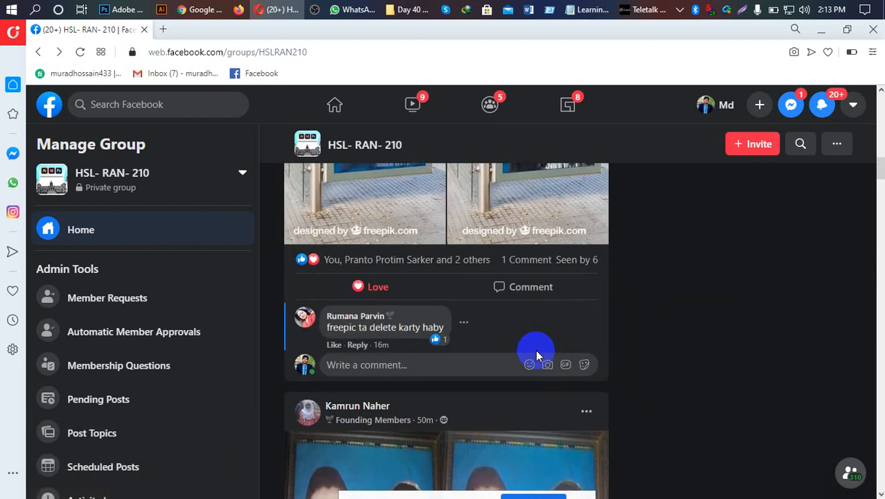
pyautogui.scroll(7, 537, 356)
pyautogui.scroll(12, 537, 355)
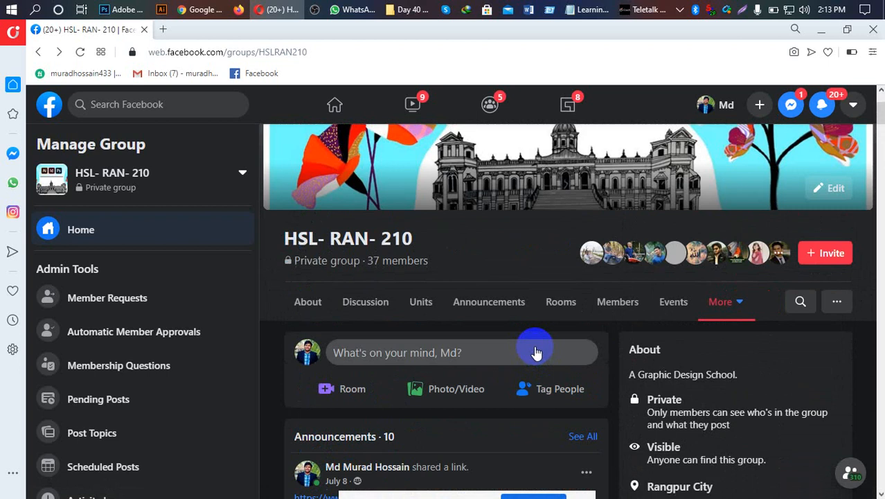
pyautogui.scroll(-6, 536, 353)
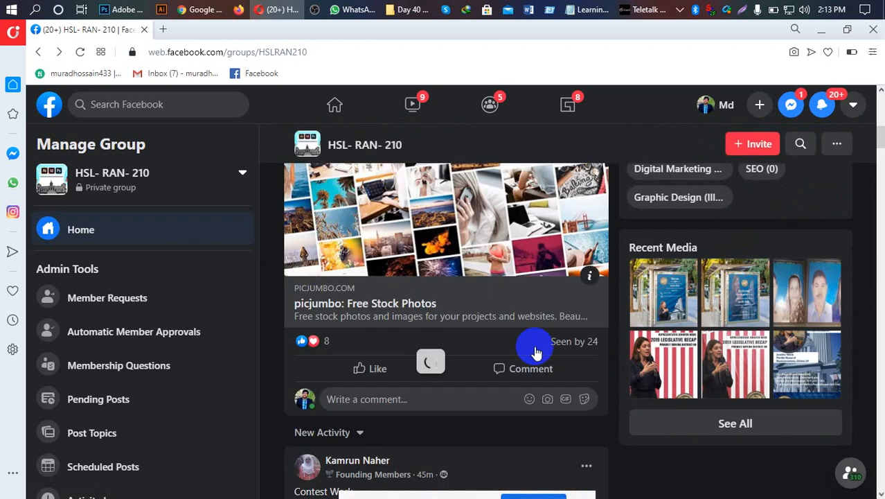
pyautogui.moveTo(537, 353)
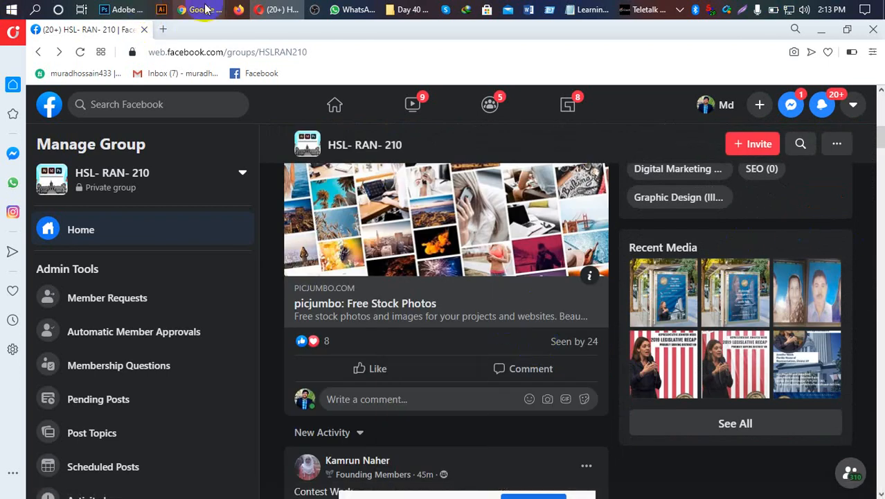
# Step: Switch to the Google Meet call, check the meeting chat, and stop presenting the screen
pyautogui.moveTo(206, 8)
pyautogui.click(159, 50)
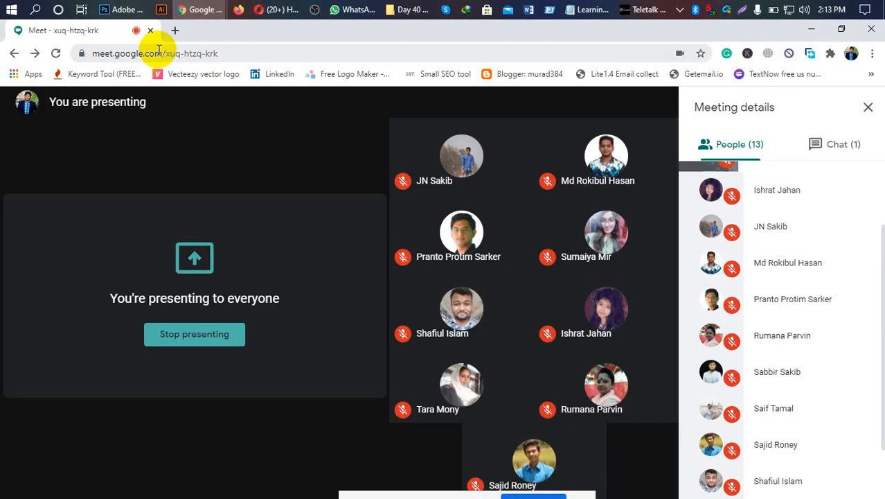
pyautogui.click(187, 336)
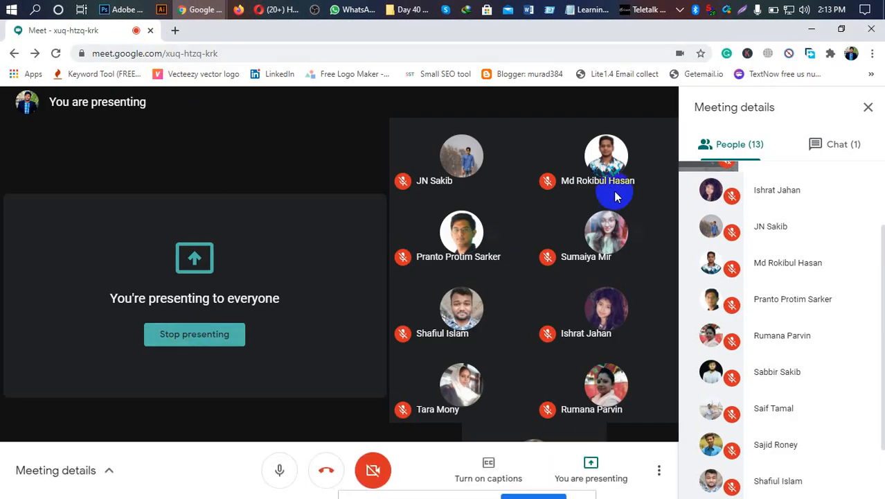
pyautogui.click(832, 147)
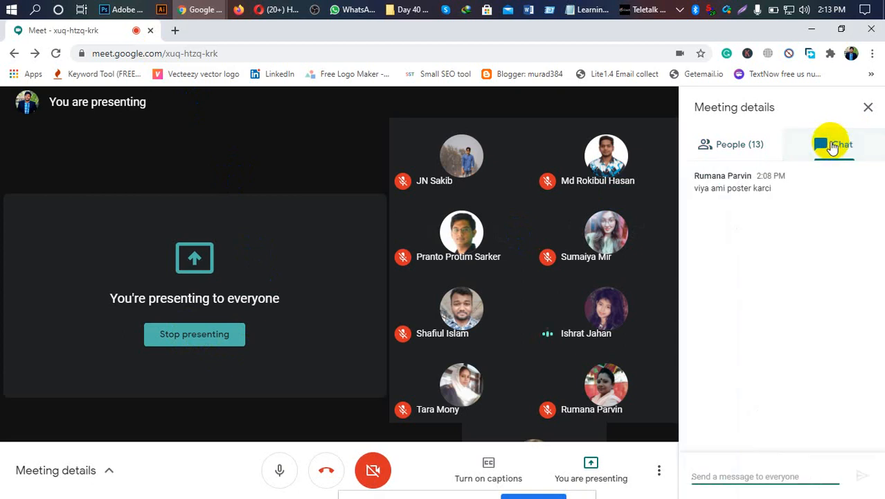
pyautogui.click(211, 339)
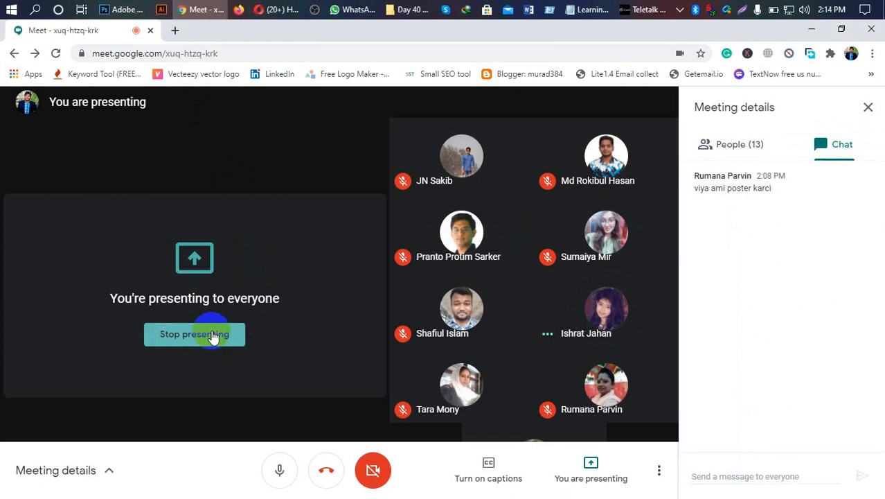
pyautogui.click(212, 334)
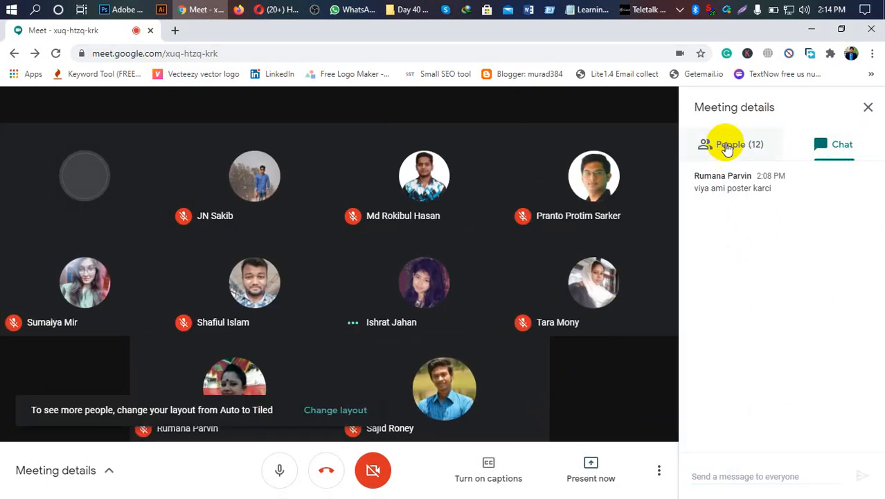
# Step: Show the meeting's participant list and select the whole screen, about 1362x766, for a screenshot
pyautogui.click(727, 148)
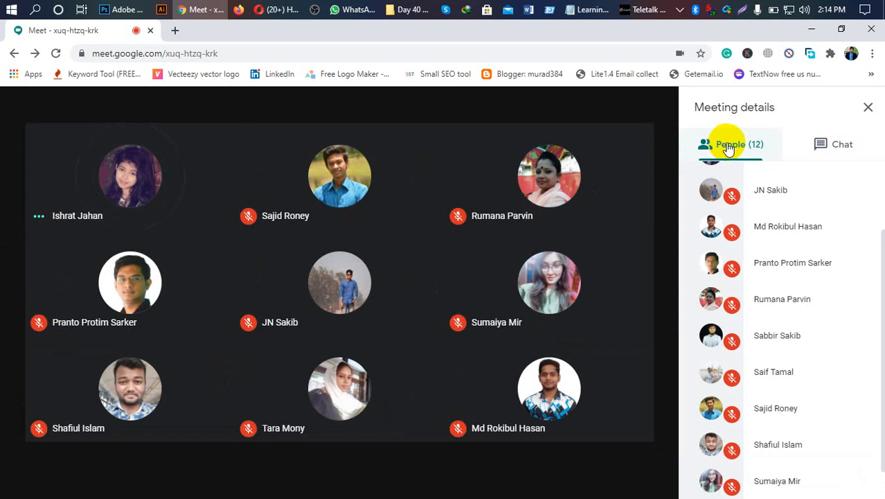
pyautogui.click(740, 11)
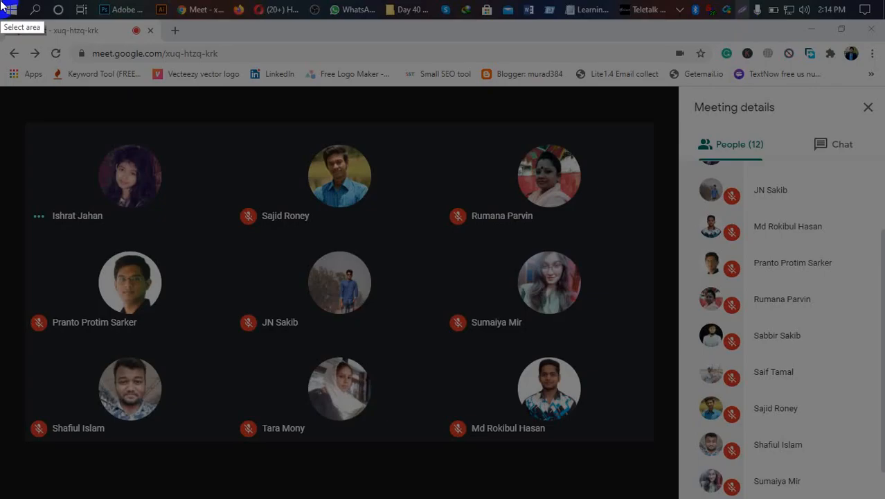
pyautogui.moveTo(0, 0)
pyautogui.mouseDown()
pyautogui.moveTo(213, 261)
pyautogui.moveTo(396, 417)
pyautogui.moveTo(691, 493)
pyautogui.moveTo(881, 497)
pyautogui.mouseUp()
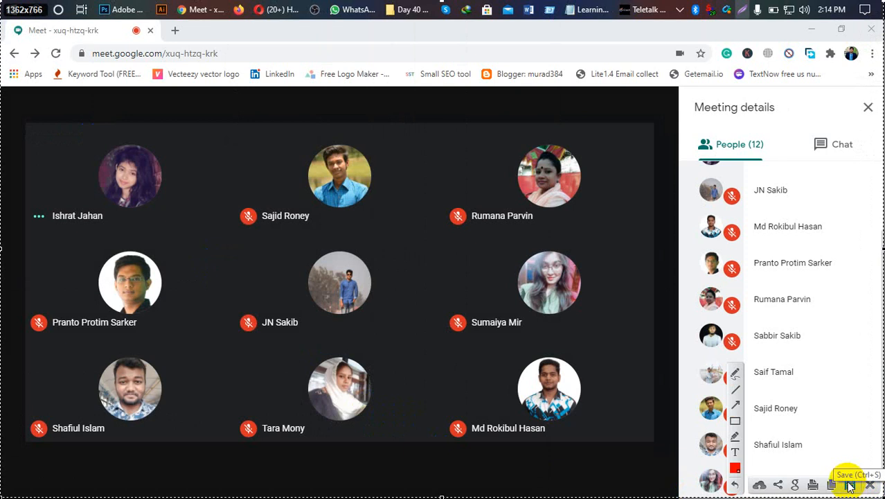
# Step: Save the screenshot as the PNG file Screenshot_8 in the "HSL - RAN - 210" subfolder "Day 38 Class-38 Date 22-08-20"
pyautogui.click(850, 487)
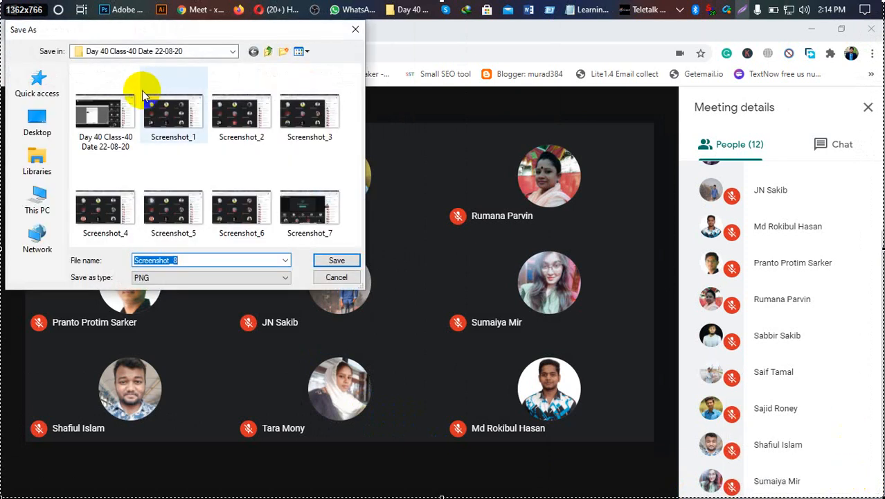
pyautogui.click(270, 52)
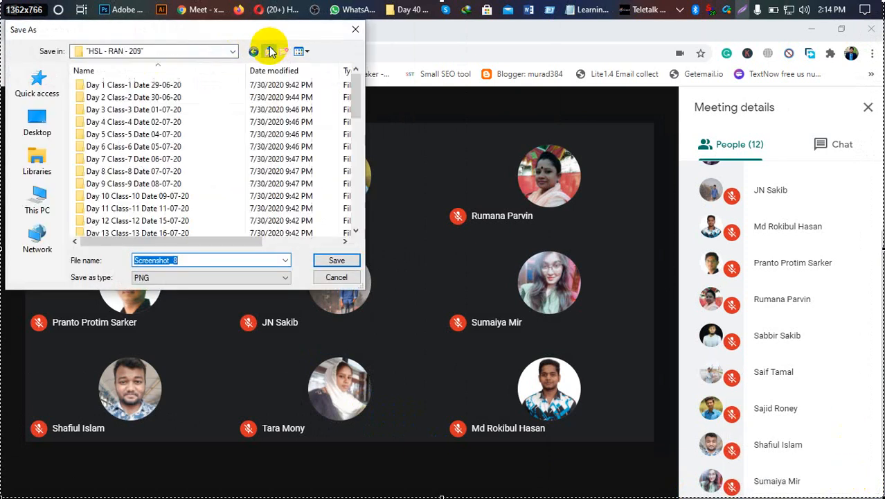
pyautogui.click(270, 52)
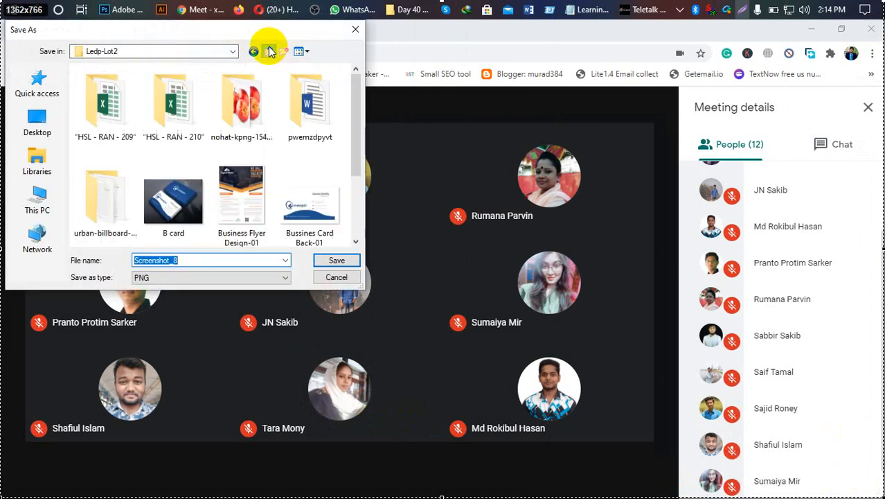
pyautogui.click(155, 107)
pyautogui.doubleClick(155, 107)
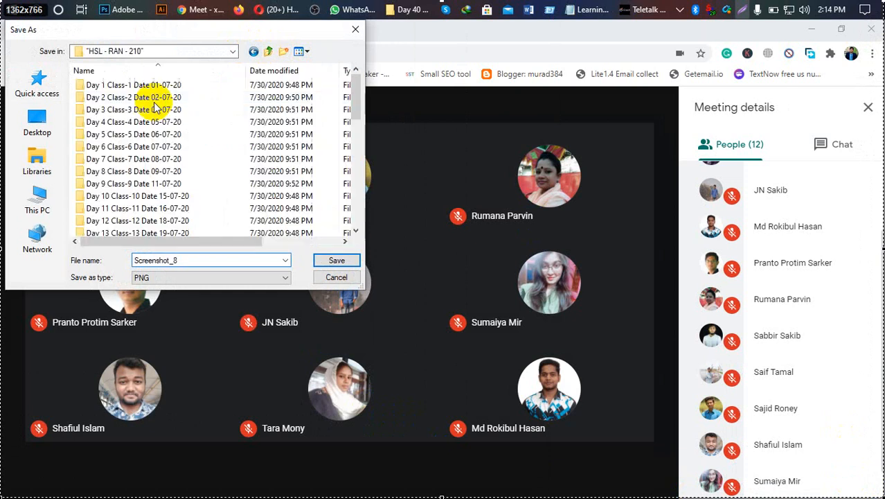
pyautogui.scroll(-10, 155, 108)
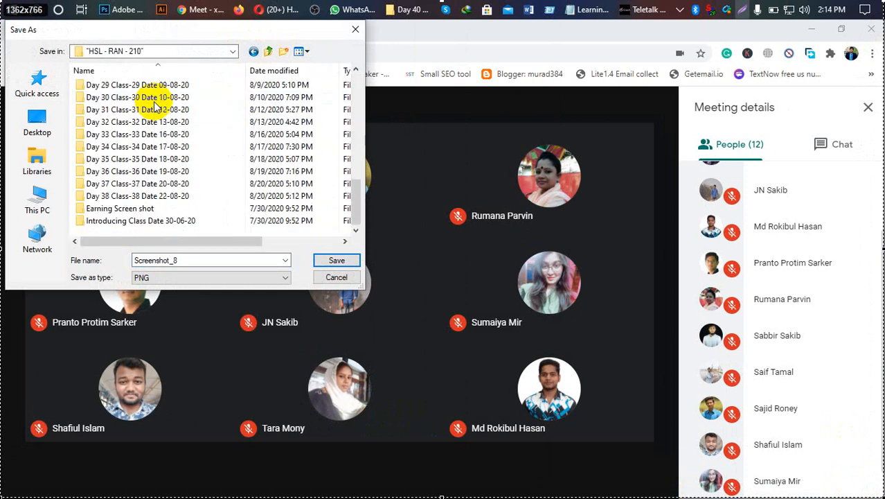
pyautogui.doubleClick(152, 196)
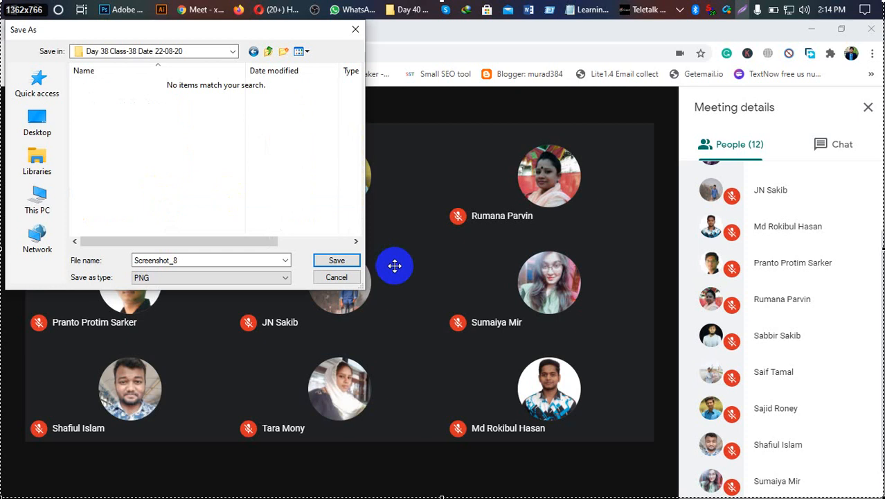
pyautogui.click(323, 261)
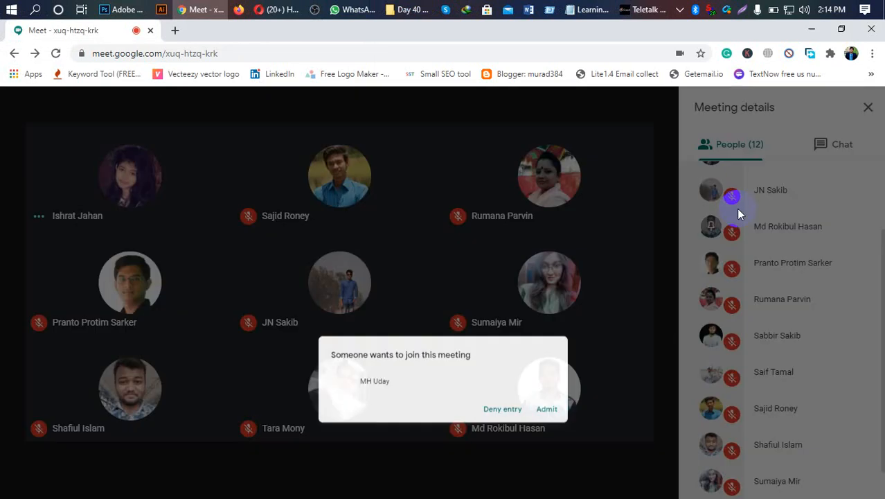
# Step: Admit the person waiting to join the meeting and look through the whole participant list
pyautogui.click(567, 331)
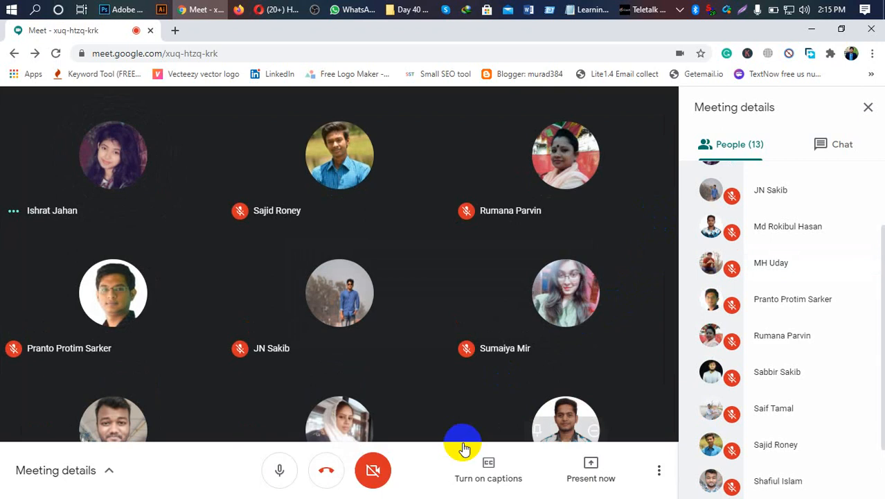
pyautogui.scroll(2, 800, 299)
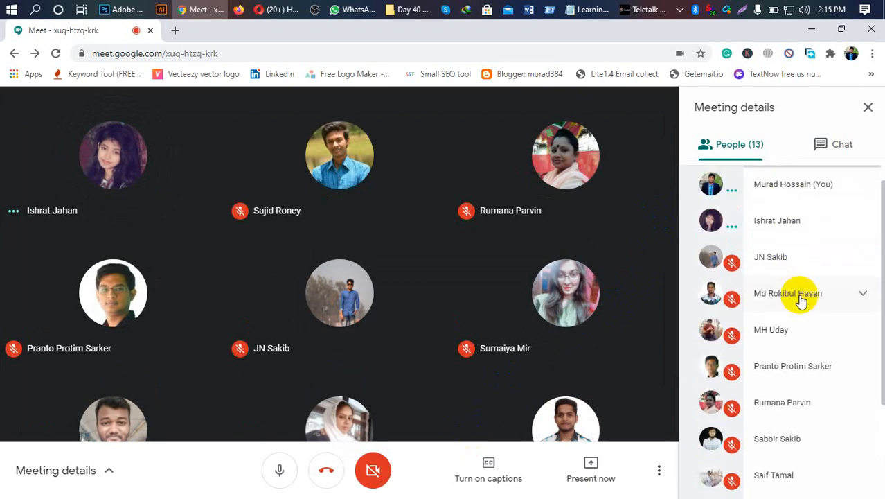
pyautogui.scroll(-2, 799, 299)
pyautogui.scroll(-1, 800, 299)
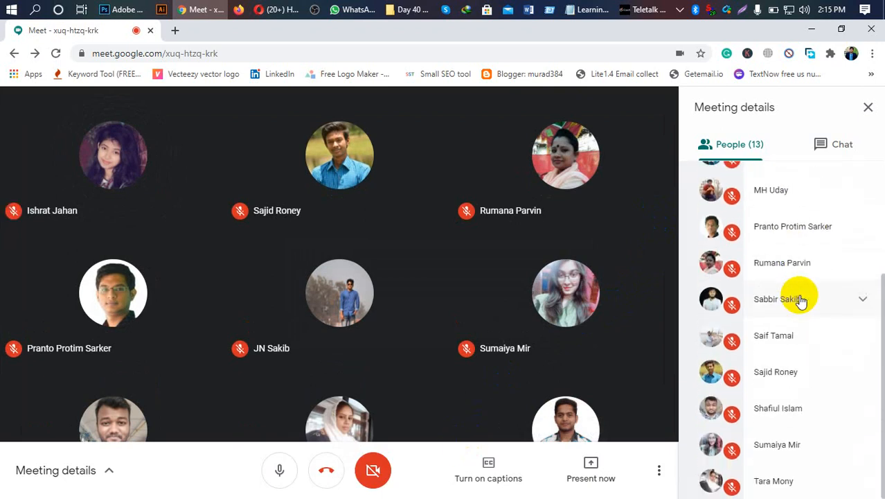
pyautogui.scroll(4, 804, 347)
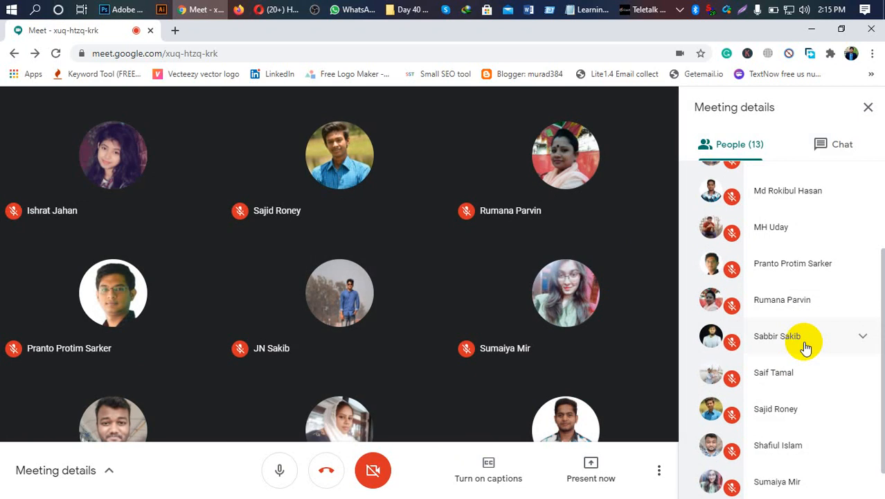
# Step: Check the meeting chat for messages and return to the participant list
pyautogui.click(817, 144)
pyautogui.click(758, 151)
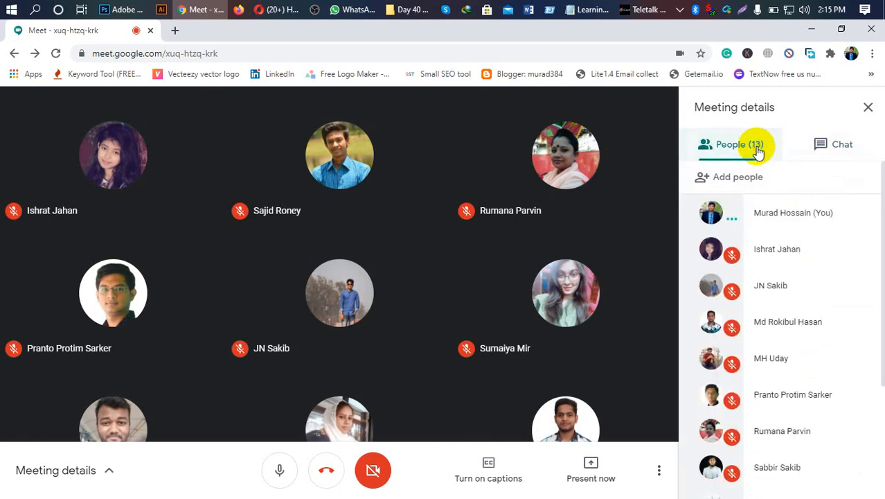
pyautogui.click(817, 144)
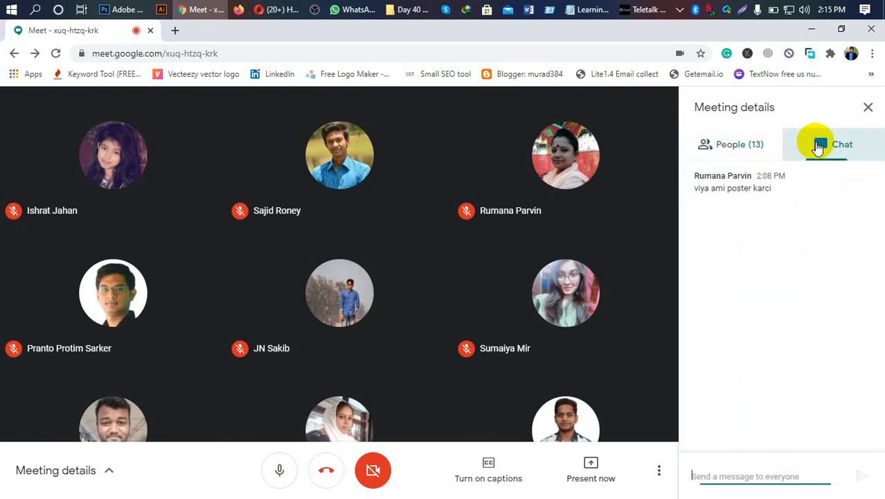
pyautogui.click(738, 148)
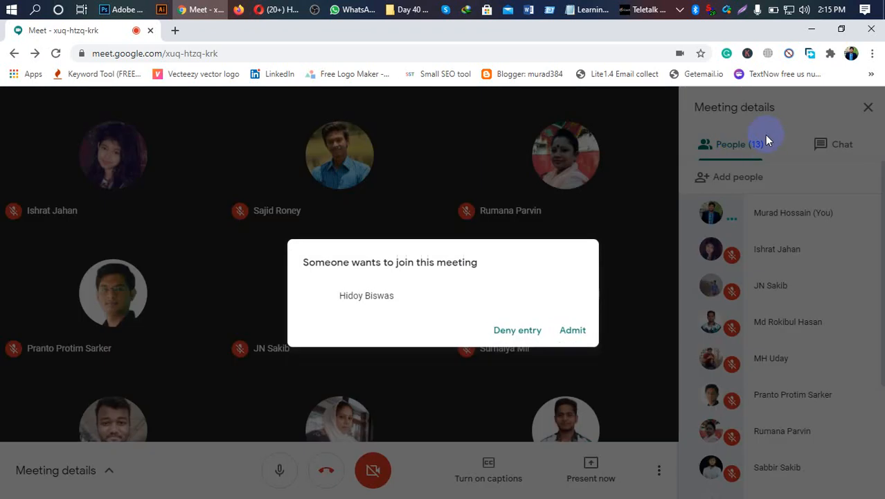
# Step: Admit the next person asking to join the meeting and check the updated participant list
pyautogui.click(571, 330)
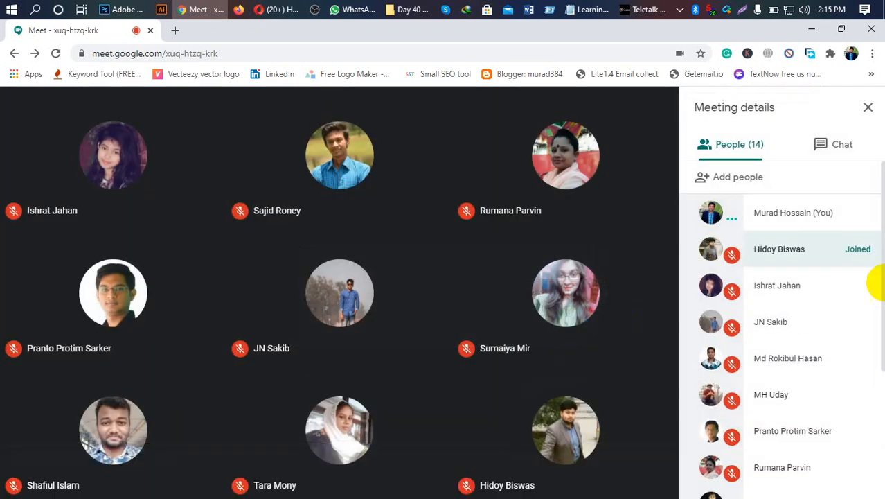
pyautogui.scroll(-3, 844, 275)
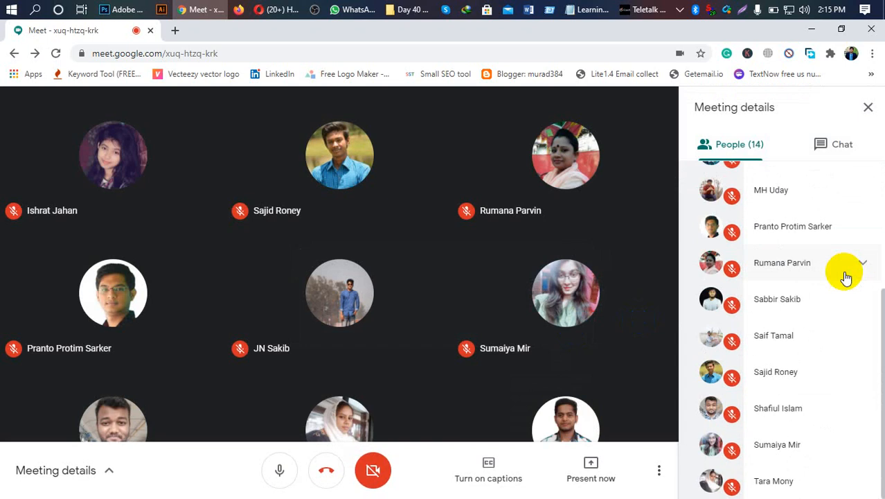
pyautogui.scroll(3, 845, 276)
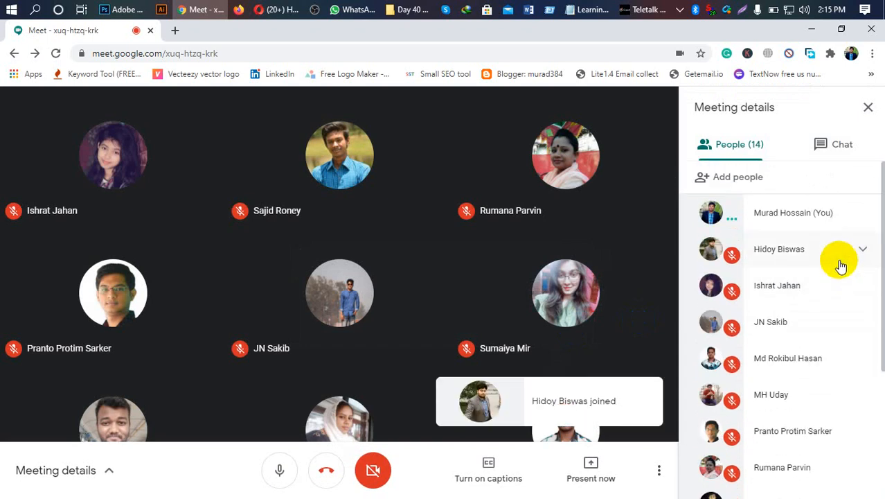
pyautogui.click(685, 9)
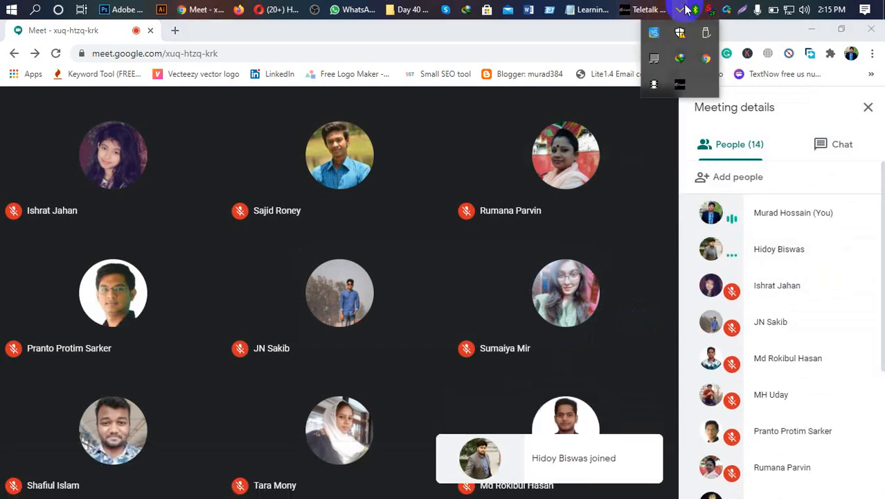
pyautogui.click(658, 85)
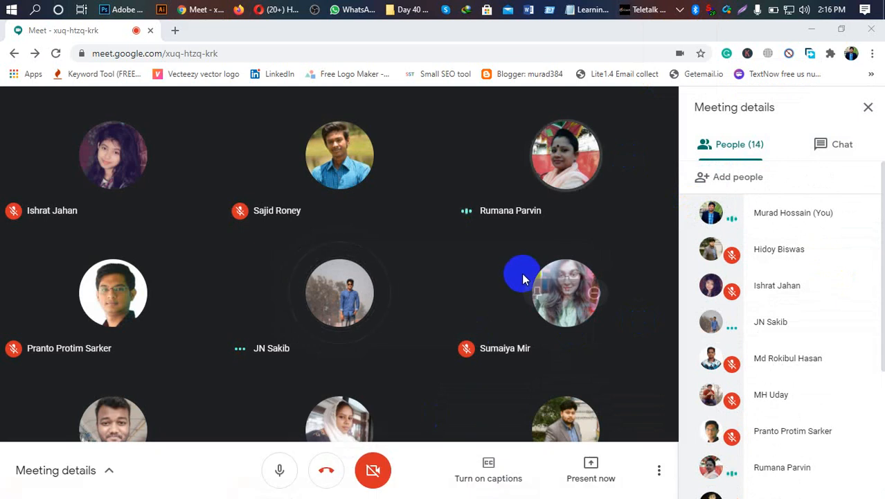
# Step: Capture the whole screen, about 1363x767, during the student's presentation and save it as Screenshot_1 (PNG) in the "Day 38 Class-38 Date 22-08-20" folder
pyautogui.moveTo(522, 278)
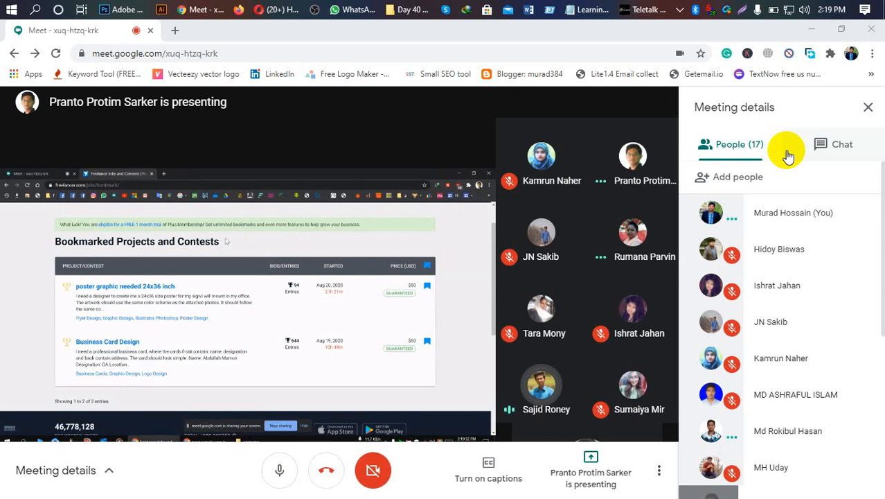
pyautogui.click(741, 15)
pyautogui.moveTo(2, 4); pyautogui.dragTo(881, 493)
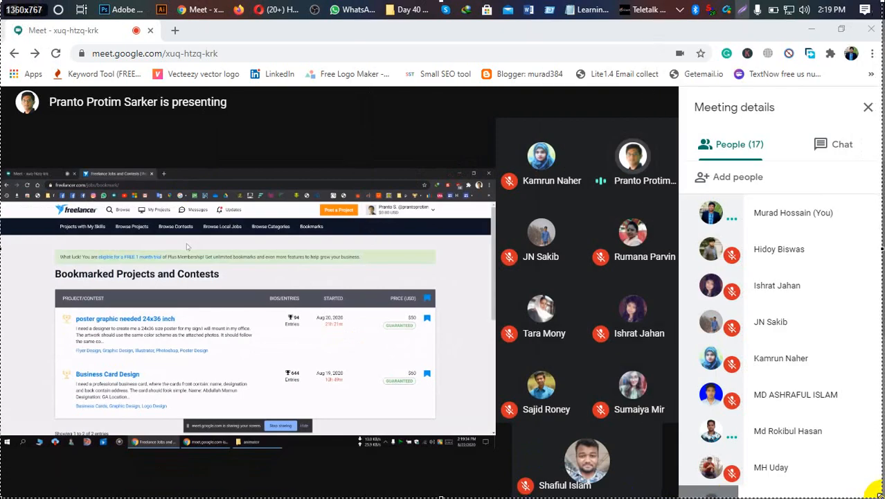
pyautogui.click(852, 487)
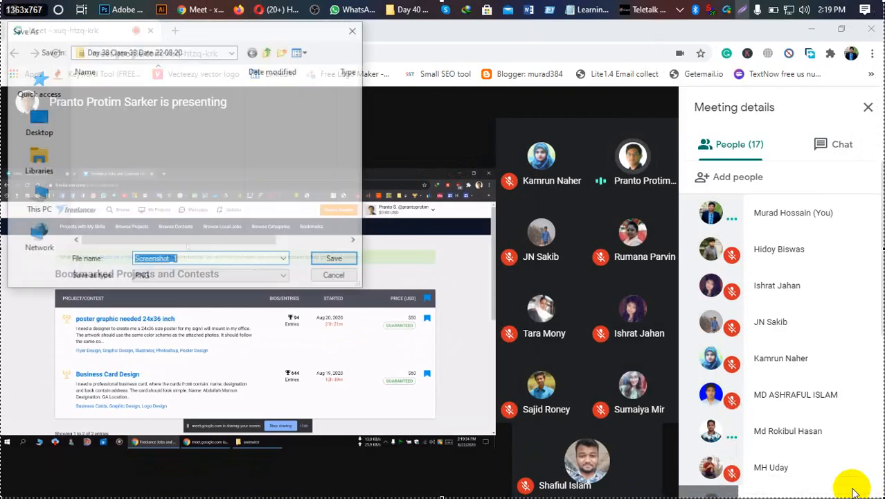
pyautogui.click(336, 260)
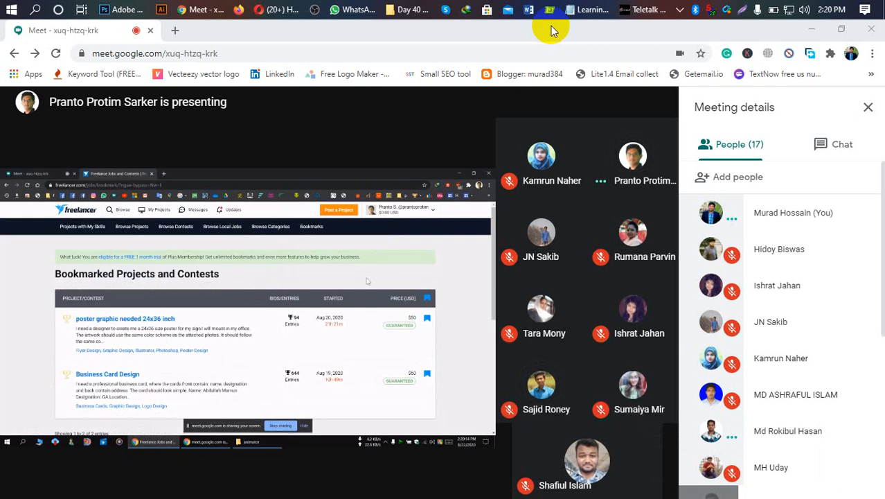
pyautogui.moveTo(326, 483)
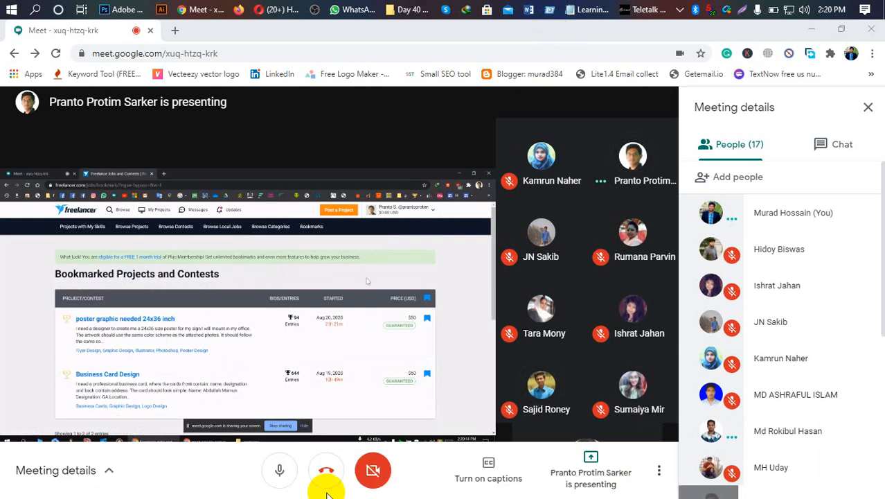
pyautogui.click(607, 153)
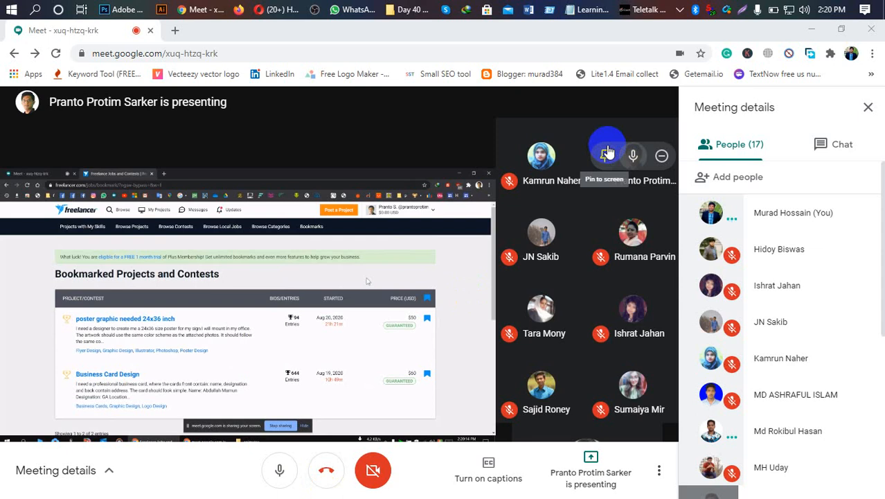
pyautogui.moveTo(353, 11)
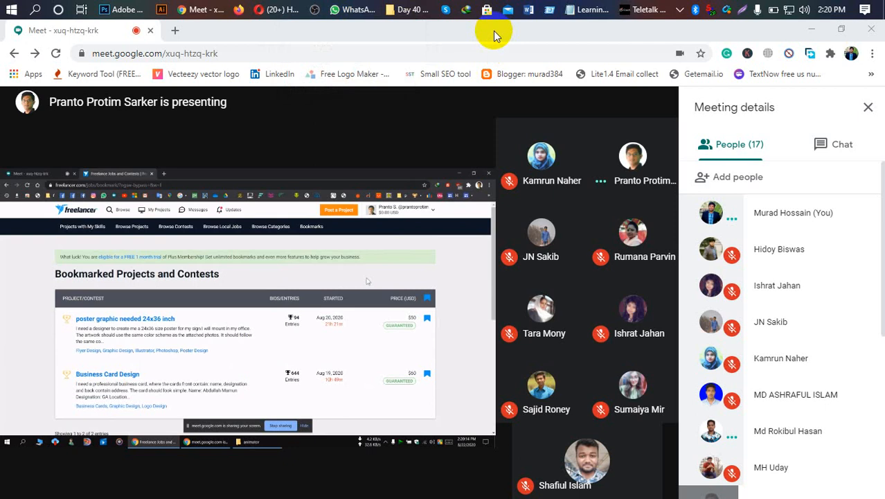
pyautogui.click(679, 10)
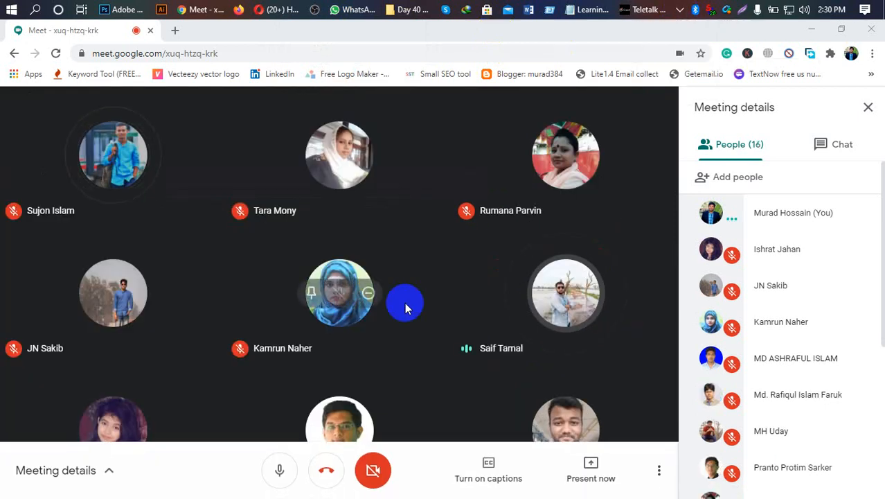
# Step: Review the full participant list to see who is attending and whose microphone is on
pyautogui.scroll(-4, 800, 323)
pyautogui.scroll(4, 797, 323)
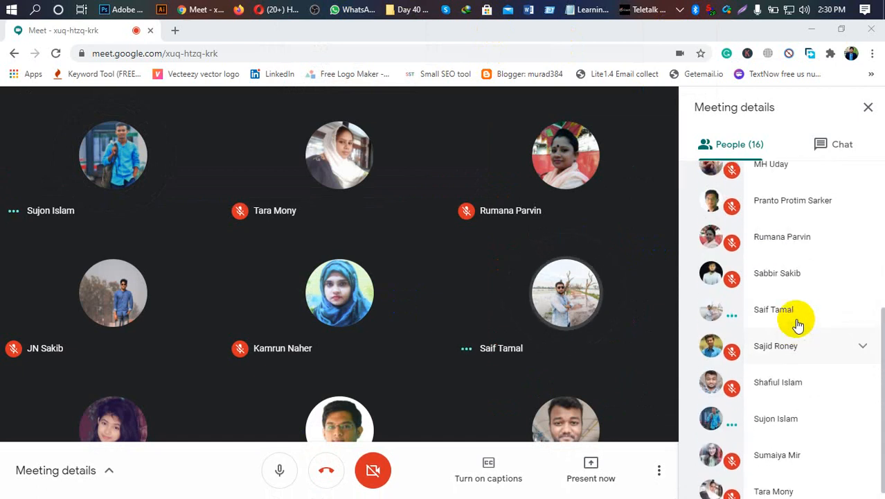
pyautogui.scroll(-4, 798, 322)
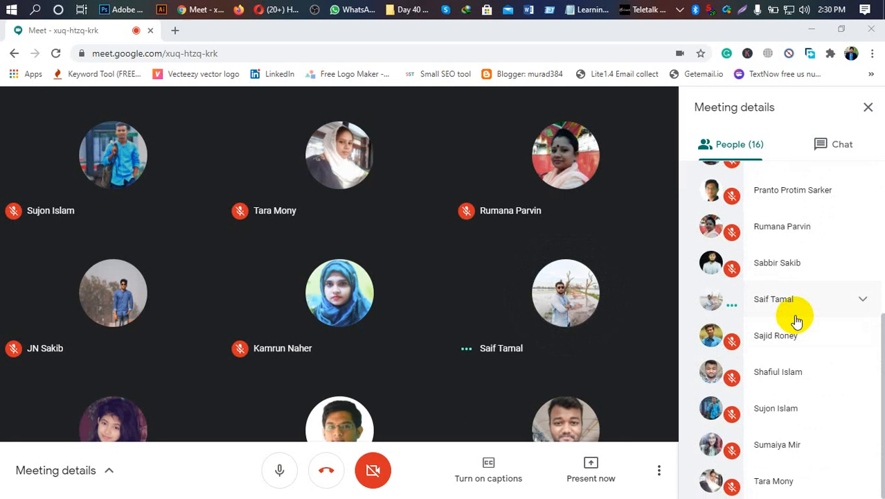
pyautogui.scroll(1, 796, 320)
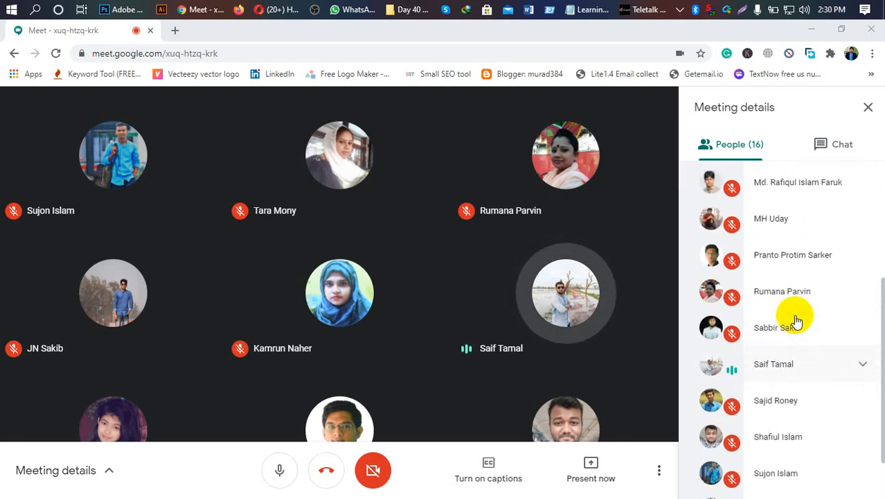
pyautogui.scroll(1, 796, 319)
pyautogui.scroll(1, 796, 320)
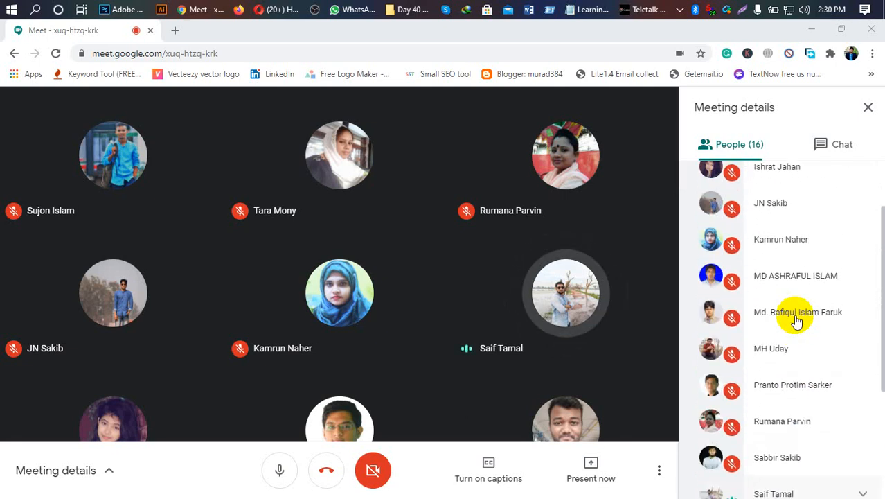
pyautogui.scroll(1, 797, 319)
pyautogui.scroll(1, 796, 320)
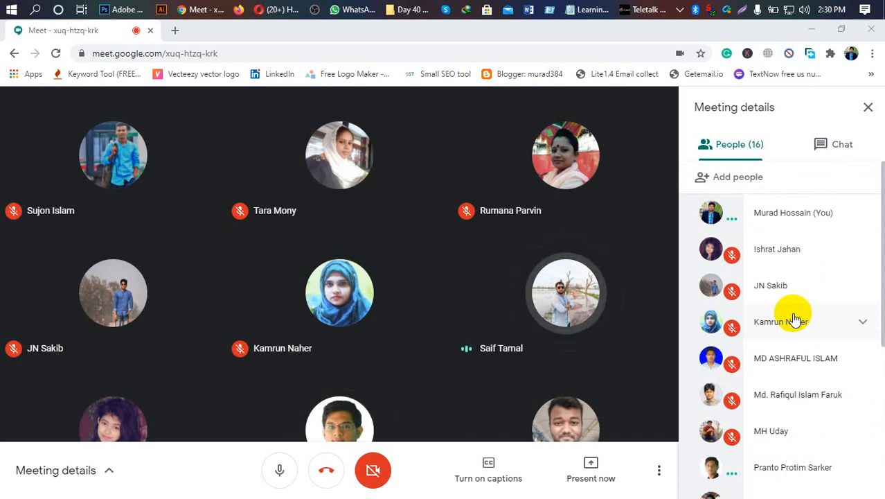
pyautogui.moveTo(612, 329)
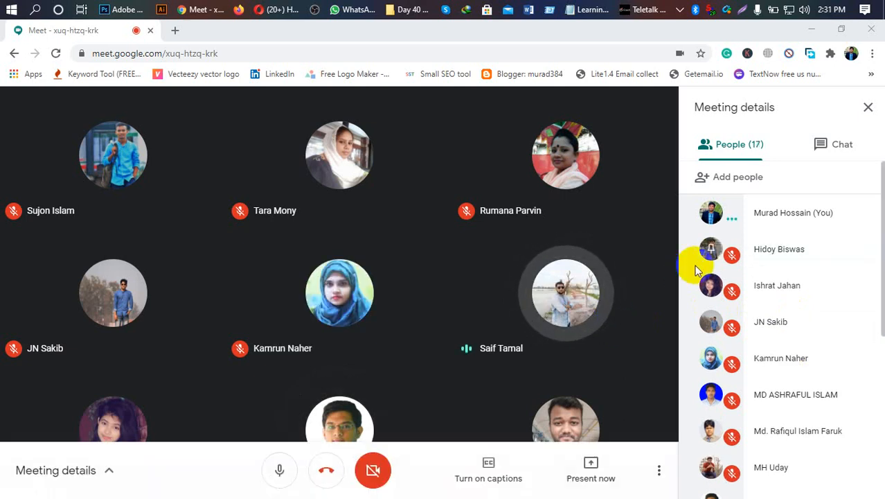
pyautogui.click(684, 11)
pyautogui.click(634, 315)
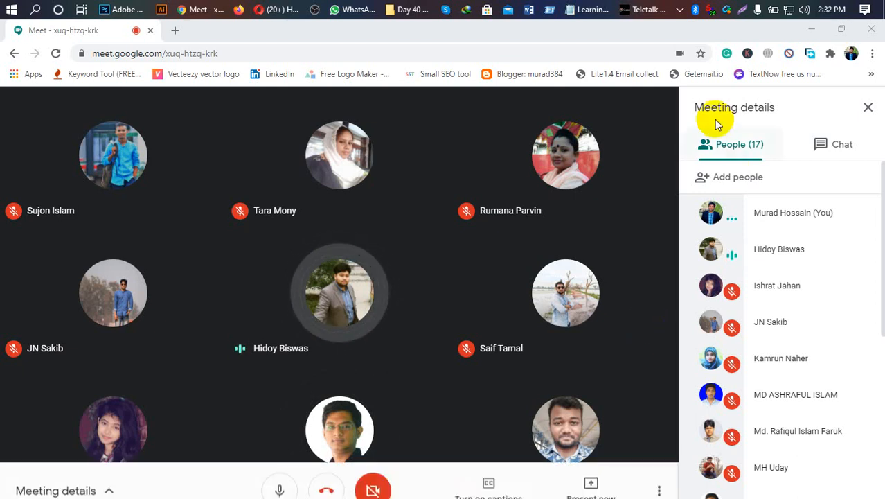
pyautogui.click(682, 9)
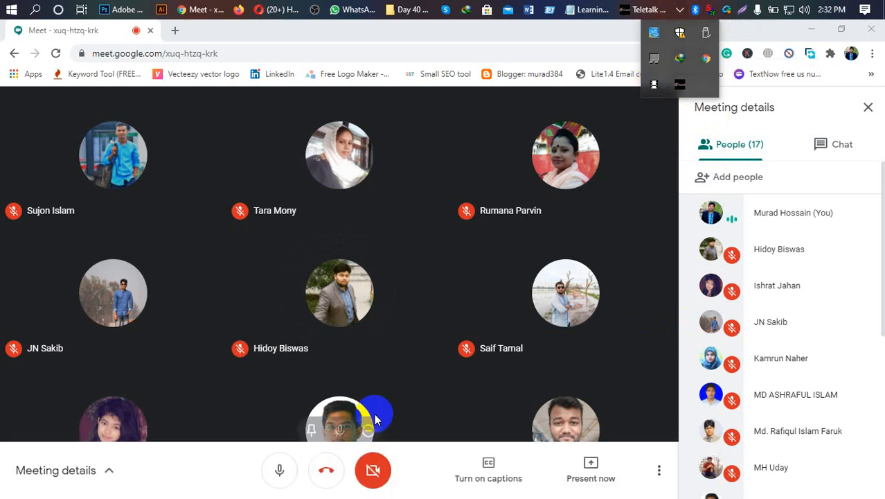
# Step: Present the entire screen to everyone in the meeting and move the screen-sharing notice down past the screen's lower edge
pyautogui.click(712, 191)
pyautogui.moveTo(598, 182)
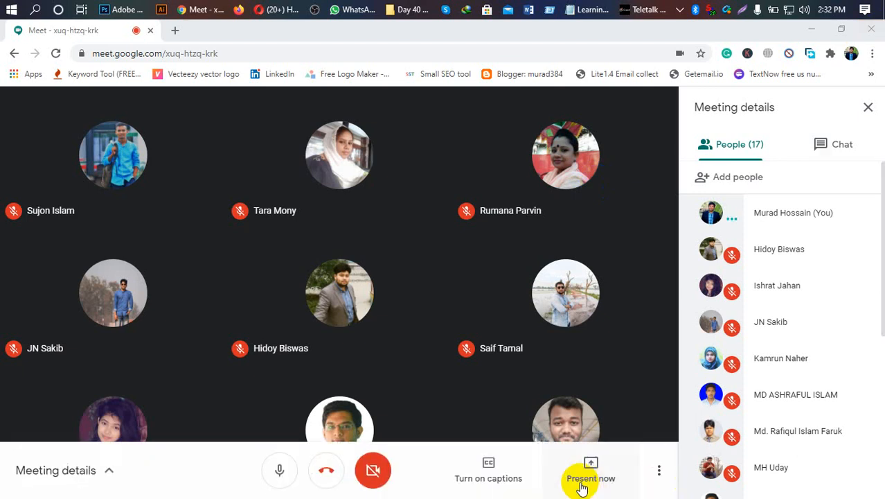
pyautogui.click(590, 471)
pyautogui.click(584, 363)
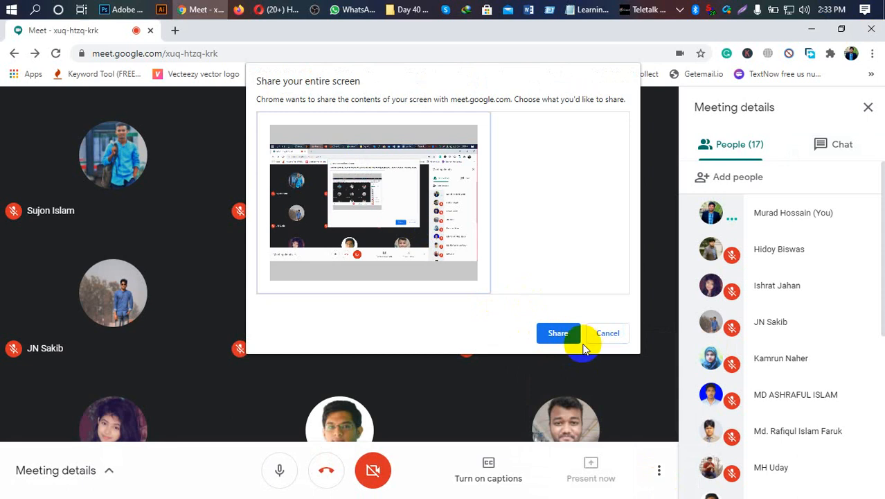
pyautogui.click(557, 333)
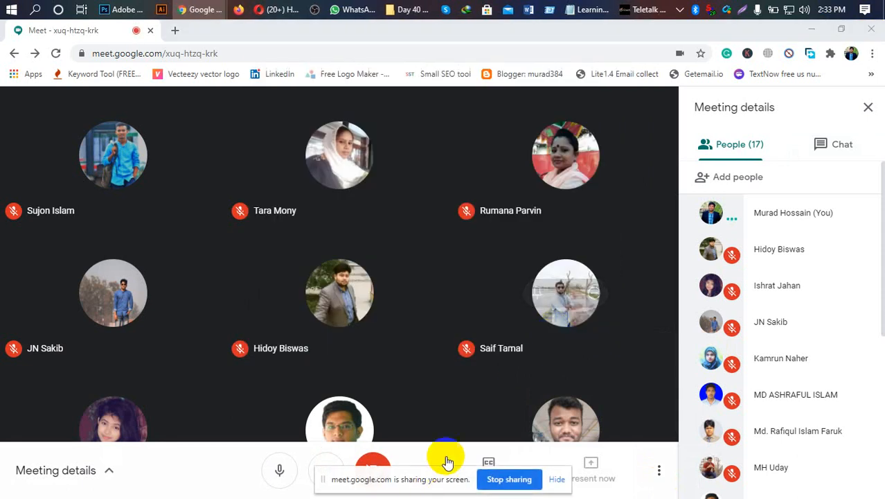
pyautogui.moveTo(444, 462); pyautogui.dragTo(442, 495)
pyautogui.moveTo(442, 496)
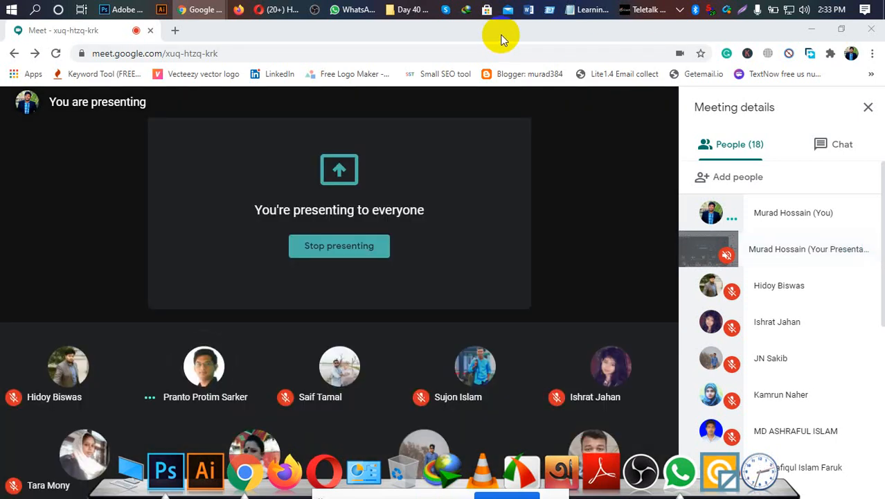
pyautogui.click(502, 39)
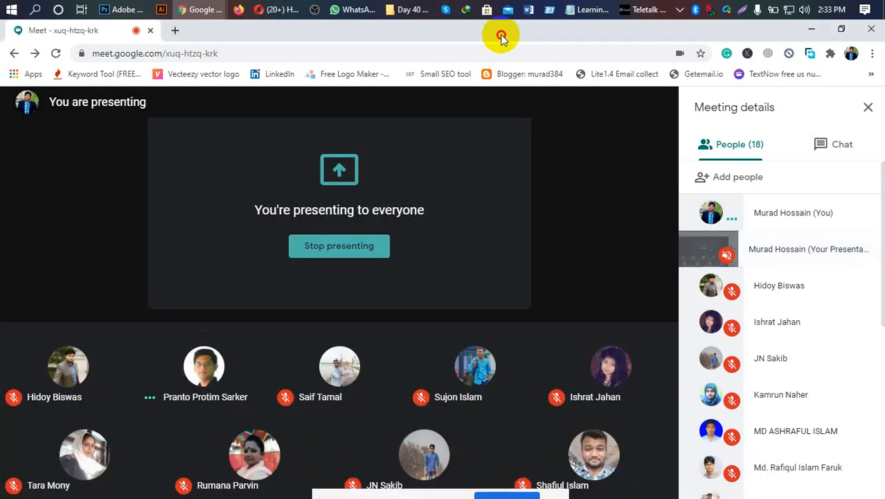
# Step: Open a blank browser tab, return to the meeting and save a whole-screen capture, about 1363x767, as Screenshot_2.png
pyautogui.click(176, 32)
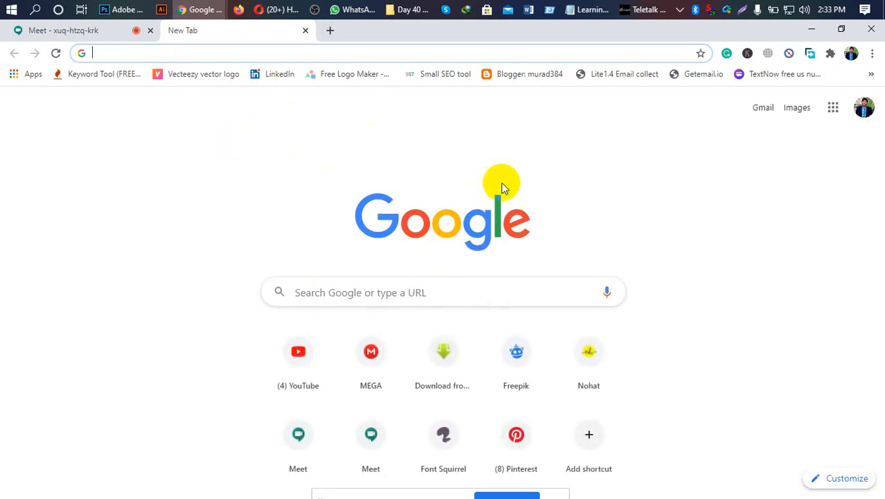
pyautogui.click(76, 32)
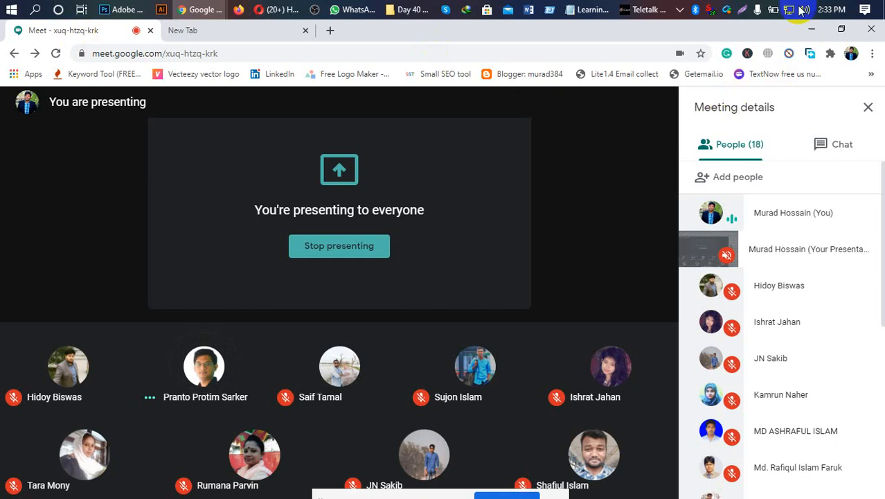
pyautogui.click(740, 12)
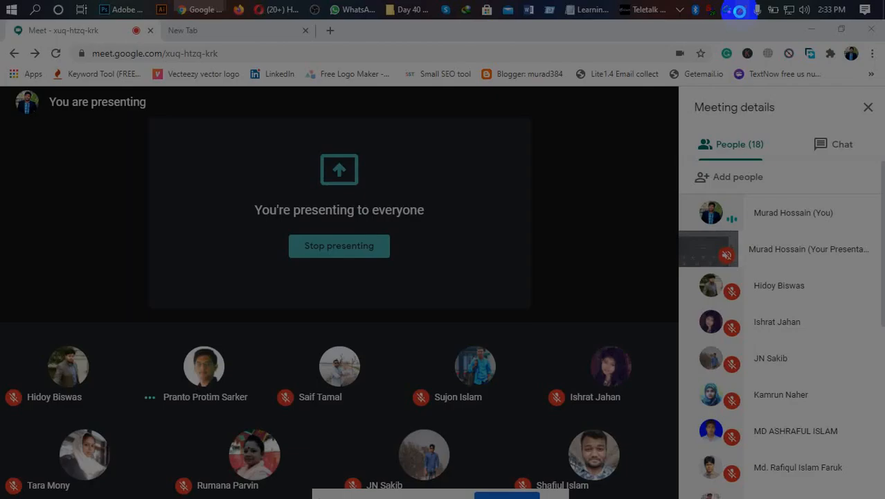
pyautogui.moveTo(1, 1); pyautogui.dragTo(884, 498)
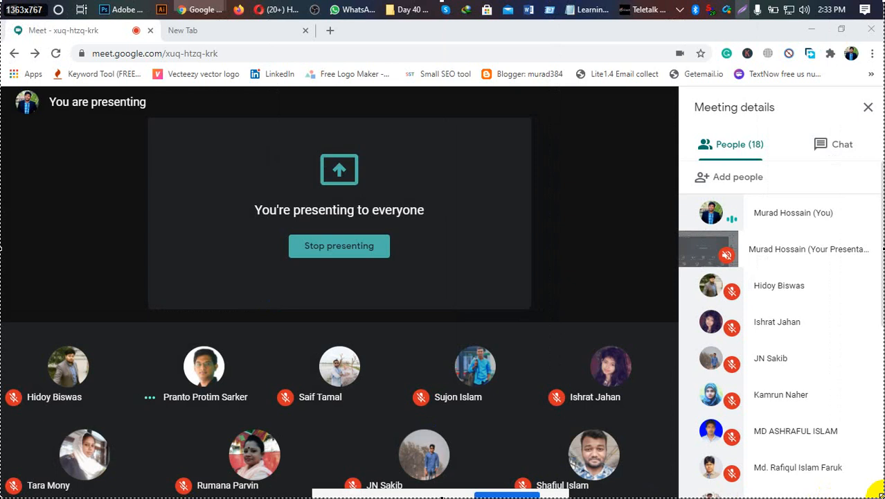
pyautogui.click(651, 368)
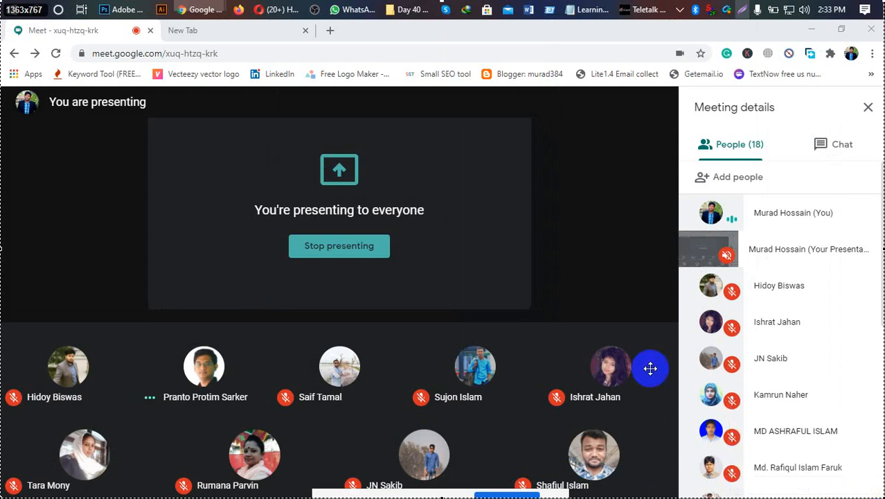
pyautogui.click(330, 258)
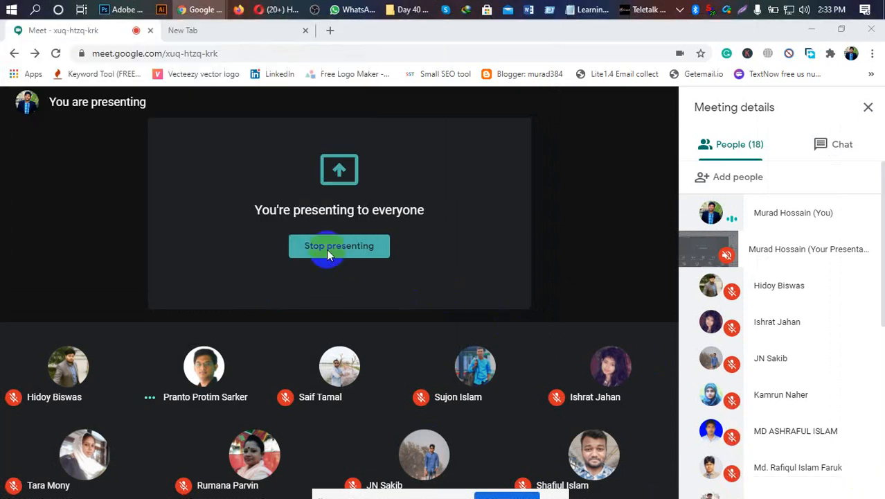
# Step: Search Google for "poster" in the blank browser tab
pyautogui.click(257, 30)
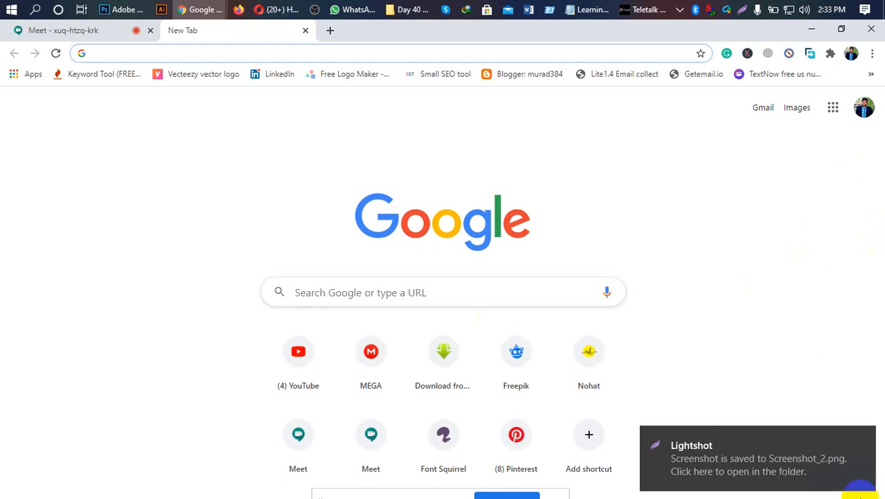
pyautogui.click(679, 10)
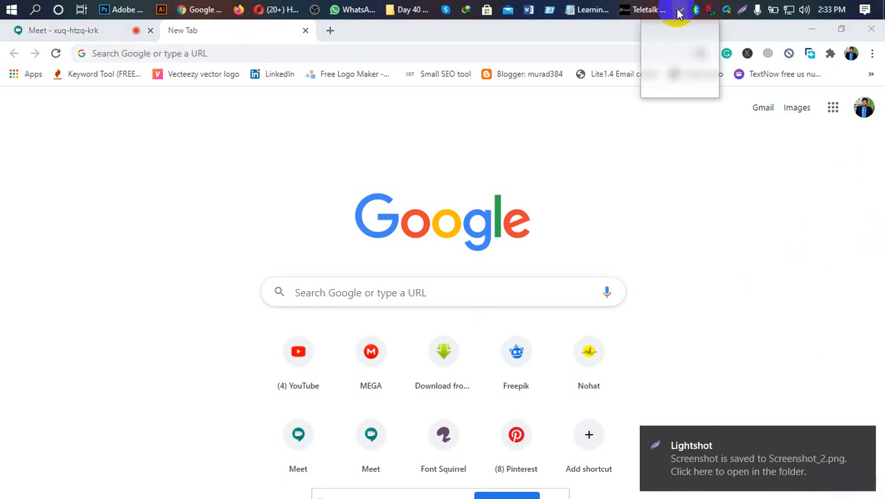
pyautogui.click(652, 85)
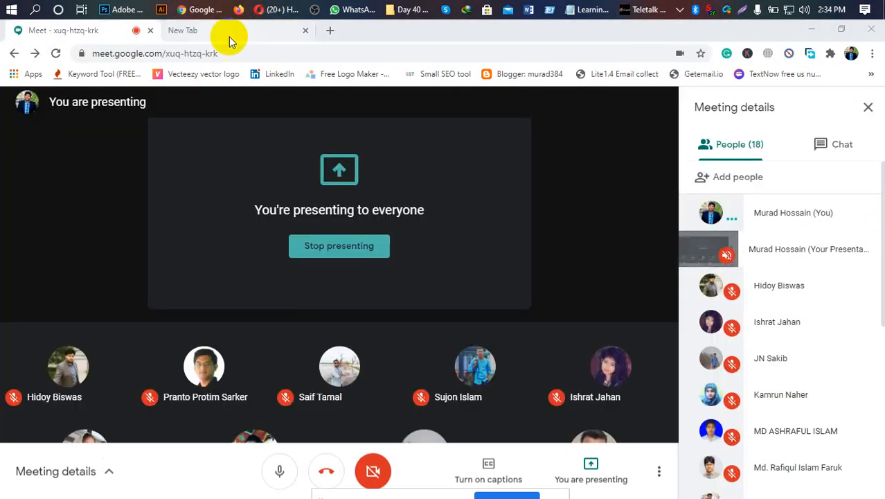
pyautogui.click(232, 32)
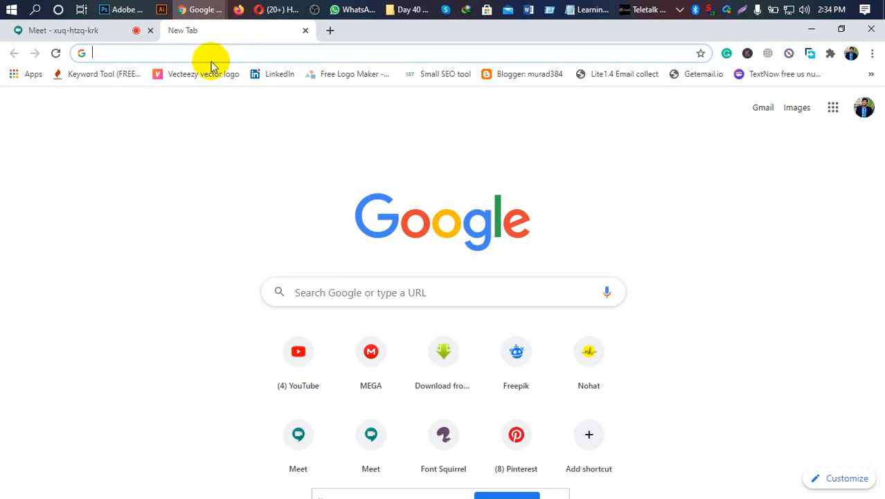
pyautogui.write('po')
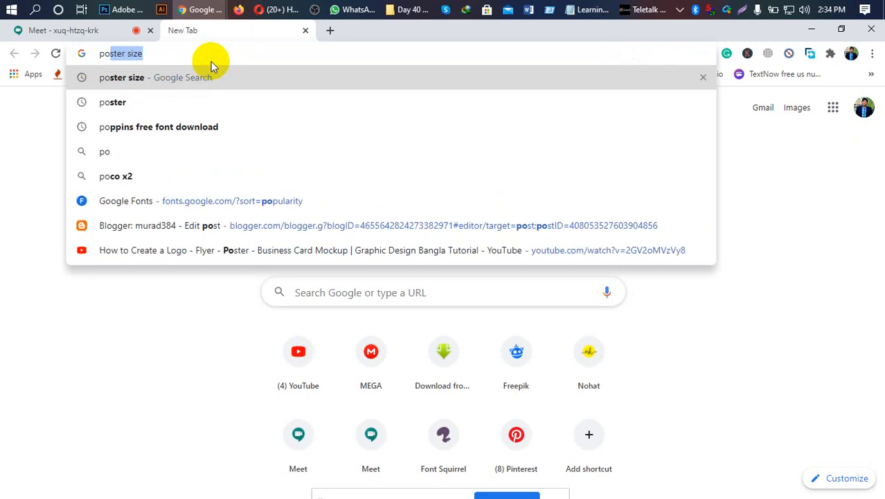
pyautogui.write('er')
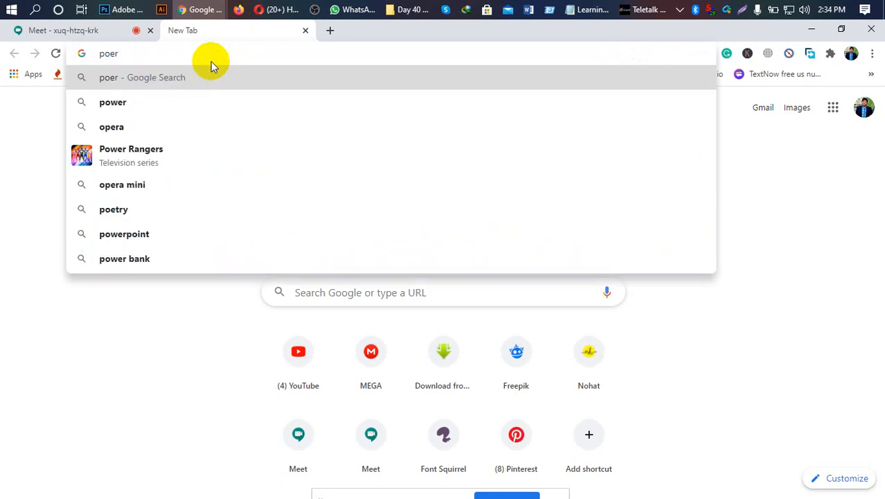
pyautogui.press('BackSpace')
pyautogui.press('BackSpace')
pyautogui.write('s')
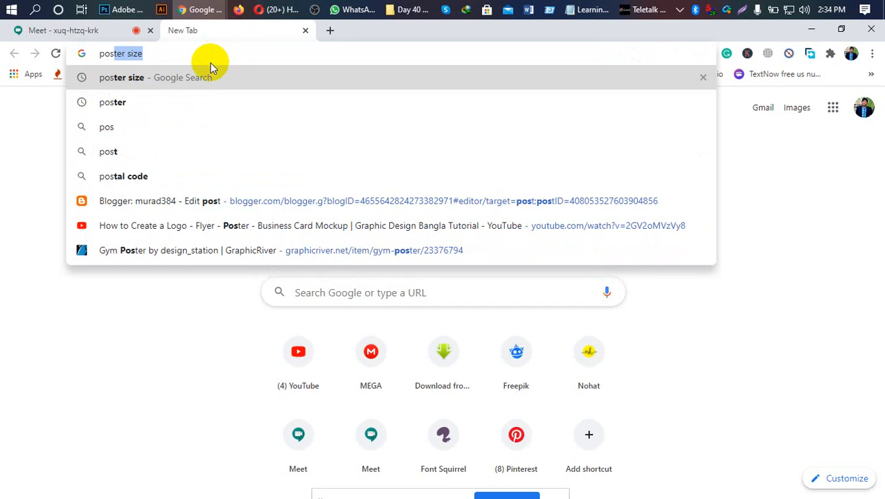
pyautogui.write('ter s')
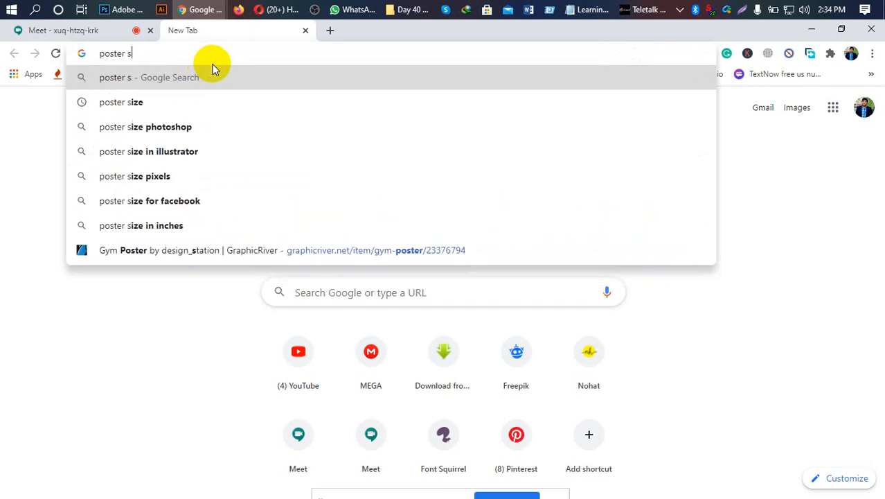
pyautogui.press('BackSpace')
pyautogui.press('Return')
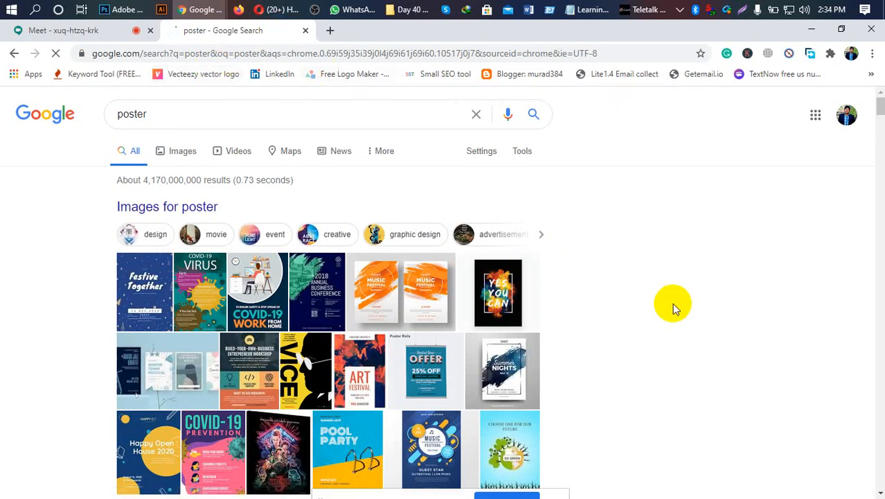
pyautogui.scroll(-4, 670, 296)
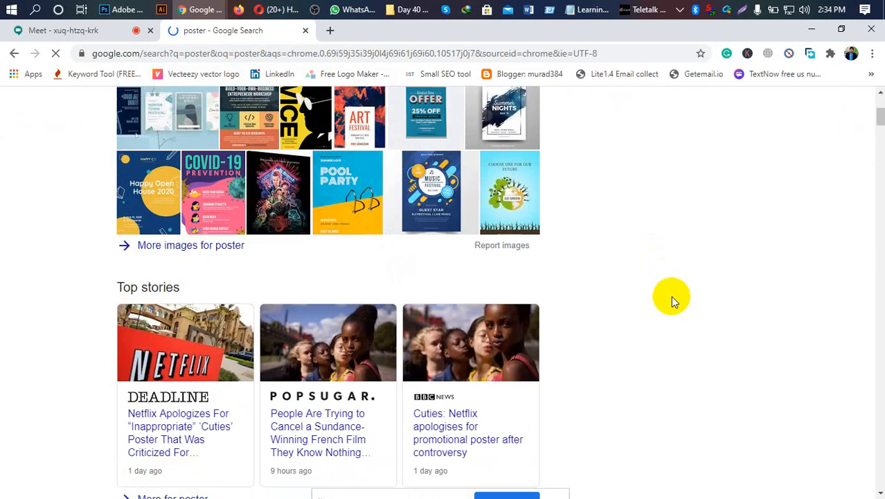
# Step: Admit the person asking to join the meeting and return to the poster search results
pyautogui.click(42, 30)
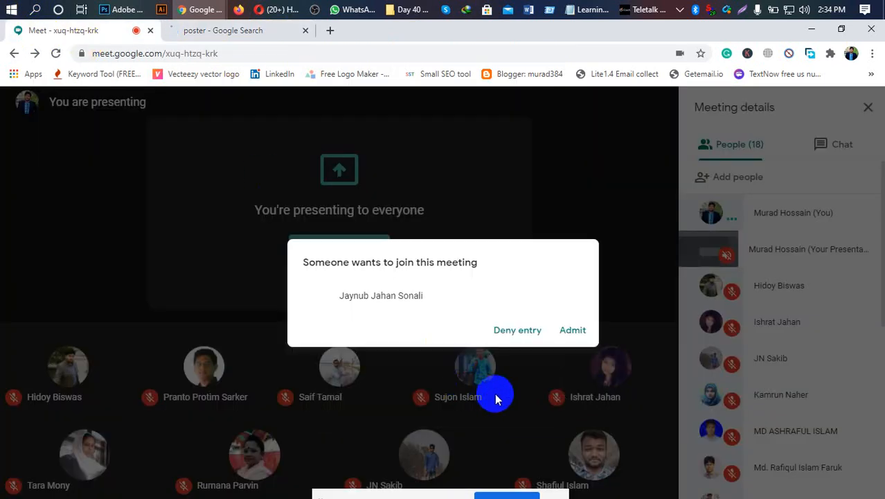
pyautogui.click(572, 331)
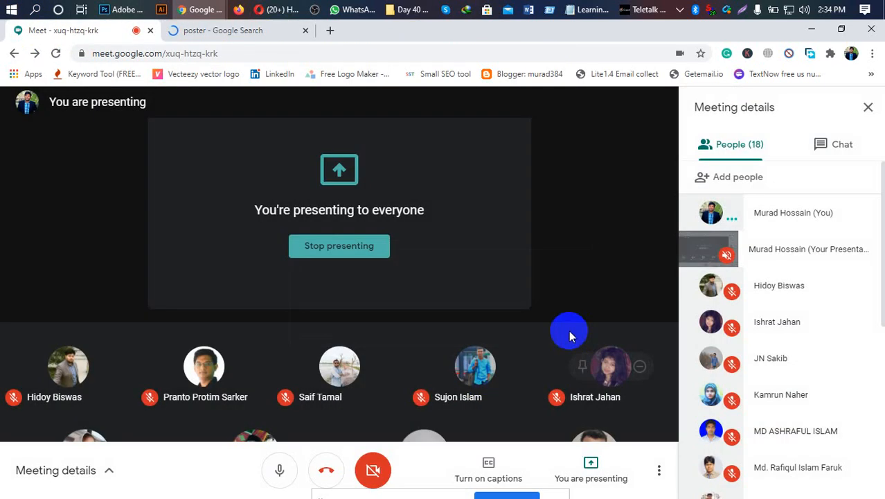
pyautogui.click(198, 32)
# Step: Show the image results for "poster" and browse the example poster designs, ending back at the start of the results
pyautogui.scroll(4, 602, 322)
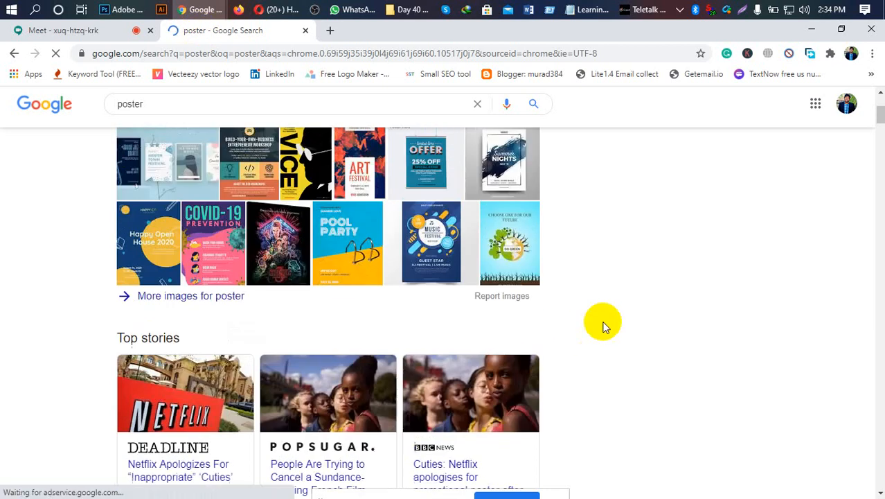
pyautogui.click(184, 154)
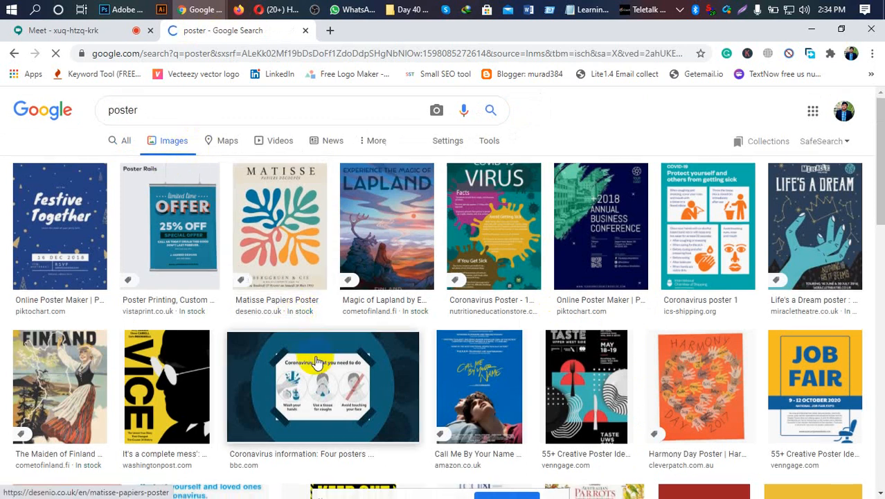
pyautogui.scroll(-4, 305, 339)
pyautogui.scroll(-4, 315, 360)
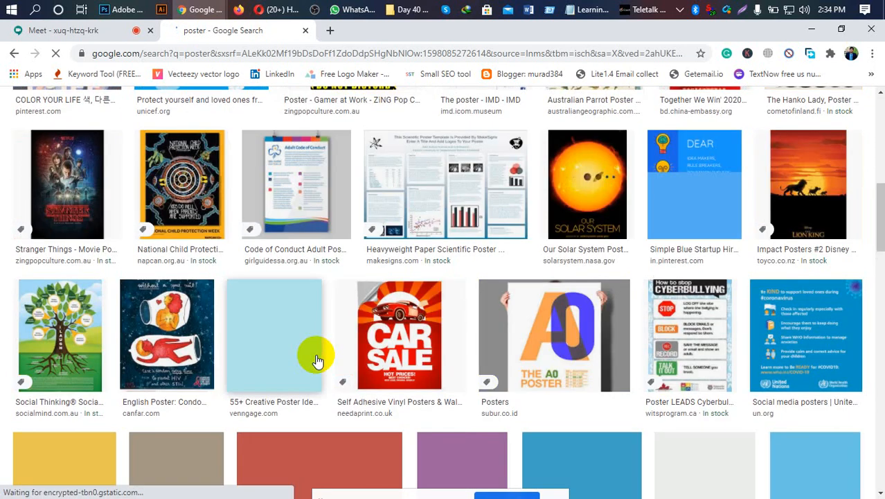
pyautogui.scroll(-3, 315, 360)
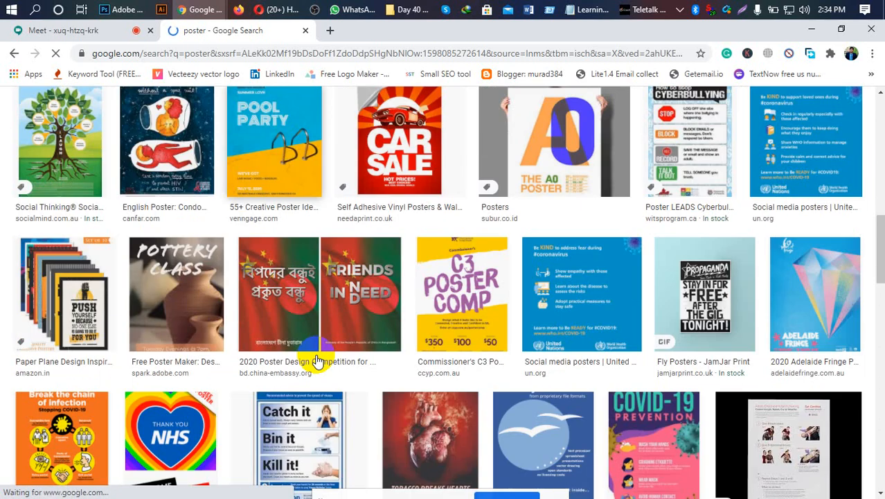
pyautogui.scroll(-3, 316, 360)
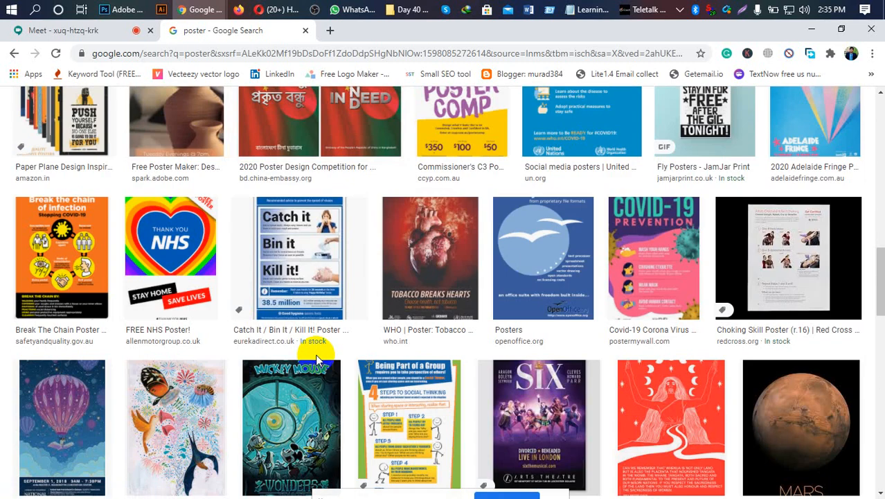
pyautogui.scroll(-2, 315, 360)
pyautogui.scroll(-4, 315, 360)
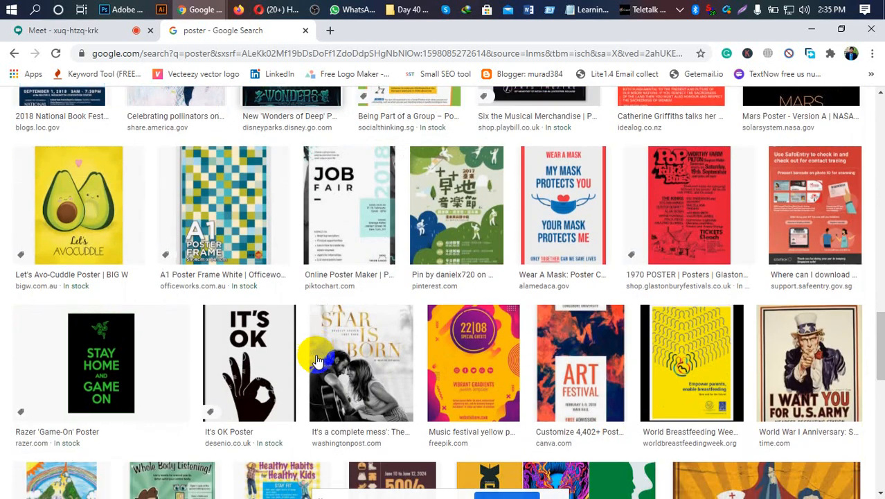
pyautogui.scroll(-4, 315, 360)
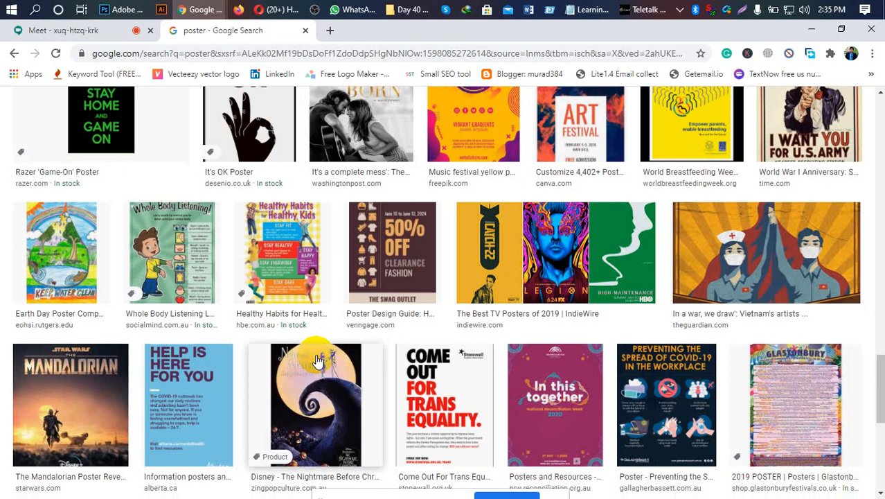
pyautogui.scroll(9, 315, 360)
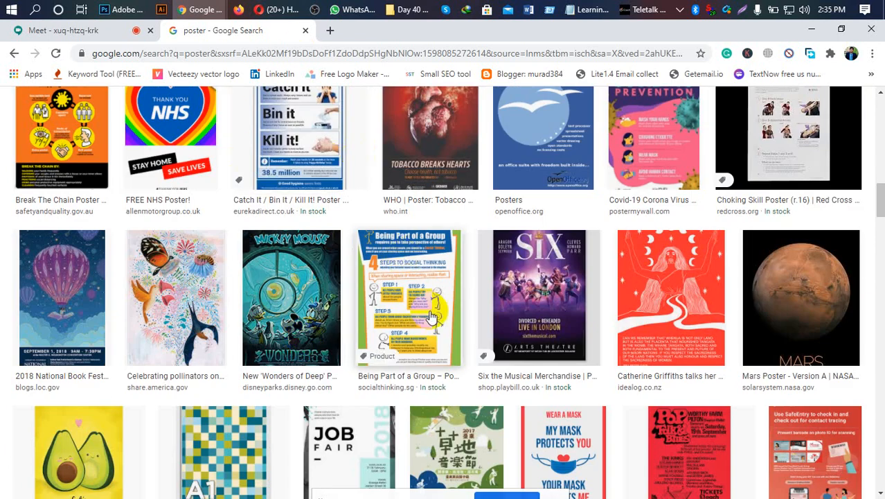
pyautogui.scroll(-11, 433, 317)
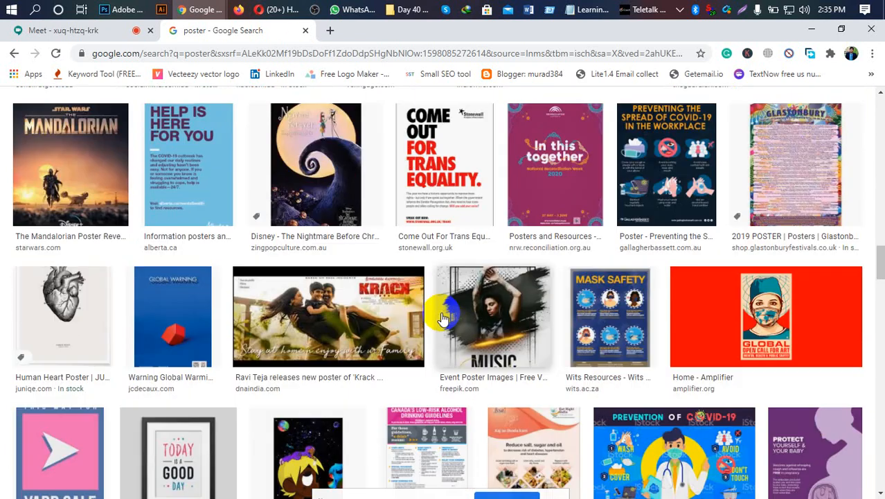
pyautogui.scroll(-4, 443, 317)
pyautogui.scroll(3, 438, 312)
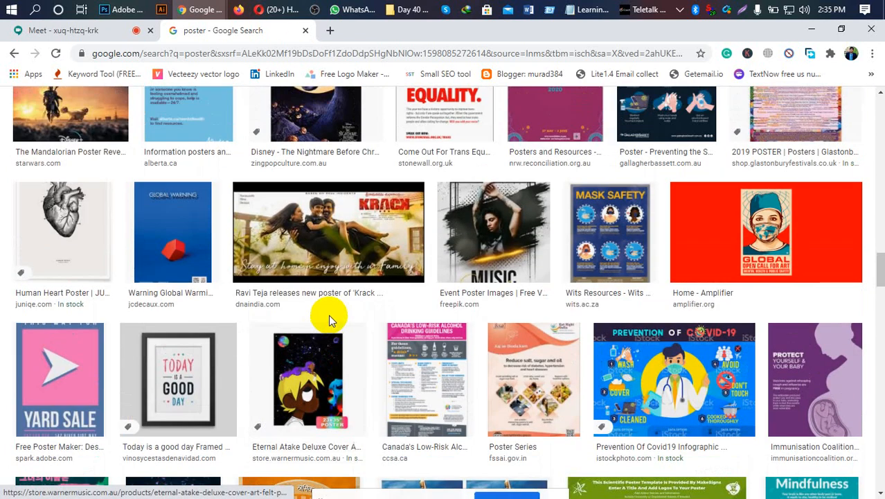
pyautogui.scroll(12, 328, 315)
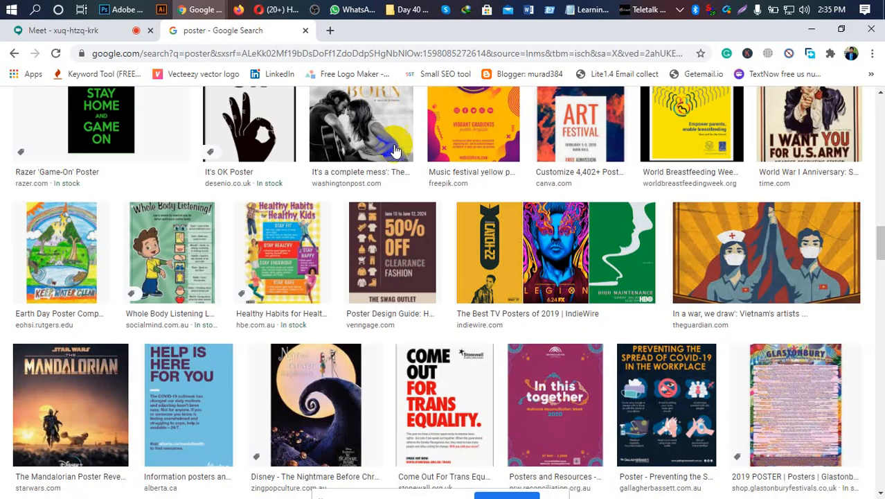
pyautogui.scroll(15, 388, 164)
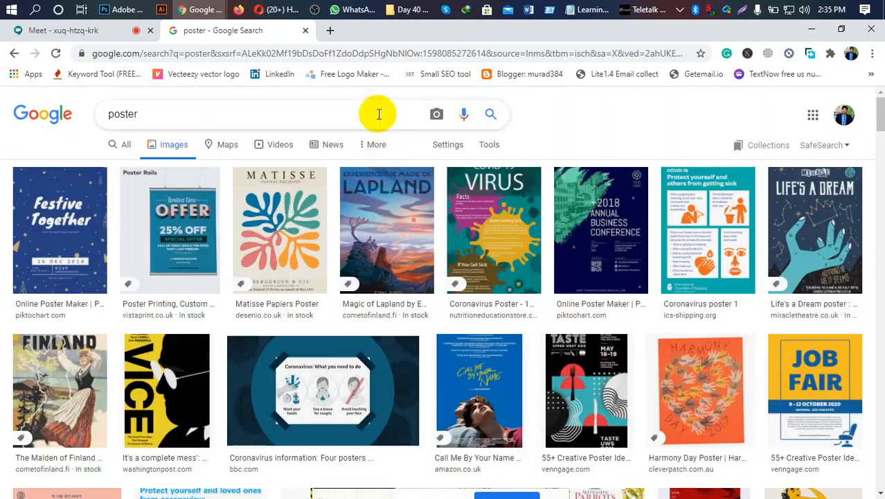
# Step: Admit the person waiting to join the meeting and save a whole-screen capture of the participants, about 1362x767
pyautogui.click(87, 30)
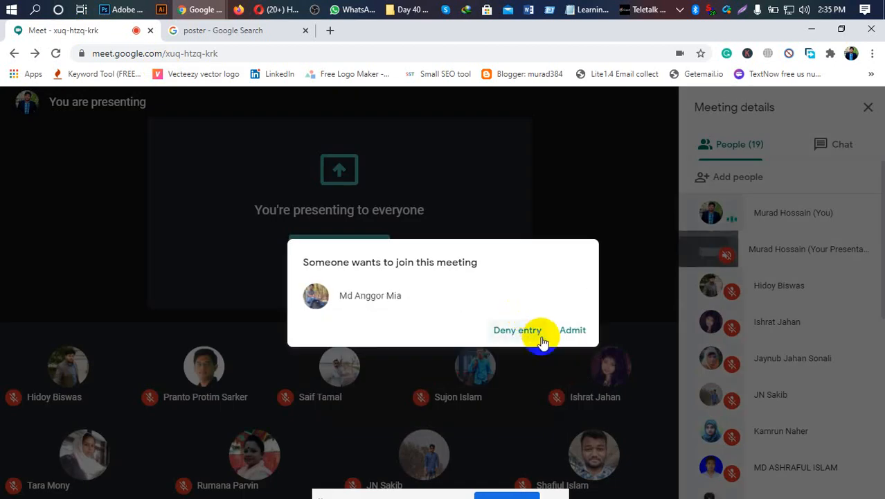
pyautogui.click(575, 335)
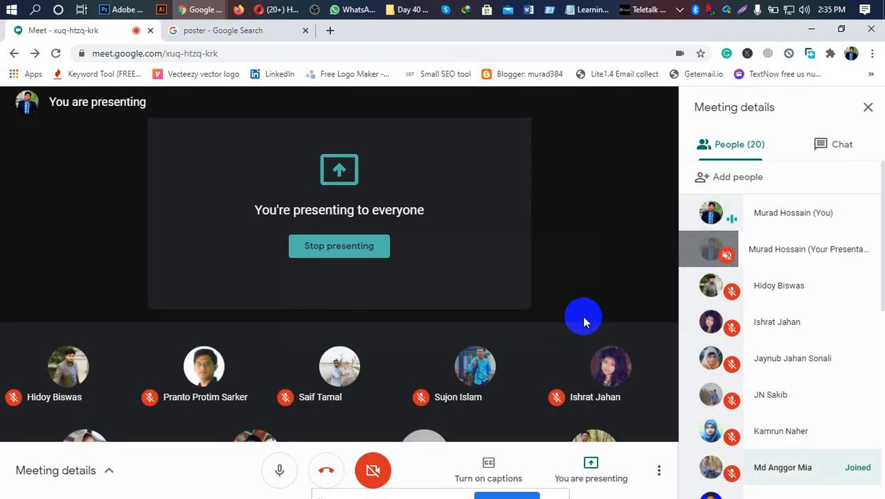
pyautogui.click(749, 9)
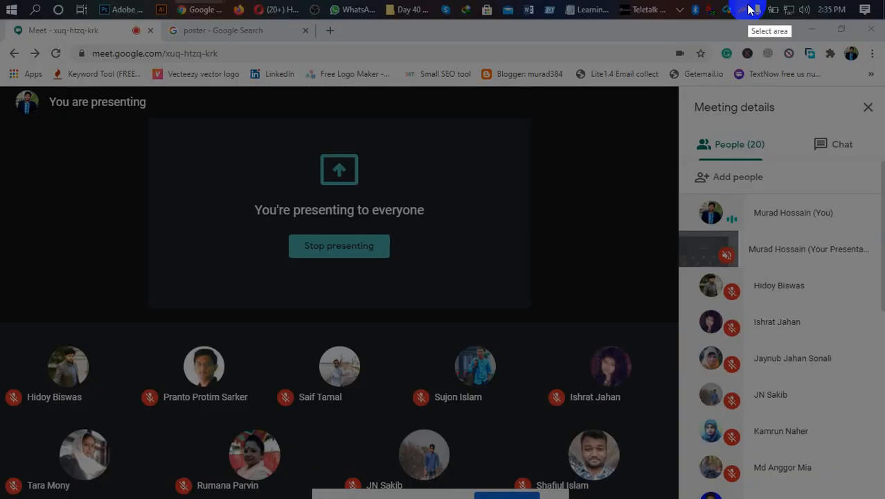
pyautogui.moveTo(2, 4); pyautogui.dragTo(881, 493)
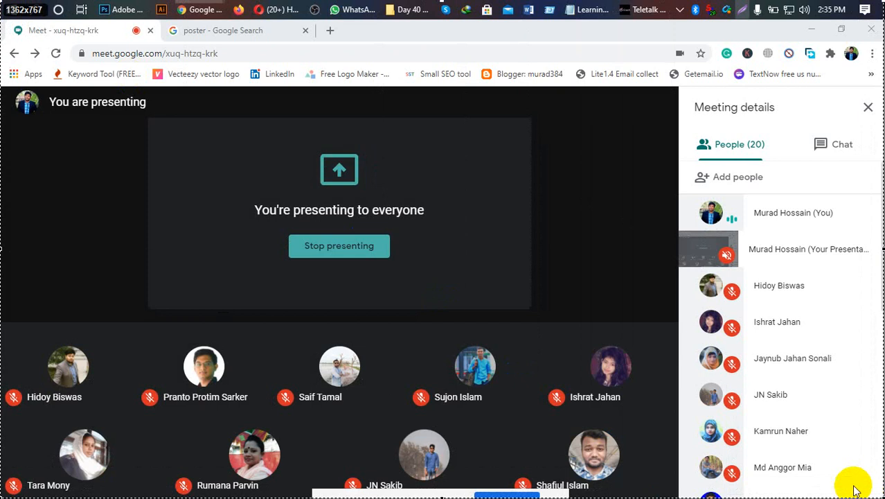
pyautogui.hotkey('ctrl', 's')
pyautogui.click(332, 254)
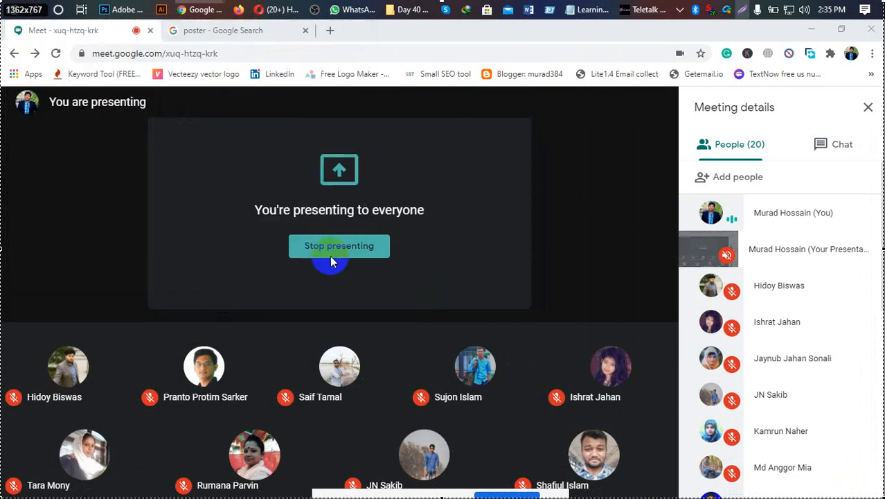
# Step: Search Google for "movie poster" in a new browser tab and show the image results
pyautogui.click(330, 30)
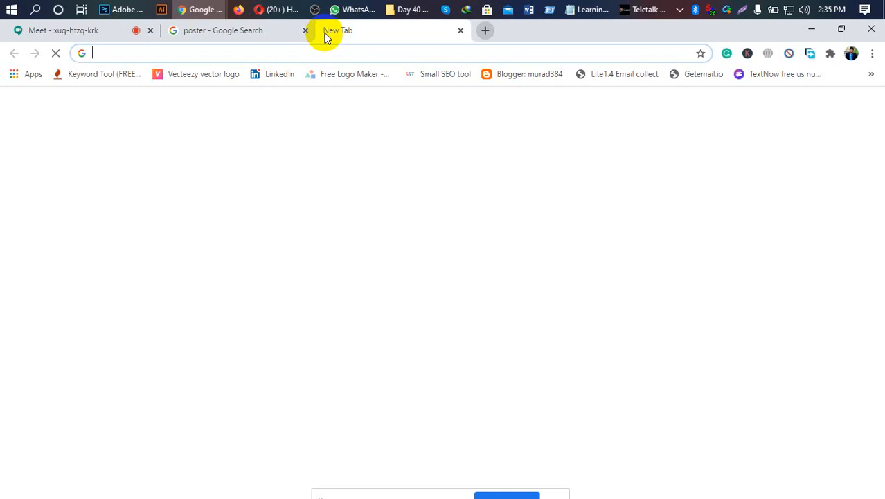
pyautogui.write('mo')
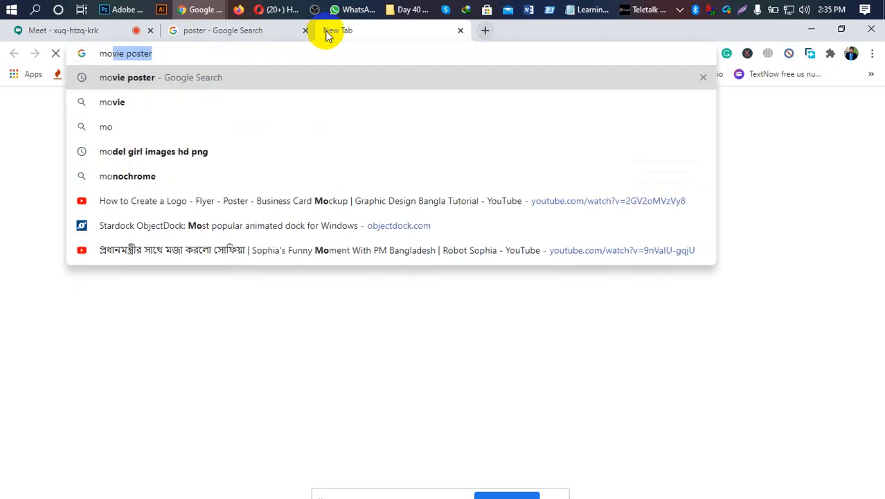
pyautogui.press('Return')
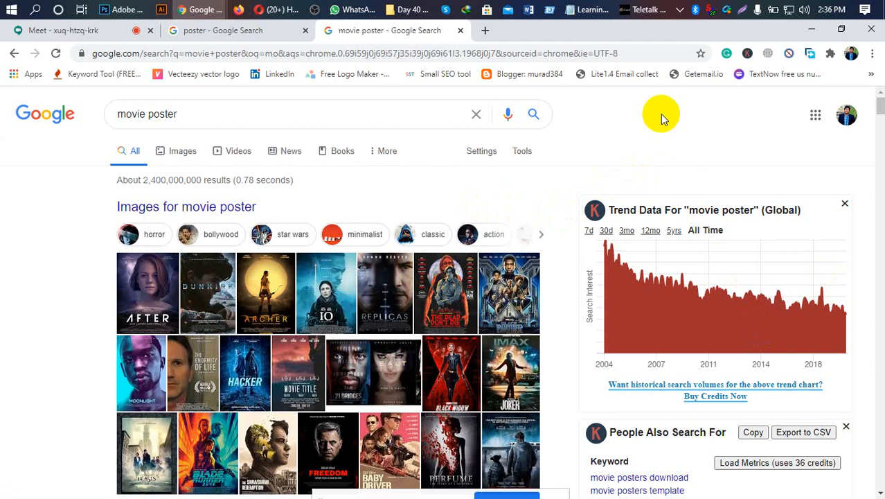
pyautogui.scroll(-3, 393, 269)
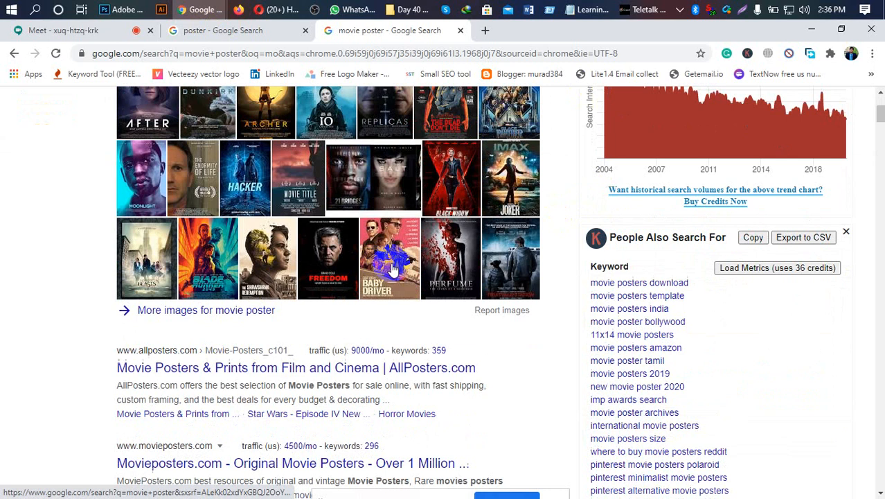
pyautogui.scroll(3, 392, 268)
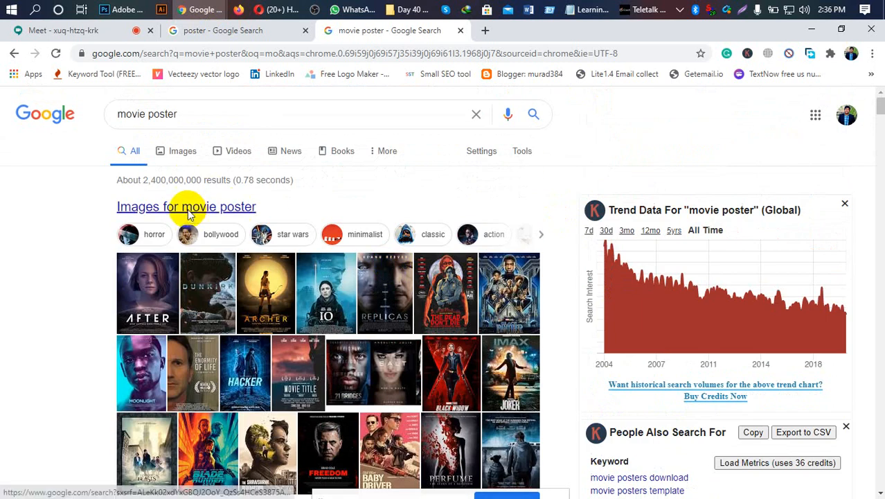
pyautogui.click(188, 211)
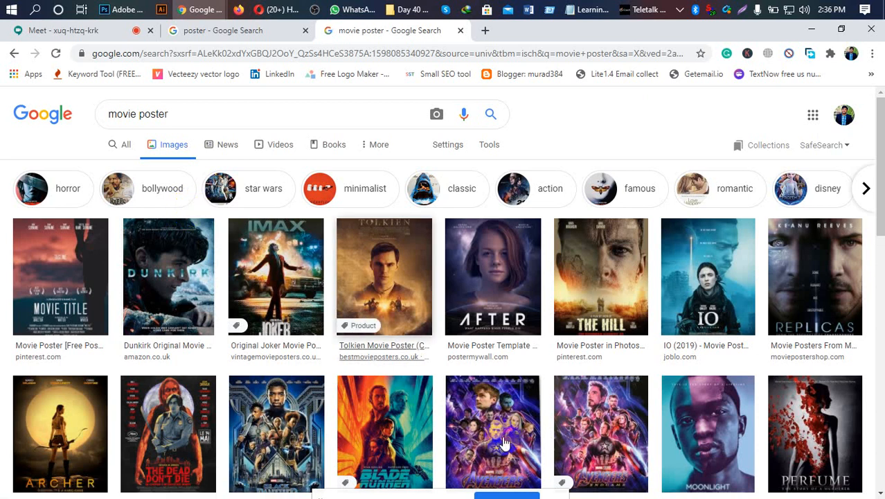
# Step: Browse the movie poster image results to examine the example designs, going well down the page and partway back up
pyautogui.scroll(-3, 503, 443)
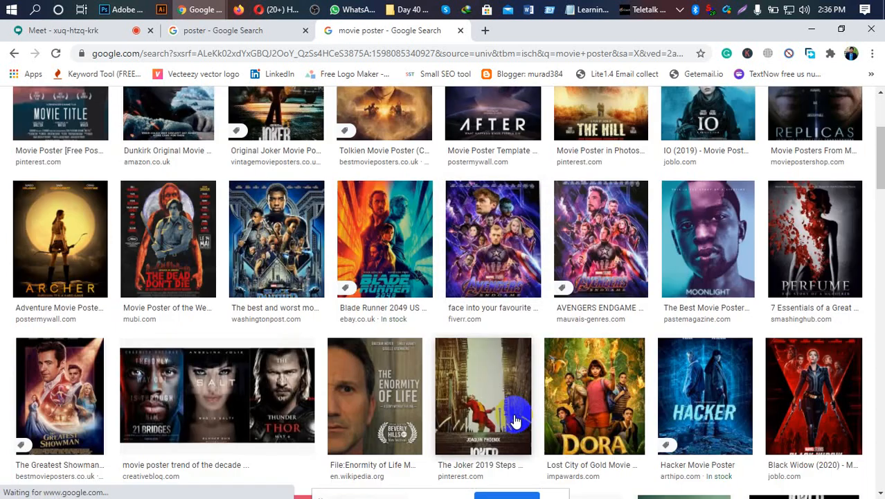
pyautogui.scroll(-4, 513, 416)
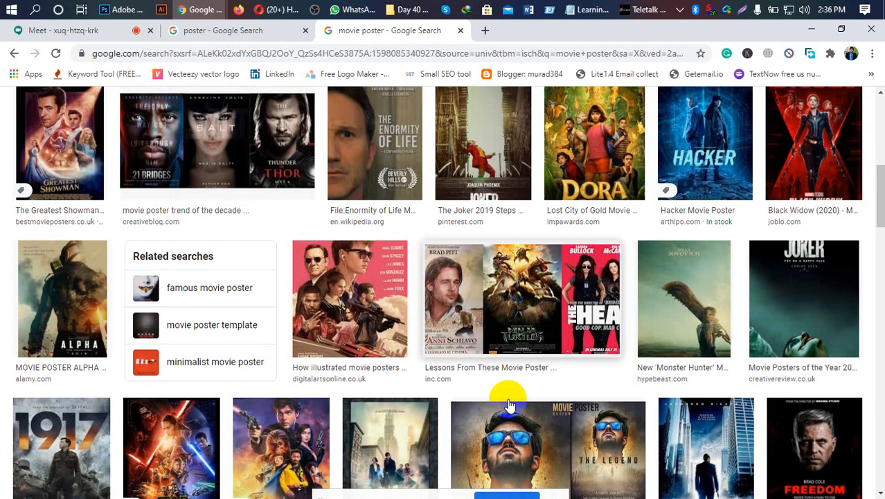
pyautogui.scroll(-4, 509, 405)
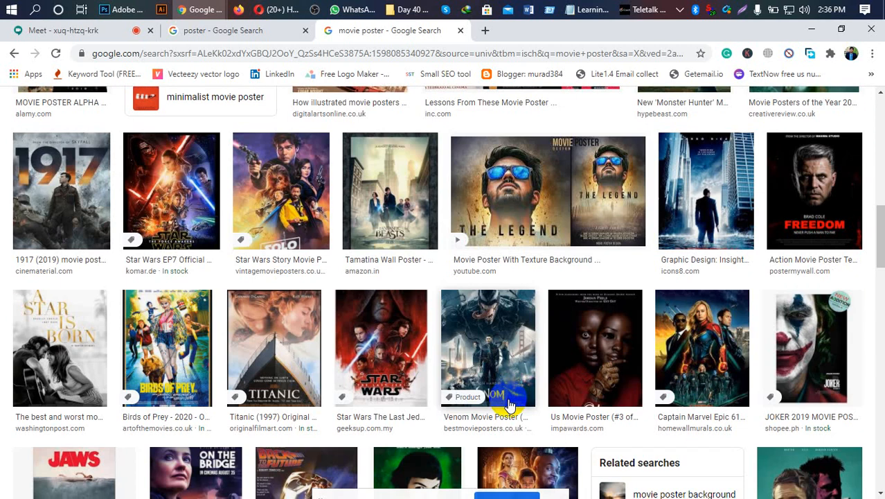
pyautogui.scroll(1, 509, 405)
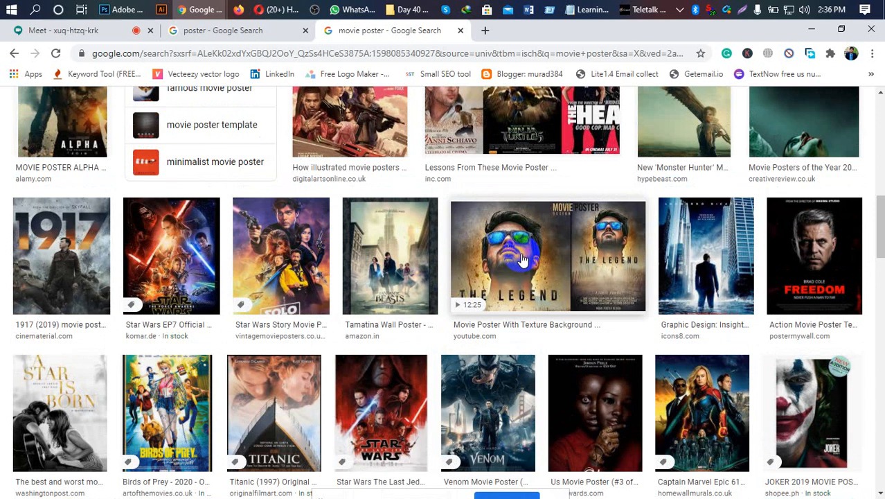
pyautogui.scroll(-8, 523, 260)
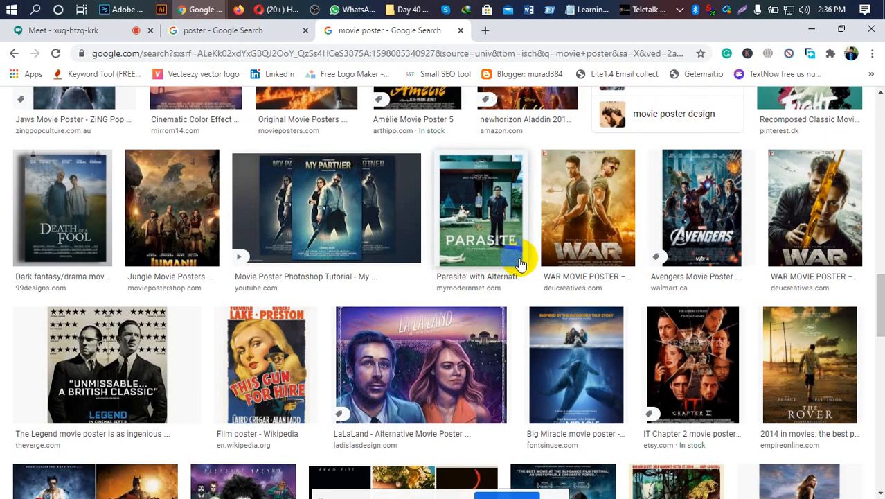
pyautogui.scroll(-5, 521, 262)
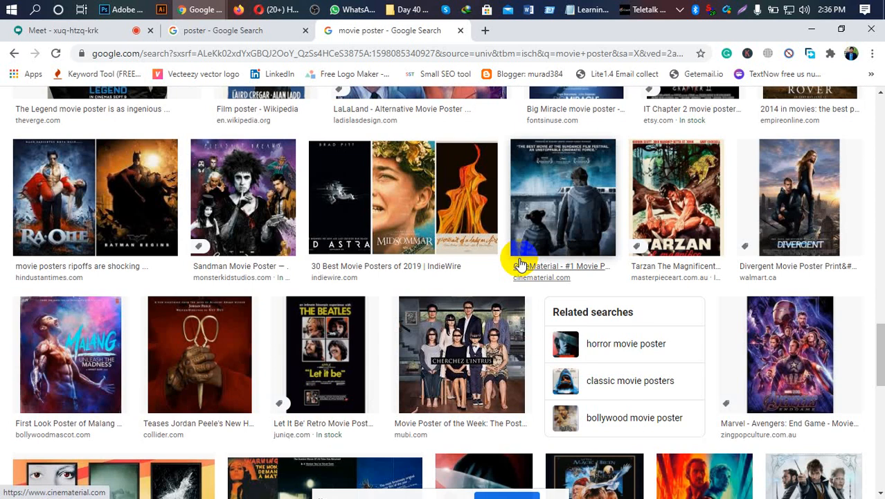
pyautogui.scroll(-4, 521, 263)
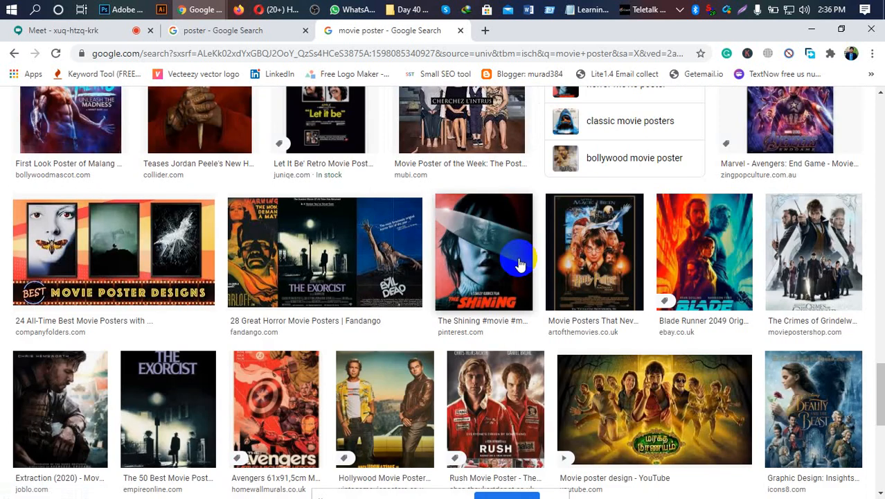
pyautogui.scroll(-3, 521, 264)
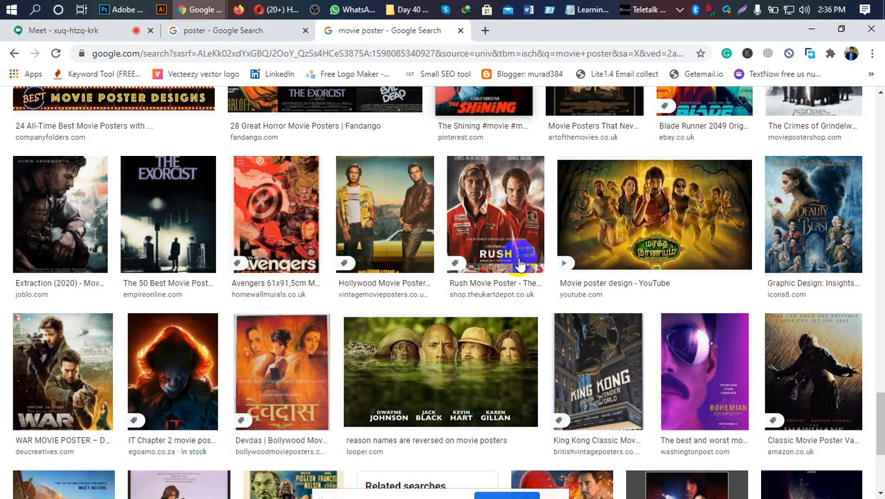
pyautogui.scroll(4, 519, 261)
pyautogui.scroll(6, 355, 208)
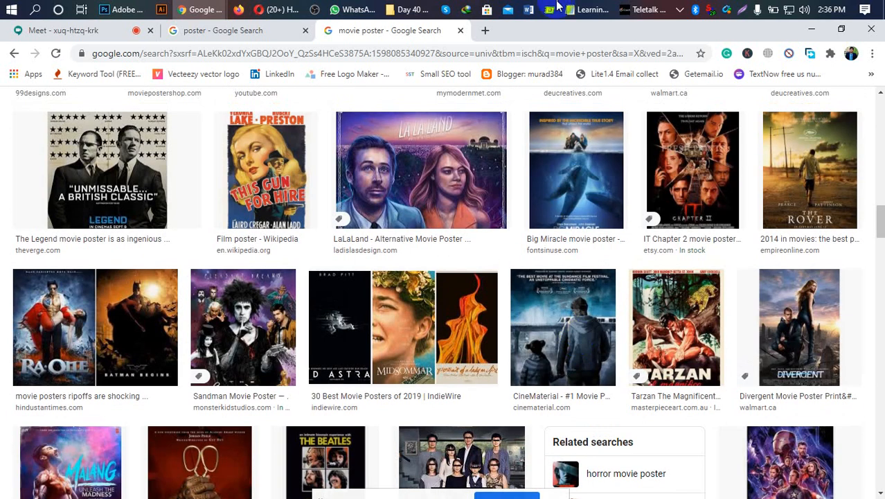
# Step: Search Google for "bangladesh election poster" in a new browser tab and show the image results
pyautogui.click(485, 30)
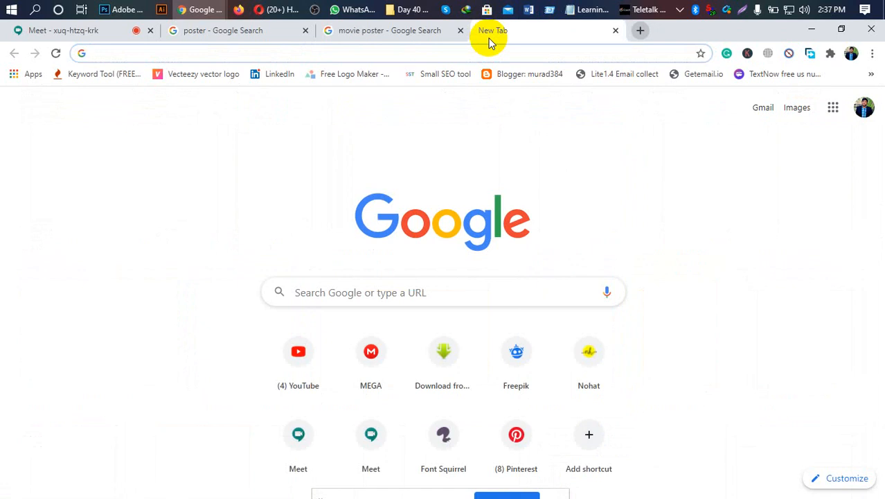
pyautogui.write('ba')
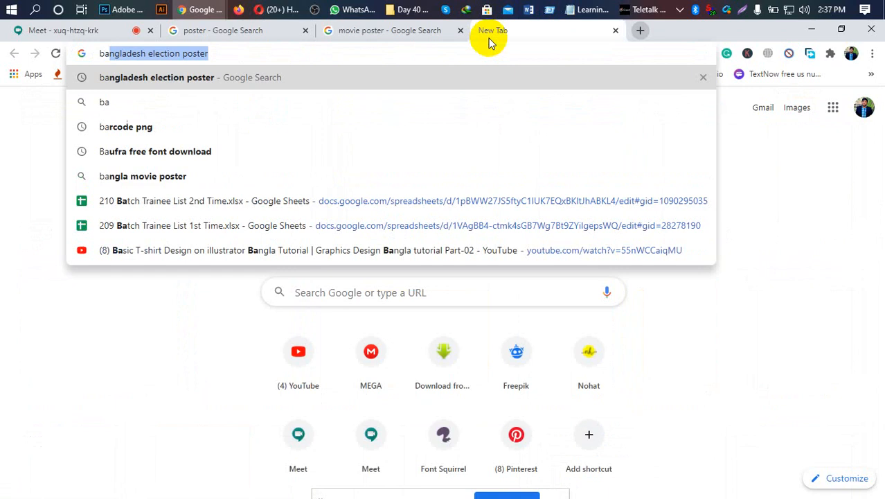
pyautogui.press('Return')
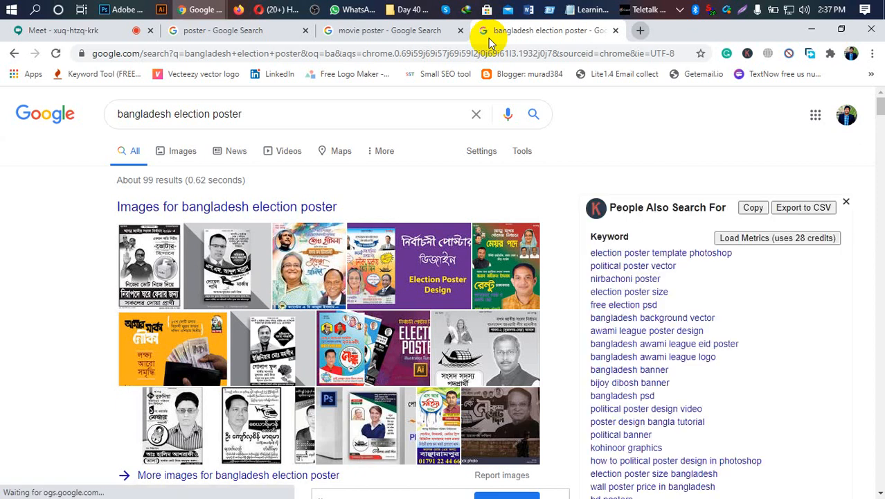
pyautogui.click(221, 208)
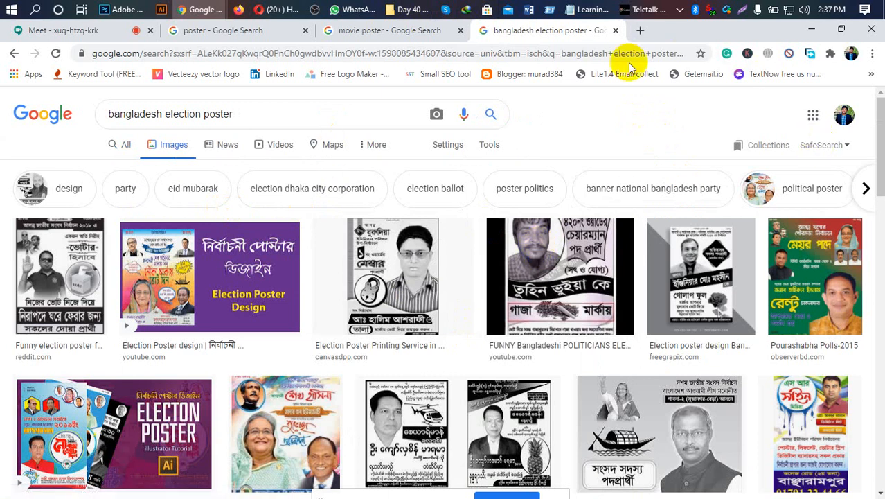
# Step: Revisit the movie poster images, then return to the Bangladesh election poster images and examine their designs for comparison
pyautogui.click(237, 34)
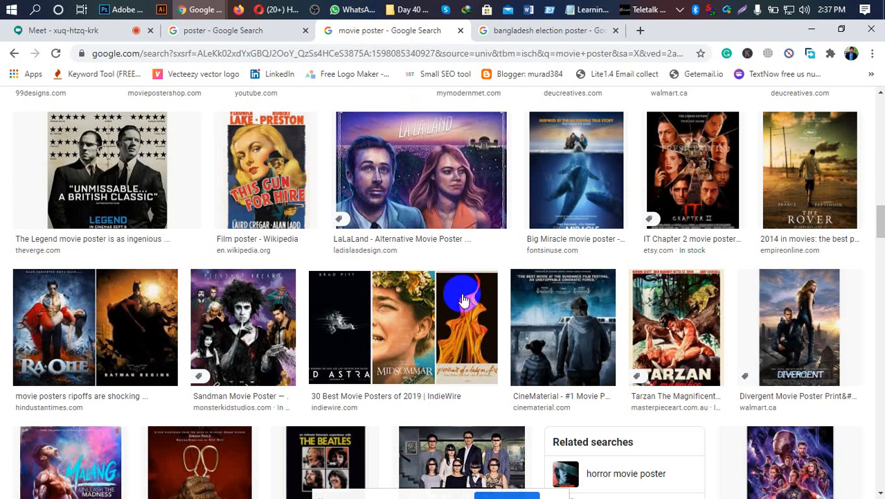
pyautogui.scroll(3, 483, 326)
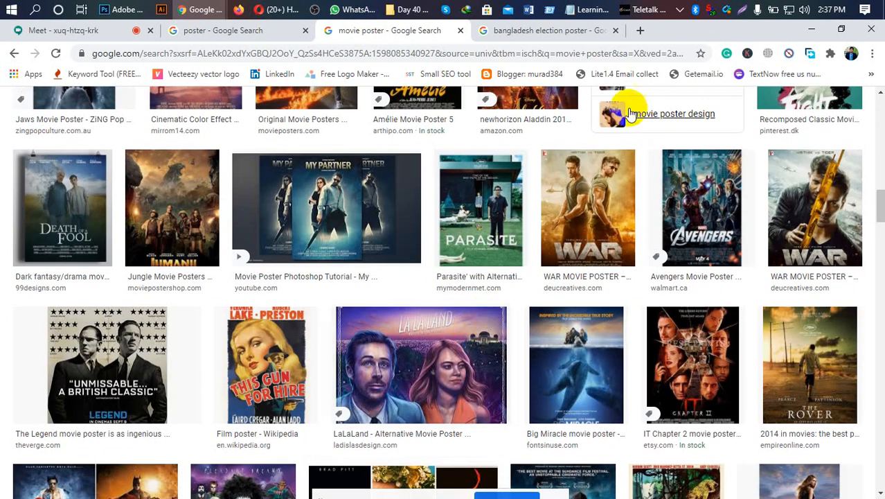
pyautogui.click(568, 35)
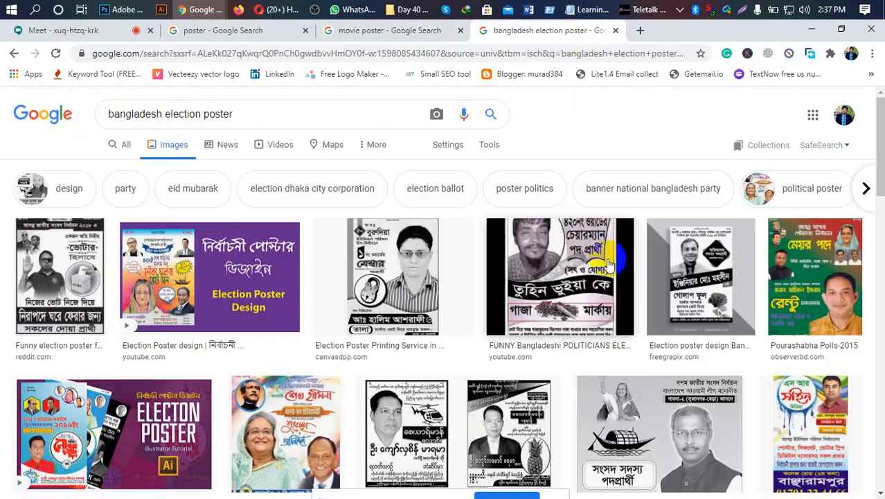
pyautogui.scroll(-2, 560, 277)
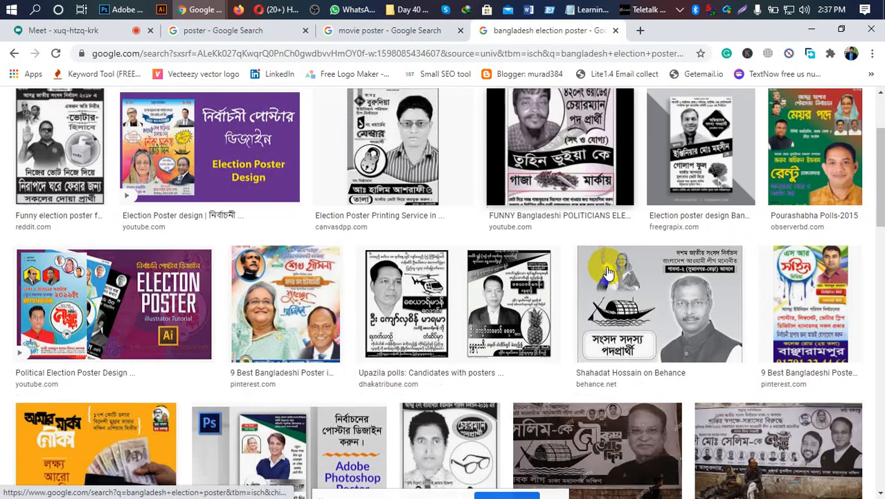
# Step: Search Google for "music poster" in a new browser tab and show the image results
pyautogui.click(639, 33)
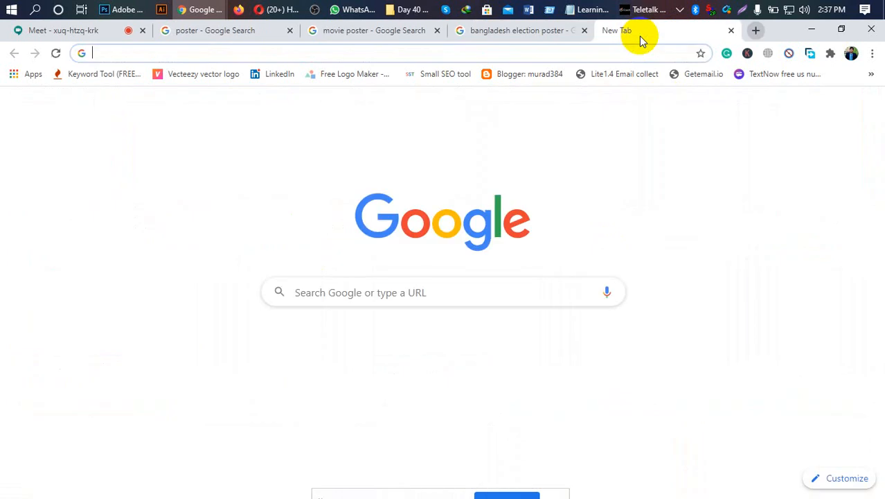
pyautogui.write('musi')
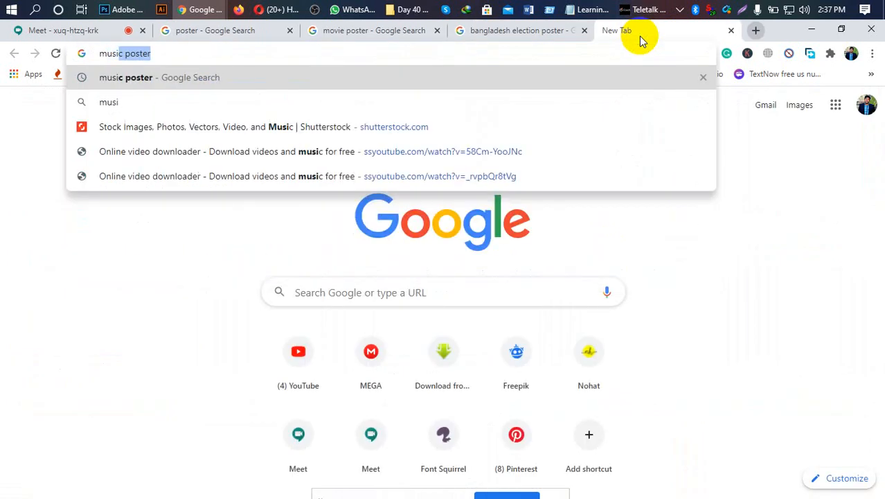
pyautogui.press('Return')
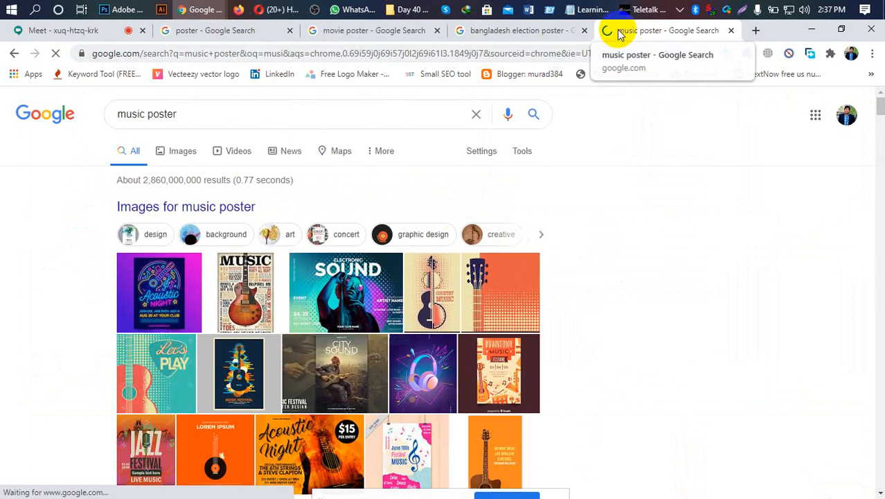
pyautogui.click(180, 208)
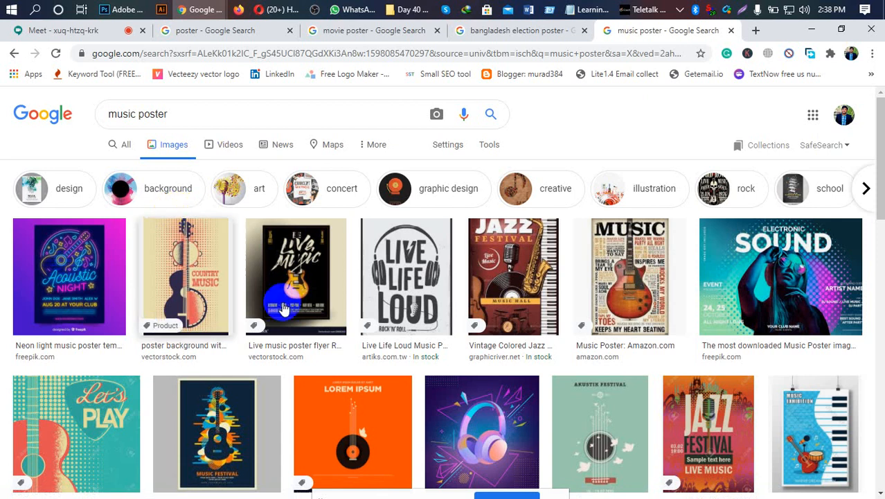
# Step: Browse down through the music poster image results to examine the example designs
pyautogui.scroll(-7, 316, 336)
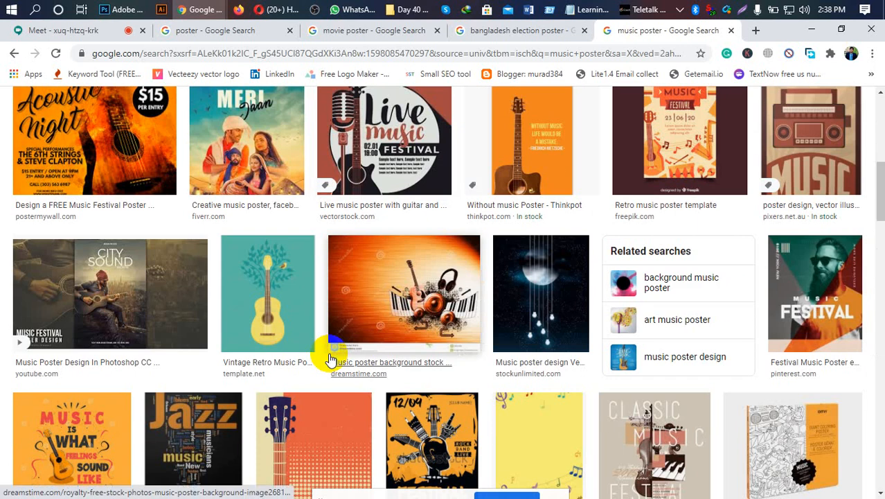
pyautogui.scroll(-4, 330, 360)
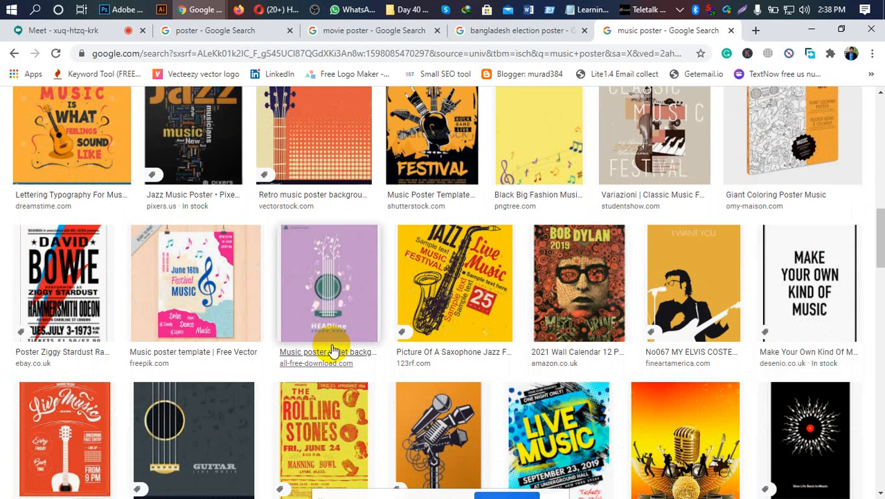
pyautogui.scroll(-3, 333, 346)
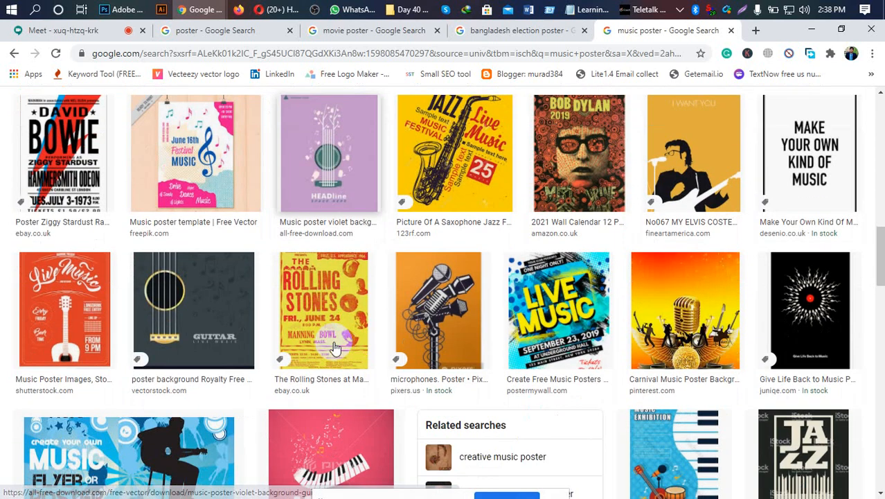
pyautogui.scroll(-3, 335, 349)
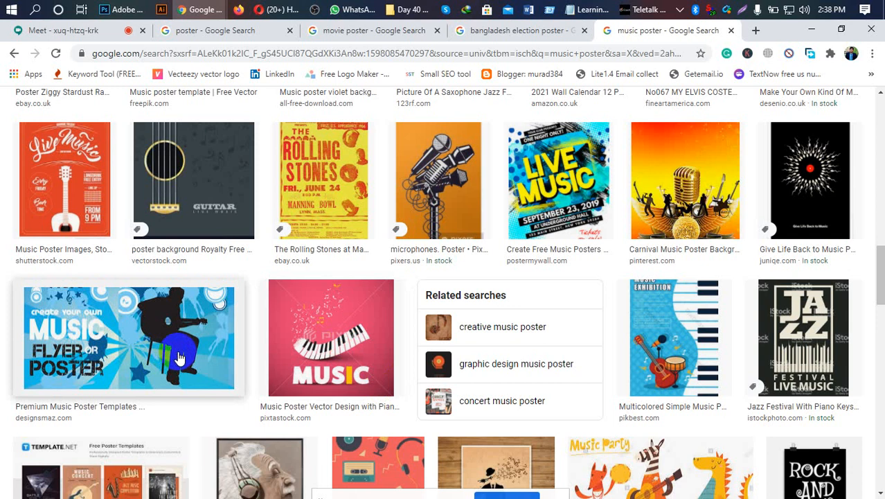
# Step: Open graphicriver.net in a new browser tab
pyautogui.click(755, 31)
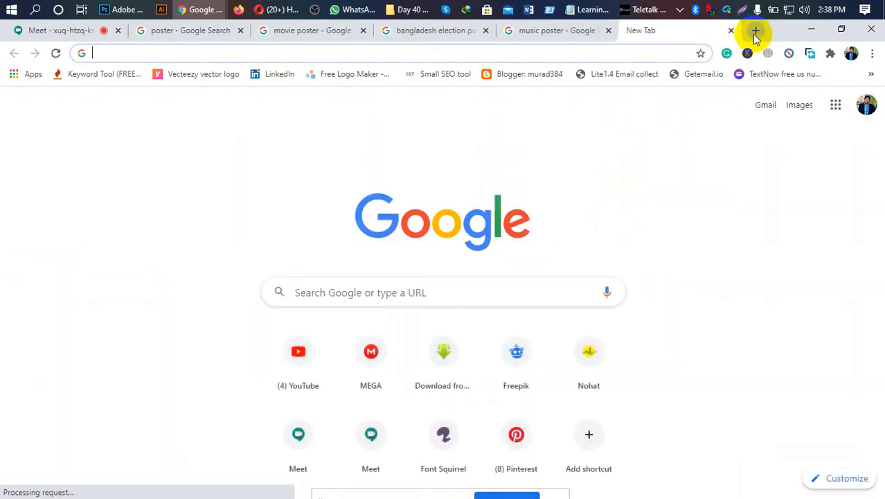
pyautogui.write('gra')
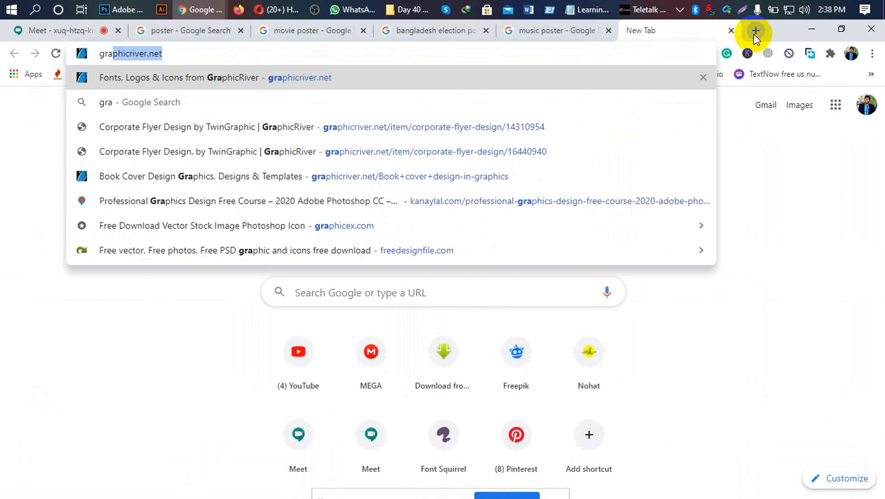
pyautogui.press('Return')
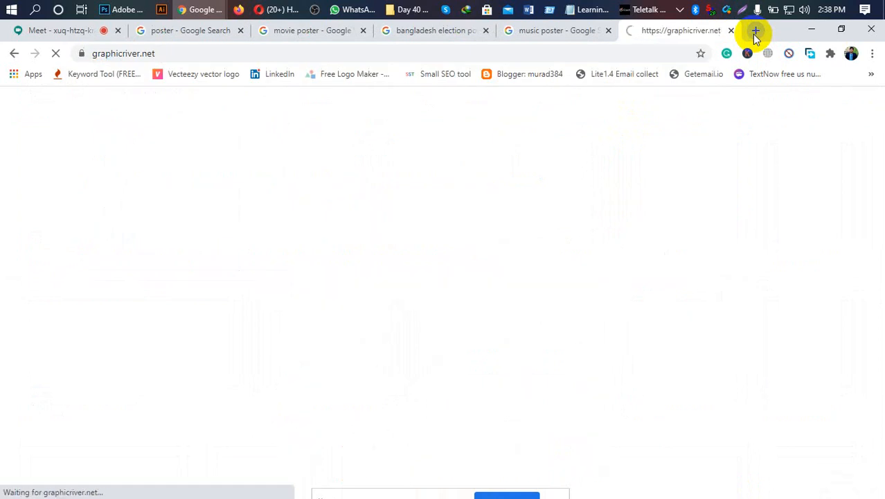
# Step: Return to the Google Meet call, read the class chat messages and show the participant list again
pyautogui.click(55, 30)
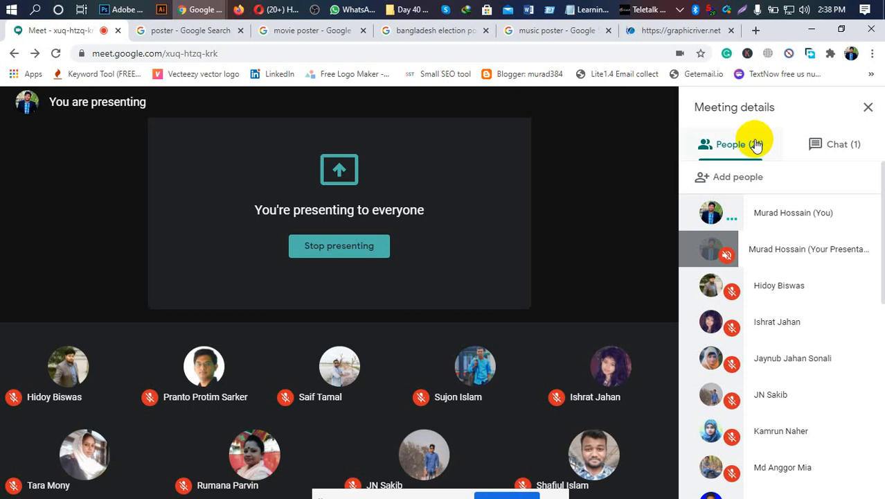
pyautogui.click(852, 149)
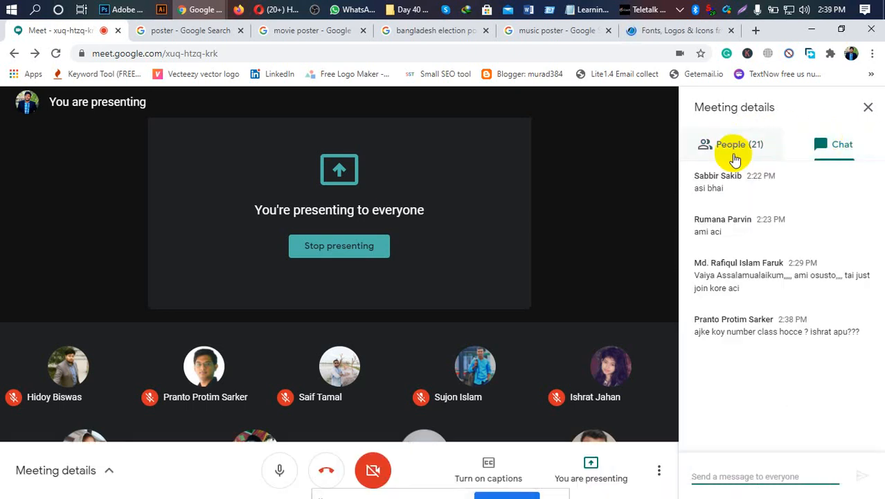
pyautogui.click(736, 158)
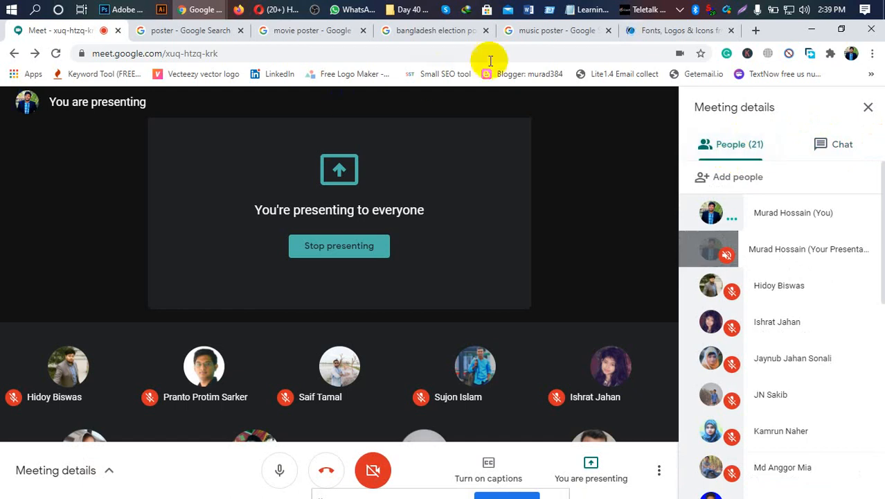
# Step: Go back to the GraphicRiver page and look through its Print, Logos and Vectors category lists
pyautogui.click(653, 33)
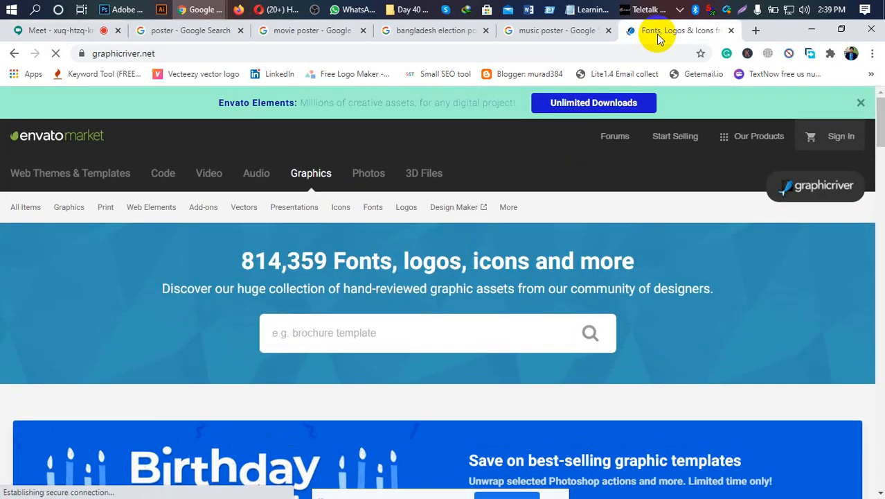
pyautogui.moveTo(102, 210)
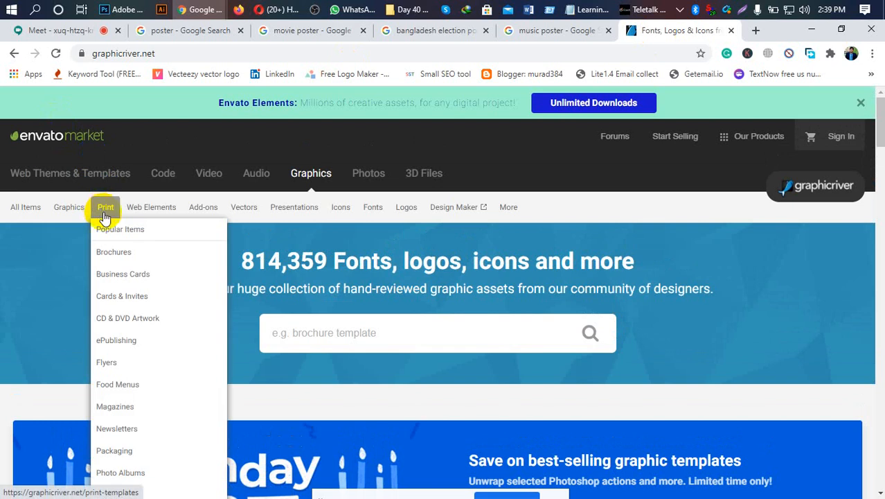
pyautogui.scroll(-2, 111, 222)
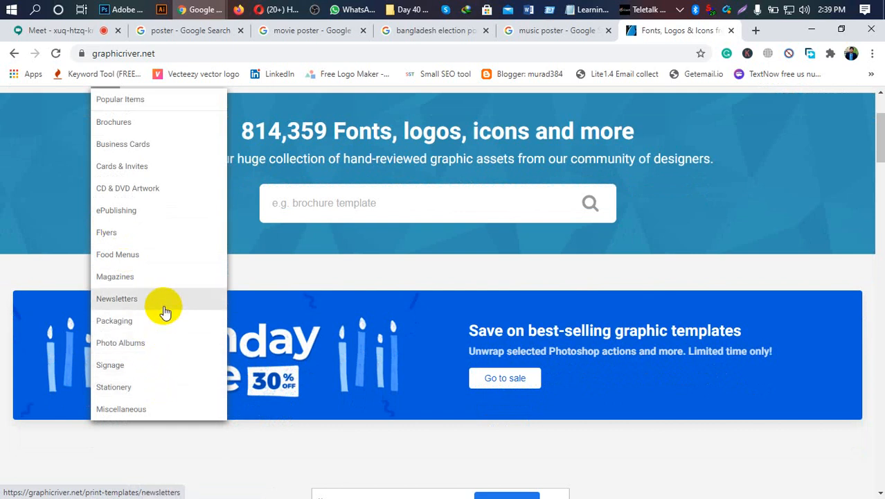
pyautogui.scroll(1, 164, 310)
pyautogui.moveTo(143, 149)
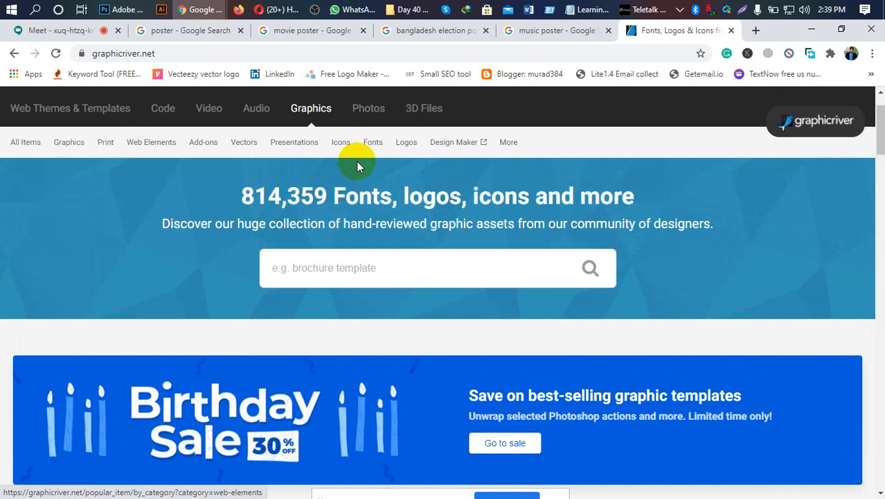
pyautogui.moveTo(401, 145)
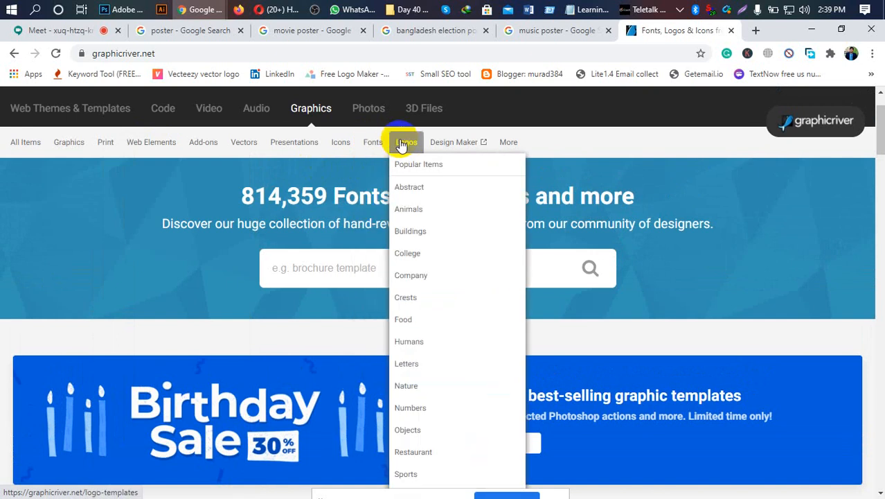
pyautogui.moveTo(242, 144)
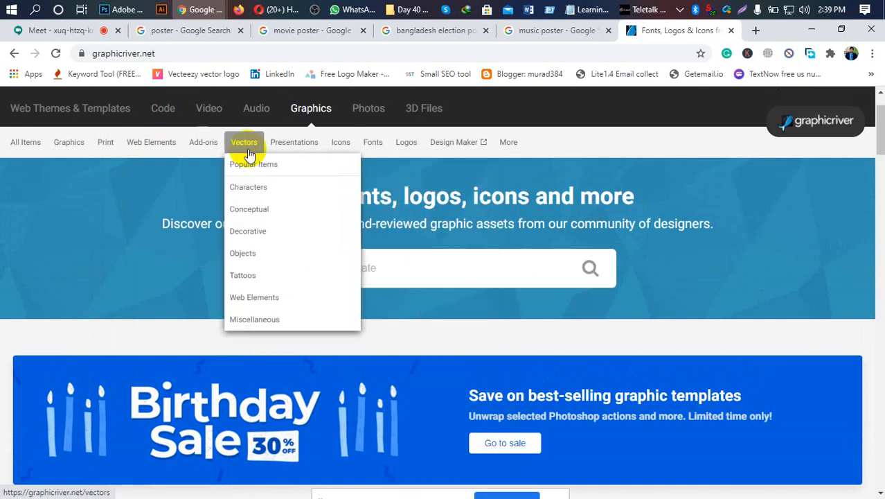
# Step: Open the Gym Poster item at graphicriver.net/item/gym-poster/23376794 and show its poster preview and size details
pyautogui.click(192, 55)
pyautogui.click(196, 58)
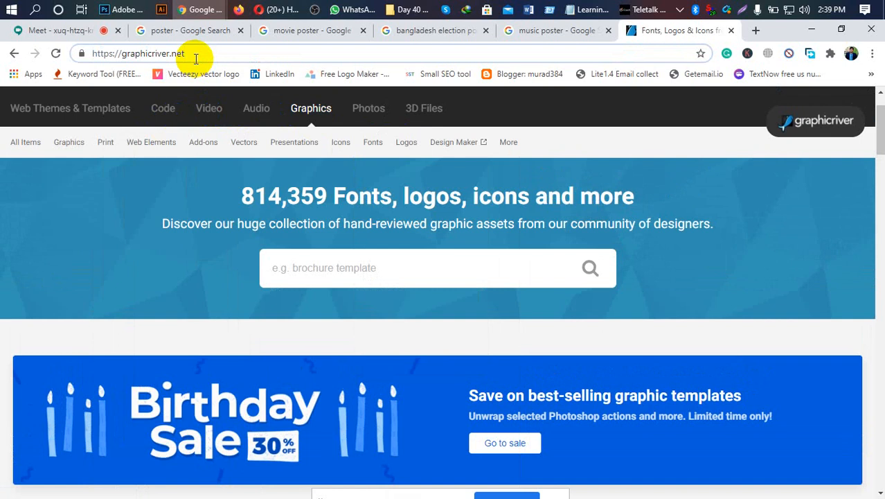
pyautogui.write('/')
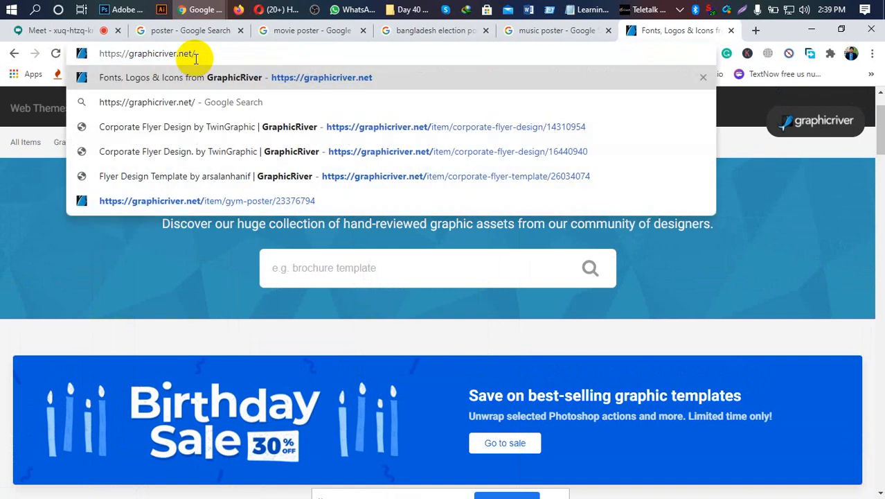
pyautogui.write('it')
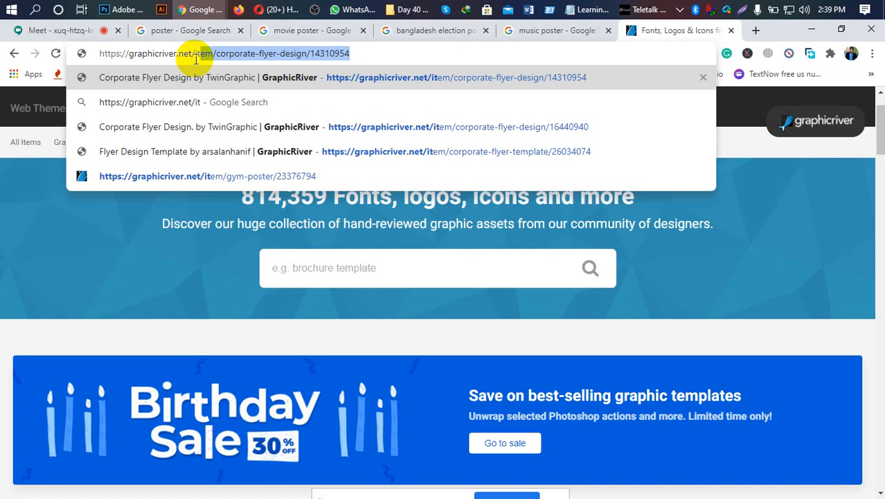
pyautogui.write('em')
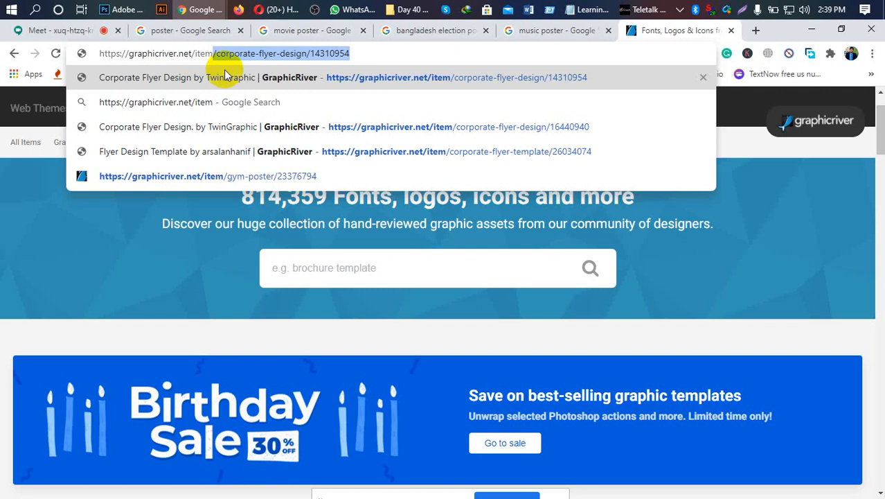
pyautogui.write('/')
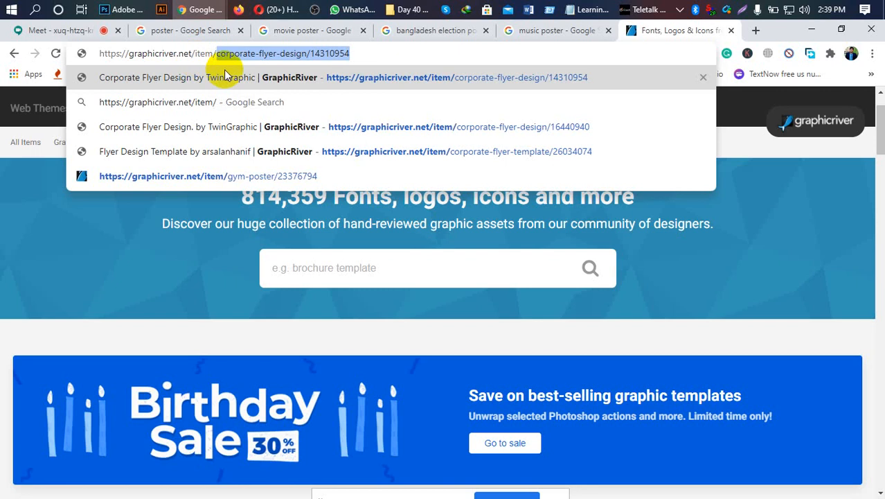
pyautogui.write('gy')
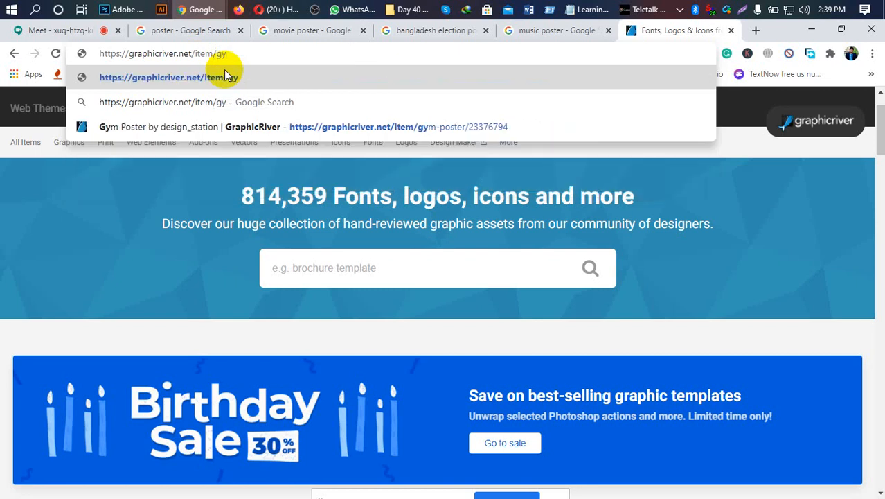
pyautogui.write('m')
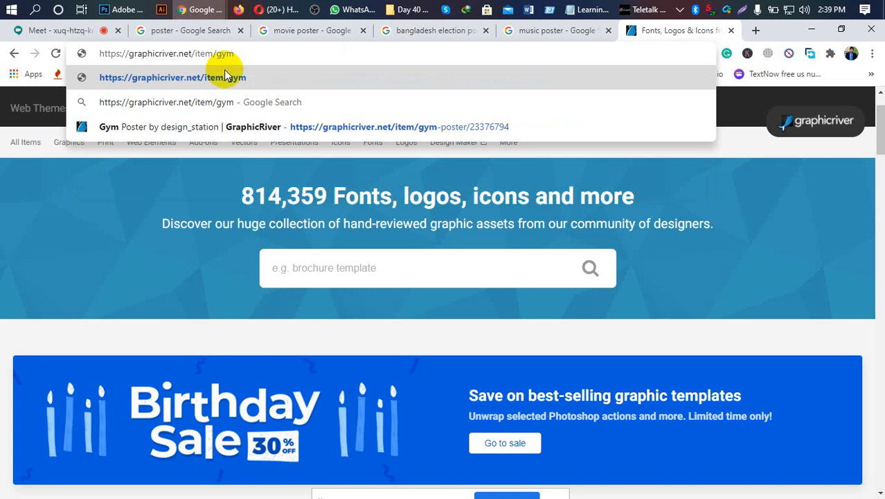
pyautogui.write('/')
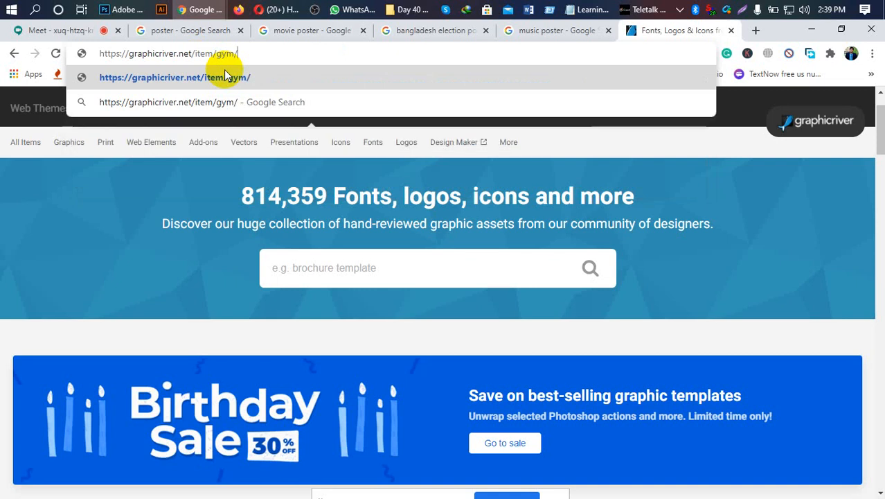
pyautogui.press('BackSpace')
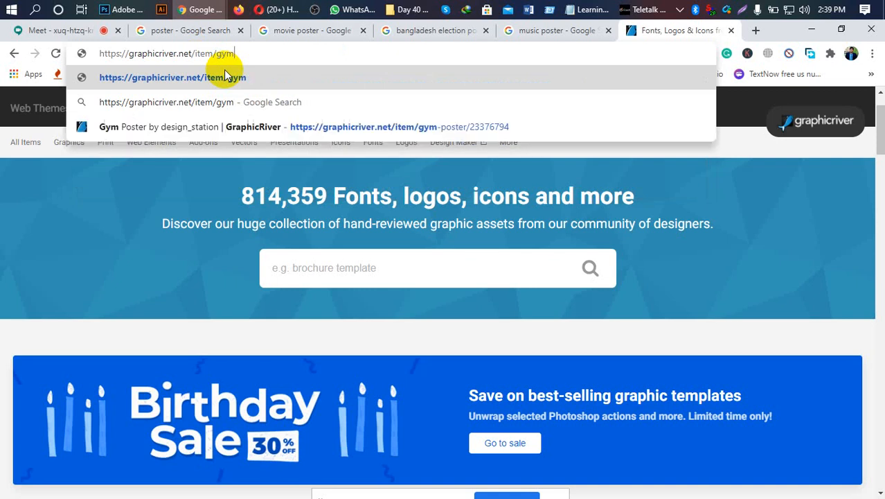
pyautogui.write('-po')
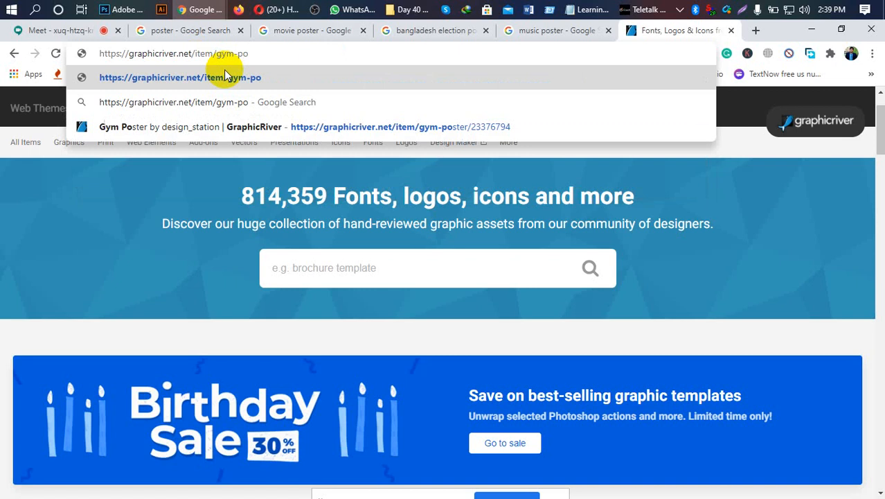
pyautogui.write('ster')
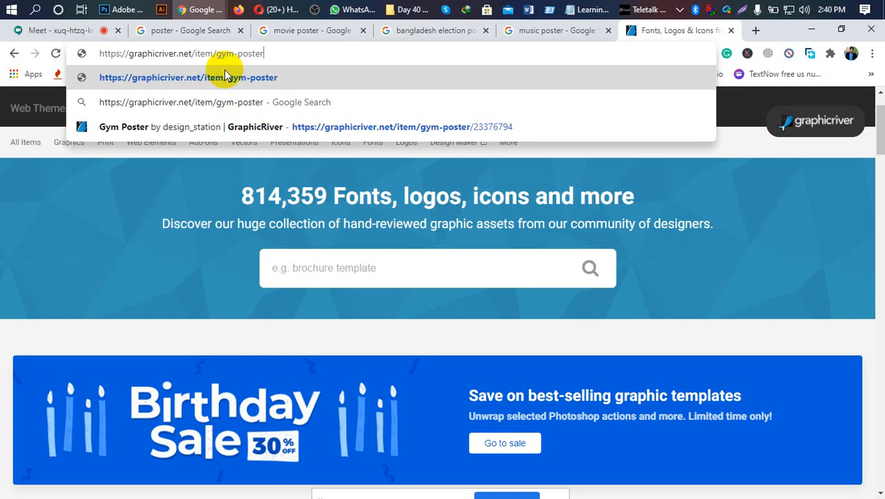
pyautogui.write('/')
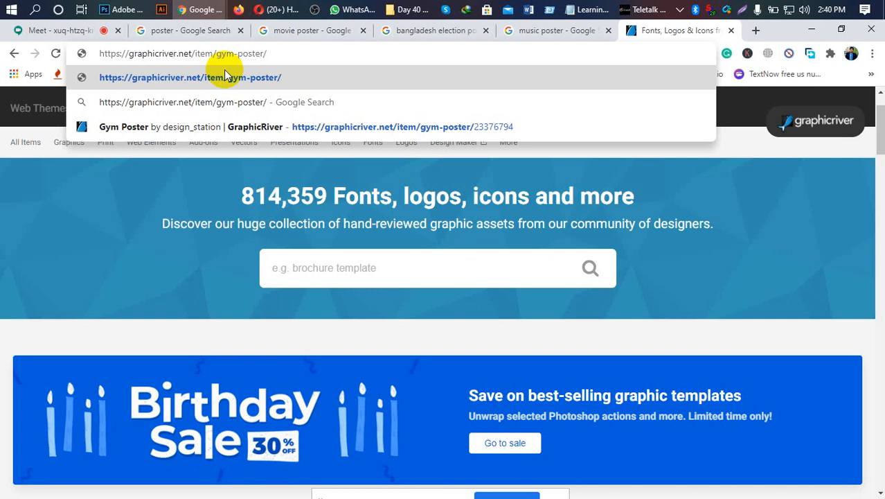
pyautogui.write('233')
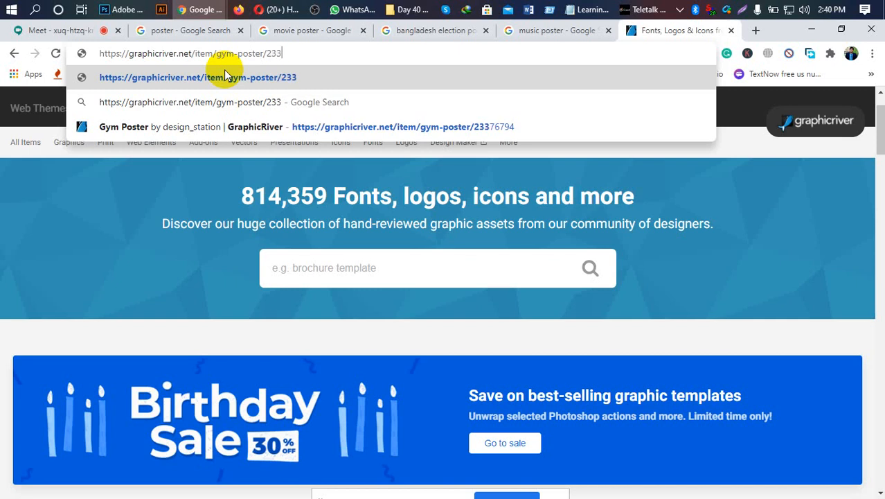
pyautogui.write('7')
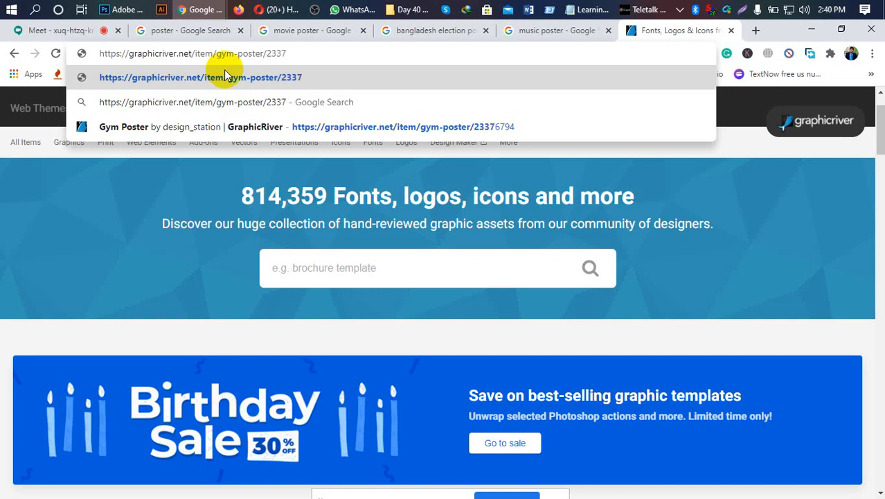
pyautogui.write('67')
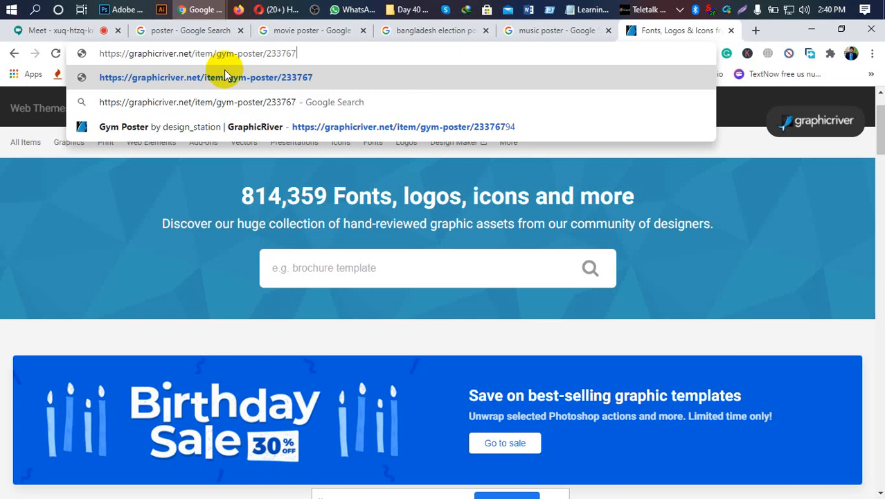
pyautogui.write('94')
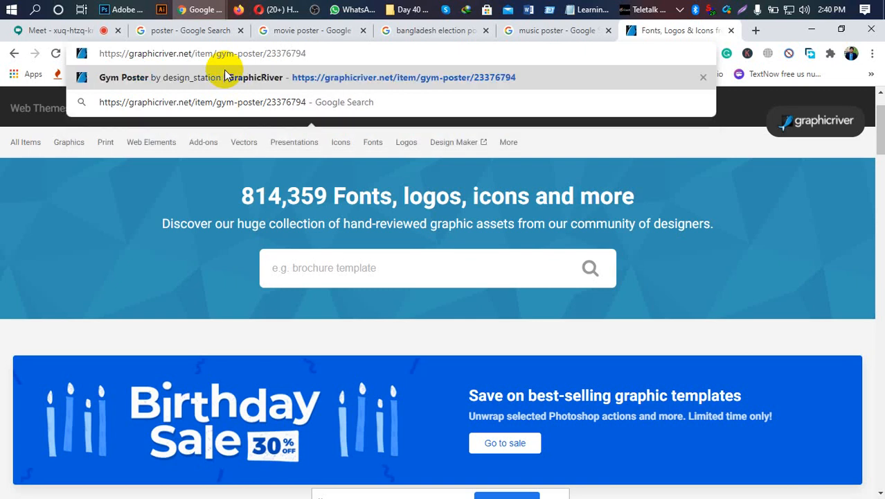
pyautogui.press('Return')
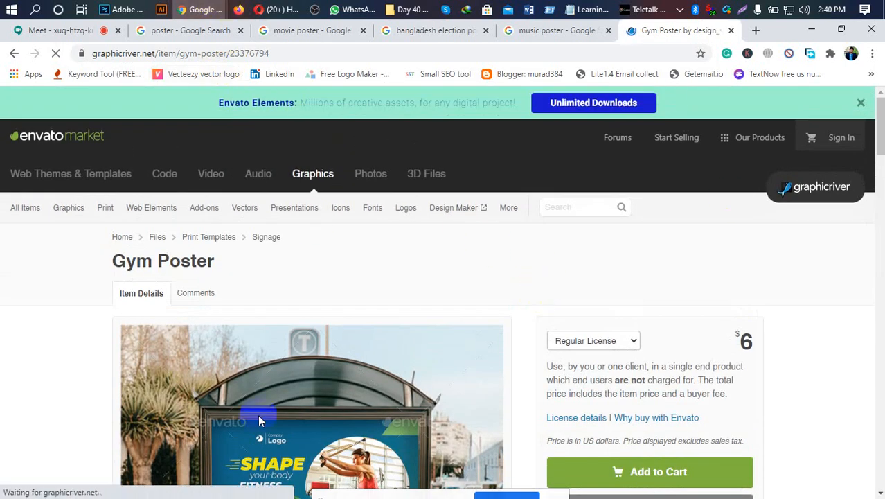
pyautogui.scroll(-4, 503, 308)
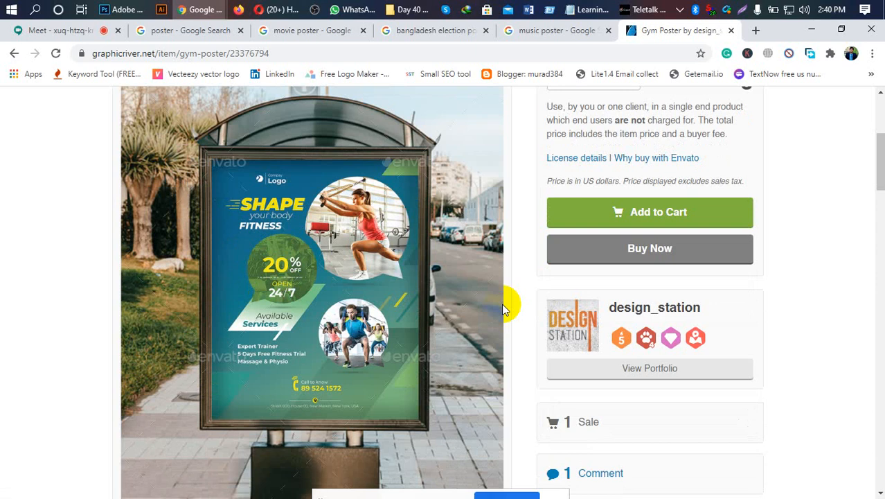
pyautogui.scroll(-2, 503, 308)
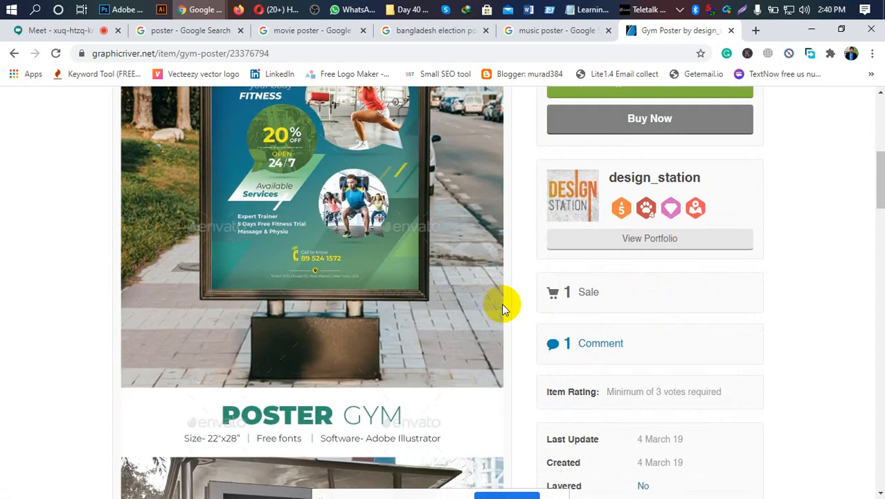
# Step: Look through the Gym Poster item's colour variations, file details and specifications on the GraphicRiver page
pyautogui.scroll(3, 502, 308)
pyautogui.scroll(-6, 503, 308)
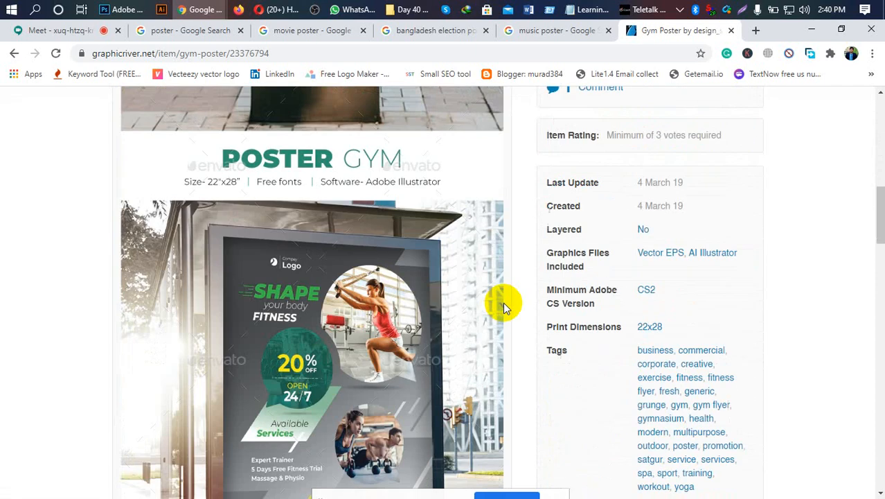
pyautogui.scroll(-3, 503, 302)
pyautogui.scroll(-6, 504, 300)
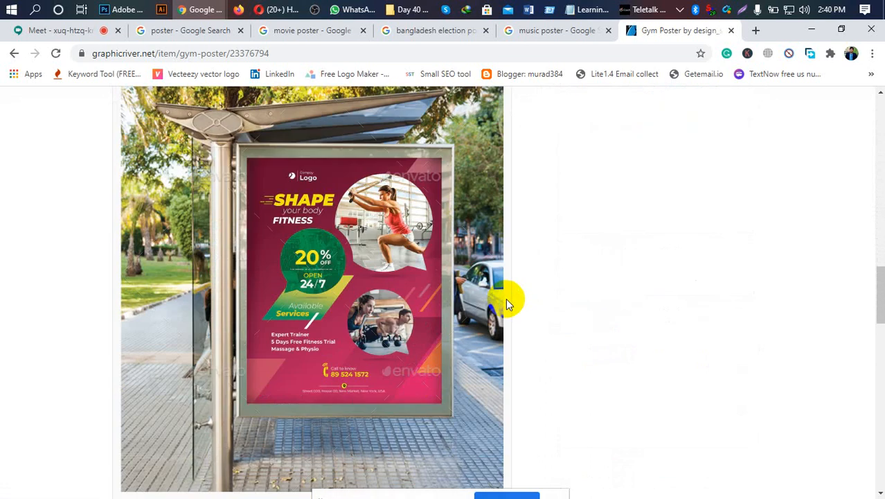
pyautogui.scroll(-5, 505, 304)
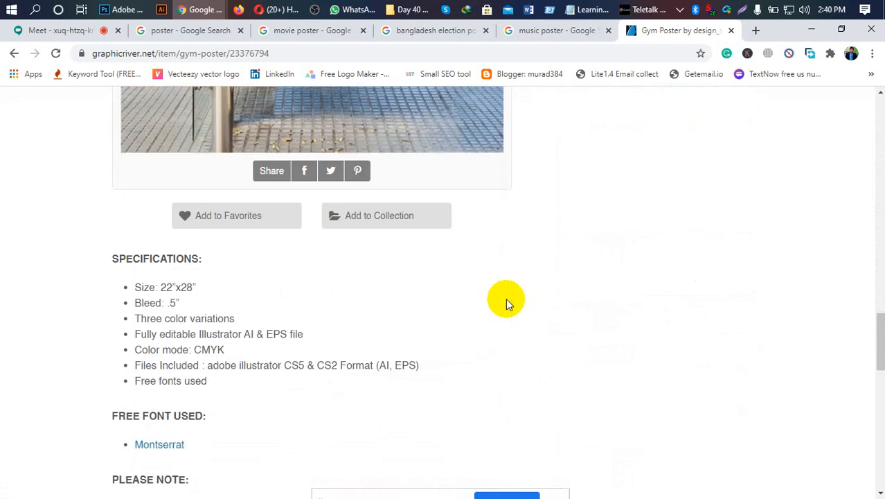
pyautogui.scroll(2, 505, 302)
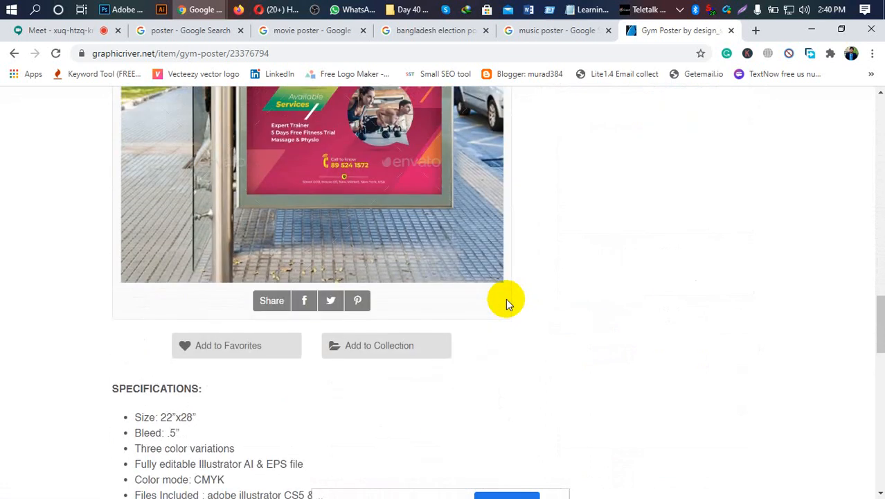
pyautogui.scroll(4, 505, 303)
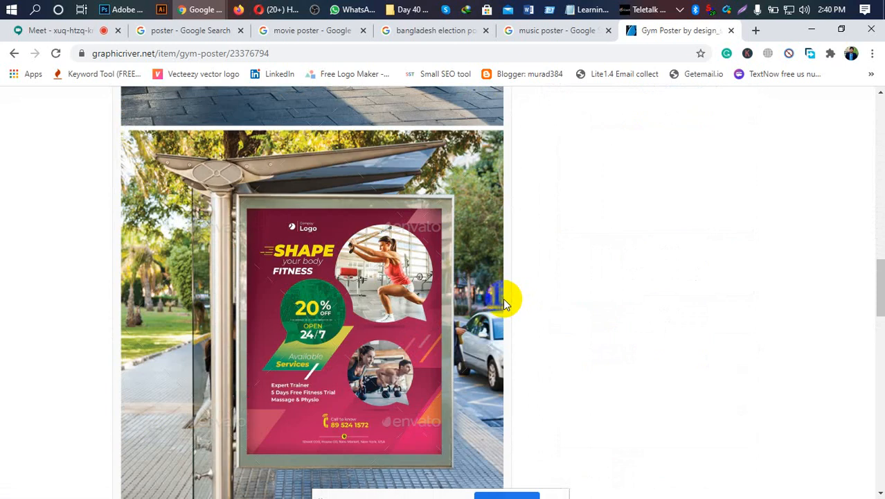
pyautogui.scroll(2, 503, 298)
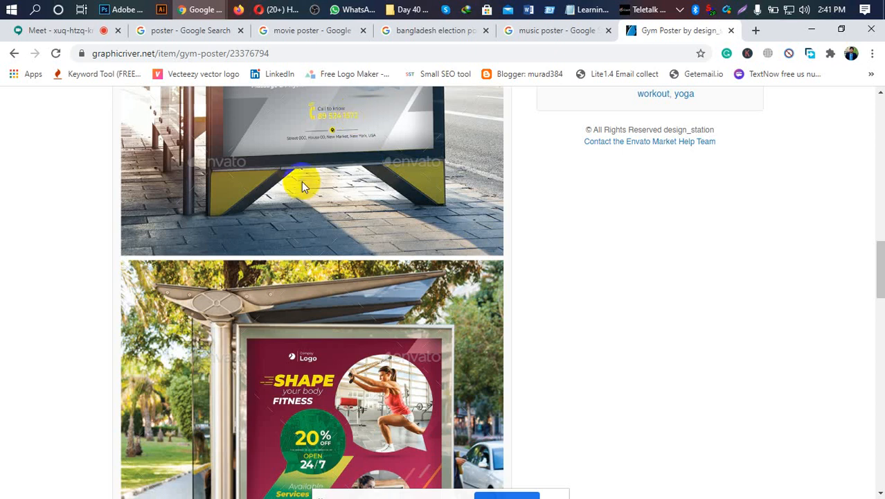
pyautogui.scroll(-5, 454, 305)
pyautogui.scroll(5, 441, 273)
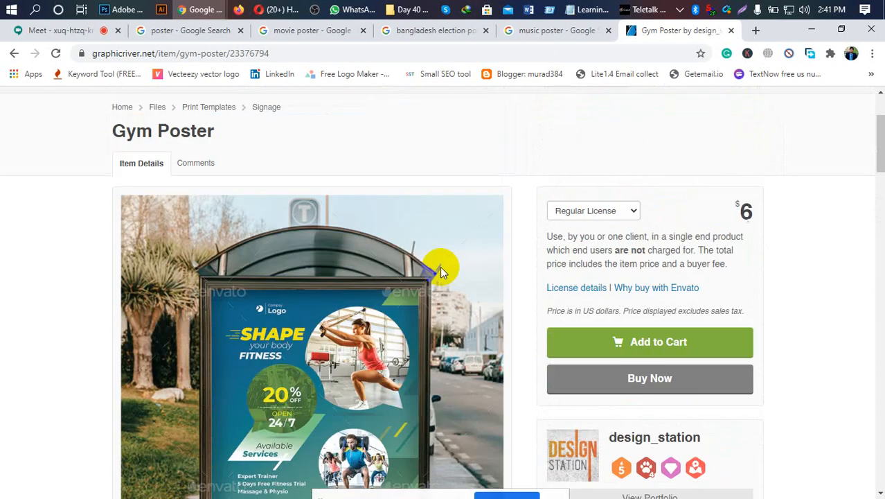
# Step: Switch to Photoshop and create a new 27 × 39 inch RGB document at 300 pixels/inch with a white background
pyautogui.click(123, 9)
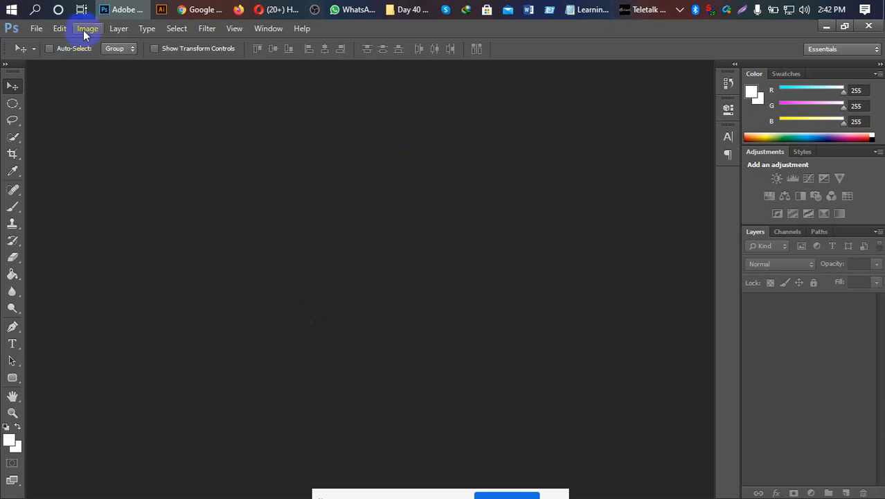
pyautogui.click(34, 28)
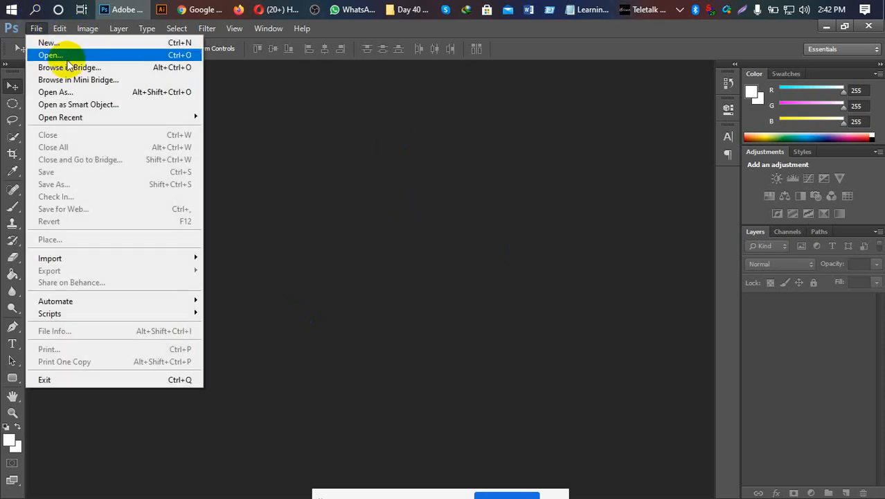
pyautogui.click(61, 44)
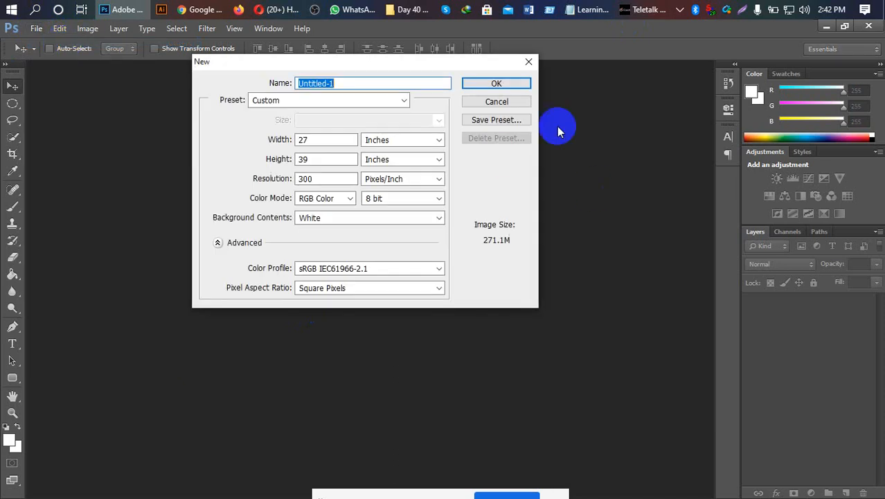
pyautogui.click(496, 84)
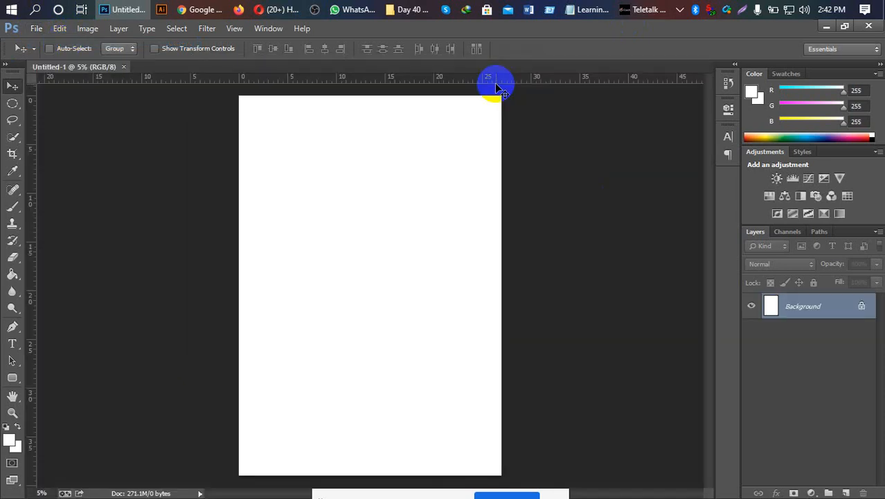
# Step: Set the Type tool's text colour to near-black, RGB 3, 3, 3
pyautogui.press('t')
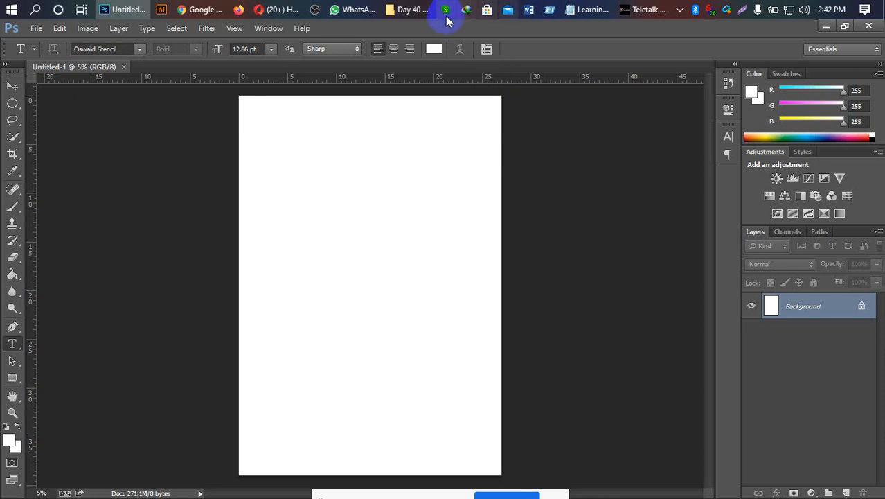
pyautogui.click(432, 50)
pyautogui.moveTo(508, 306); pyautogui.dragTo(484, 312)
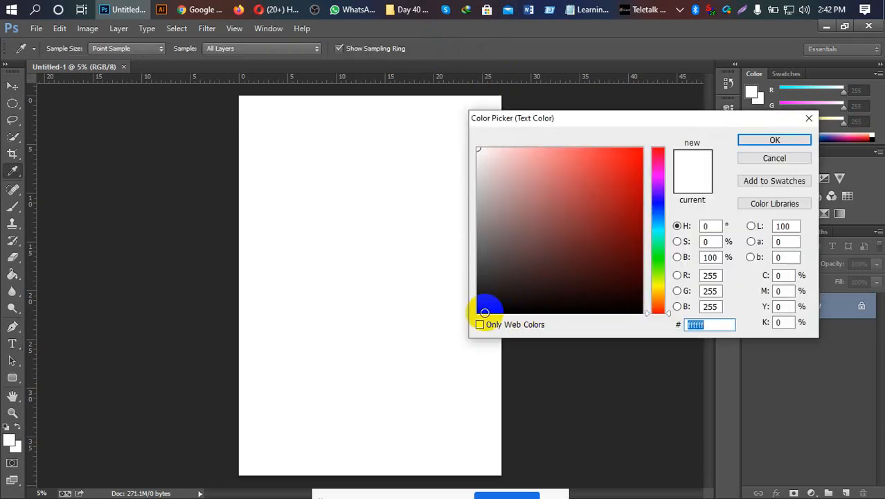
pyautogui.click(762, 141)
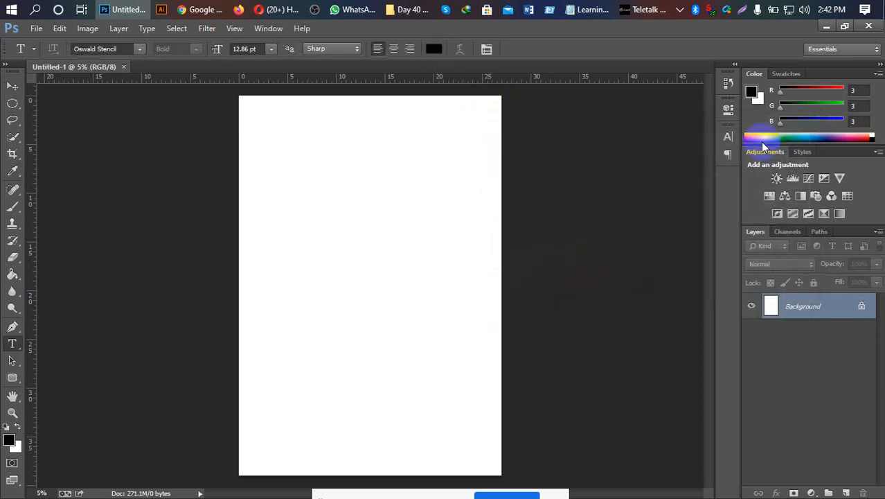
pyautogui.click(275, 143)
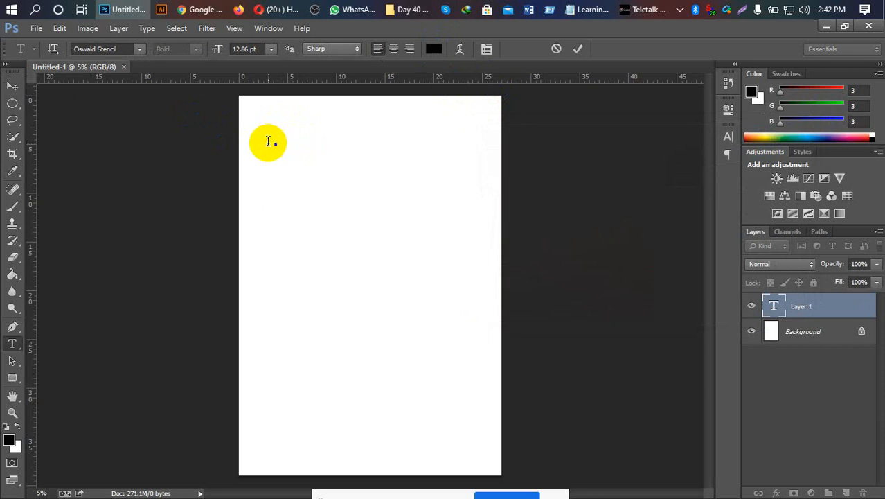
pyautogui.click(272, 49)
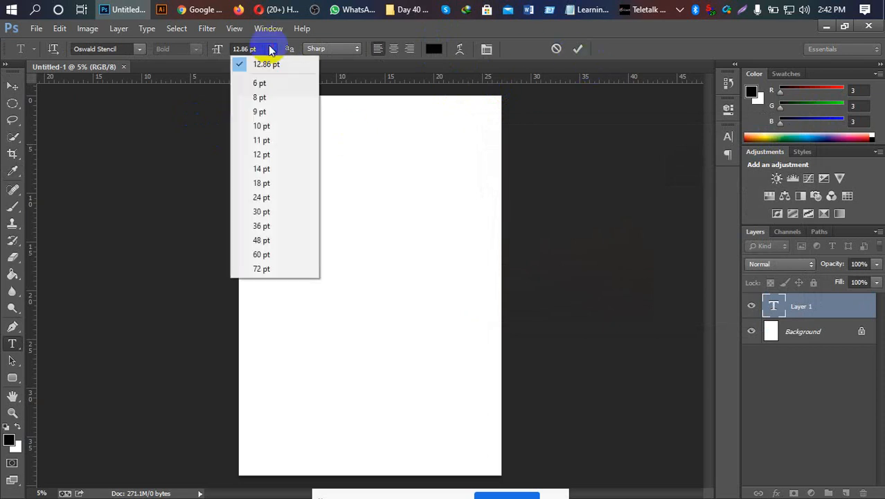
pyautogui.click(277, 211)
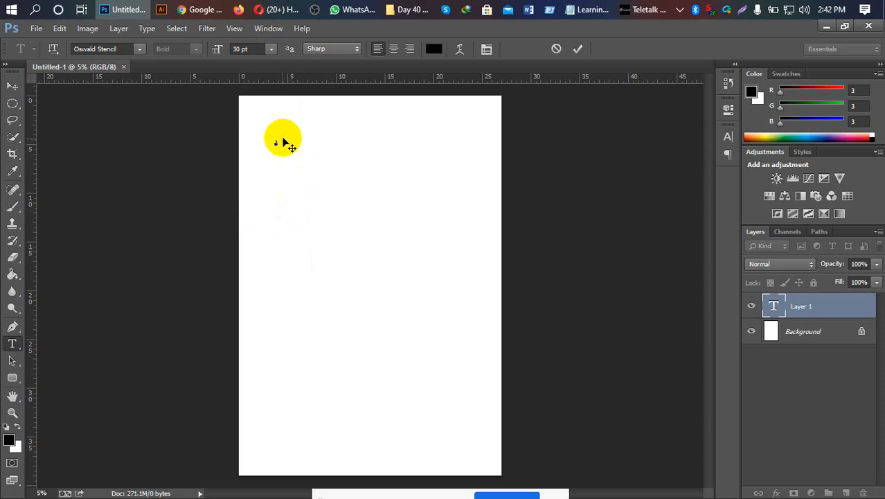
pyautogui.doubleClick(800, 305)
pyautogui.write('11')
pyautogui.press('Return')
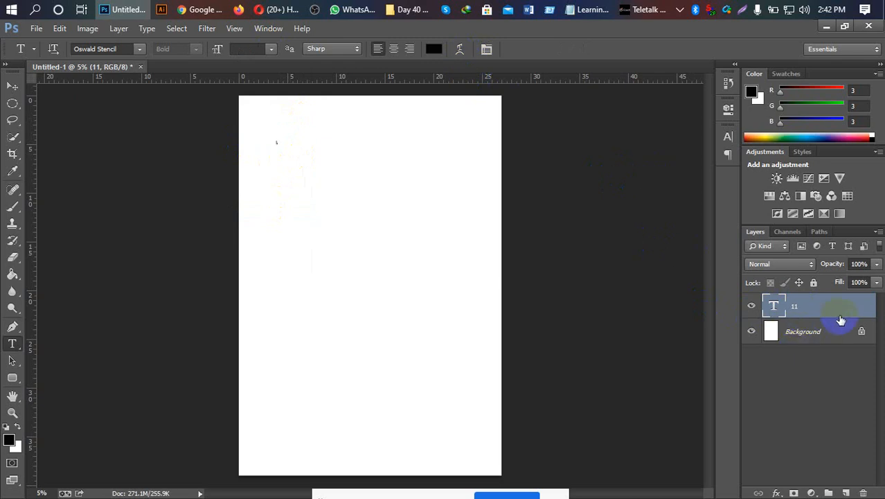
pyautogui.moveTo(839, 310); pyautogui.dragTo(863, 492)
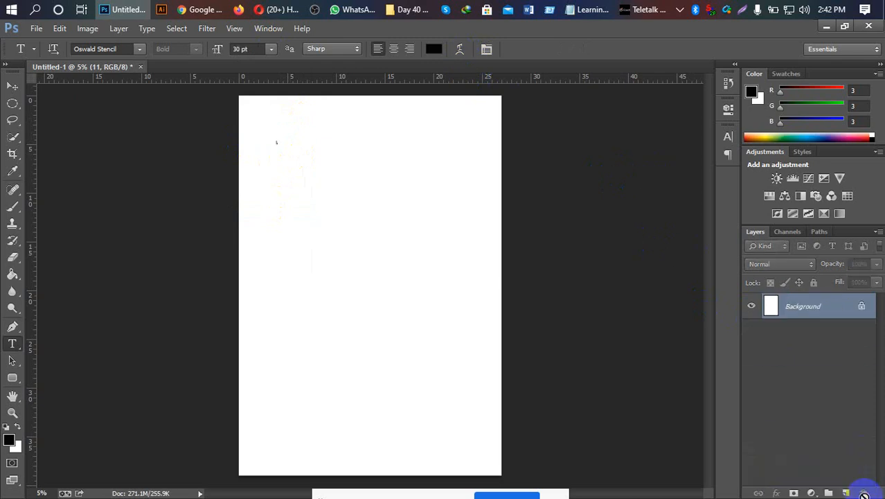
# Step: Add the text "11*17" at 72 pt near the page's left edge, about 14 inches down
pyautogui.rightClick(11, 343)
pyautogui.click(271, 49)
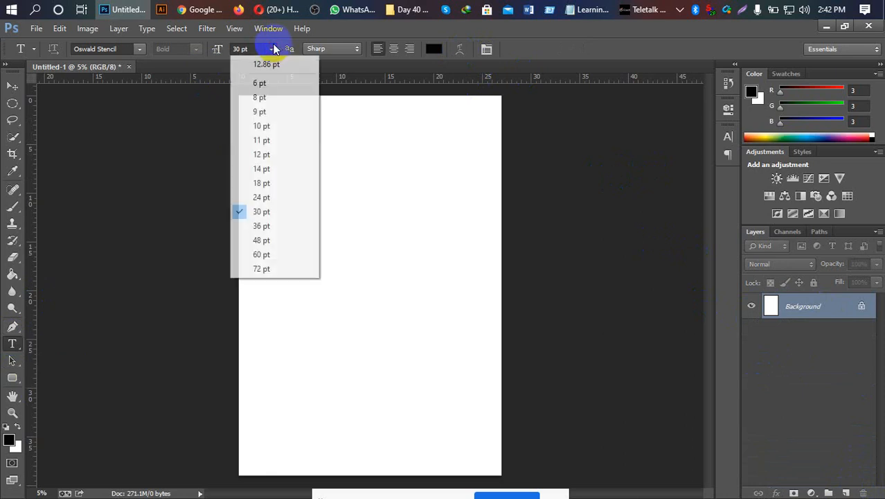
pyautogui.click(261, 269)
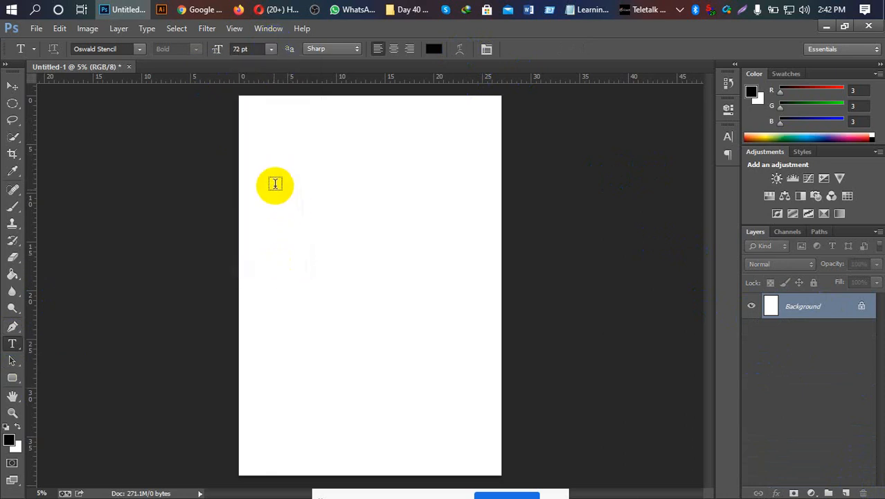
pyautogui.click(270, 234)
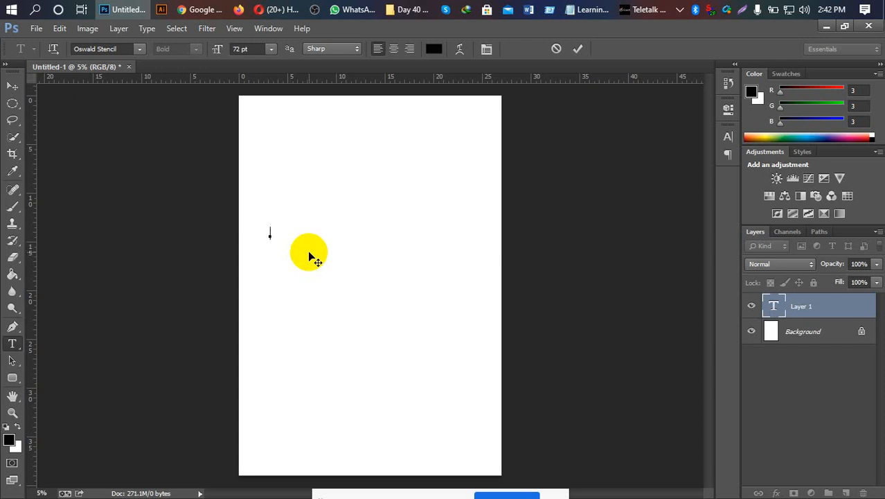
pyautogui.write('1*1717')
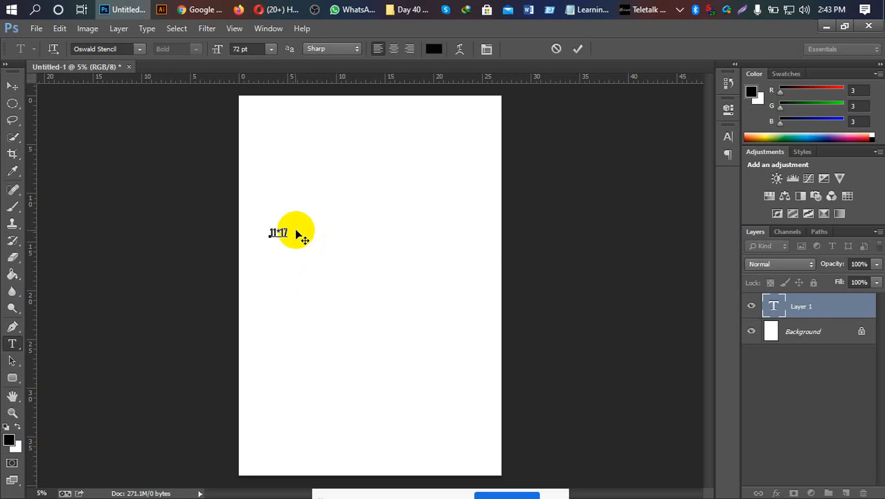
# Step: Change the font of the whole 11*17 text to Times New Roman and commit the text
pyautogui.moveTo(289, 232); pyautogui.dragTo(187, 87)
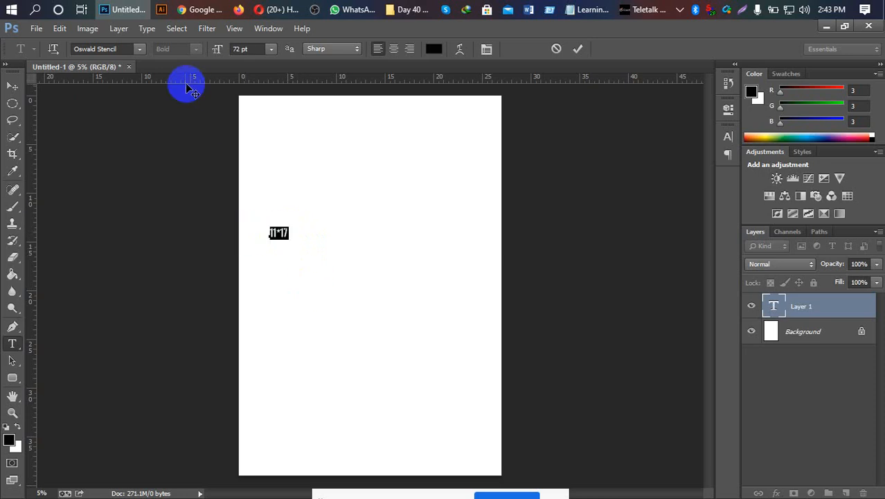
pyautogui.click(123, 49)
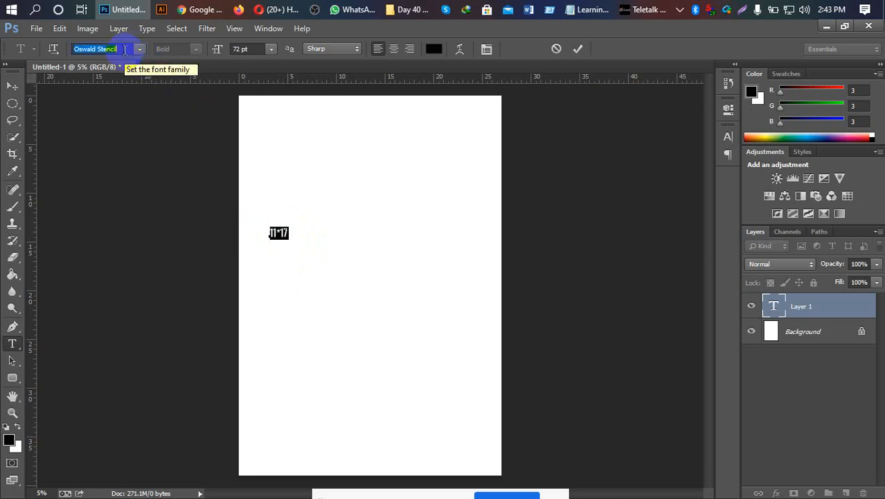
pyautogui.write('ti')
pyautogui.press('Return')
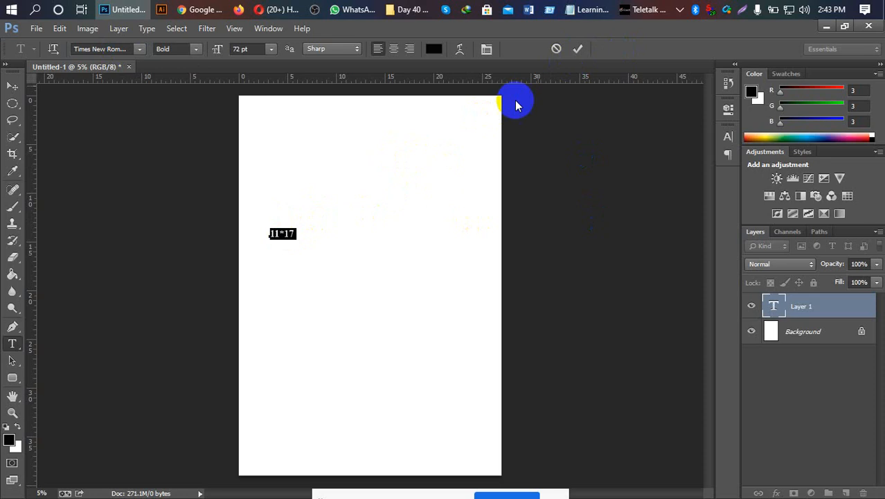
pyautogui.click(579, 50)
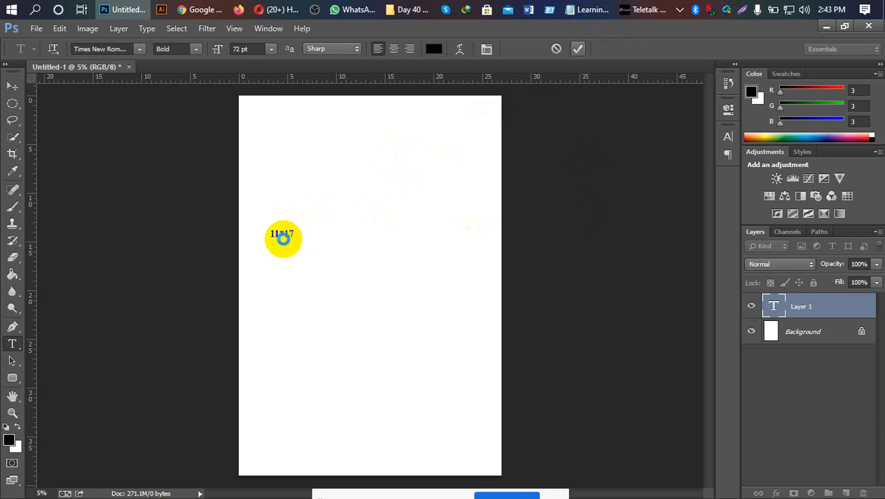
# Step: Add the unit to the size label so that it reads "11*17 in"
pyautogui.click(294, 233)
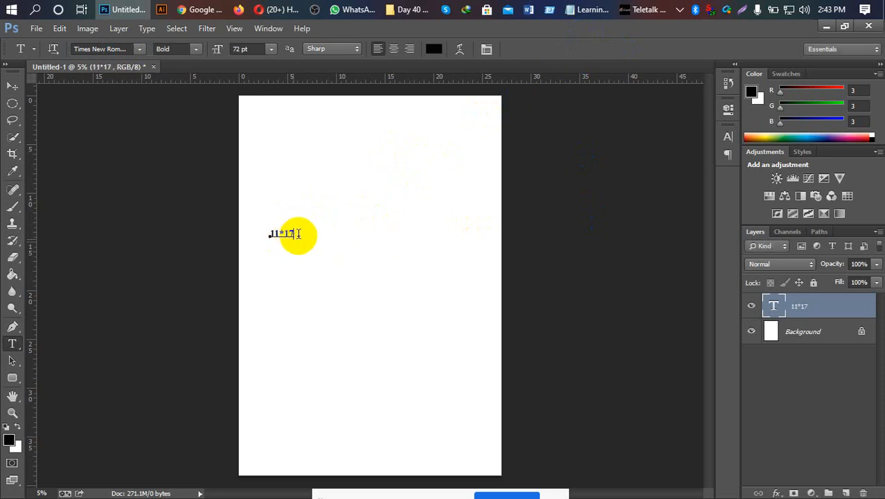
pyautogui.write('in')
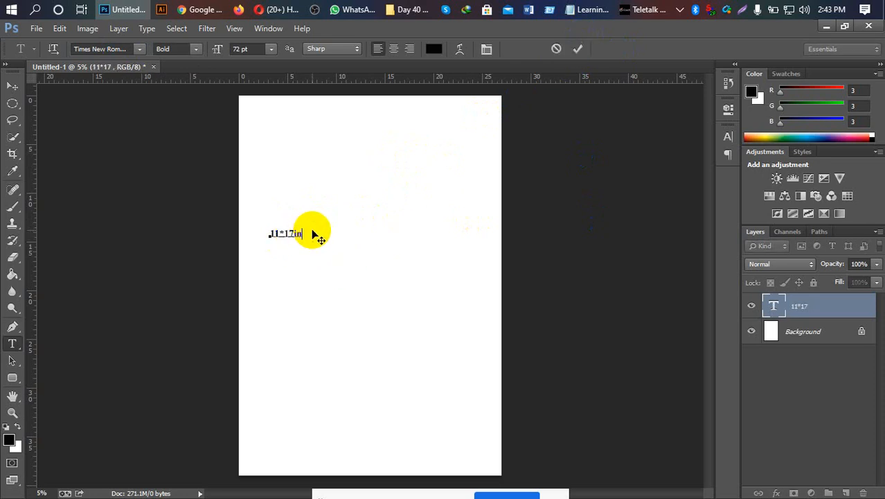
pyautogui.press('Left')
pyautogui.press('Left')
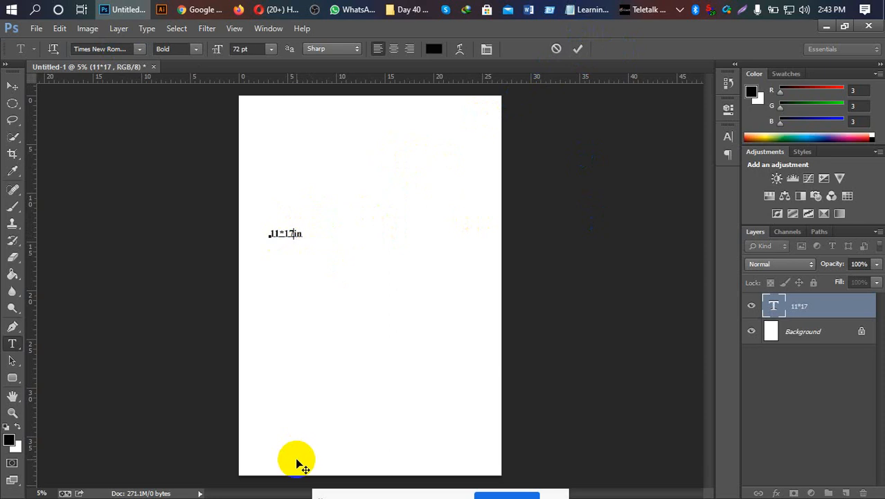
pyautogui.moveTo(269, 233); pyautogui.dragTo(336, 252)
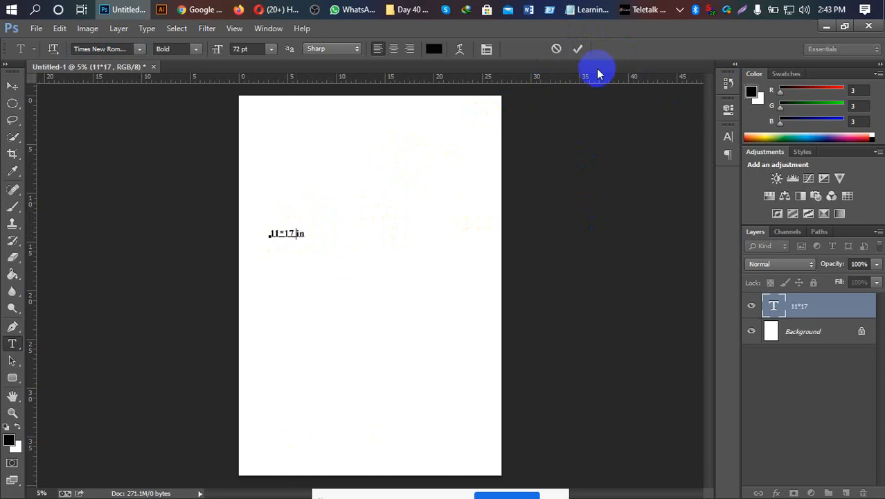
pyautogui.click(578, 49)
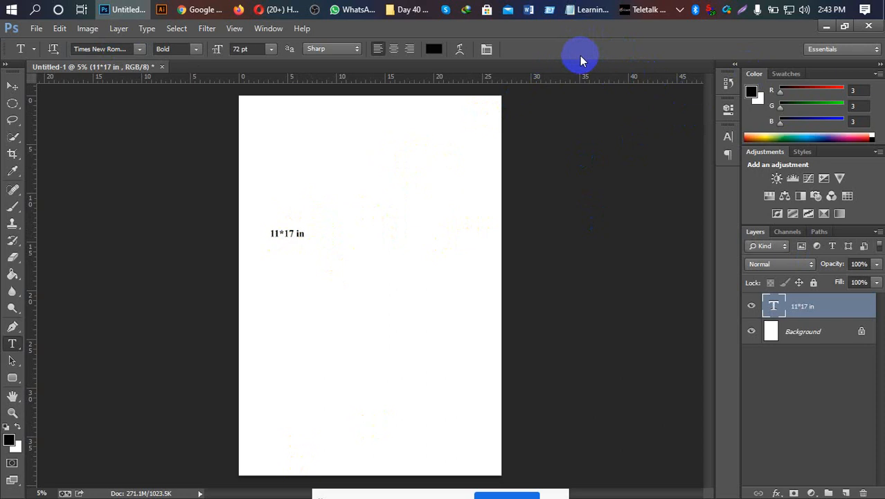
# Step: Enlarge the "11*17 in" text to about 305% width and 906% height and move it to the page's upper middle
pyautogui.click(14, 90)
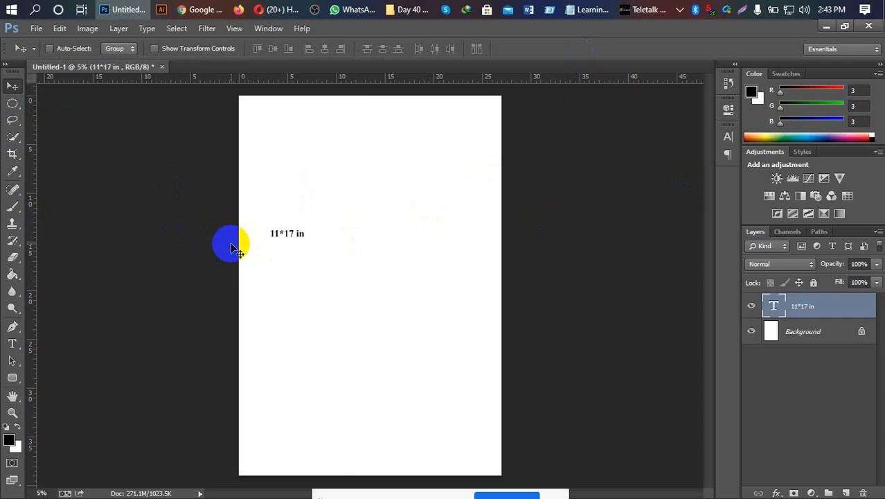
pyautogui.hotkey('ctrl', 't')
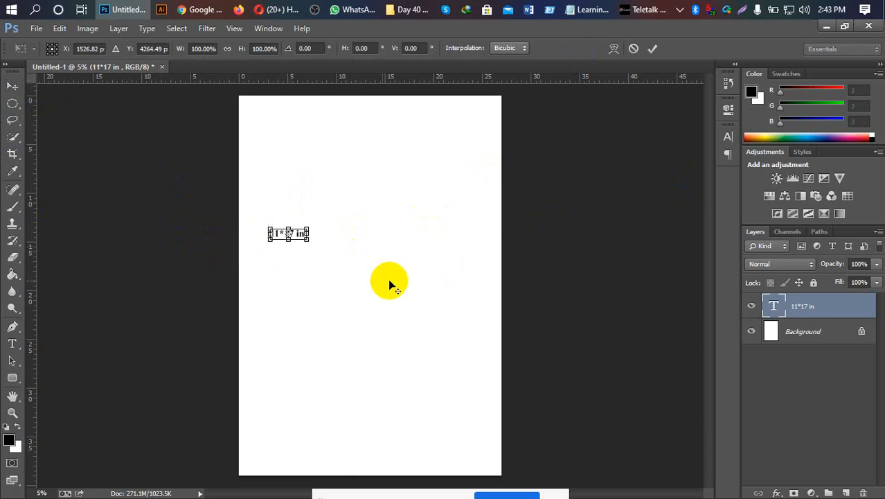
pyautogui.moveTo(309, 240); pyautogui.dragTo(334, 267)
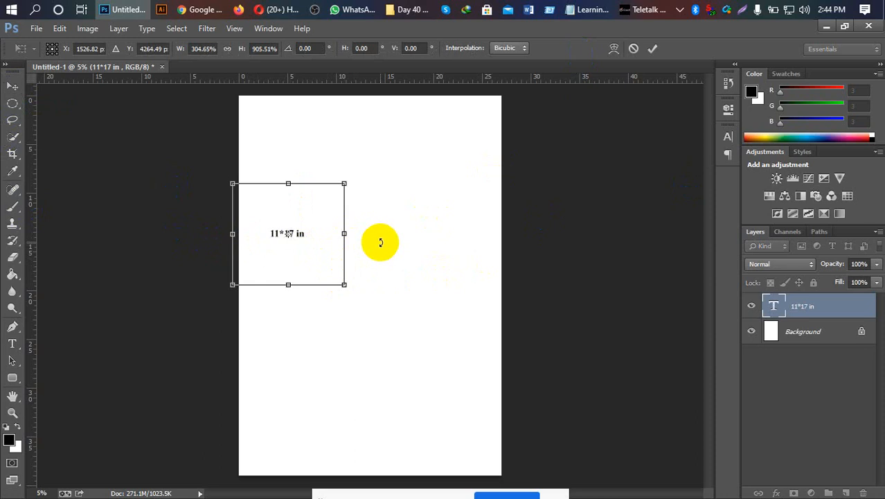
pyautogui.rightClick(296, 204)
pyautogui.click(397, 200)
pyautogui.moveTo(398, 200)
pyautogui.mouseDown()
pyautogui.moveTo(401, 190)
pyautogui.moveTo(369, 175)
pyautogui.mouseUp()
pyautogui.click(369, 175)
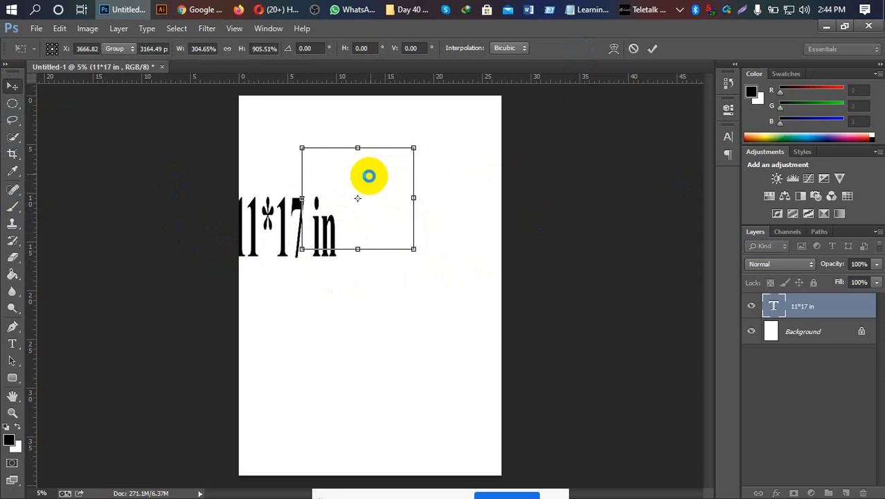
pyautogui.click(369, 175)
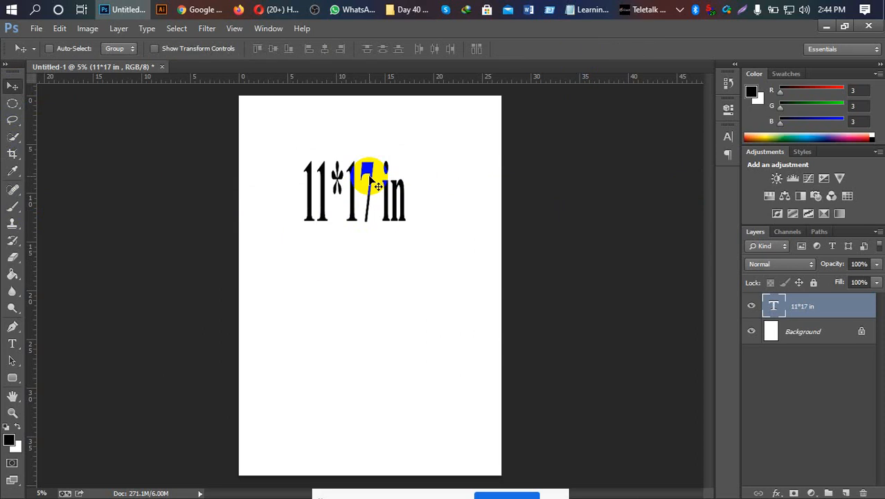
# Step: Duplicate the enlarged size label three times, stacking the copies in a column below the original
pyautogui.moveTo(368, 163); pyautogui.dragTo(374, 389)
pyautogui.moveTo(374, 402); pyautogui.dragTo(376, 409)
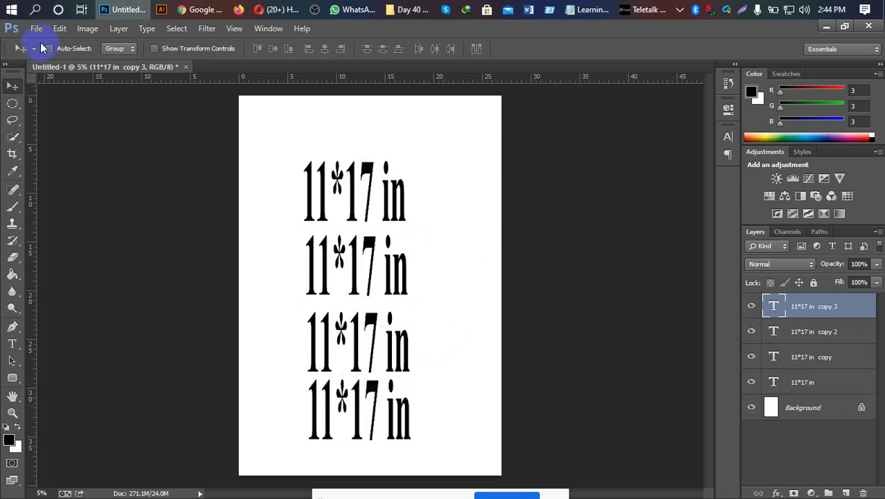
# Step: Edit the second size label in the column so that it reads "18*24 in"
pyautogui.click(793, 356)
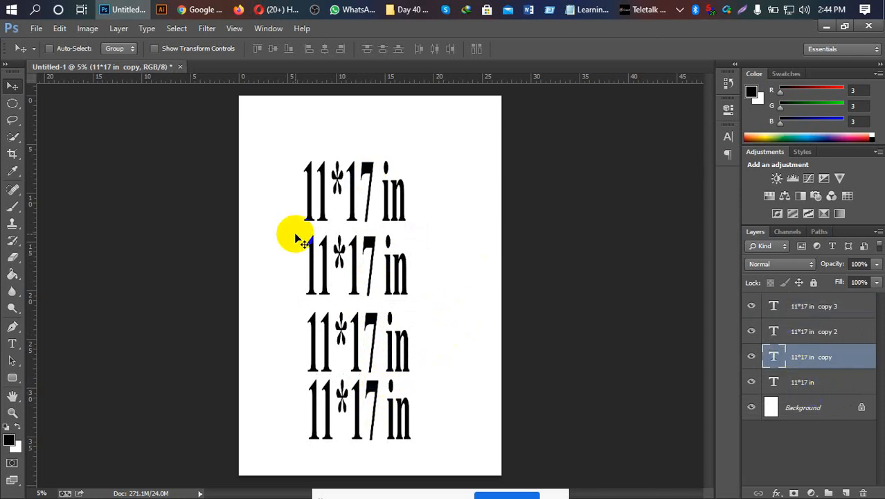
pyautogui.press('t')
pyautogui.click(327, 270)
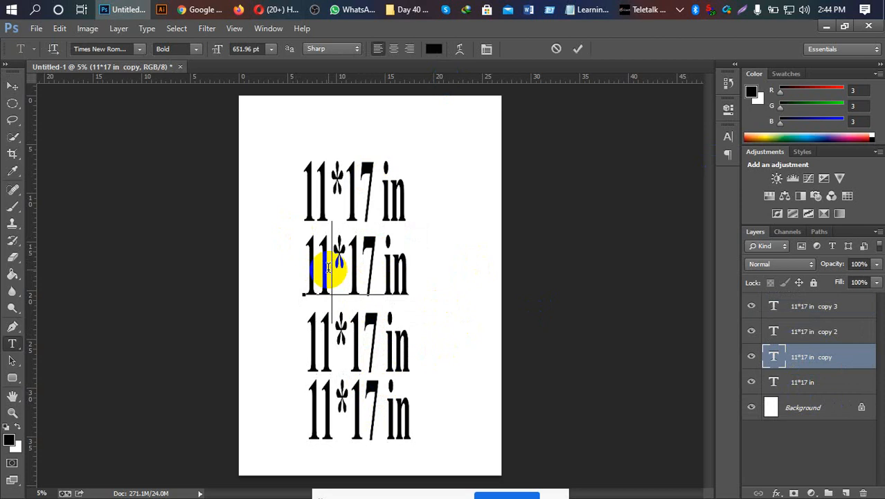
pyautogui.press('BackSpace')
pyautogui.write('8')
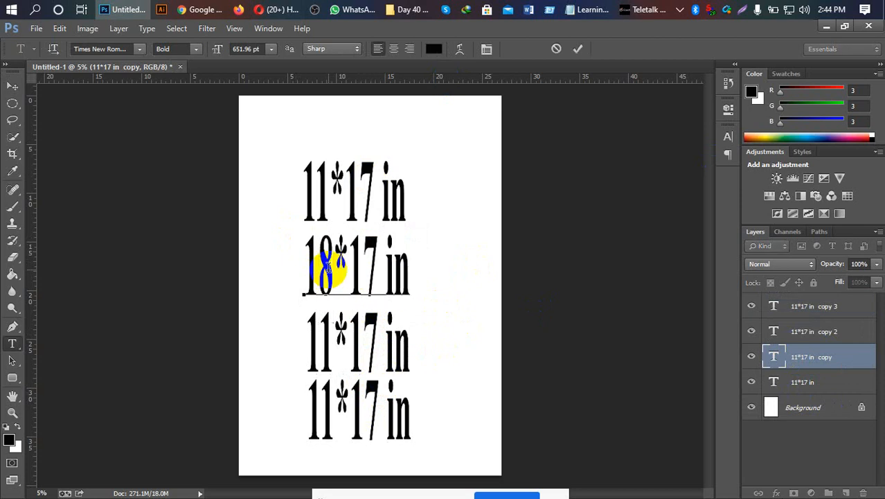
pyautogui.click(372, 263)
pyautogui.press('Left')
pyautogui.press('Delete')
pyautogui.press('Delete')
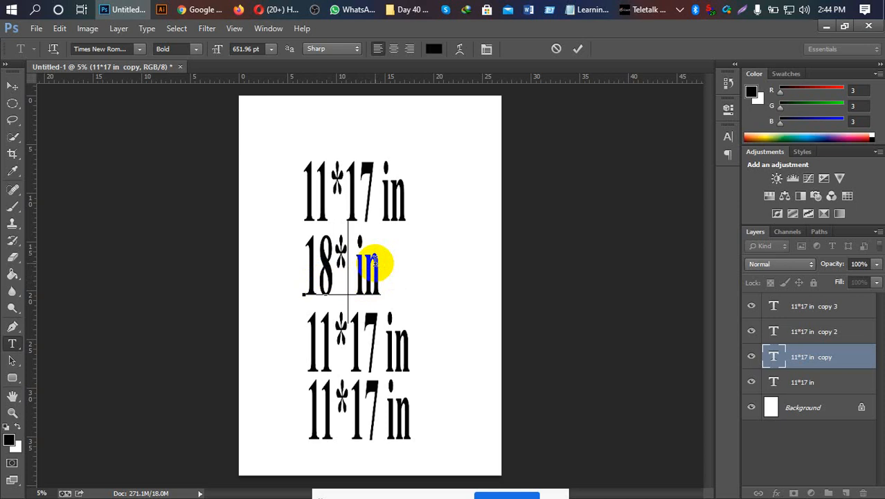
pyautogui.write('24')
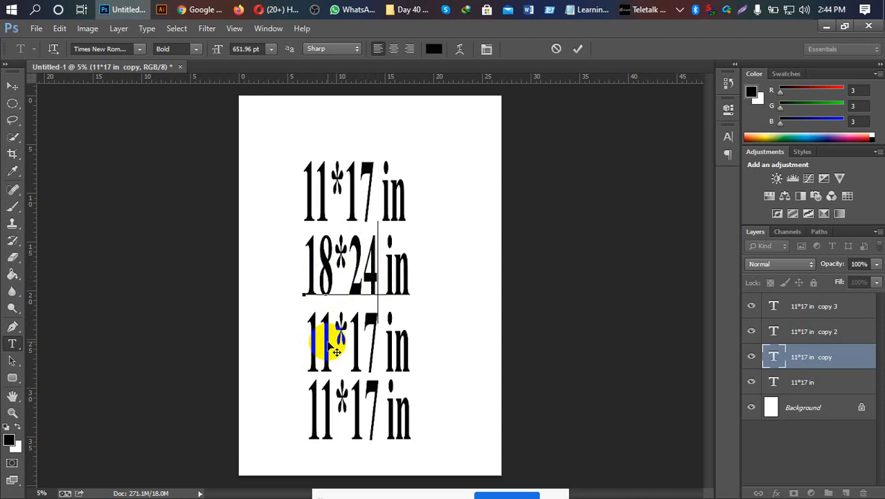
# Step: Edit the third size label in the column so that it reads "24*36 in"
pyautogui.click(809, 331)
pyautogui.click(333, 346)
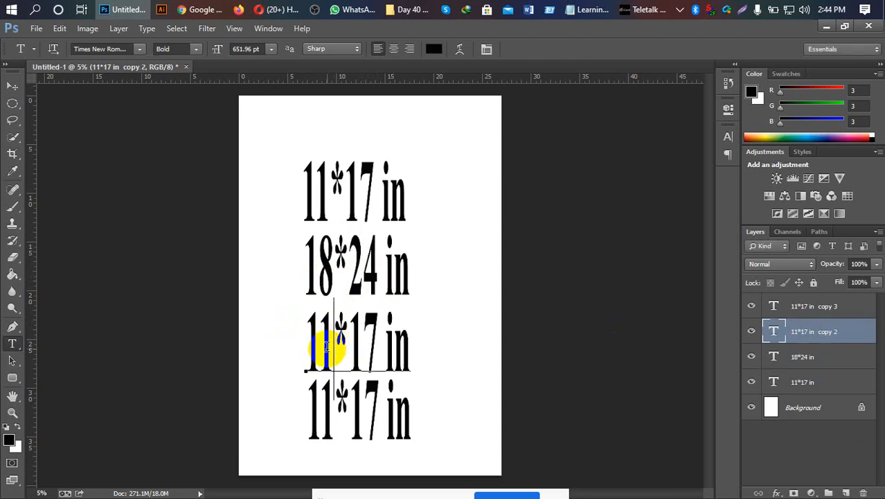
pyautogui.click(325, 346)
pyautogui.press('BackSpace')
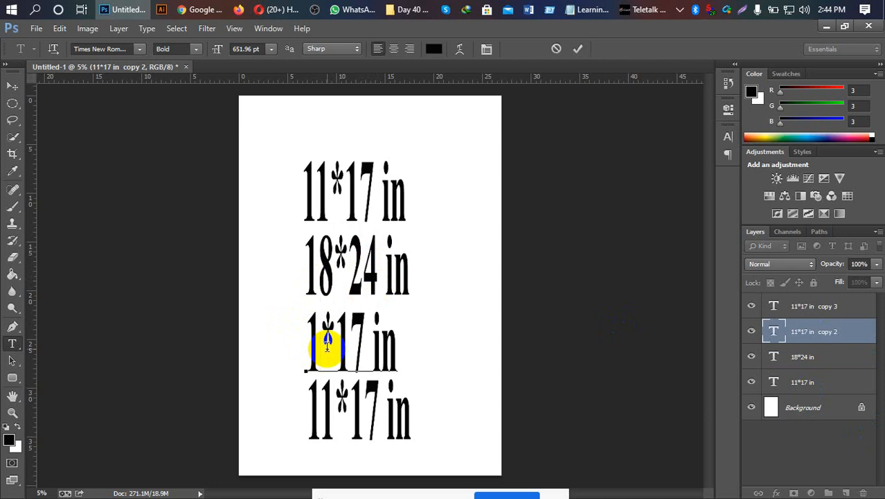
pyautogui.write('4')
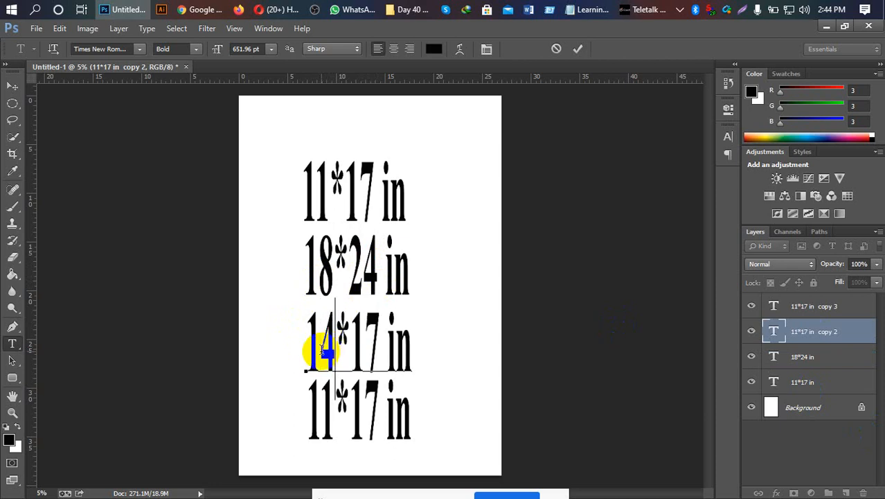
pyautogui.click(319, 349)
pyautogui.press('Left')
pyautogui.press('Delete')
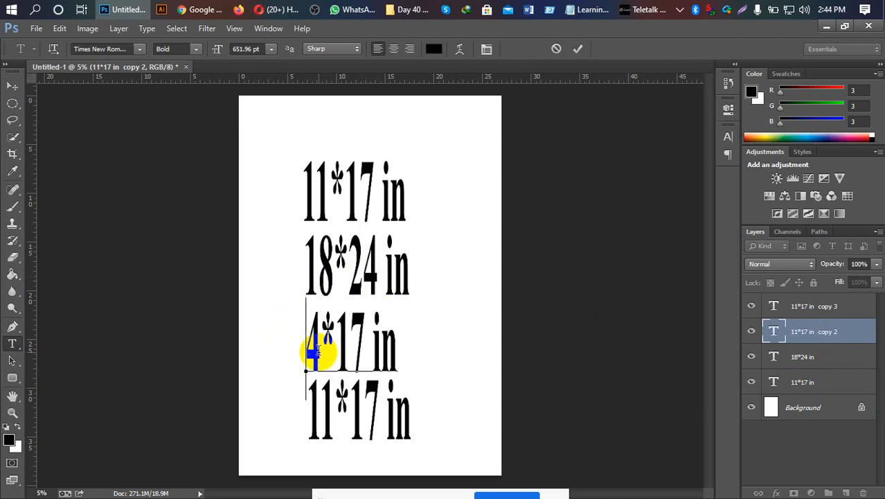
pyautogui.write('2')
pyautogui.click(374, 343)
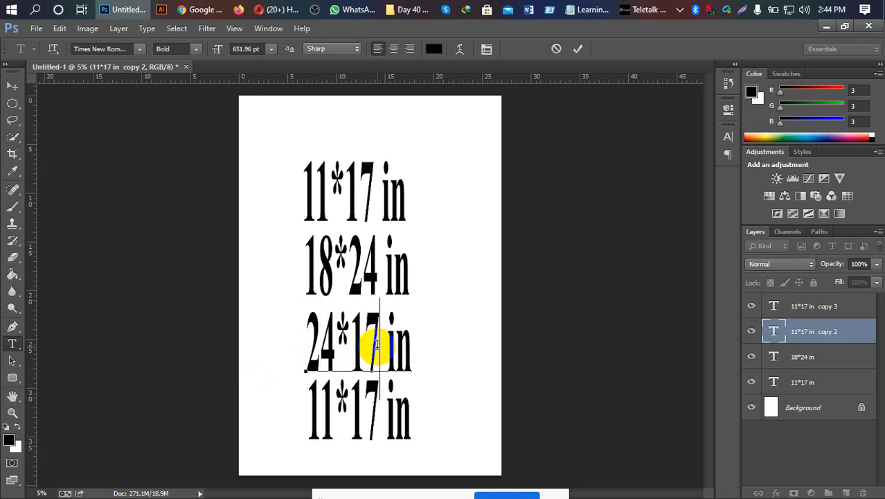
pyautogui.press('Left')
pyautogui.press('BackSpace')
pyautogui.press('Delete')
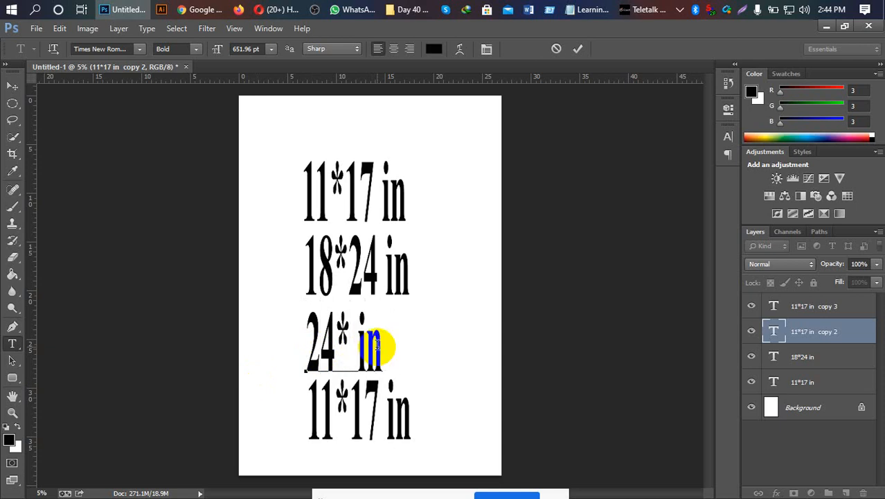
pyautogui.write('36')
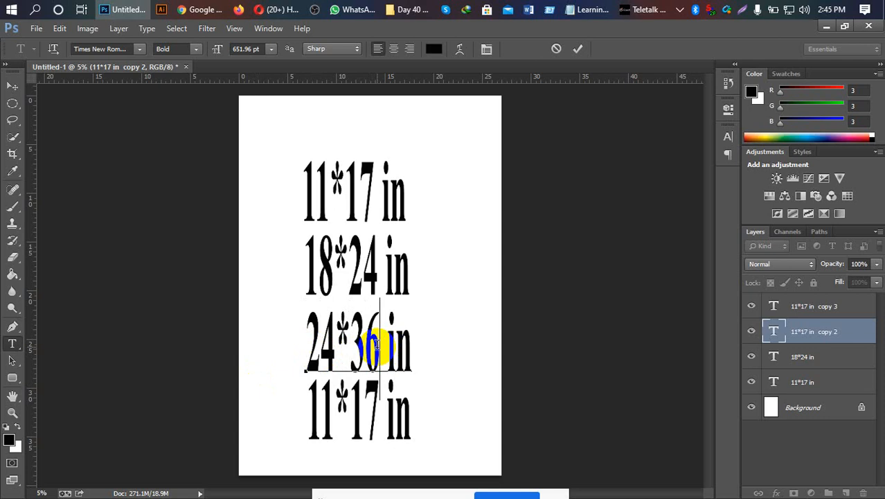
# Step: Edit the lowest size label so that it reads "27*39 in" and commit the text
pyautogui.click(801, 312)
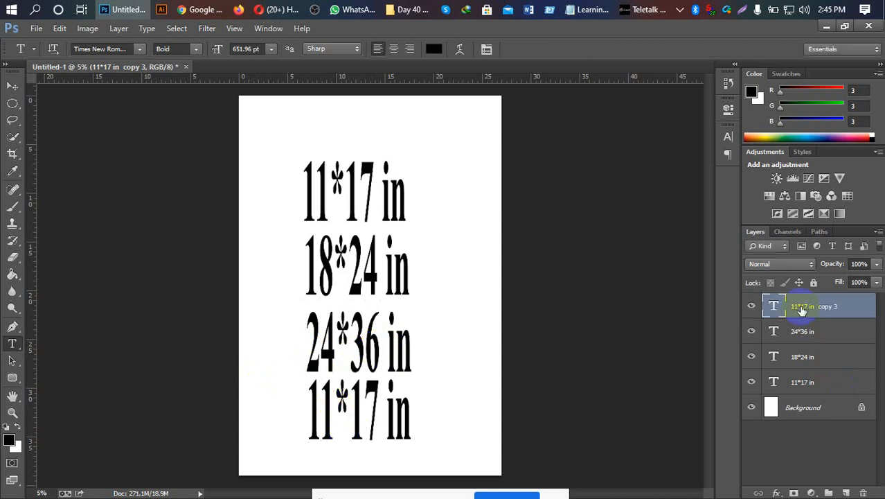
pyautogui.click(330, 423)
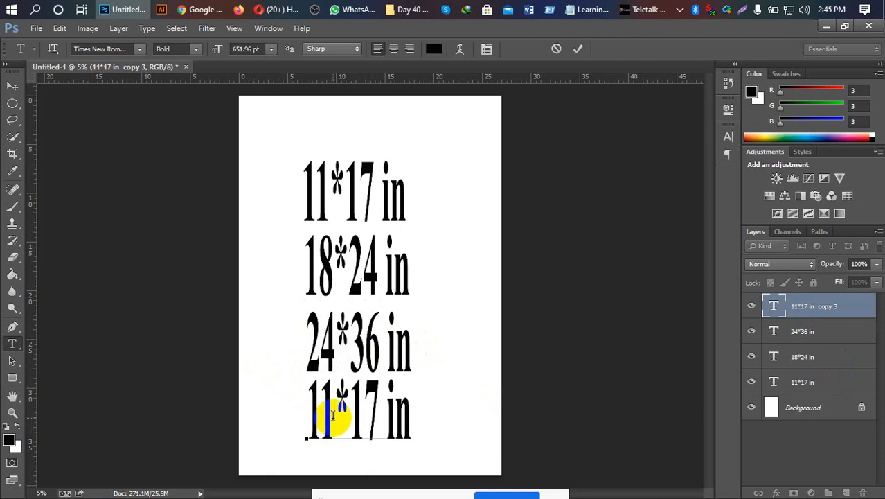
pyautogui.press('BackSpace')
pyautogui.press('BackSpace')
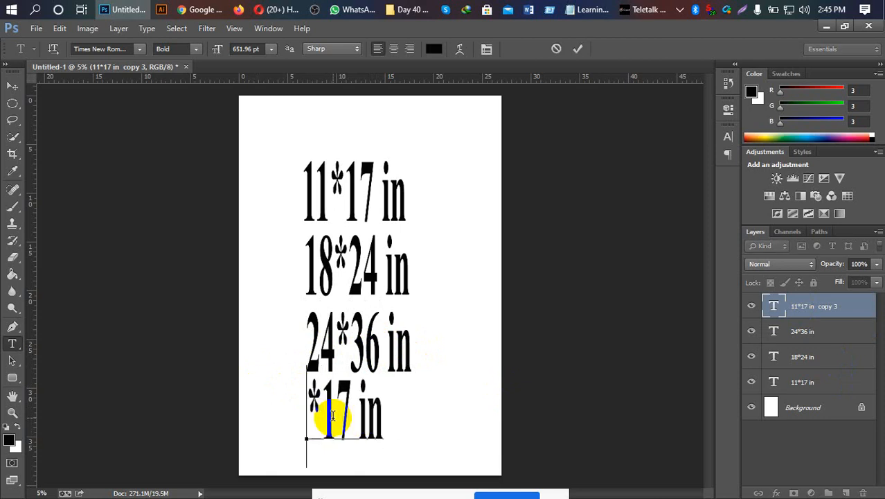
pyautogui.write('27')
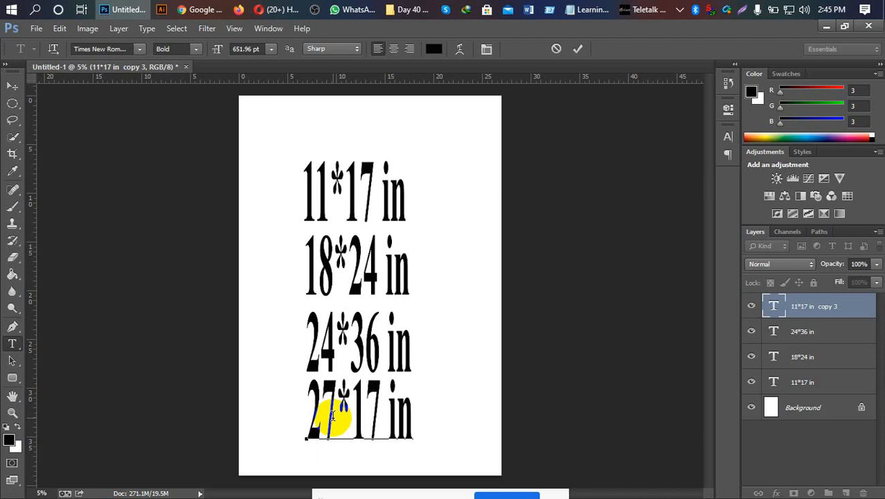
pyautogui.click(379, 405)
pyautogui.press('BackSpace')
pyautogui.press('BackSpace')
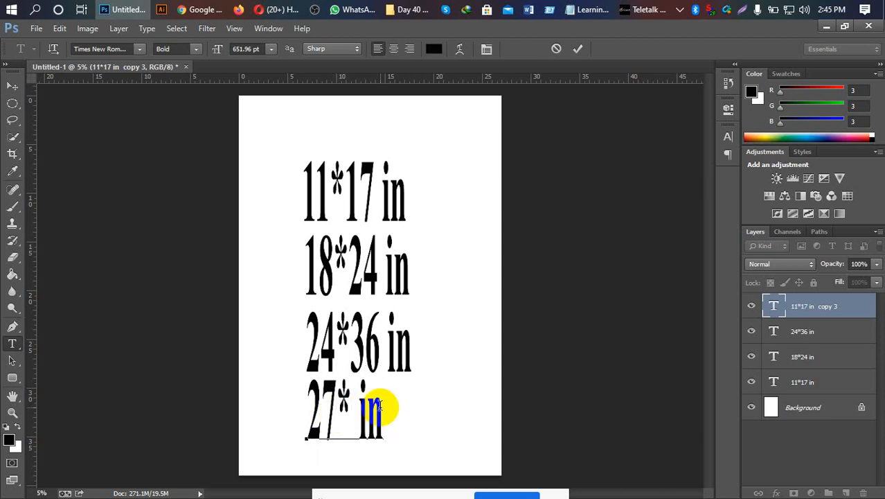
pyautogui.write('39')
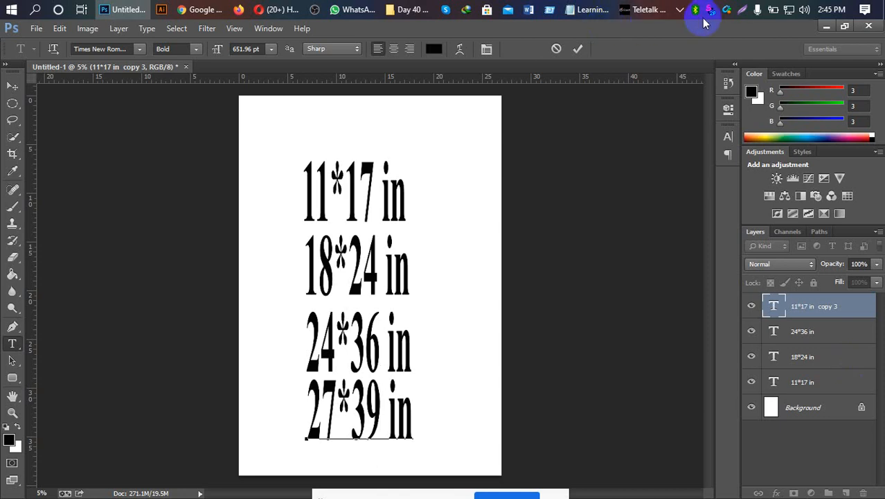
pyautogui.click(578, 49)
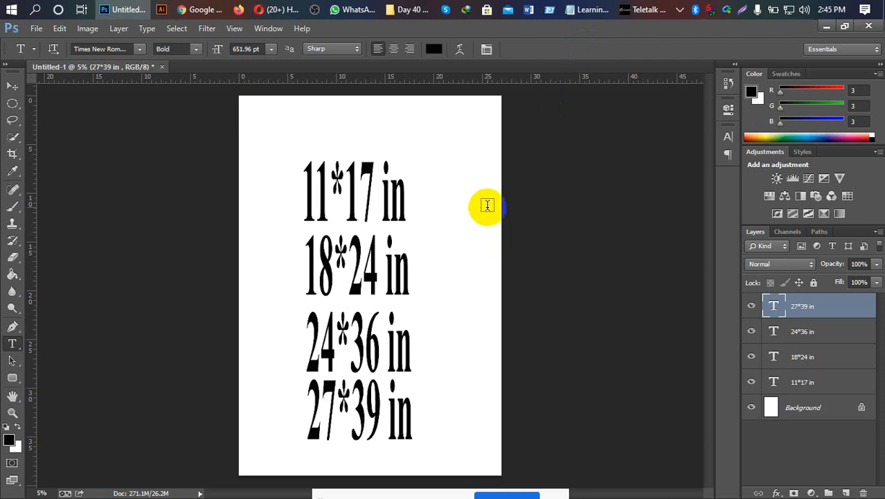
pyautogui.doubleClick(361, 172)
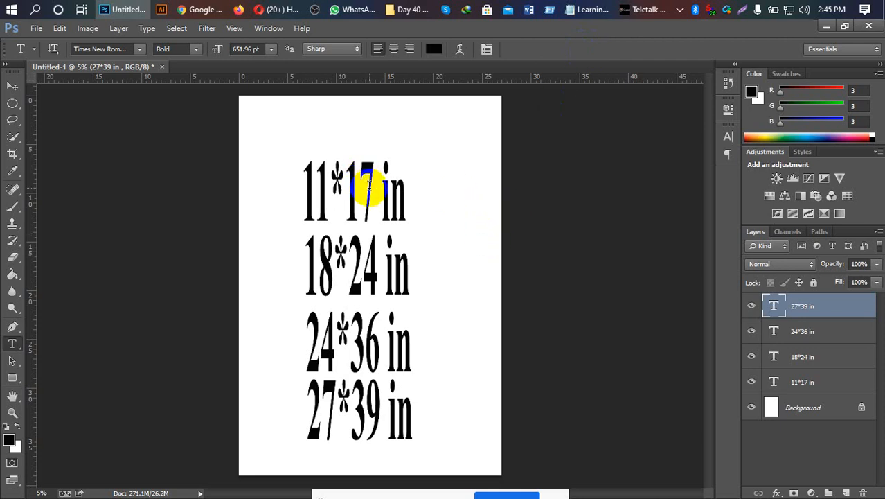
pyautogui.doubleClick(389, 186)
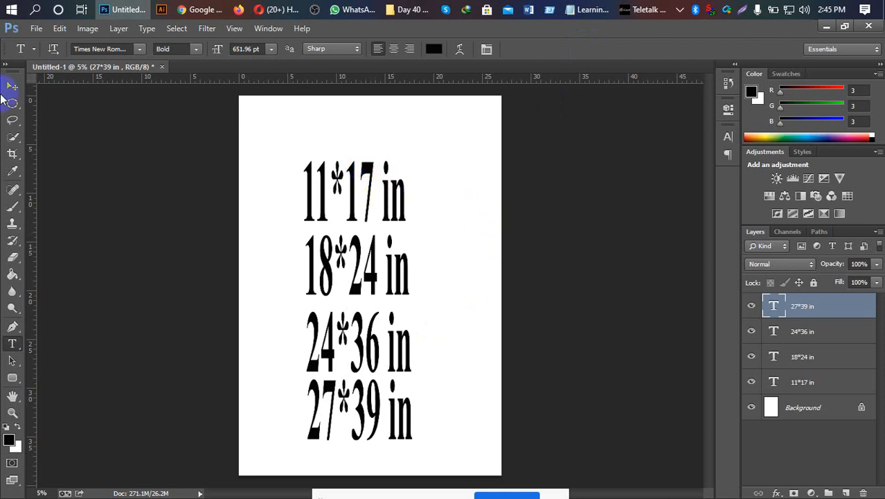
pyautogui.click(10, 88)
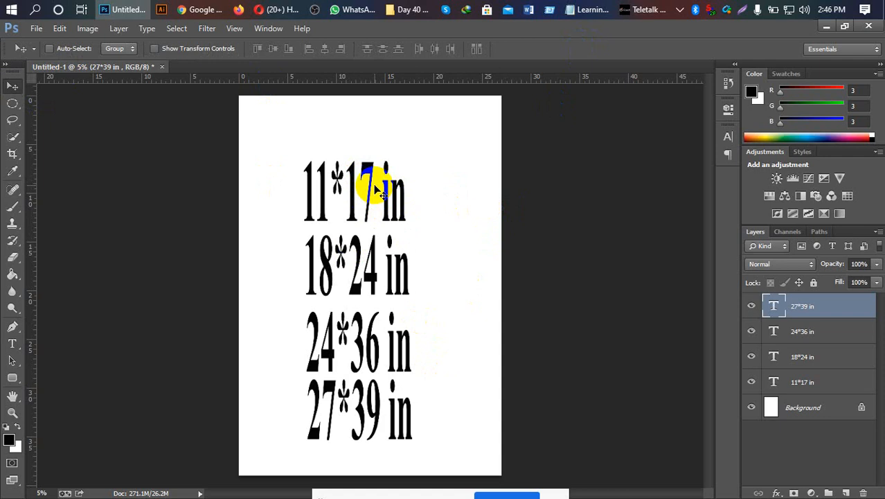
pyautogui.click(372, 419)
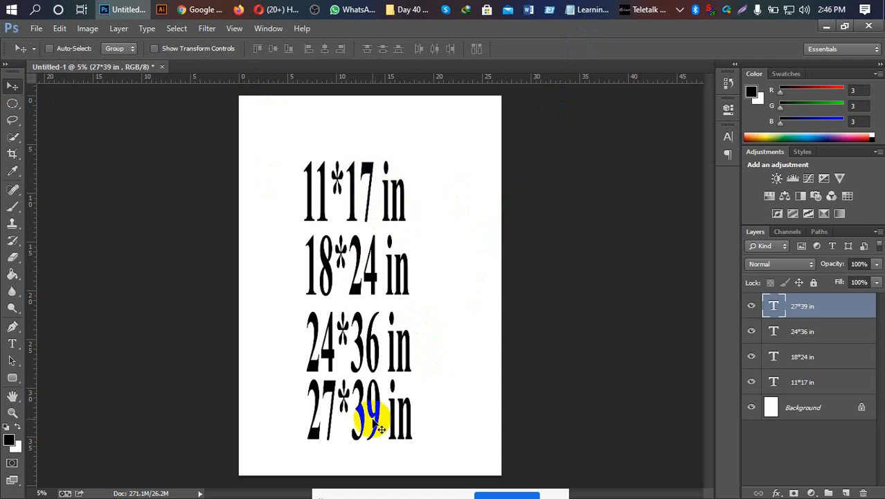
pyautogui.click(382, 426)
pyautogui.click(385, 418)
pyautogui.click(424, 420)
pyautogui.click(403, 350)
pyautogui.click(404, 276)
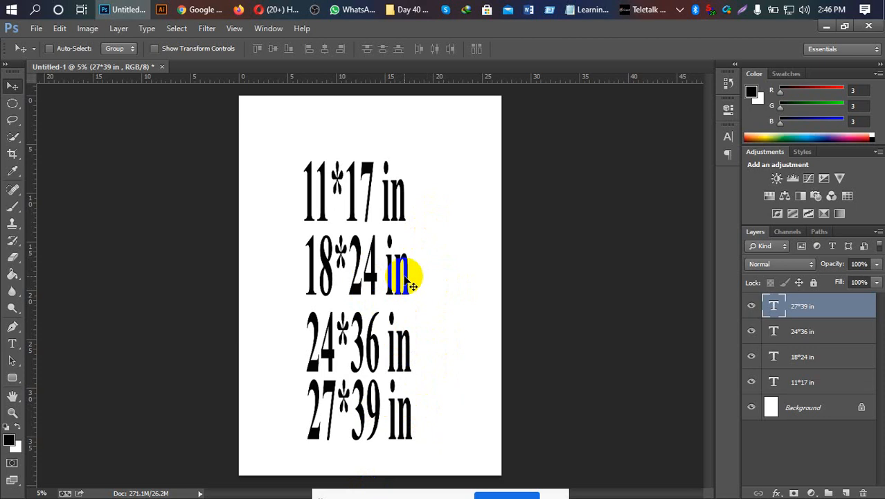
# Step: Switch to the Google Meet call in Chrome, check its chat messages and participant list, and return to the Photoshop document
pyautogui.moveTo(198, 10)
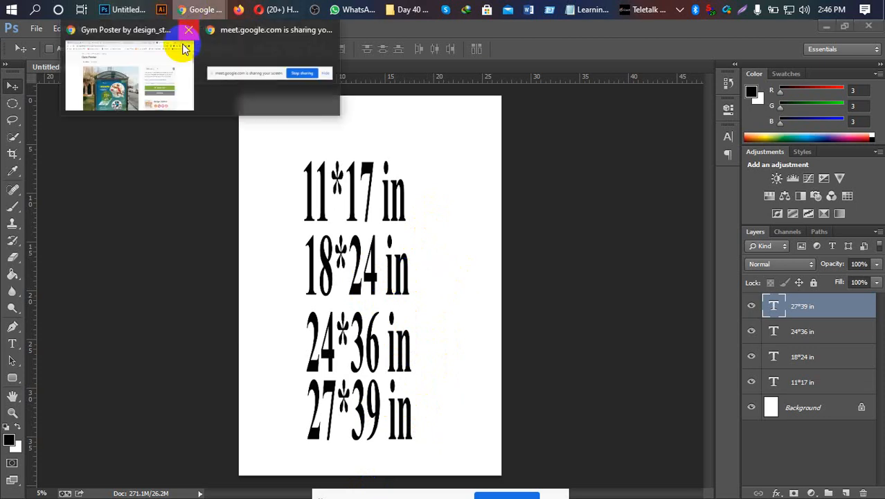
pyautogui.click(158, 75)
pyautogui.click(70, 31)
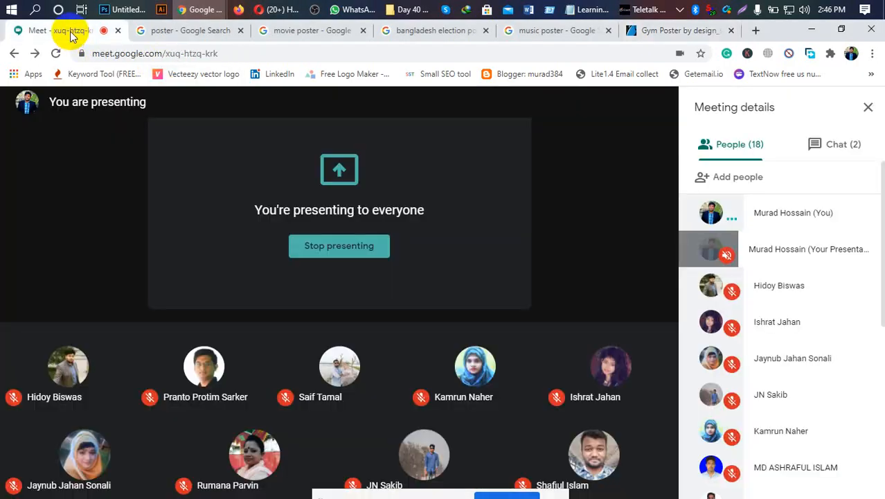
pyautogui.click(836, 147)
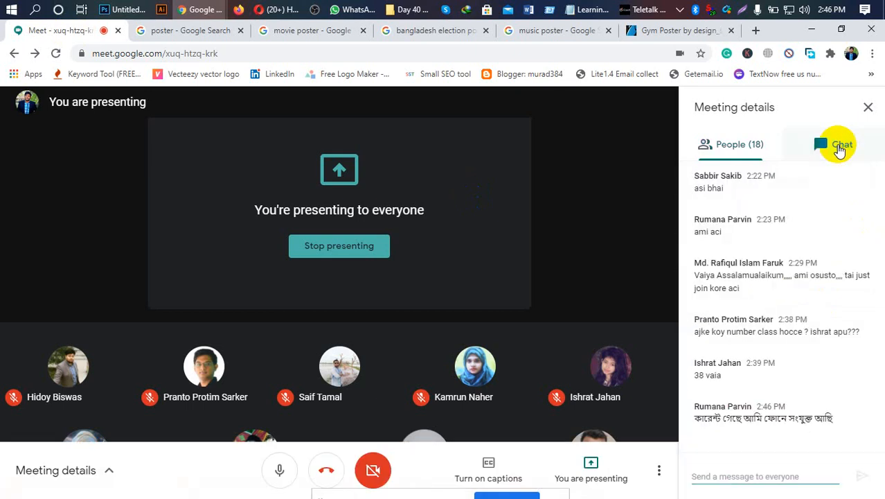
pyautogui.click(747, 140)
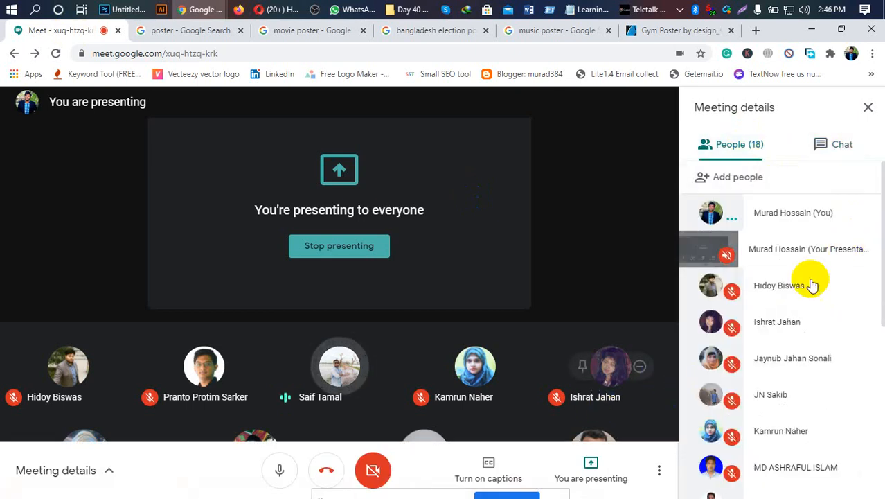
pyautogui.click(125, 8)
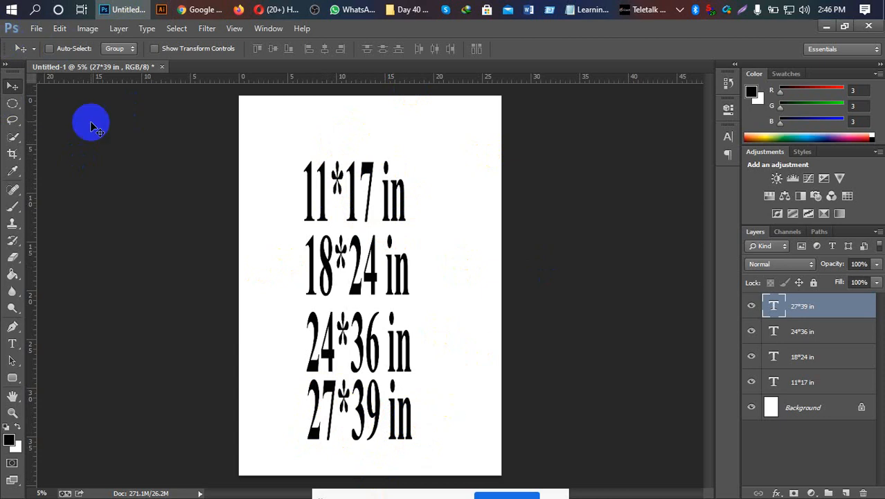
# Step: Start a new Photoshop document and name it "Poster Desin"
pyautogui.click(36, 29)
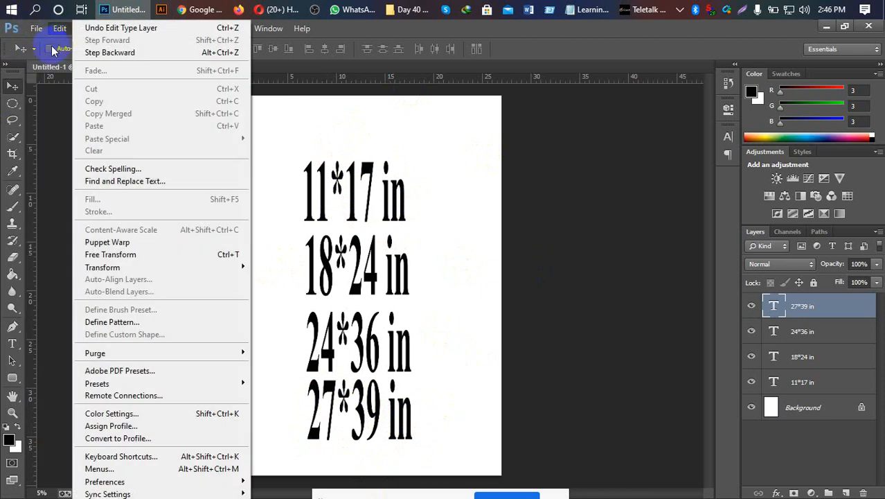
pyautogui.click(43, 43)
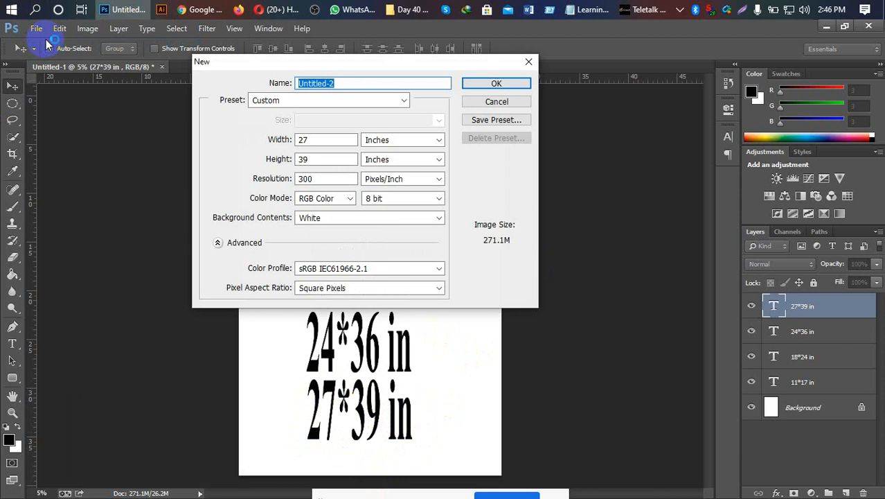
pyautogui.write('Po')
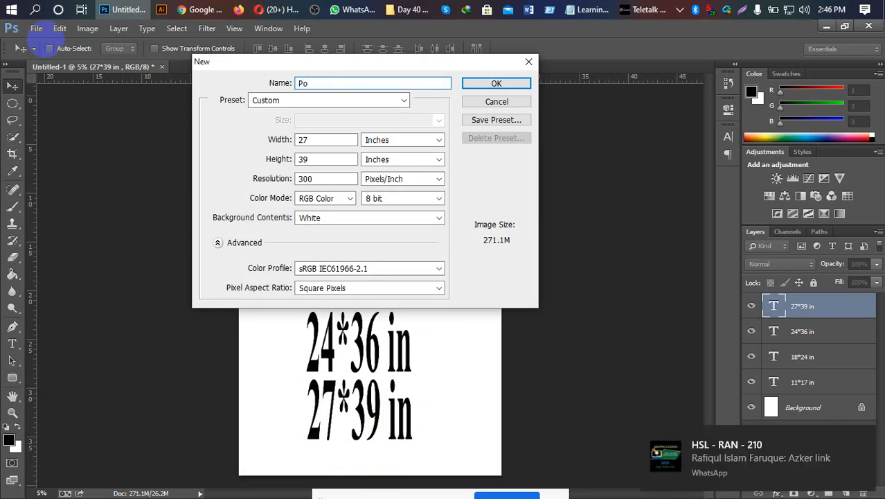
pyautogui.write('ster Desi')
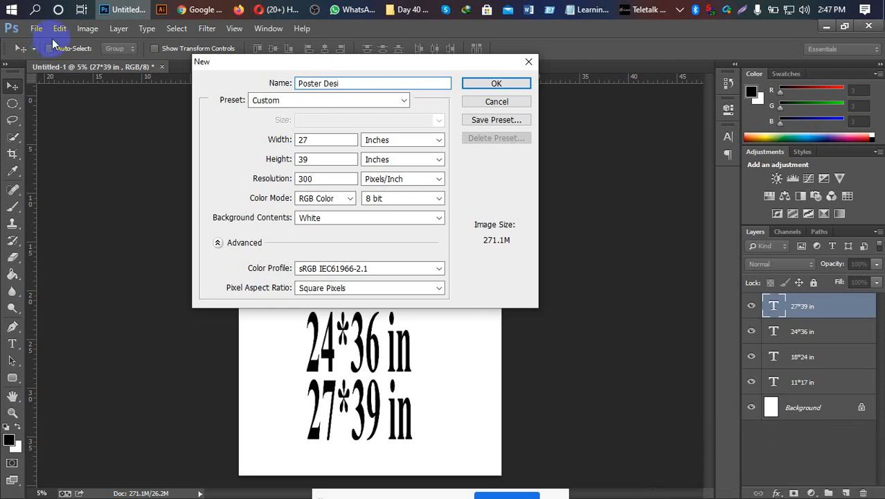
pyautogui.write('n')
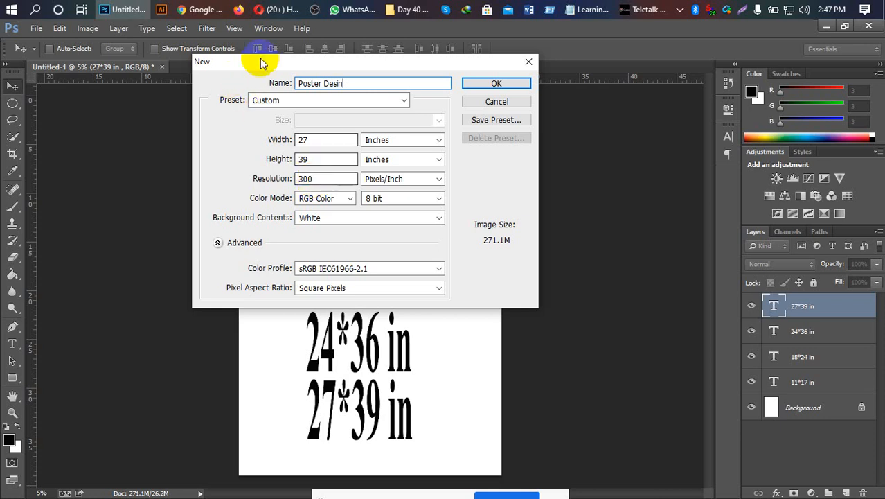
# Step: Switch to the Google Meet call in Chrome, look through the participant list, and return to the new-document settings in Photoshop
pyautogui.moveTo(206, 8)
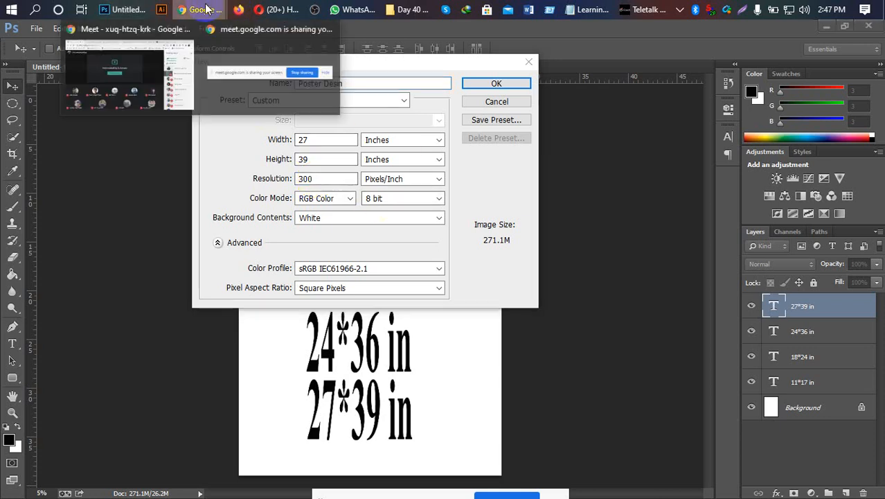
pyautogui.click(138, 66)
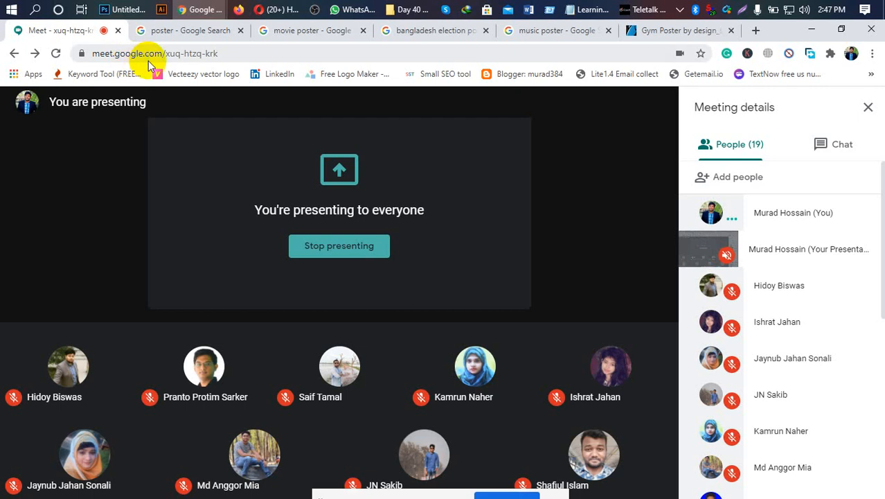
pyautogui.scroll(-5, 867, 319)
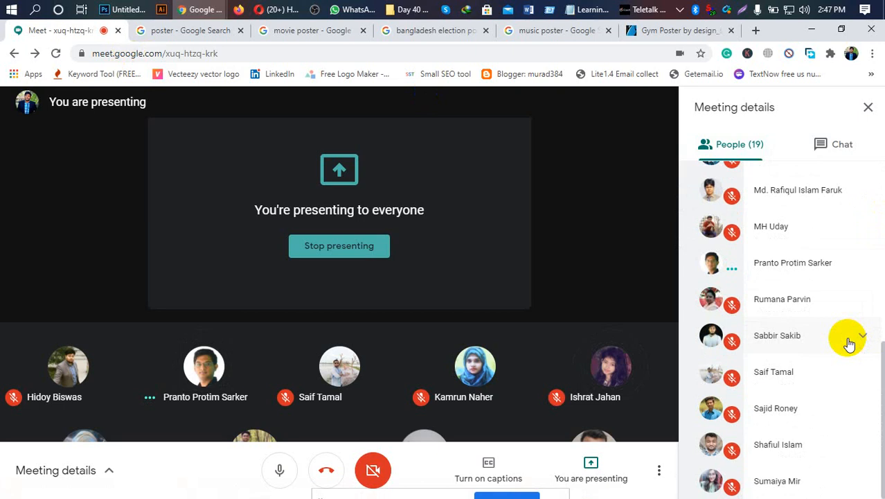
pyautogui.scroll(6, 849, 344)
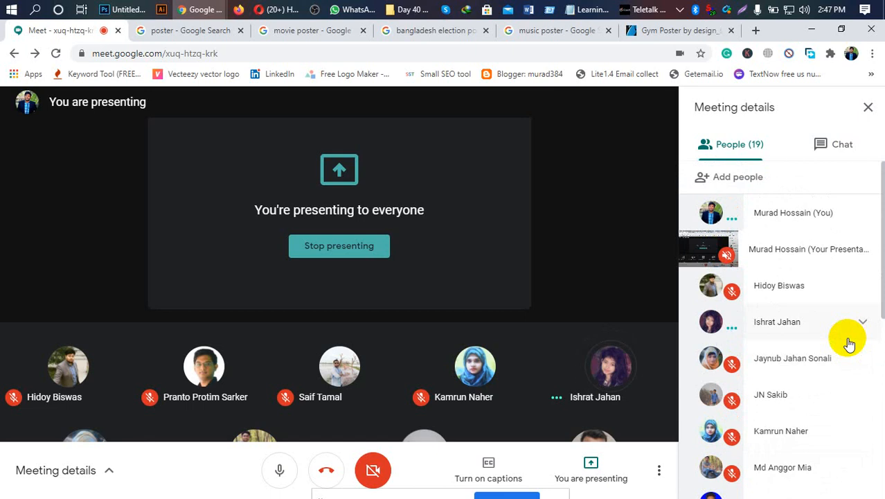
pyautogui.click(138, 11)
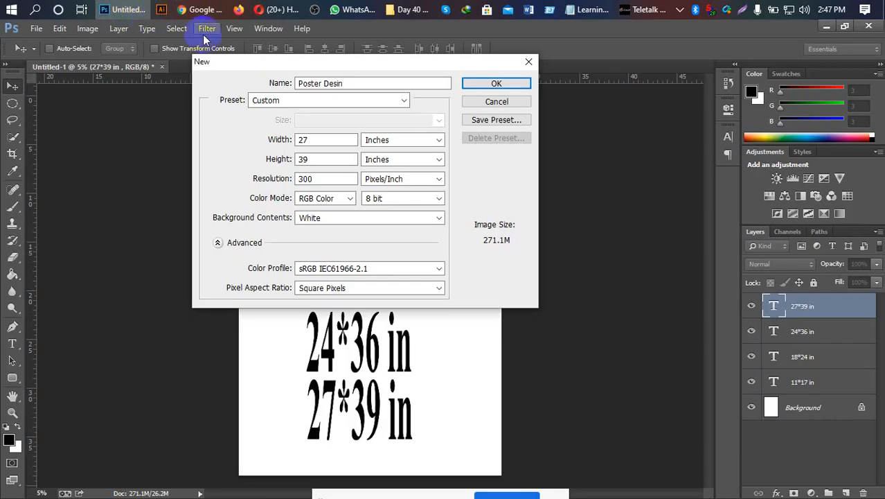
# Step: Try resolutions of 72 and 150 pixels/inch for the new document to compare their image sizes
pyautogui.click(315, 178)
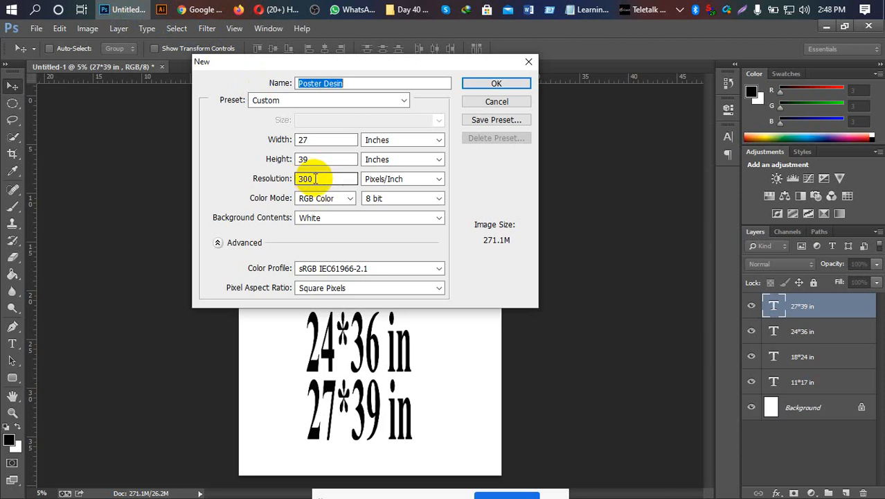
pyautogui.click(315, 179)
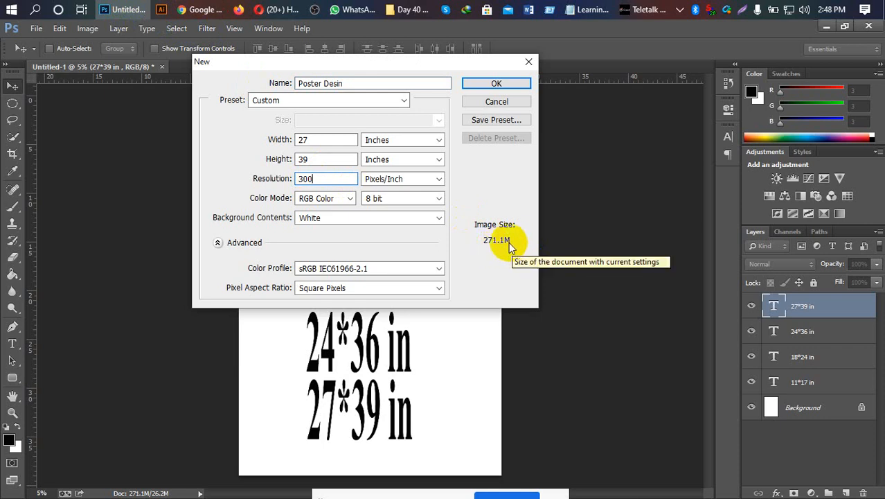
pyautogui.doubleClick(306, 178)
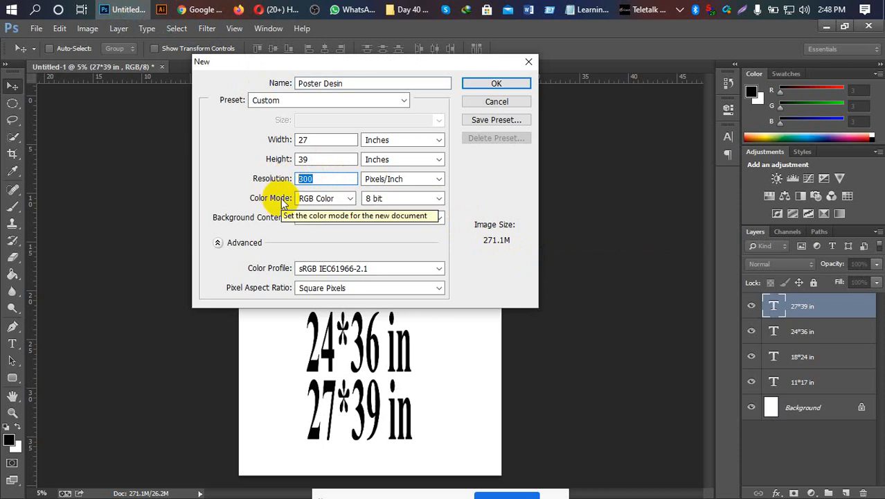
pyautogui.write('72')
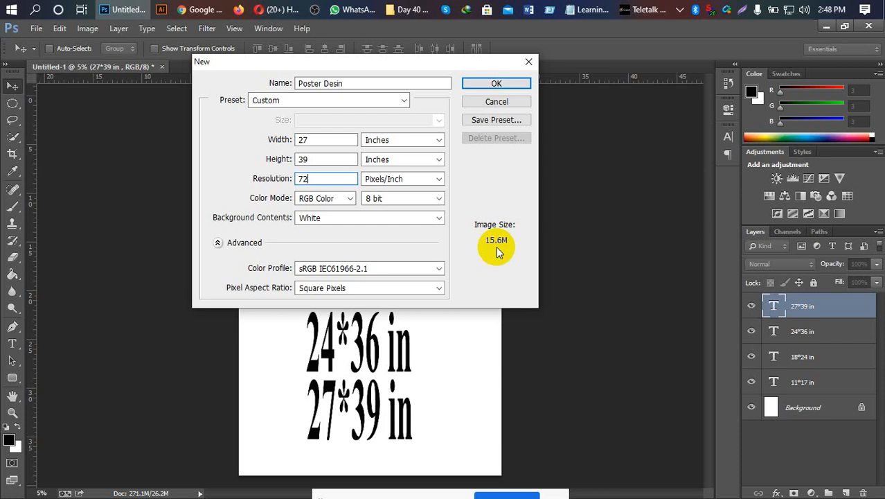
pyautogui.click(282, 177)
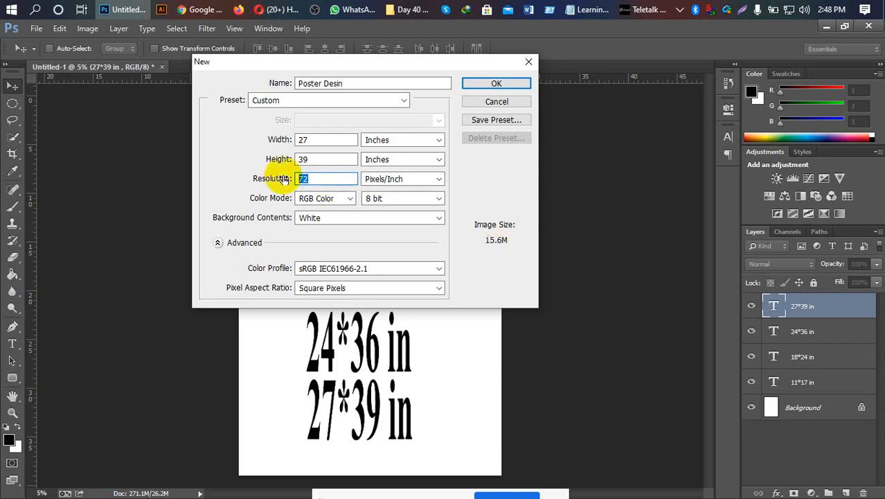
pyautogui.write('15')
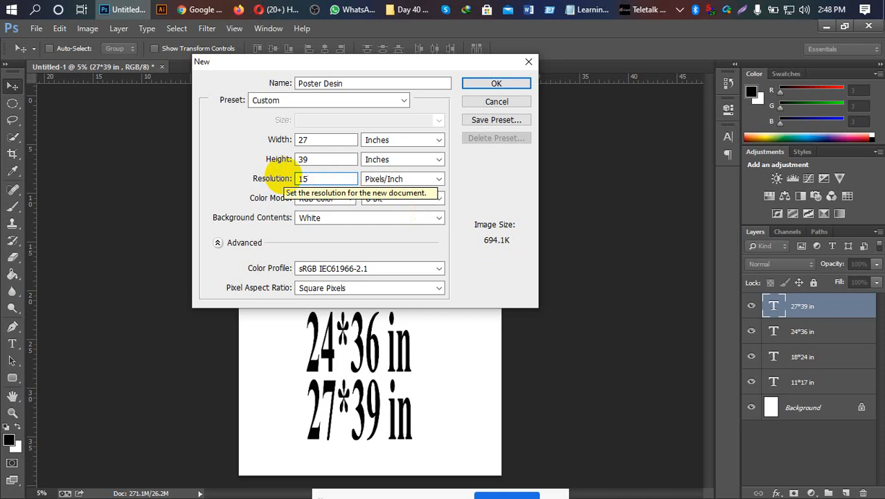
pyautogui.write('0')
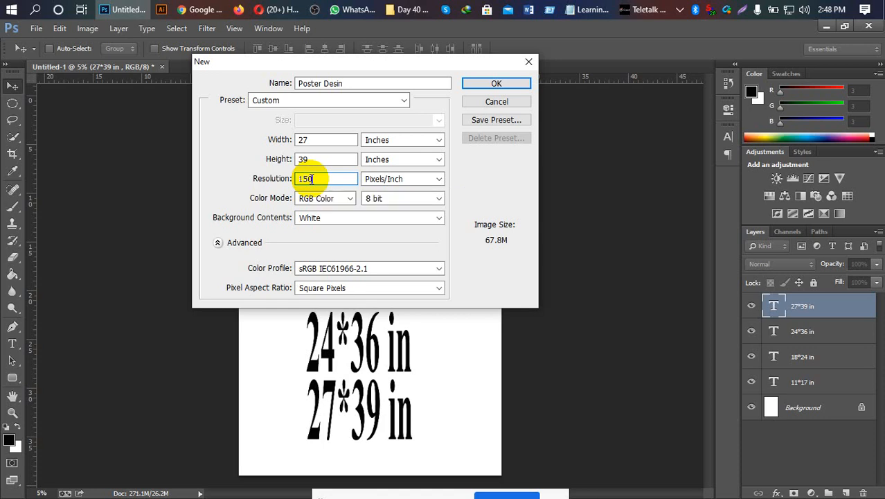
# Step: Switch to Google Meet in Chrome, admit the waiting participant to the call, and return to Photoshop
pyautogui.moveTo(201, 9)
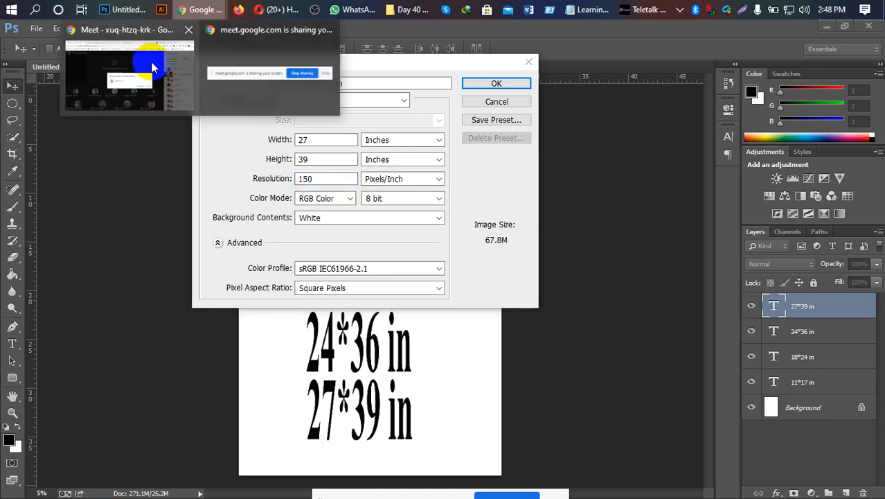
pyautogui.click(151, 69)
pyautogui.click(574, 329)
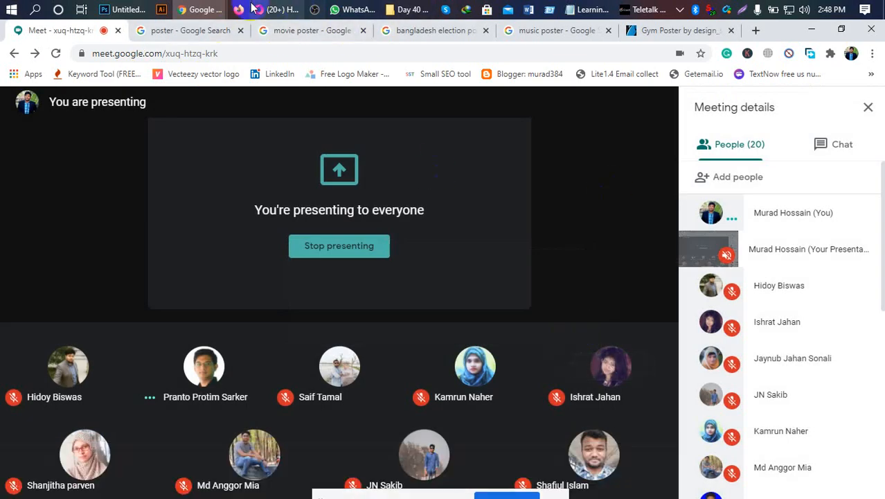
pyautogui.click(124, 9)
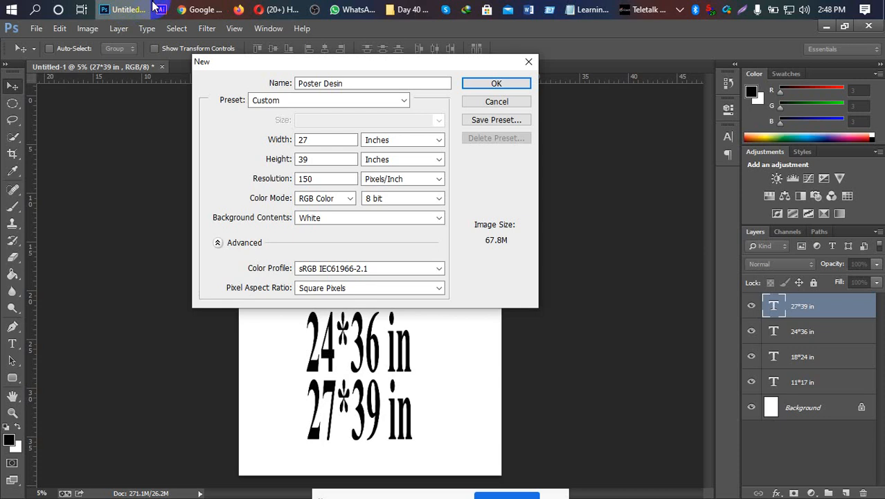
# Step: Set the new document's resolution to 300 pixels/inch and create the document
pyautogui.moveTo(313, 179); pyautogui.dragTo(273, 179)
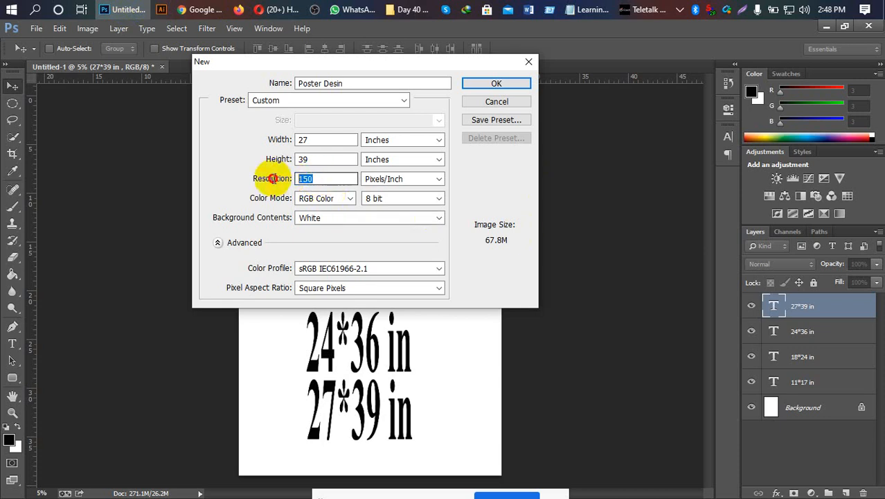
pyautogui.write('3')
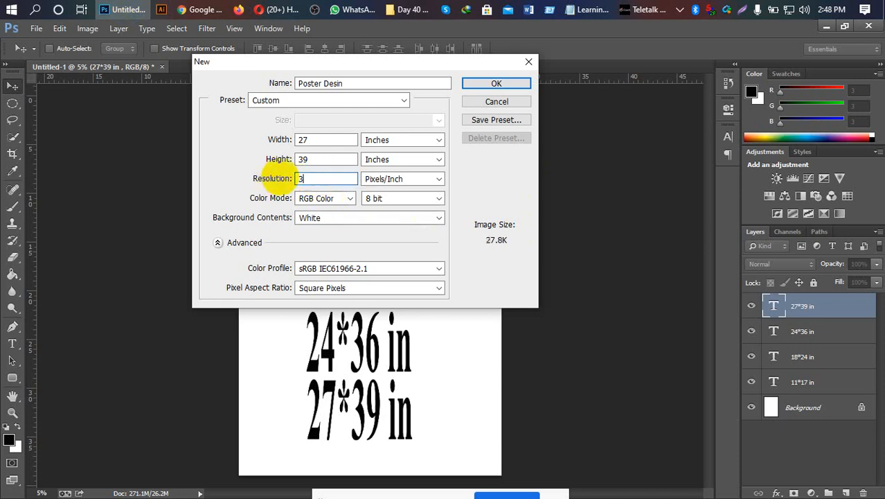
pyautogui.write('00')
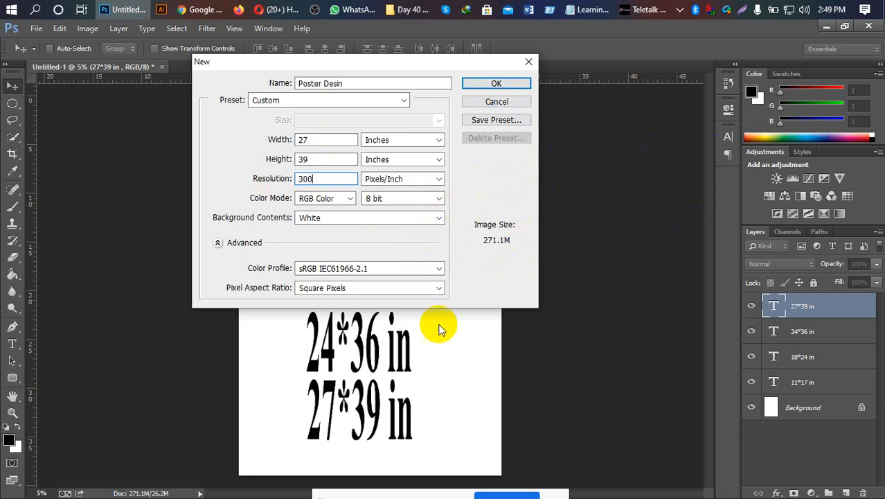
pyautogui.click(496, 83)
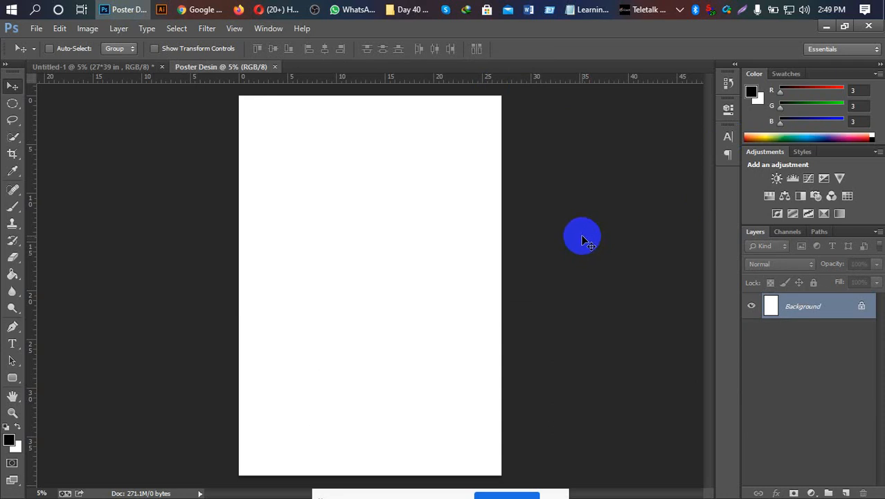
# Step: Place ruler guides along all four edges of the blank poster canvas
pyautogui.moveTo(34, 227); pyautogui.dragTo(240, 264)
pyautogui.moveTo(32, 192); pyautogui.dragTo(501, 266)
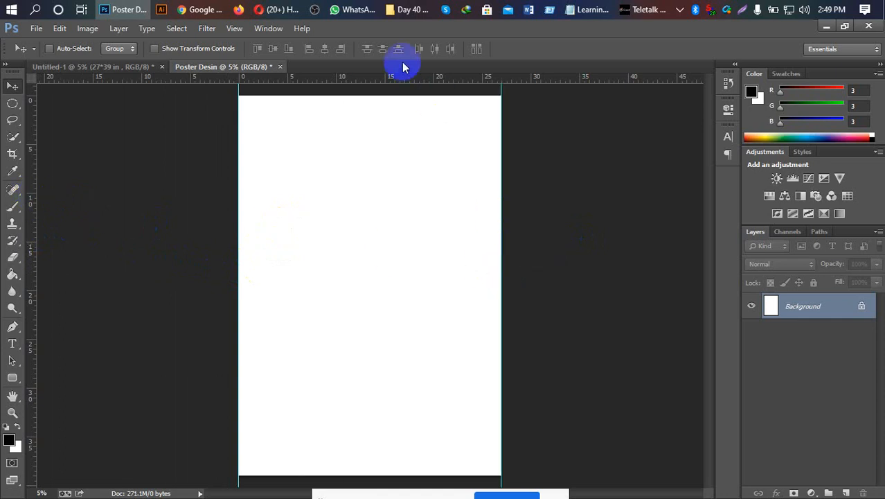
pyautogui.moveTo(407, 77)
pyautogui.mouseDown()
pyautogui.moveTo(412, 104)
pyautogui.moveTo(401, 85)
pyautogui.mouseUp()
pyautogui.click(452, 211)
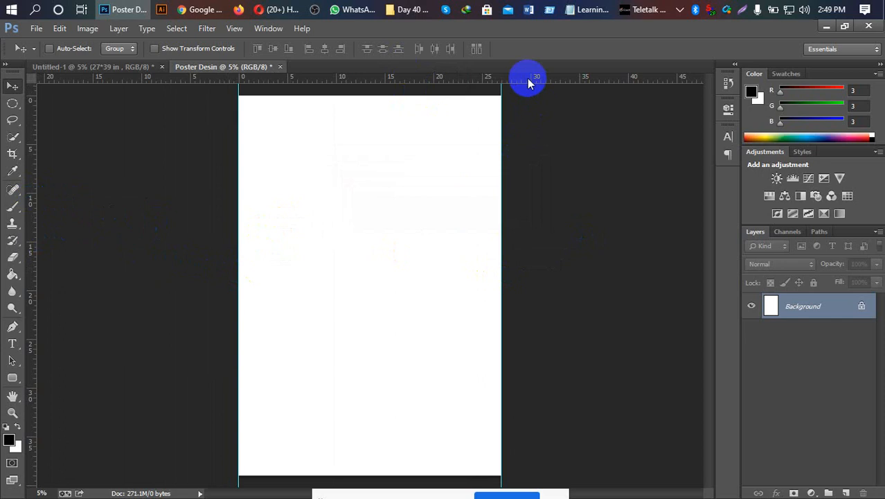
pyautogui.moveTo(528, 83); pyautogui.dragTo(566, 477)
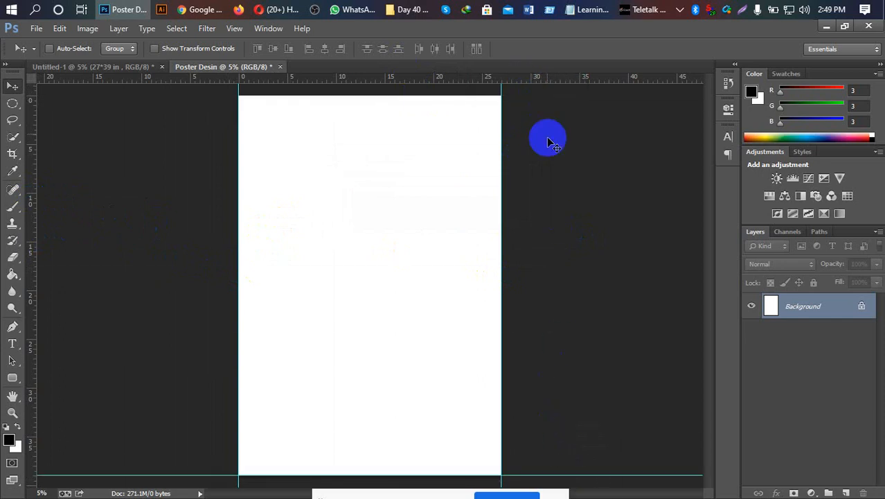
pyautogui.moveTo(541, 77); pyautogui.dragTo(553, 97)
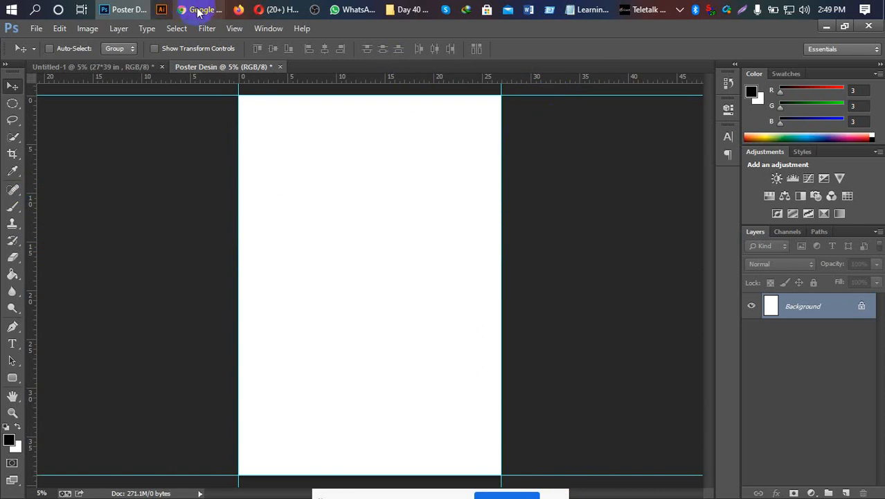
# Step: Switch to the Google Meet call in Chrome and open the Windows Registry Editor by running "regedit"
pyautogui.moveTo(200, 11)
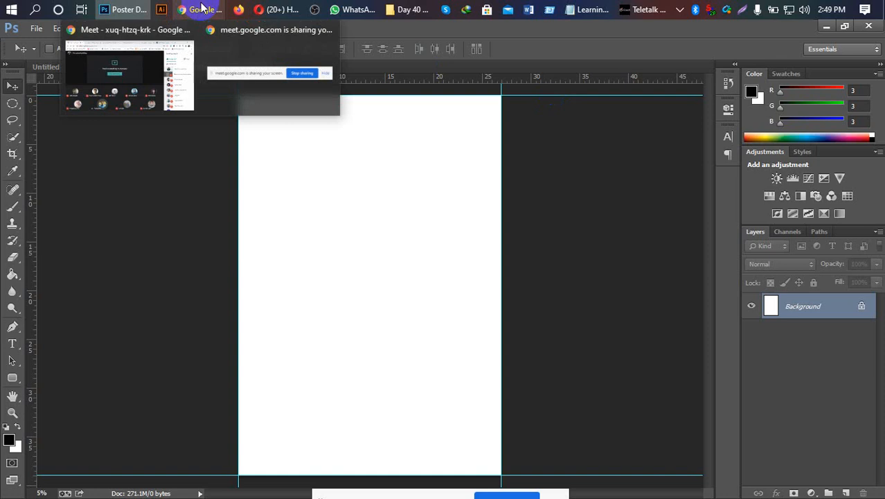
pyautogui.click(146, 89)
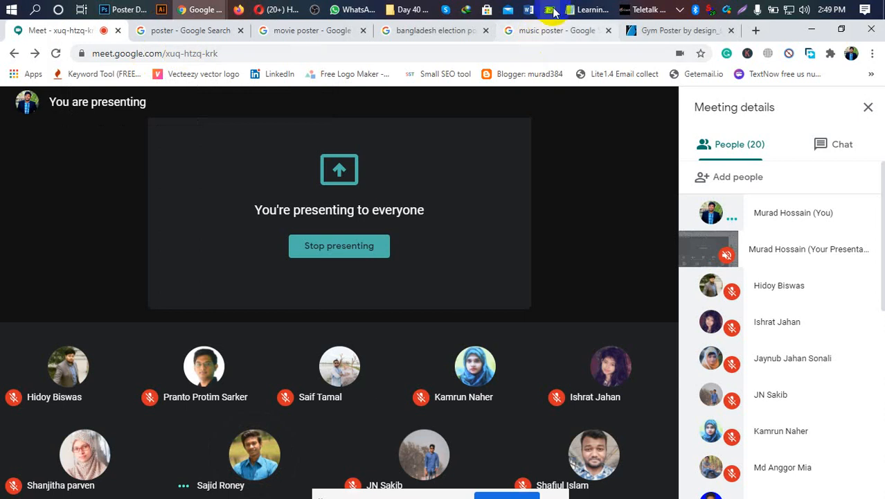
pyautogui.press('super+r')
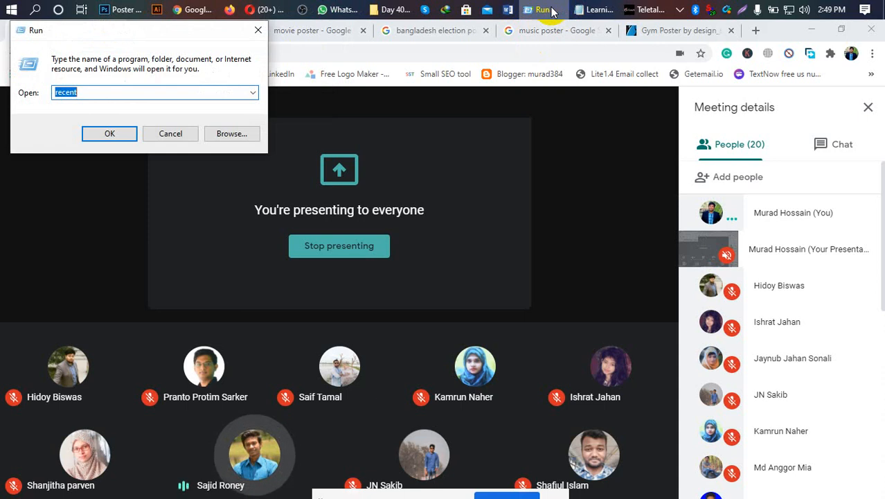
pyautogui.write('re')
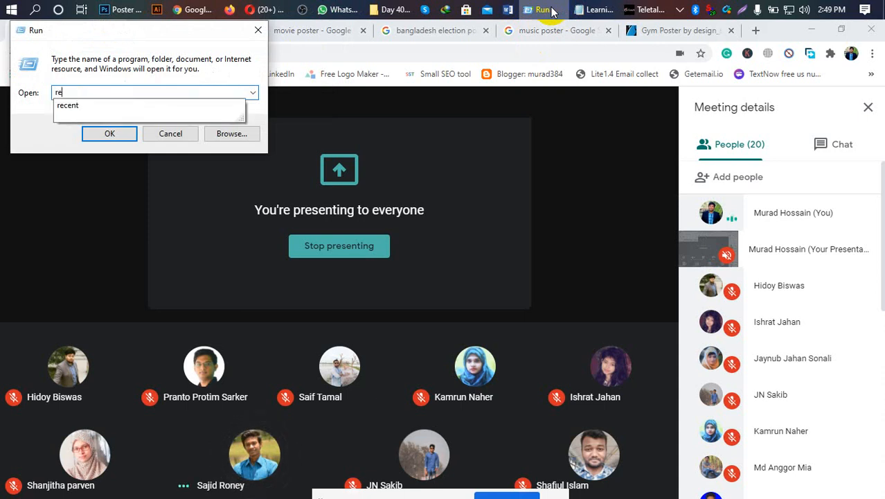
pyautogui.write('ge')
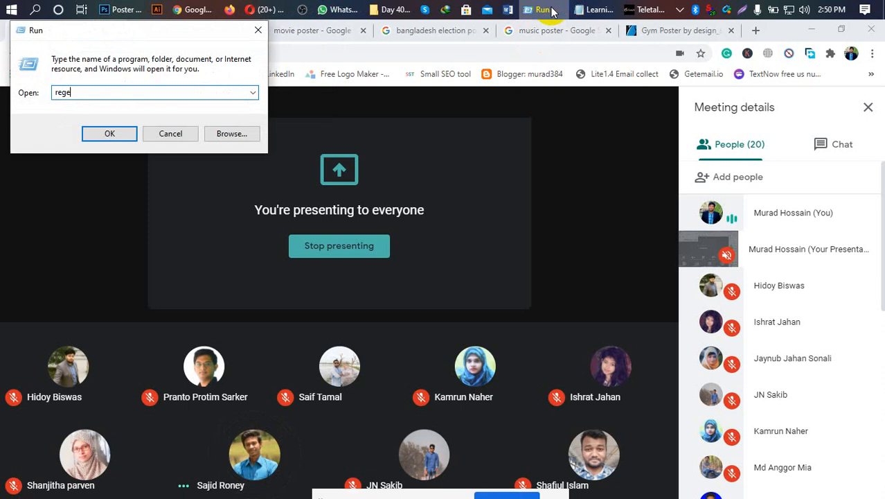
pyautogui.write('dit')
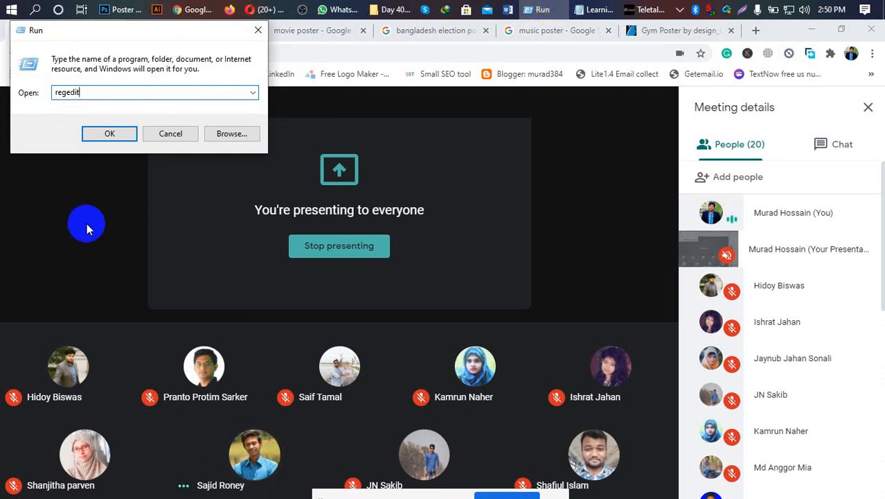
pyautogui.click(125, 133)
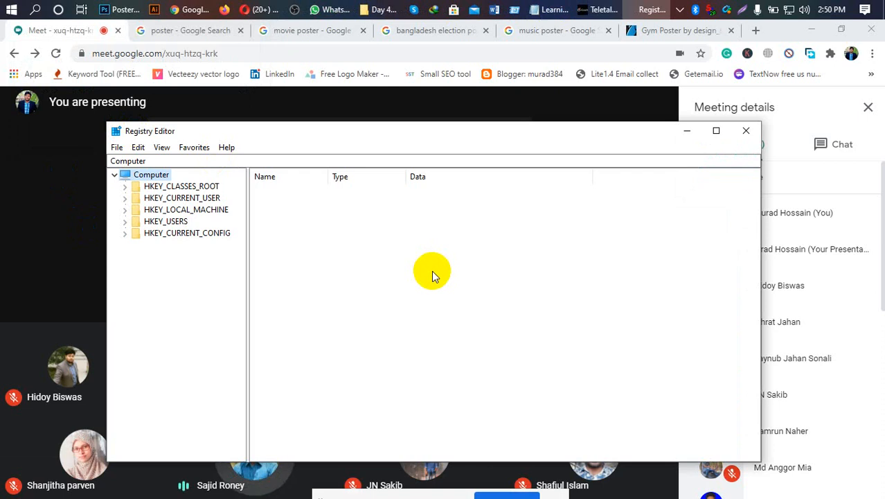
# Step: Examine the HKEY_CURRENT_USER key and the expanded HKEY_USERS key in the registry, and switch back to Photoshop
pyautogui.click(180, 200)
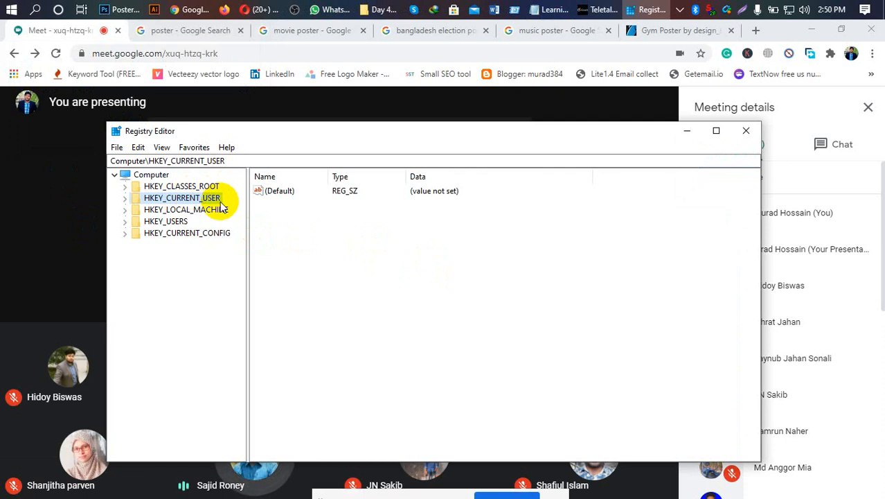
pyautogui.click(169, 226)
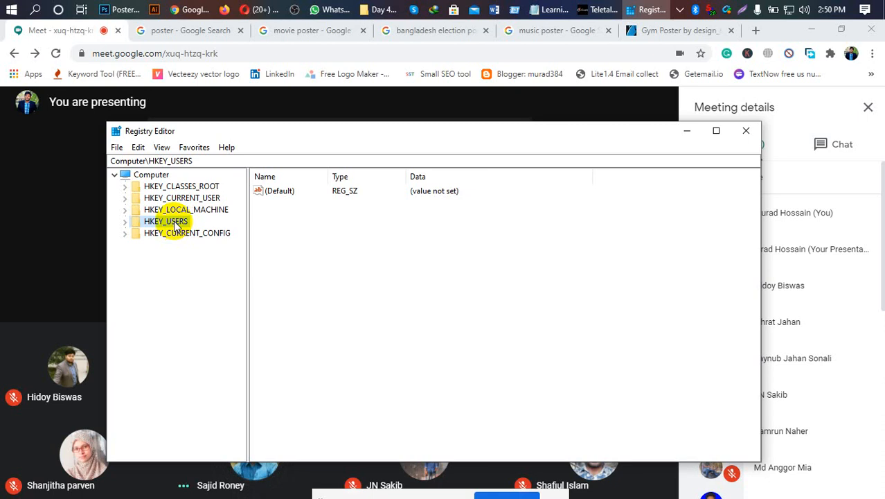
pyautogui.click(125, 221)
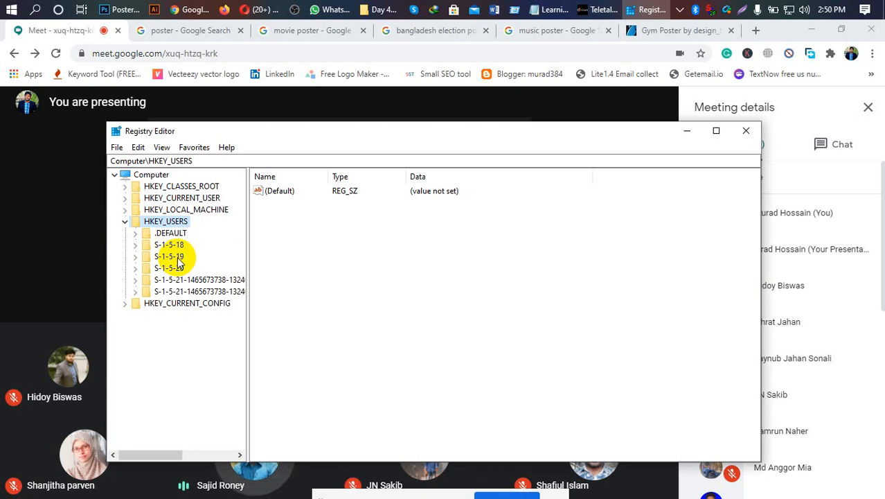
pyautogui.click(688, 134)
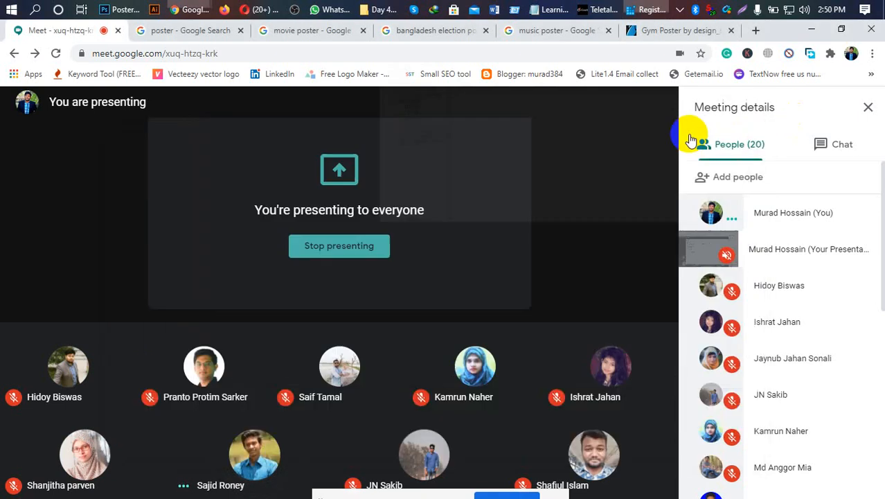
pyautogui.click(119, 9)
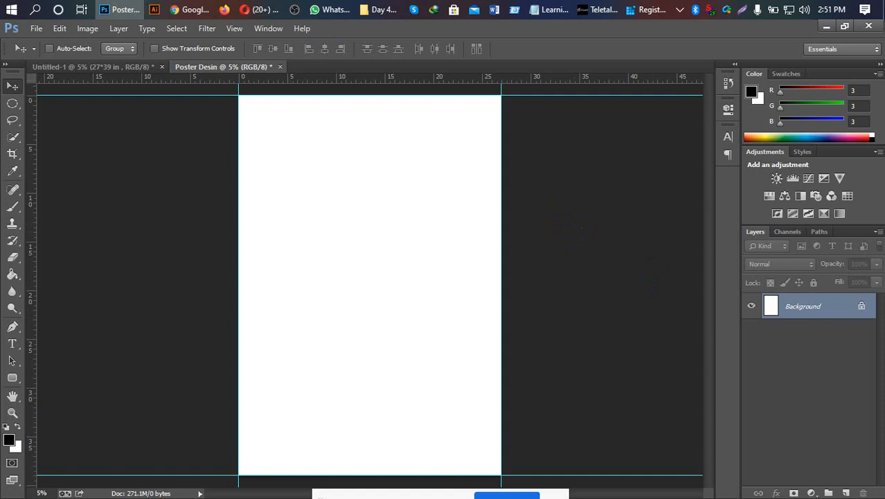
pyautogui.hotkey('ctrl', '-')
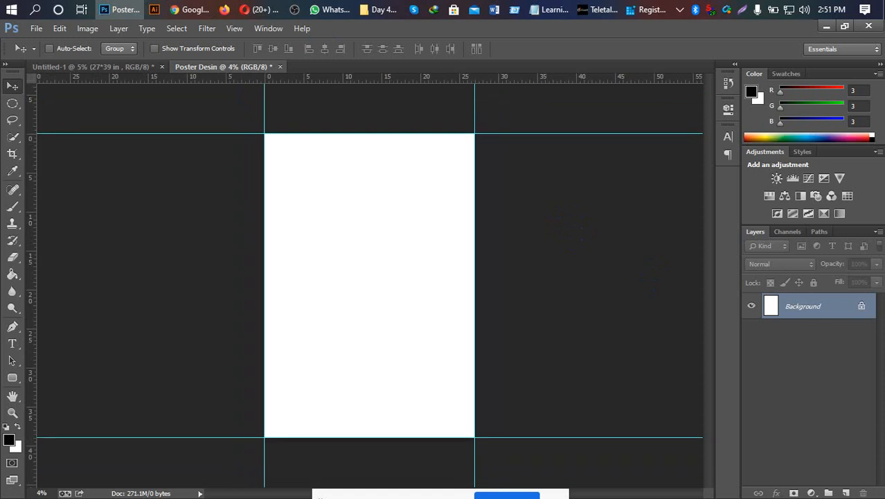
pyautogui.hotkey('ctrl', '+')
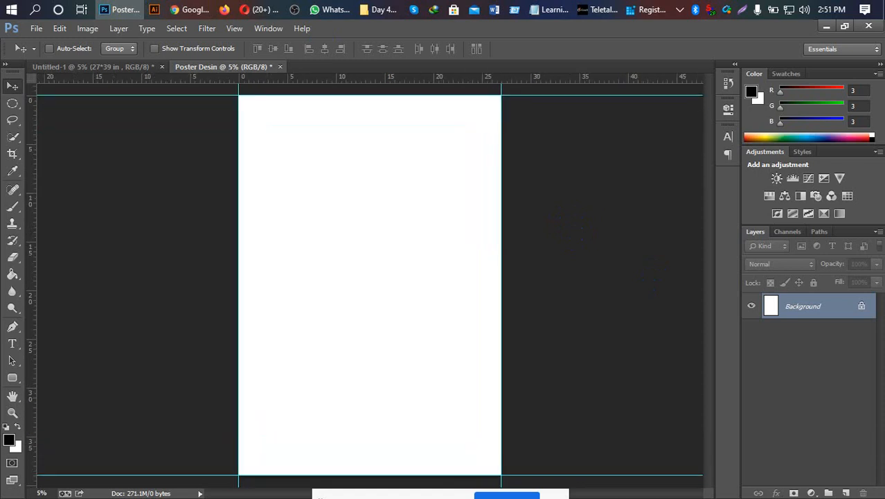
pyautogui.click(882, 496)
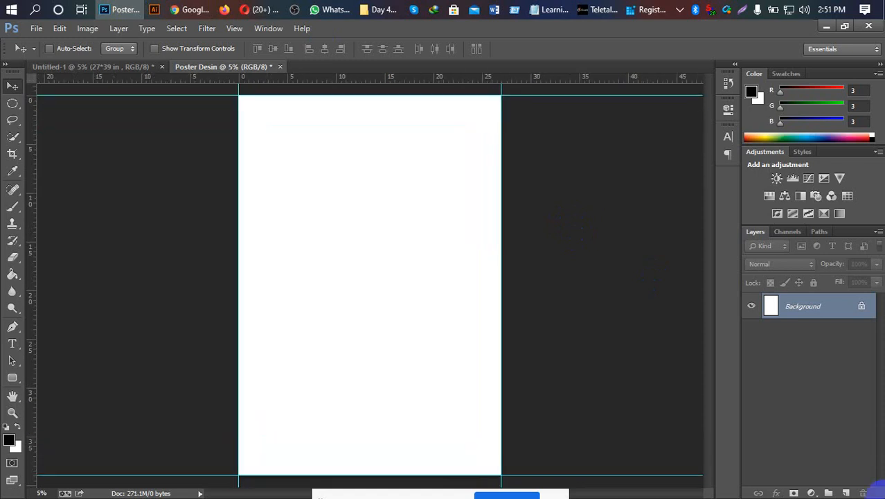
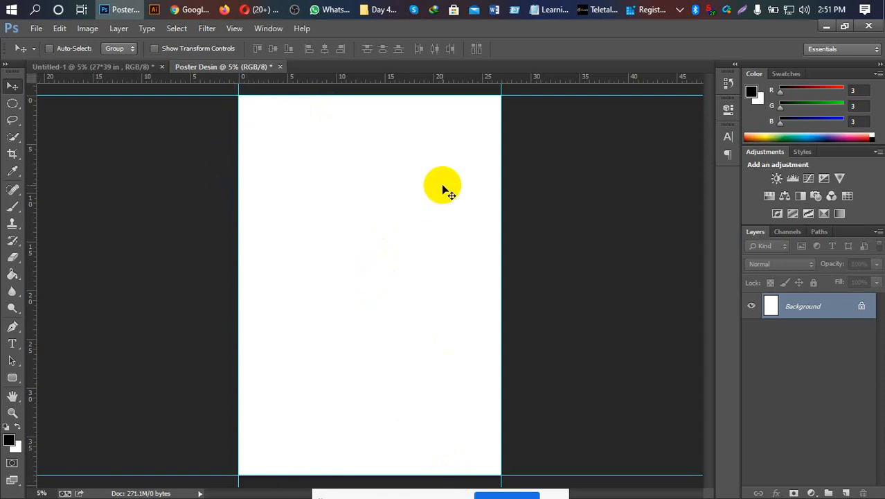
pyautogui.moveTo(553, 6)
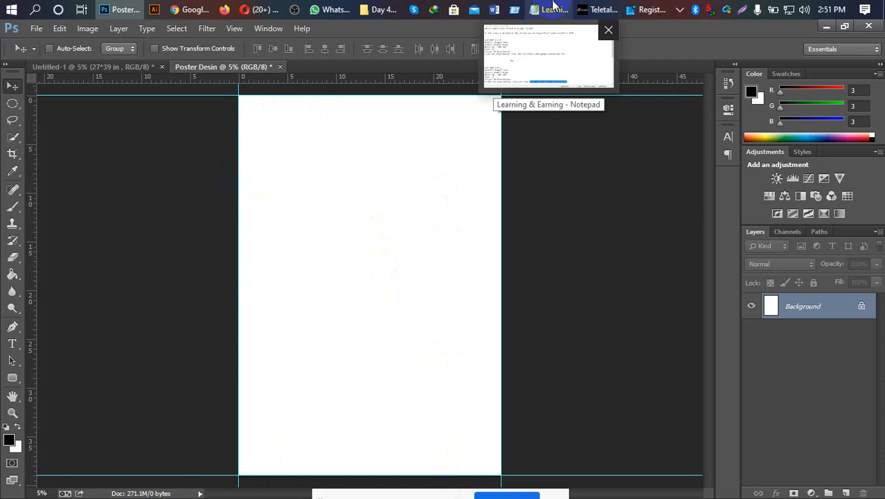
pyautogui.click(79, 449)
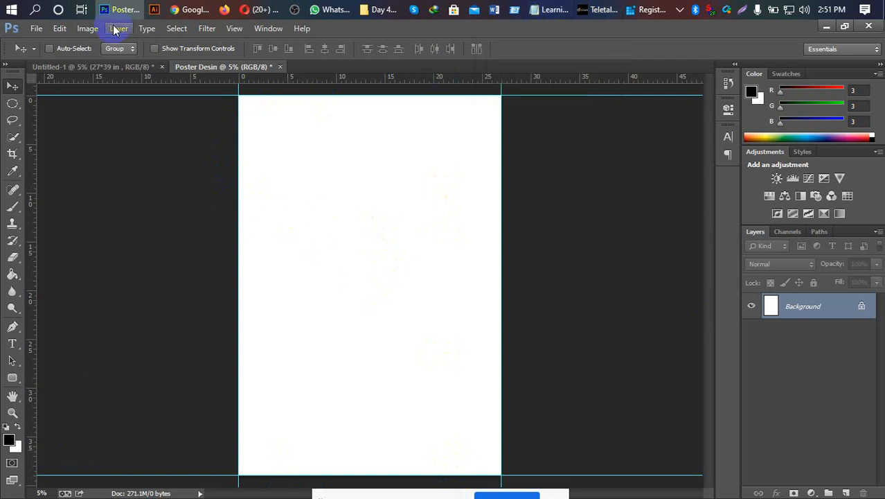
# Step: Enter a relative canvas size increase of 1 inch in width and 1 inch in height for the blank poster
pyautogui.click(86, 29)
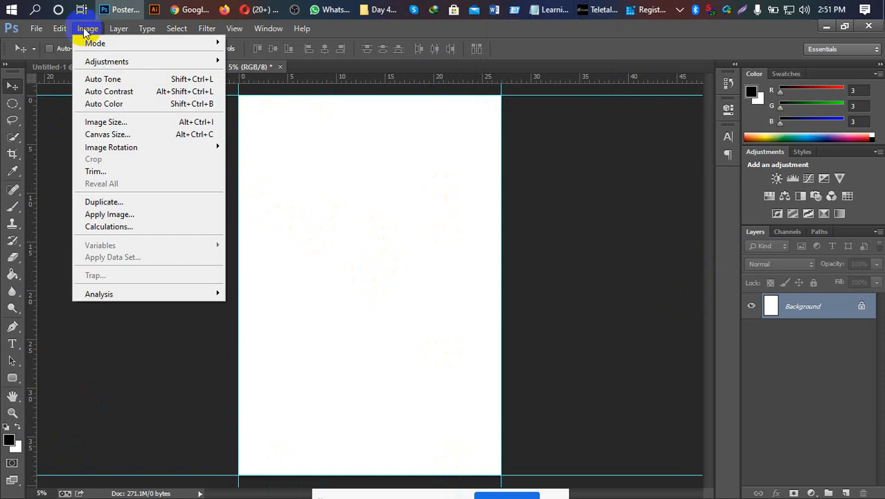
pyautogui.click(121, 136)
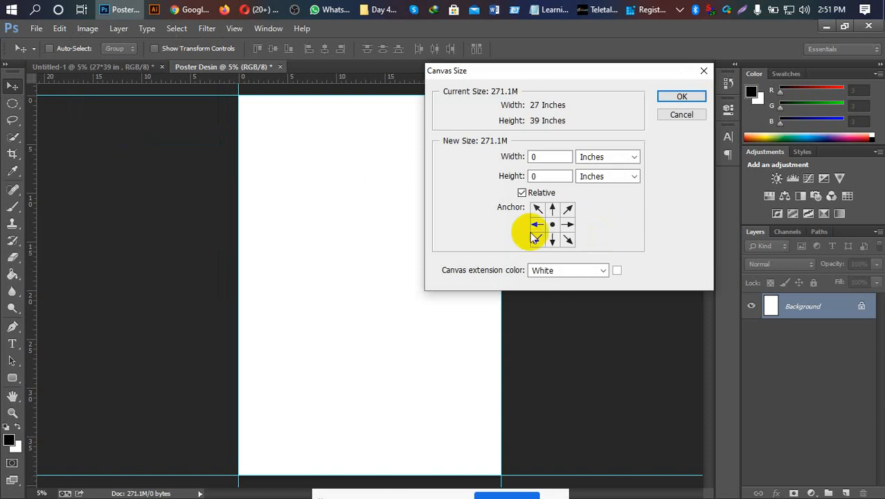
pyautogui.click(522, 193)
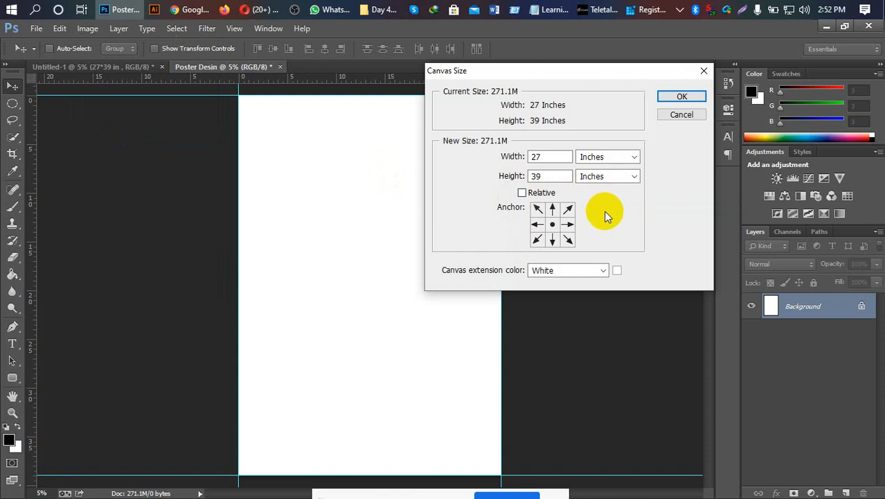
pyautogui.click(522, 193)
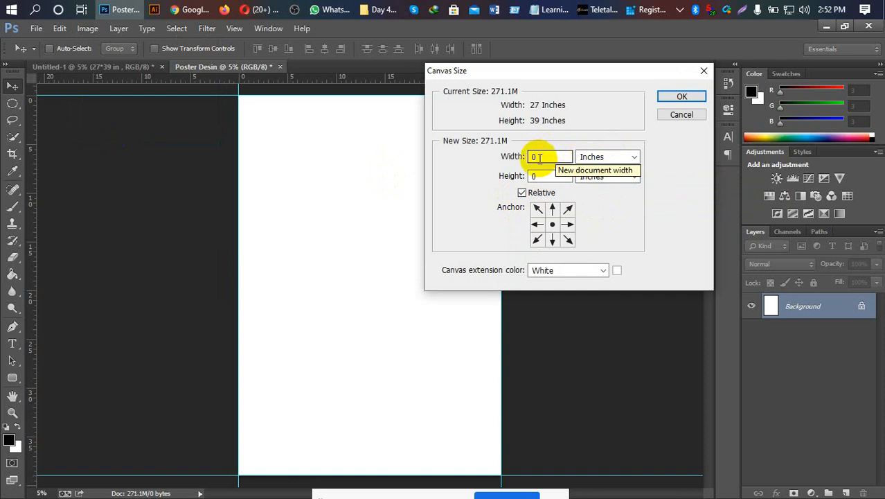
pyautogui.doubleClick(538, 158)
pyautogui.write('1')
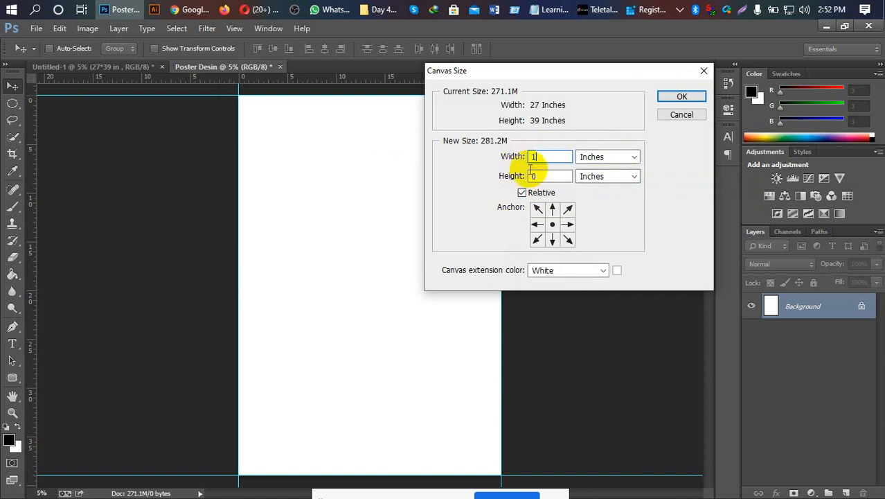
pyautogui.doubleClick(532, 177)
pyautogui.write('1')
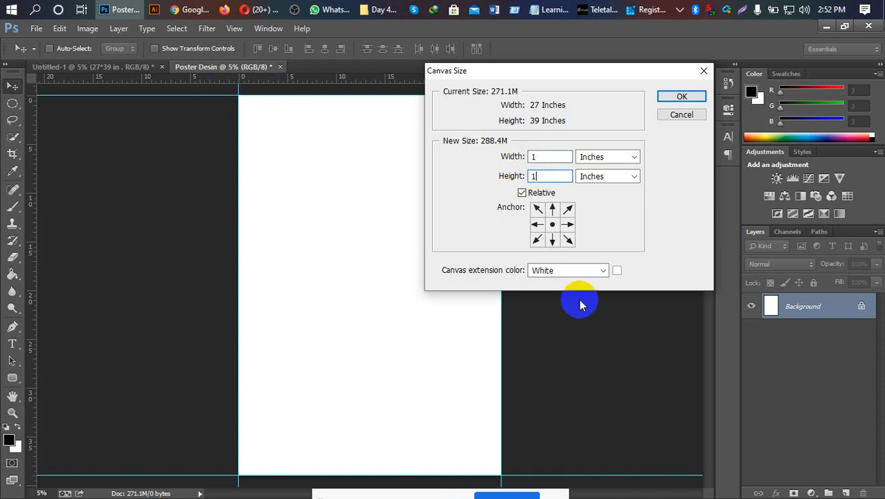
# Step: Change the relative canvas extension to 2 inches in both width and height and apply it
pyautogui.doubleClick(537, 156)
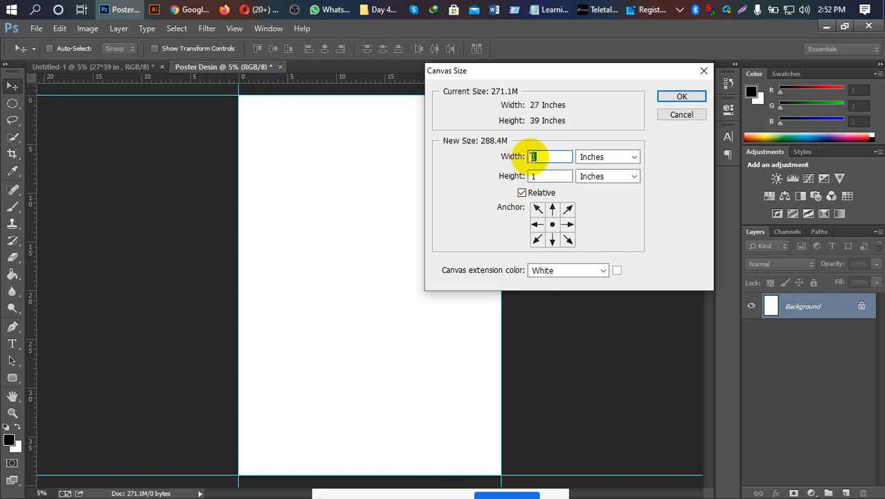
pyautogui.write('2')
pyautogui.doubleClick(537, 176)
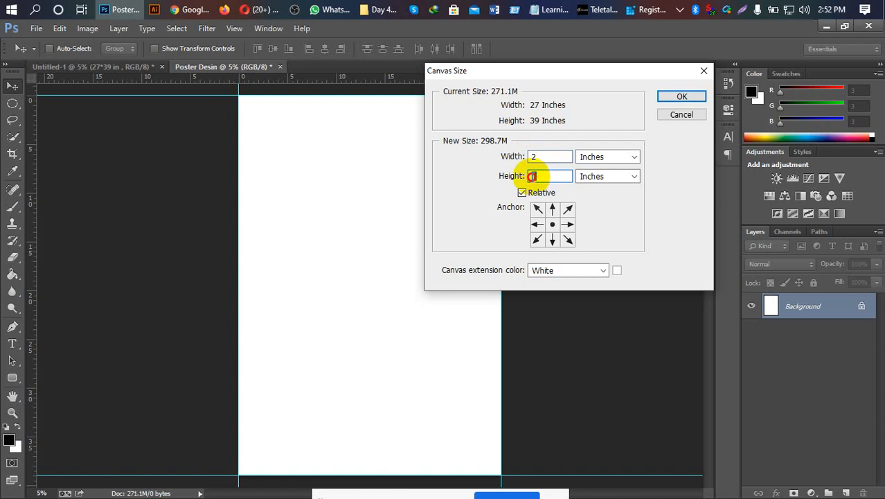
pyautogui.write('2')
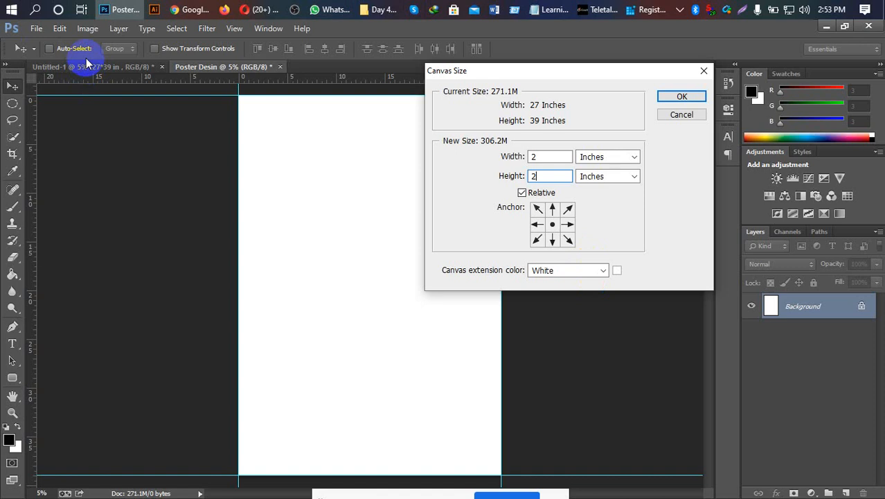
pyautogui.click(681, 97)
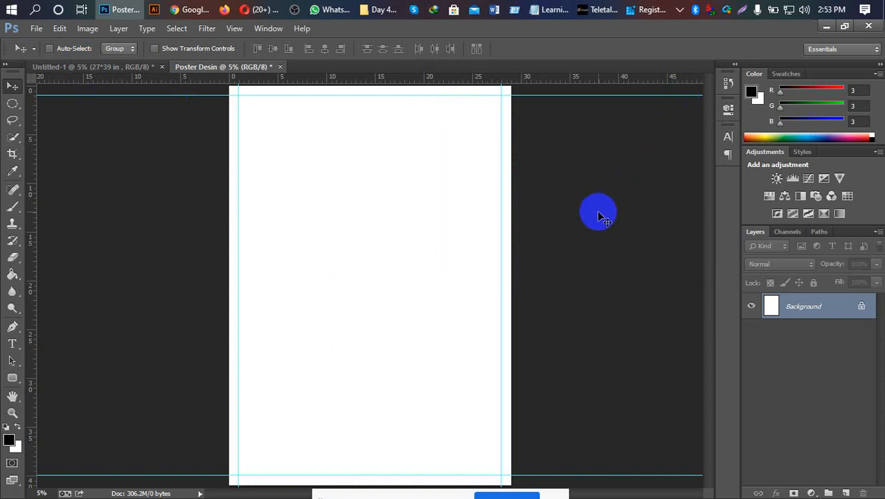
# Step: Check the extended poster's overall dimensions and resolution in the Image Size settings without changing them
pyautogui.hotkey('ctrl', '-')
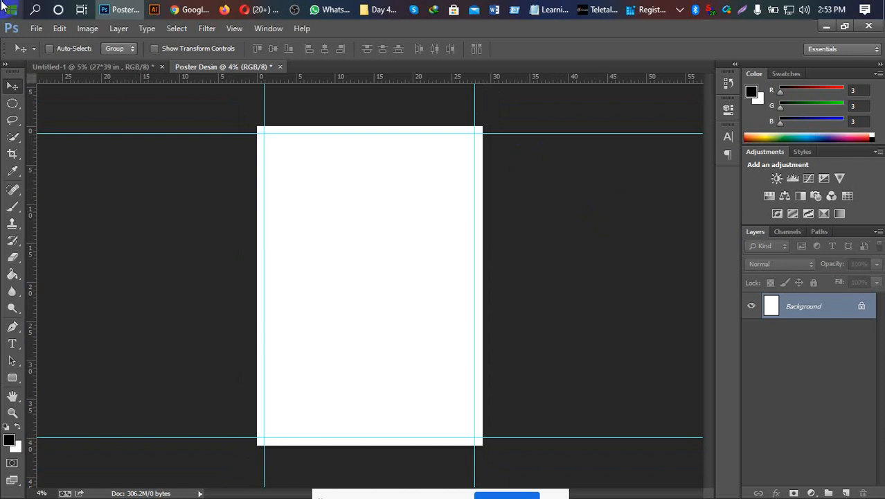
pyautogui.click(83, 29)
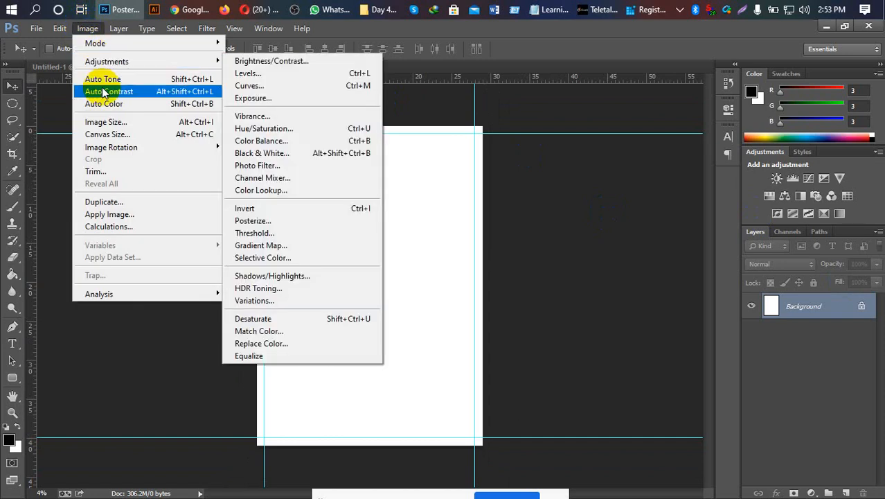
pyautogui.click(112, 124)
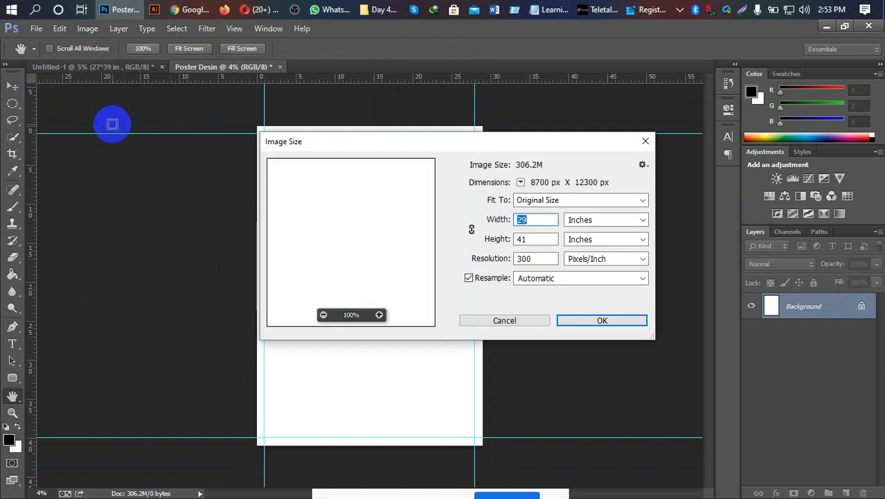
pyautogui.click(644, 140)
# Step: Extend the poster canvas by a further 1 inch in both width and height, relative to its current size
pyautogui.click(85, 30)
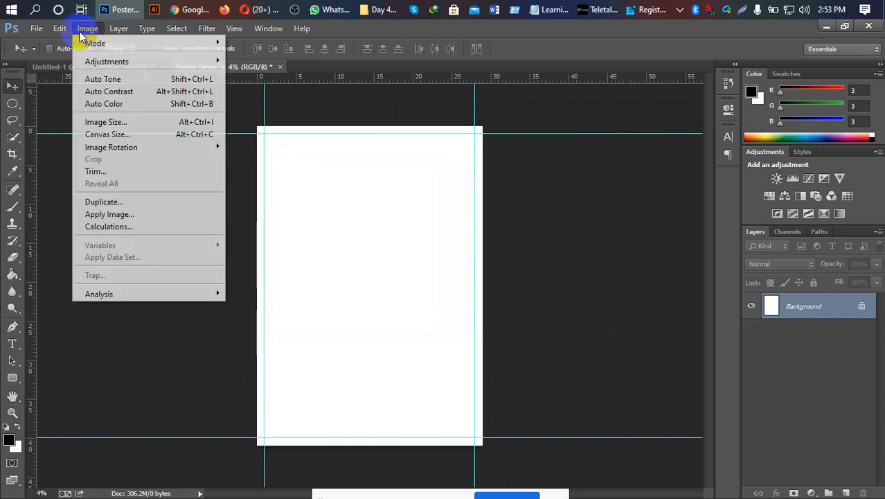
pyautogui.click(110, 134)
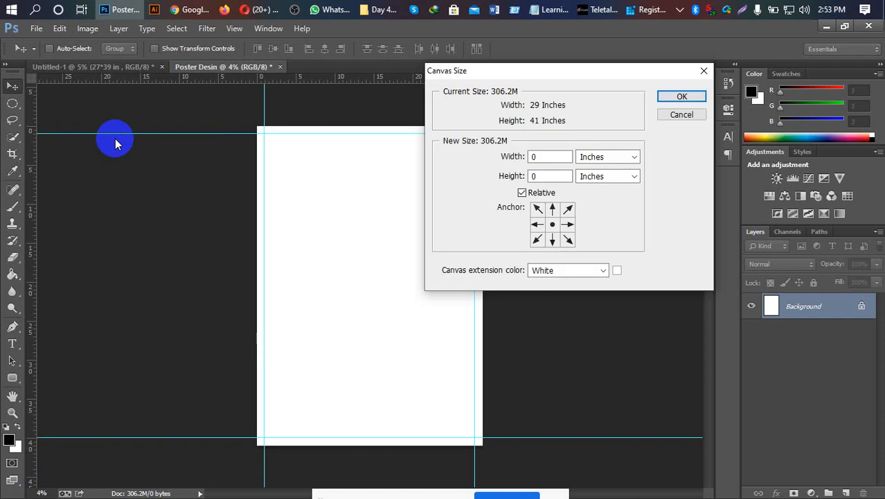
pyautogui.doubleClick(537, 157)
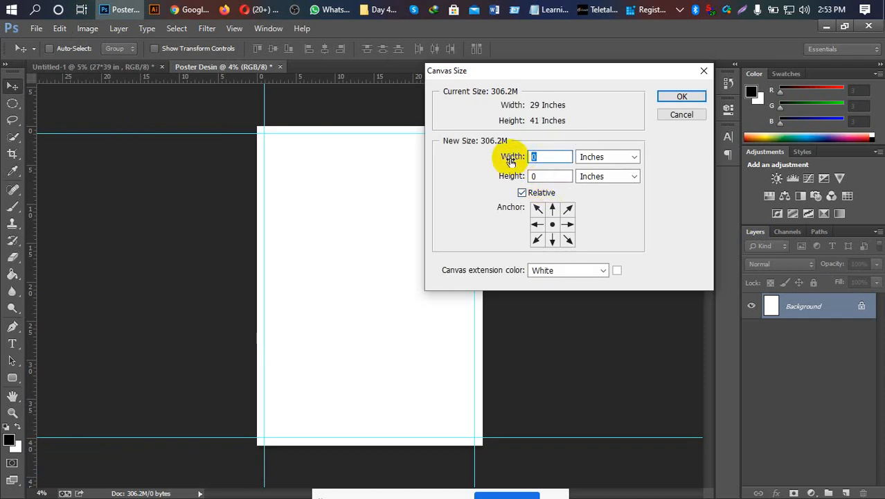
pyautogui.write('1')
pyautogui.doubleClick(535, 175)
pyautogui.write('1')
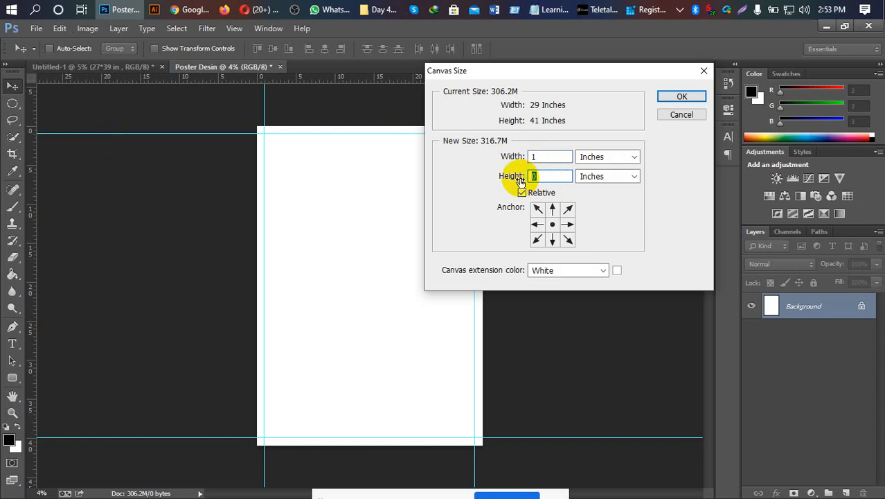
pyautogui.click(681, 97)
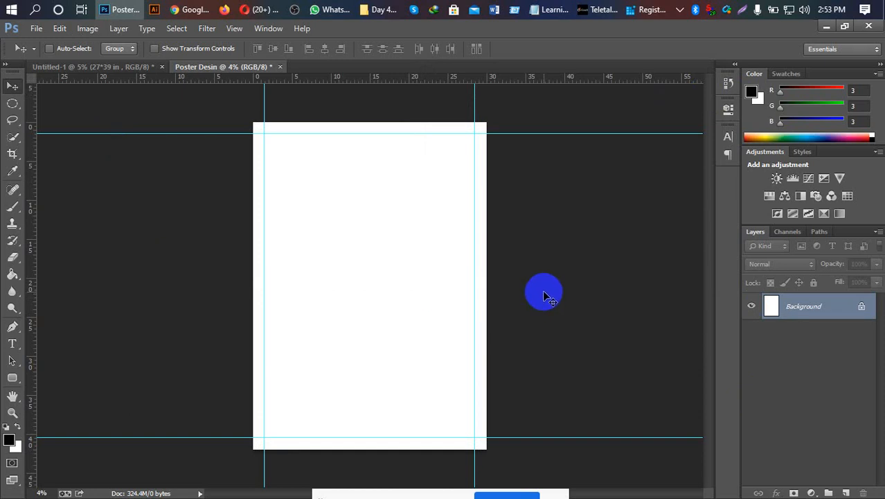
# Step: Close the "Poster Desin" document without saving its changes
pyautogui.click(326, 223)
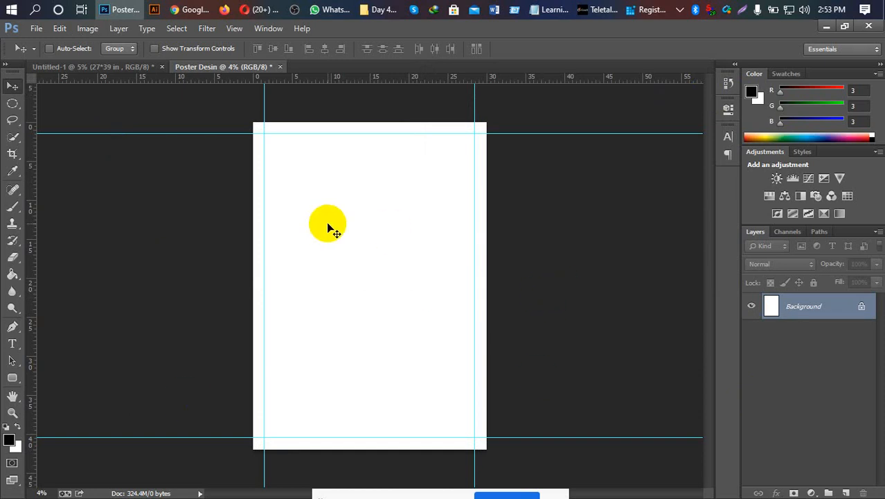
pyautogui.click(280, 66)
pyautogui.click(449, 213)
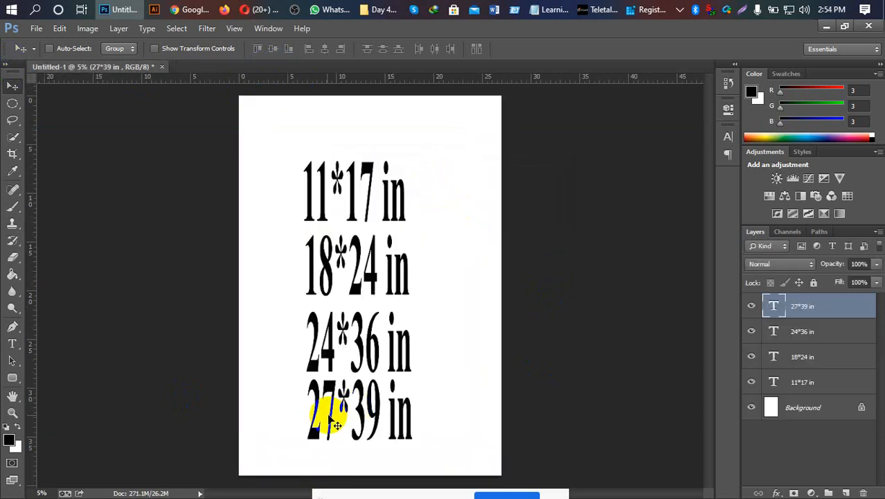
# Step: Create a new white RGB document named "Poster Design" at 27 x 39 inches and 300 pixels/inch
pyautogui.click(34, 29)
pyautogui.click(41, 43)
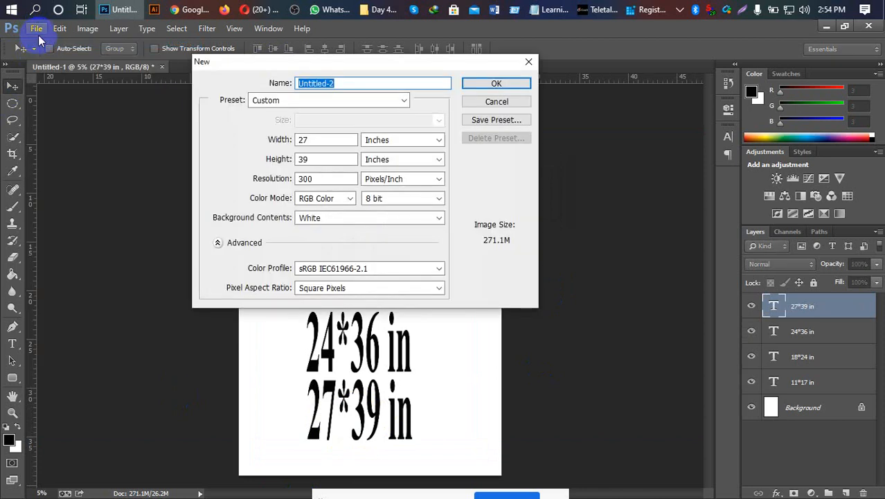
pyautogui.write('Poster ')
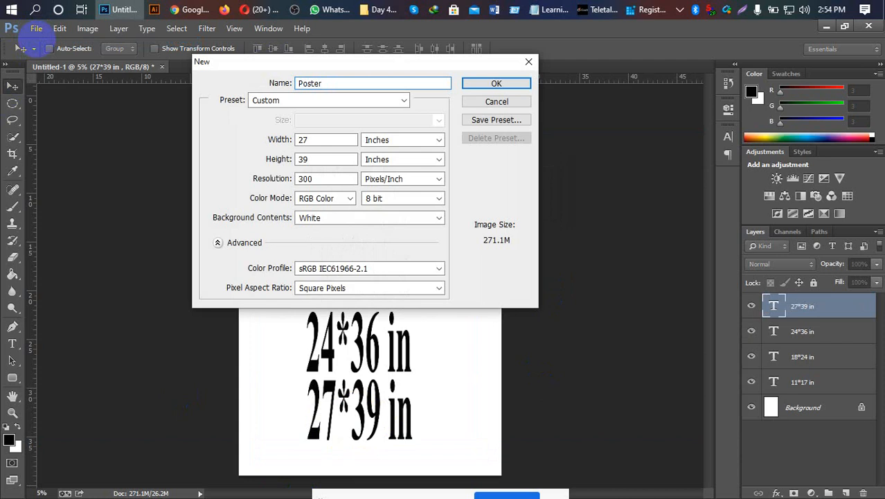
pyautogui.write('Design')
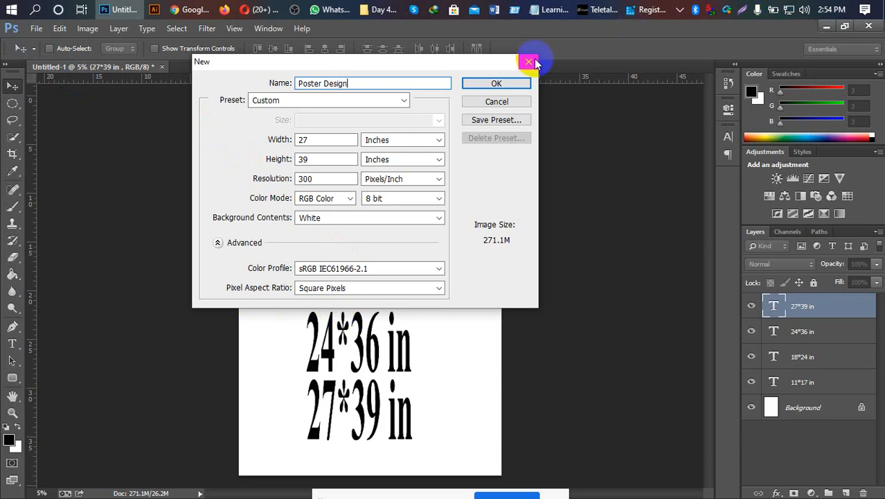
pyautogui.click(498, 81)
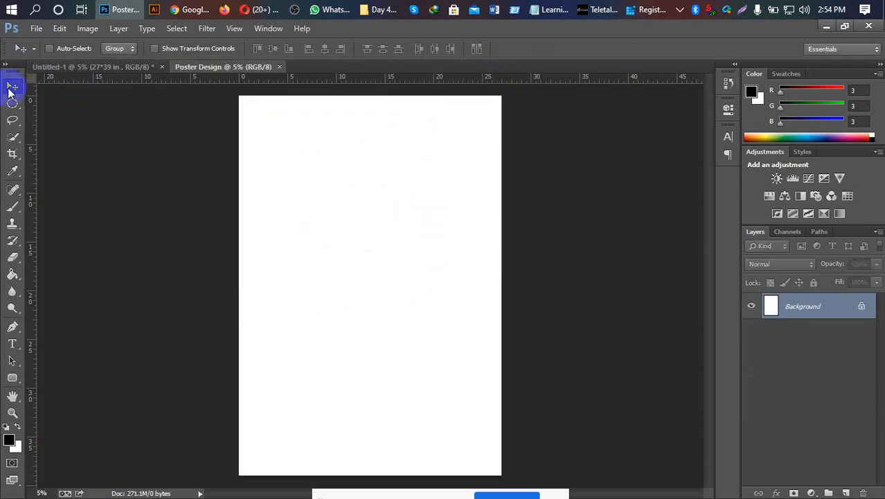
# Step: Place guides along all four edges of the blank poster page
pyautogui.moveTo(32, 129); pyautogui.dragTo(237, 155)
pyautogui.moveTo(33, 135); pyautogui.dragTo(500, 219)
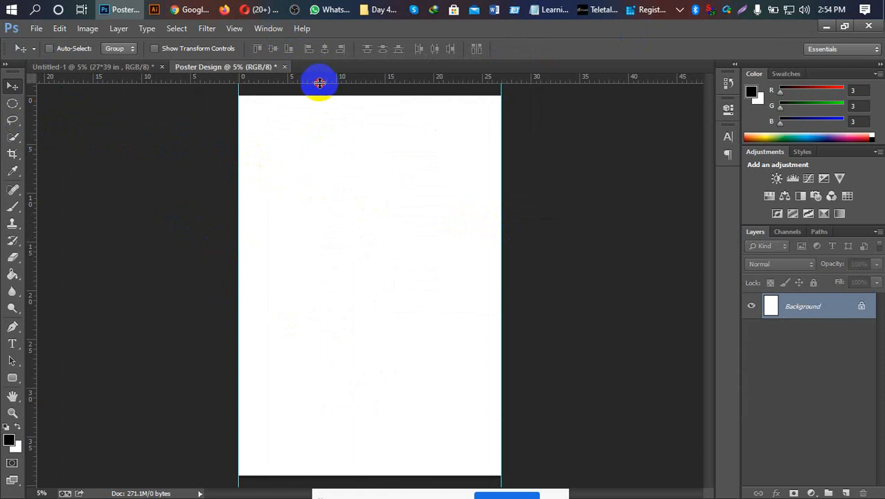
pyautogui.moveTo(318, 79); pyautogui.dragTo(321, 476)
pyautogui.moveTo(535, 76); pyautogui.dragTo(553, 94)
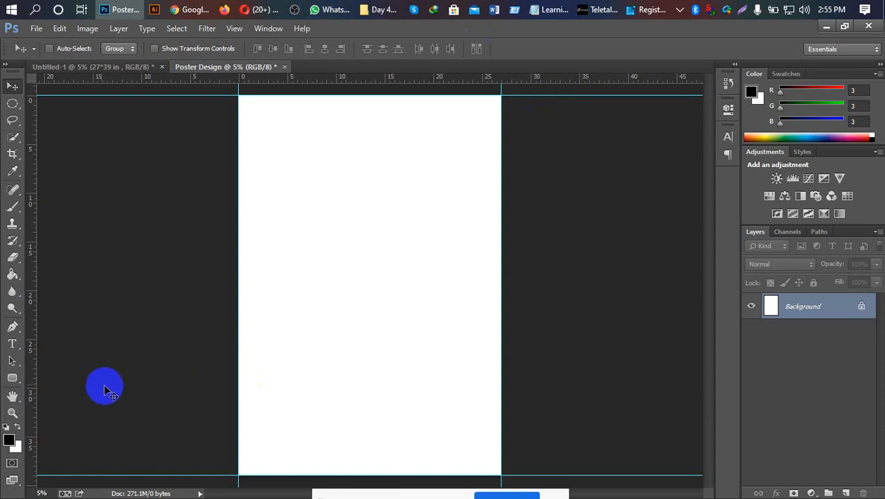
# Step: Create a black rectangle shape 2 in wide and 2 in high with the Rectangle tool
pyautogui.click(9, 380)
pyautogui.click(46, 374)
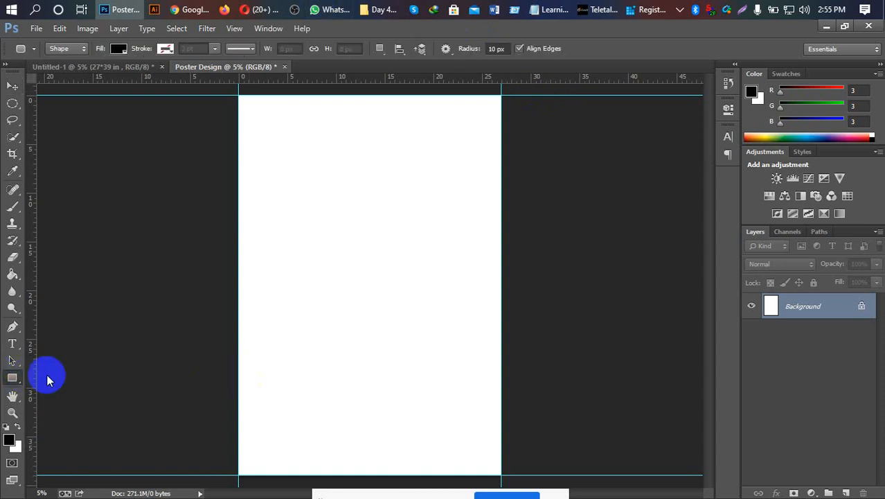
pyautogui.click(236, 259)
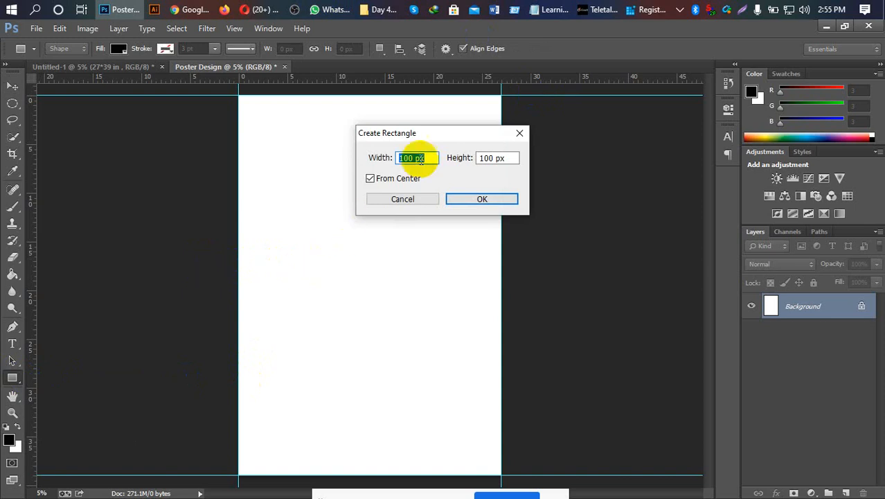
pyautogui.click(375, 153)
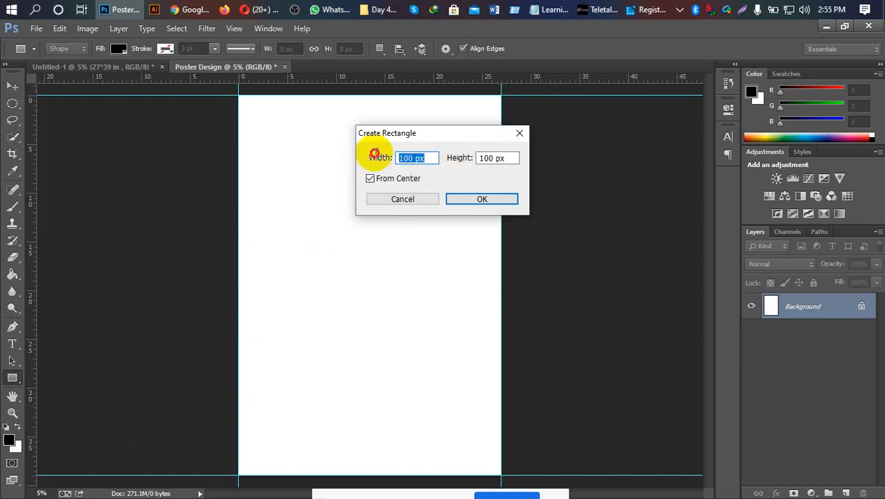
pyautogui.write('2')
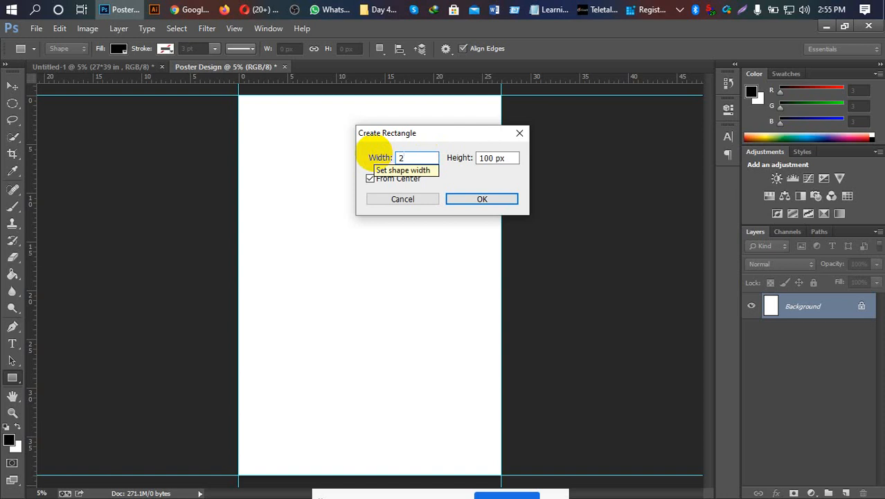
pyautogui.write(' in')
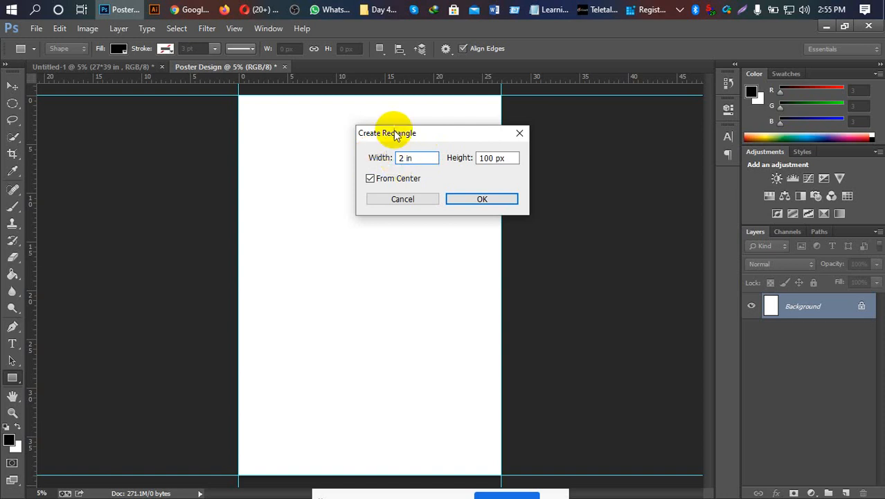
pyautogui.moveTo(503, 158); pyautogui.dragTo(480, 158)
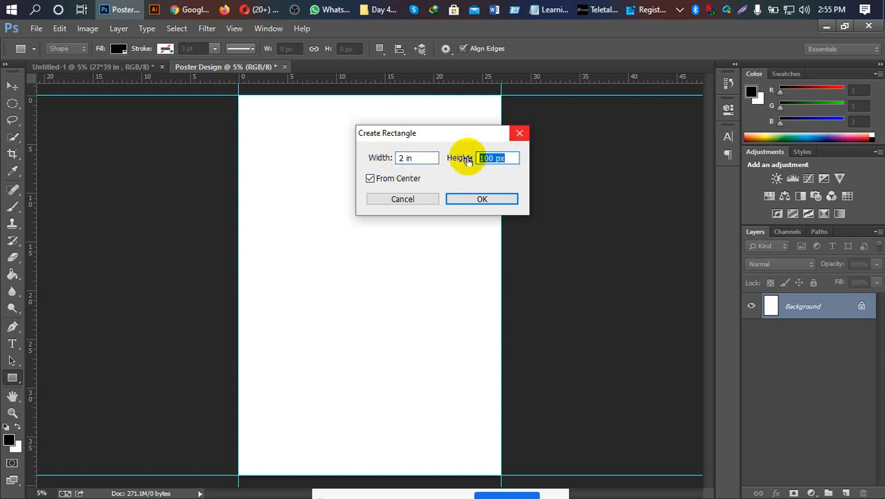
pyautogui.write('2')
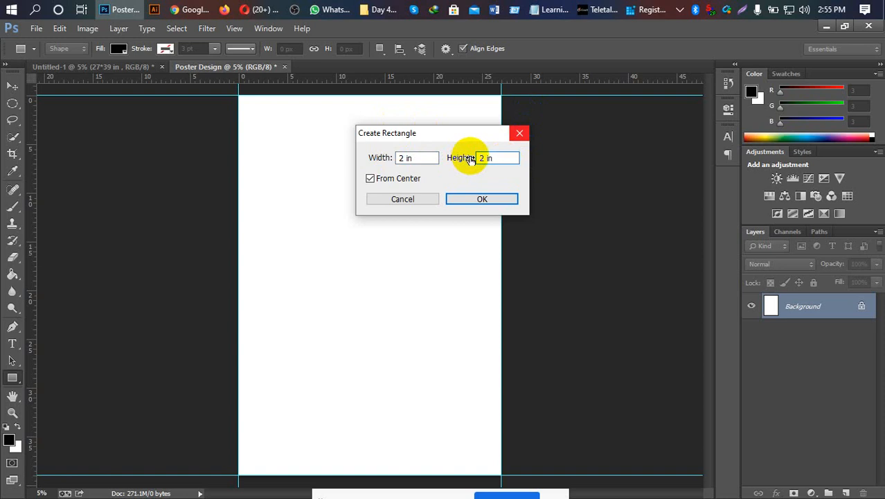
pyautogui.click(482, 198)
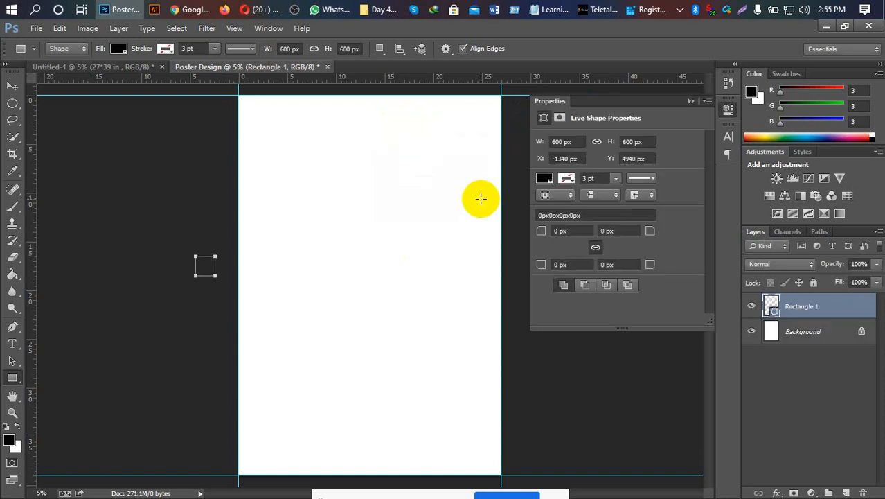
# Step: Move the 2-inch square onto the page, near the poster's upper-left corner
pyautogui.click(196, 274)
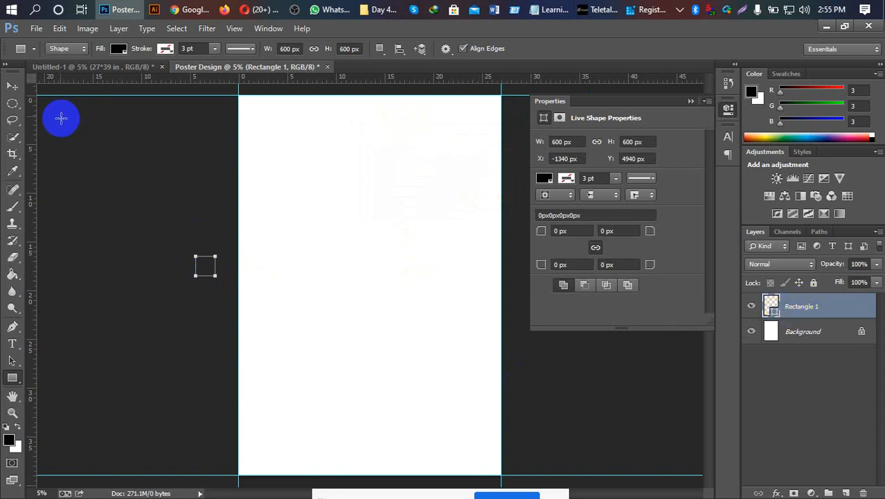
pyautogui.click(12, 86)
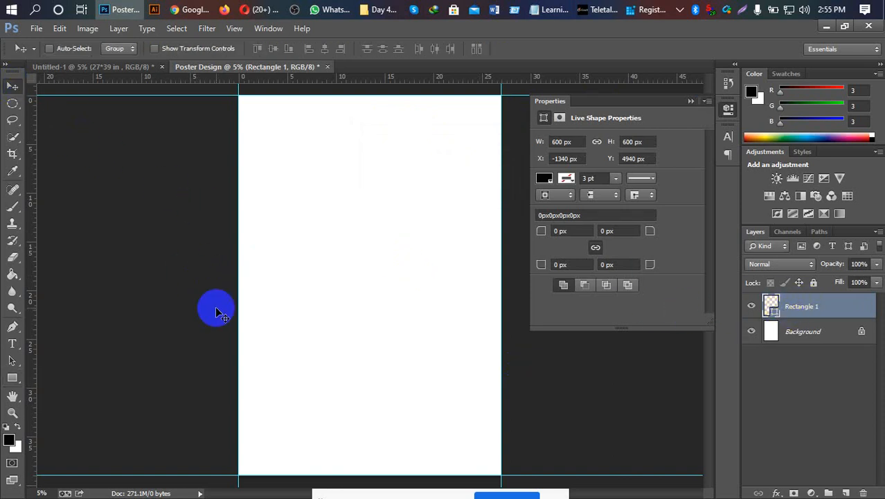
pyautogui.moveTo(199, 265); pyautogui.dragTo(311, 271)
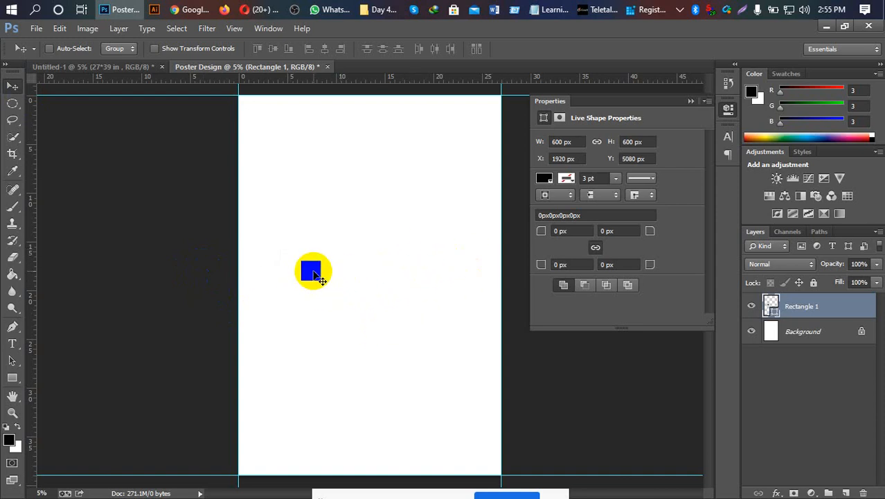
pyautogui.click(14, 85)
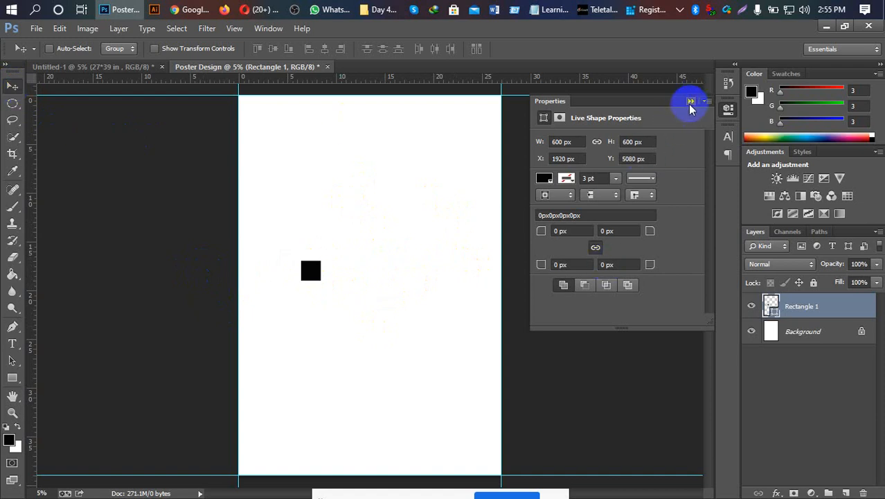
pyautogui.moveTo(310, 270); pyautogui.dragTo(262, 135)
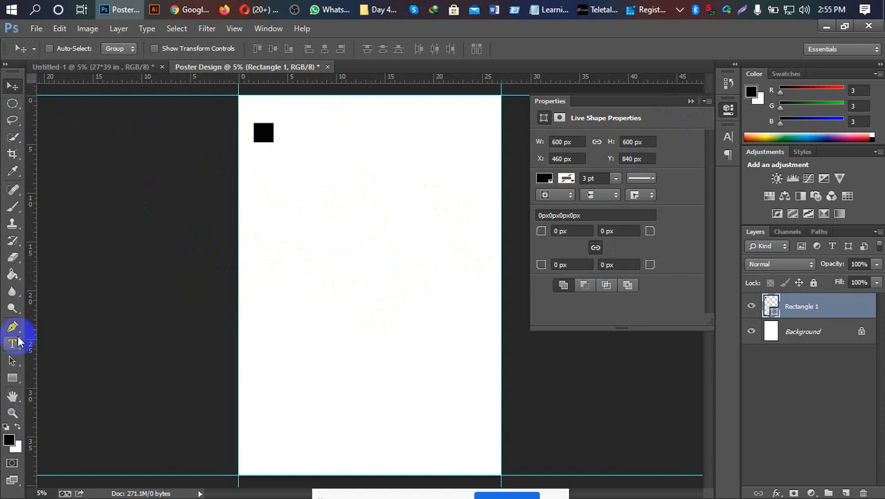
# Step: Select the whole canvas and try the vertical alignments on the square, ending with it aligned to the canvas's bottom and left edges
pyautogui.click(14, 83)
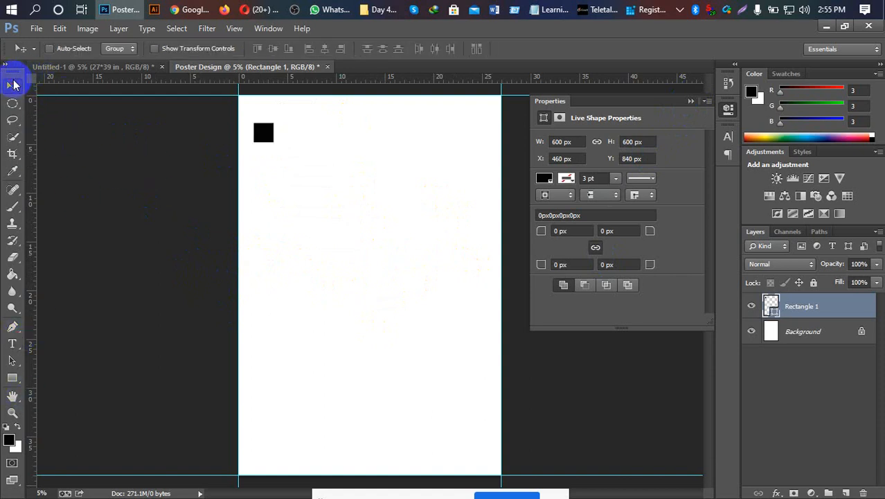
pyautogui.hotkey('ctrl', 'a')
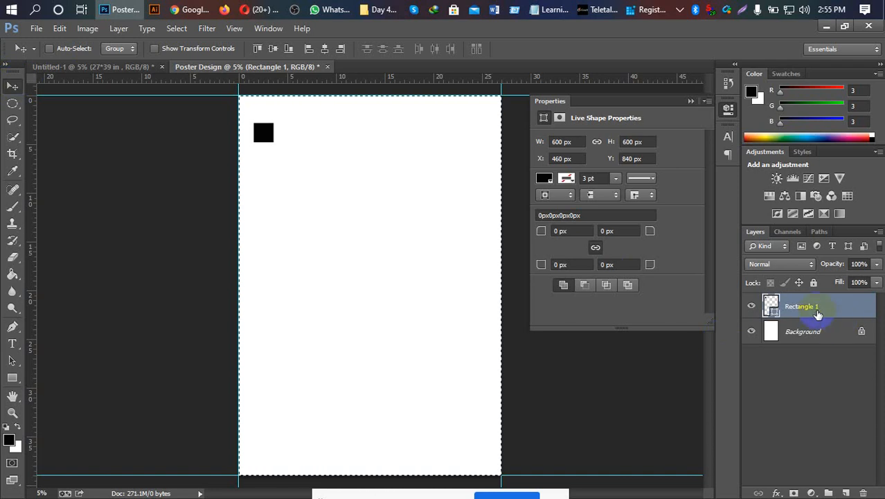
pyautogui.click(815, 311)
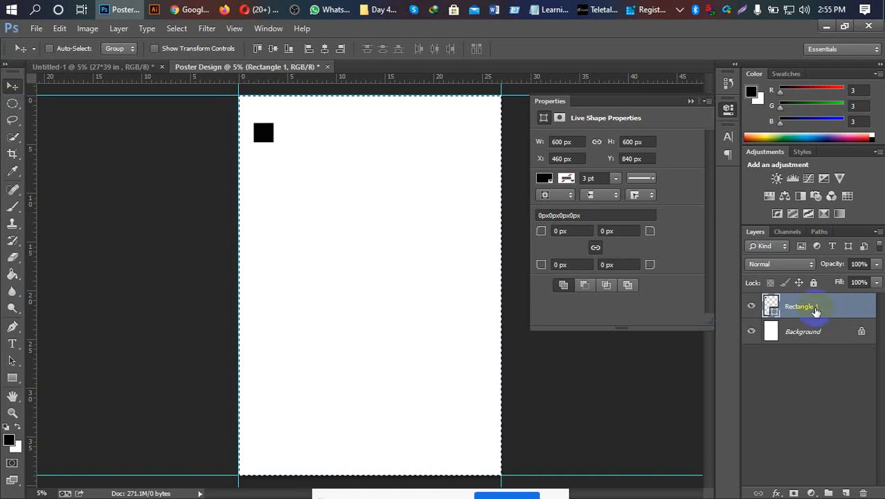
pyautogui.click(258, 48)
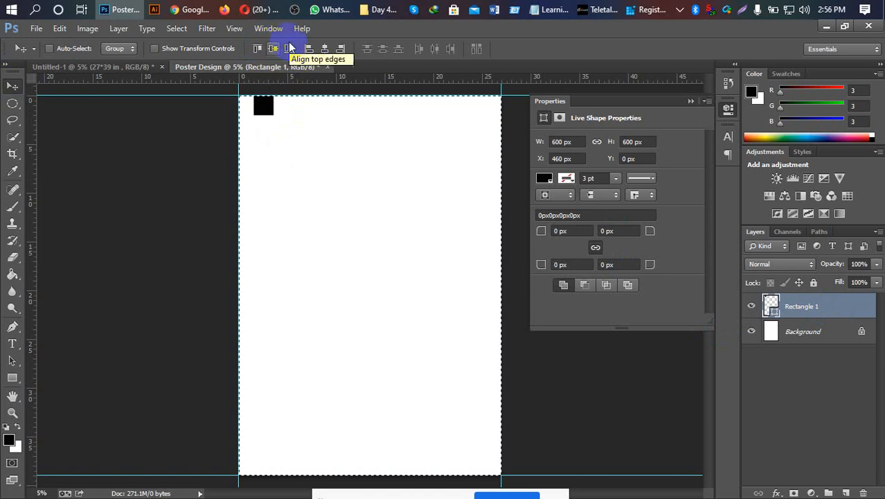
pyautogui.click(272, 49)
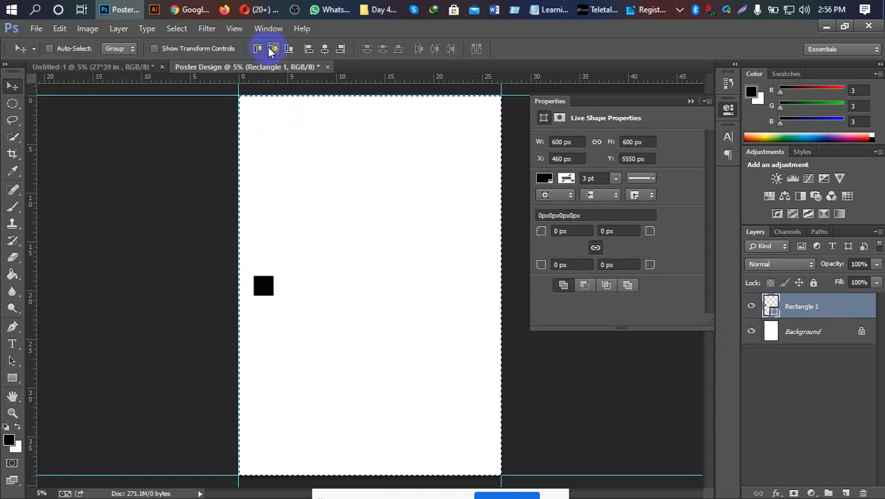
pyautogui.click(290, 50)
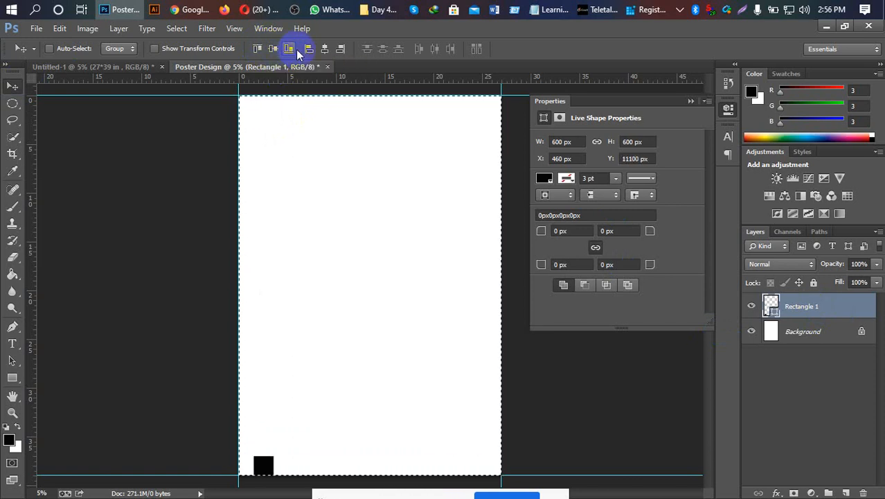
pyautogui.click(309, 50)
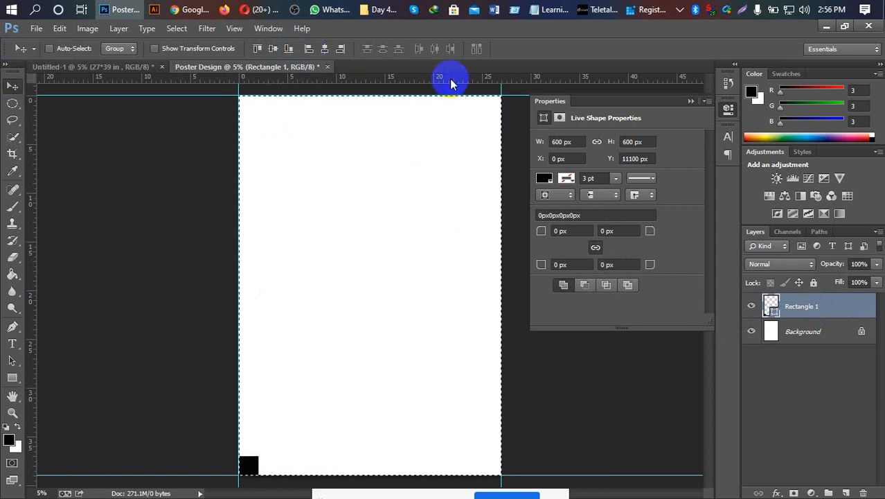
# Step: Add margin guides 2 inches inside all four page edges, aligning the square to the canvas corners as a spacer
pyautogui.moveTo(450, 81); pyautogui.dragTo(442, 457)
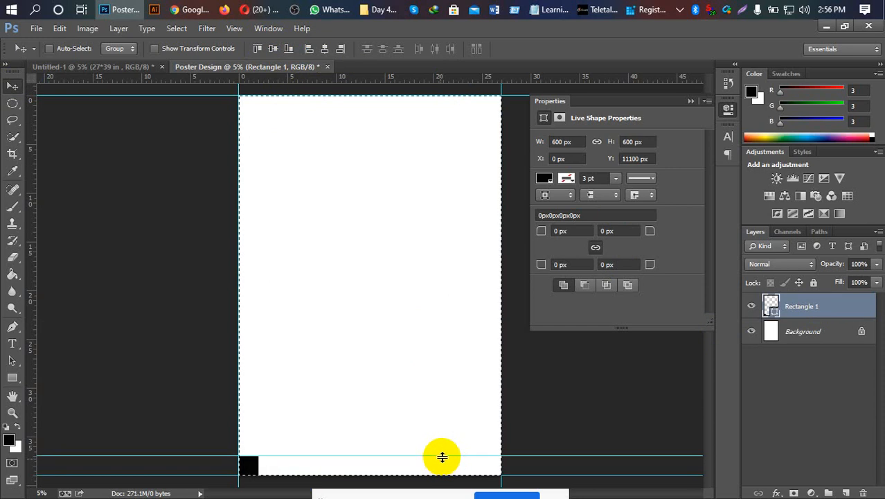
pyautogui.moveTo(30, 239); pyautogui.dragTo(261, 276)
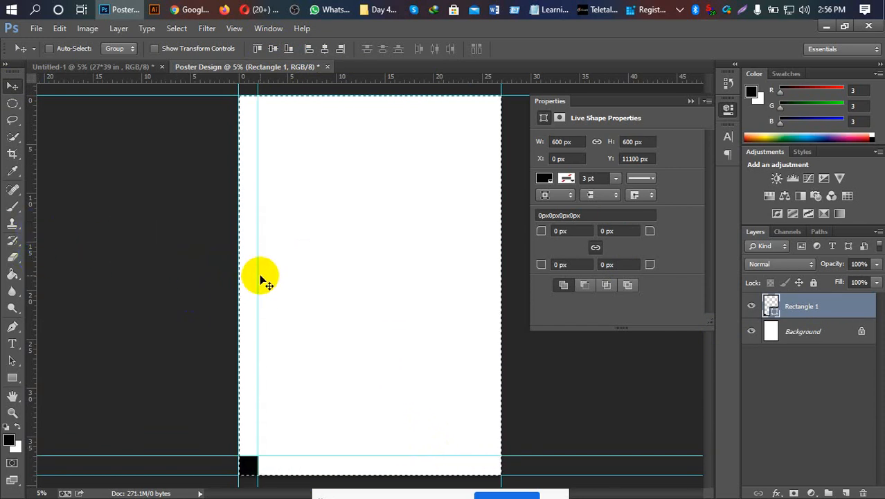
pyautogui.click(324, 49)
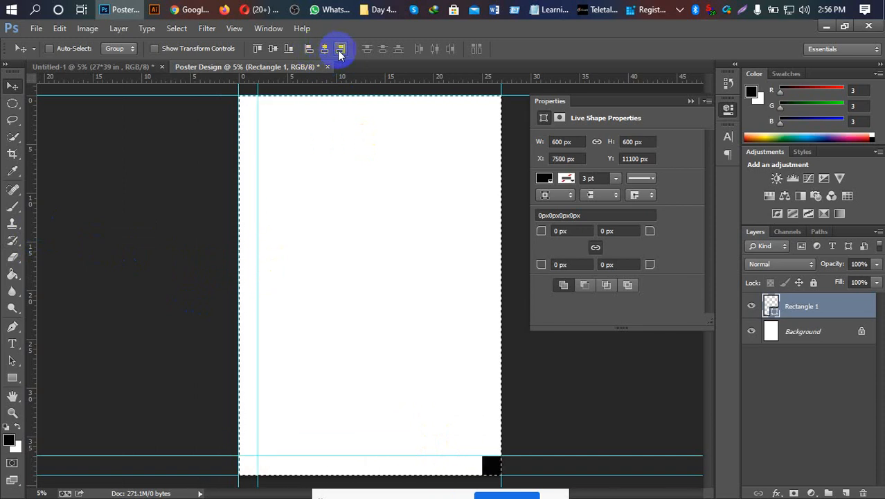
pyautogui.moveTo(32, 197); pyautogui.dragTo(484, 303)
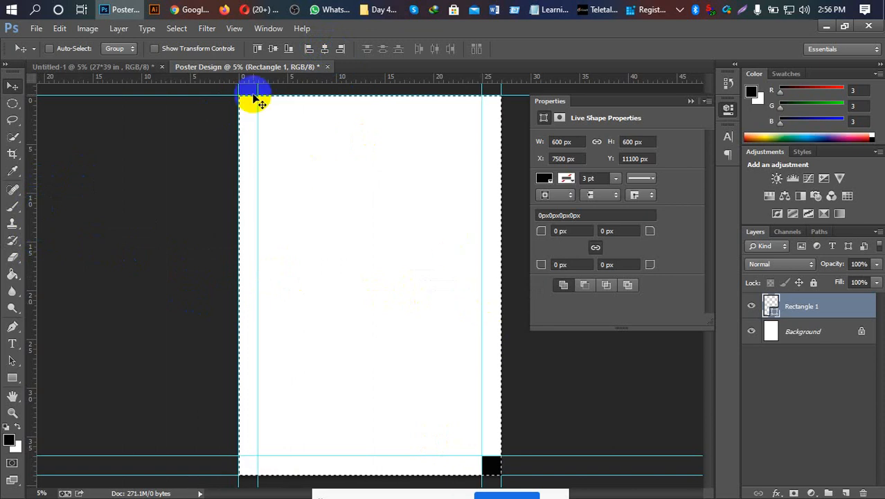
pyautogui.click(257, 50)
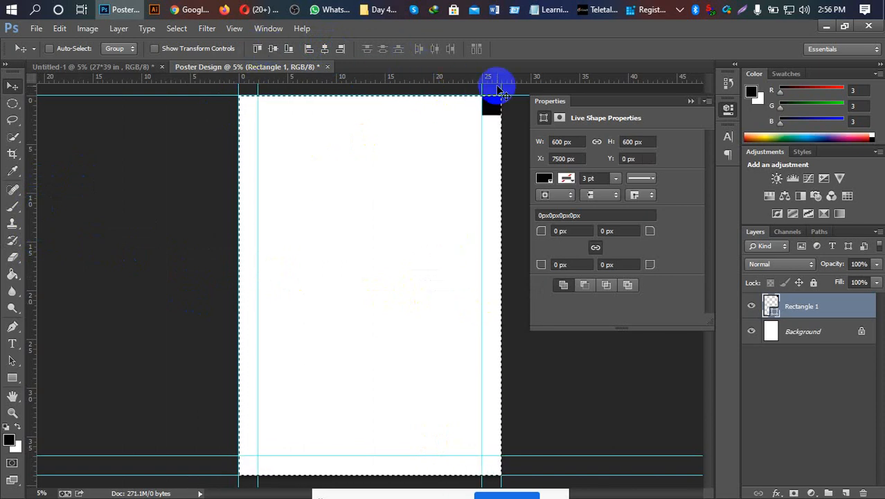
pyautogui.moveTo(213, 83); pyautogui.dragTo(220, 115)
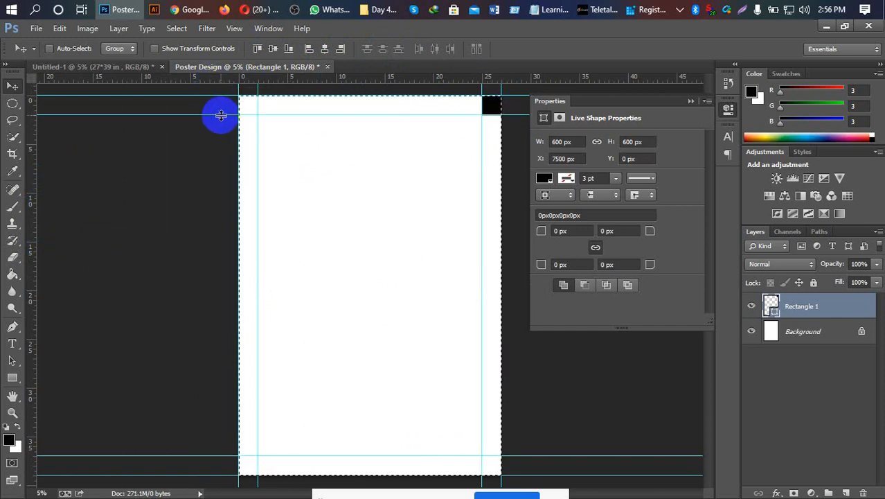
# Step: Align the square back to the canvas's bottom-left corner
pyautogui.click(272, 49)
pyautogui.click(290, 49)
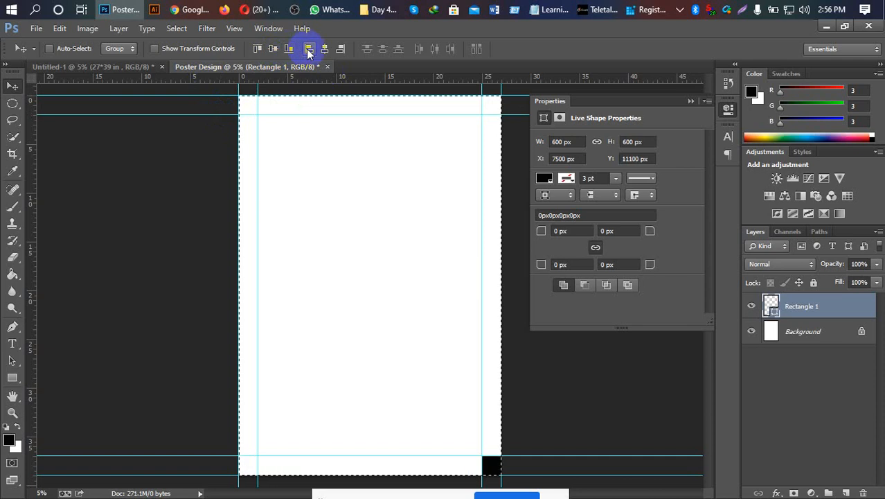
pyautogui.click(308, 49)
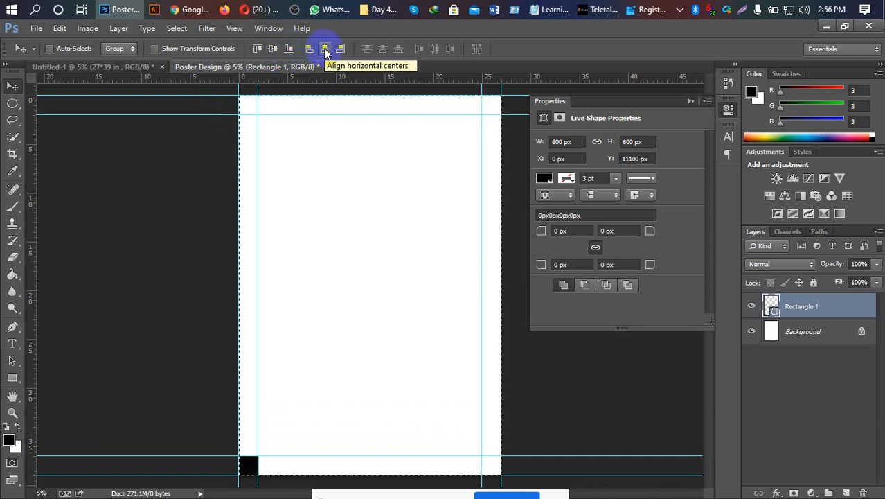
# Step: Deselect the canvas, delete the spacer square's layer and collapse its properties
pyautogui.hotkey('ctrl', 'd')
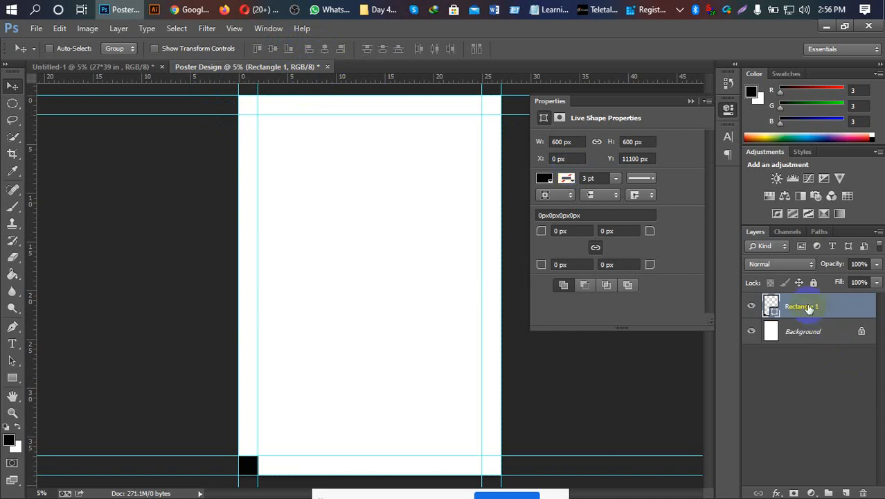
pyautogui.press('Delete')
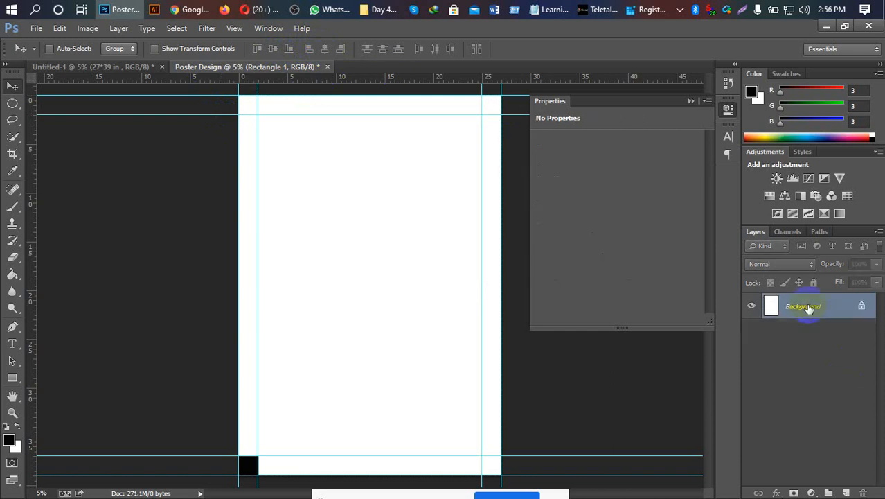
pyautogui.click(689, 102)
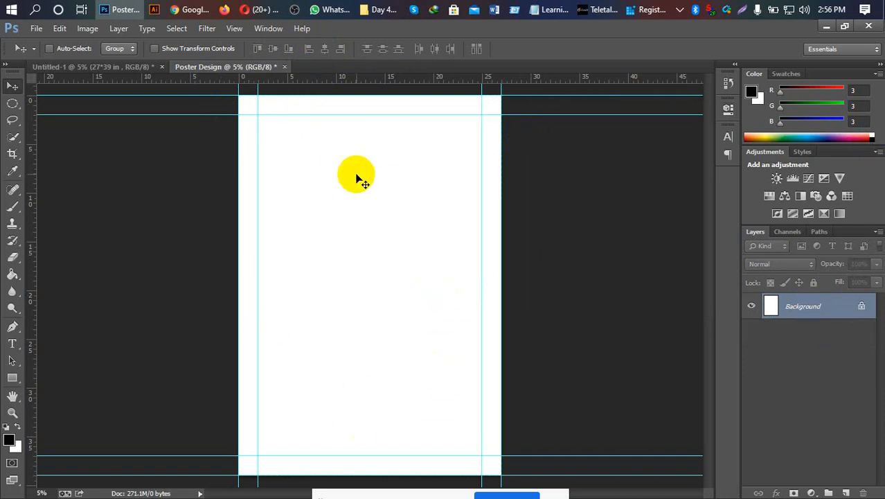
# Step: Switch to the Google Meet call in the browser and look through the list of class participants
pyautogui.moveTo(196, 12)
pyautogui.click(147, 52)
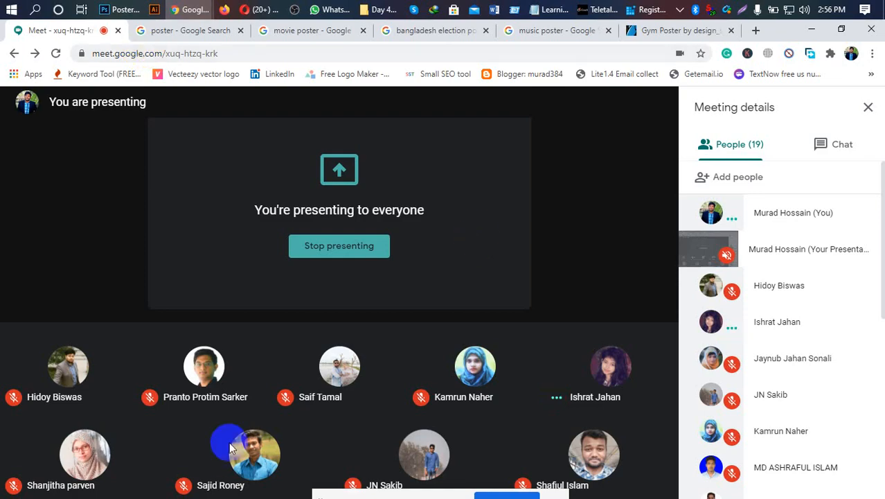
pyautogui.click(466, 441)
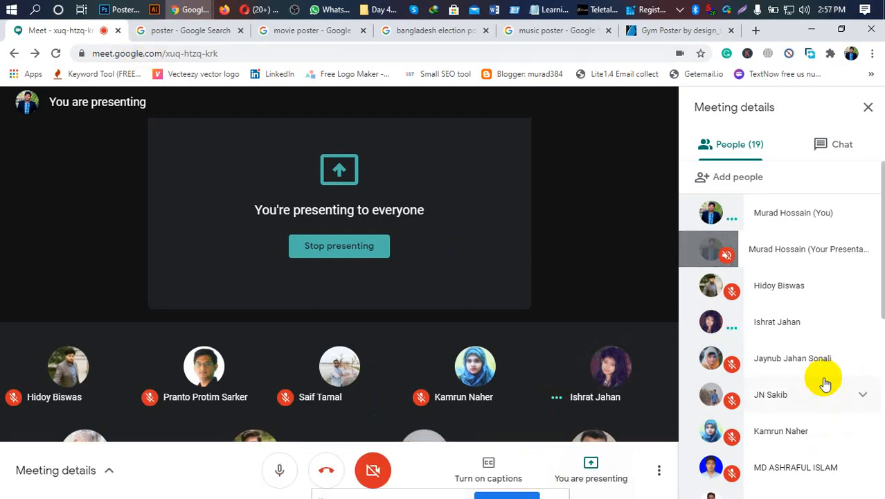
pyautogui.scroll(-1, 825, 383)
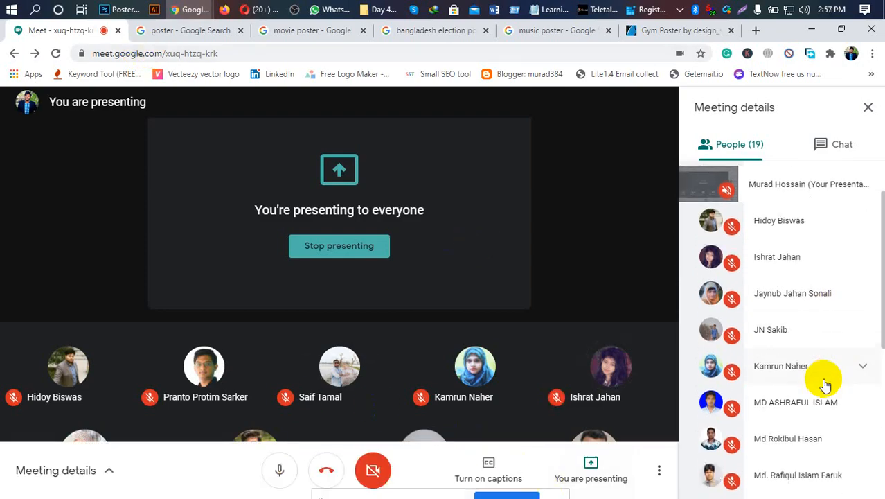
pyautogui.scroll(-1, 824, 383)
pyautogui.scroll(-4, 824, 383)
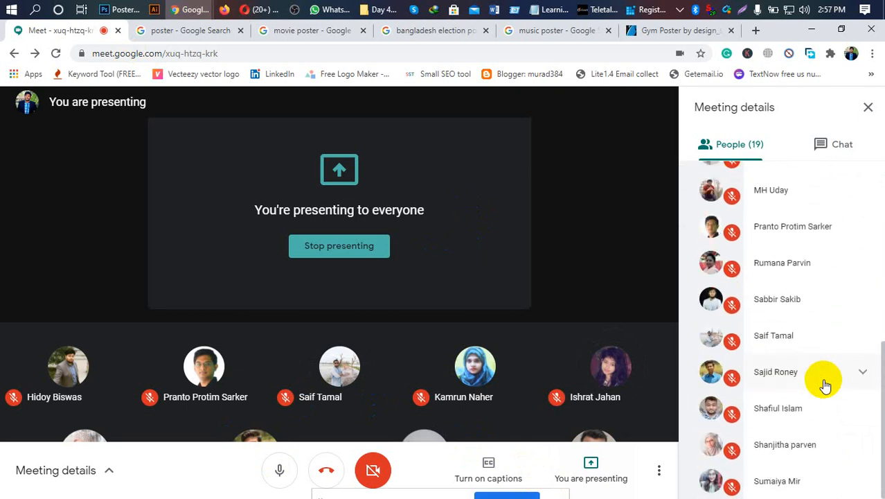
# Step: Switch from the meeting's participant list to the Poster Design document in Photoshop
pyautogui.scroll(6, 825, 383)
pyautogui.scroll(-1, 725, 318)
pyautogui.scroll(1, 725, 318)
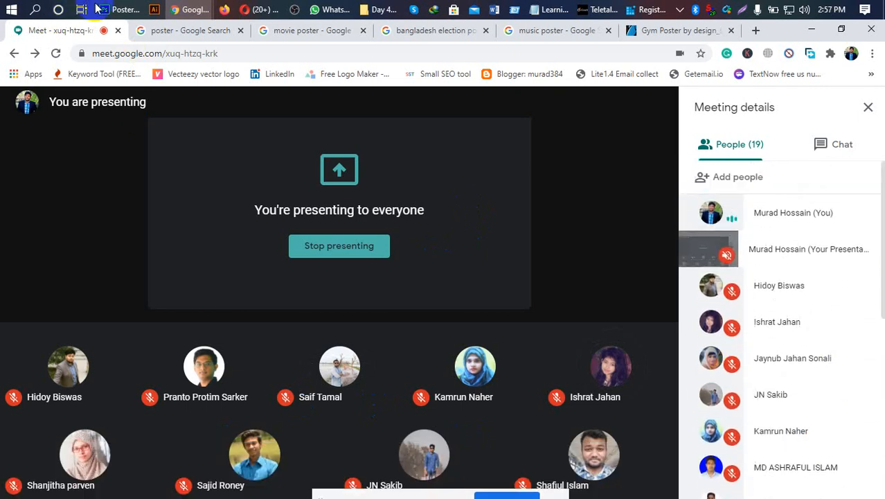
pyautogui.click(110, 9)
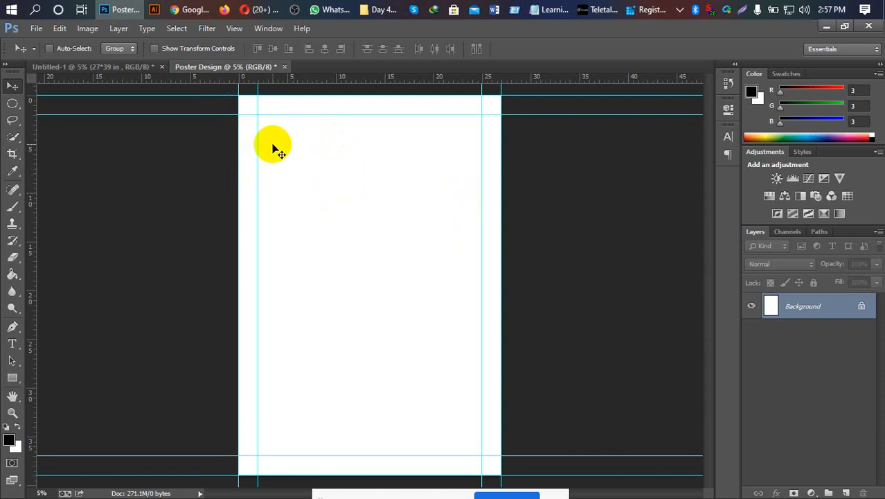
pyautogui.moveTo(256, 188)
pyautogui.mouseDown()
pyautogui.moveTo(198, 152)
pyautogui.moveTo(218, 188)
pyautogui.moveTo(523, 204)
pyautogui.moveTo(504, 207)
pyautogui.moveTo(516, 206)
pyautogui.moveTo(488, 253)
pyautogui.mouseUp()
pyautogui.click(379, 104)
pyautogui.click(393, 476)
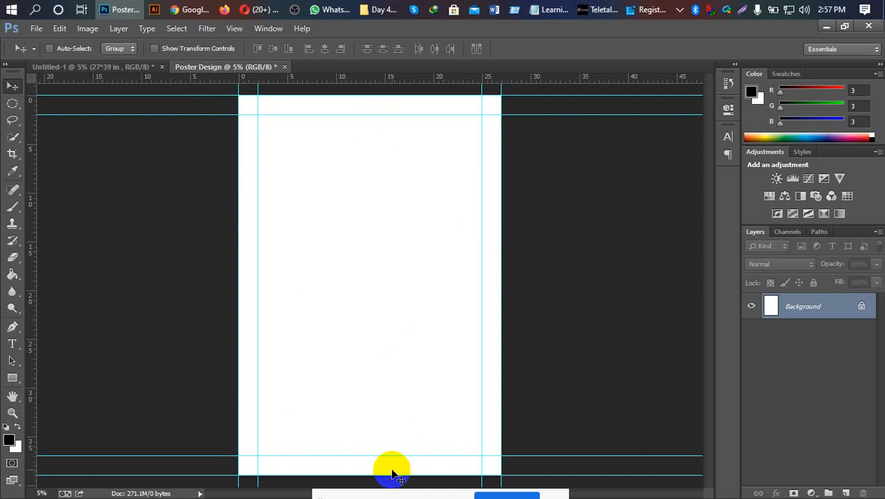
pyautogui.click(619, 356)
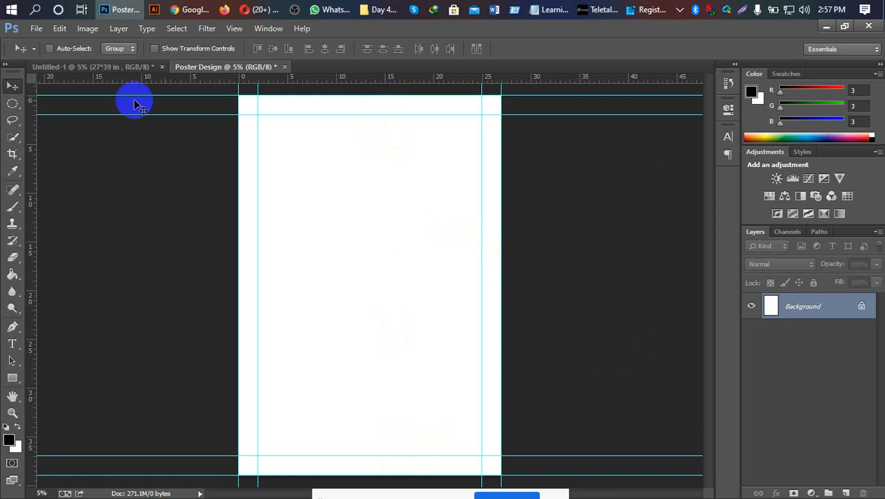
# Step: Extend the poster canvas by 1 inch in width and 1 inch in height, using relative sizing with a white extension color
pyautogui.click(82, 34)
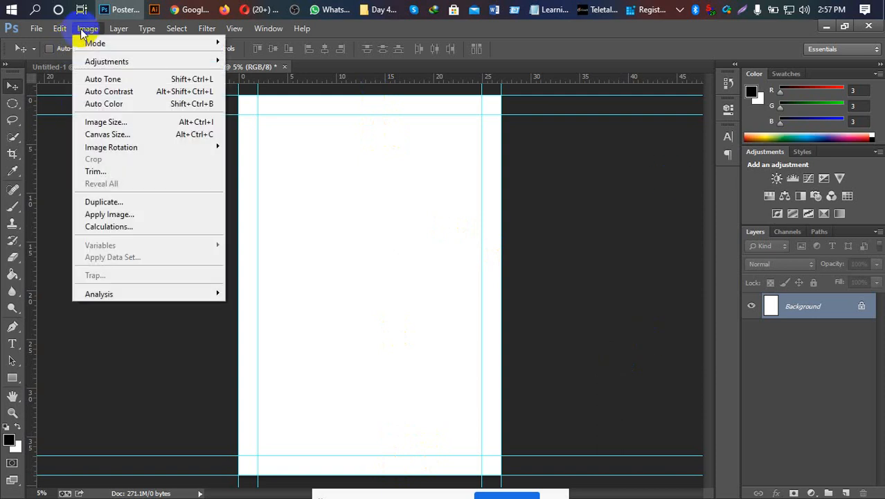
pyautogui.click(129, 135)
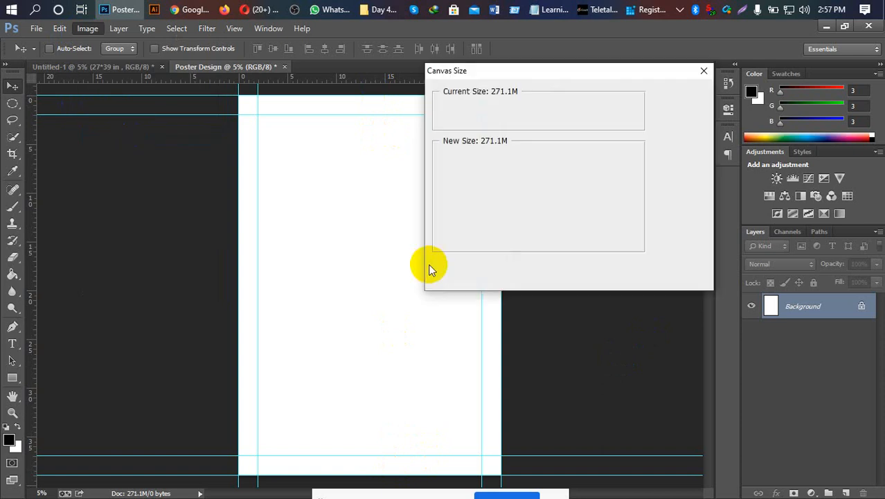
pyautogui.click(521, 193)
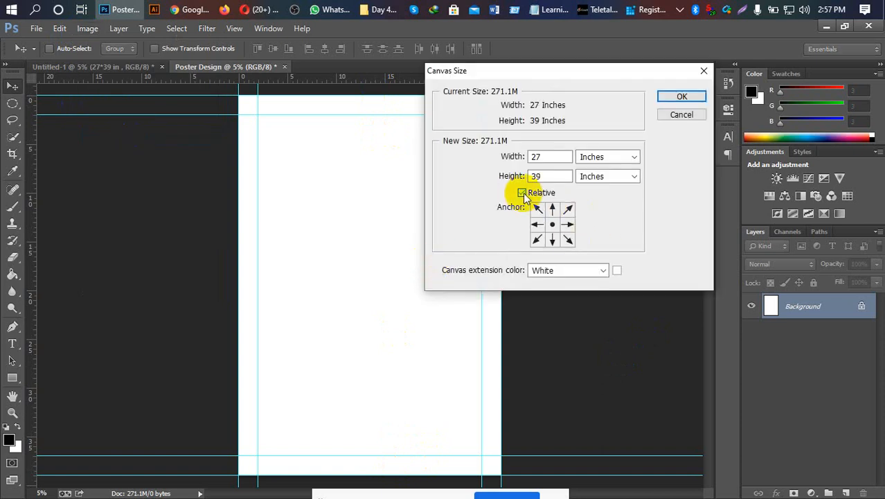
pyautogui.click(522, 193)
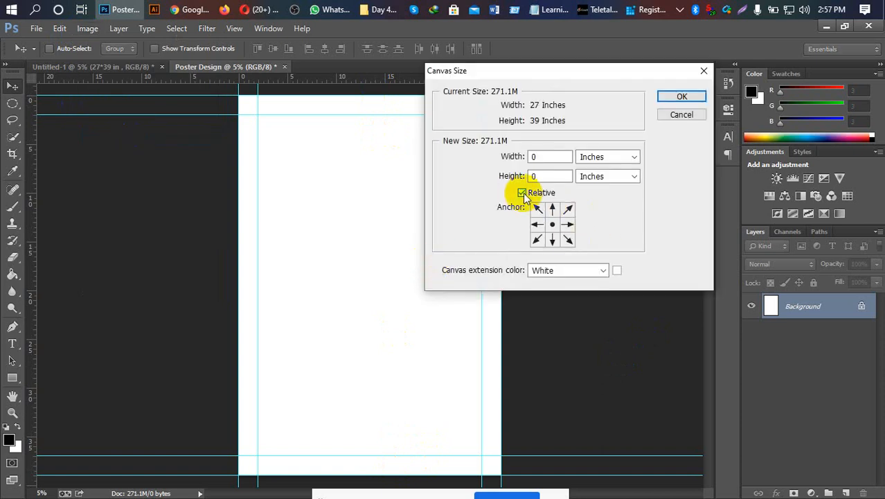
pyautogui.doubleClick(534, 157)
pyautogui.write('1')
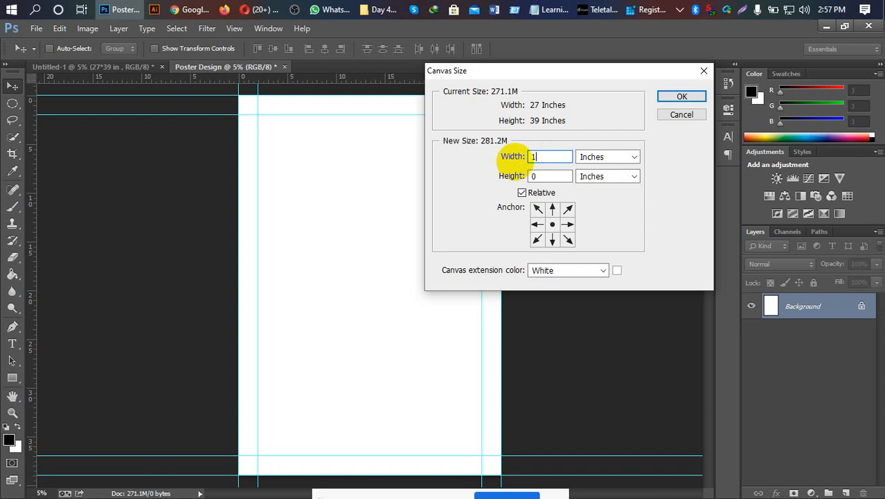
pyautogui.doubleClick(542, 175)
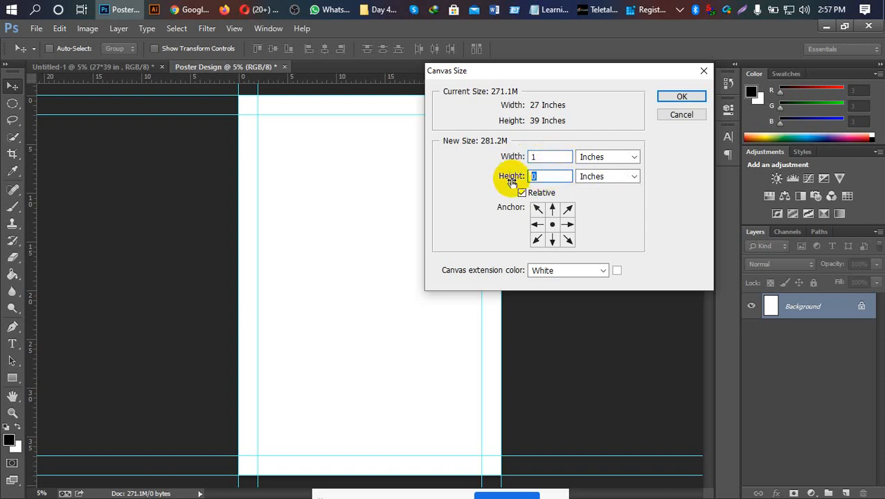
pyautogui.write('1')
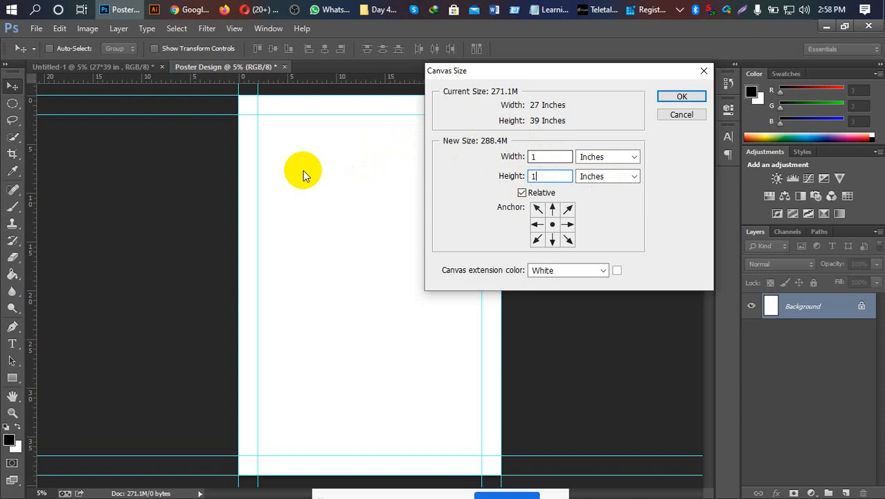
pyautogui.moveTo(566, 74); pyautogui.dragTo(669, 83)
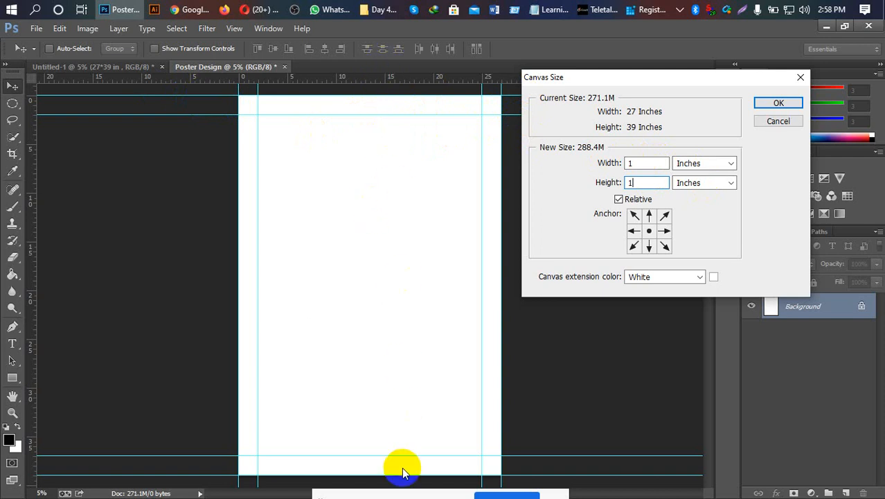
pyautogui.click(775, 104)
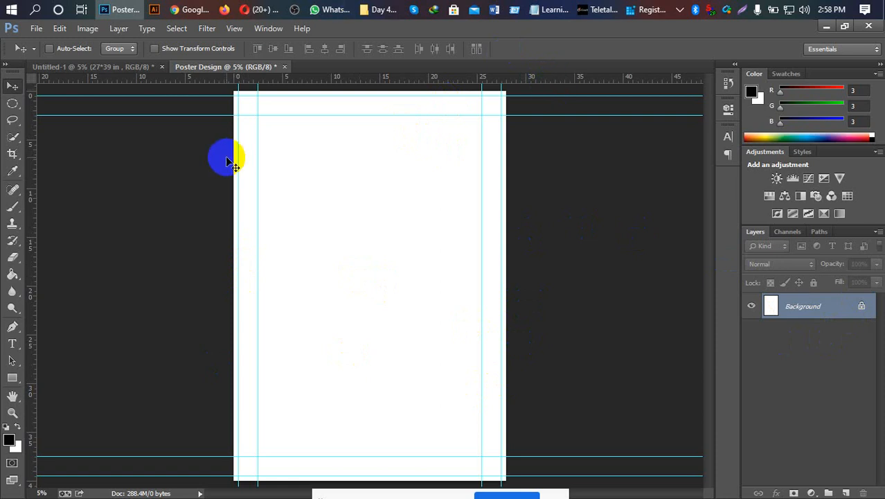
# Step: Close the Untitled-1 document with the poster size notes without saving its changes
pyautogui.click(506, 168)
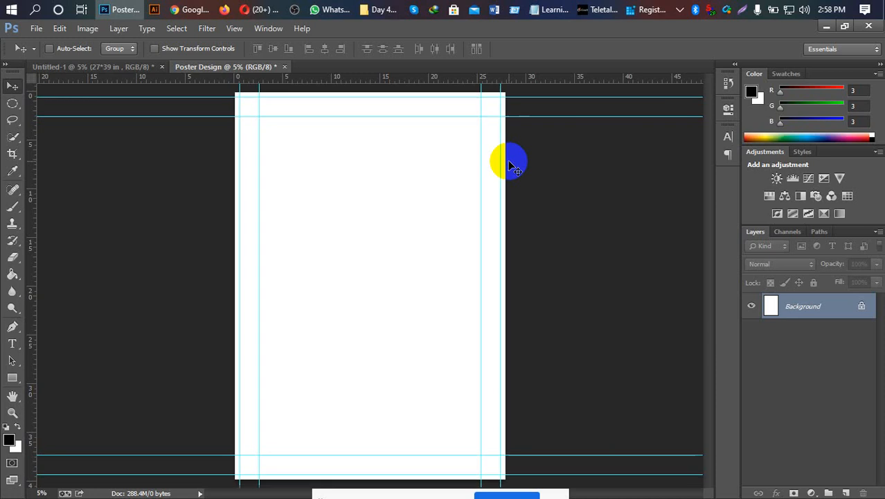
pyautogui.hotkey('ctrl', '-')
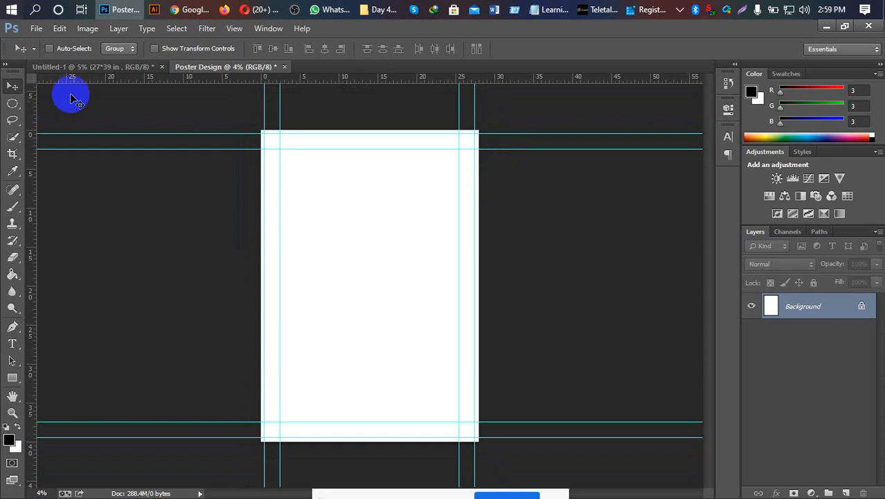
pyautogui.click(105, 67)
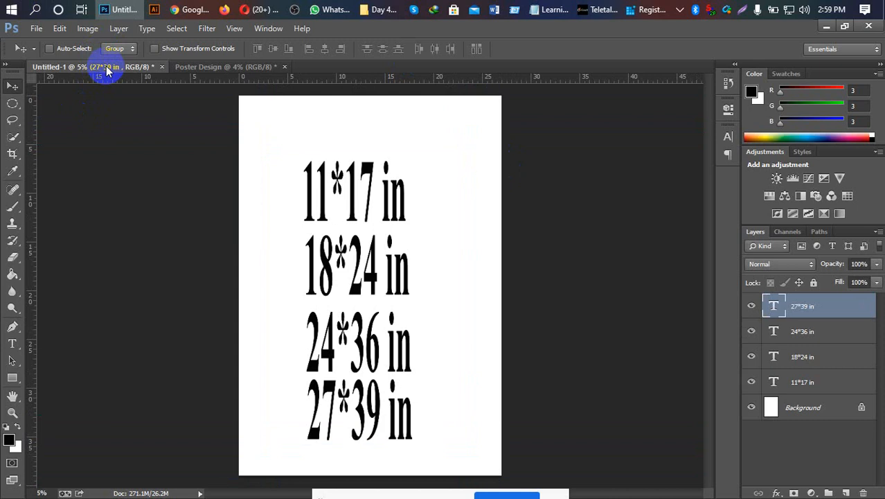
pyautogui.click(162, 68)
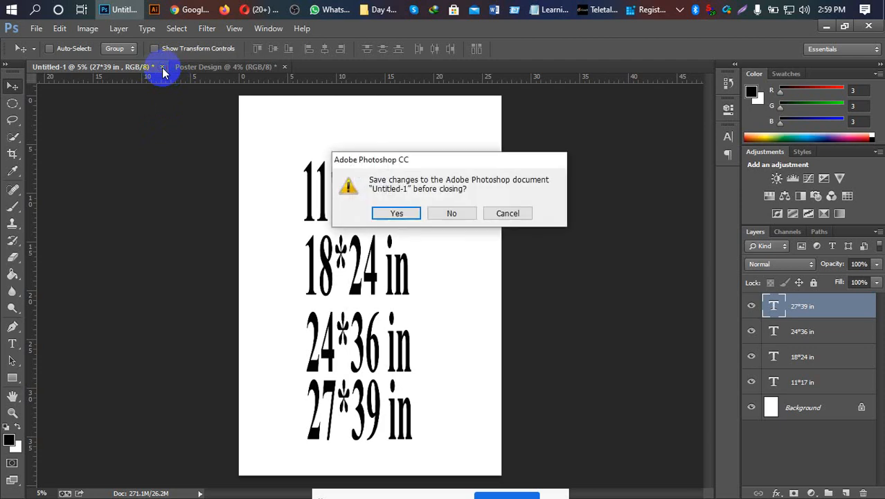
pyautogui.click(442, 215)
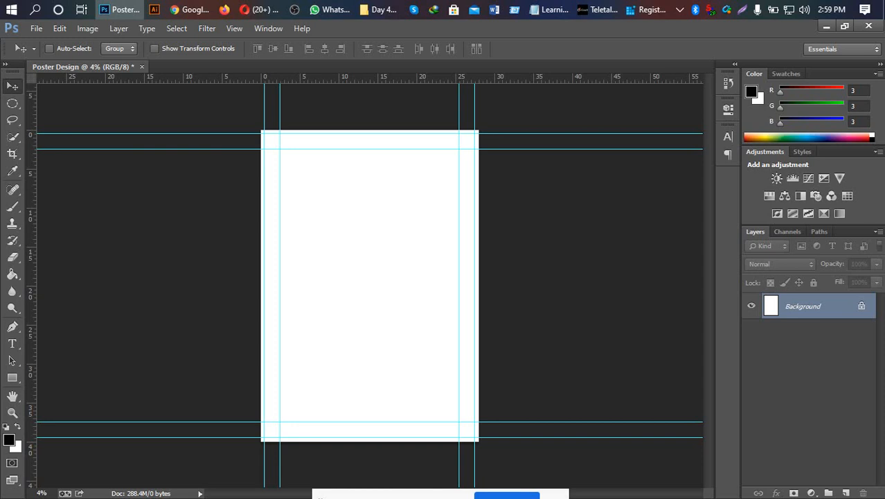
# Step: Add a Solid Color fill layer in dark green #163a2b above the poster's background
pyautogui.click(811, 492)
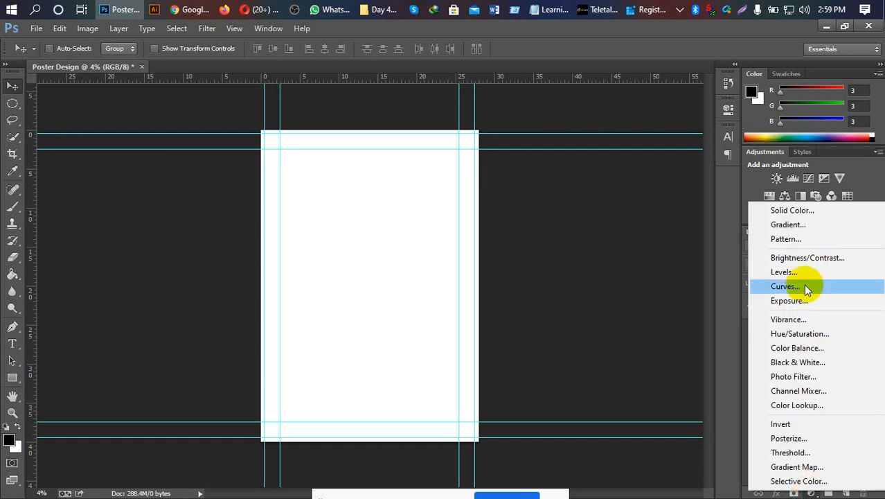
pyautogui.click(773, 213)
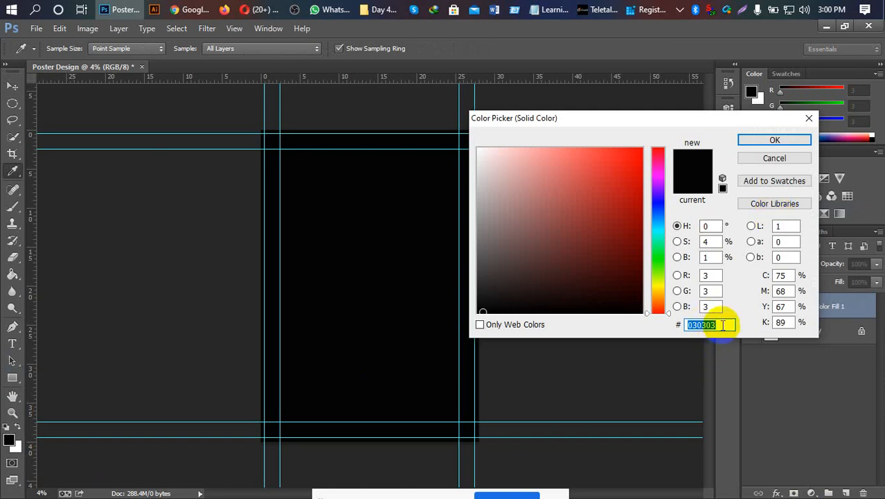
pyautogui.moveTo(654, 120); pyautogui.dragTo(662, 115)
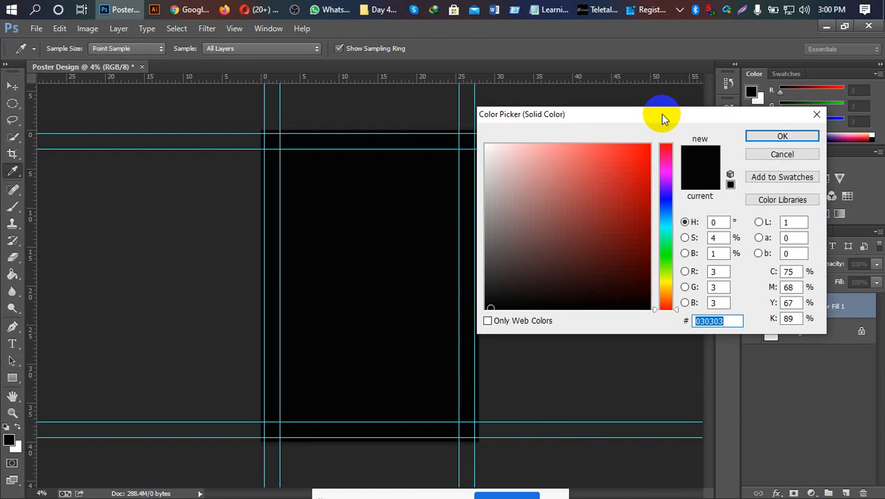
pyautogui.write('1')
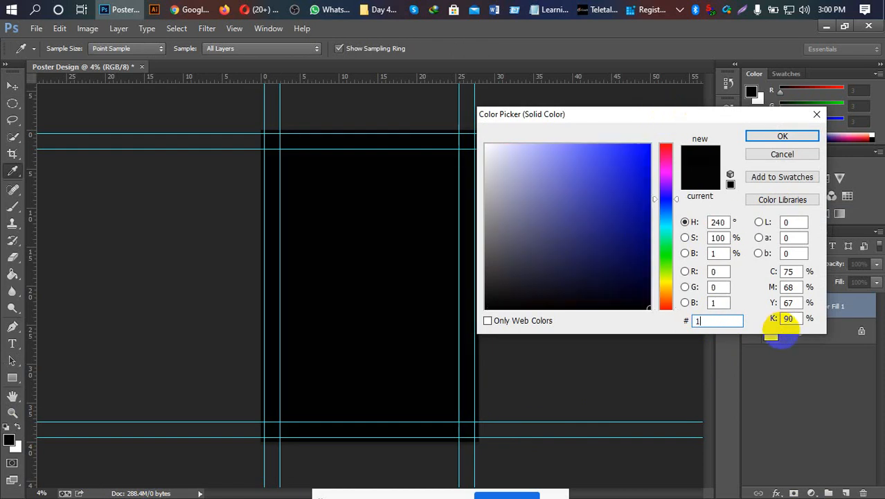
pyautogui.write('6')
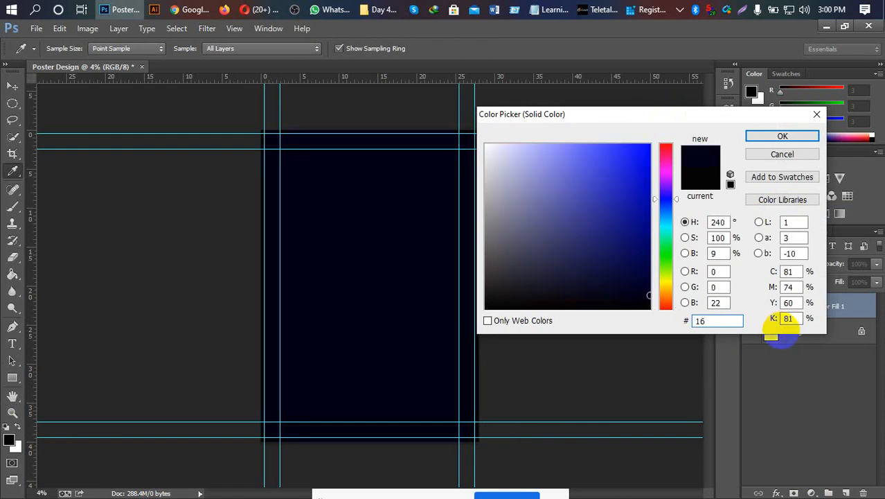
pyautogui.write('3')
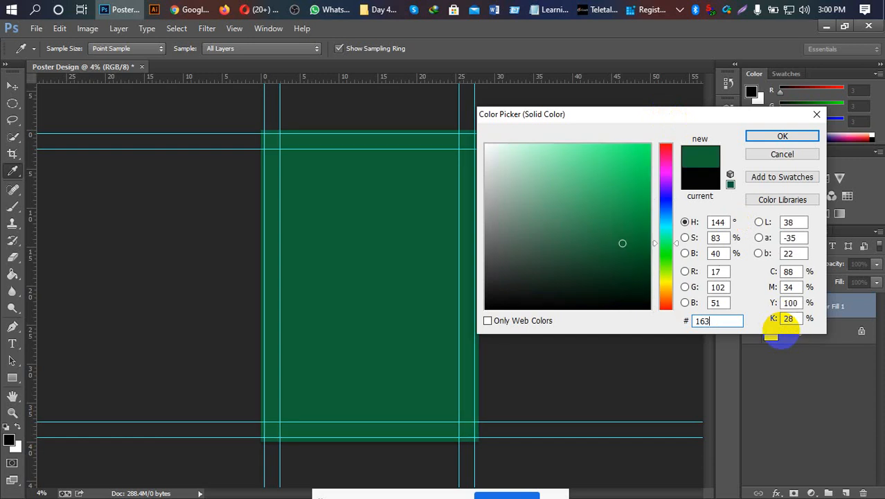
pyautogui.write('a')
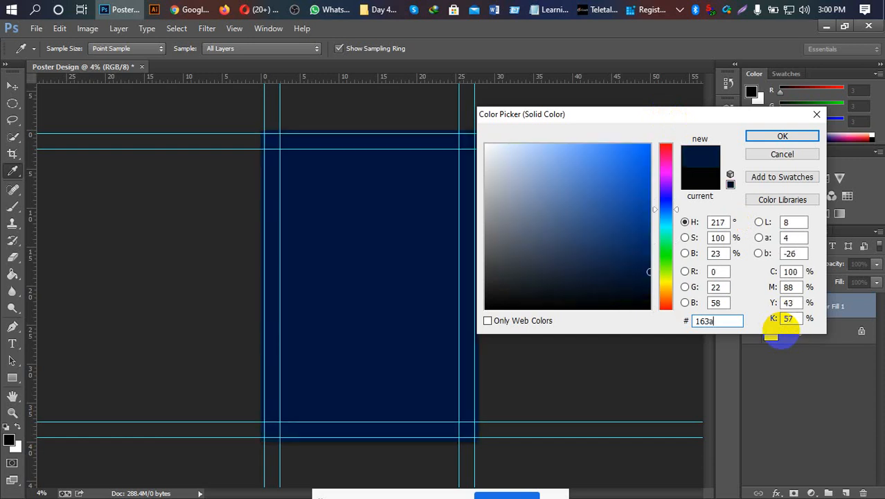
pyautogui.write('2b')
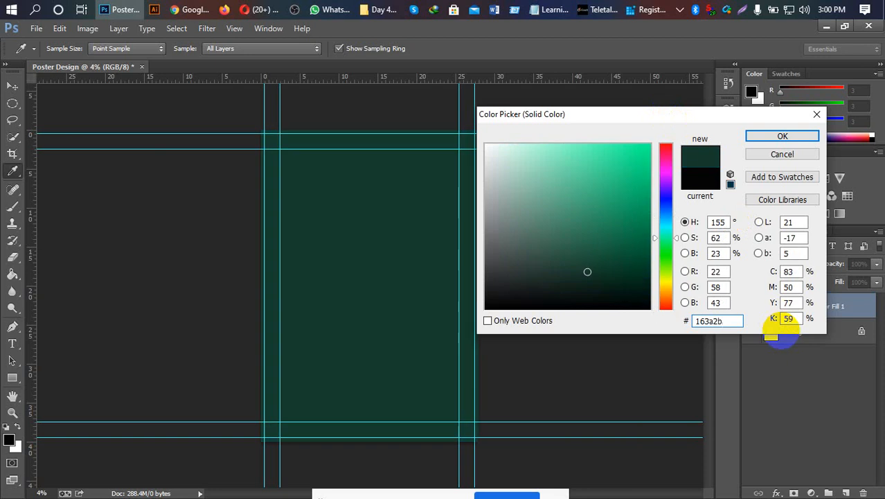
pyautogui.click(762, 138)
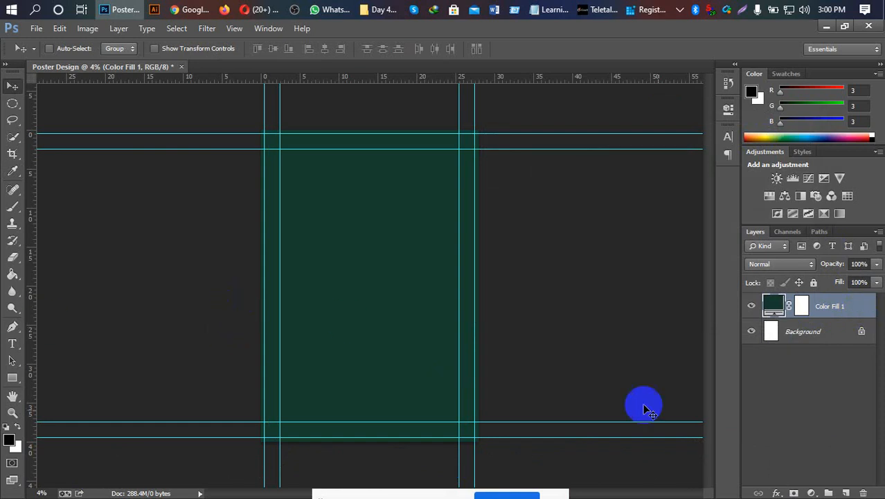
# Step: Lock all properties of the green color fill layer
pyautogui.click(814, 305)
pyautogui.click(814, 284)
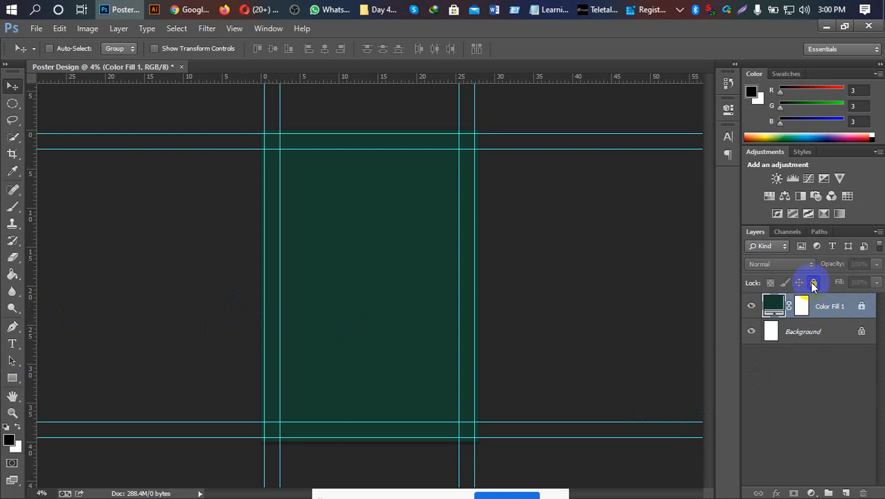
pyautogui.click(841, 306)
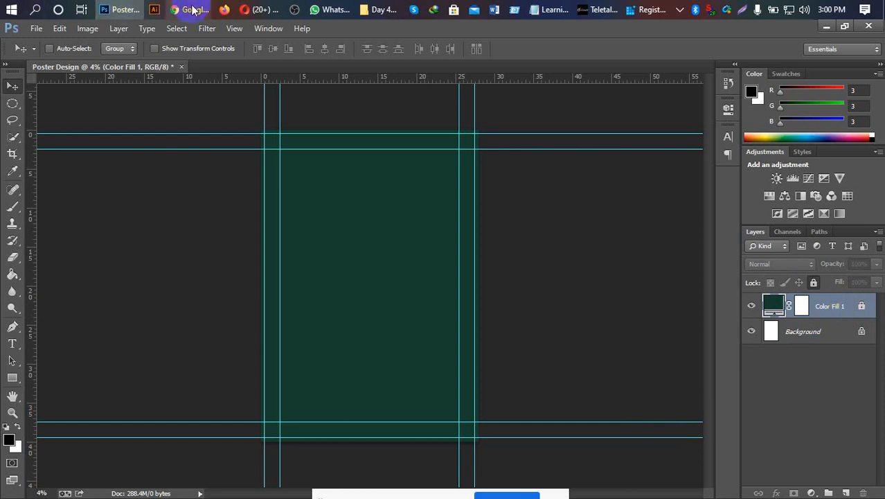
# Step: Check the participant list in the Google Meet call and return to the poster in Photoshop
pyautogui.moveTo(183, 9)
pyautogui.click(109, 74)
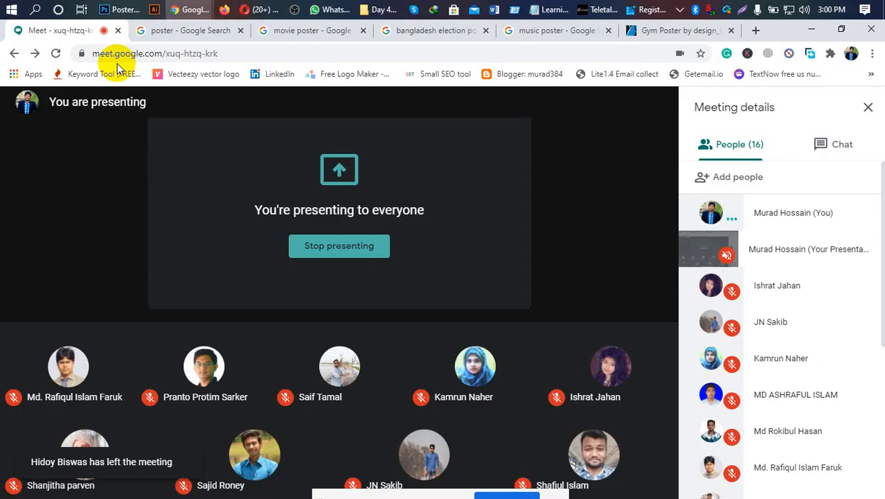
pyautogui.scroll(-4, 814, 295)
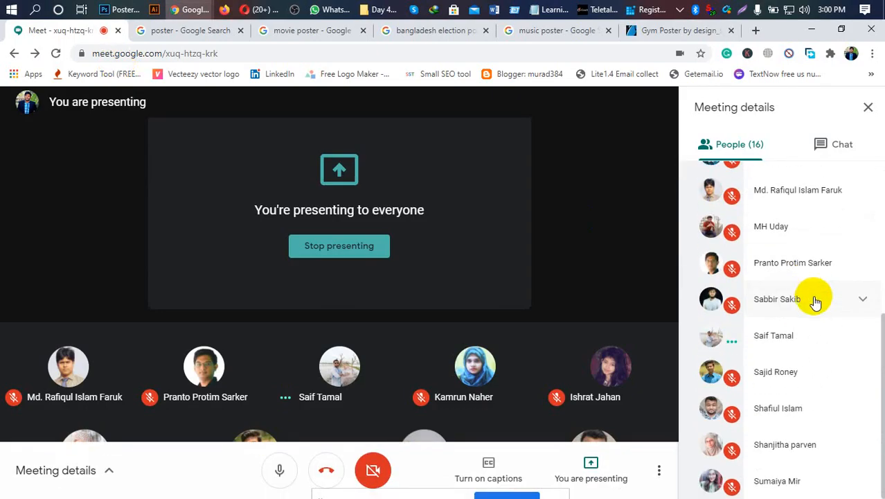
pyautogui.scroll(5, 815, 302)
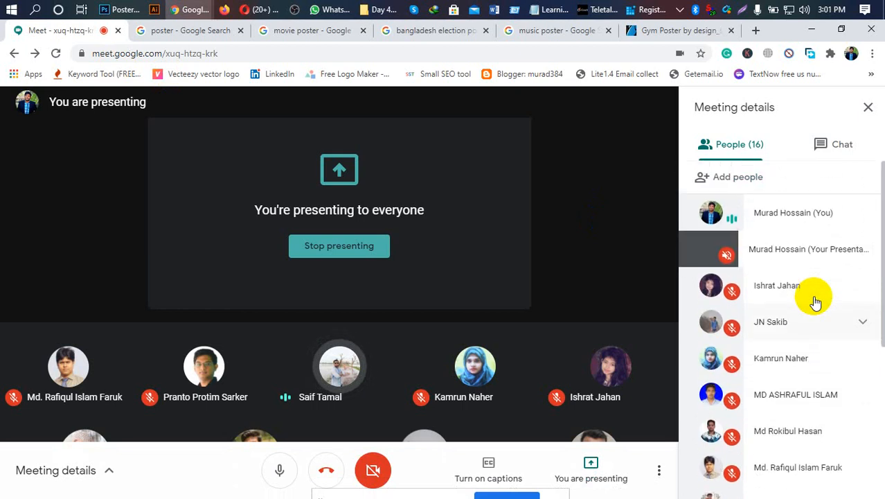
pyautogui.scroll(-3, 815, 301)
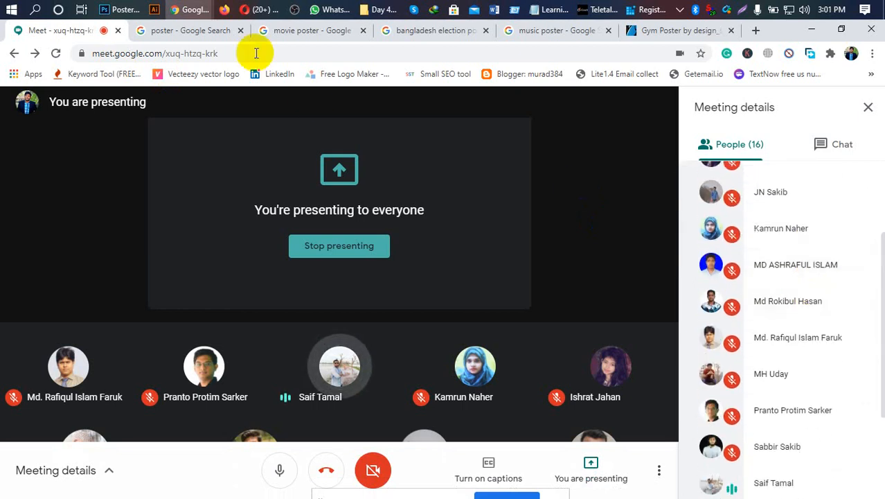
pyautogui.click(119, 6)
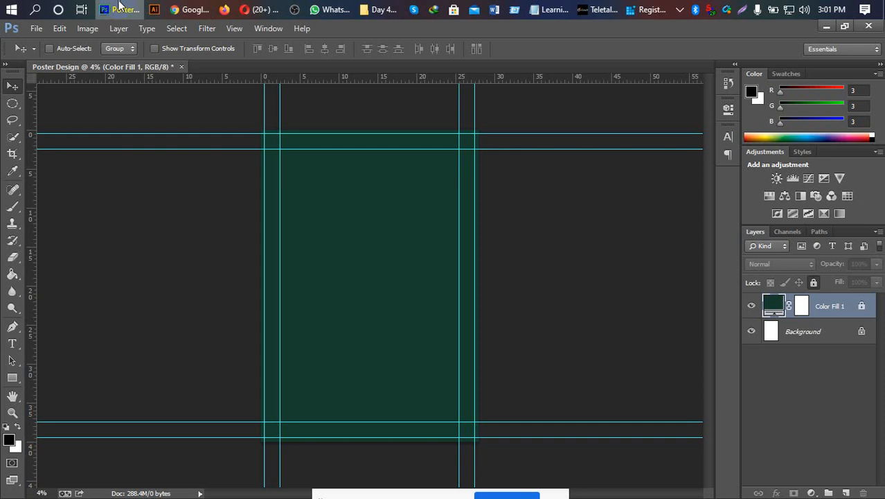
pyautogui.click(234, 97)
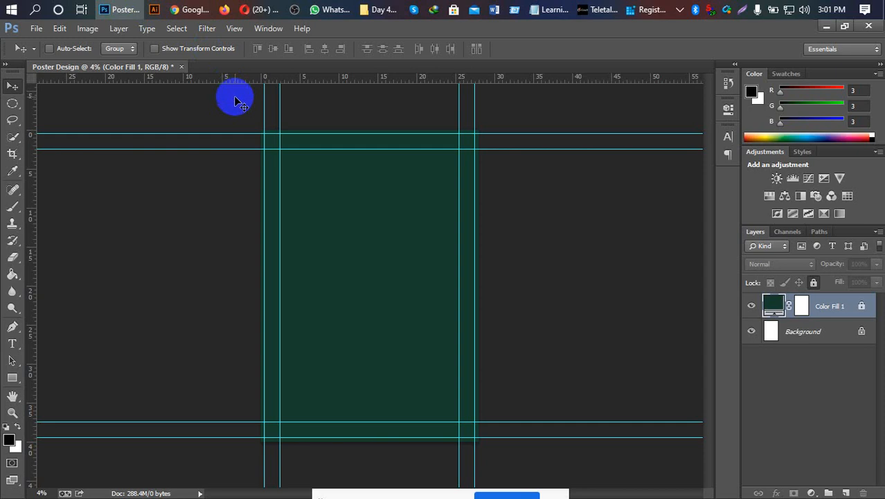
# Step: Try to move the locked green color fill layer off the poster with the Move tool
pyautogui.click(11, 86)
pyautogui.moveTo(288, 243); pyautogui.dragTo(555, 180)
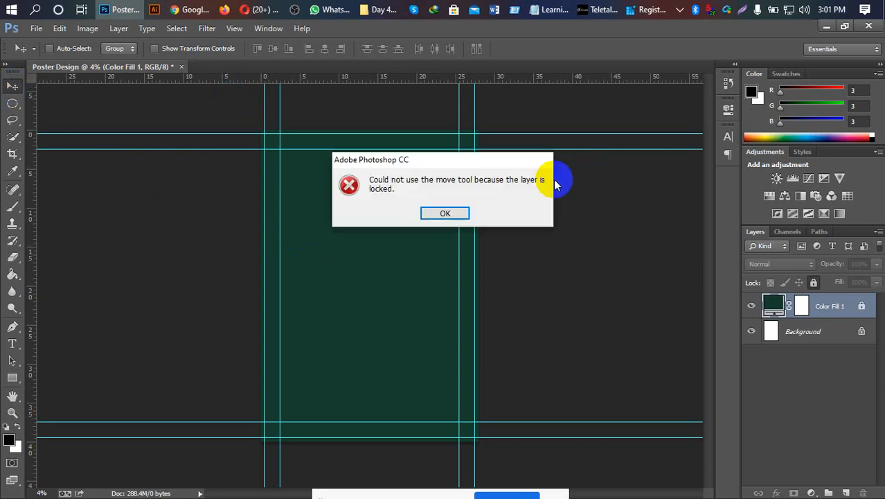
pyautogui.click(387, 171)
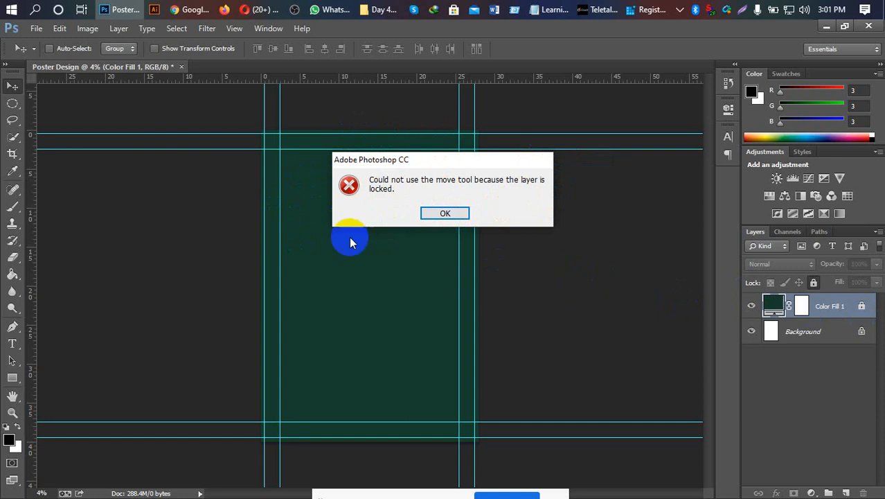
pyautogui.click(446, 213)
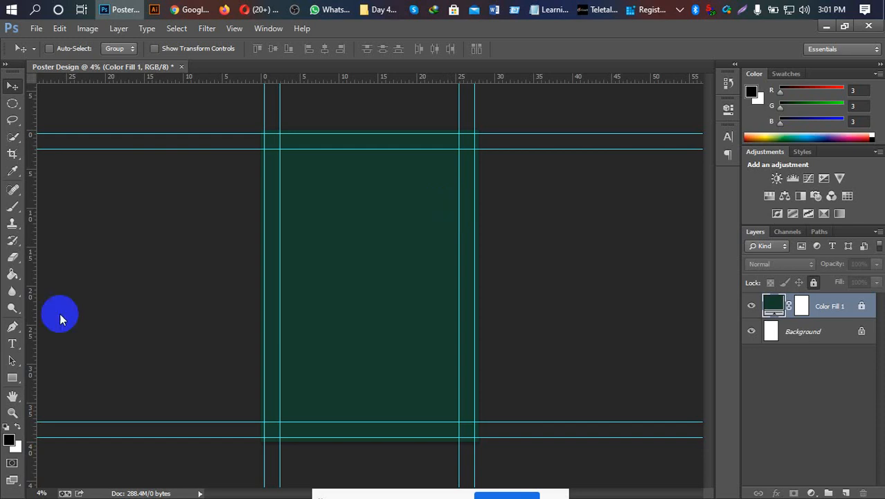
# Step: Switch to Chrome and close the five poster reference tabs, keeping only the Google Meet tab open
pyautogui.moveTo(192, 12)
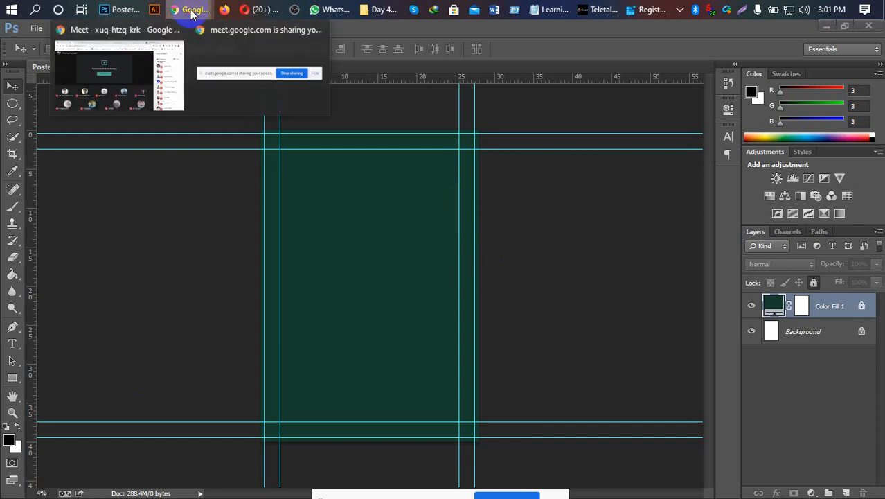
pyautogui.click(142, 63)
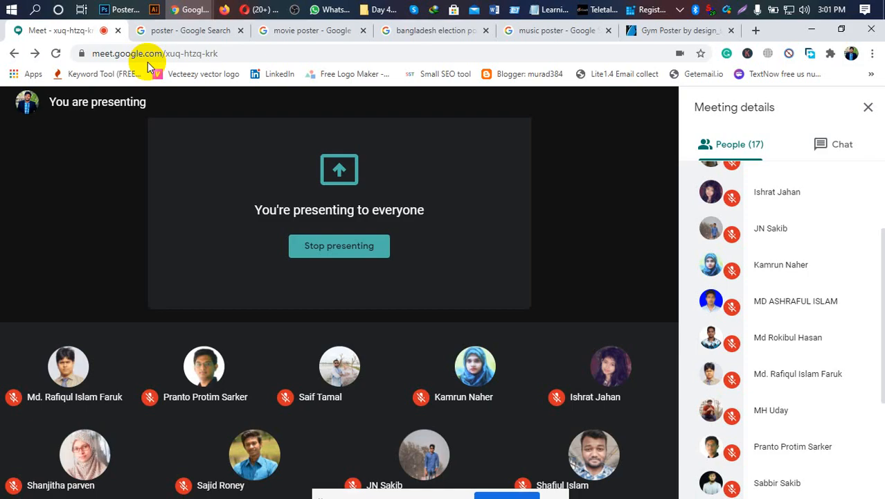
pyautogui.click(238, 31)
pyautogui.click(239, 32)
pyautogui.click(239, 32)
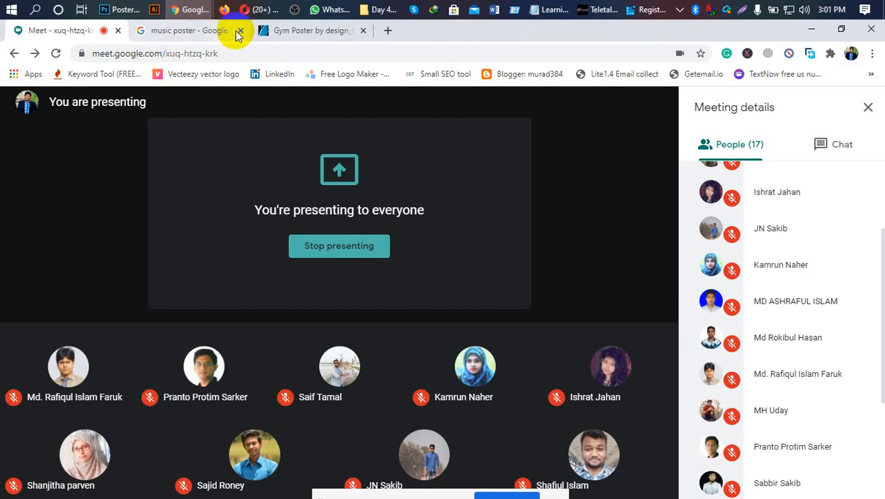
pyautogui.click(238, 31)
pyautogui.click(236, 31)
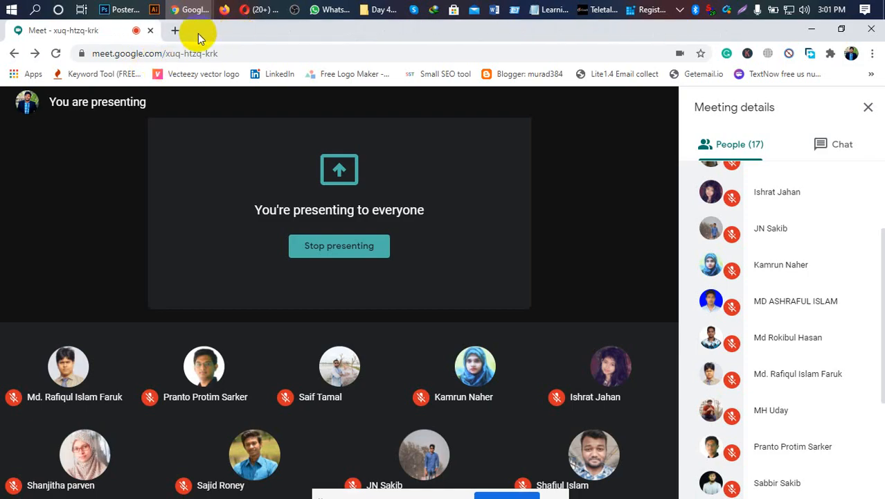
# Step: Search Google for "Corona png images" in a new browser tab
pyautogui.click(174, 30)
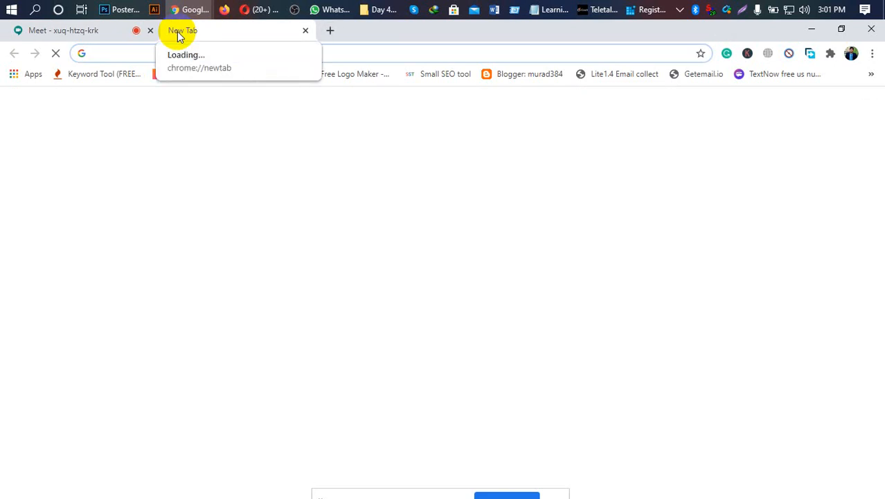
pyautogui.write('co')
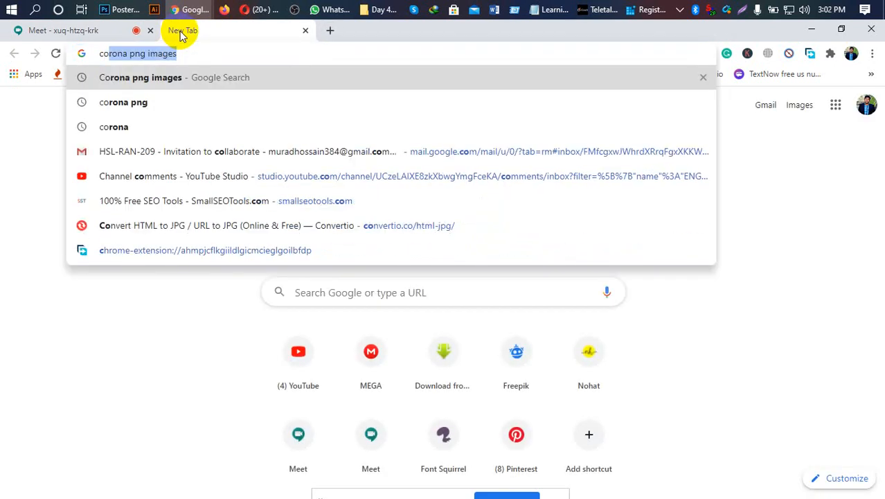
pyautogui.write('rona')
pyautogui.press('BackSpace')
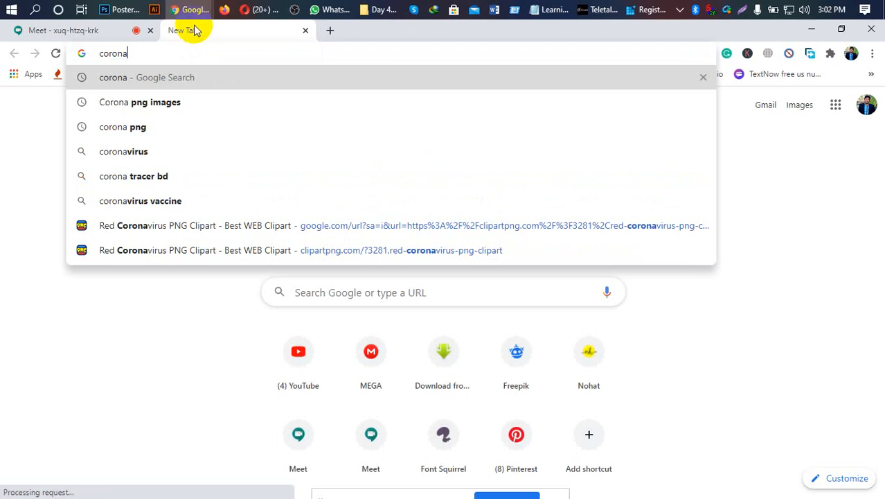
pyautogui.click(179, 99)
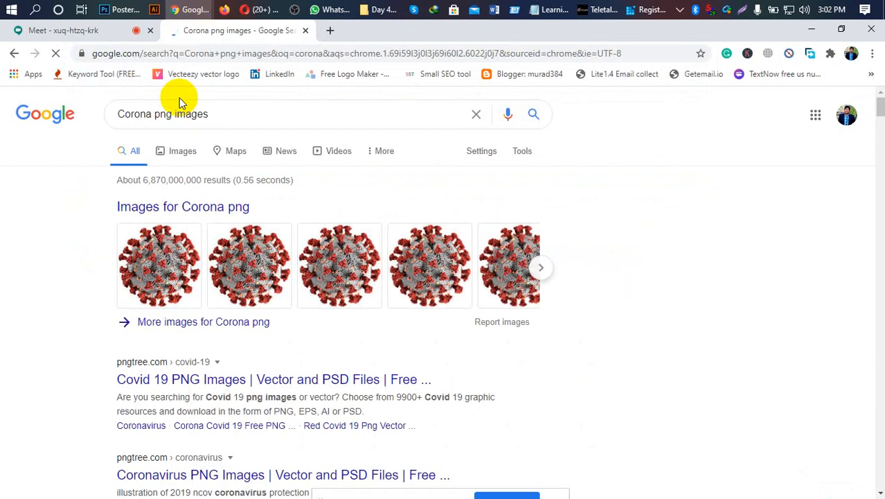
# Step: Admit the waiting participant to the Google Meet call and return to the Corona png search results
pyautogui.click(84, 32)
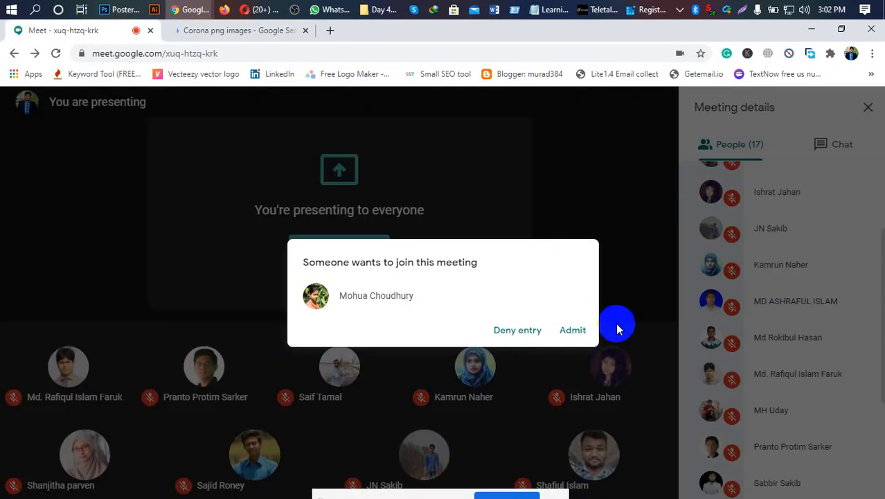
pyautogui.click(572, 330)
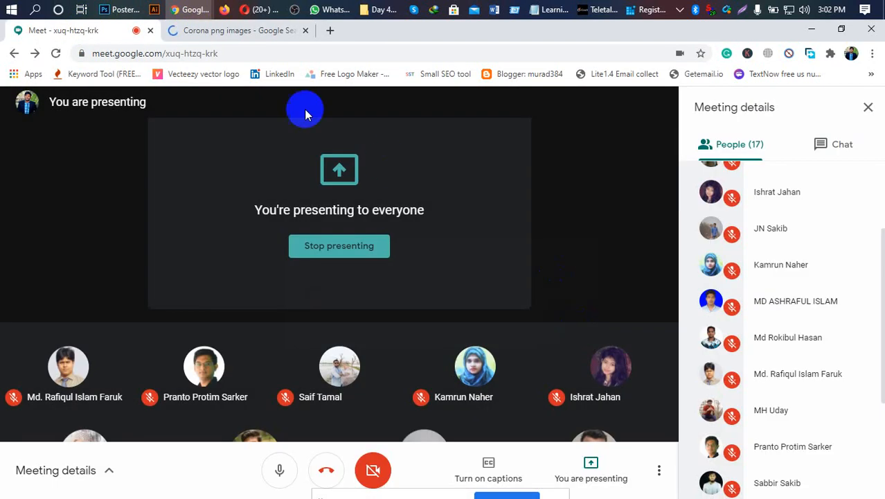
pyautogui.click(251, 30)
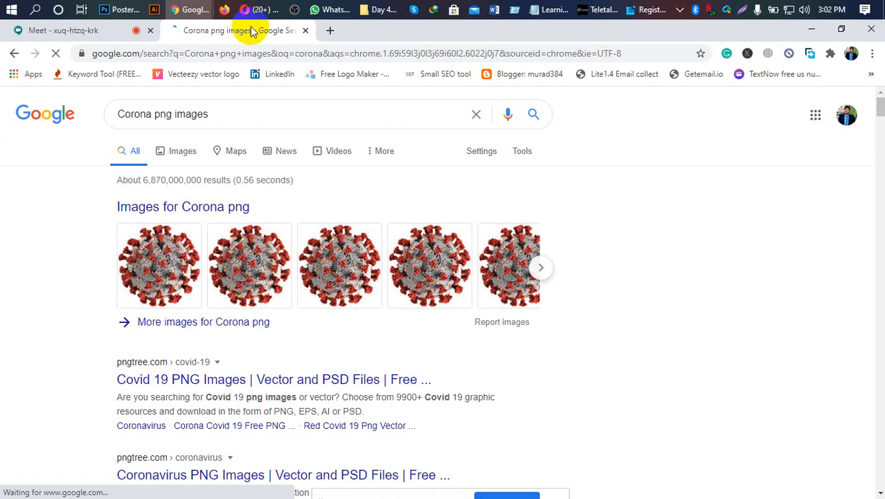
# Step: Browse the image results for Corona png images and open the Red Coronavirus PNG Clipart page on clipartpng.com
pyautogui.click(180, 154)
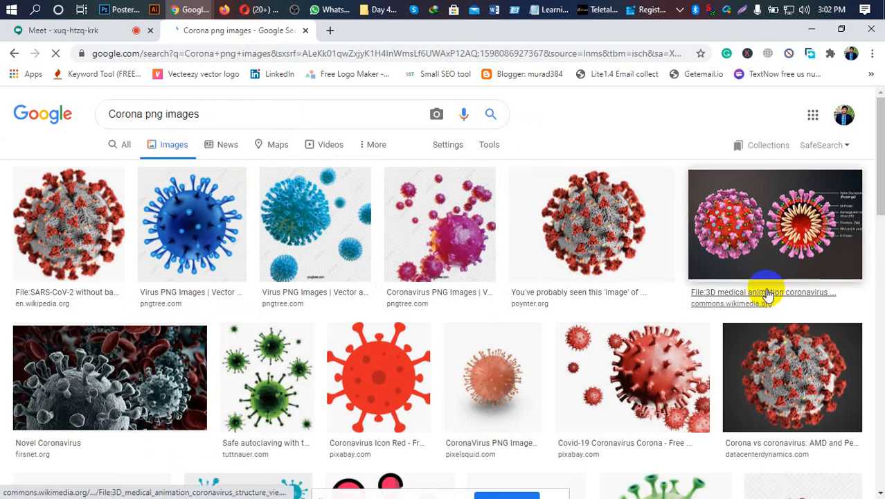
pyautogui.scroll(-4, 768, 294)
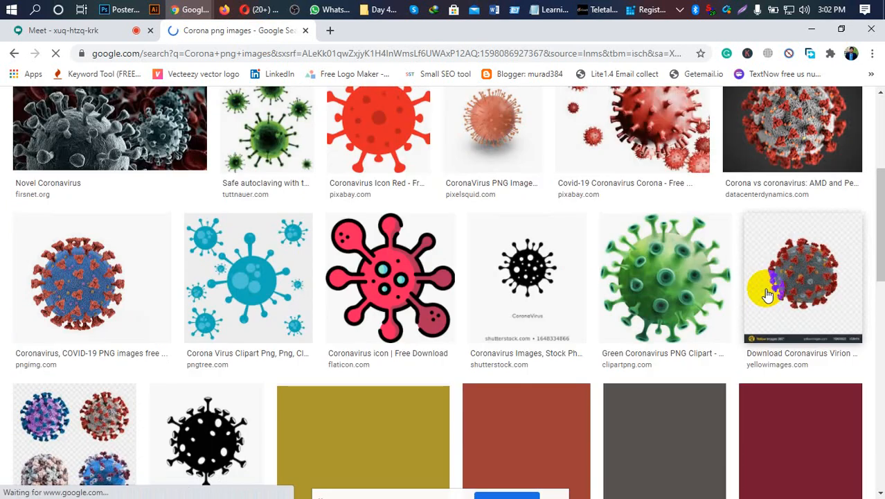
pyautogui.scroll(-4, 768, 295)
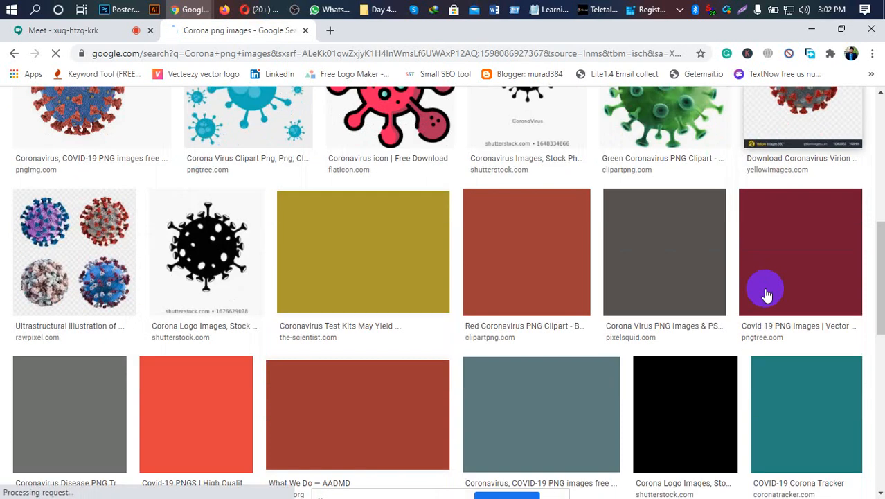
pyautogui.scroll(-3, 768, 295)
pyautogui.scroll(4, 767, 295)
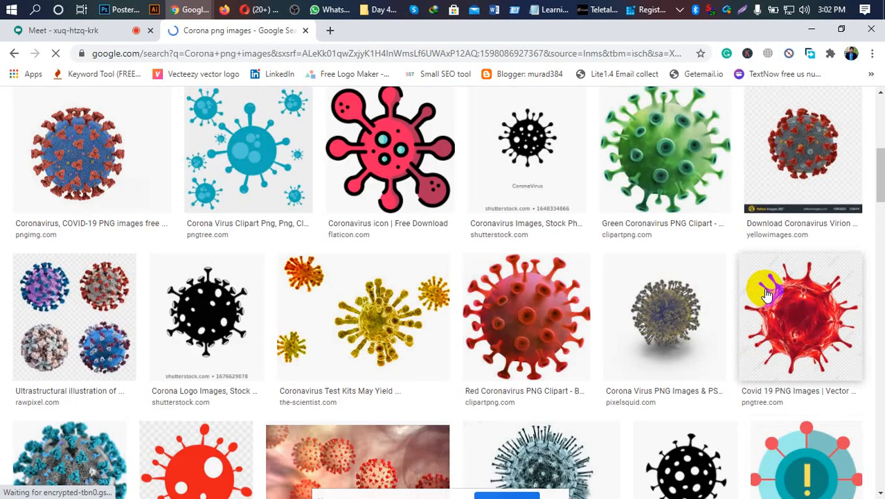
pyautogui.scroll(-5, 767, 295)
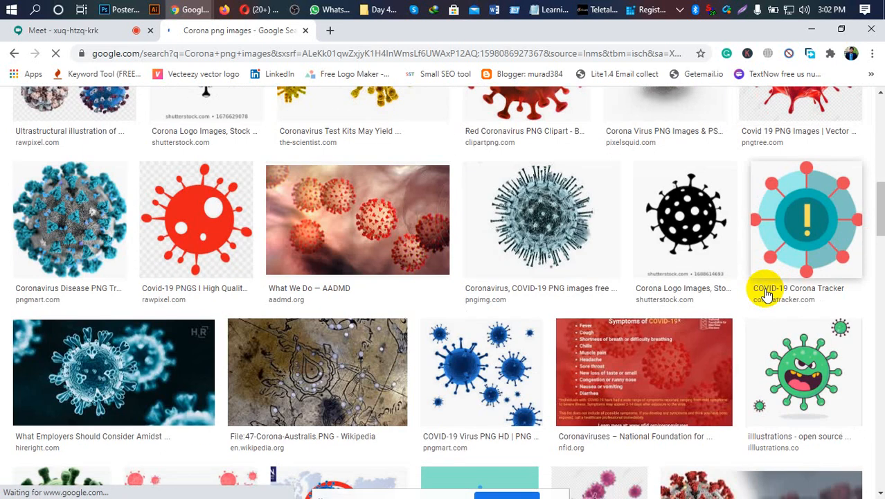
pyautogui.scroll(2, 767, 295)
pyautogui.scroll(3, 767, 295)
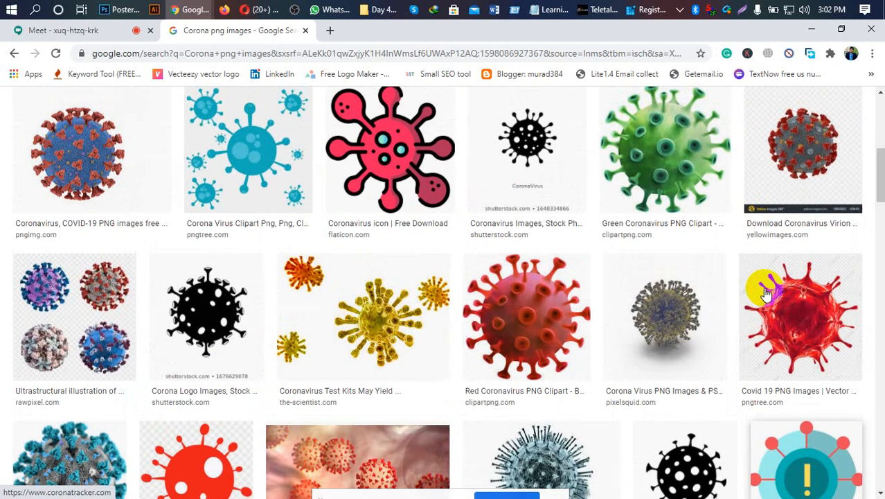
pyautogui.click(503, 327)
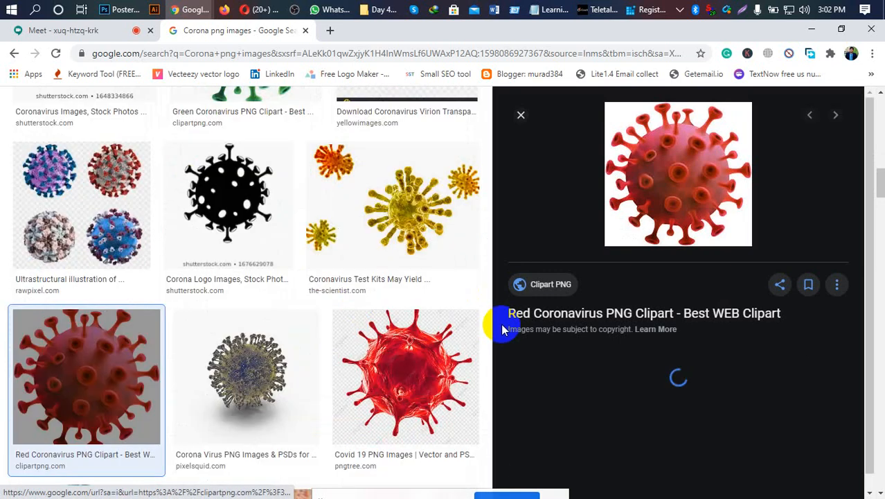
pyautogui.click(663, 206)
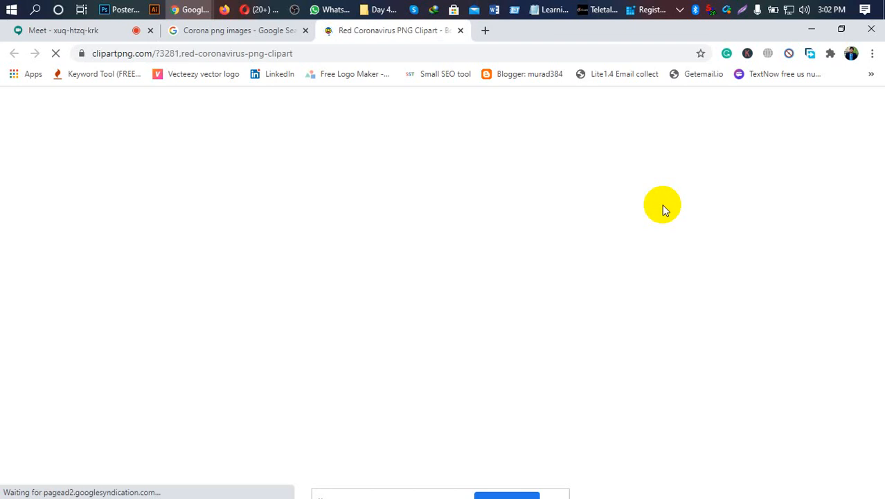
# Step: Download the full-size Red Coronavirus PNG Clipart from its clipartpng.com page
pyautogui.click(197, 30)
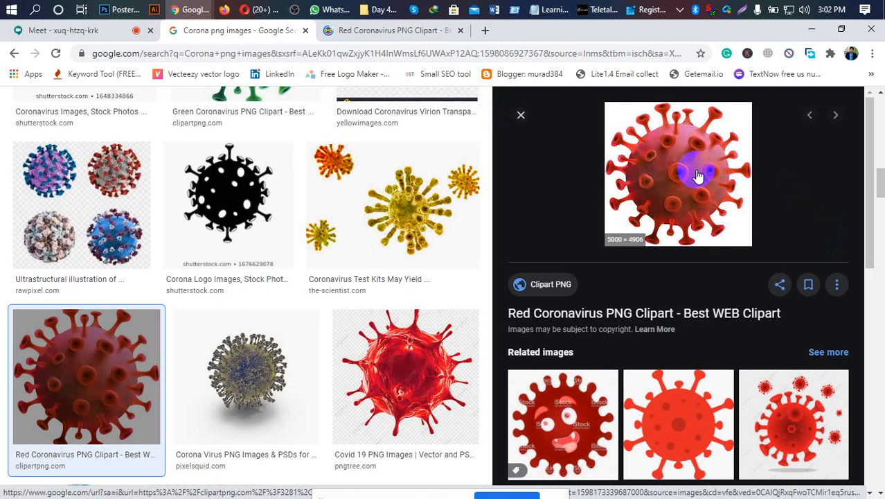
pyautogui.click(407, 31)
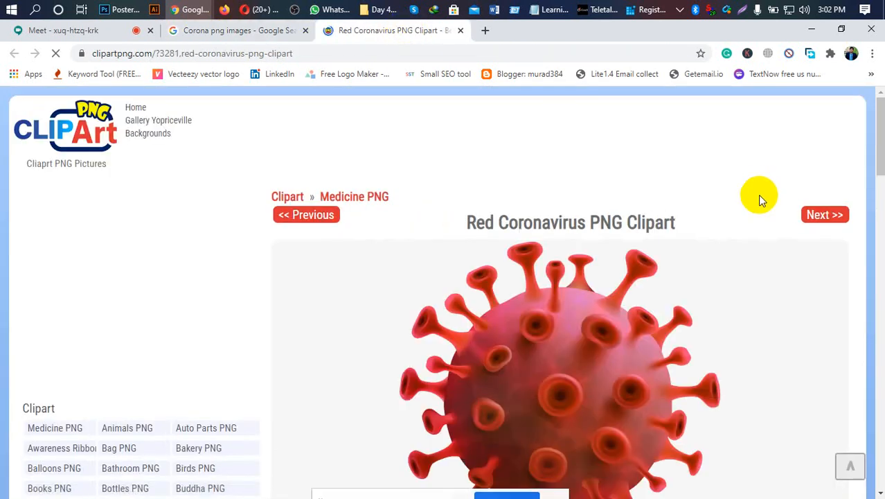
pyautogui.scroll(-4, 759, 200)
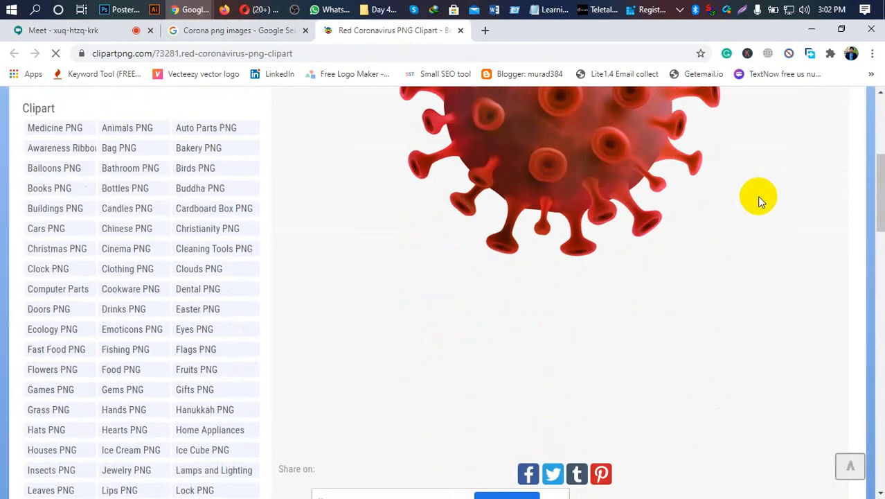
pyautogui.scroll(-4, 759, 198)
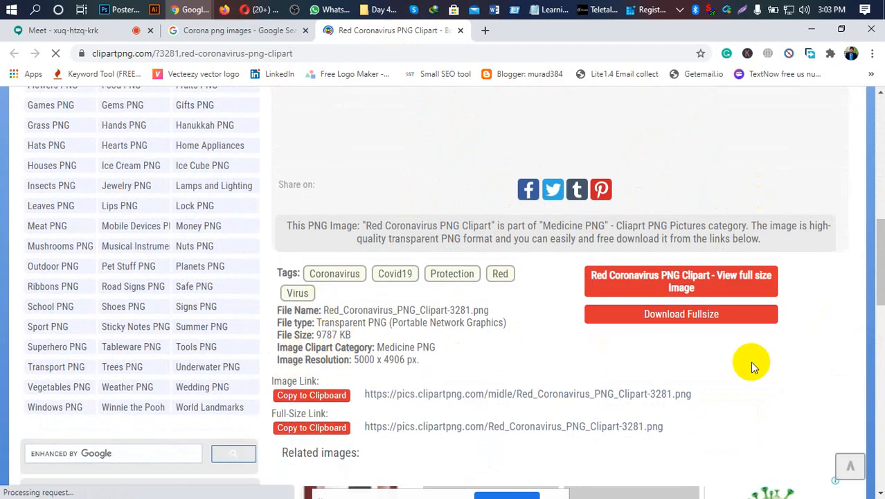
pyautogui.scroll(8, 750, 361)
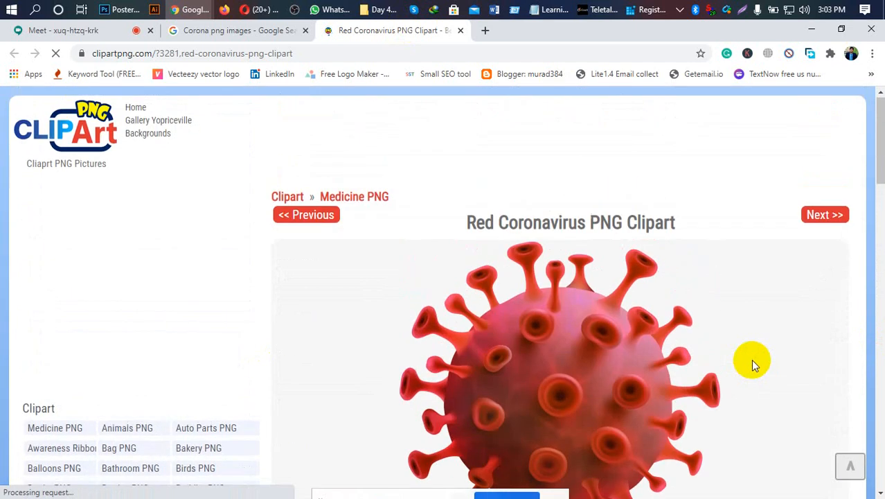
pyautogui.scroll(-3, 751, 361)
pyautogui.scroll(-3, 745, 367)
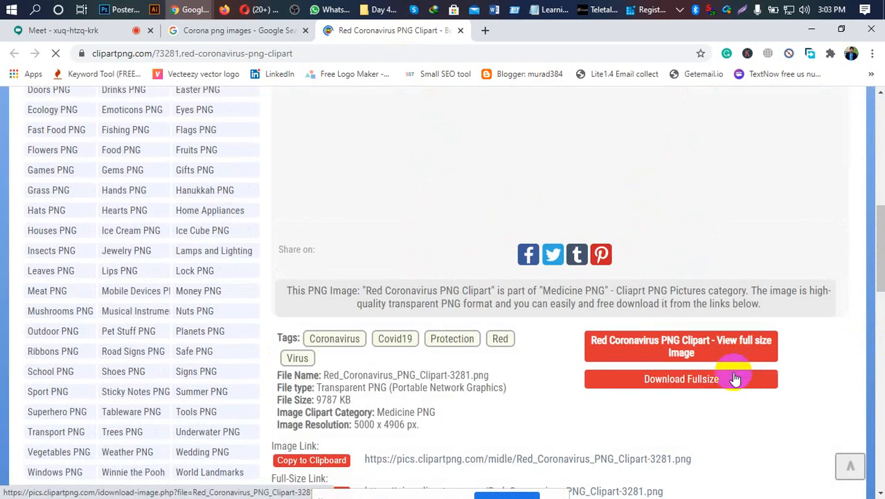
pyautogui.click(671, 385)
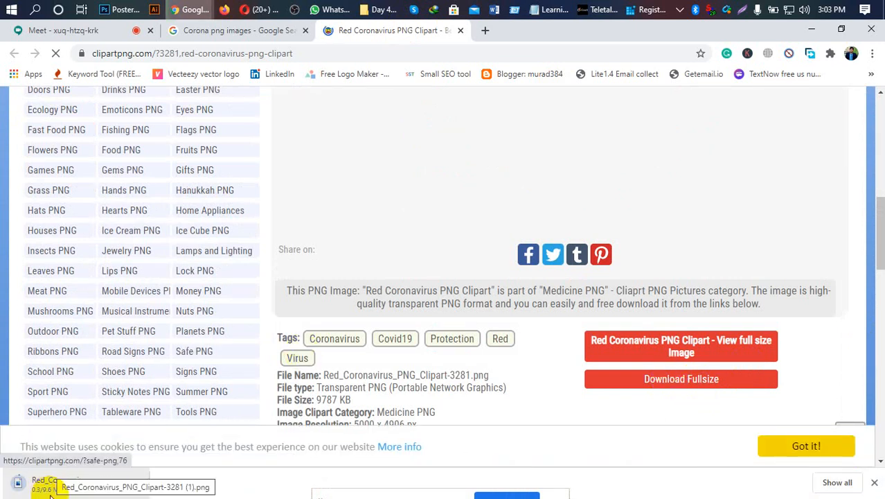
# Step: Examine the red coronavirus clipart page, including its preview, file details and related images
pyautogui.scroll(3, 644, 232)
pyautogui.scroll(2, 644, 232)
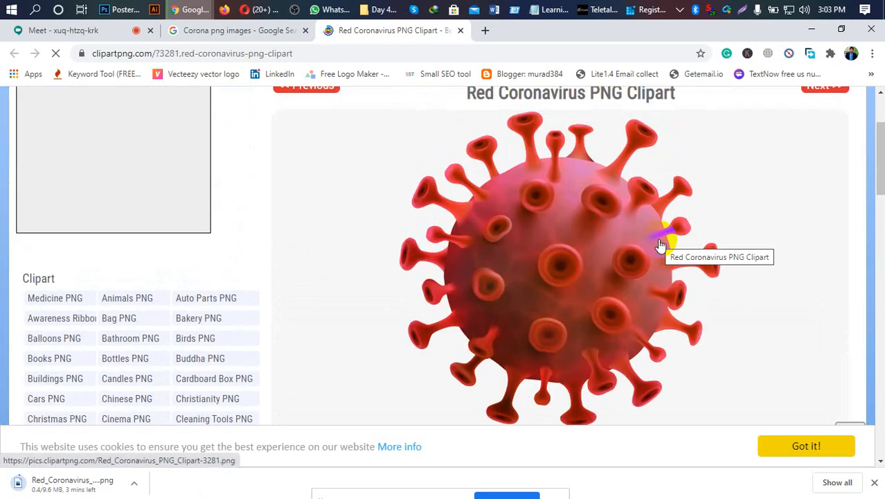
pyautogui.scroll(2, 660, 244)
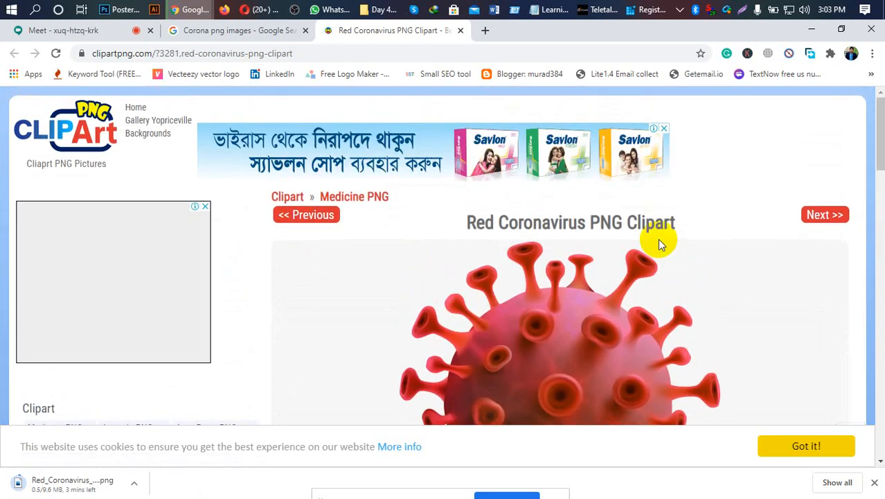
pyautogui.scroll(-3, 658, 244)
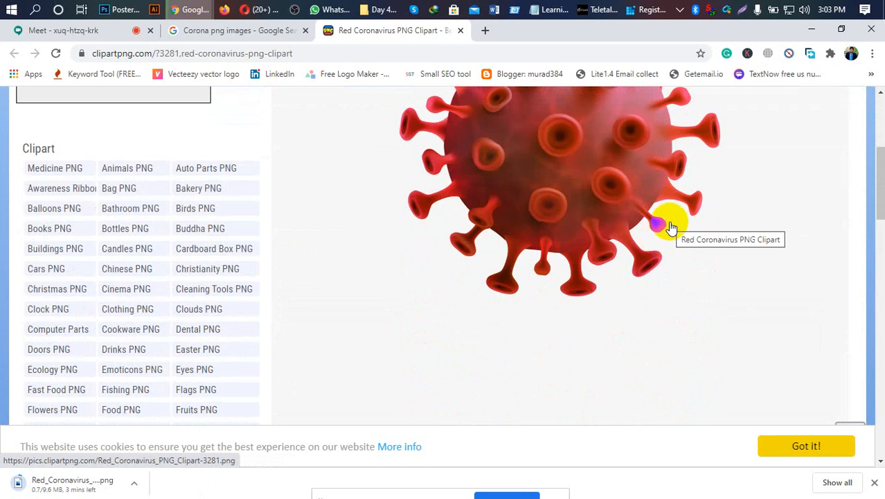
pyautogui.scroll(-2, 670, 228)
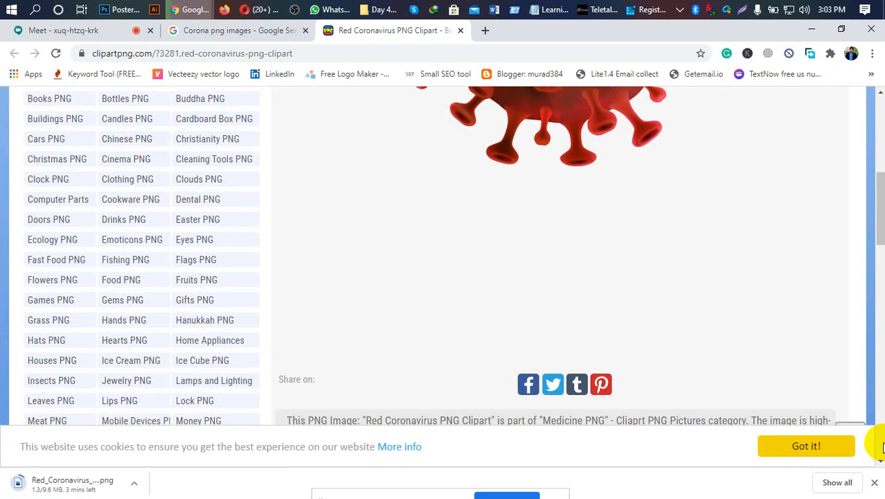
pyautogui.scroll(-4, 882, 447)
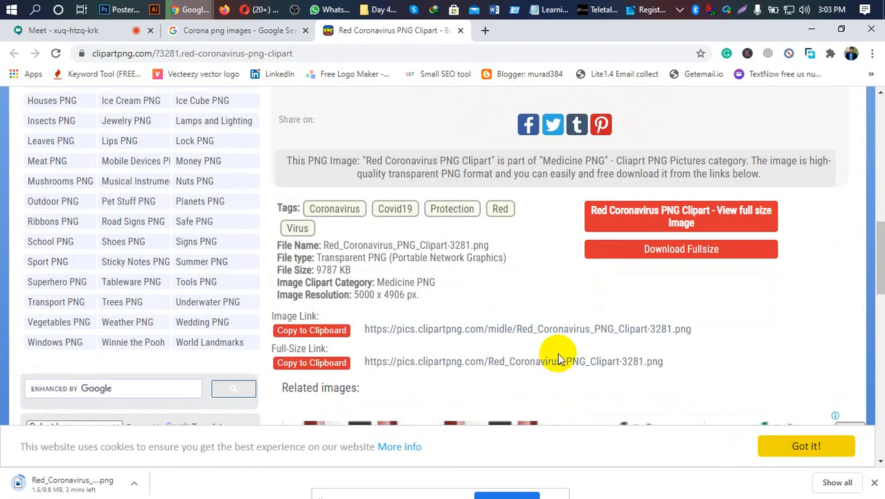
pyautogui.scroll(-5, 557, 357)
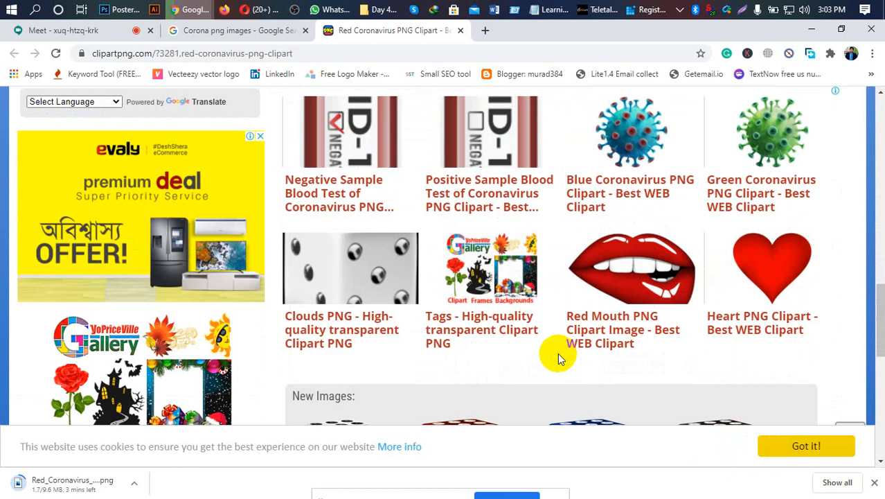
# Step: Look through the related clipart, new images and popular tags further down the Red Coronavirus PNG Clipart page
pyautogui.scroll(-2, 559, 357)
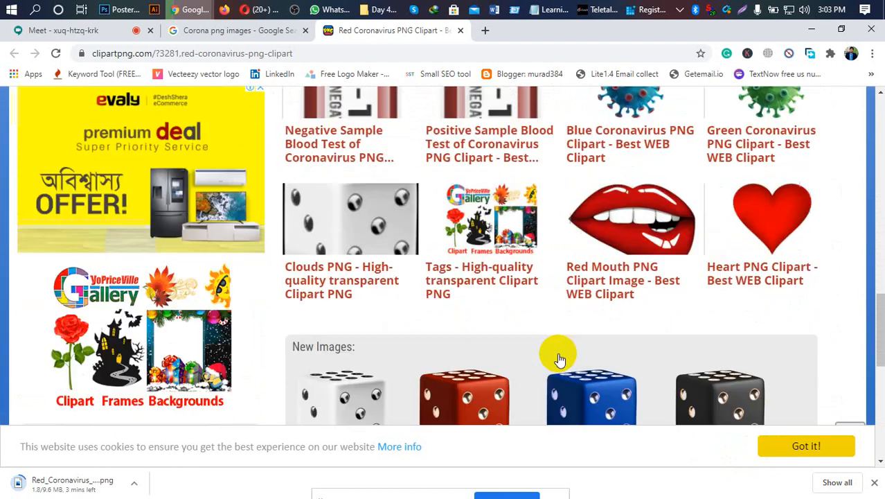
pyautogui.scroll(-3, 559, 358)
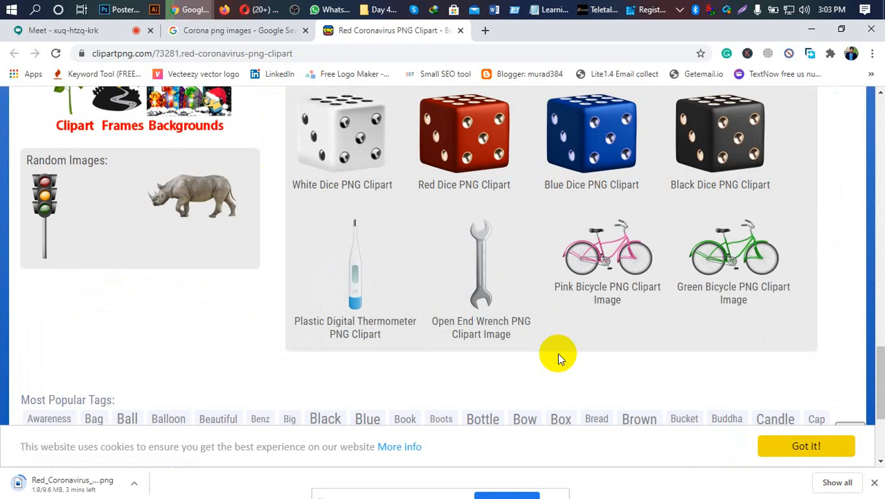
pyautogui.scroll(-2, 559, 358)
pyautogui.scroll(-1, 560, 358)
pyautogui.scroll(5, 559, 358)
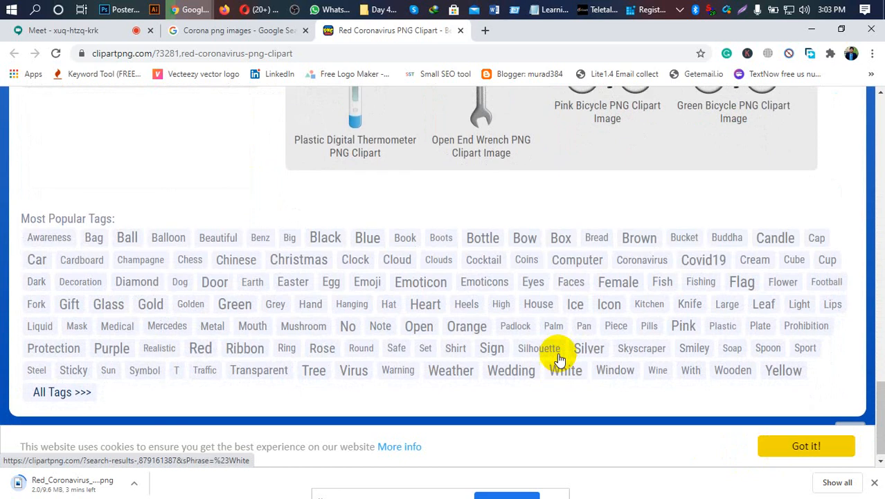
pyautogui.scroll(10, 559, 358)
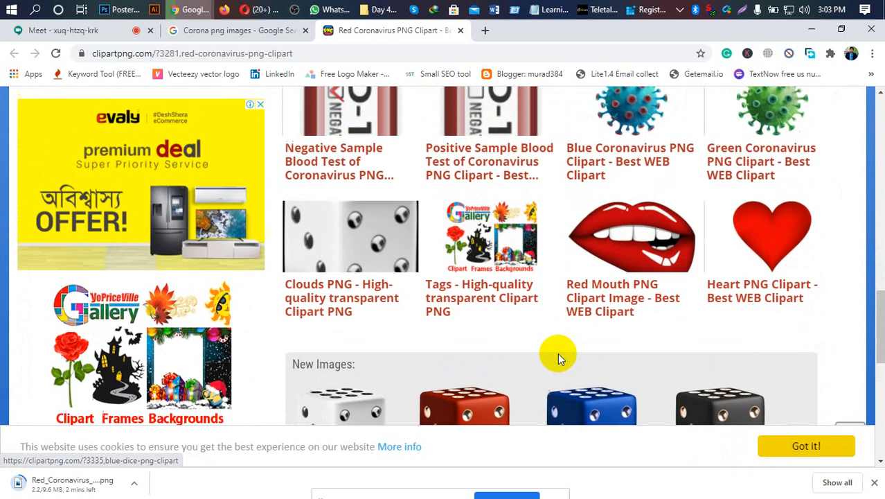
pyautogui.scroll(6, 560, 358)
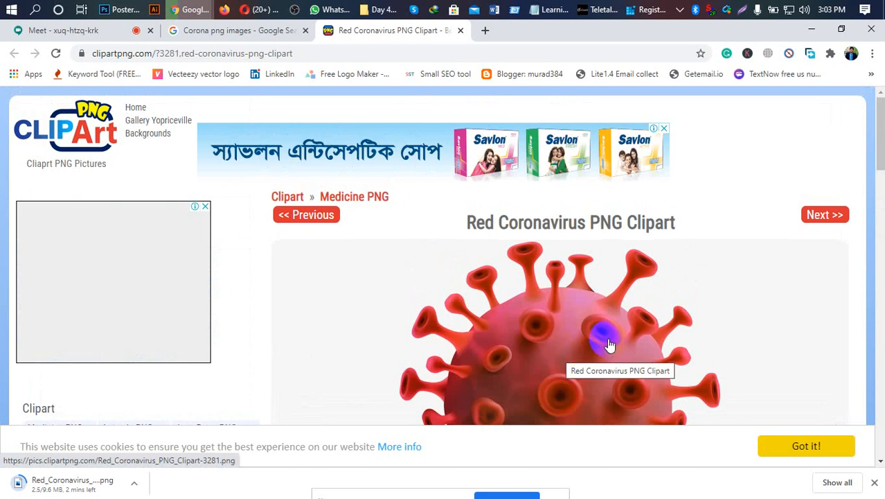
pyautogui.scroll(-3, 609, 344)
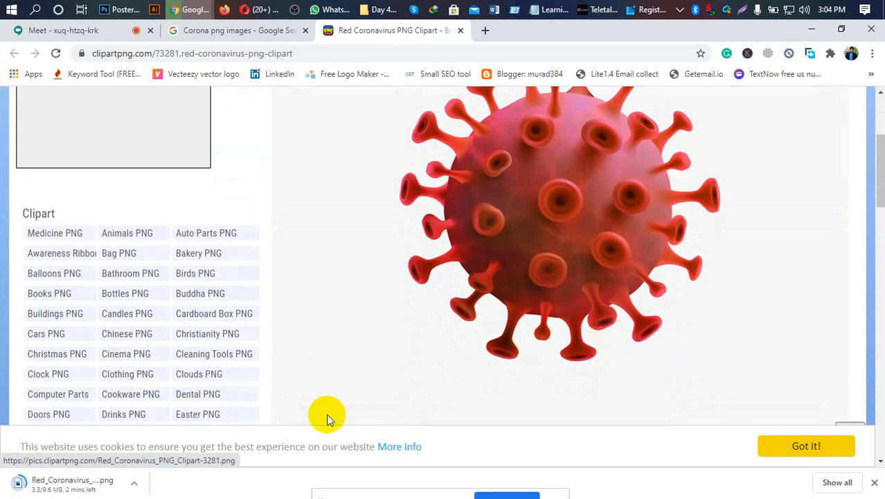
pyautogui.scroll(3, 449, 377)
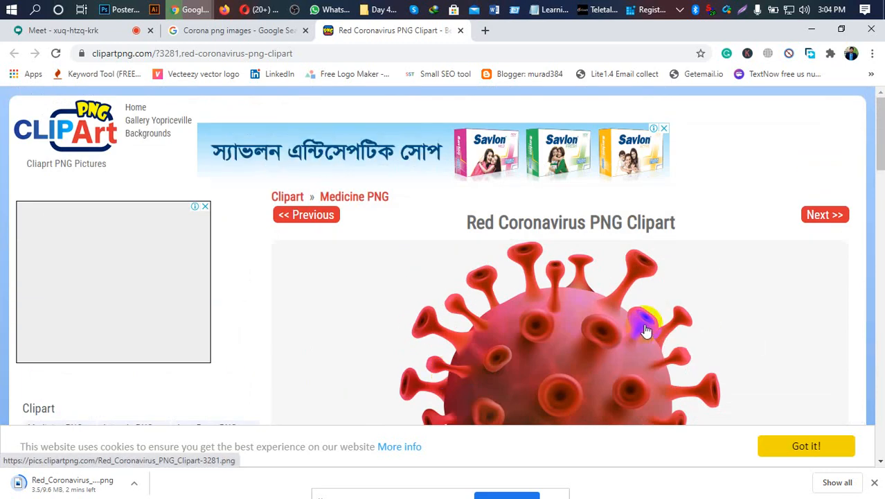
pyautogui.scroll(-2, 645, 331)
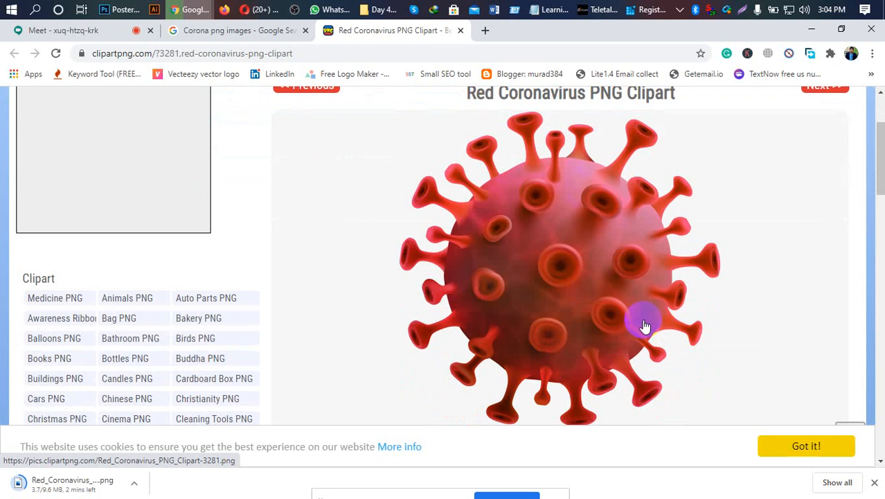
pyautogui.scroll(-1, 635, 307)
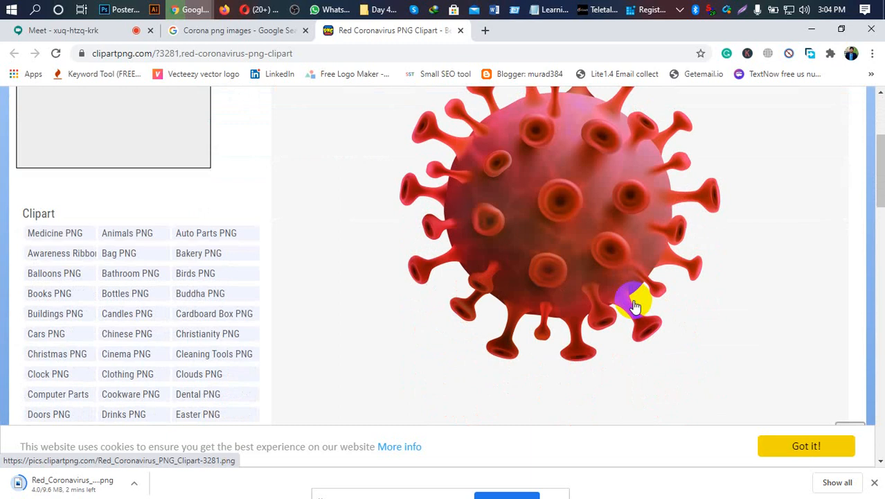
pyautogui.scroll(3, 635, 306)
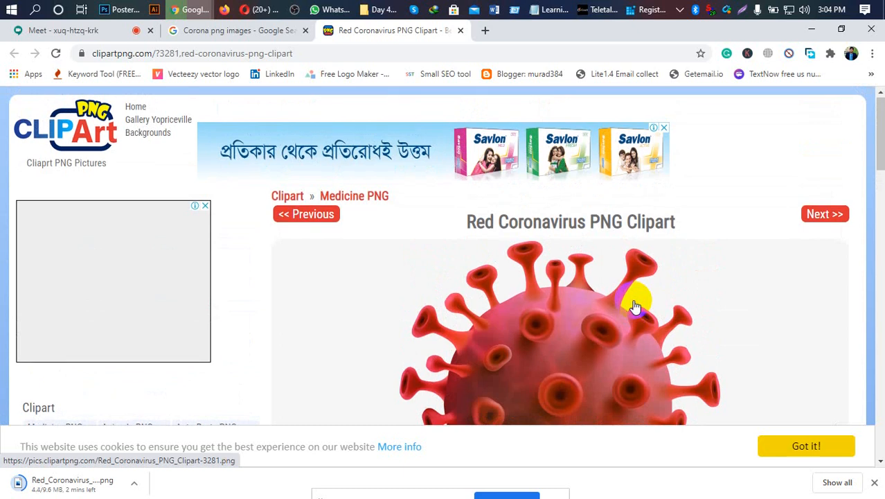
pyautogui.scroll(-3, 635, 306)
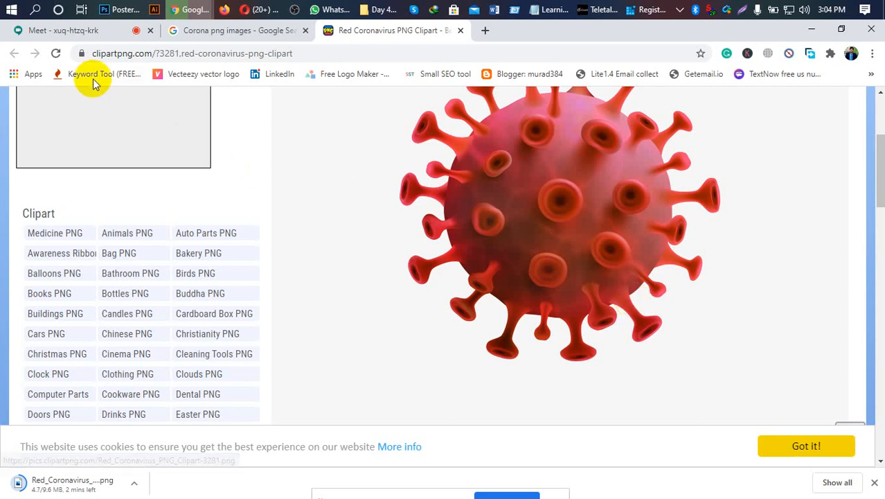
# Step: Review the participant list in the Google Meet call and return to the Red Coronavirus PNG Clipart page
pyautogui.click(65, 32)
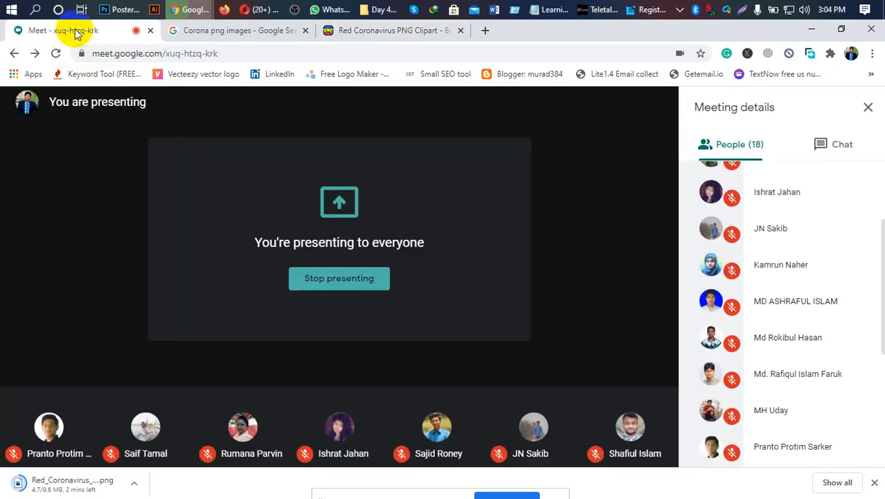
pyautogui.scroll(-4, 829, 400)
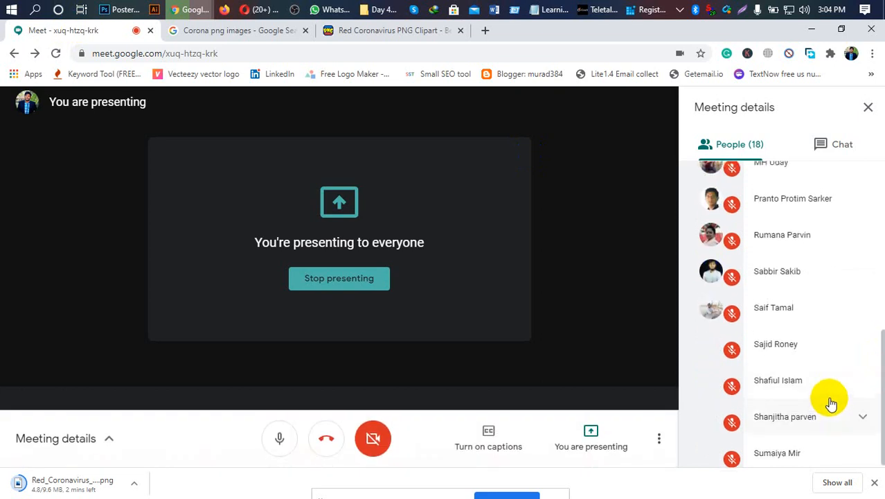
pyautogui.scroll(4, 830, 395)
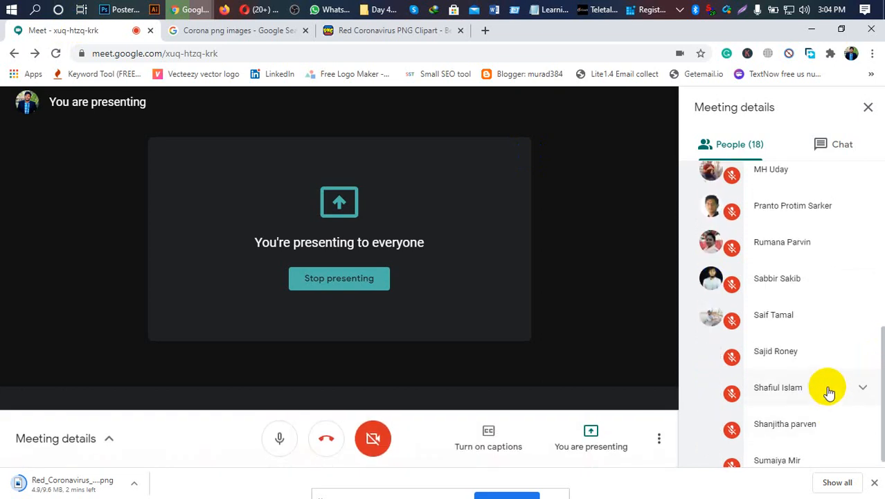
pyautogui.scroll(3, 829, 392)
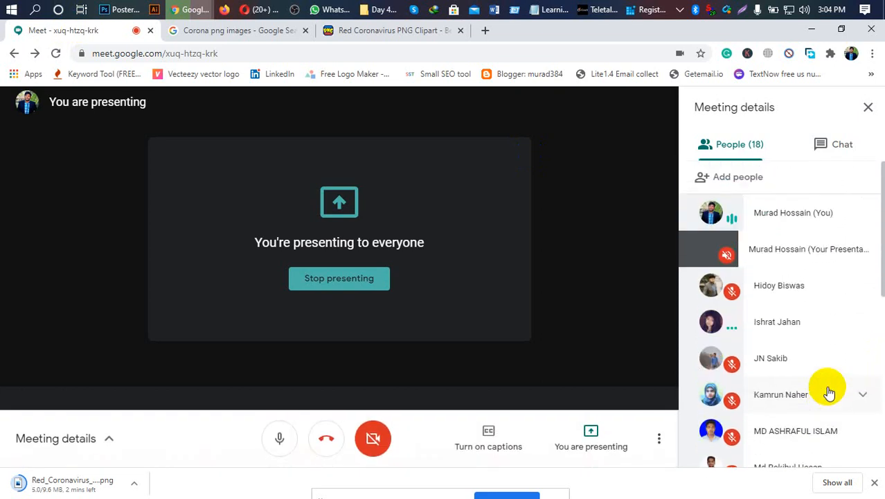
pyautogui.scroll(-3, 828, 389)
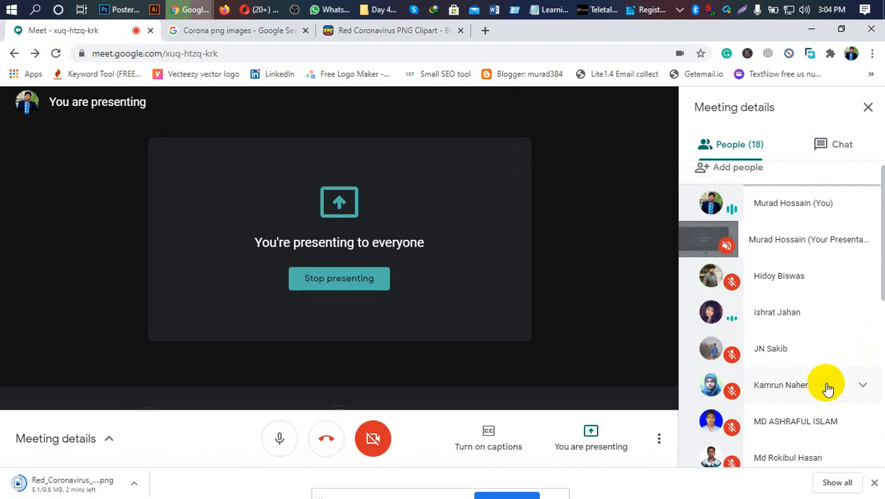
pyautogui.scroll(-3, 829, 389)
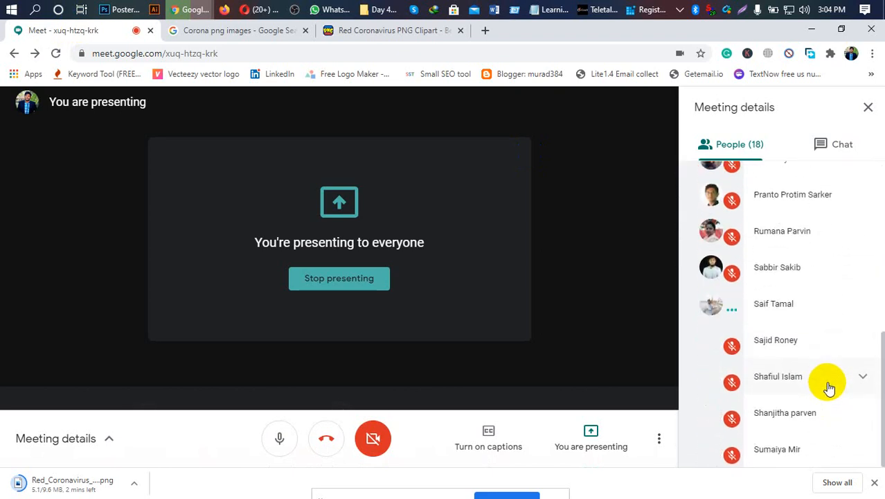
pyautogui.click(384, 30)
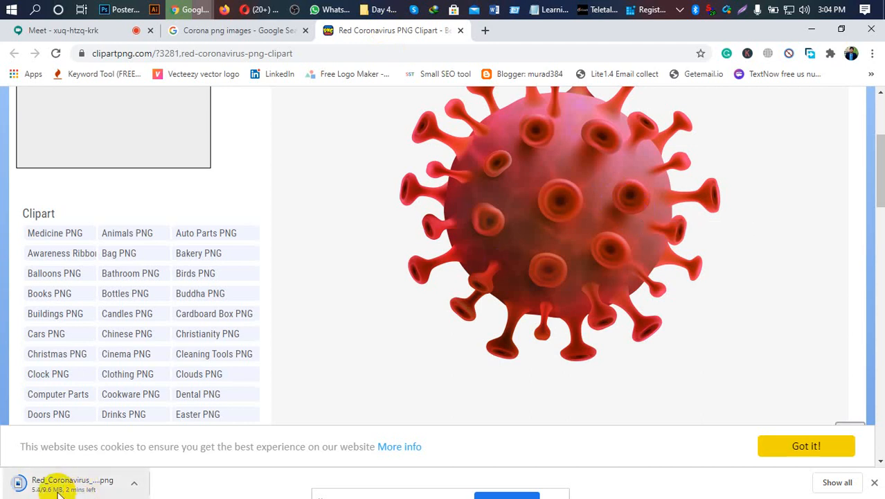
pyautogui.scroll(2, 603, 204)
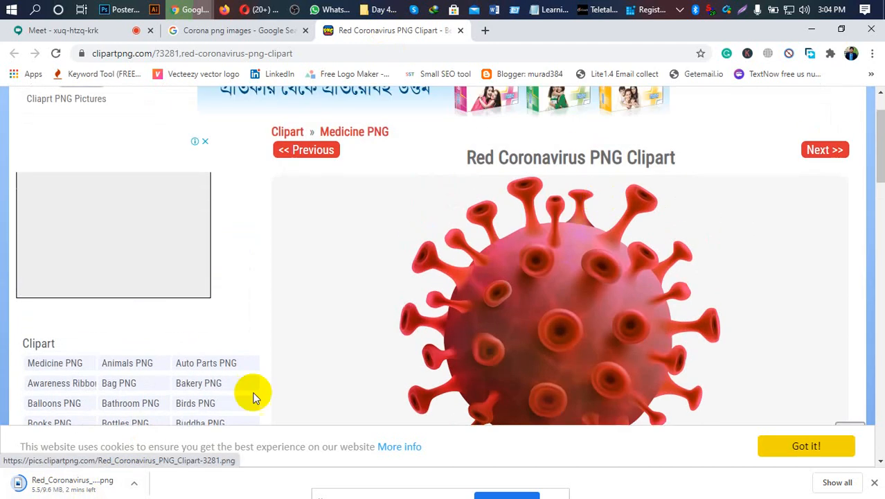
pyautogui.scroll(-2, 627, 277)
pyautogui.scroll(-1, 627, 266)
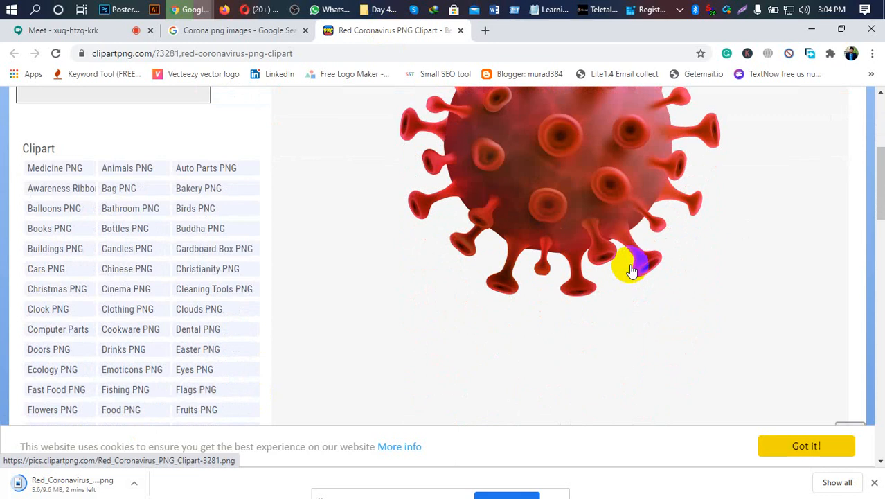
pyautogui.scroll(1, 693, 256)
pyautogui.scroll(1, 714, 252)
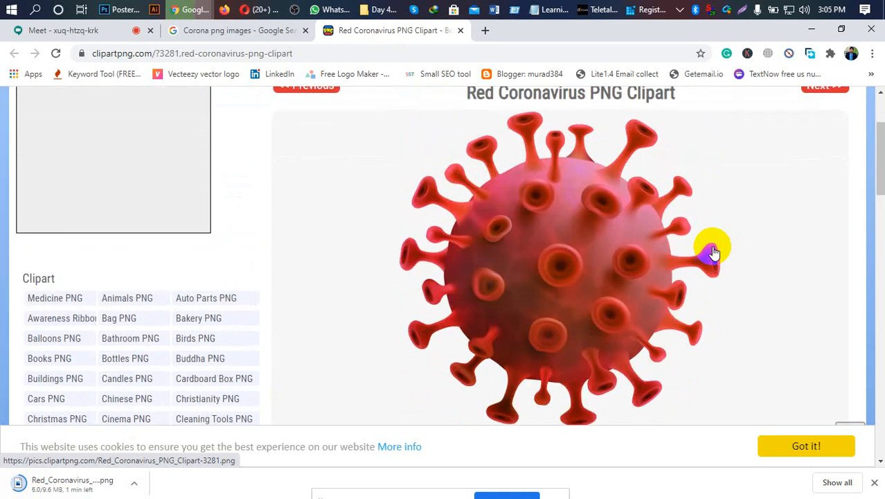
pyautogui.scroll(-1, 713, 252)
pyautogui.scroll(2, 711, 254)
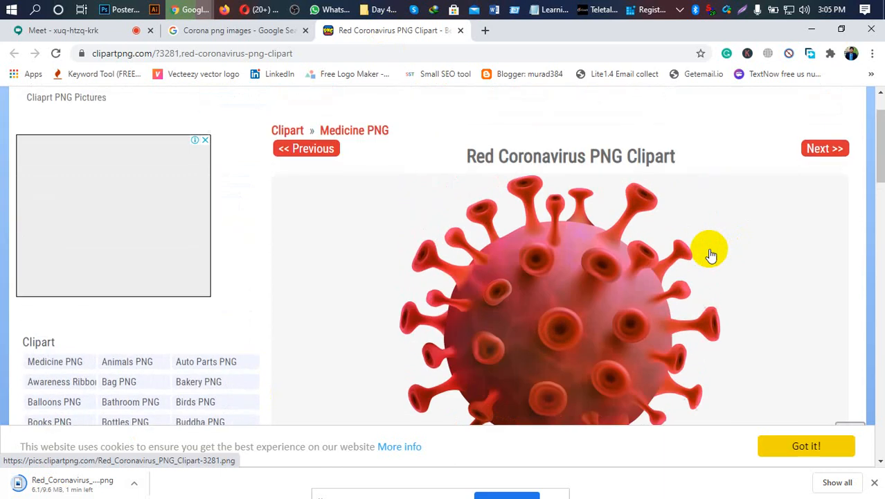
pyautogui.scroll(1, 711, 255)
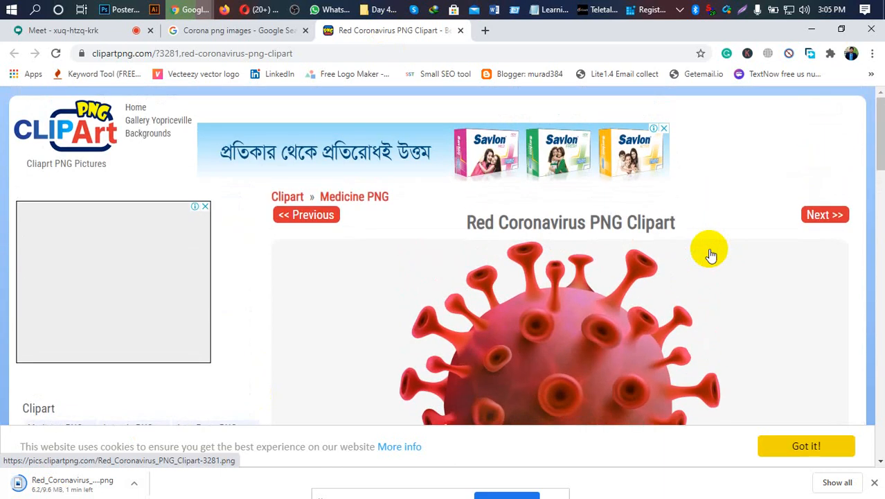
pyautogui.scroll(-2, 720, 217)
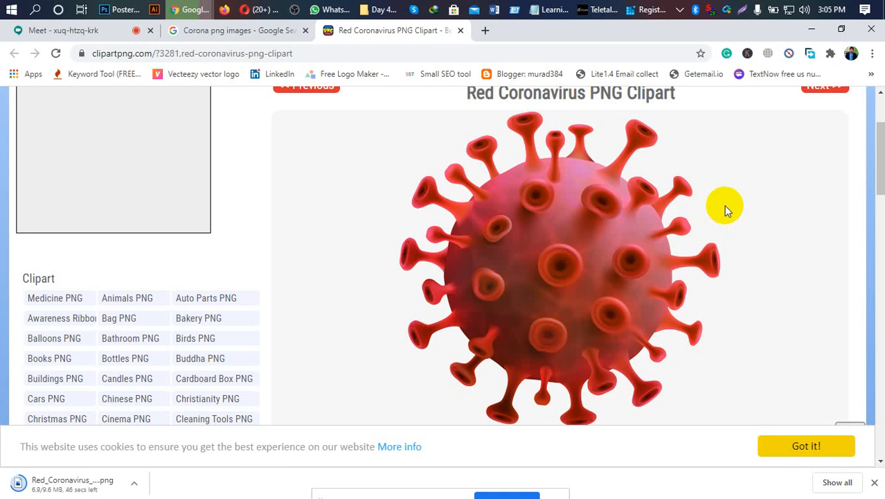
pyautogui.scroll(1, 725, 208)
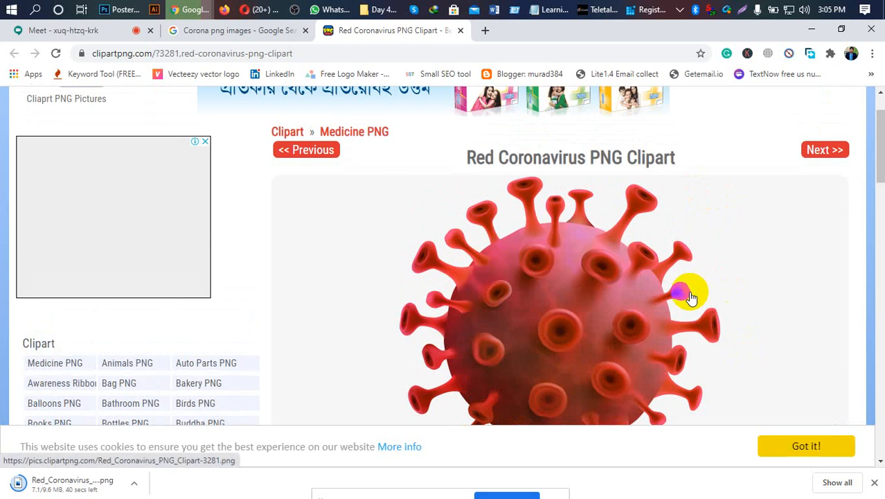
pyautogui.scroll(-2, 689, 291)
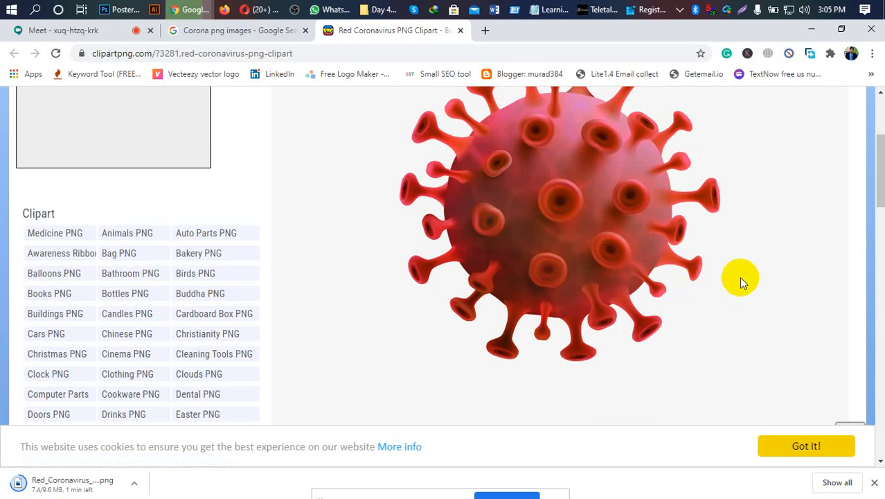
pyautogui.scroll(1, 739, 276)
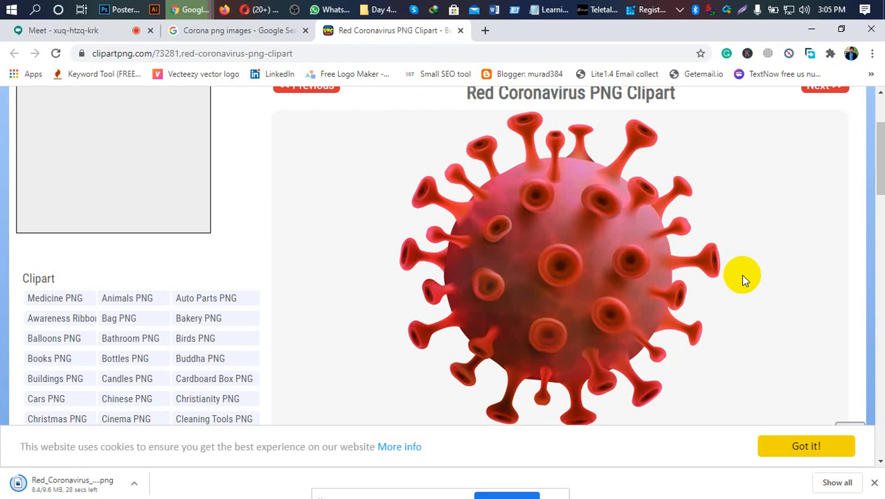
# Step: Examine the red coronavirus clipart's description, tags, file details and full-size download options
pyautogui.scroll(-3, 739, 298)
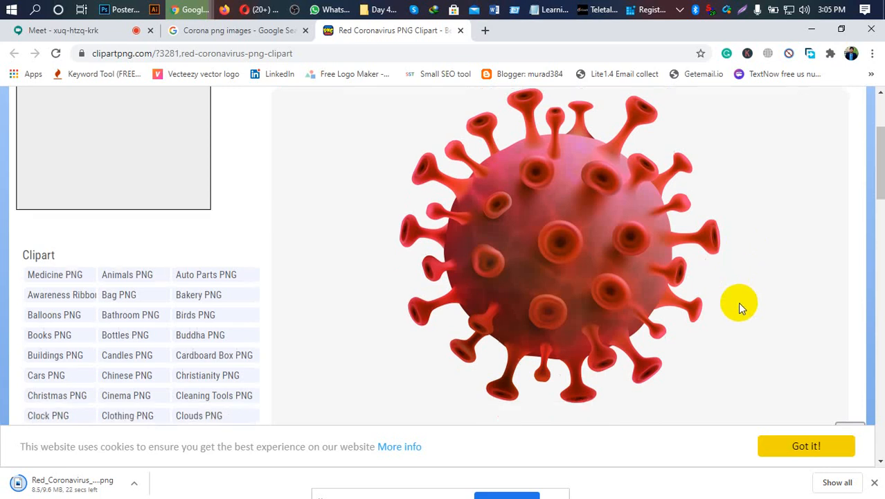
pyautogui.scroll(-3, 739, 304)
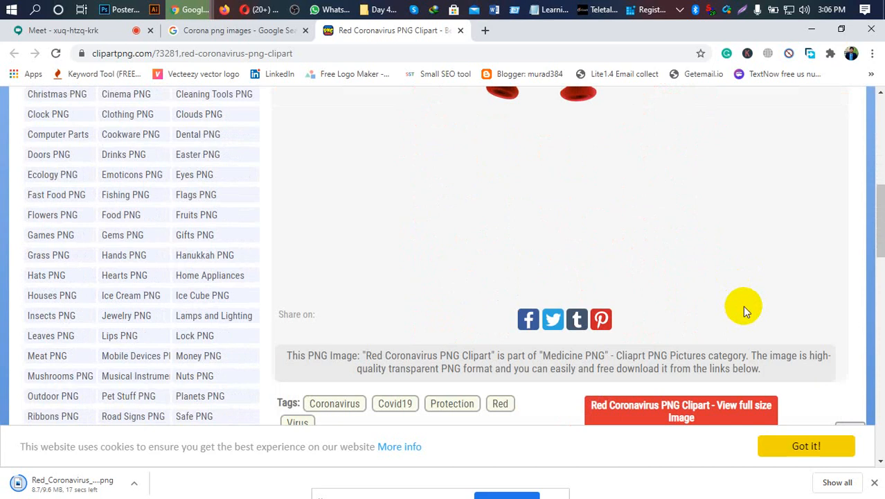
pyautogui.scroll(3, 742, 306)
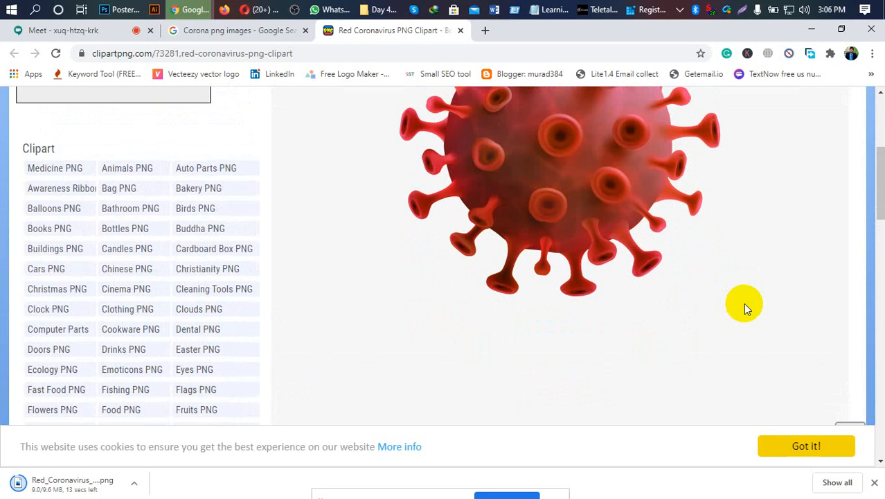
pyautogui.scroll(-3, 743, 303)
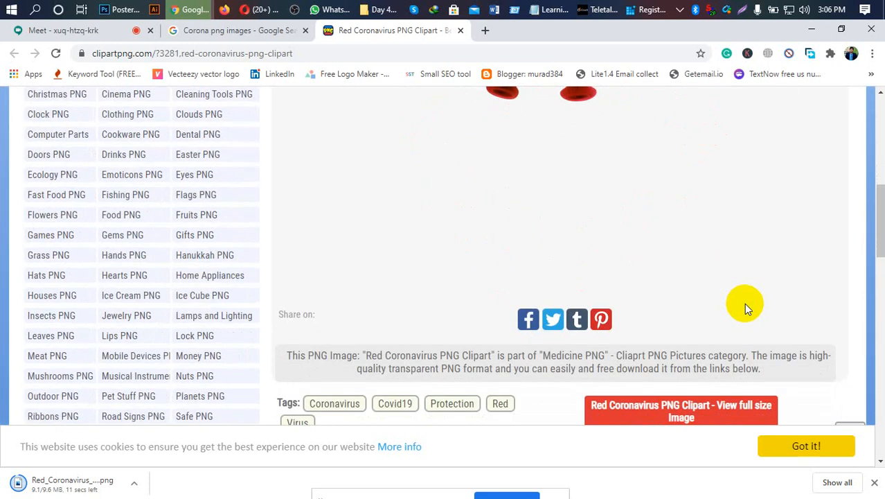
pyautogui.scroll(-2, 745, 306)
pyautogui.click(748, 312)
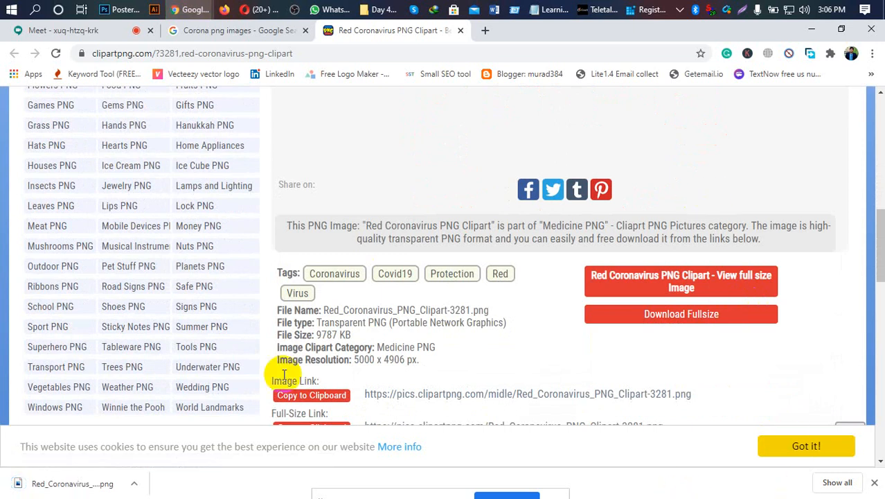
# Step: Open the downloaded red coronavirus PNG from the browser and send it from Photos to Adobe Photoshop CC
pyautogui.click(59, 484)
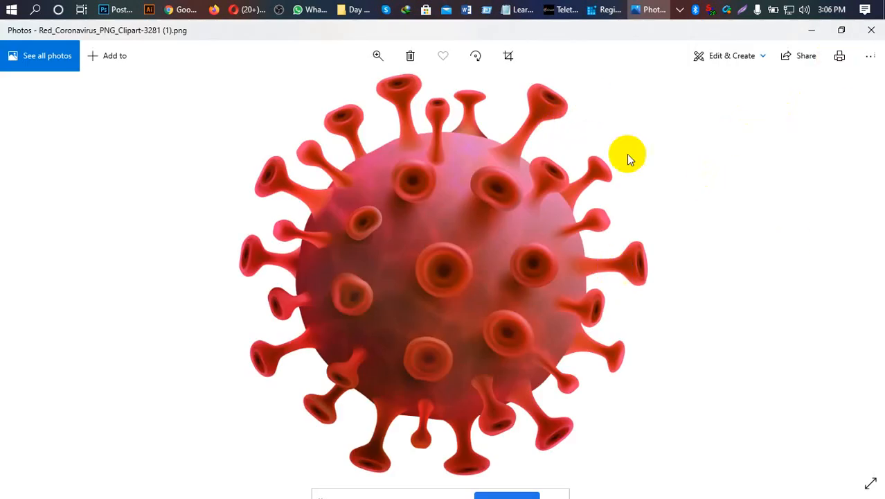
pyautogui.click(871, 58)
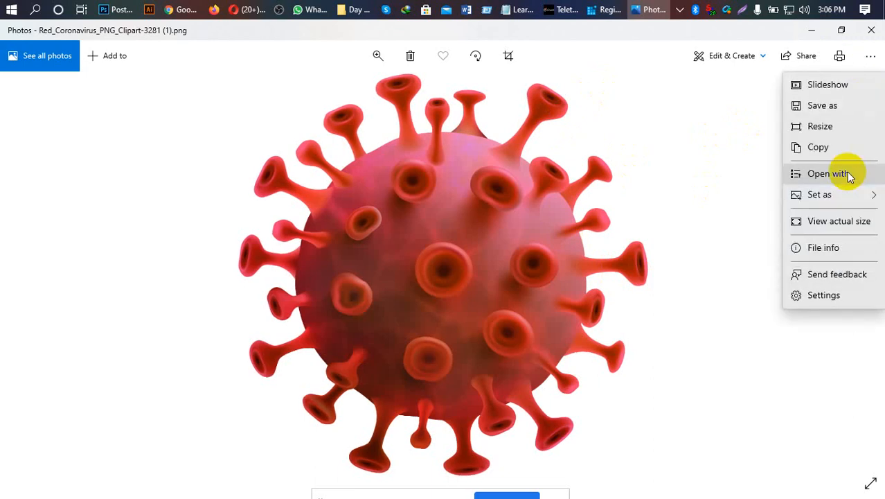
pyautogui.click(848, 175)
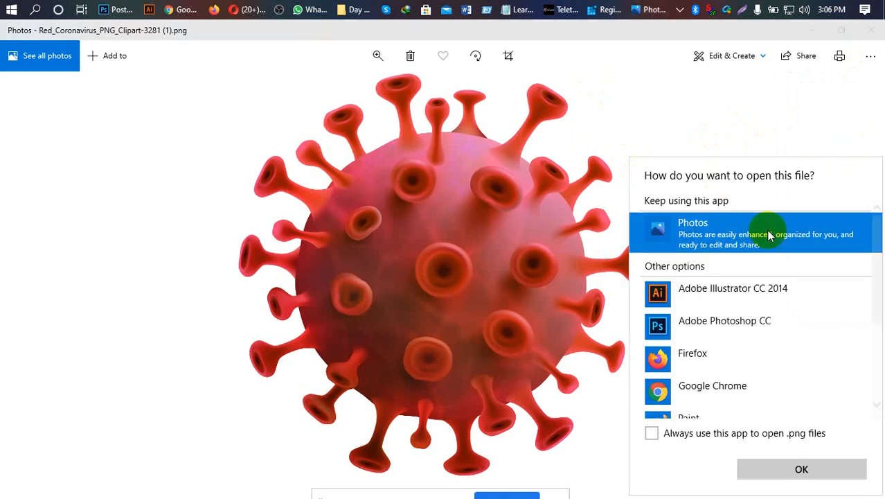
pyautogui.click(720, 328)
pyautogui.click(789, 471)
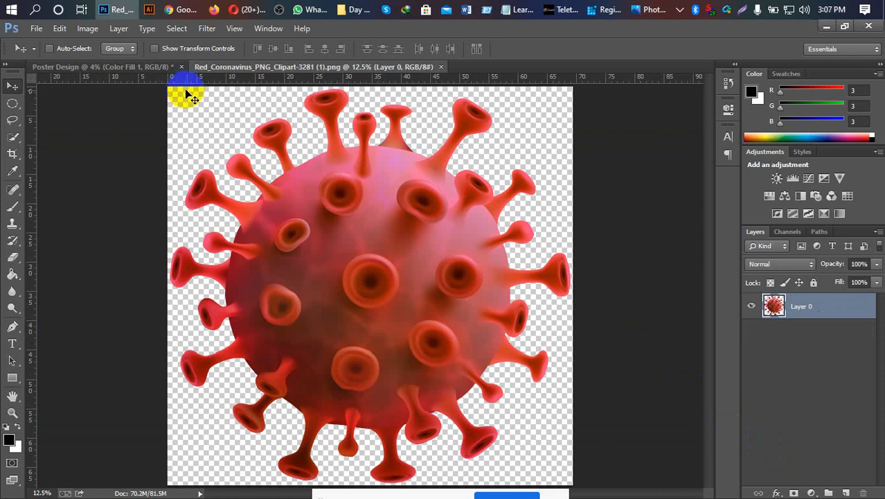
# Step: Copy the red coronavirus into the Poster Design document and place it partly cropped in the poster's lower-right corner
pyautogui.moveTo(375, 277); pyautogui.dragTo(381, 360)
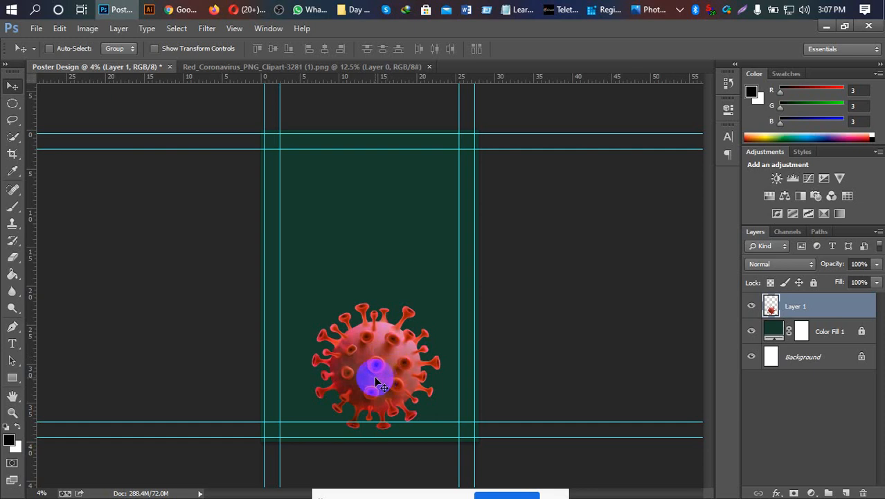
pyautogui.moveTo(381, 379); pyautogui.dragTo(434, 430)
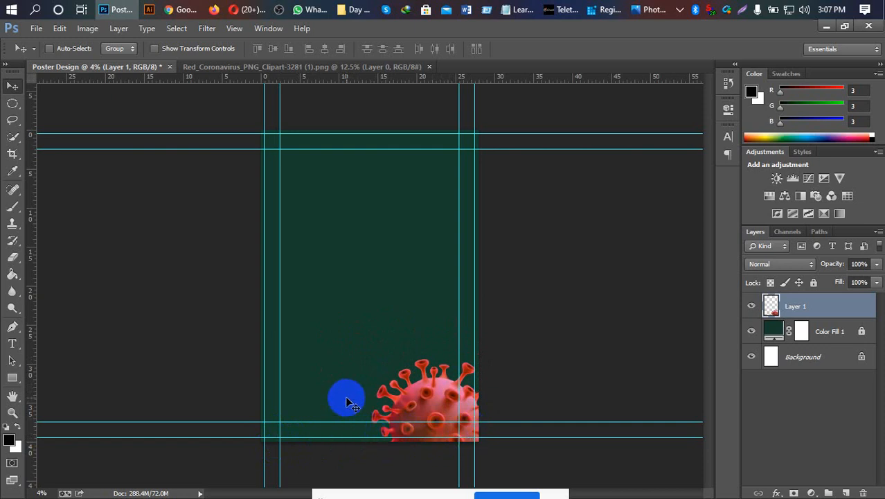
pyautogui.moveTo(402, 400)
pyautogui.mouseDown()
pyautogui.moveTo(388, 361)
pyautogui.moveTo(417, 394)
pyautogui.mouseUp()
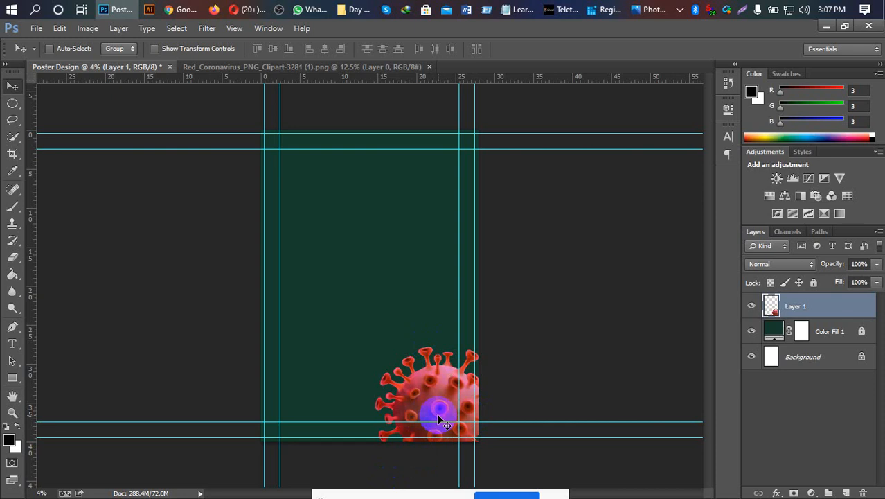
# Step: Duplicate the large virus, scale the copy to about 31.67%, and place it just above the original
pyautogui.moveTo(431, 406); pyautogui.dragTo(432, 271)
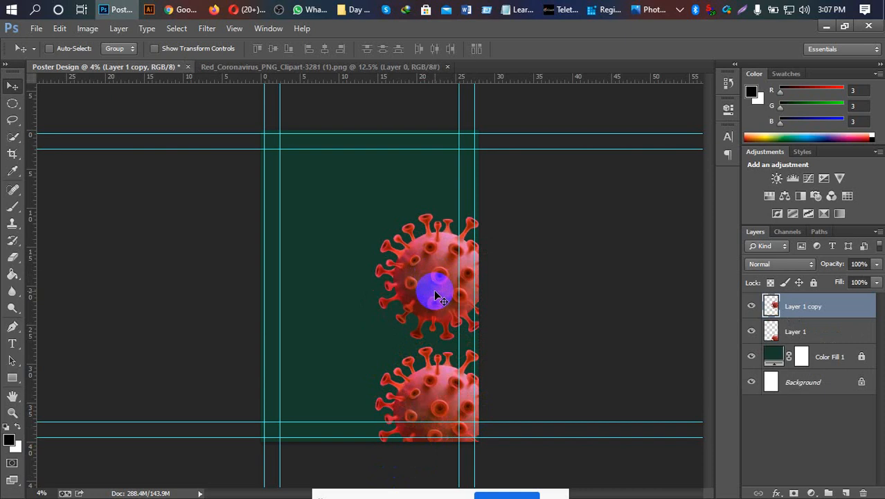
pyautogui.hotkey('ctrl', 't')
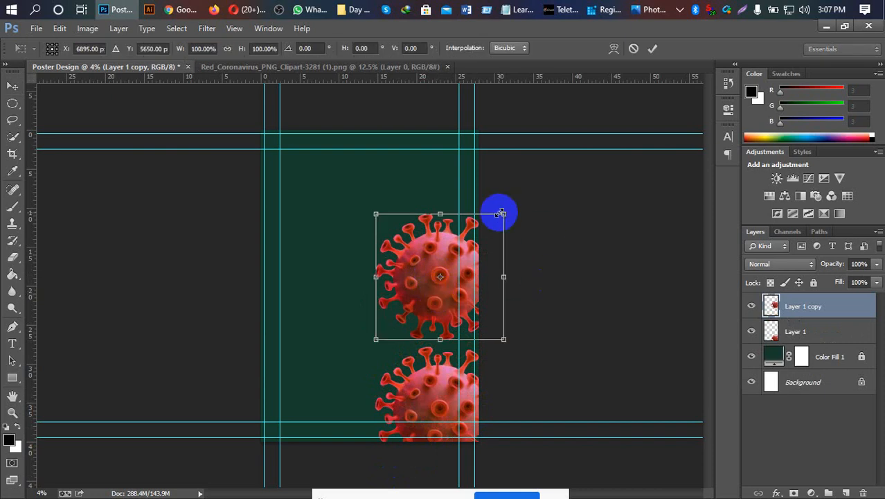
pyautogui.moveTo(500, 213); pyautogui.dragTo(462, 259)
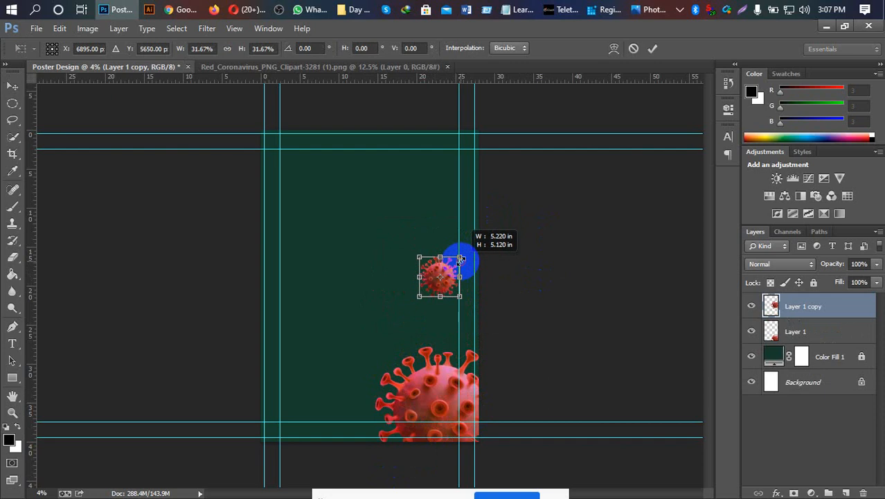
pyautogui.moveTo(446, 293); pyautogui.dragTo(449, 329)
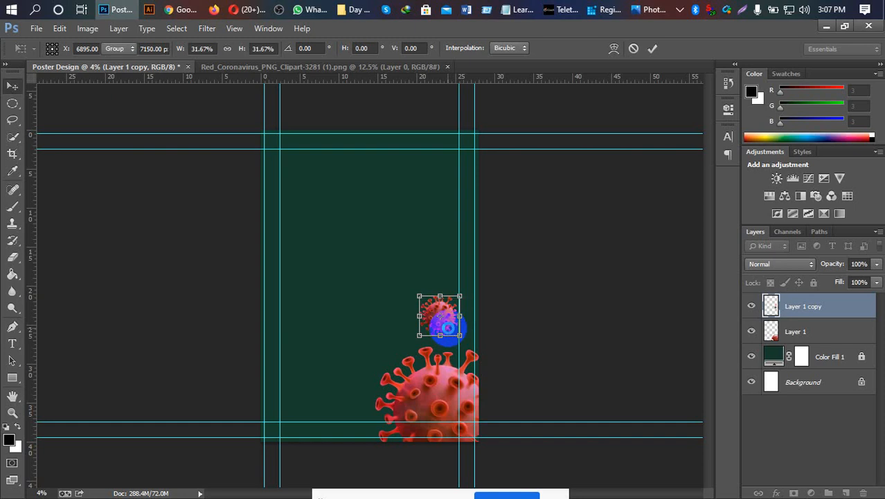
pyautogui.press('Return')
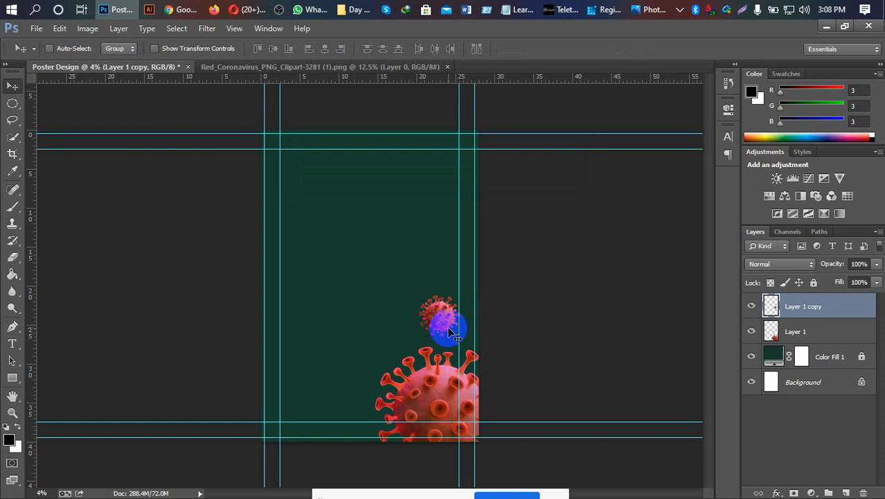
# Step: Duplicate the small virus twice, placing one copy above it and the other near the poster's lower-left margin guides
pyautogui.moveTo(448, 327); pyautogui.dragTo(446, 272)
pyautogui.hotkey('ctrl', 'j')
pyautogui.hotkey('ctrl', 'j')
pyautogui.press('t')
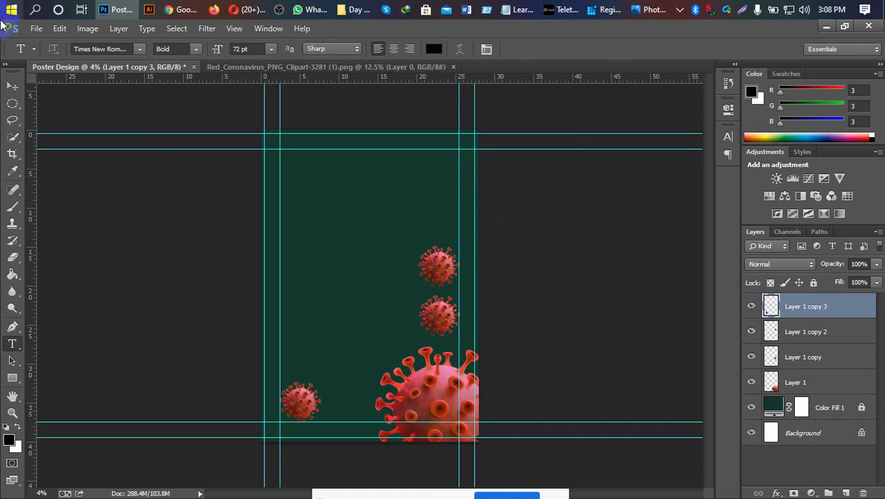
pyautogui.click(11, 87)
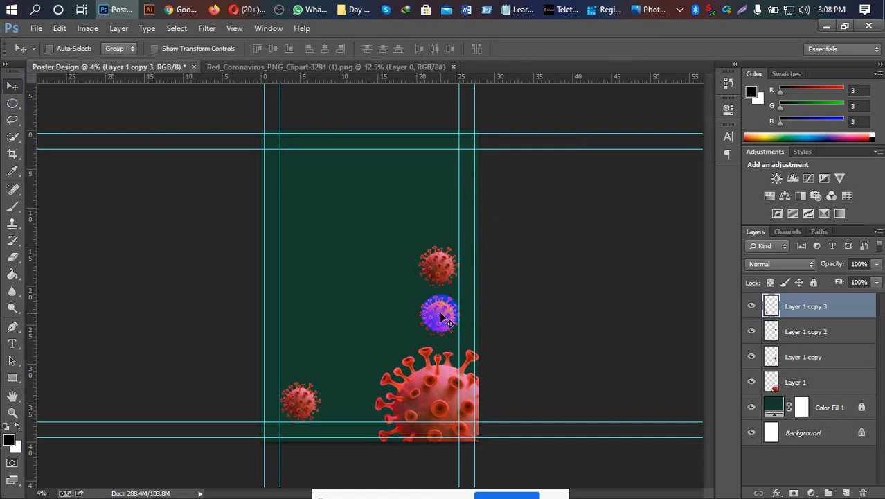
# Step: Scale down the lower-left virus copy proportionally, keeping it at the corner of the margin guides
pyautogui.hotkey('ctrl', 't')
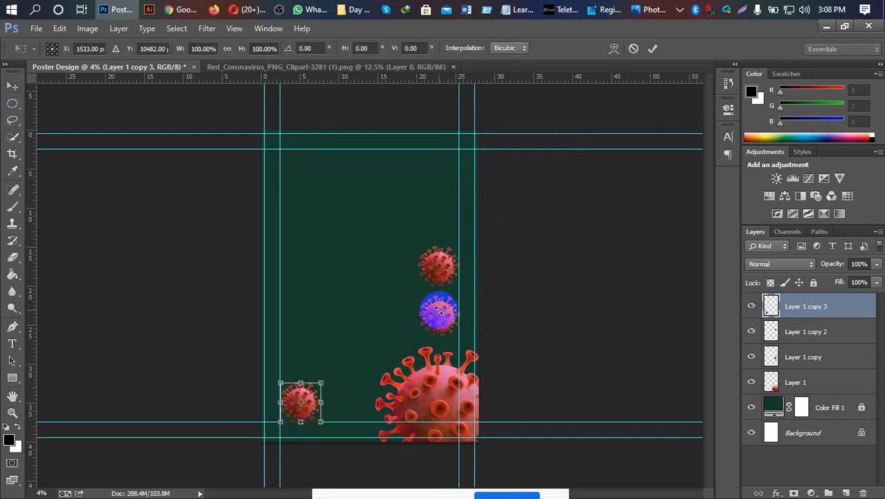
pyautogui.moveTo(320, 421); pyautogui.dragTo(291, 413)
pyautogui.click(333, 397)
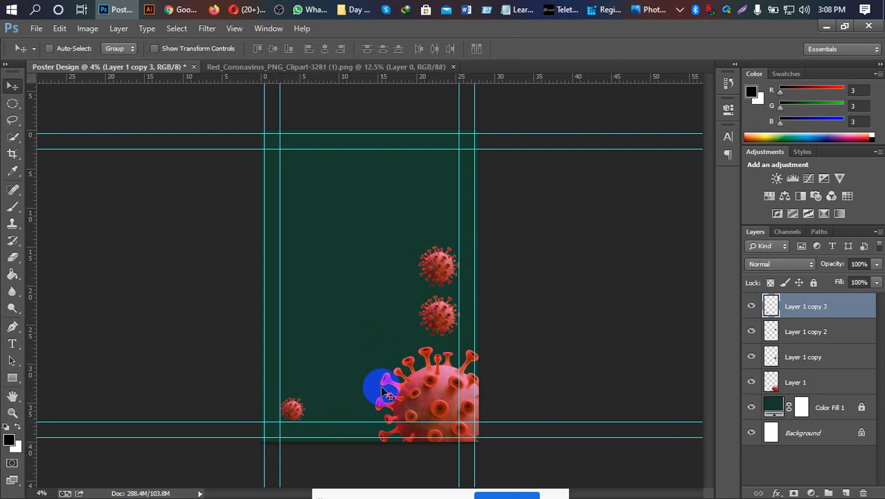
# Step: Scale the uppermost virus copy on Layer 1 copy 2 to about 66% and move it onto the inner right margin guide
pyautogui.click(785, 330)
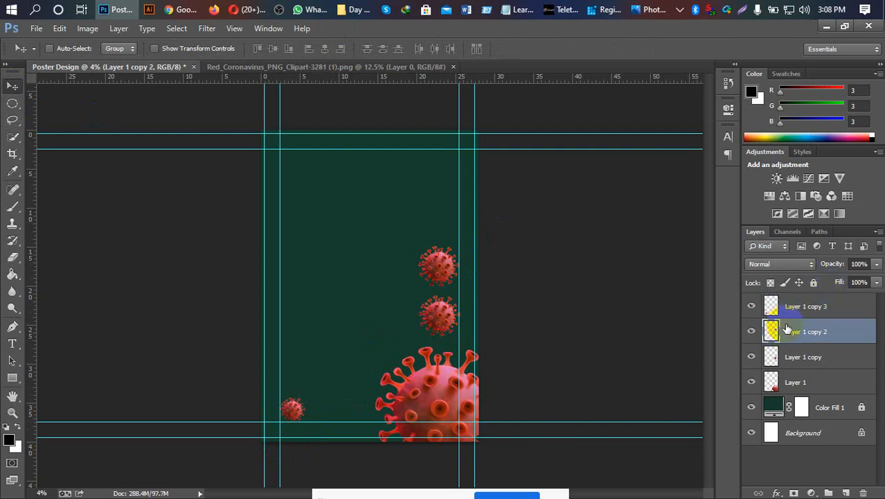
pyautogui.hotkey('ctrl', 't')
pyautogui.moveTo(460, 286); pyautogui.dragTo(452, 283)
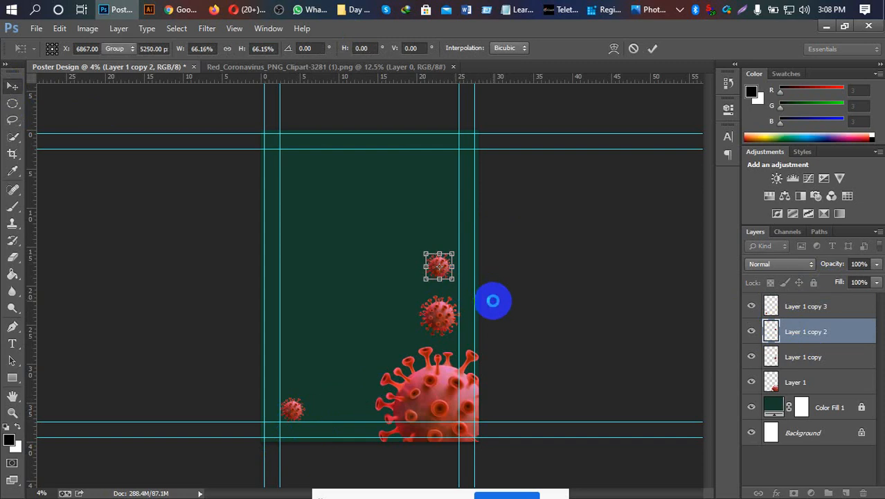
pyautogui.press('Return')
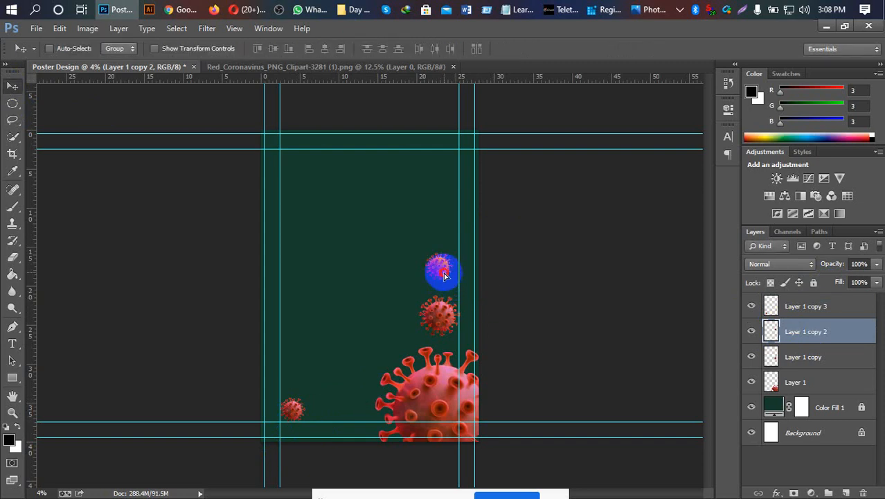
pyautogui.moveTo(440, 273); pyautogui.dragTo(460, 275)
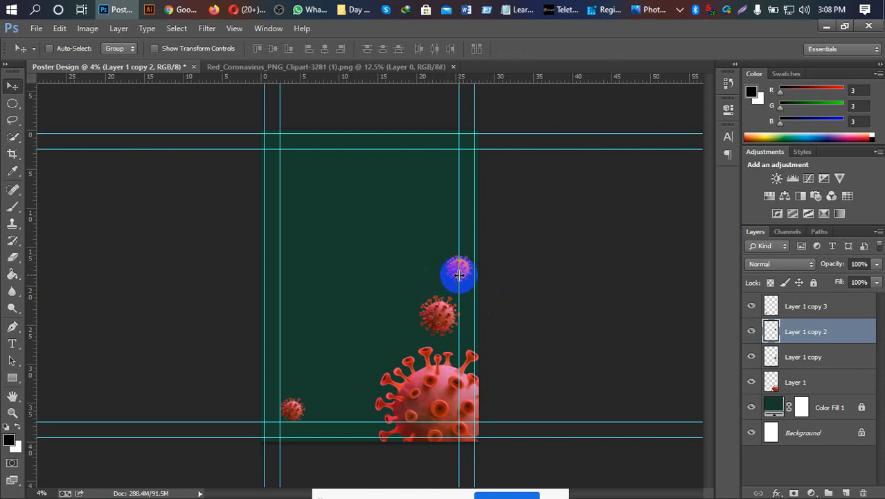
# Step: Add a Gradient Map adjustment layer above Layer 1 copy 3
pyautogui.click(789, 307)
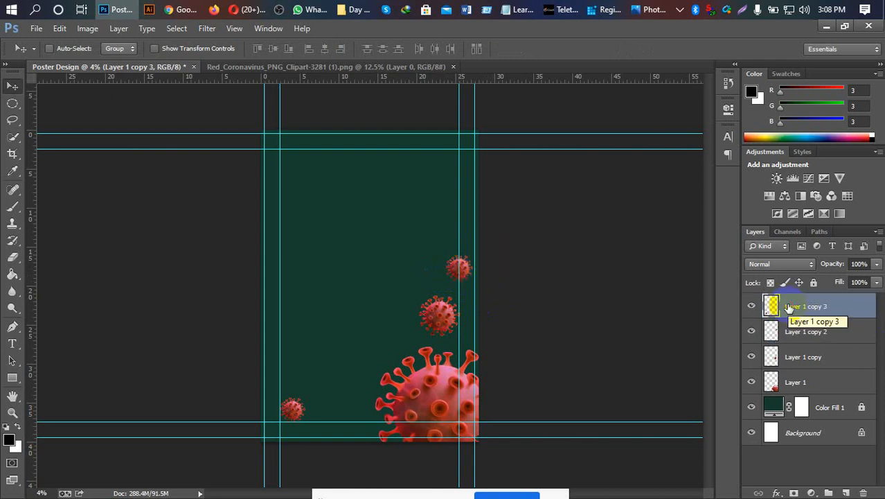
pyautogui.click(810, 493)
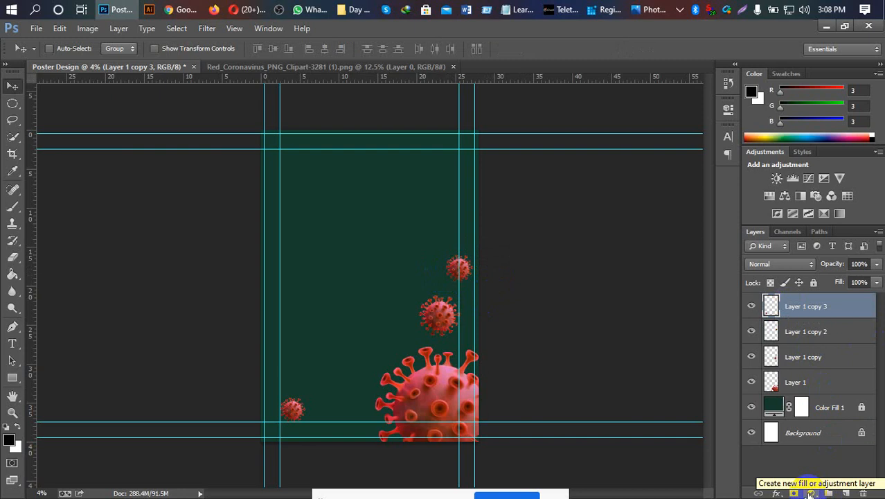
pyautogui.click(809, 494)
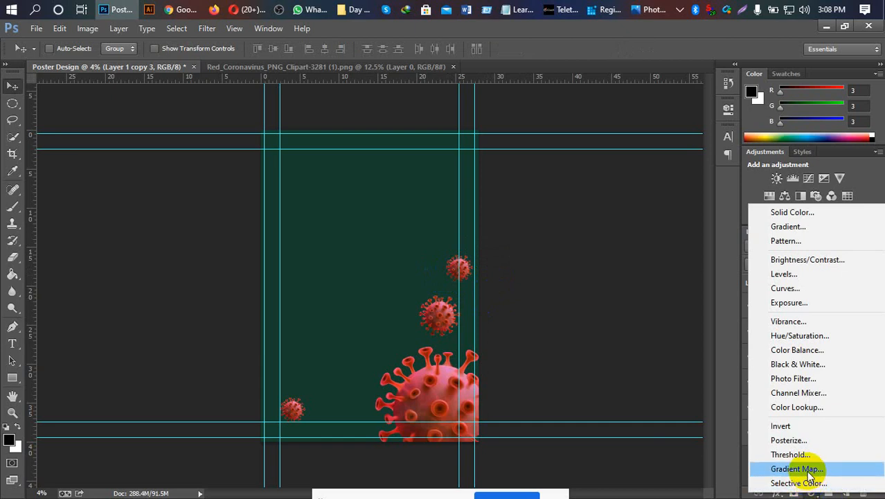
pyautogui.click(807, 470)
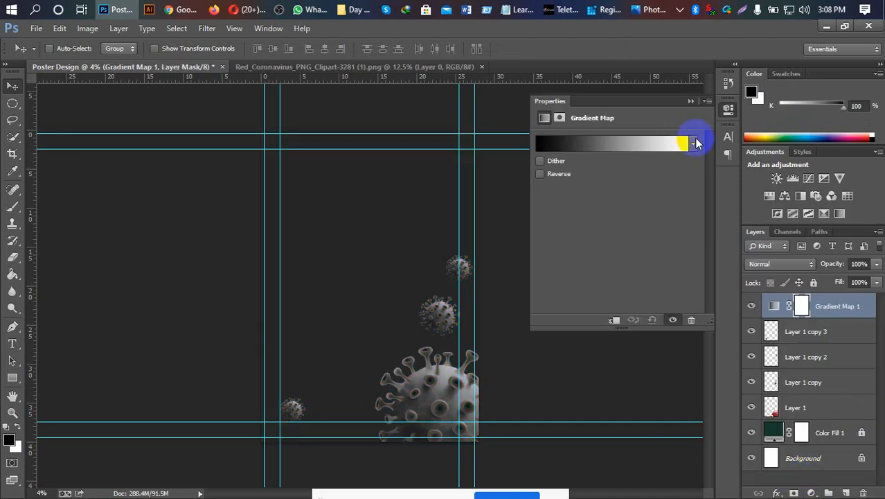
# Step: Set the dark starting color stop of the gradient map's gradient to #0f4051
pyautogui.click(694, 144)
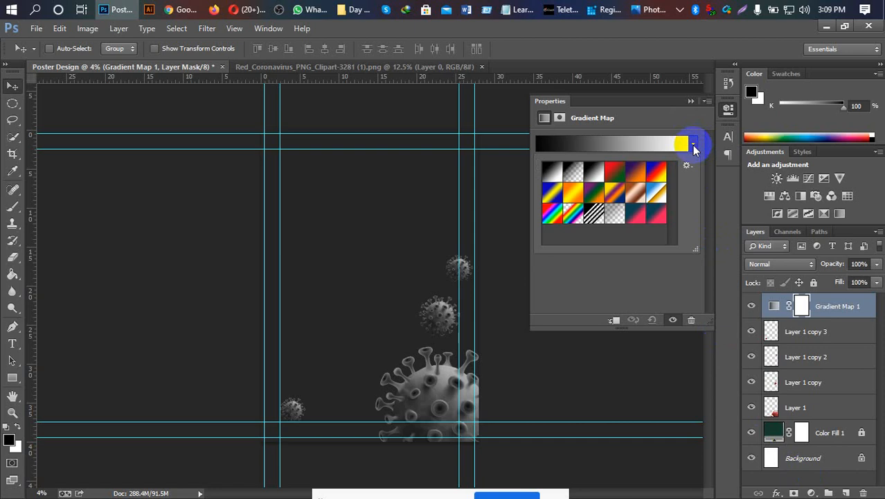
pyautogui.click(662, 144)
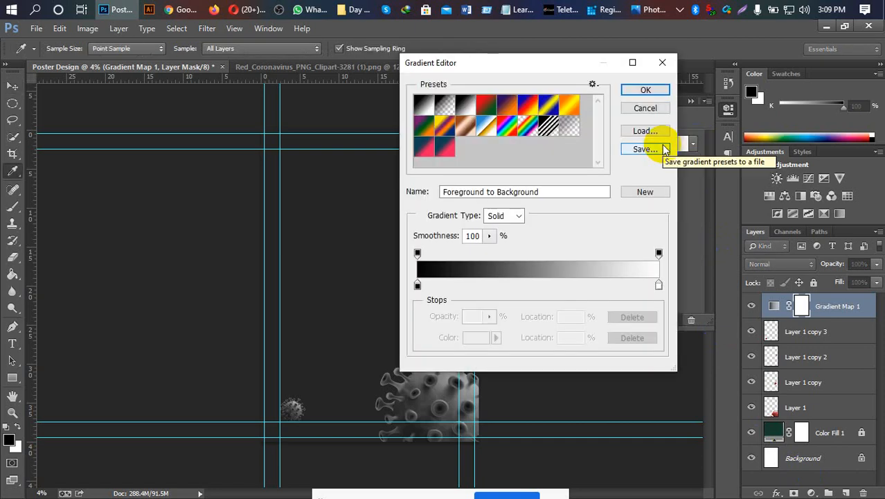
pyautogui.click(418, 286)
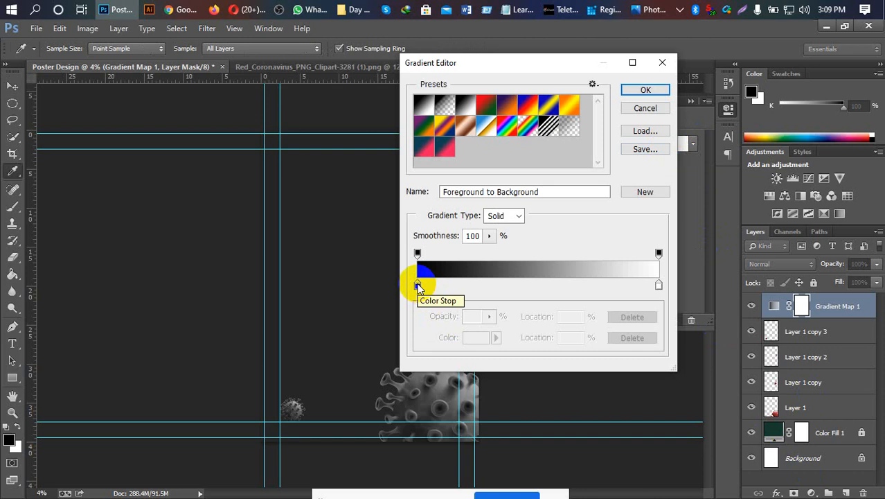
pyautogui.click(472, 339)
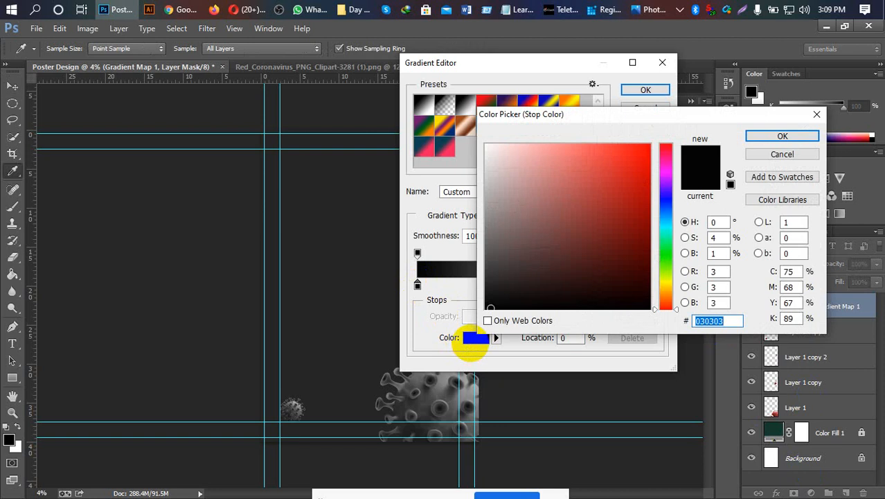
pyautogui.write('16')
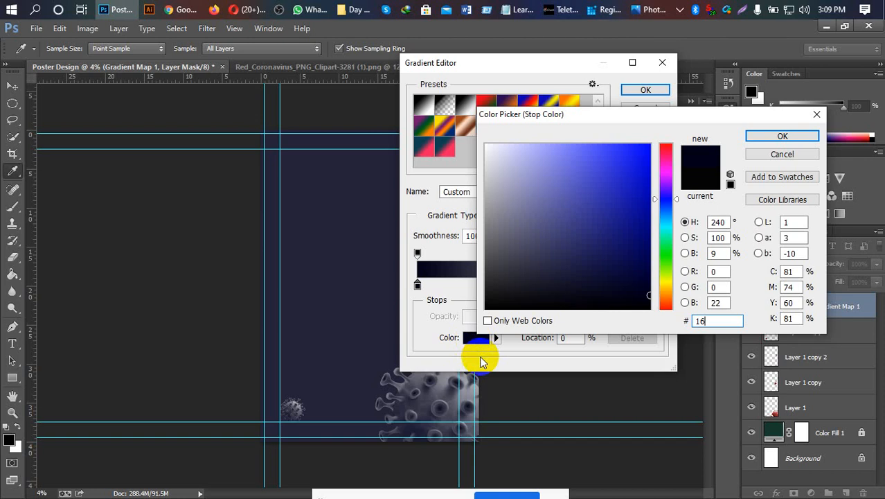
pyautogui.press('BackSpace')
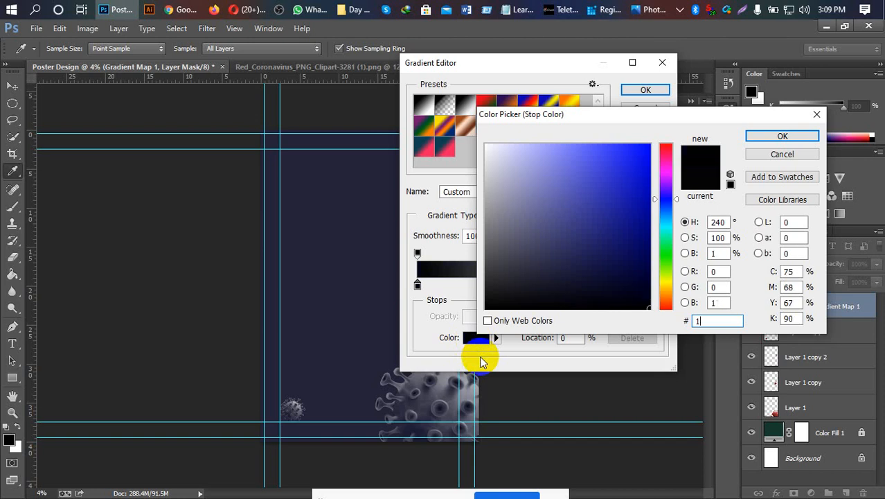
pyautogui.press('BackSpace')
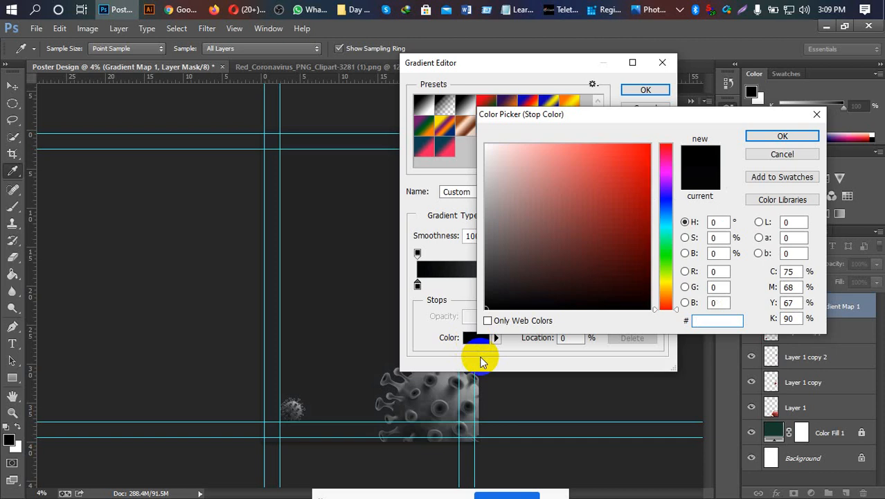
pyautogui.write('0f')
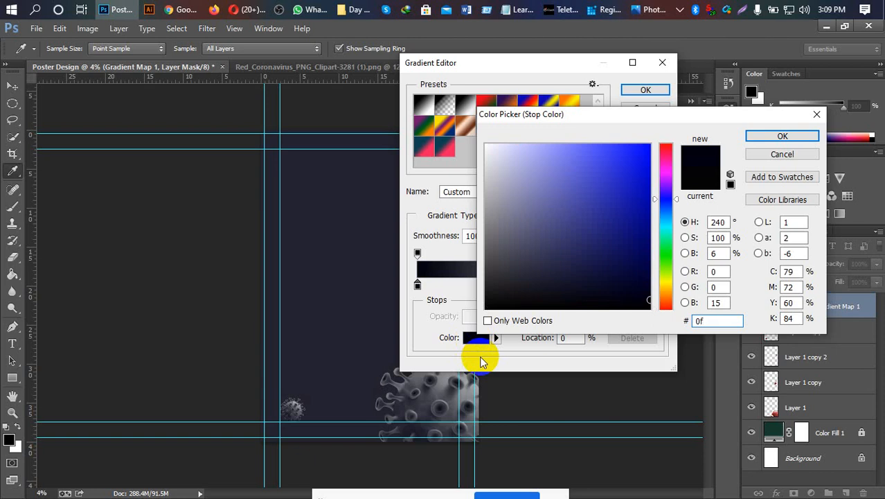
pyautogui.write('40')
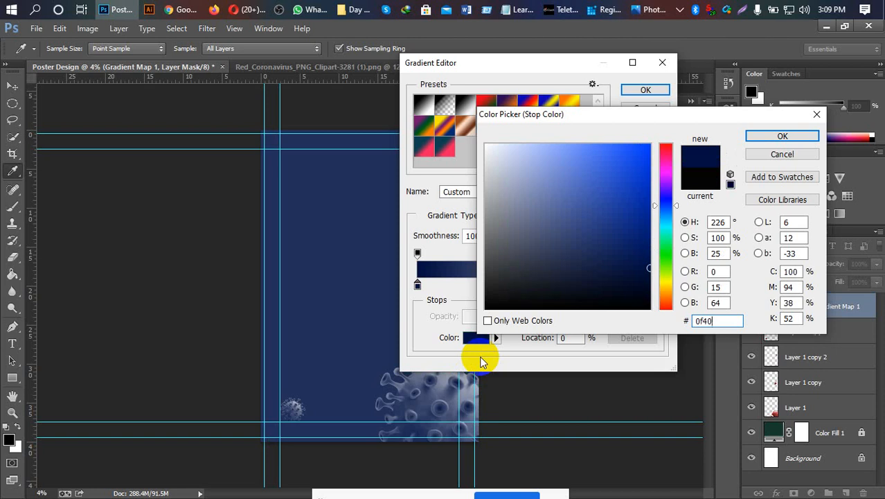
pyautogui.write('51')
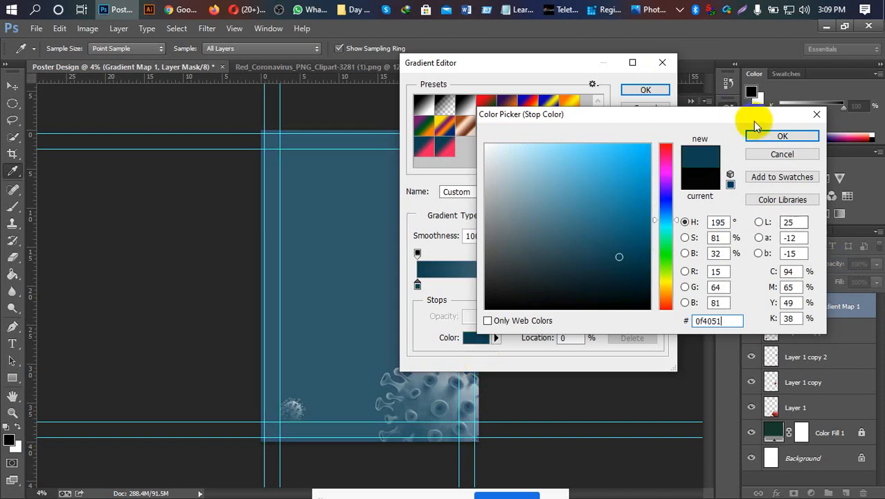
pyautogui.click(767, 139)
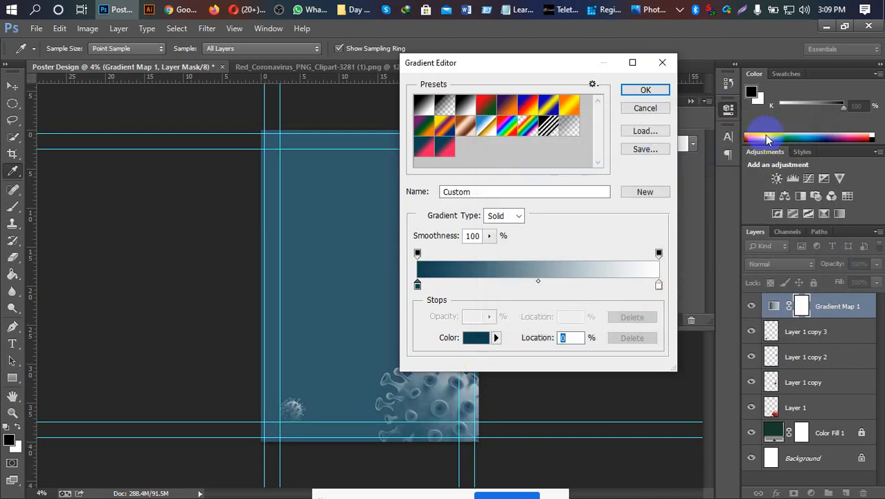
# Step: Set the gradient map's white end color stop to #ff1c5e and apply the edited gradient
pyautogui.doubleClick(658, 286)
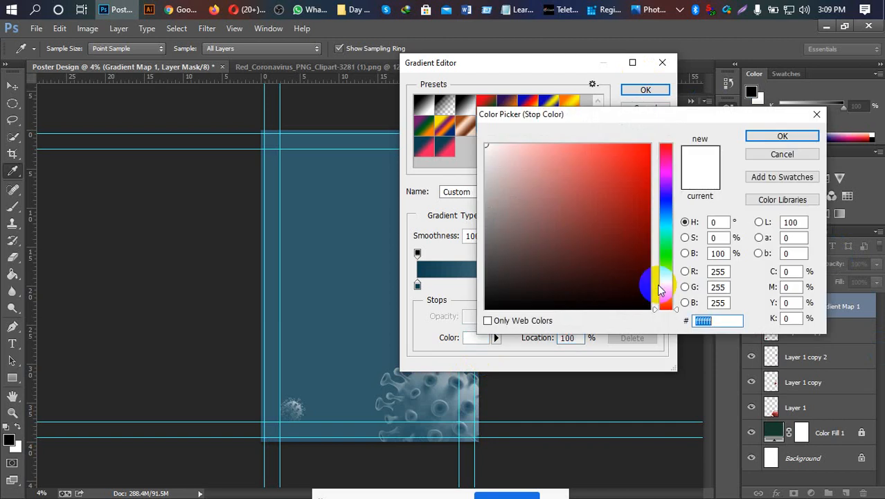
pyautogui.write('ff')
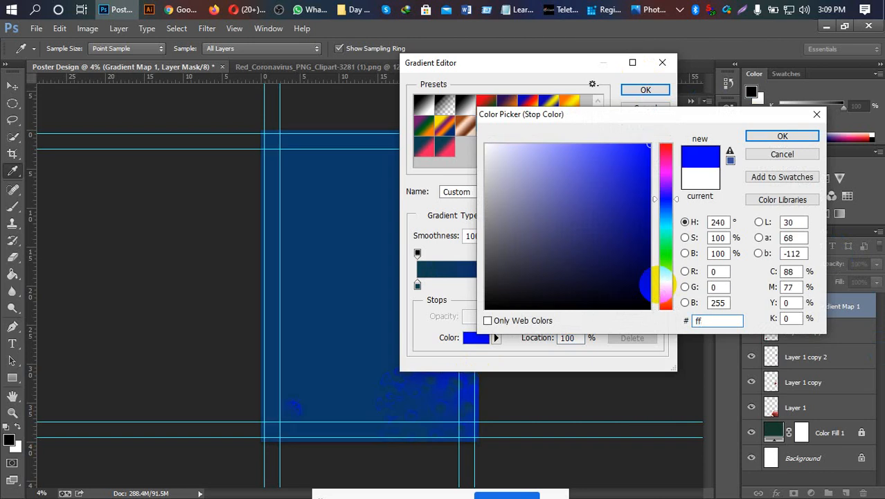
pyautogui.write('1')
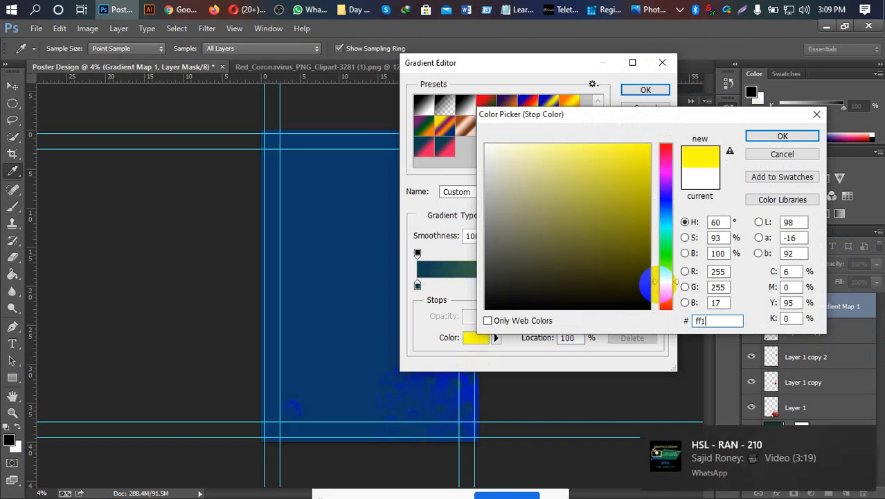
pyautogui.write('c')
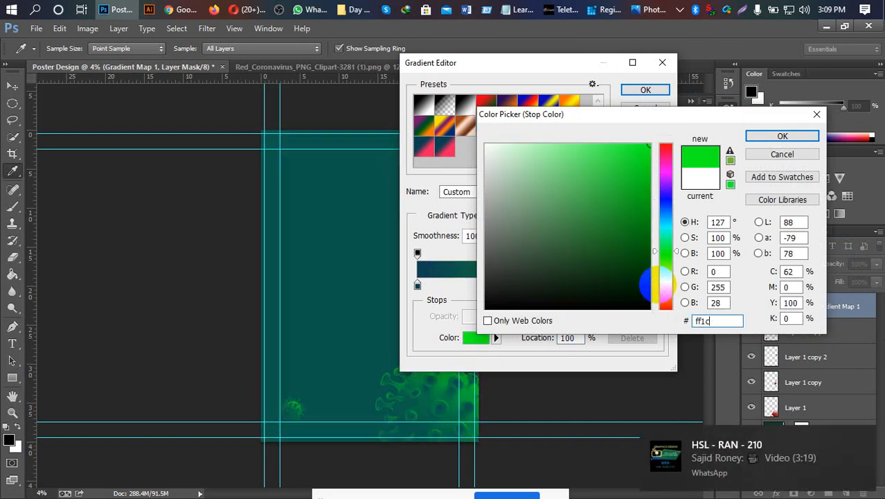
pyautogui.write('5')
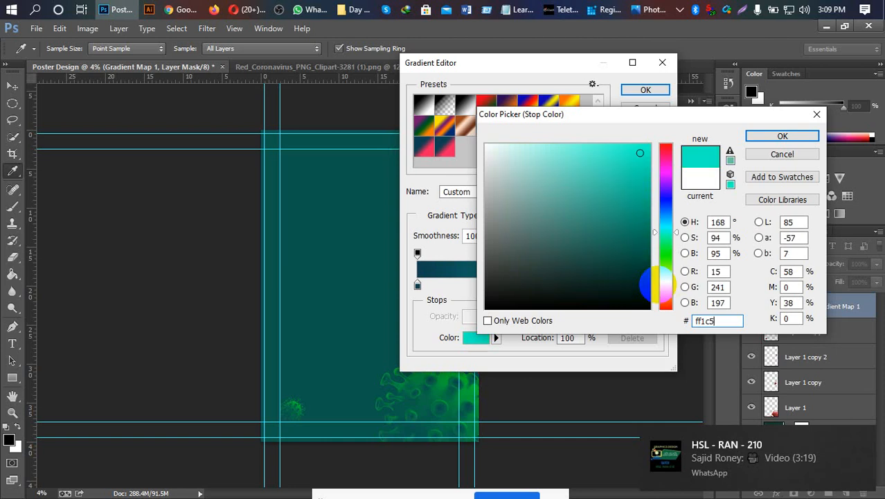
pyautogui.write('e')
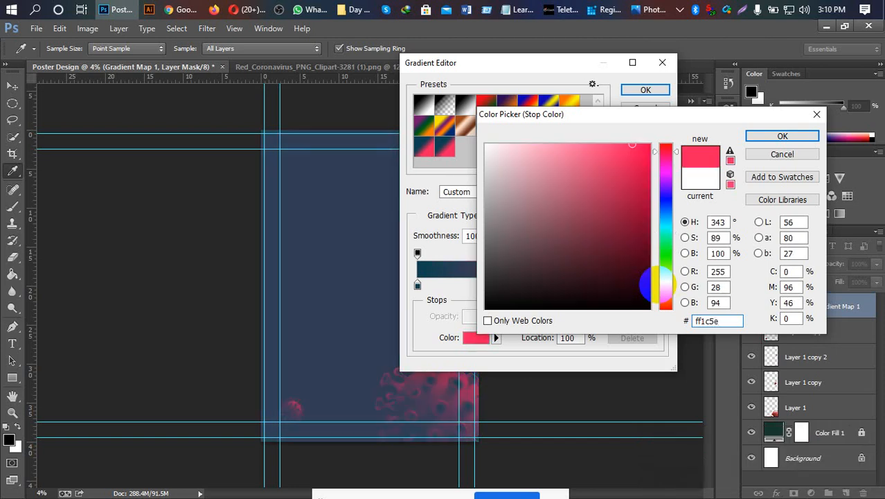
pyautogui.click(793, 138)
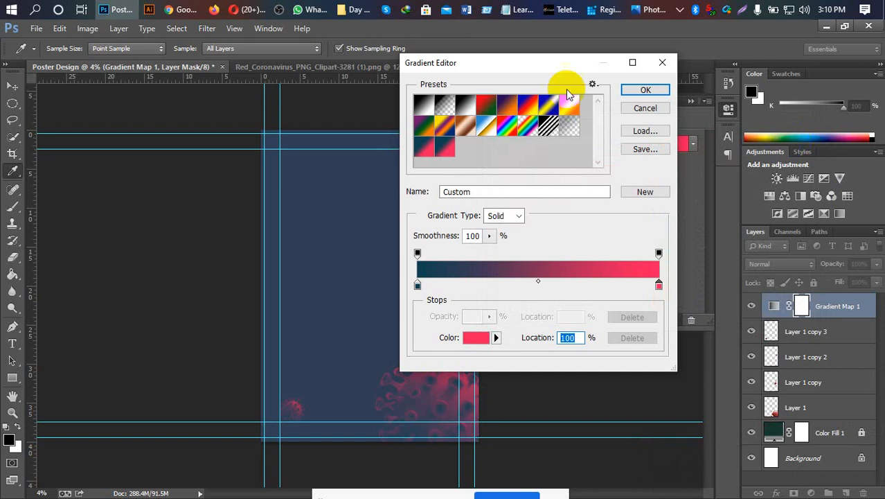
pyautogui.click(646, 91)
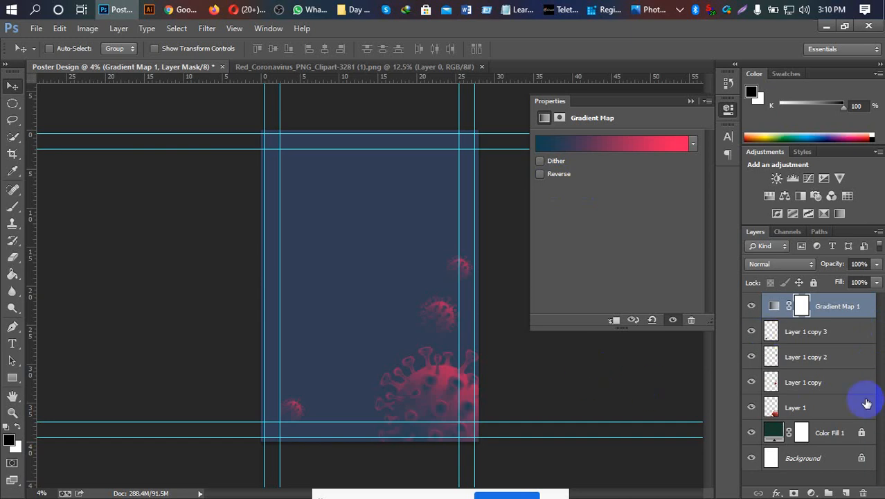
# Step: Add a point text reading CORONA near the middle of the poster, above the Gradient Map 1 layer
pyautogui.click(801, 307)
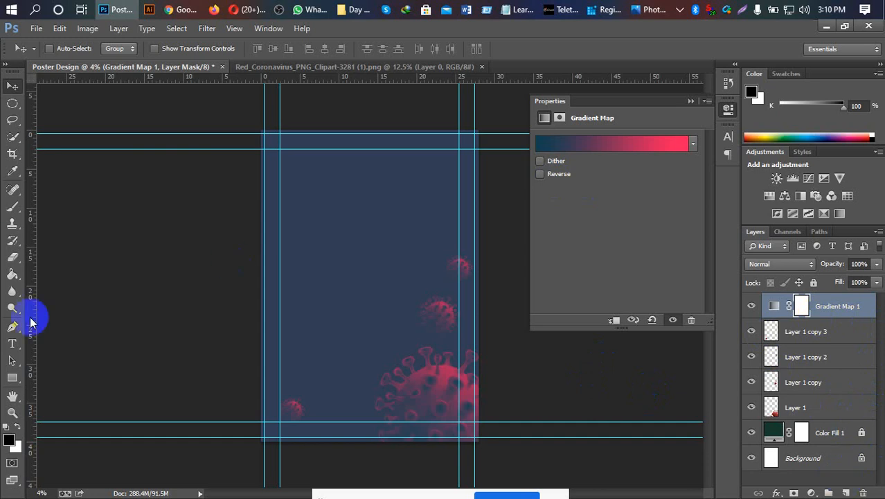
pyautogui.click(15, 341)
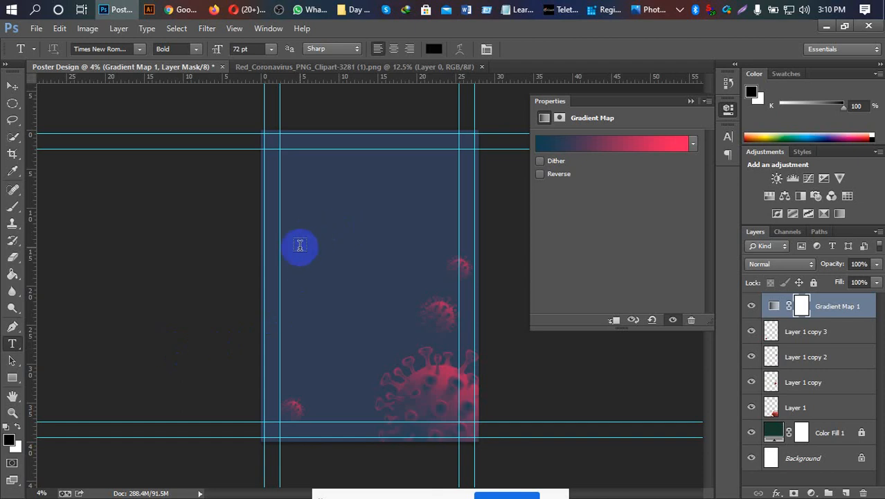
pyautogui.click(140, 49)
pyautogui.click(139, 52)
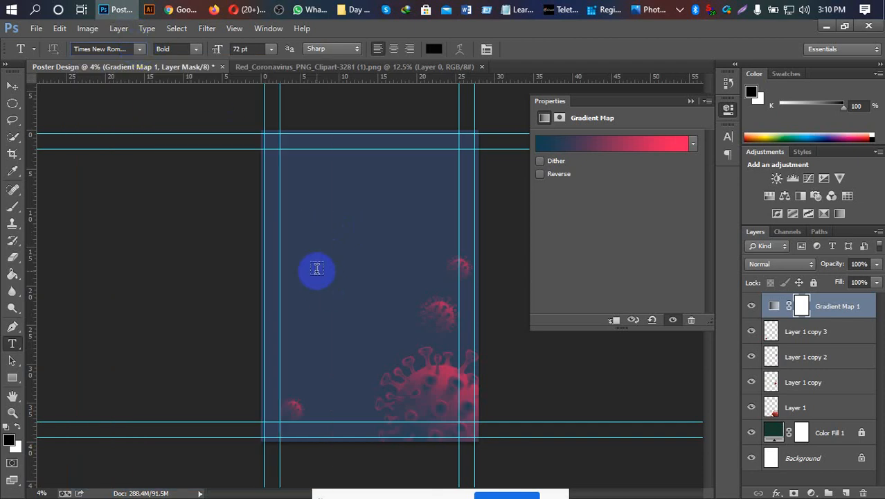
pyautogui.click(316, 268)
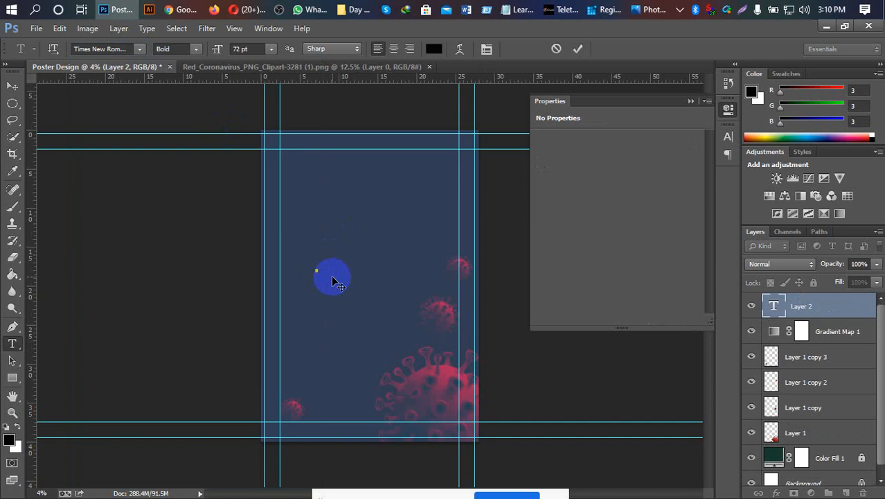
pyautogui.write('CORONA')
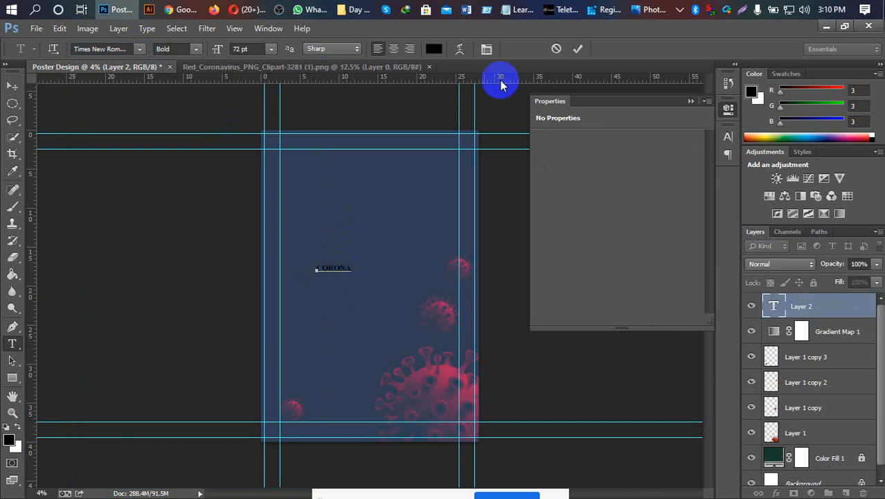
pyautogui.click(578, 49)
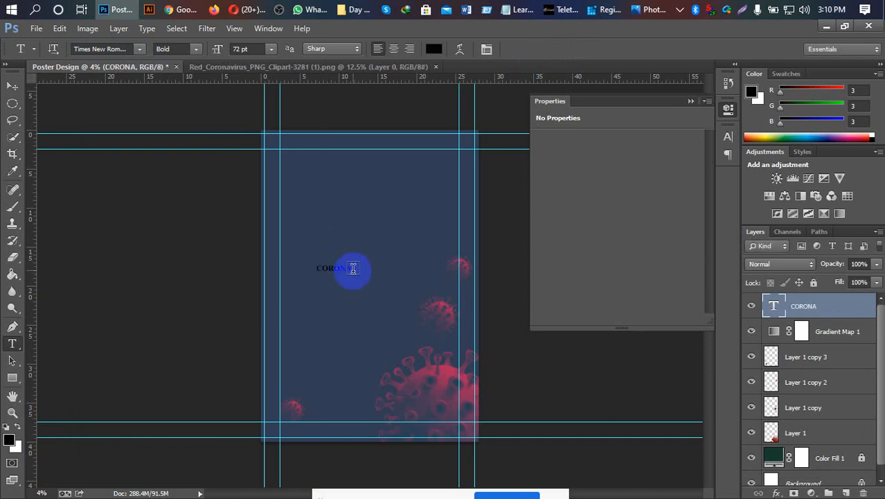
# Step: Select the whole CORONA text and look through the available font families for a title typeface
pyautogui.moveTo(349, 268); pyautogui.dragTo(316, 269)
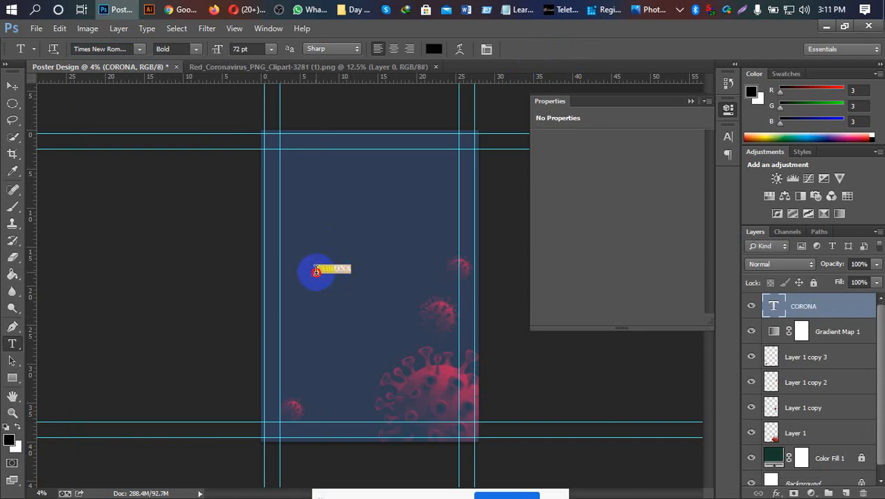
pyautogui.click(138, 50)
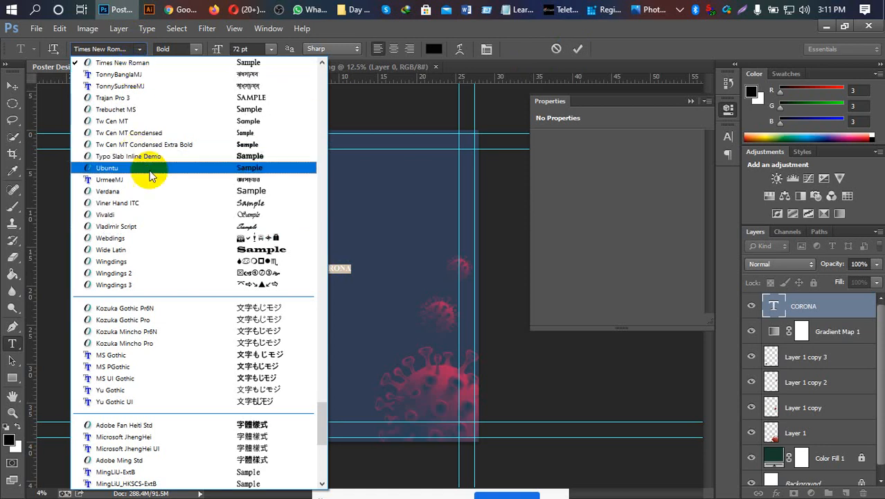
pyautogui.scroll(-3, 162, 216)
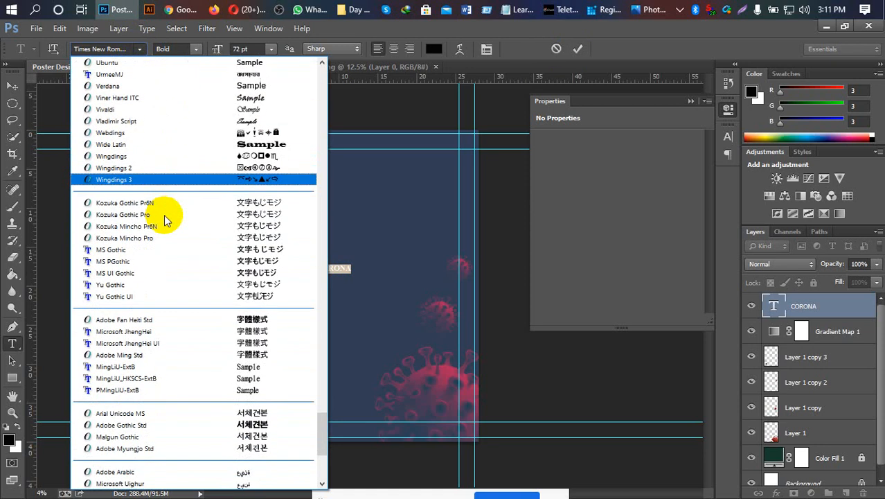
pyautogui.scroll(-4, 166, 218)
pyautogui.scroll(4, 257, 356)
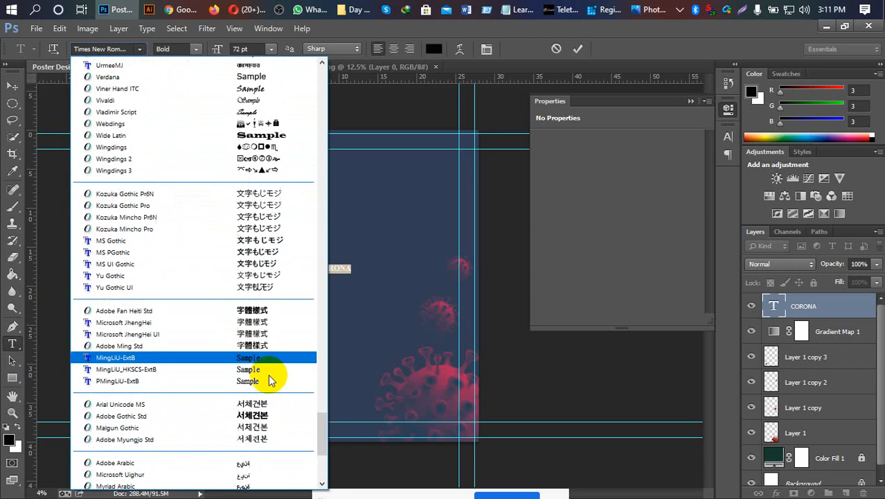
pyautogui.moveTo(322, 443); pyautogui.dragTo(277, 95)
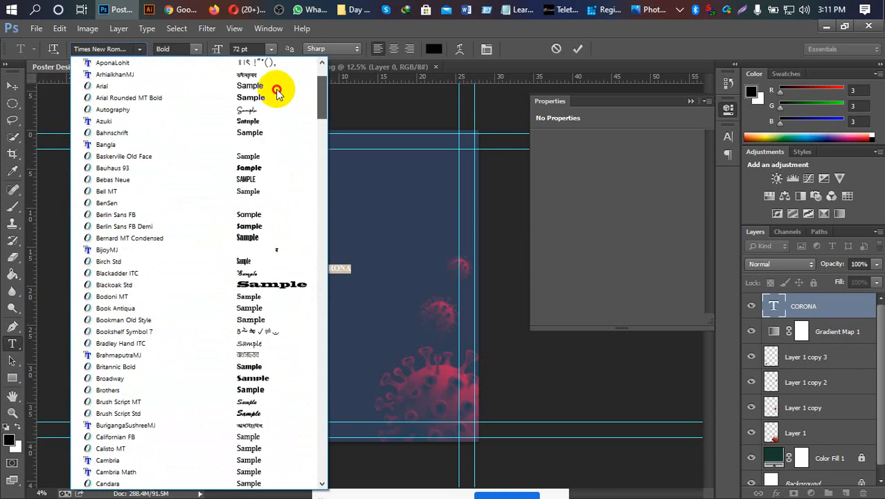
pyautogui.moveTo(277, 93); pyautogui.dragTo(284, 100)
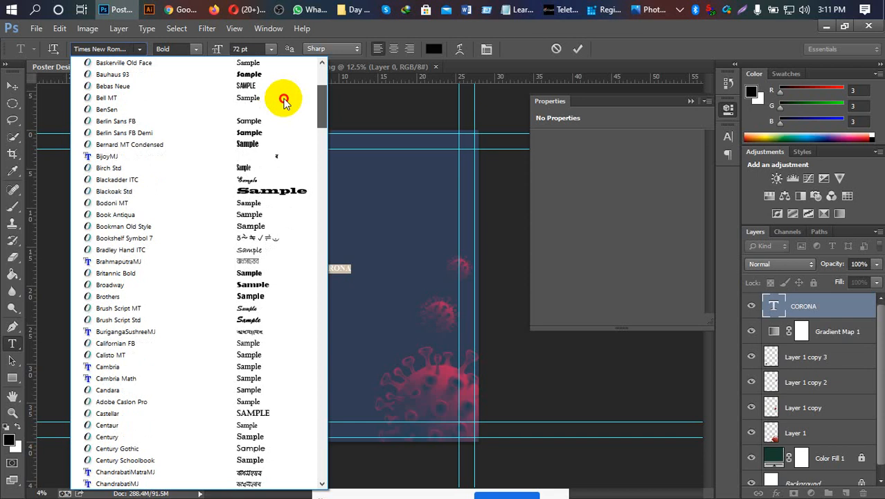
pyautogui.moveTo(283, 100); pyautogui.dragTo(284, 96)
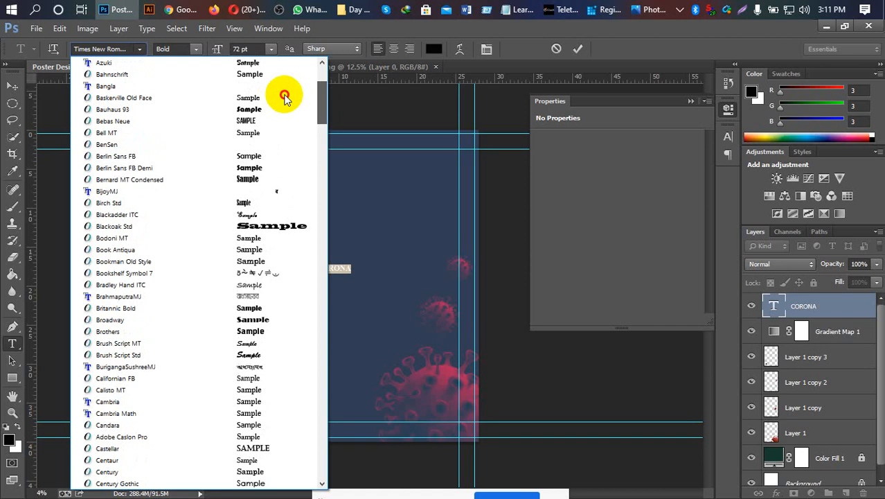
pyautogui.moveTo(284, 97); pyautogui.dragTo(282, 95)
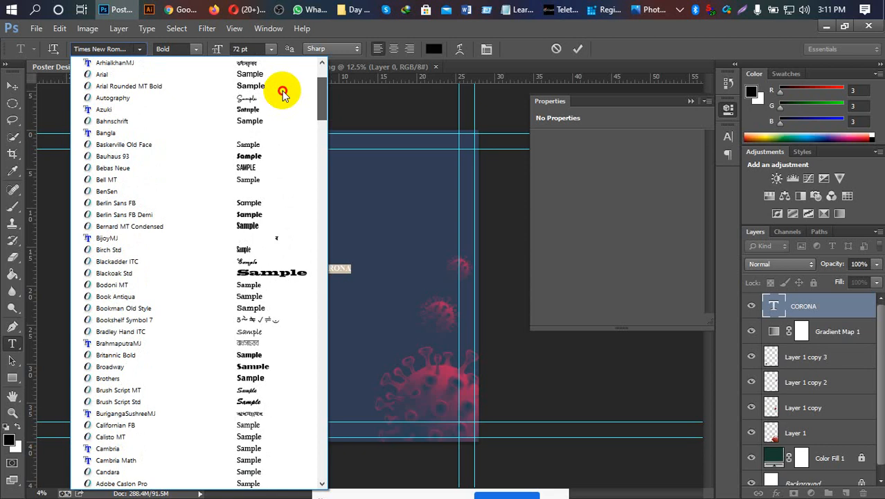
pyautogui.scroll(-4, 282, 95)
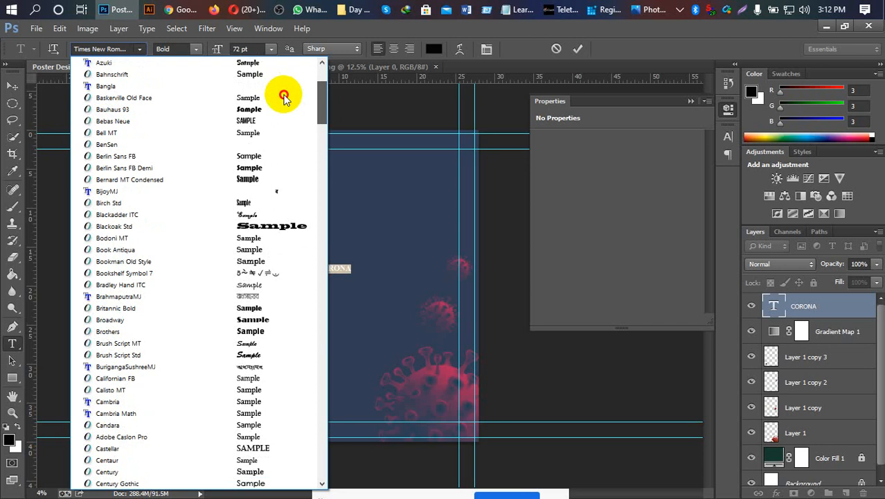
pyautogui.scroll(-2, 284, 97)
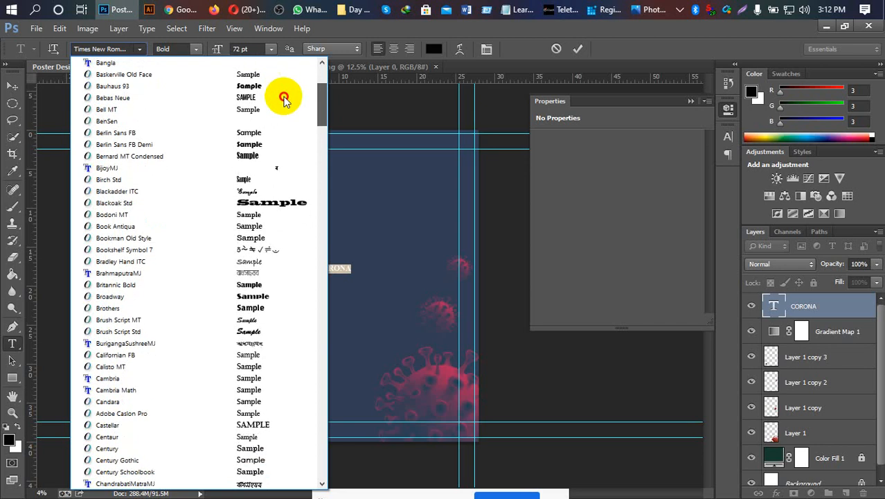
pyautogui.scroll(-4, 284, 101)
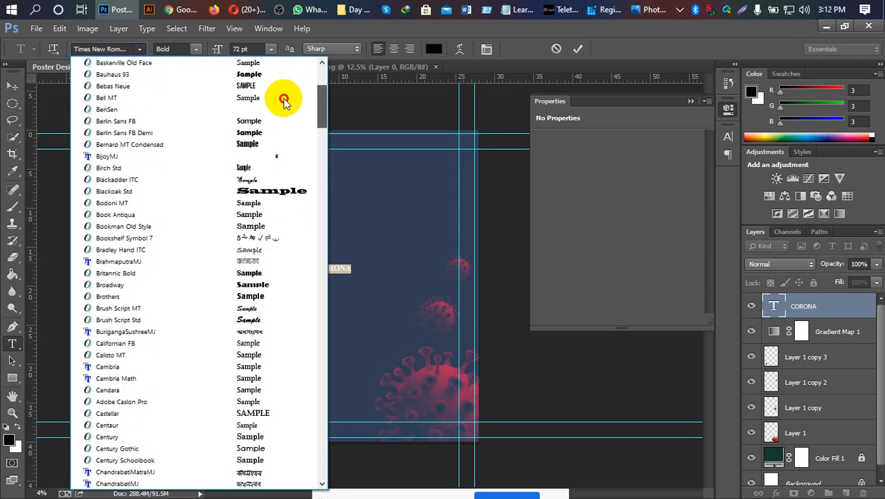
pyautogui.scroll(-3, 284, 104)
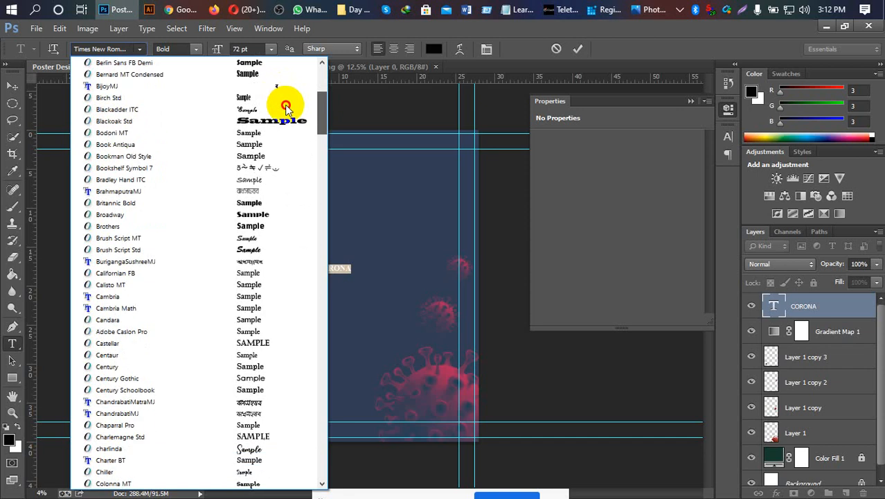
pyautogui.scroll(-15, 286, 108)
pyautogui.scroll(13, 292, 158)
pyautogui.scroll(8, 290, 108)
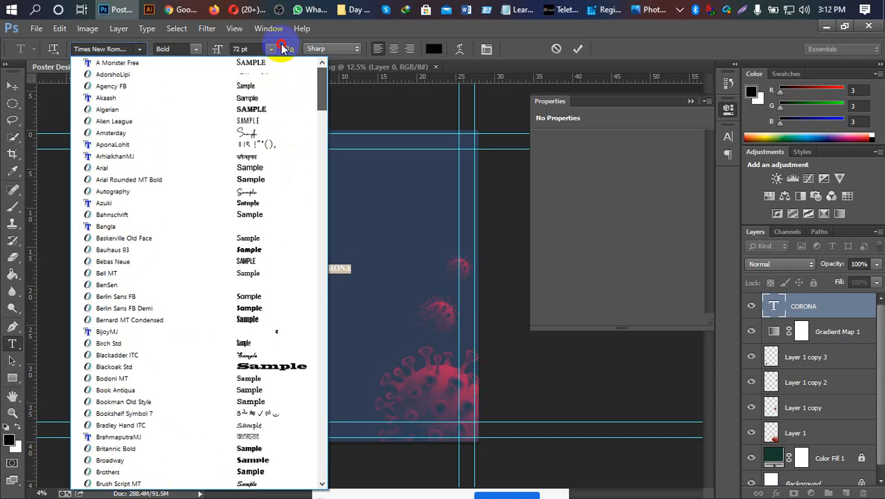
pyautogui.click(127, 46)
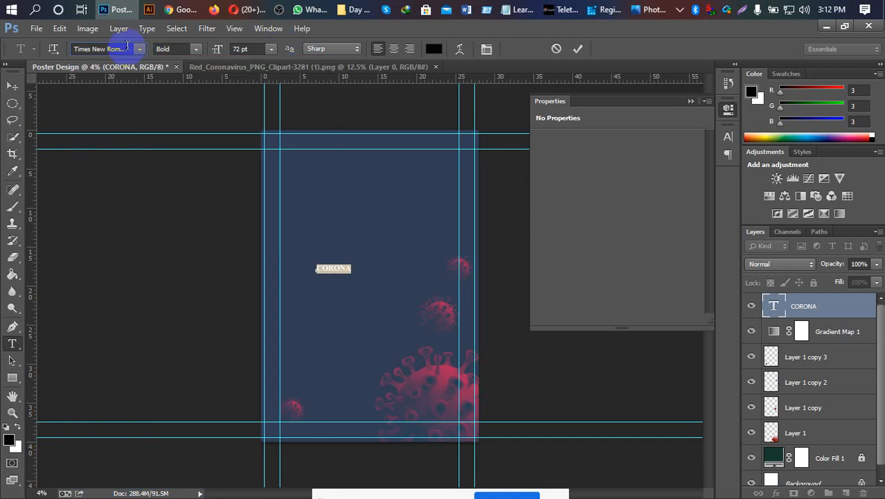
# Step: Change the font family of the selected CORONA text to HomepageBauk..
pyautogui.click(127, 48)
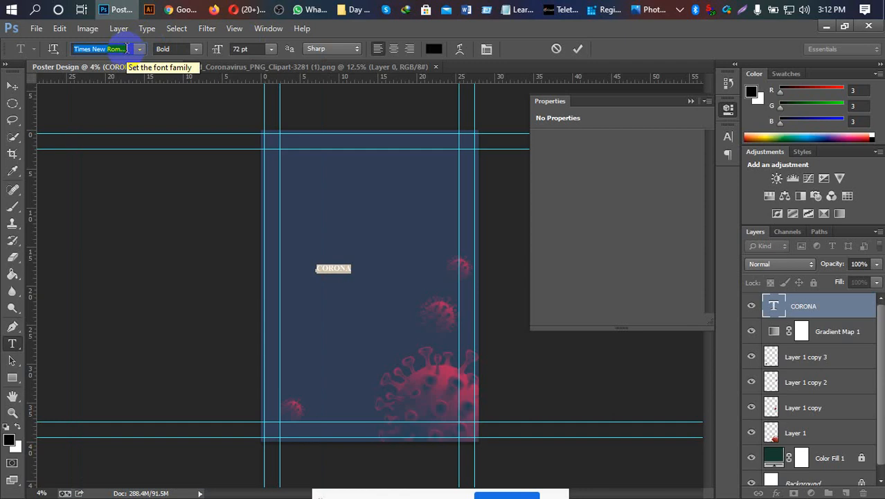
pyautogui.write('Bau')
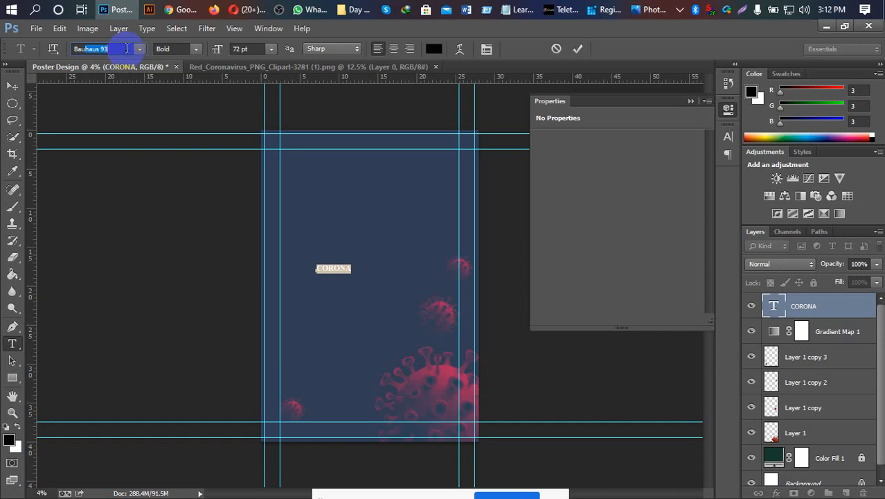
pyautogui.press('BackSpace')
pyautogui.press('BackSpace')
pyautogui.write('a')
pyautogui.write('h')
pyautogui.write('om')
pyautogui.press('Return')
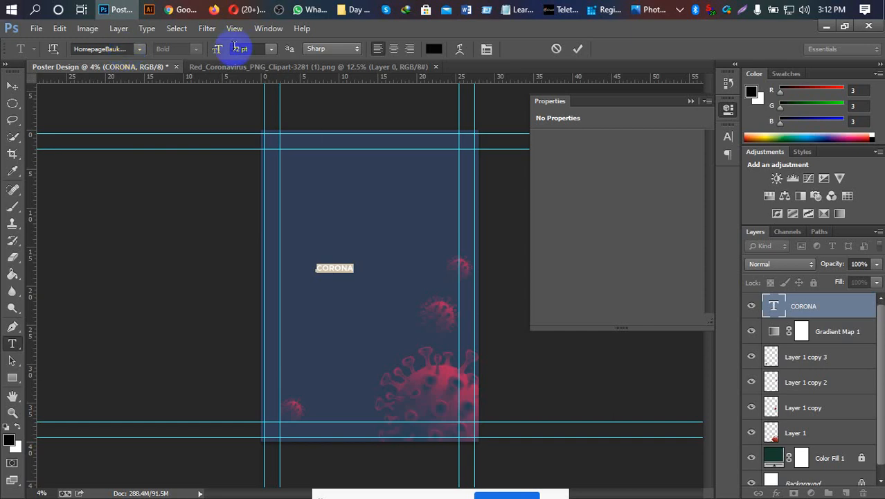
# Step: Set the font size of the selected CORONA text to 350.84 pt
pyautogui.click(214, 51)
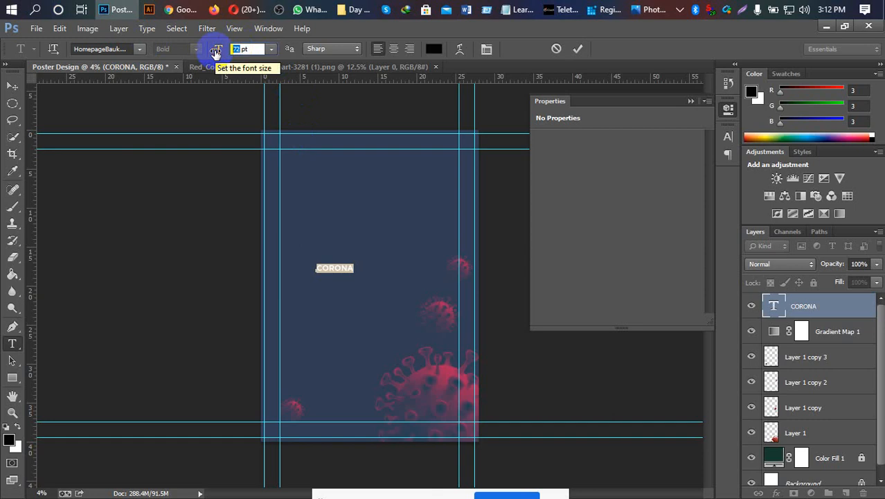
pyautogui.write('3')
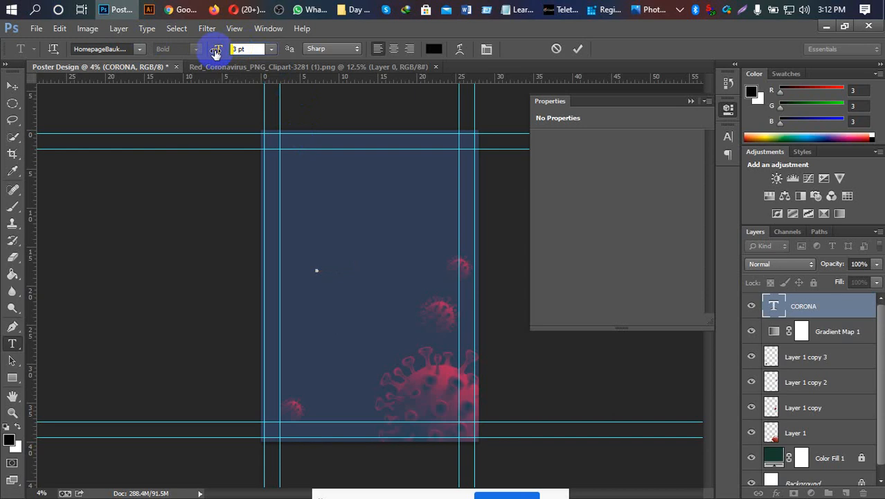
pyautogui.write('50')
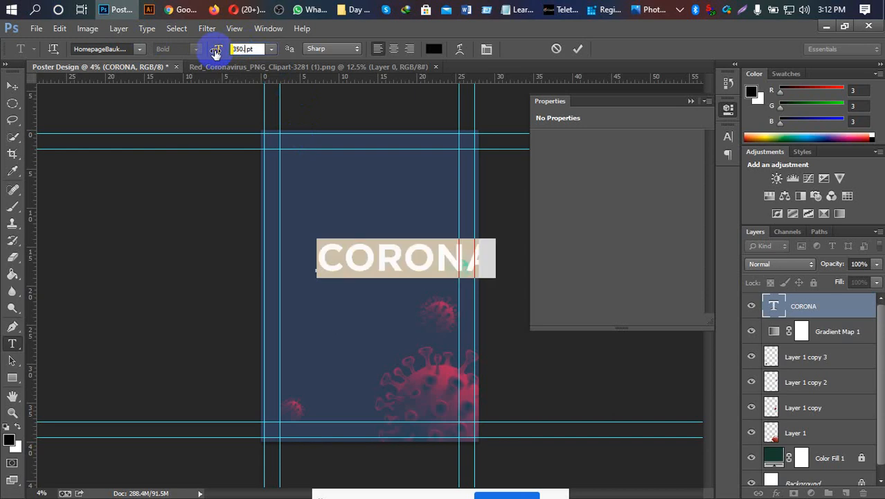
pyautogui.write('.84')
pyautogui.moveTo(531, 8)
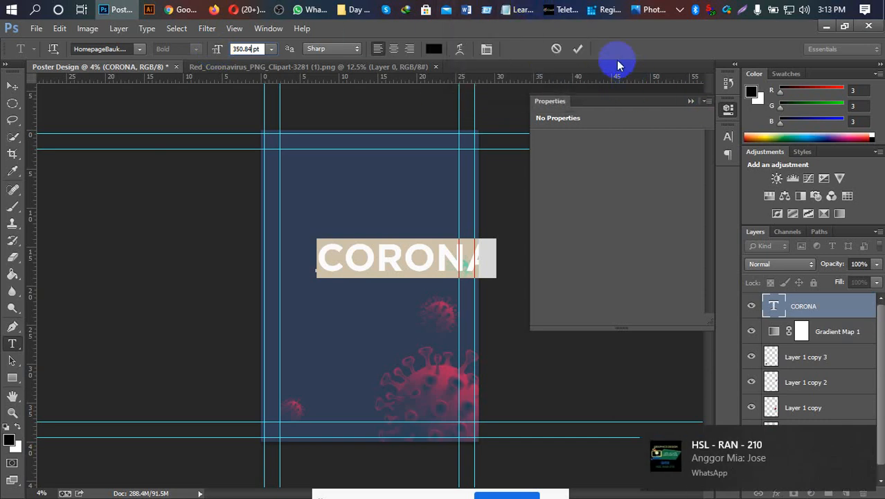
# Step: Commit the edited CORONA text
pyautogui.click(579, 49)
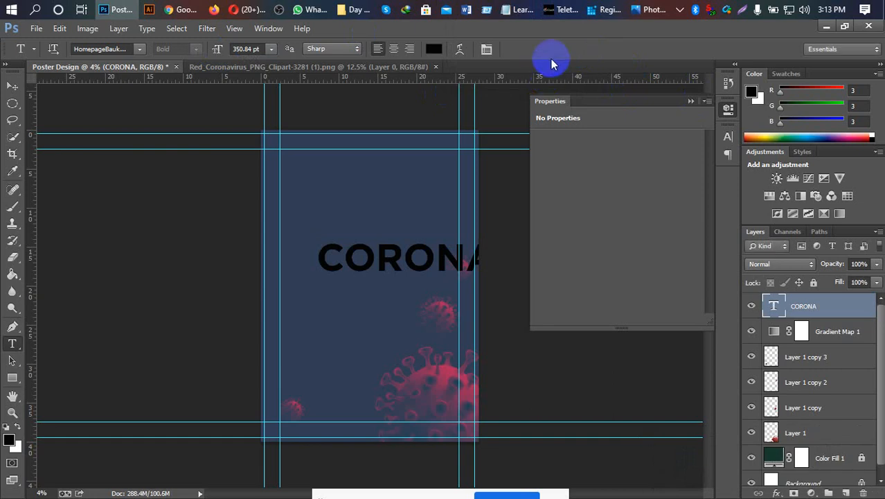
pyautogui.hotkey('ctrl', 't')
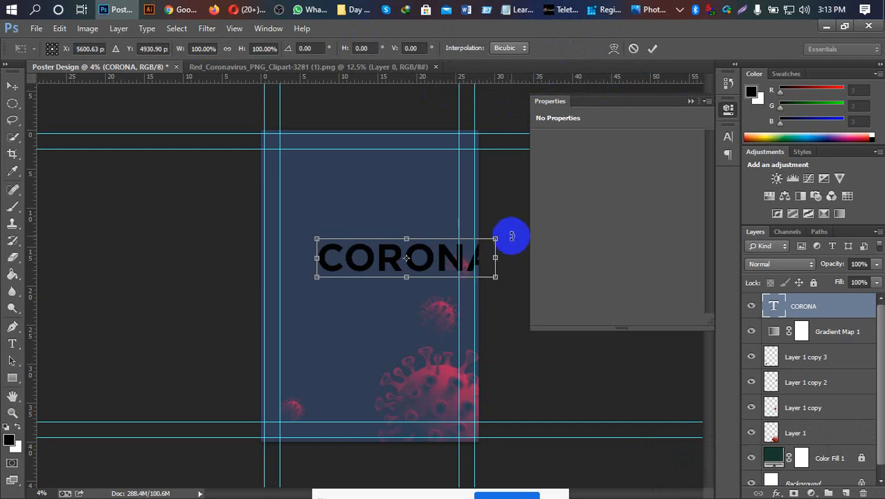
pyautogui.moveTo(506, 238); pyautogui.dragTo(434, 170)
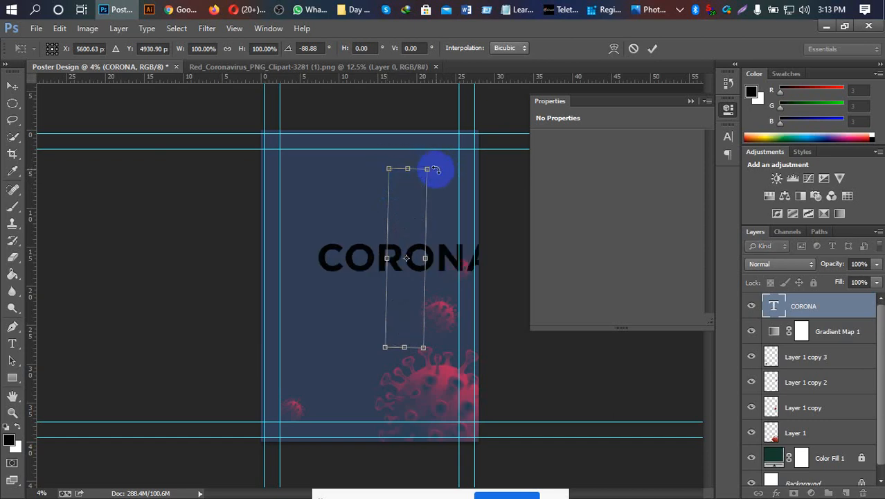
pyautogui.moveTo(435, 169); pyautogui.dragTo(426, 169)
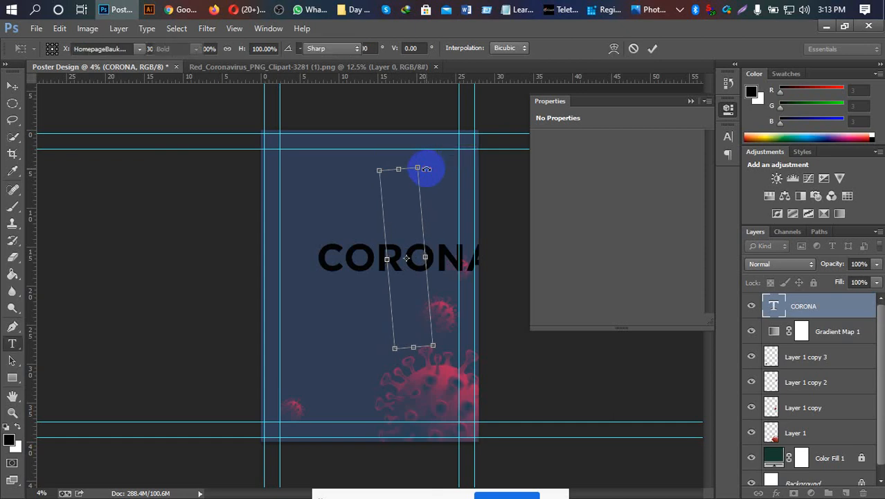
pyautogui.press('Return')
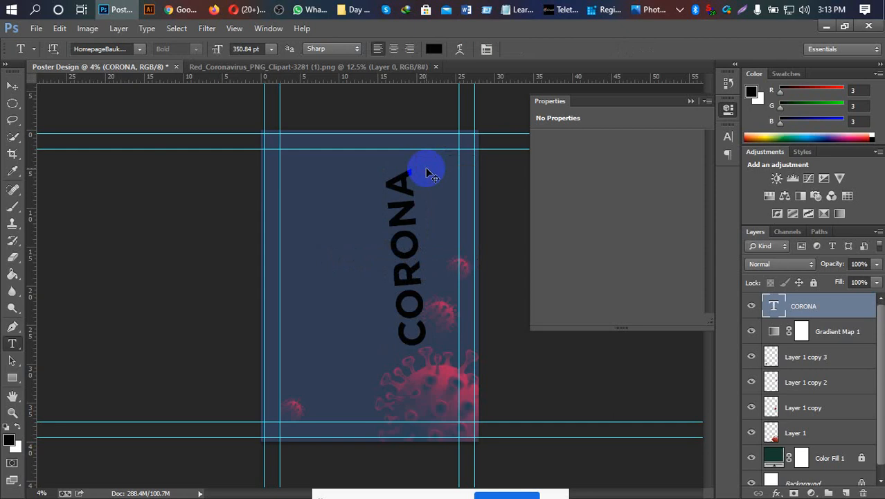
pyautogui.hotkey('ctrl', 'z')
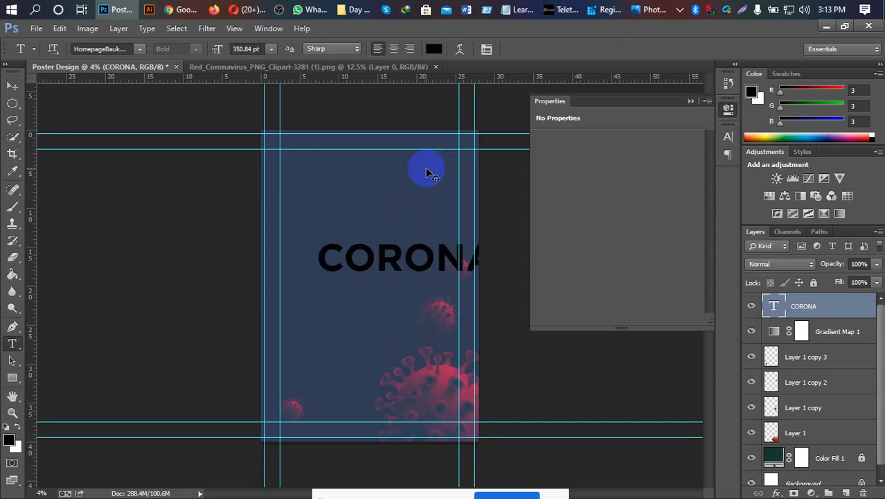
# Step: Rotate the CORONA text about 90.5° counterclockwise so that it reads upward
pyautogui.hotkey('ctrl', 't')
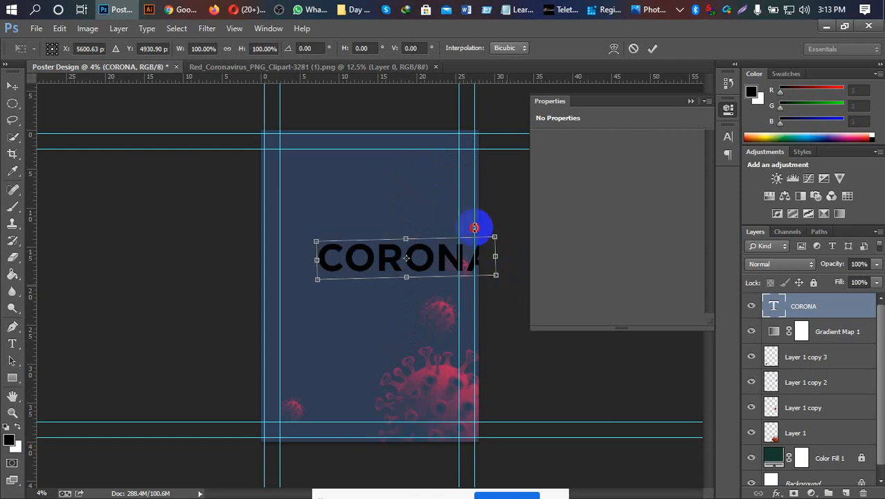
pyautogui.moveTo(474, 227); pyautogui.dragTo(431, 175)
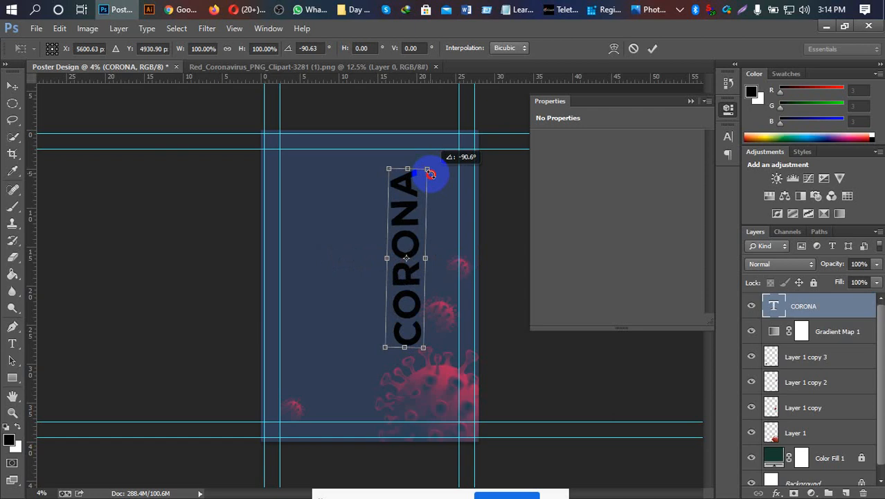
pyautogui.moveTo(431, 175); pyautogui.dragTo(428, 173)
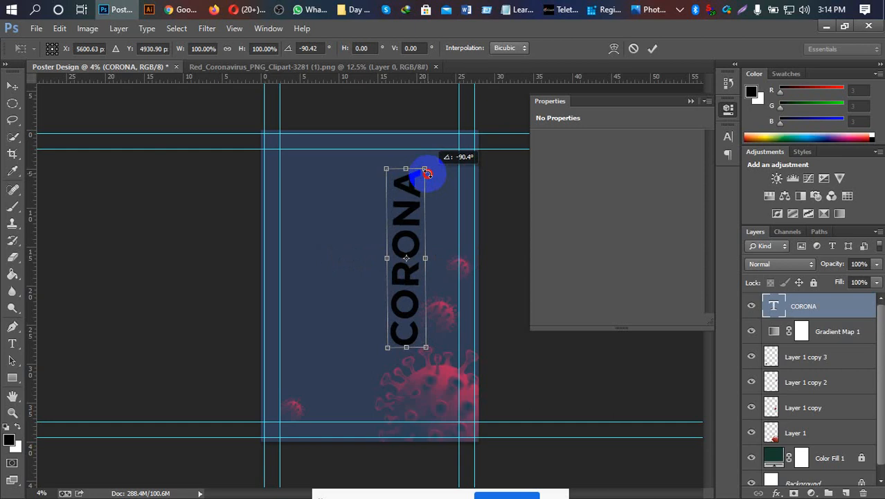
pyautogui.moveTo(428, 174); pyautogui.dragTo(425, 174)
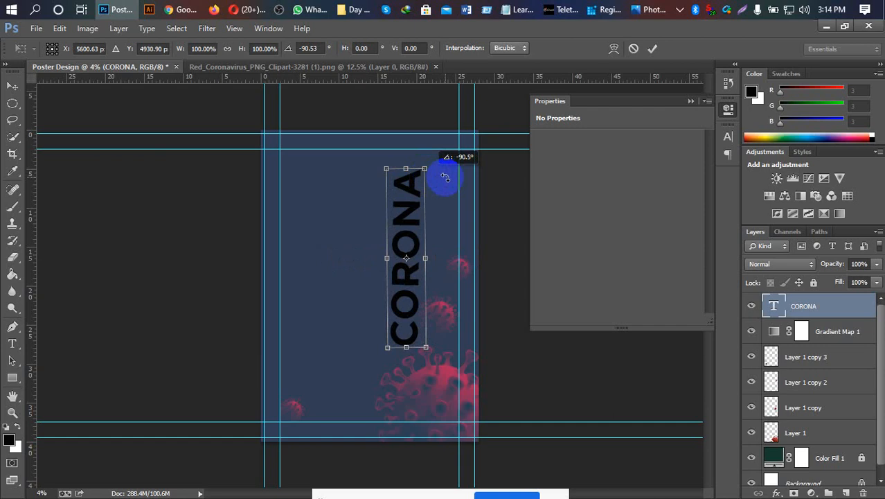
pyautogui.press('t')
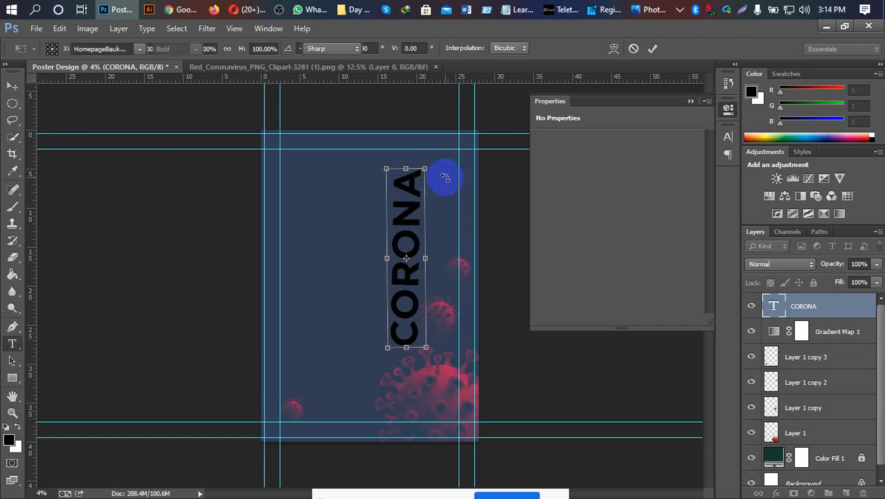
pyautogui.press('Return')
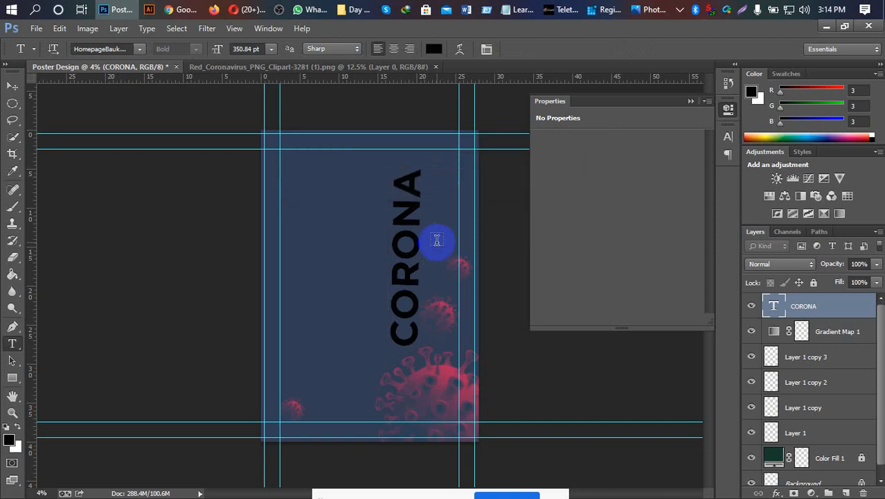
# Step: Move the vertical CORONA text to the poster's lower-left corner, against the inner margin guides
pyautogui.click(12, 86)
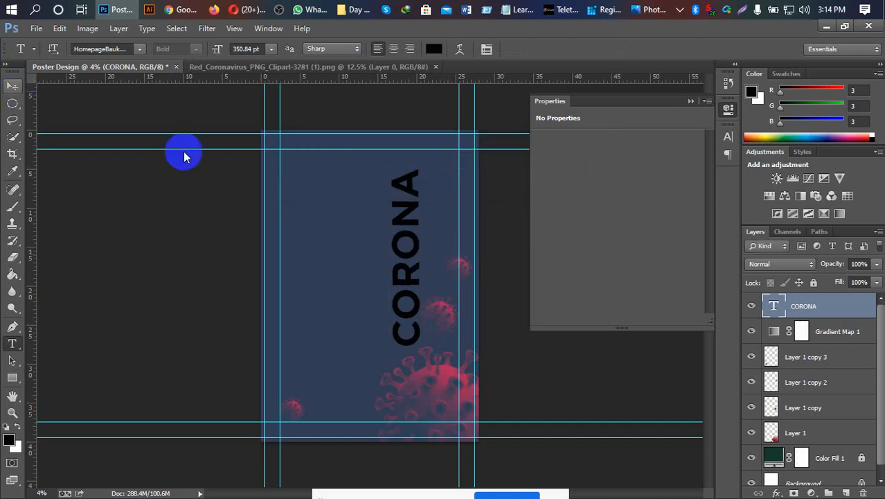
pyautogui.moveTo(408, 263); pyautogui.dragTo(302, 355)
pyautogui.click(302, 311)
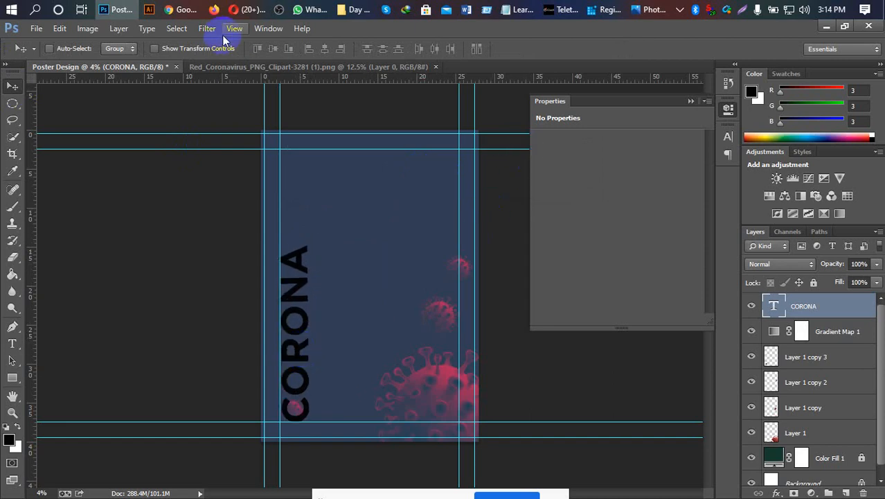
# Step: Show the character settings and set the tracking of the vertical CORONA text to 9
pyautogui.click(263, 29)
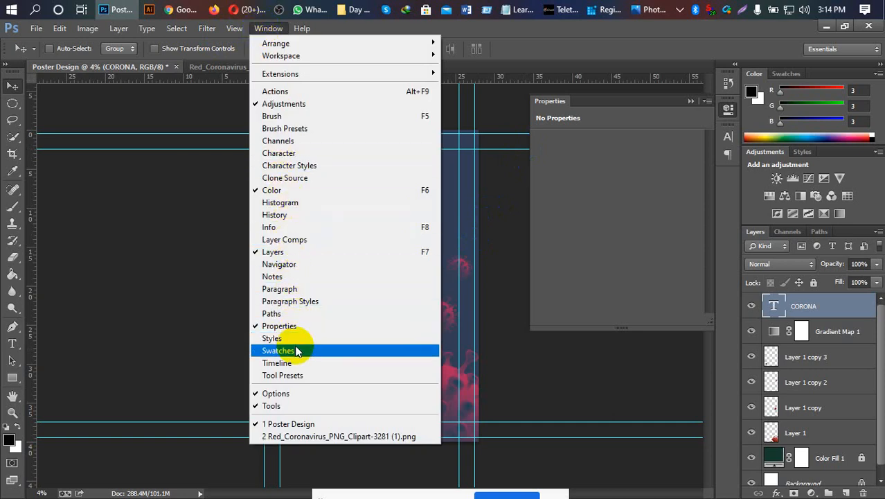
pyautogui.click(289, 157)
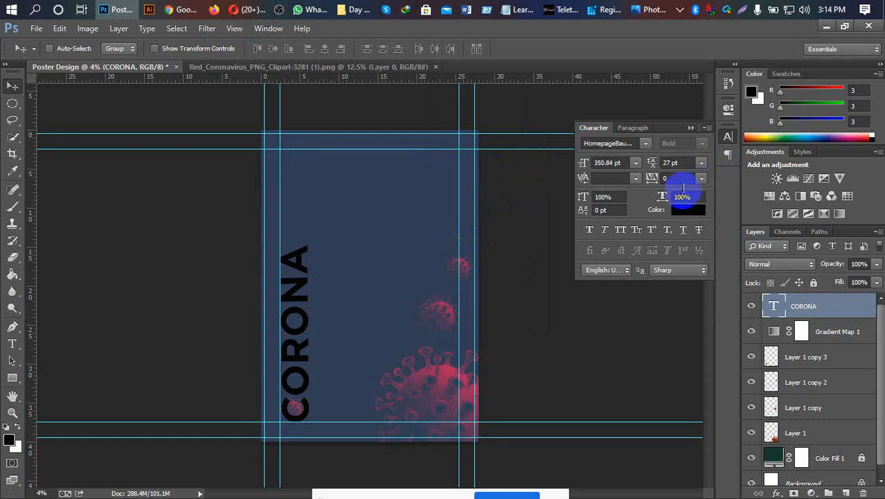
pyautogui.click(655, 178)
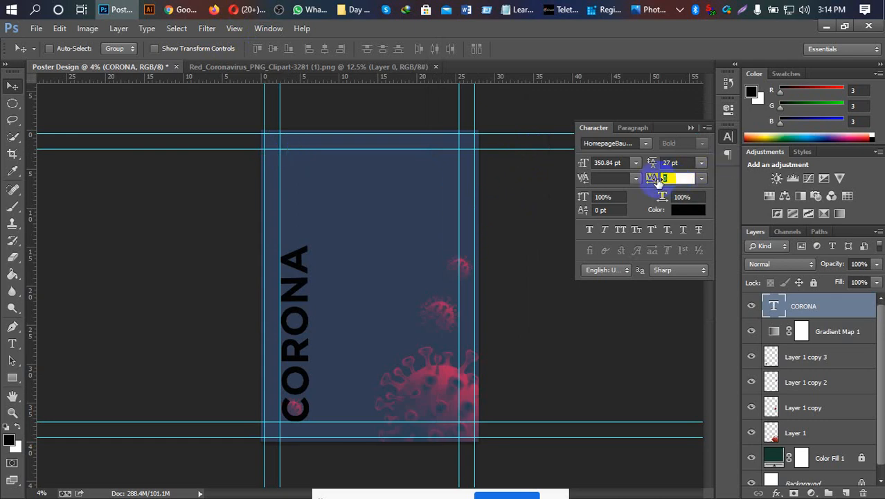
pyautogui.write('-40')
pyautogui.click(573, 214)
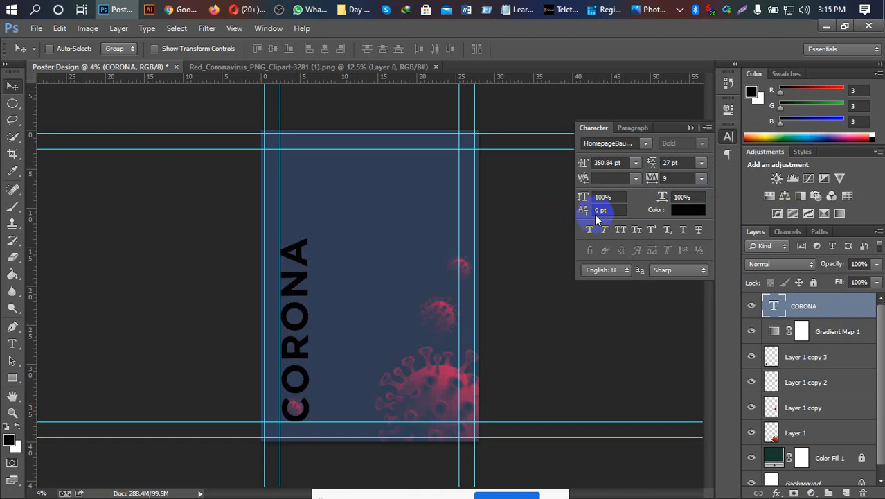
pyautogui.click(670, 178)
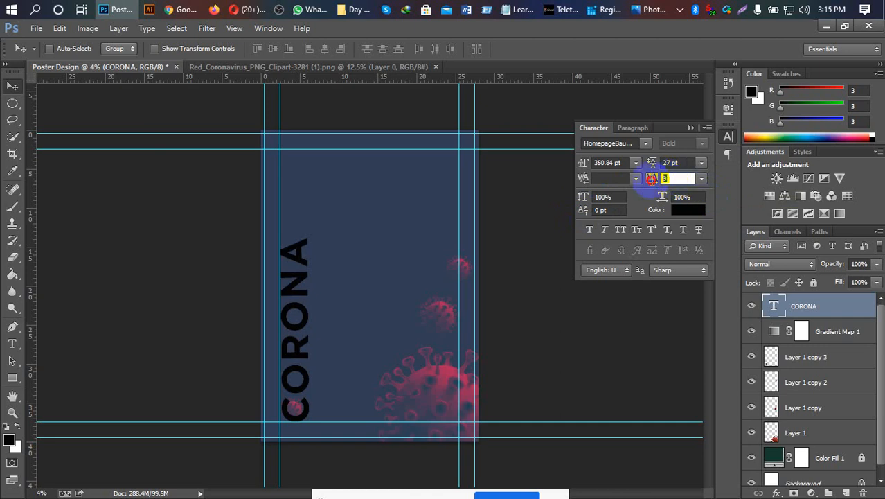
pyautogui.write('4')
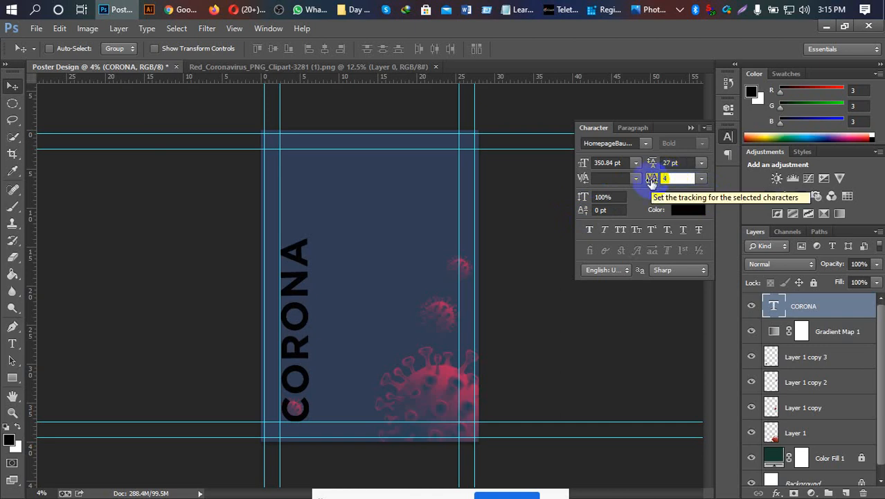
pyautogui.write('0')
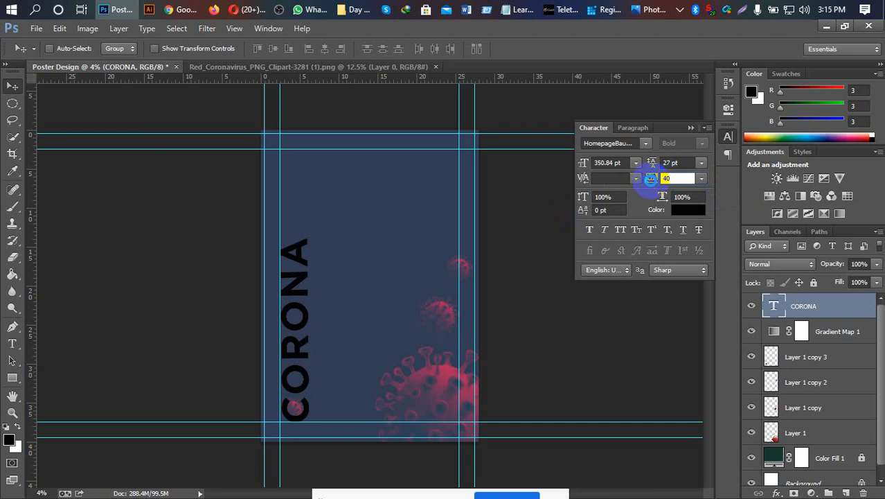
pyautogui.press('Escape')
pyautogui.press('t')
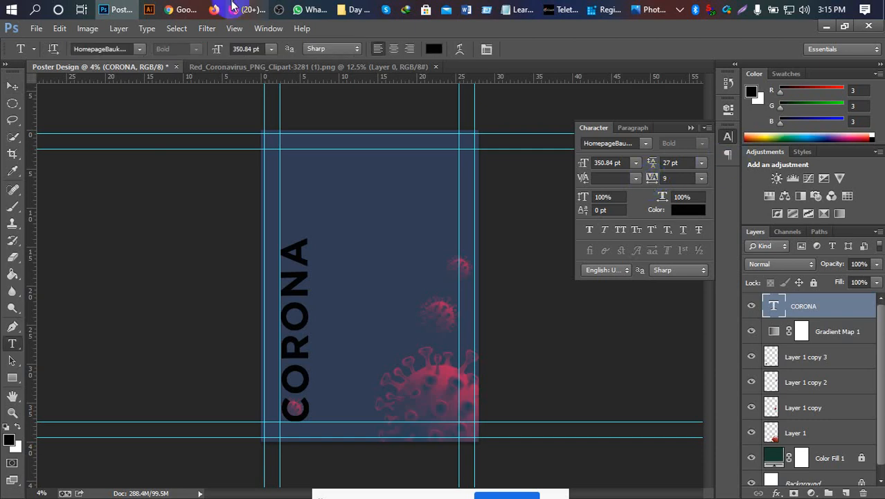
# Step: Scale the vertical CORONA text to about 202% width and 143% height, and fit it inside the left and lower inner margin guides
pyautogui.click(13, 85)
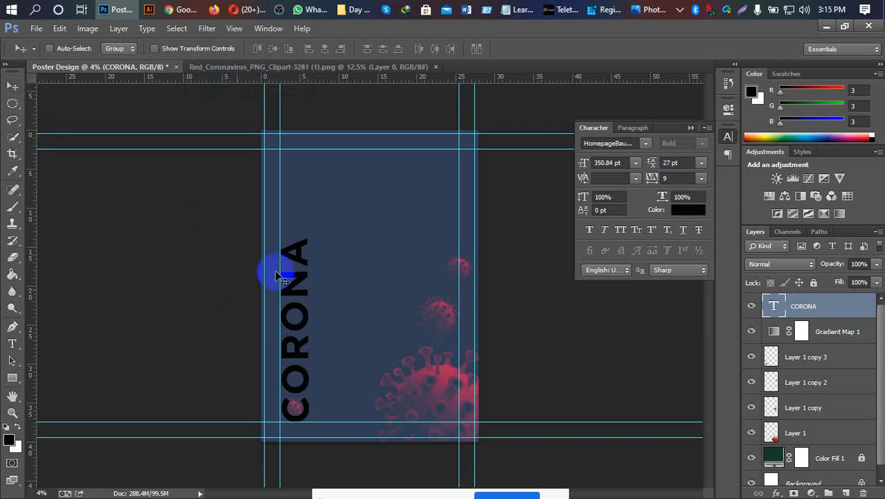
pyautogui.hotkey('ctrl', 't')
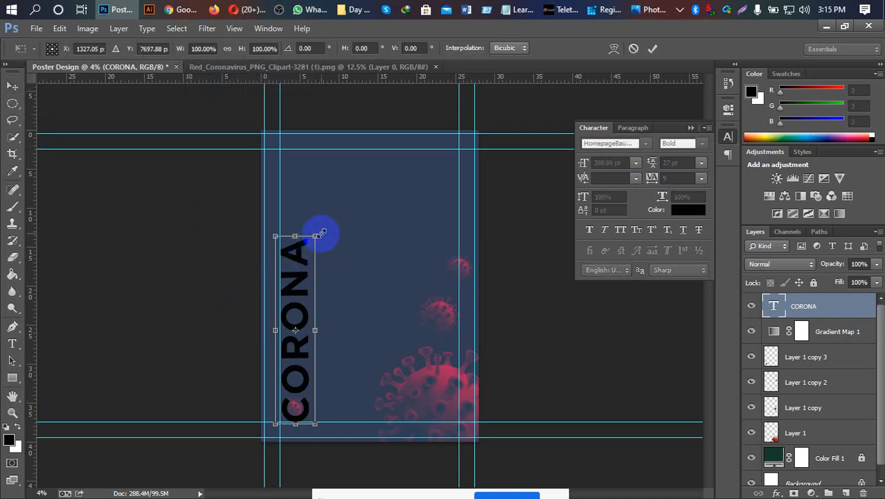
pyautogui.moveTo(316, 237); pyautogui.dragTo(349, 255)
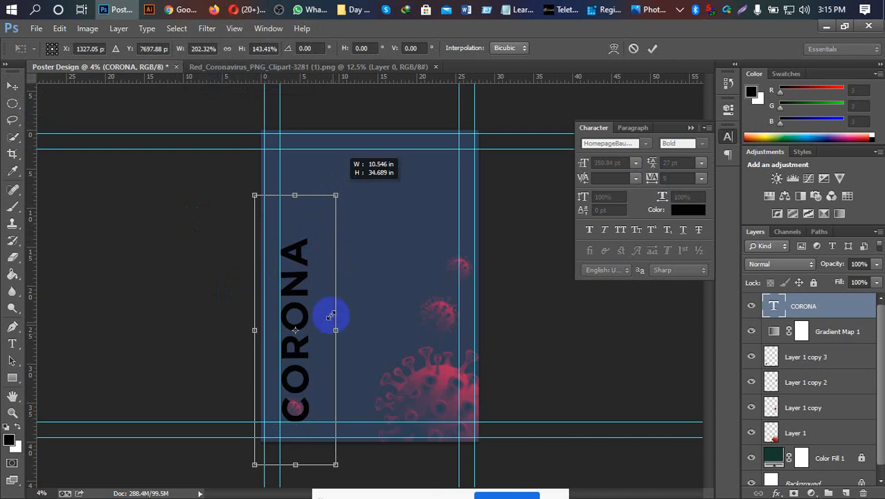
pyautogui.click(14, 86)
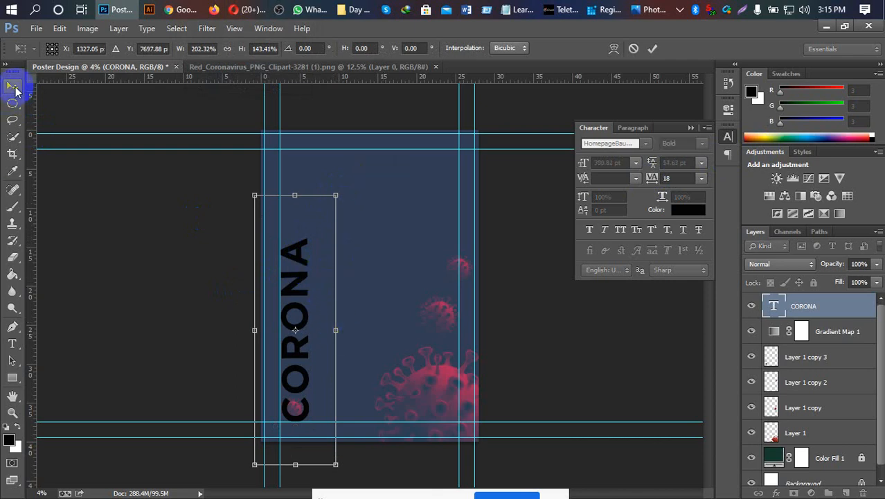
pyautogui.click(404, 216)
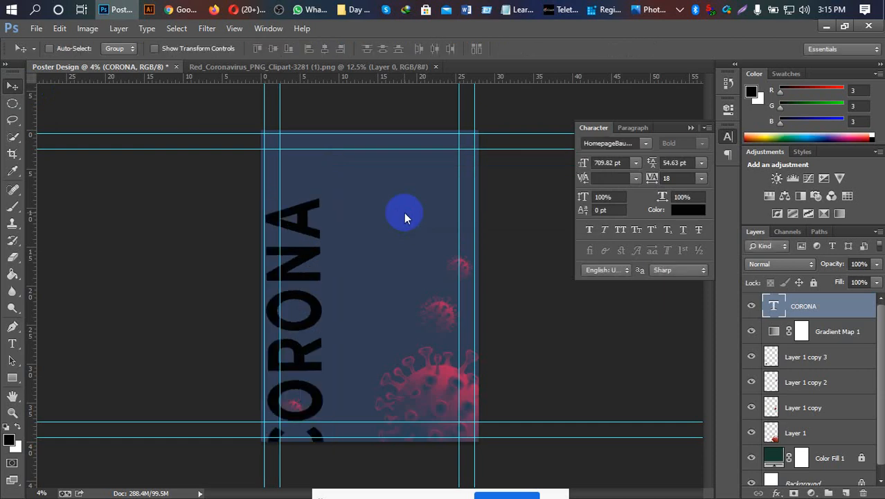
pyautogui.moveTo(326, 301); pyautogui.dragTo(327, 274)
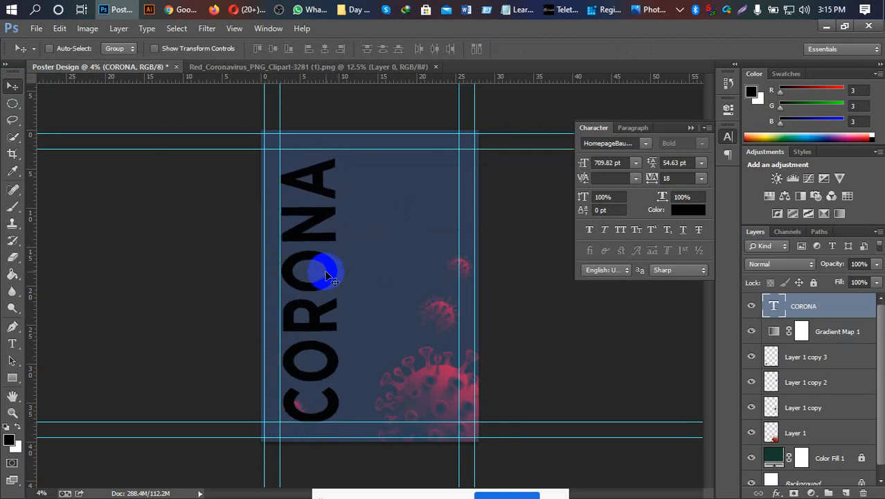
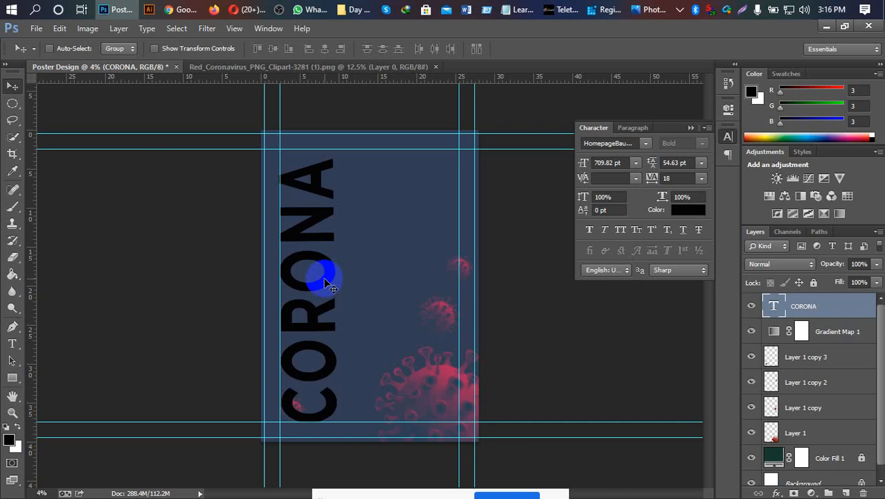
# Step: Duplicate the vertical CORONA text directly to its right and replace the copy's wording with "virus"
pyautogui.moveTo(326, 281); pyautogui.dragTo(385, 279)
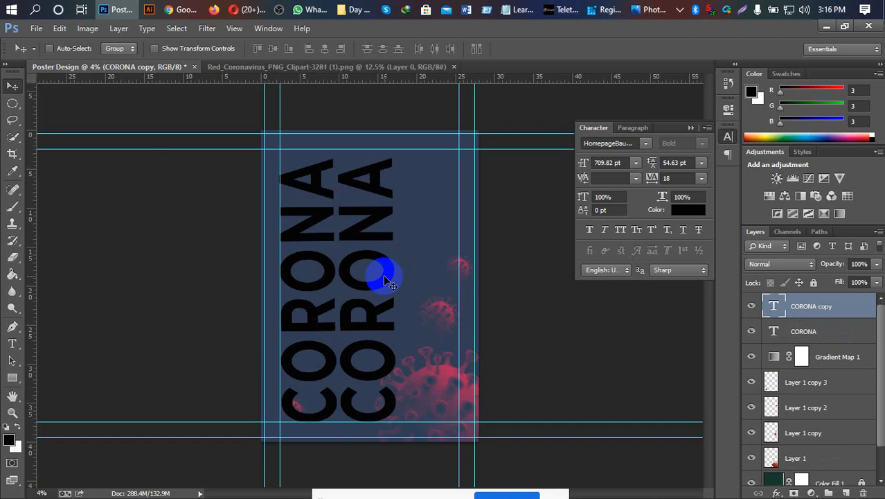
pyautogui.press('t')
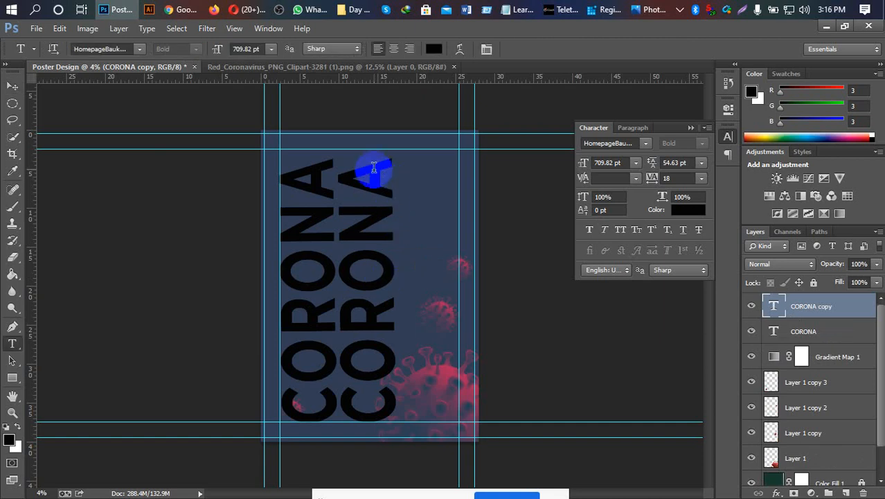
pyautogui.click(367, 169)
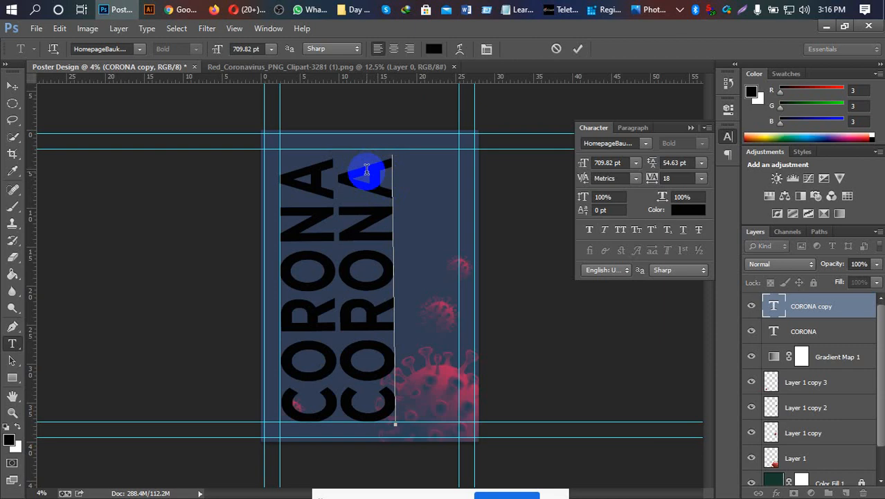
pyautogui.write('-')
pyautogui.press('Down')
pyautogui.press('Down')
pyautogui.press('Down')
pyautogui.press('Down')
pyautogui.press('Down')
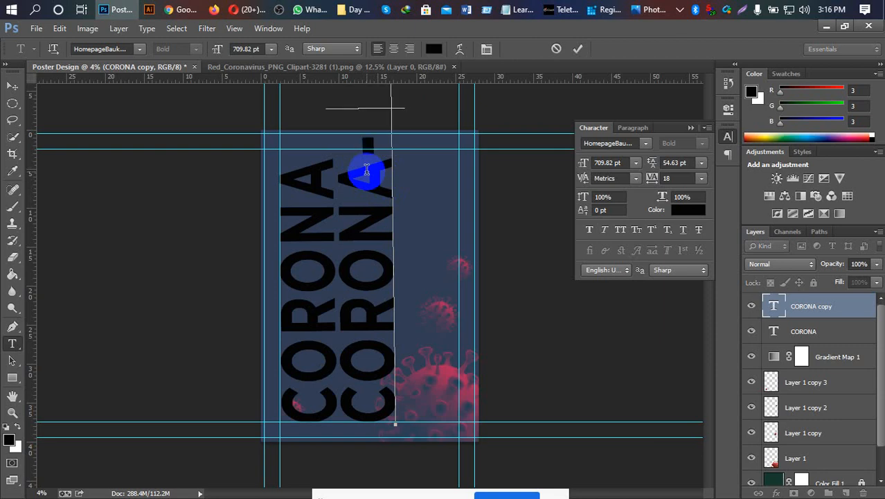
pyautogui.press('Delete')
pyautogui.press('Delete')
pyautogui.press('Delete')
pyautogui.press('Delete')
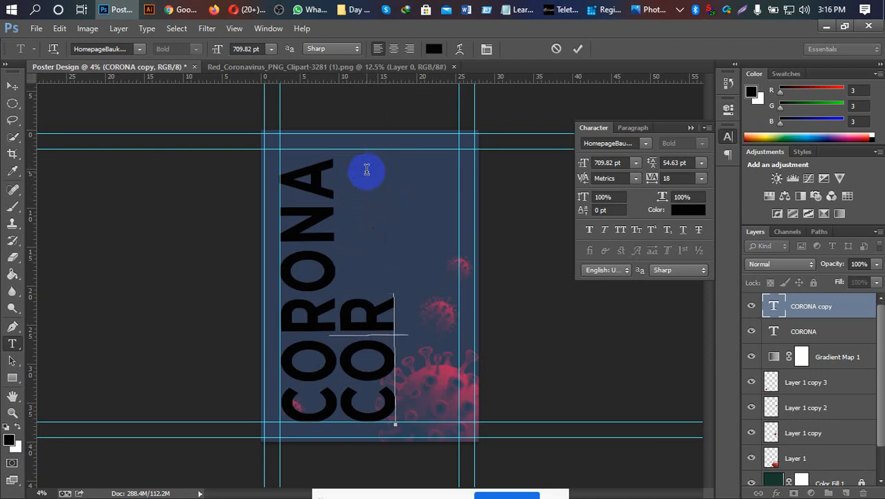
pyautogui.press('BackSpace')
pyautogui.press('BackSpace')
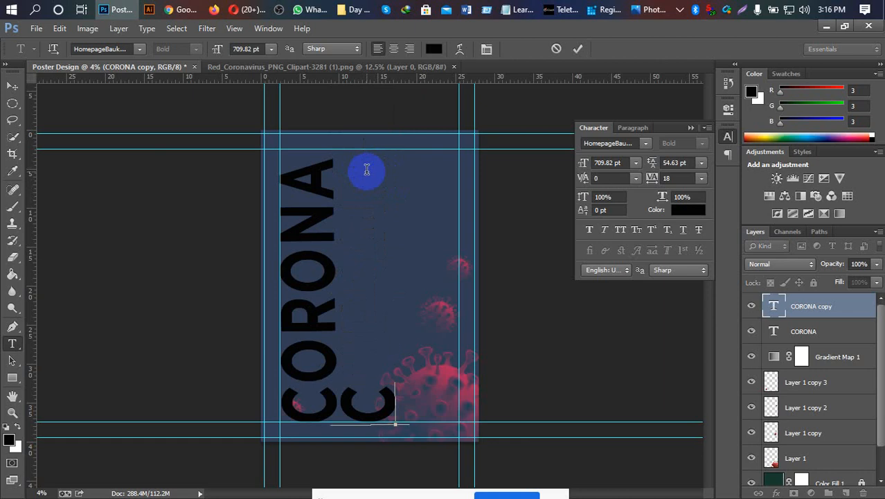
pyautogui.press('BackSpace')
pyautogui.write('vi')
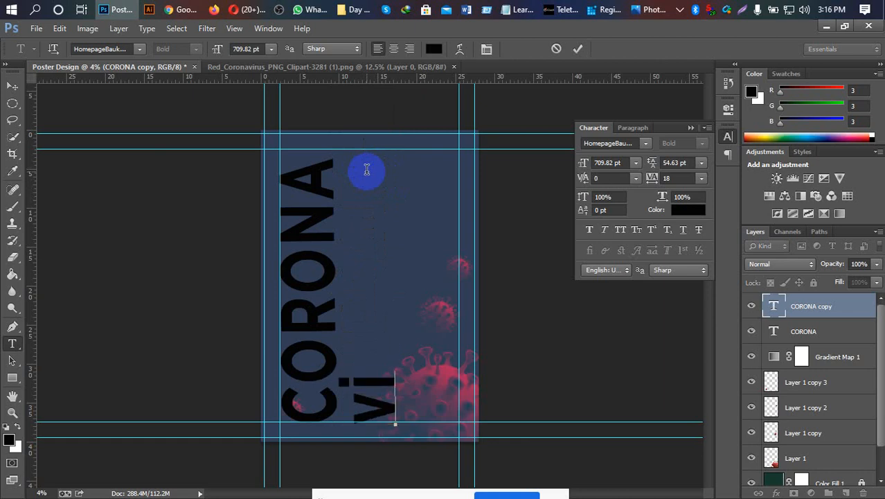
pyautogui.write('rus')
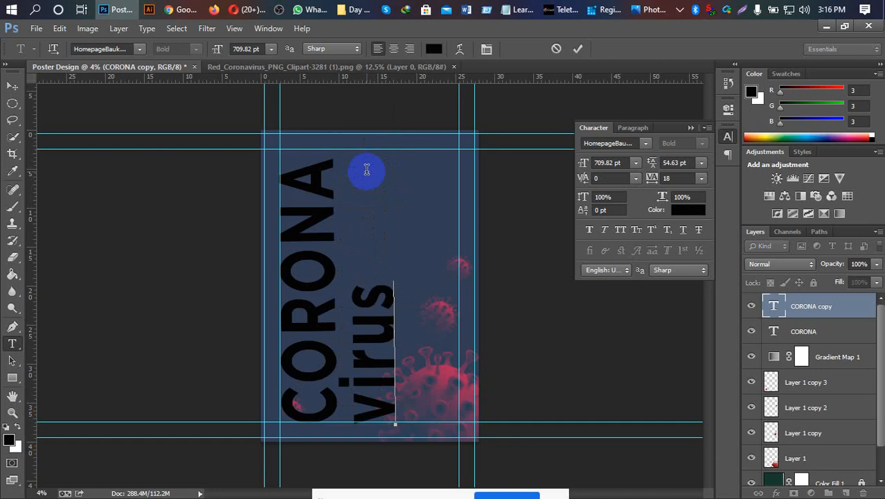
# Step: Set the tracking of the whole word "virus" to 0
pyautogui.moveTo(371, 277); pyautogui.dragTo(356, 405)
pyautogui.click(673, 177)
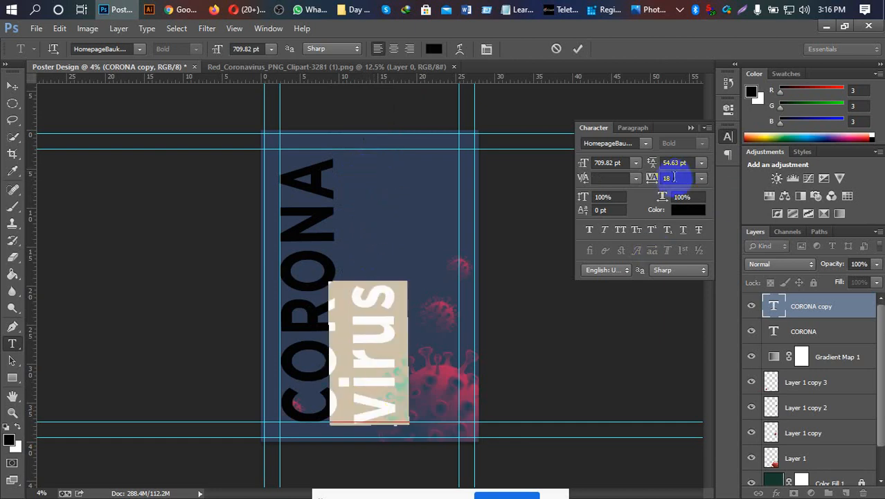
pyautogui.click(654, 180)
pyautogui.write('0')
pyautogui.press('Return')
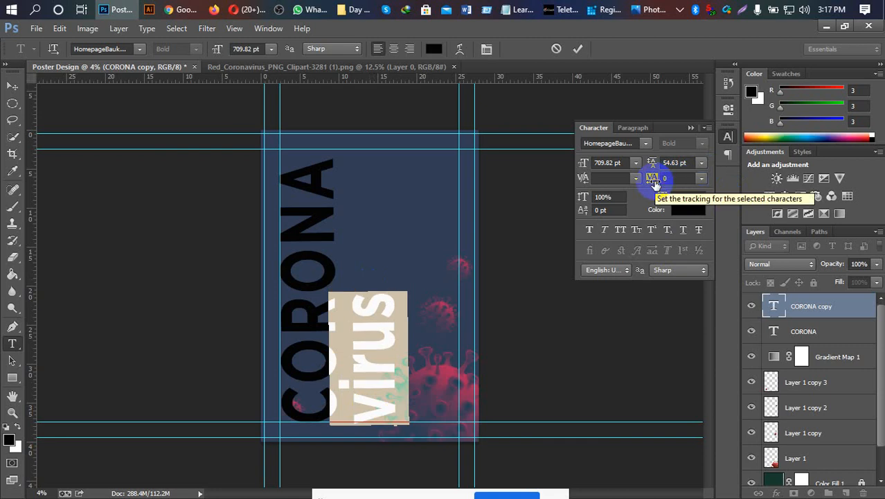
# Step: Change the "virus" text to the Pangram font in Regular style, and move it slightly closer to CORONA above the lower inner margin guide
pyautogui.click(645, 143)
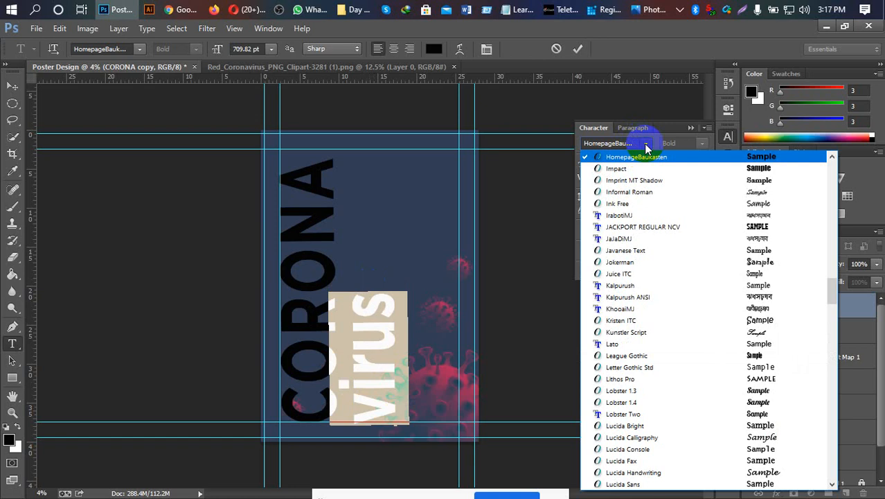
pyautogui.scroll(-4, 686, 395)
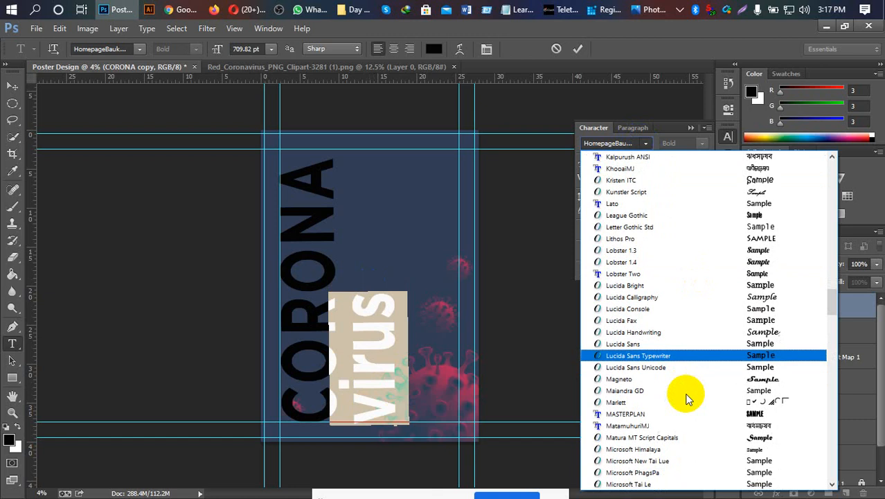
pyautogui.scroll(-7, 686, 399)
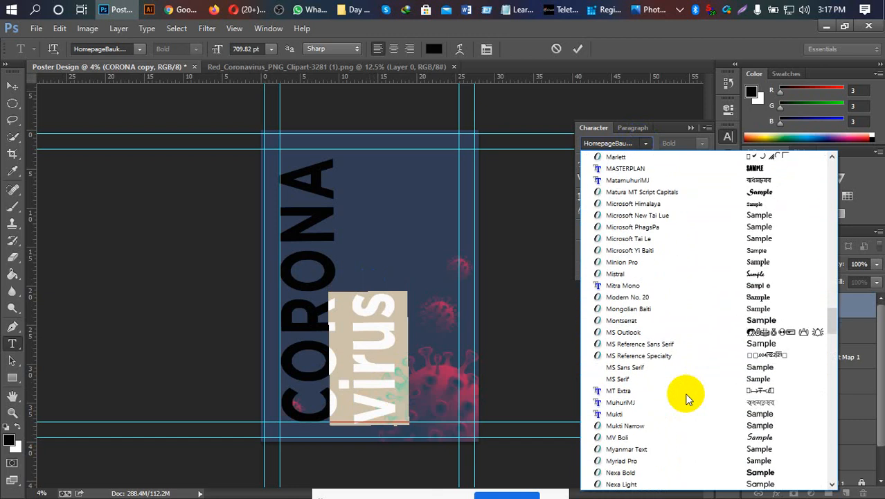
pyautogui.scroll(-4, 686, 399)
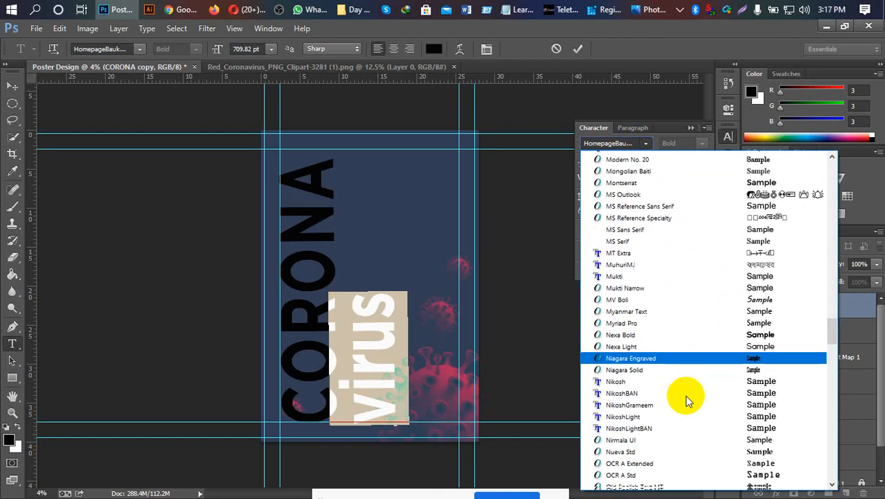
pyautogui.scroll(-6, 685, 400)
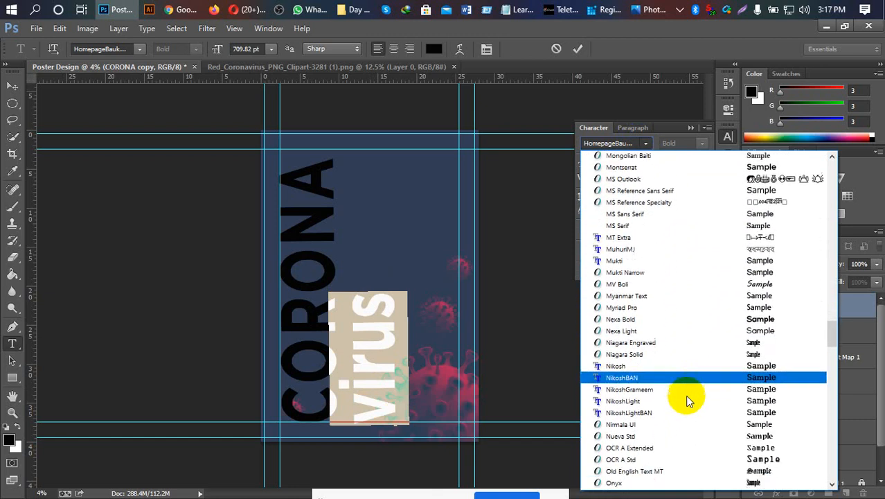
pyautogui.scroll(-1, 687, 400)
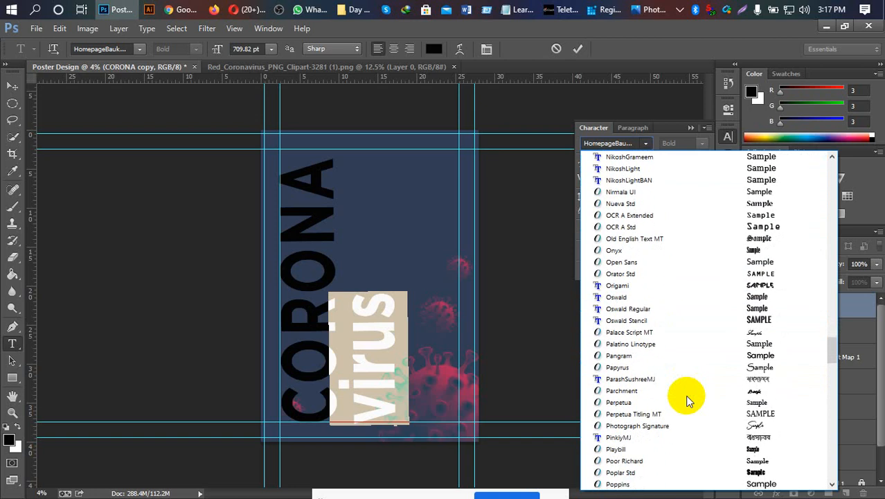
pyautogui.click(635, 357)
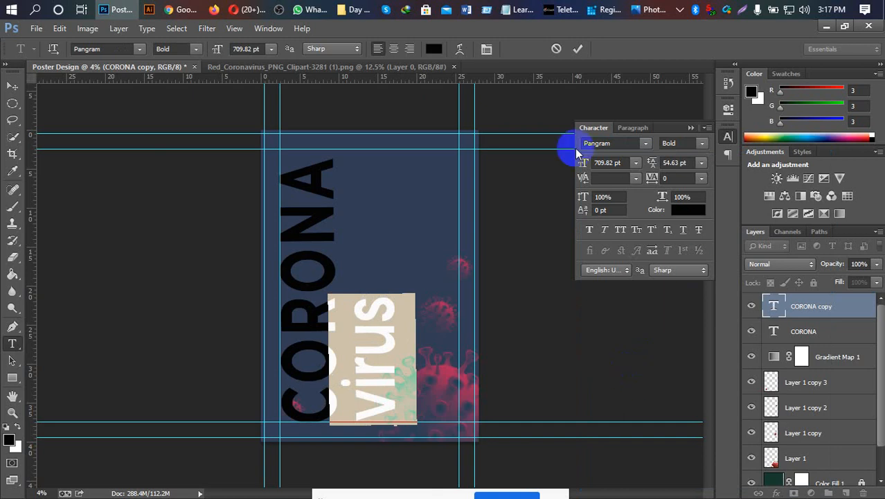
pyautogui.click(702, 143)
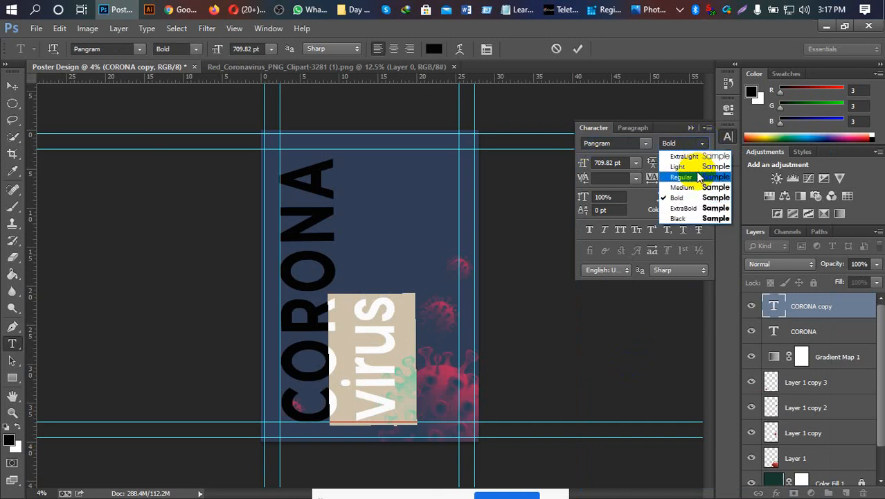
pyautogui.click(696, 177)
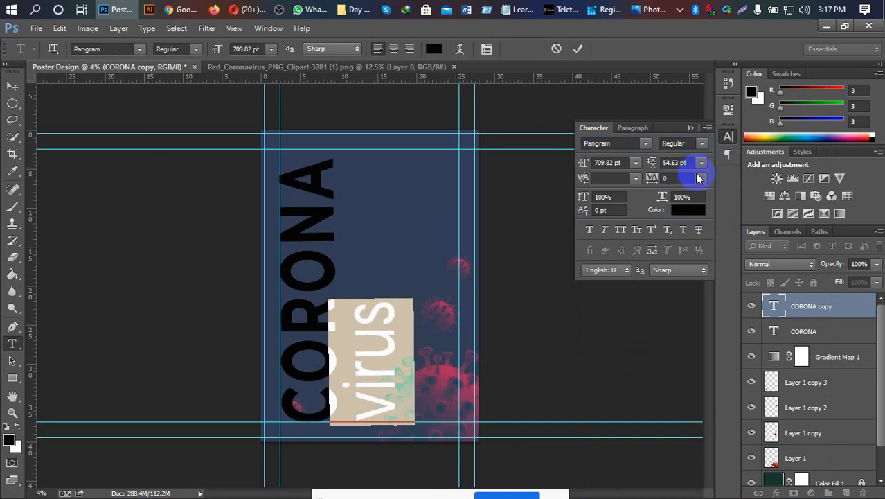
pyautogui.click(578, 49)
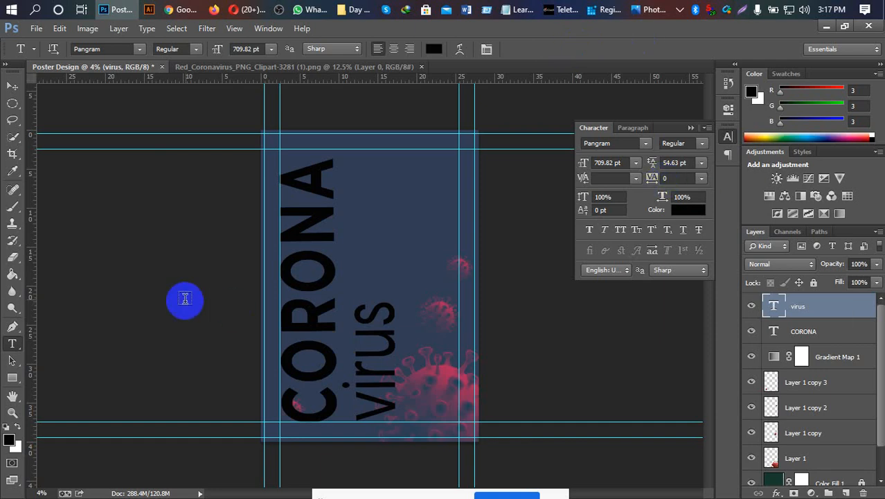
pyautogui.click(11, 85)
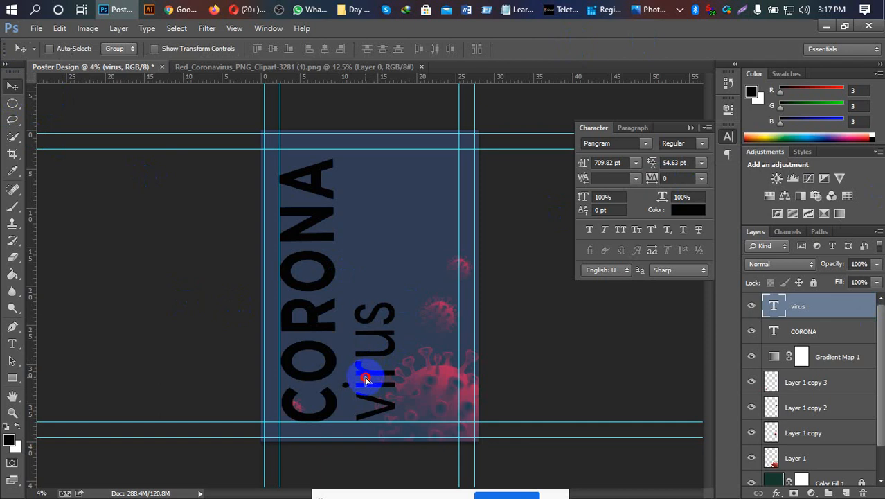
pyautogui.moveTo(368, 376); pyautogui.dragTo(367, 379)
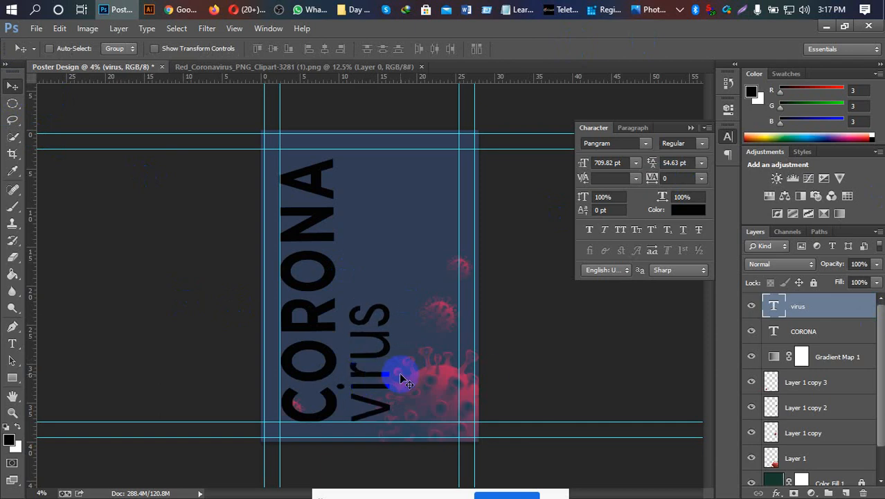
# Step: Scale the vertical CORONA text down proportionally around its centre to about 90.5%
pyautogui.click(793, 333)
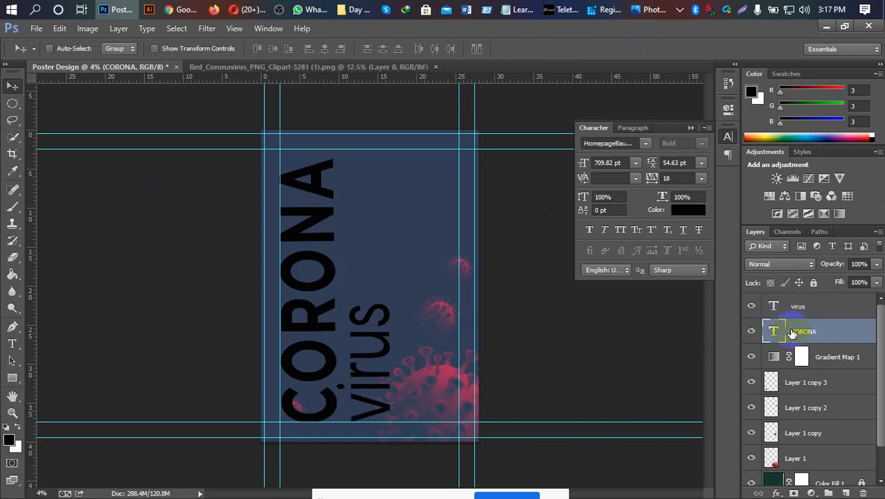
pyautogui.hotkey('ctrl', 't')
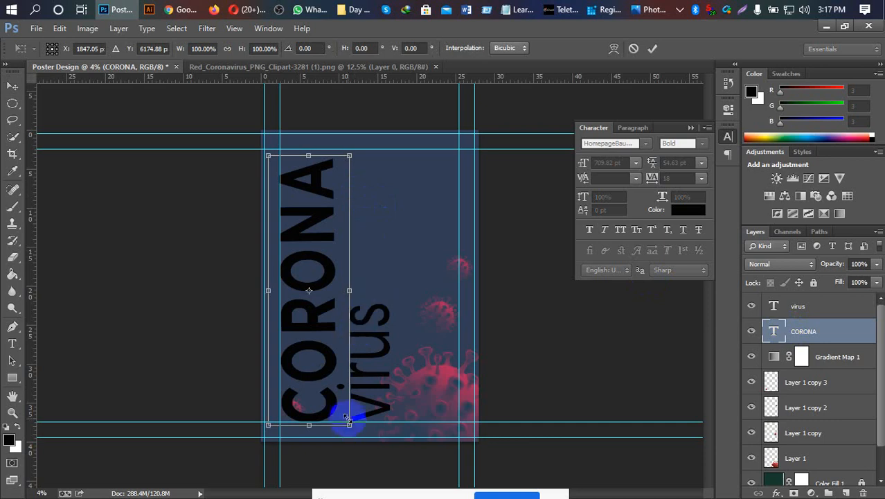
pyautogui.moveTo(348, 424); pyautogui.dragTo(340, 413)
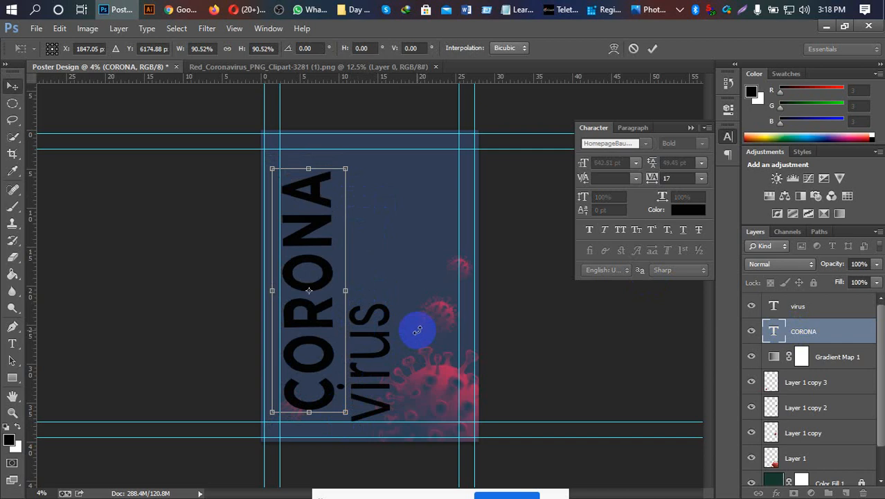
pyautogui.click(416, 331)
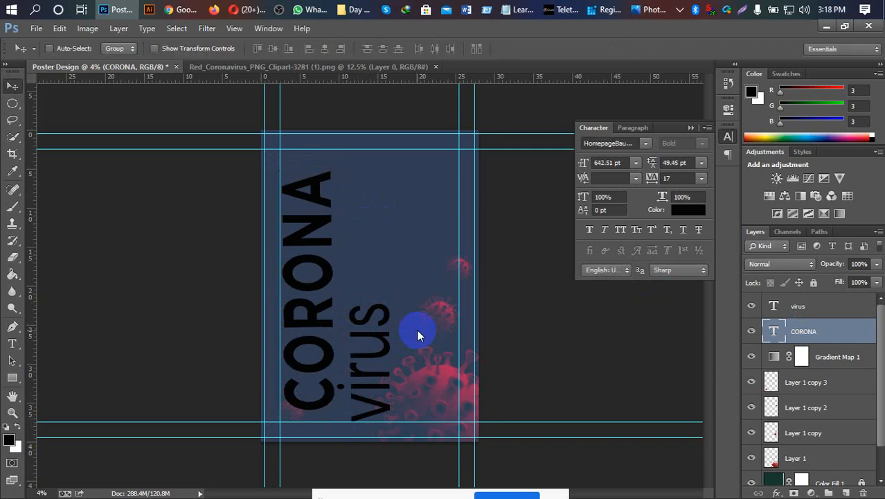
# Step: Nudge the vertical CORONA text down and left until it sits against the lower and left inner margin guides
pyautogui.click(316, 412)
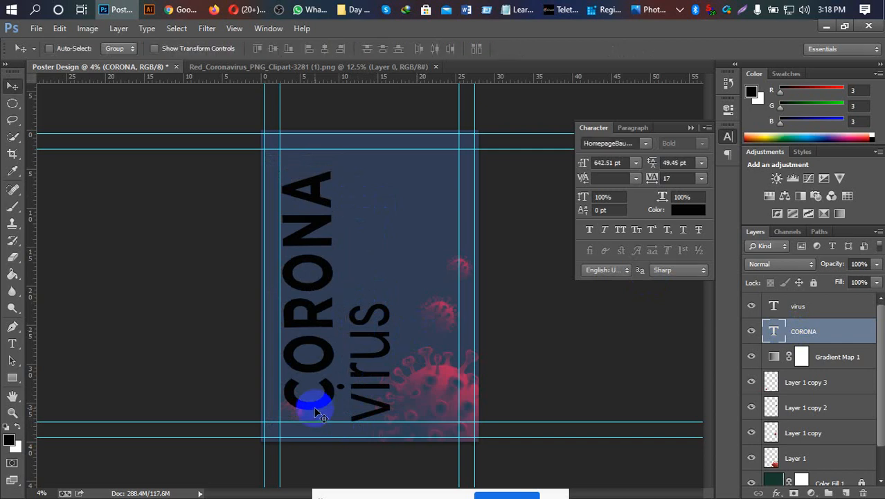
pyautogui.hotkey('shift', 'Down')
pyautogui.hotkey('shift', 'Down')
pyautogui.hotkey('shift', 'Down')
pyautogui.hotkey('shift', 'Down')
pyautogui.hotkey('shift', 'Down')
pyautogui.hotkey('shift', 'Down')
pyautogui.hotkey('shift', 'Down')
pyautogui.hotkey('shift', 'Down')
pyautogui.hotkey('shift', 'Down')
pyautogui.hotkey('shift', 'Down')
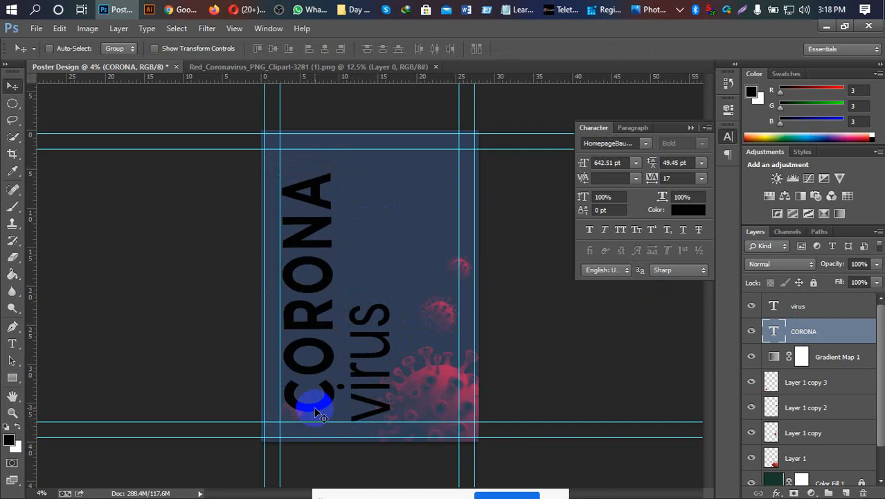
pyautogui.hotkey('shift', 'Down')
pyautogui.hotkey('shift', 'Down')
pyautogui.hotkey('shift', 'Down')
pyautogui.hotkey('shift', 'Down')
pyautogui.hotkey('shift', 'Down')
pyautogui.hotkey('shift', 'Down')
pyautogui.hotkey('shift', 'Down')
pyautogui.hotkey('shift', 'Down')
pyautogui.hotkey('shift', 'Down')
pyautogui.hotkey('shift', 'Down')
pyautogui.hotkey('shift', 'Down')
pyautogui.hotkey('shift', 'Down')
pyautogui.hotkey('shift', 'Down')
pyautogui.hotkey('shift', 'Down')
pyautogui.hotkey('shift', 'Down')
pyautogui.hotkey('shift', 'Down')
pyautogui.hotkey('shift', 'Down')
pyautogui.hotkey('shift', 'Down')
pyautogui.hotkey('shift', 'Down')
pyautogui.hotkey('shift', 'Down')
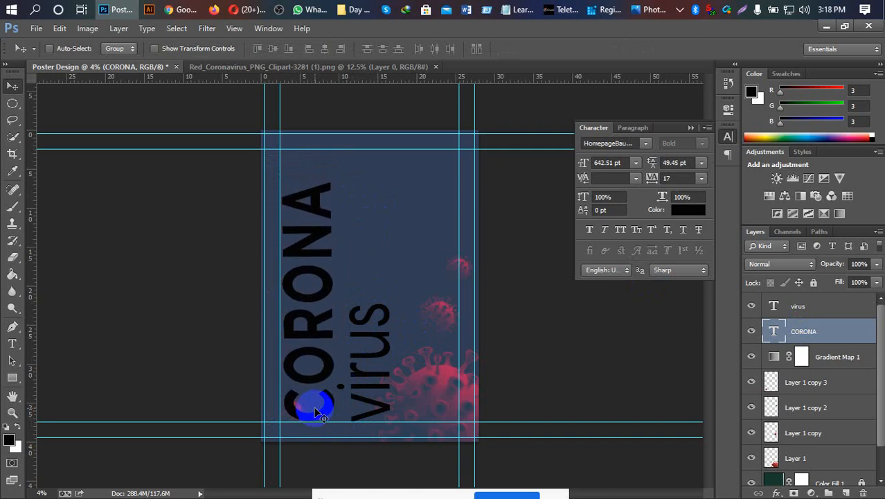
pyautogui.hotkey('shift', 'Left')
pyautogui.hotkey('shift', 'Left')
pyautogui.hotkey('shift', 'Left')
pyautogui.hotkey('shift', 'Left')
pyautogui.hotkey('shift', 'Left')
pyautogui.hotkey('shift', 'Left')
pyautogui.hotkey('shift', 'Left')
pyautogui.hotkey('shift', 'Left')
pyautogui.hotkey('shift', 'Left')
pyautogui.hotkey('shift', 'Left')
pyautogui.hotkey('shift', 'Left')
pyautogui.hotkey('shift', 'Left')
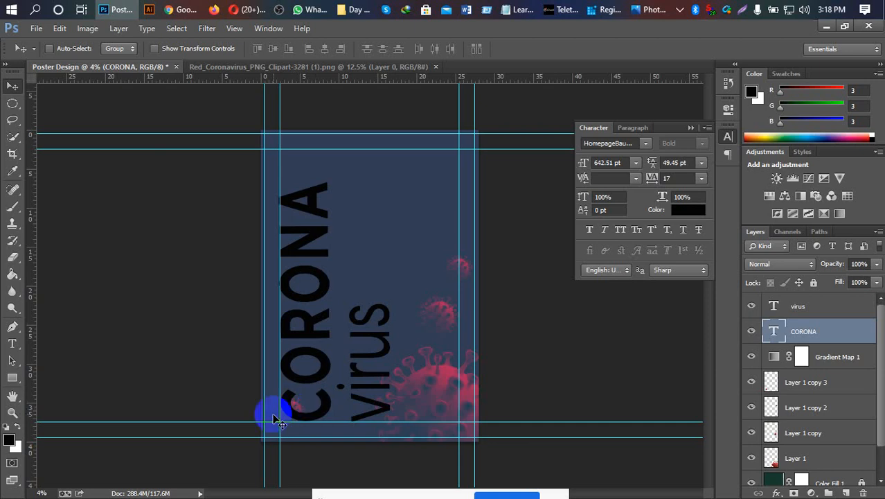
# Step: Nudge the "virus" text left until it stands close beside the CORONA title
pyautogui.click(799, 312)
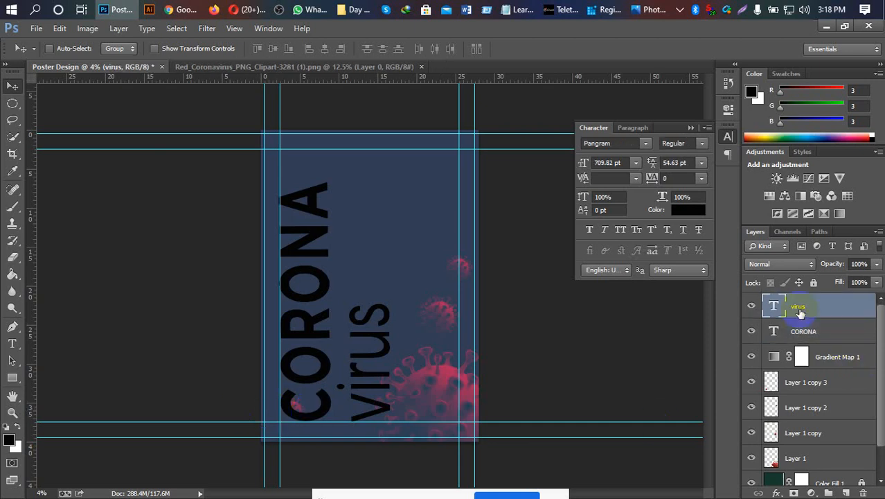
pyautogui.hotkey('shift', 'Left')
pyautogui.hotkey('shift', 'Left')
pyautogui.hotkey('shift', 'Left')
pyautogui.hotkey('shift', 'Left')
pyautogui.hotkey('shift', 'Left')
pyautogui.hotkey('shift', 'Left')
pyautogui.hotkey('shift', 'Left')
pyautogui.hotkey('shift', 'Left')
pyautogui.hotkey('shift', 'Left')
pyautogui.hotkey('shift', 'Left')
pyautogui.hotkey('shift', 'Left')
pyautogui.hotkey('shift', 'Left')
pyautogui.hotkey('shift', 'Left')
pyautogui.hotkey('shift', 'Left')
pyautogui.hotkey('shift', 'Left')
pyautogui.hotkey('shift', 'Left')
pyautogui.hotkey('shift', 'Left')
pyautogui.hotkey('shift', 'Left')
pyautogui.hotkey('shift', 'Left')
pyautogui.hotkey('shift', 'Left')
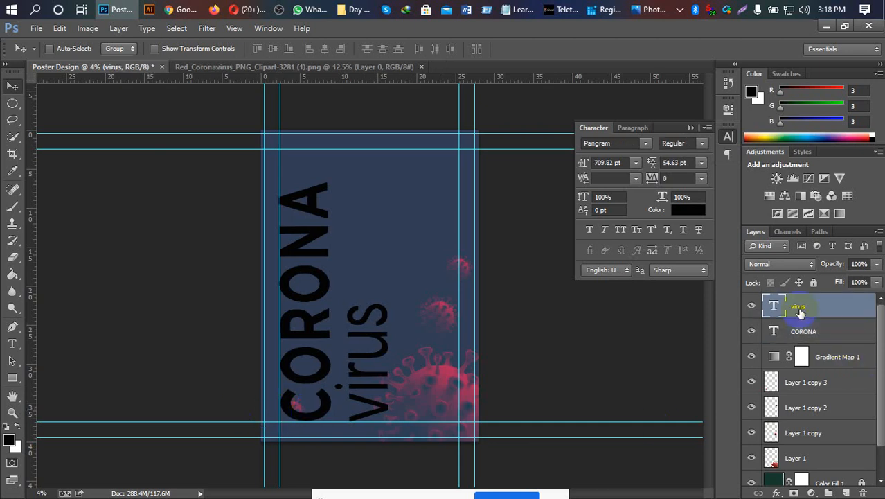
pyautogui.hotkey('shift', 'Left')
pyautogui.hotkey('shift', 'Left')
pyautogui.hotkey('shift', 'Left')
pyautogui.hotkey('shift', 'Left')
pyautogui.hotkey('shift', 'Left')
pyautogui.hotkey('shift', 'Left')
pyautogui.hotkey('shift', 'Left')
pyautogui.hotkey('shift', 'Left')
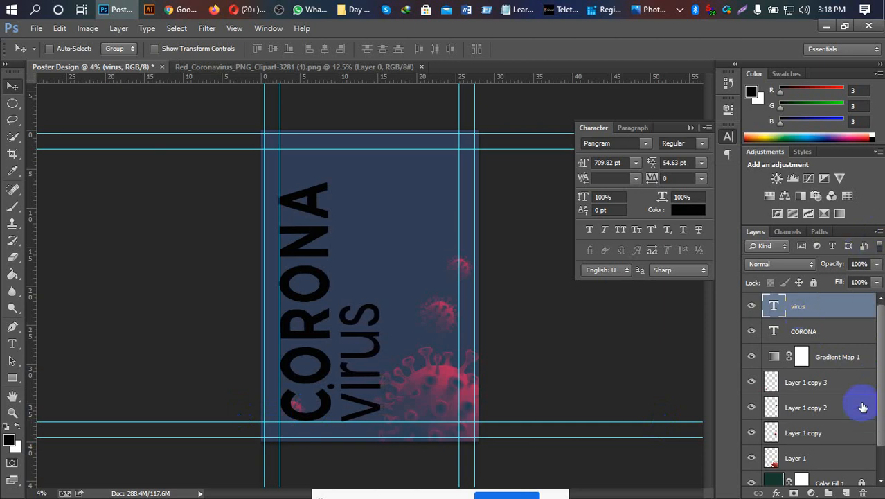
# Step: Group the "virus" and CORONA text layers together
pyautogui.keyDown('shift'); pyautogui.click(804, 331); pyautogui.keyUp('shift')
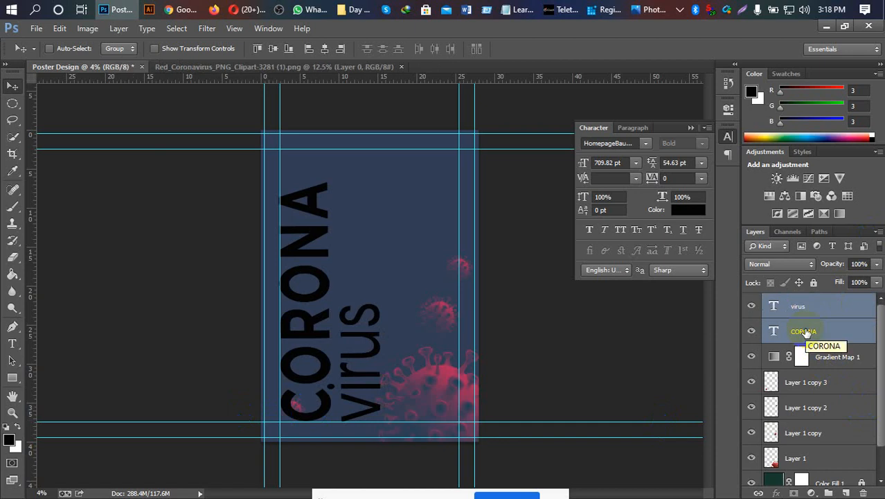
pyautogui.hotkey('ctrl', 'g')
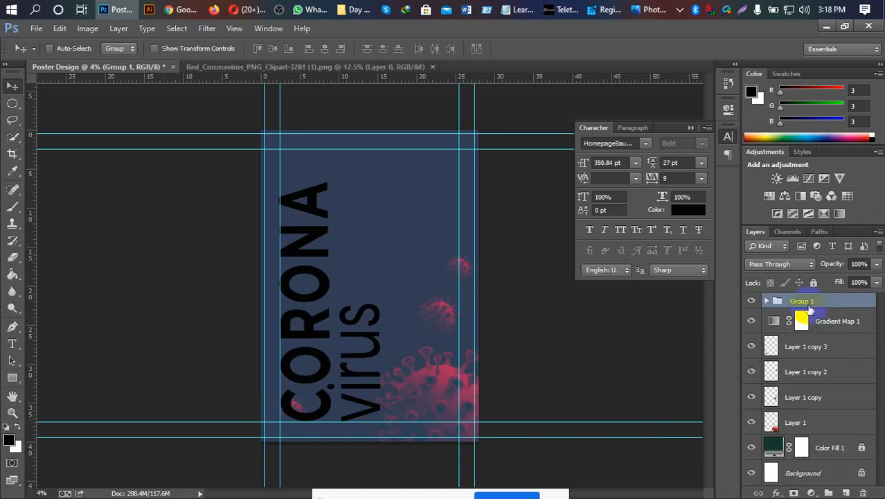
# Step: Try placing the title group beneath the Gradient Map 1 layer, and return it to the top of the layer stack
pyautogui.moveTo(808, 304); pyautogui.dragTo(806, 348)
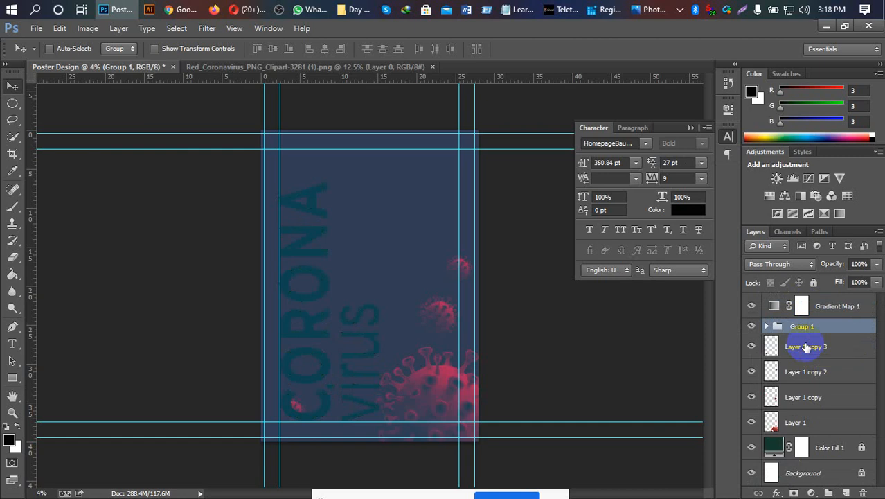
pyautogui.press('XF86MonBrightnessUp')
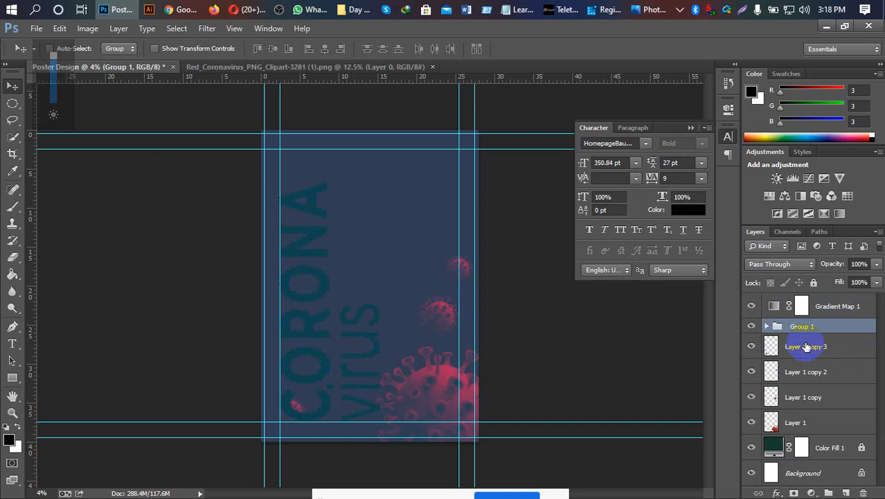
pyautogui.hotkey('ctrl', ']')
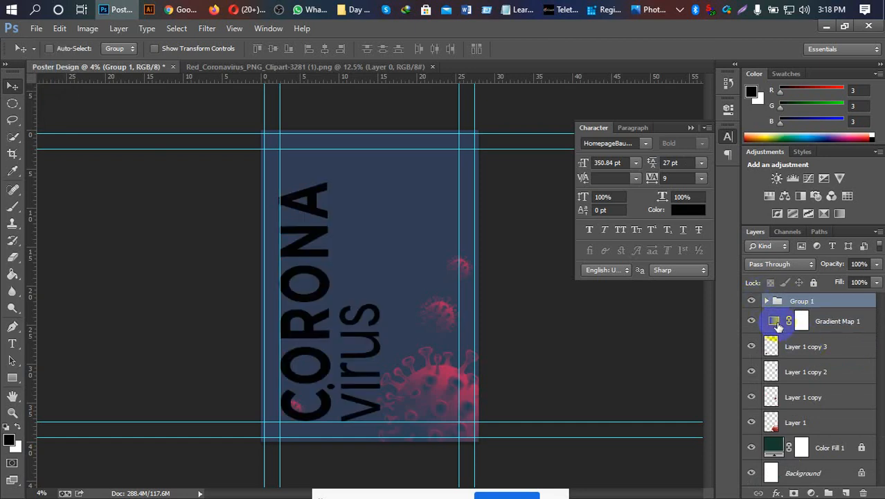
# Step: Ungroup the title and move the "virus" and CORONA text layers together beneath the Gradient Map 1 layer
pyautogui.hotkey('ctrl', 'shift', 'g')
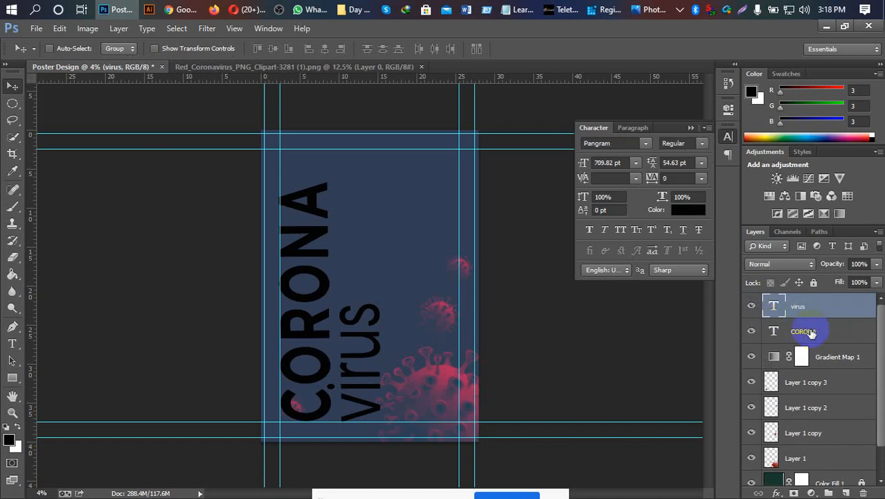
pyautogui.keyDown('shift'); pyautogui.click(811, 332); pyautogui.keyUp('shift')
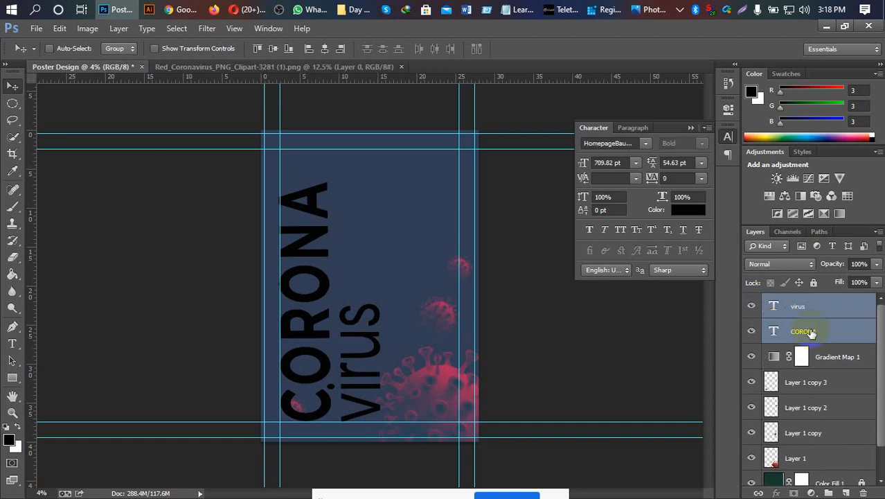
pyautogui.moveTo(812, 332); pyautogui.dragTo(817, 380)
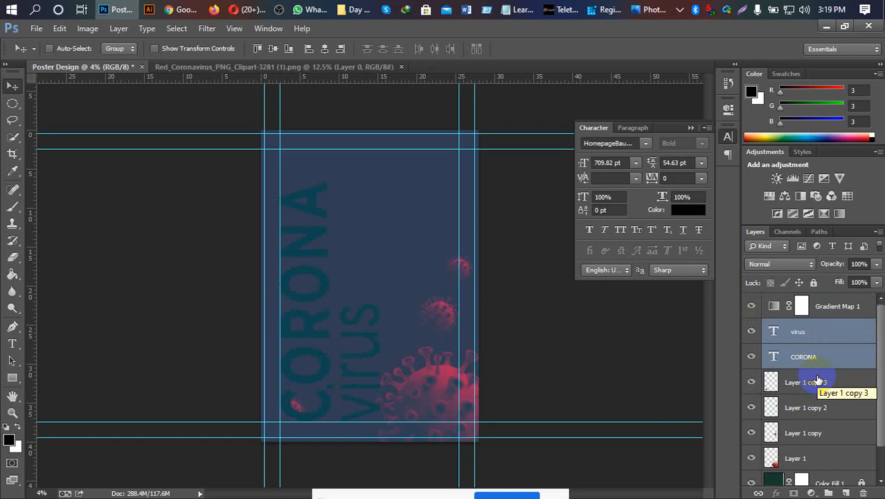
# Step: Try reduced opacities such as 45% and 75% on the Gradient Map 1 layer, and restore it to 100%
pyautogui.click(840, 308)
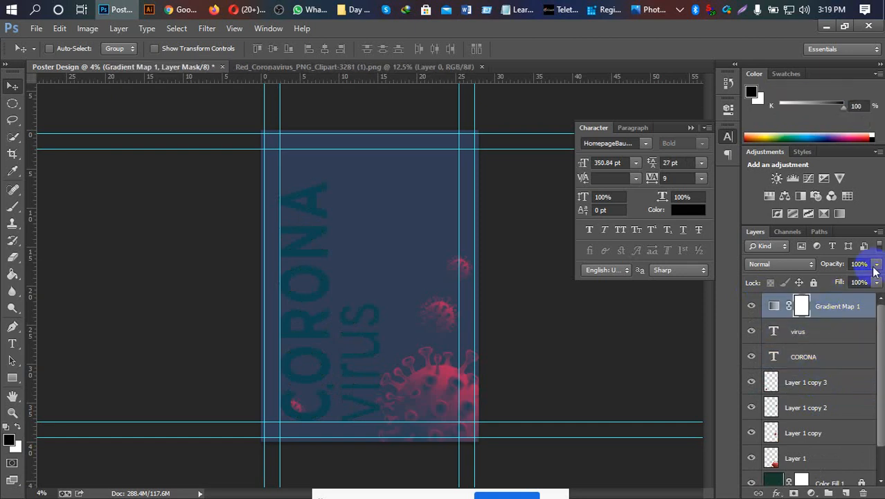
pyautogui.moveTo(876, 264); pyautogui.dragTo(855, 282)
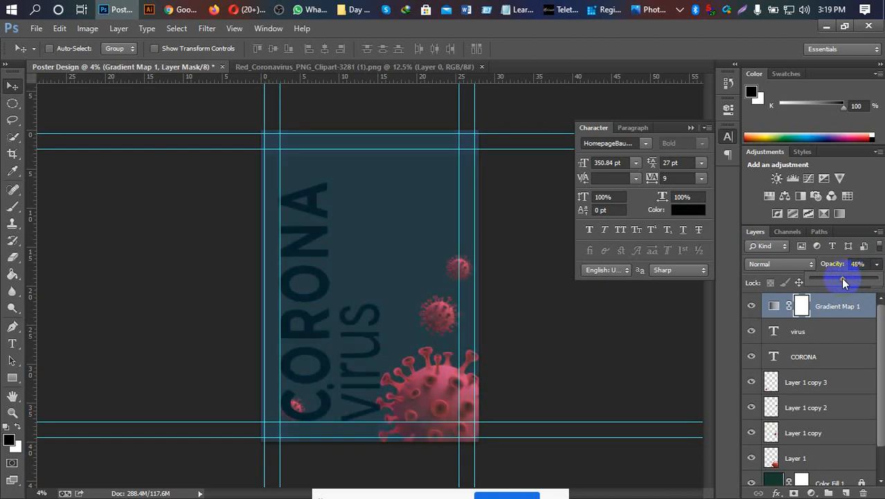
pyautogui.moveTo(842, 280); pyautogui.dragTo(860, 286)
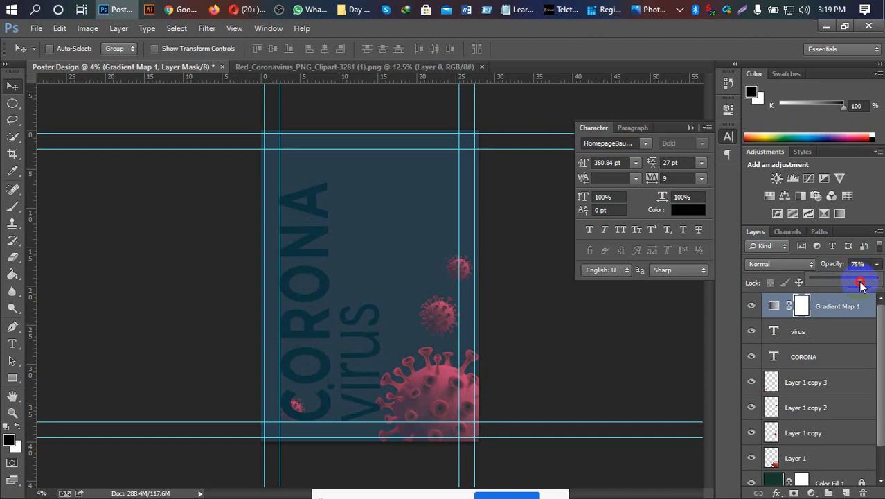
pyautogui.moveTo(861, 286); pyautogui.dragTo(874, 281)
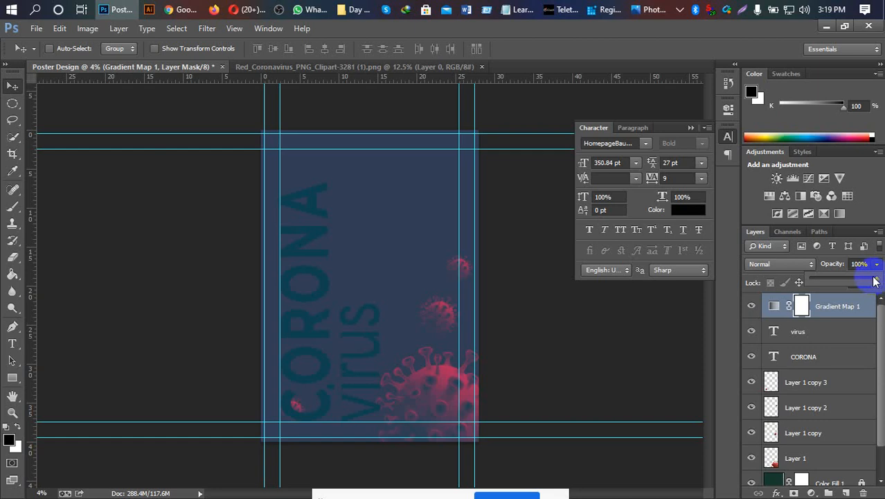
pyautogui.moveTo(874, 281); pyautogui.dragTo(874, 281)
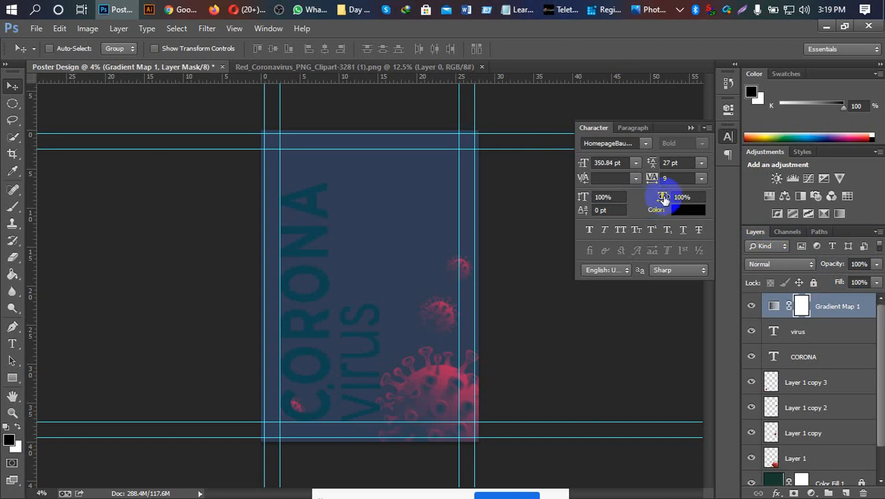
# Step: Undo the move of the "virus" and CORONA text layers beneath the Gradient Map 1 layer
pyautogui.click(807, 336)
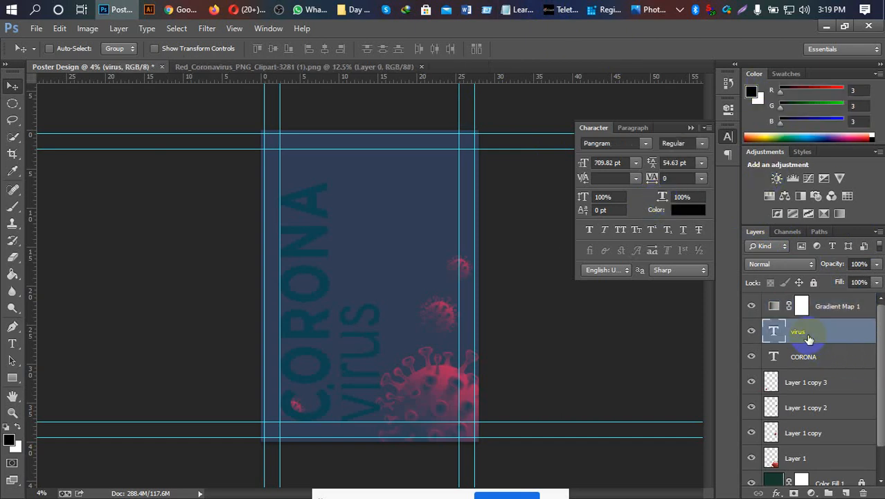
pyautogui.keyDown('shift'); pyautogui.click(810, 356); pyautogui.keyUp('shift')
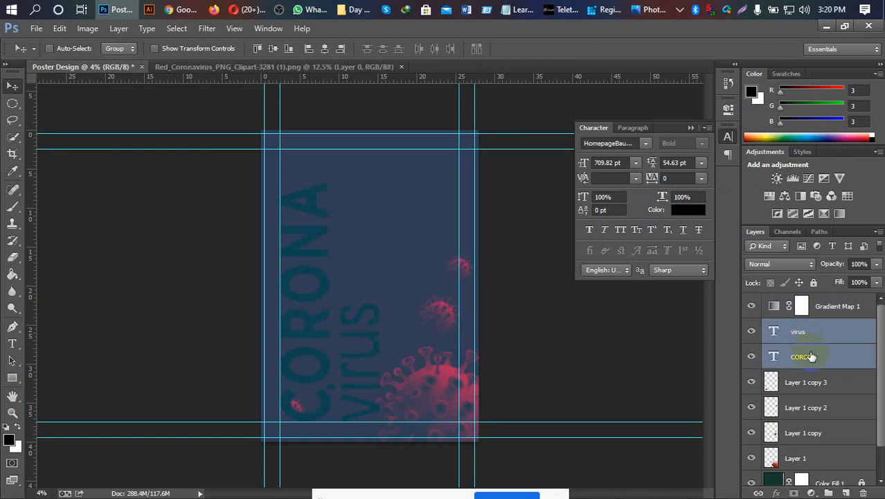
pyautogui.hotkey('alt', ']')
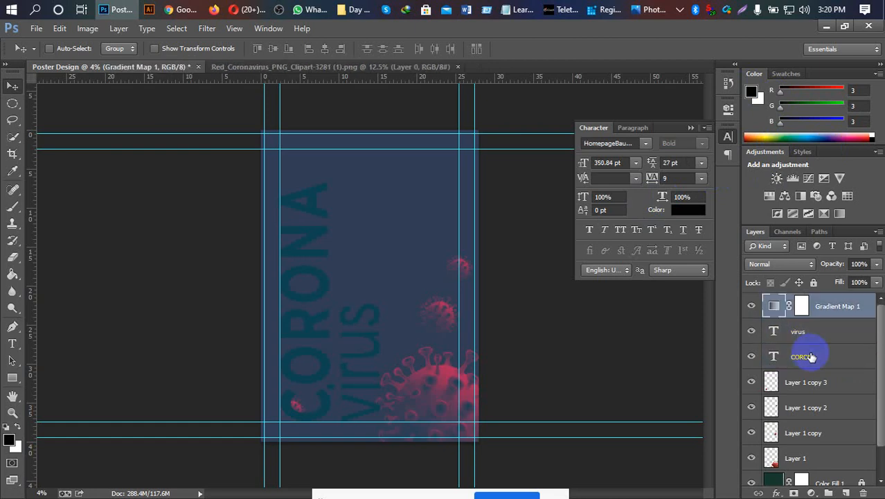
pyautogui.hotkey('ctrl', 'alt', 'z')
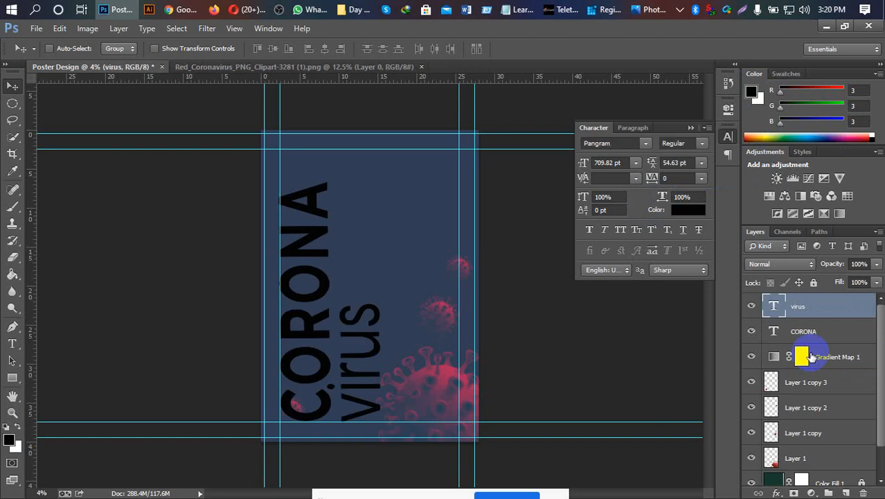
# Step: Recolour the "virus" text with the crimson #ab2959 sampled from the large virus image
pyautogui.click(691, 211)
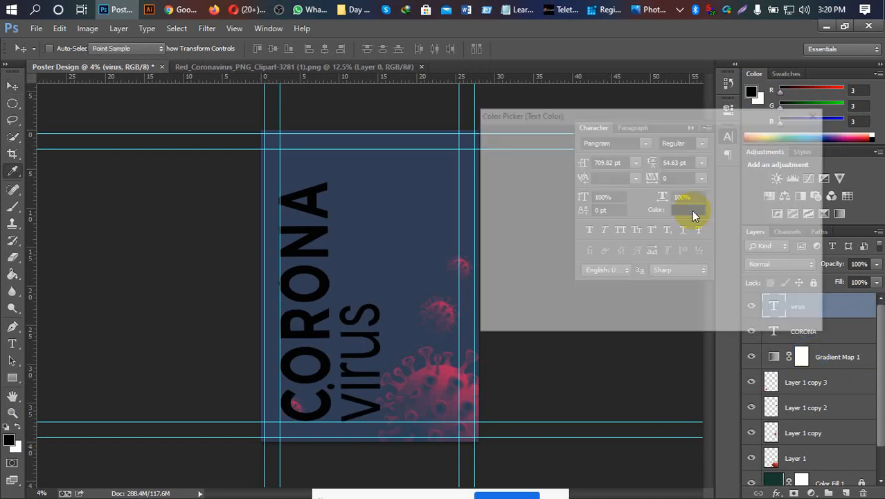
pyautogui.click(447, 378)
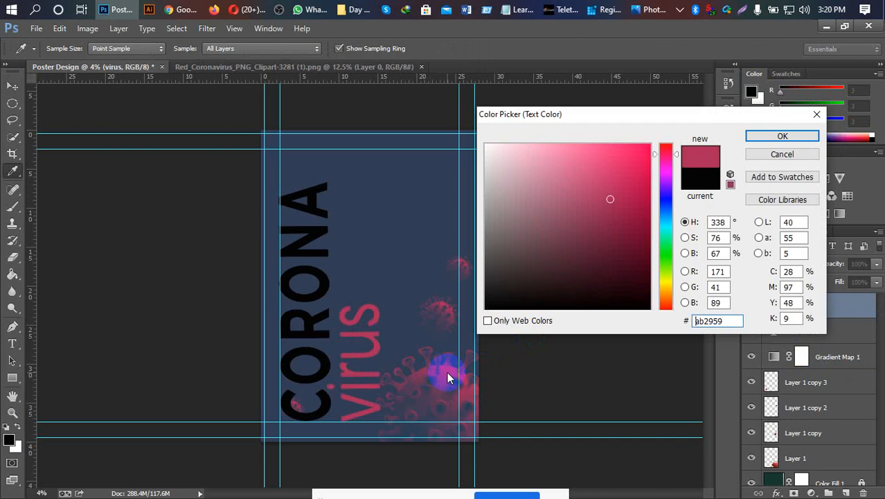
pyautogui.click(788, 138)
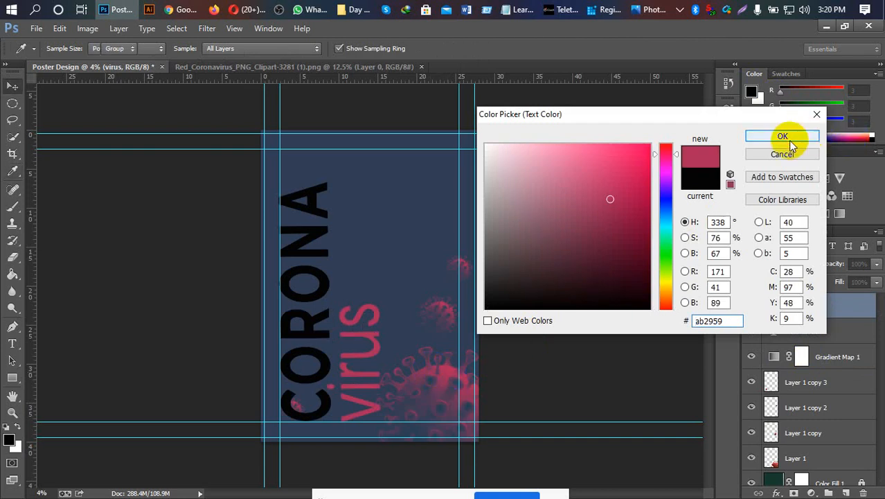
# Step: Recolour the CORONA text with the crimson #ab2959 sampled from the "virus" text
pyautogui.click(802, 338)
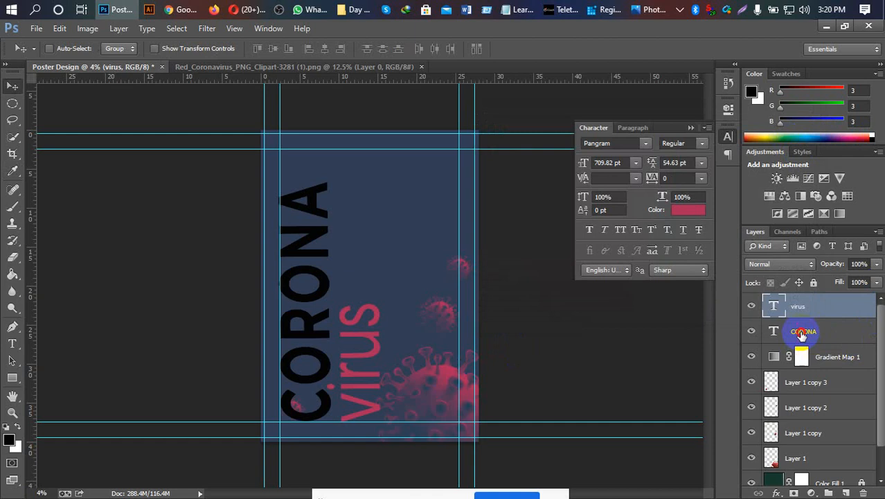
pyautogui.click(802, 335)
pyautogui.click(683, 212)
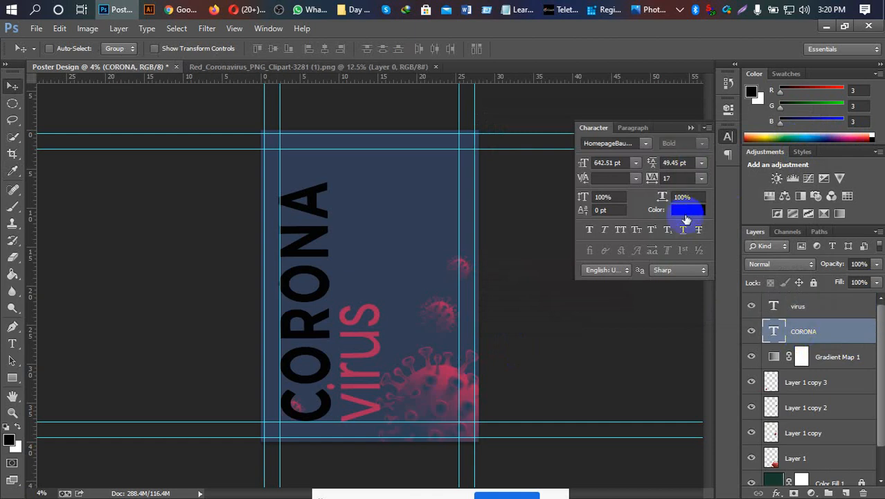
pyautogui.click(380, 340)
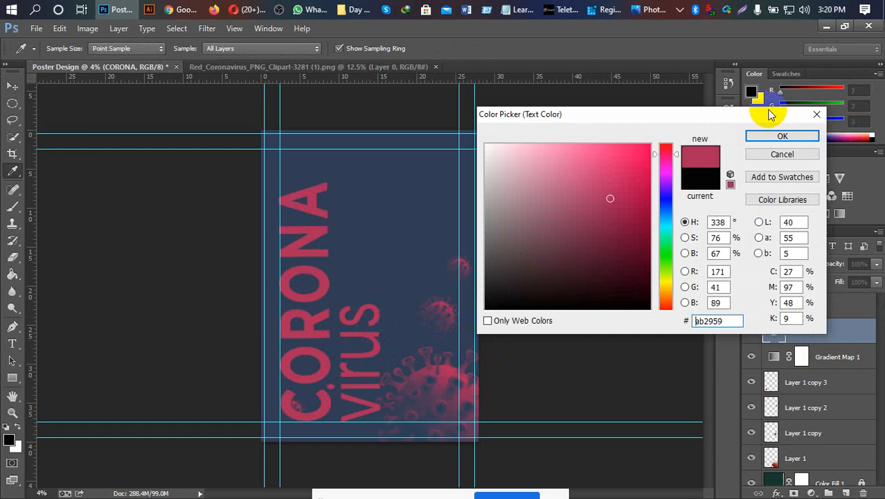
pyautogui.click(771, 136)
pyautogui.press('v')
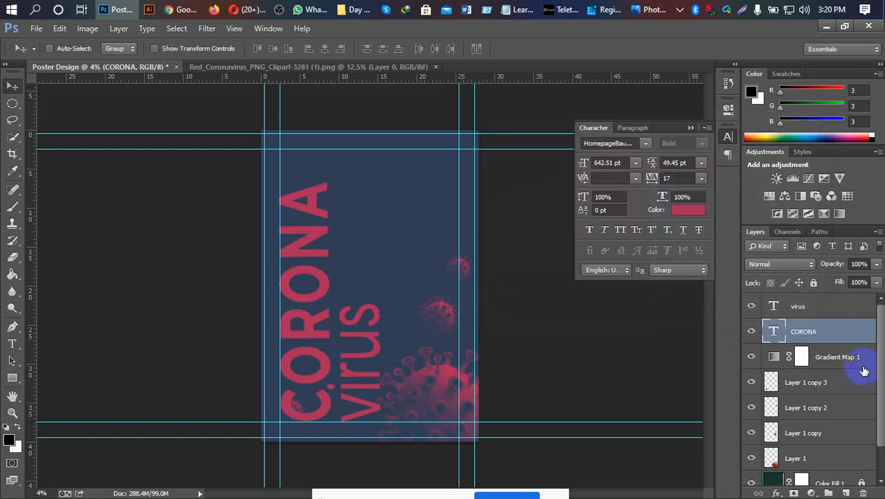
# Step: Shift the small virus on Layer 1 copy 3 slightly up and right into the C of CORONA, and preview without guides
pyautogui.click(749, 383)
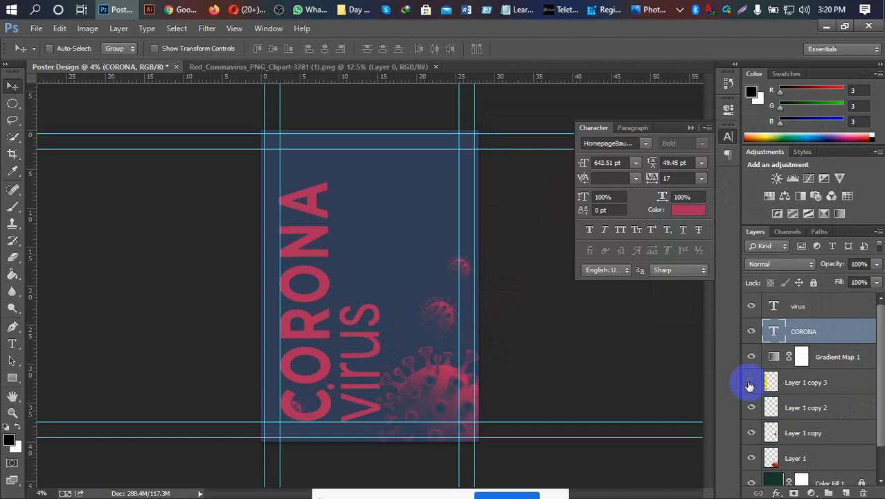
pyautogui.click(795, 383)
pyautogui.moveTo(318, 409); pyautogui.dragTo(424, 315)
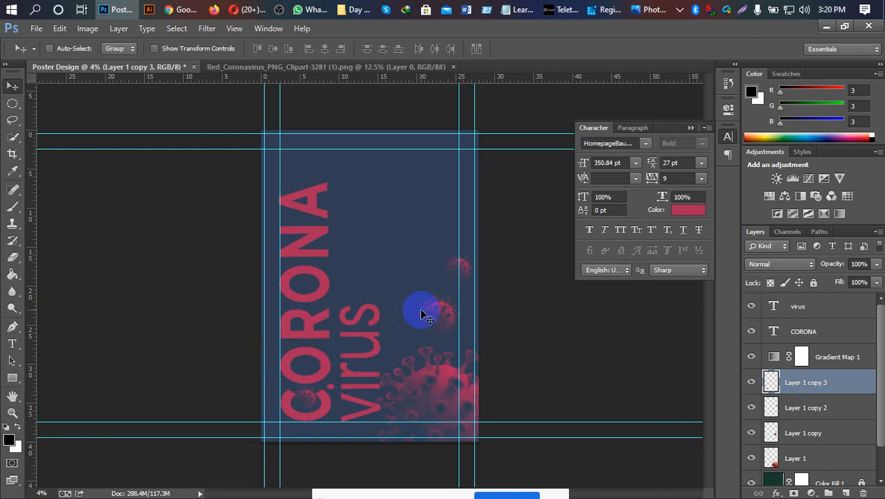
pyautogui.hotkey('ctrl', ';')
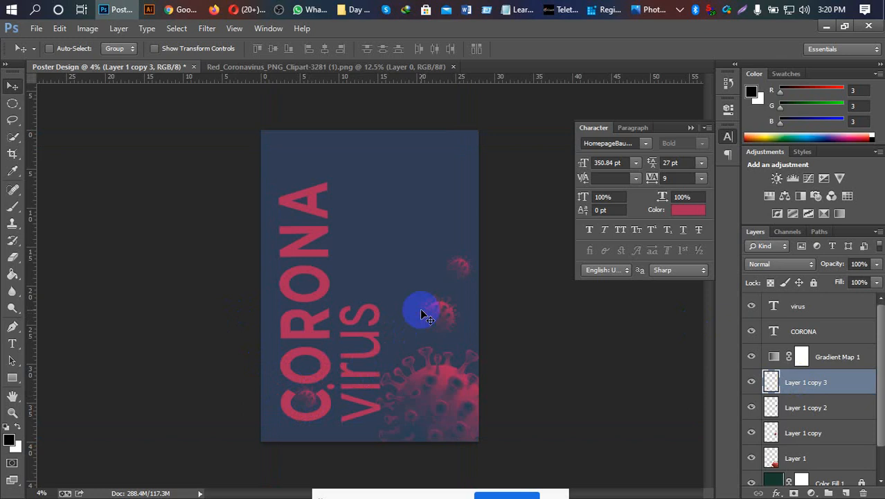
pyautogui.hotkey('ctrl', ';')
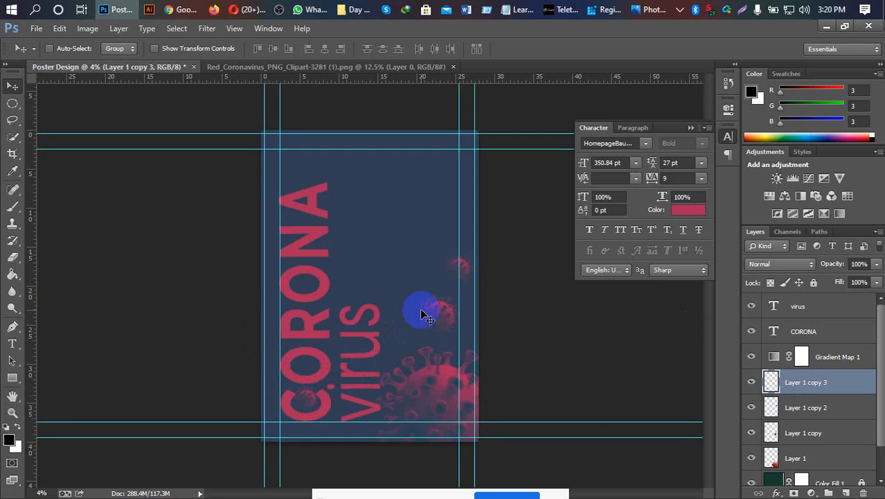
# Step: Group the "virus" and CORONA text layers and name the group "Corona Virus"
pyautogui.click(839, 362)
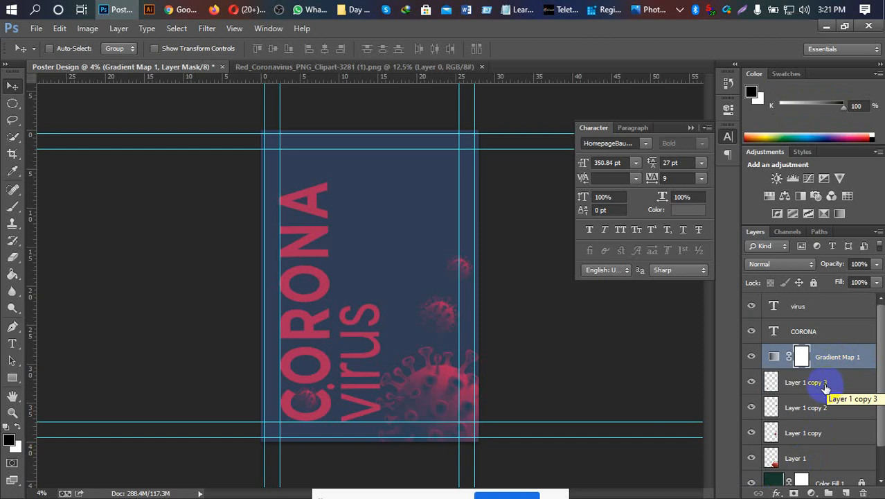
pyautogui.click(825, 385)
pyautogui.click(799, 309)
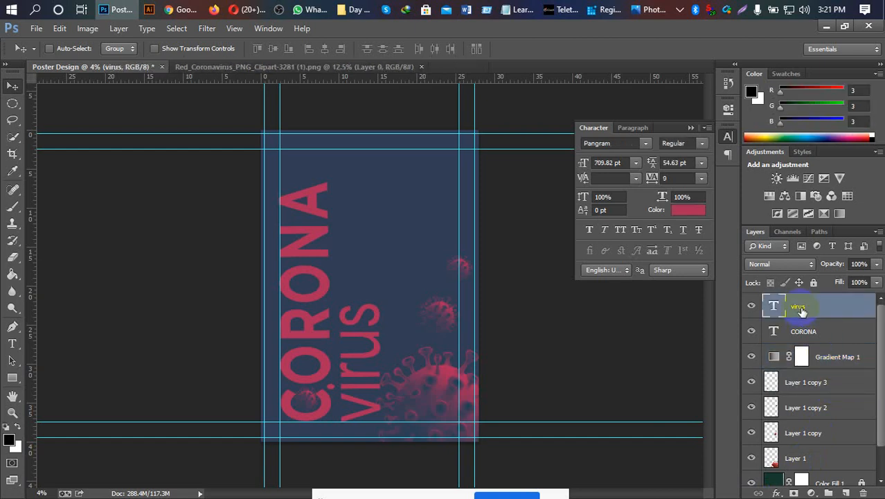
pyautogui.keyDown('shift'); pyautogui.click(817, 331); pyautogui.keyUp('shift')
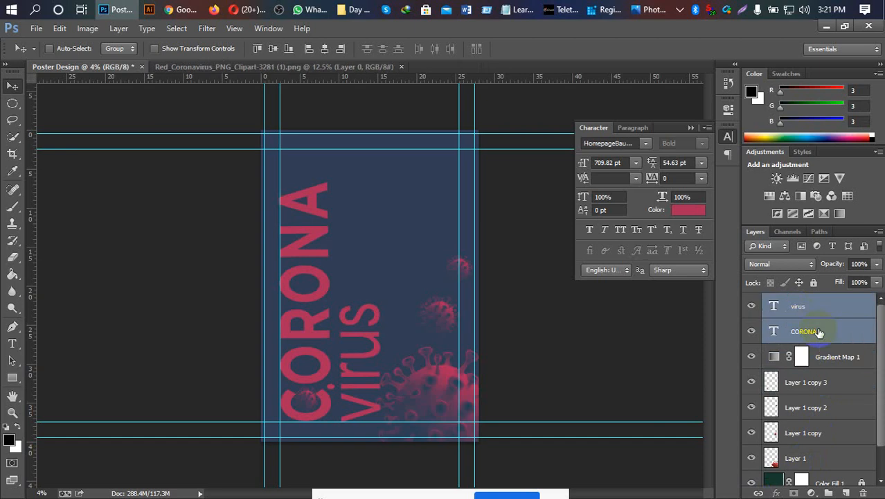
pyautogui.hotkey('ctrl', 'g')
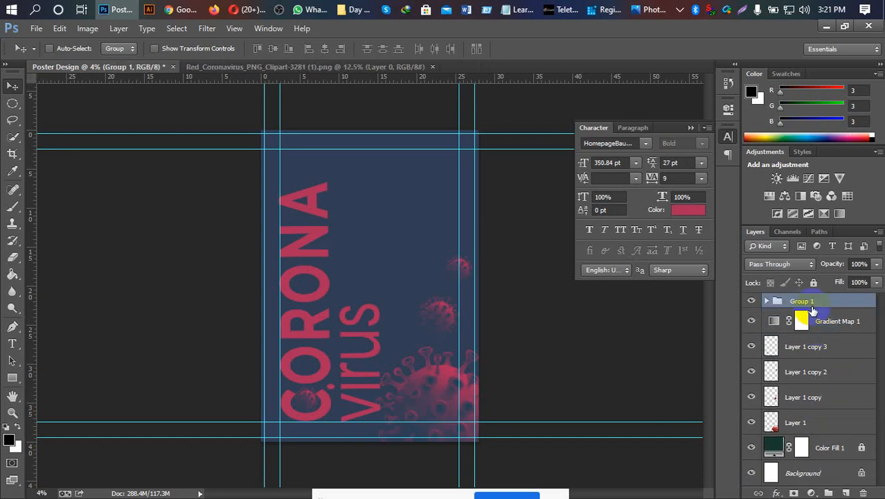
pyautogui.doubleClick(803, 301)
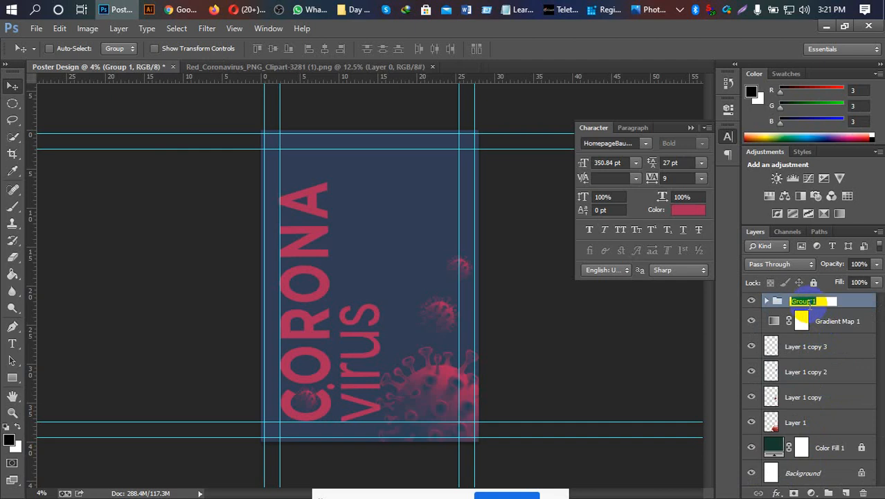
pyautogui.write('Corona Virus')
pyautogui.press('Return')
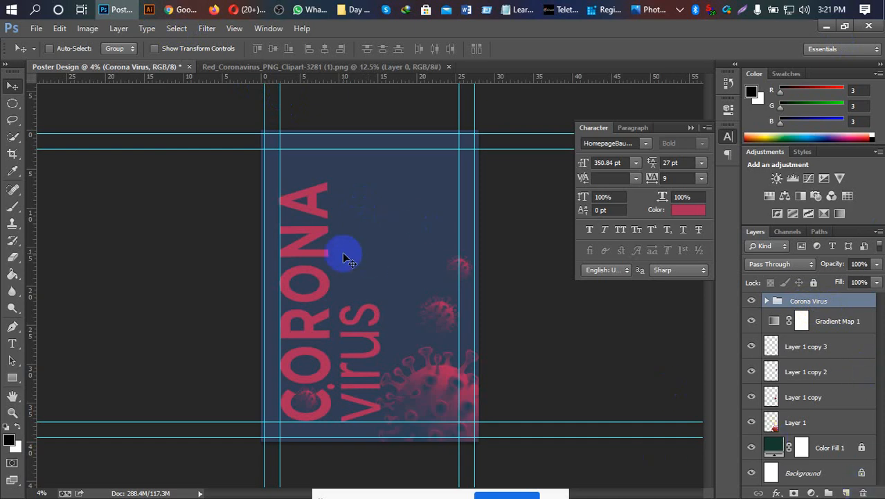
# Step: Add a horizontal text layer reading "what you" near the poster's upper edge, to the right of the CORONA title
pyautogui.click(13, 309)
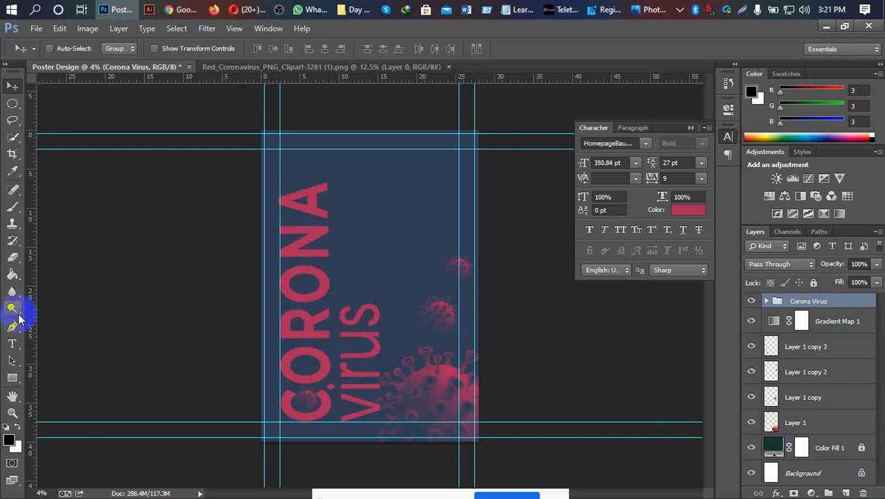
pyautogui.click(18, 221)
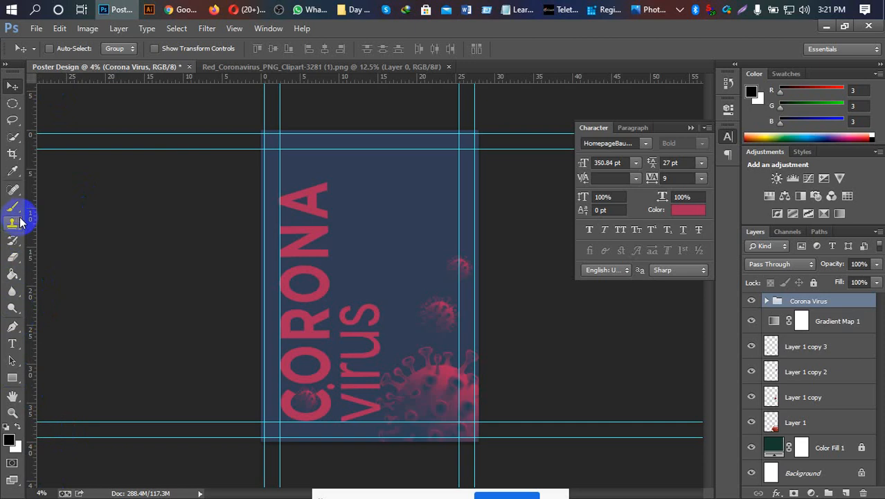
pyautogui.click(13, 342)
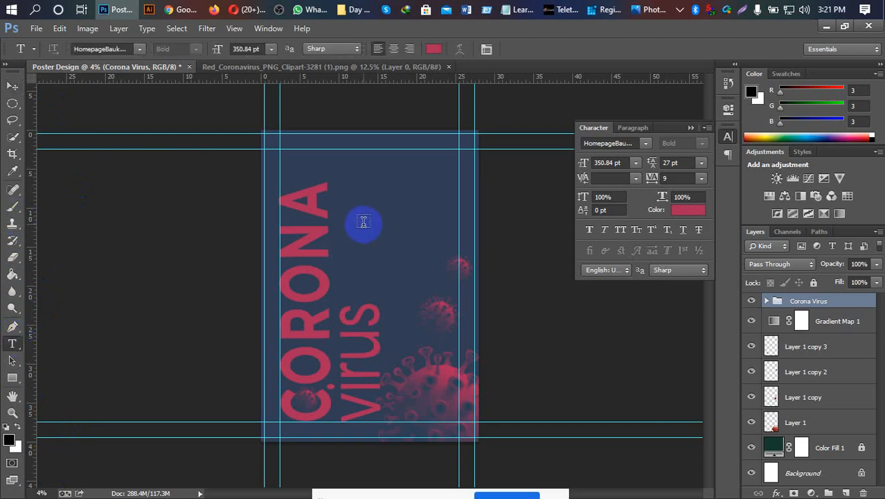
pyautogui.click(352, 164)
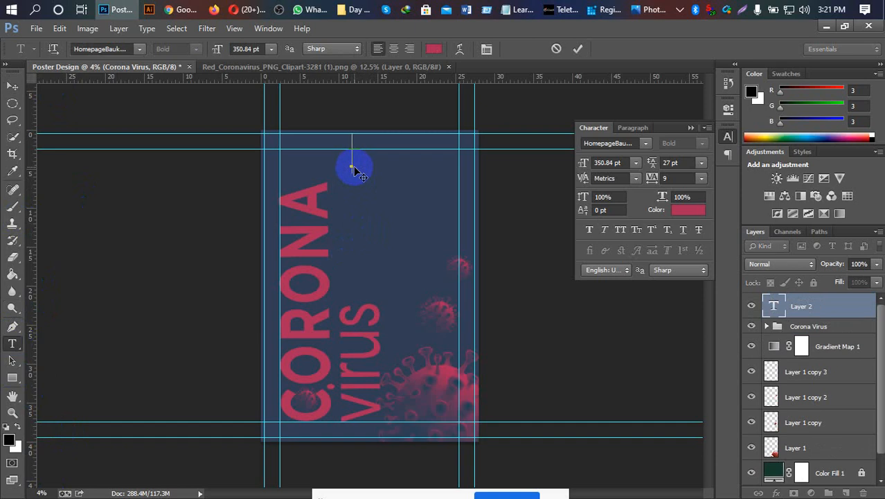
pyautogui.write('what')
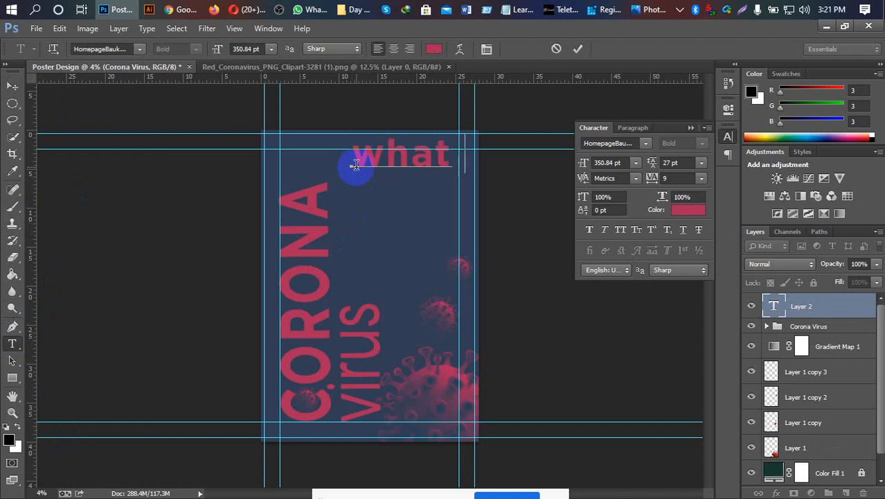
pyautogui.write('   y')
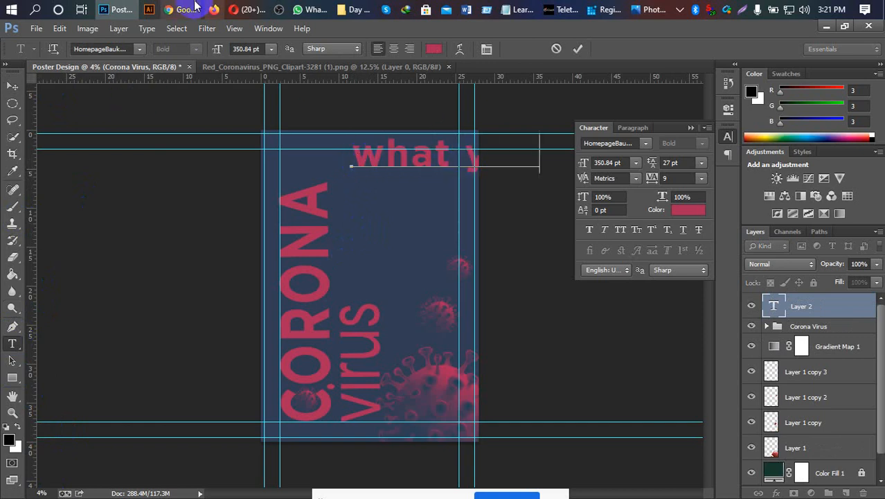
# Step: Set the "what you" text to the Pangram font in ExtraBold at 192.84 pt
pyautogui.moveTo(478, 143); pyautogui.dragTo(355, 155)
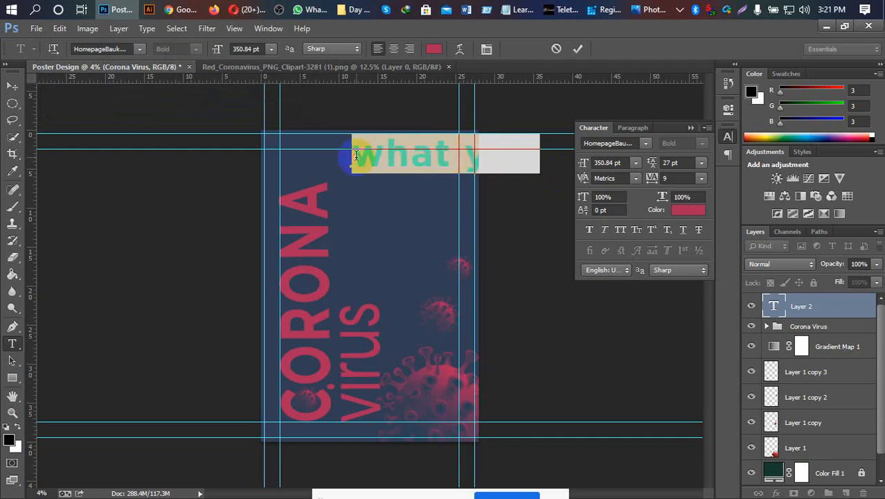
pyautogui.click(645, 142)
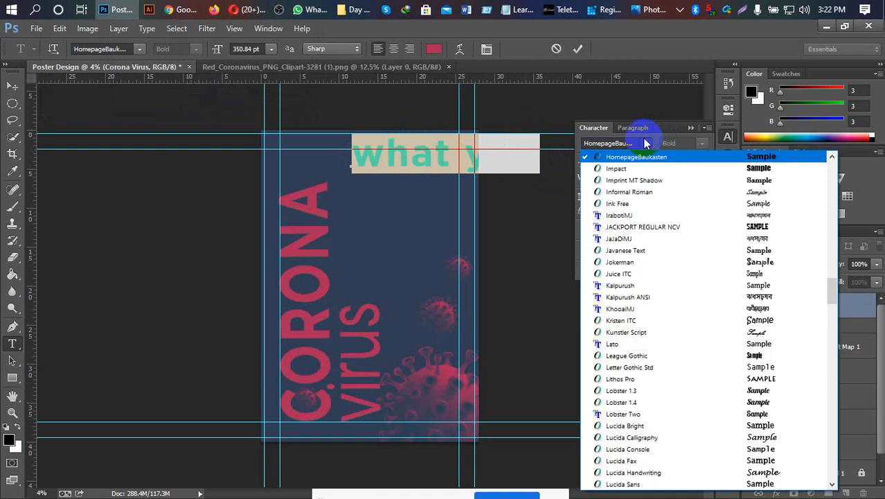
pyautogui.scroll(-2, 686, 333)
pyautogui.scroll(-10, 687, 333)
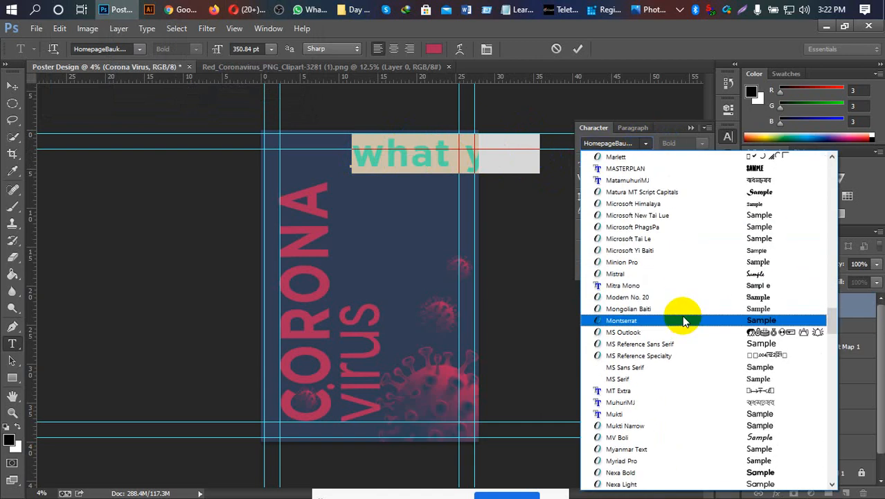
pyautogui.scroll(-8, 683, 319)
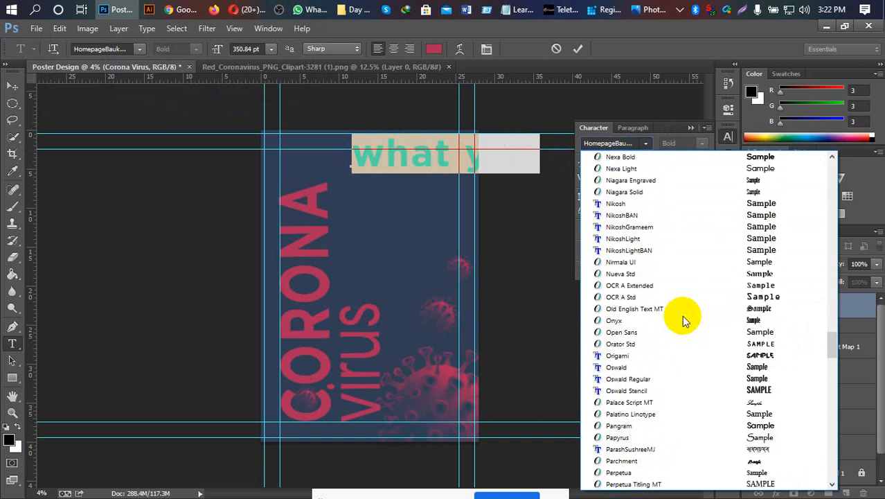
pyautogui.click(668, 425)
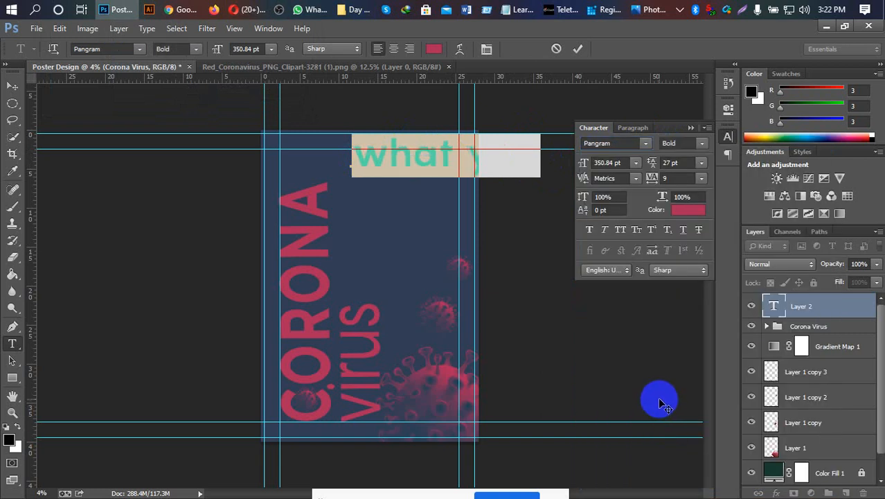
pyautogui.click(700, 144)
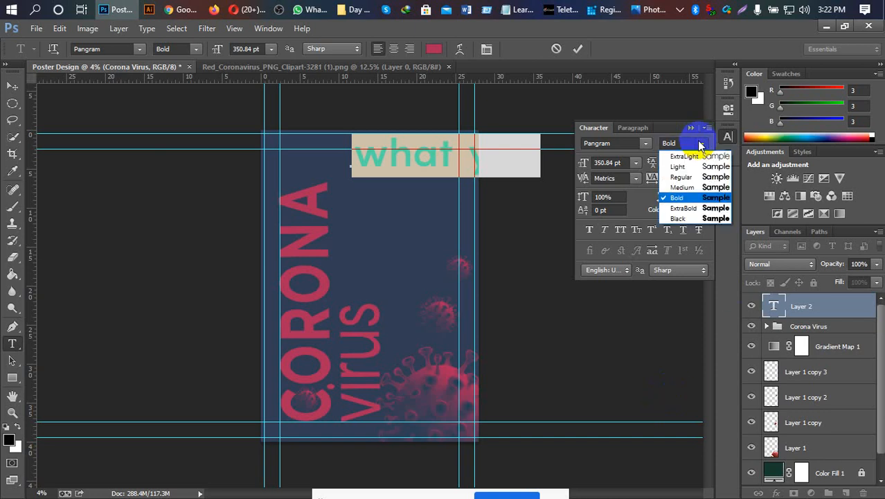
pyautogui.click(696, 208)
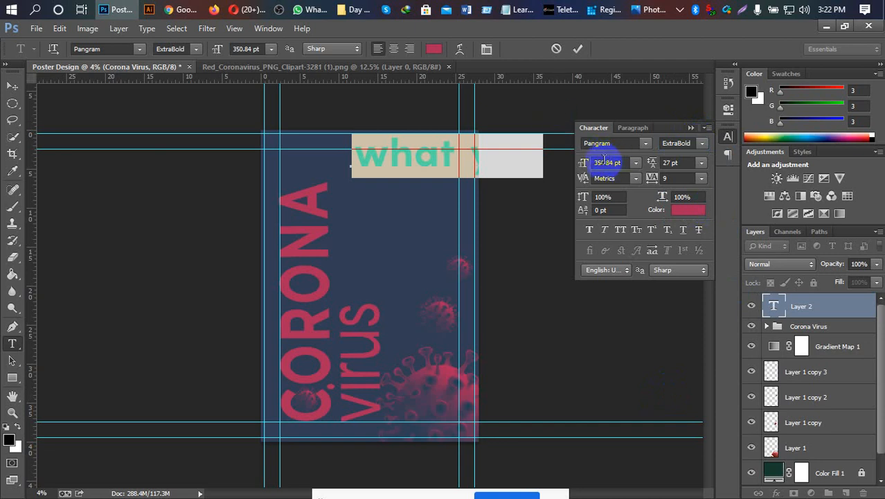
pyautogui.moveTo(603, 159); pyautogui.dragTo(580, 162)
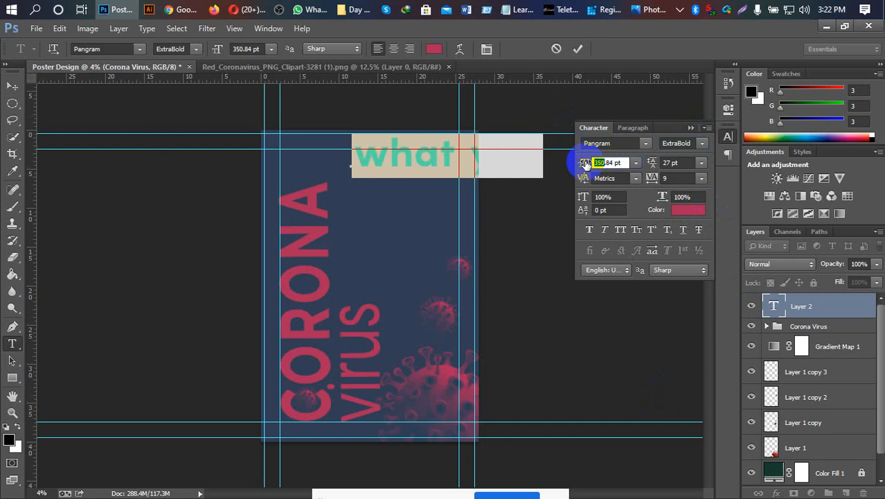
pyautogui.write('192')
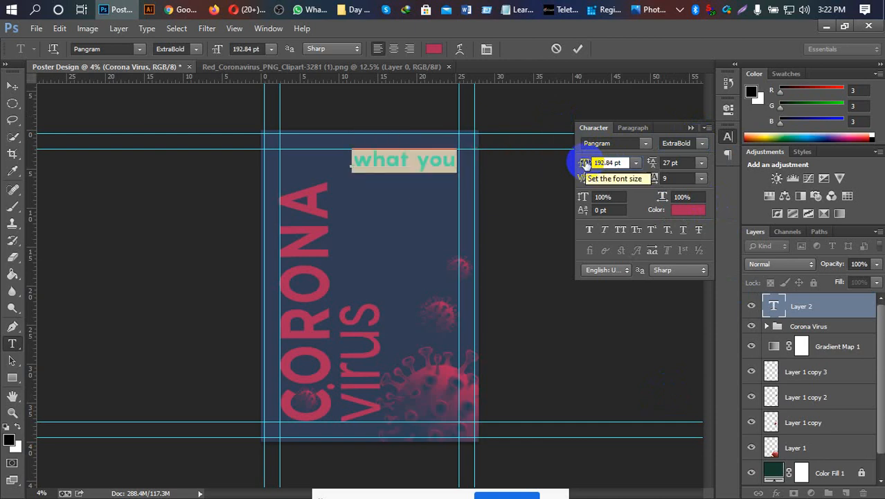
# Step: Recolour the "what you" text white, using hex value ffffff
pyautogui.click(689, 210)
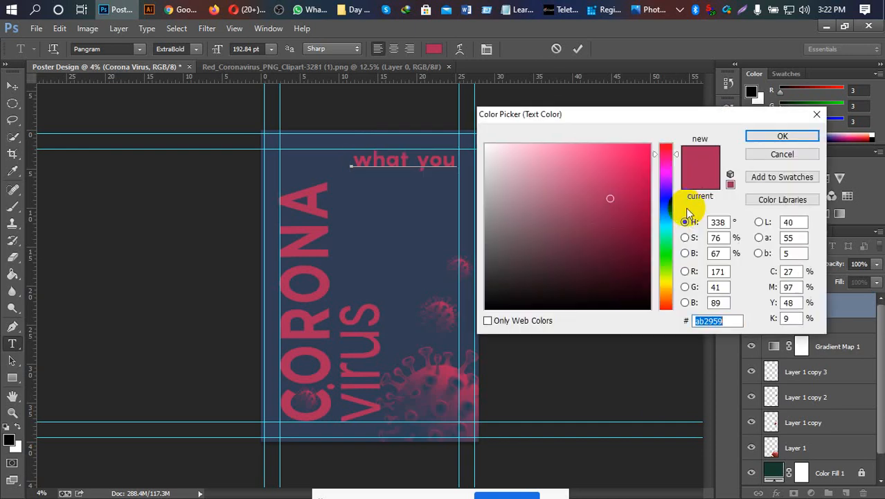
pyautogui.click(488, 146)
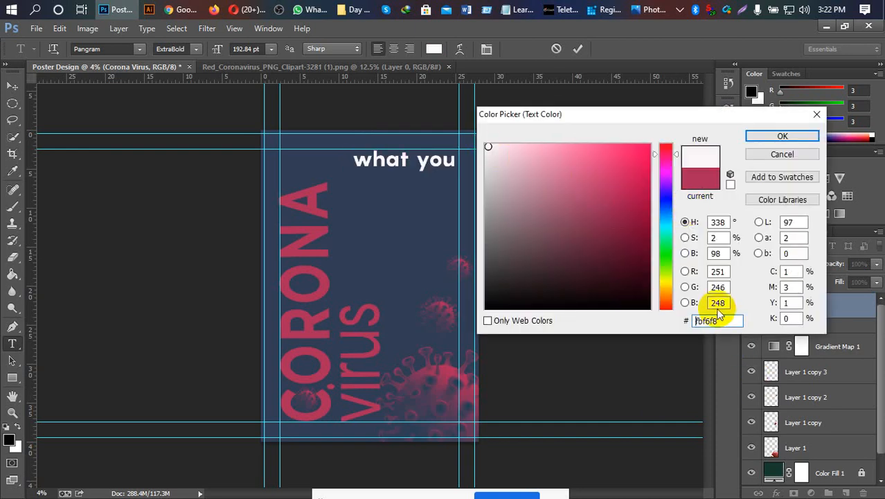
pyautogui.moveTo(730, 320); pyautogui.dragTo(670, 318)
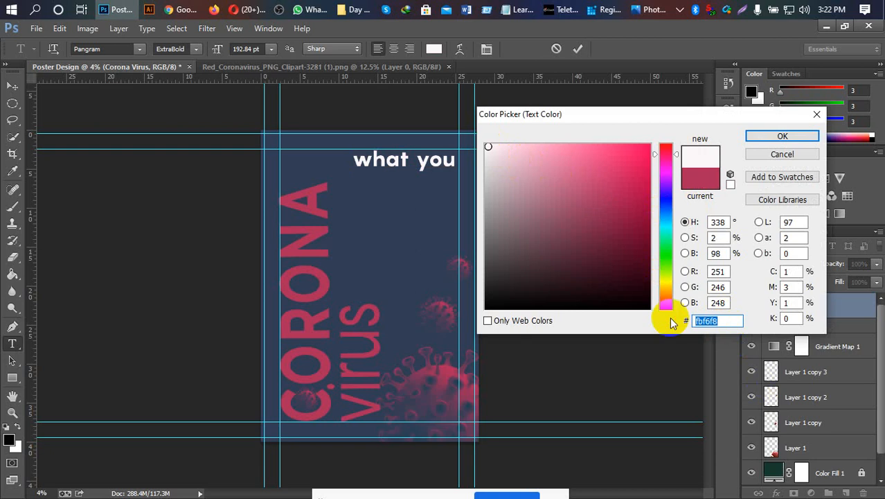
pyautogui.write('ffffff')
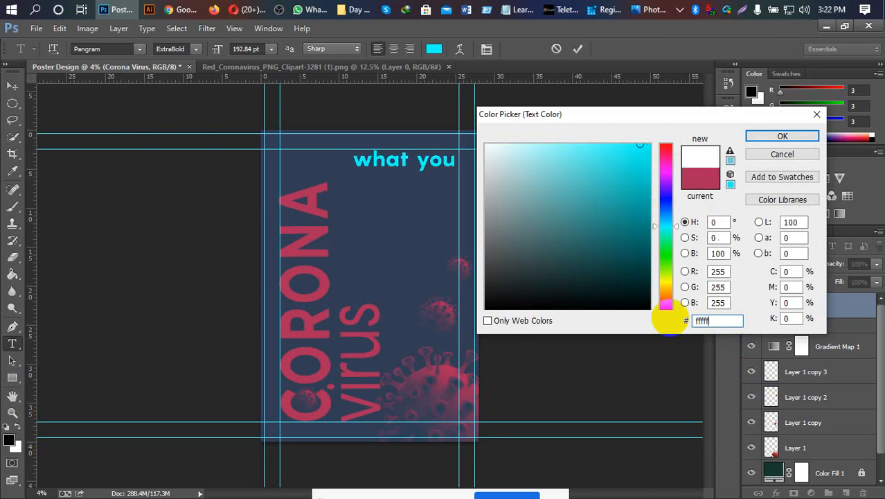
pyautogui.click(781, 137)
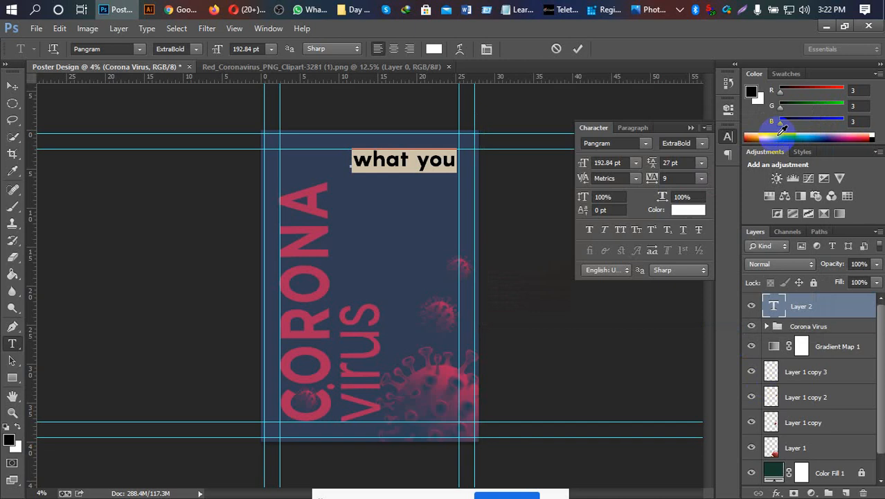
# Step: Capitalise the first letter so the text reads "What you", and commit the text edit
pyautogui.click(375, 159)
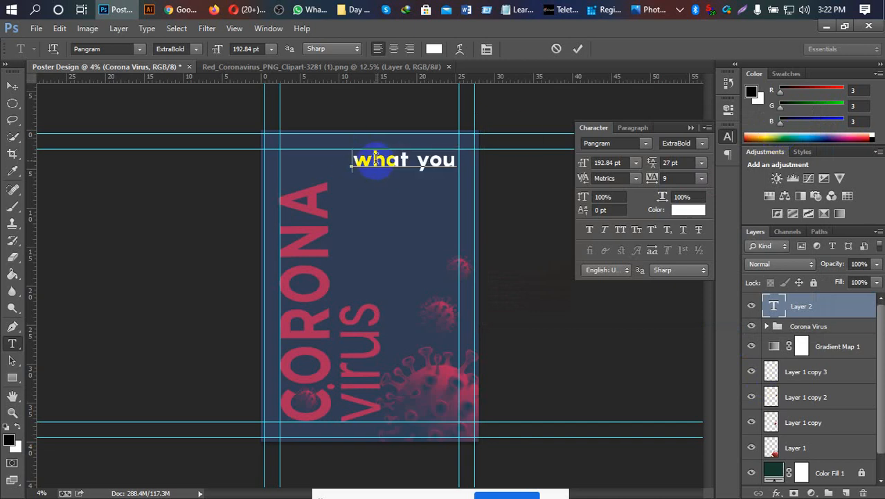
pyautogui.press('Delete')
pyautogui.write('W')
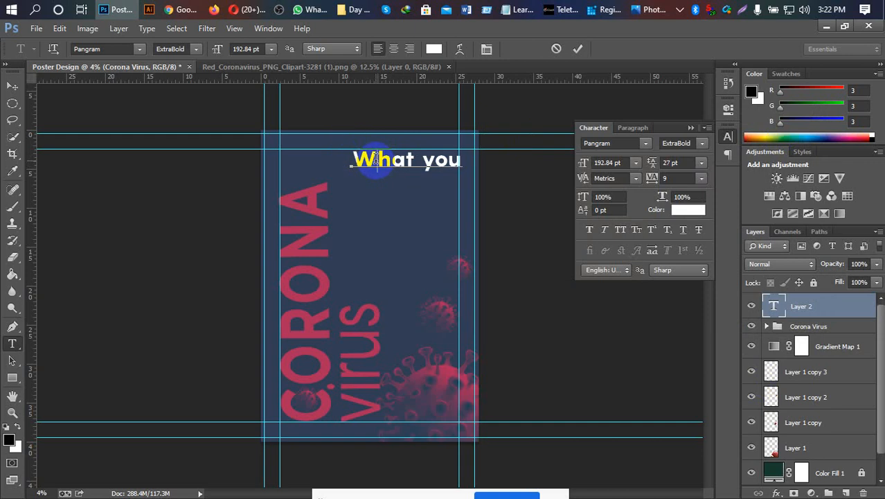
pyautogui.click(576, 48)
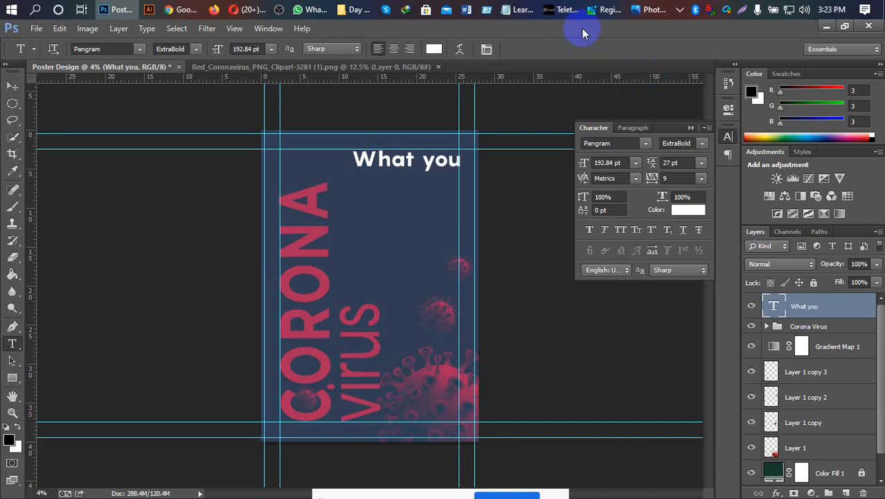
# Step: Move the "What you" text left until it begins just right of the CORONA title's column, and place a vertical guide at its left edge
pyautogui.click(12, 85)
pyautogui.moveTo(414, 166); pyautogui.dragTo(396, 171)
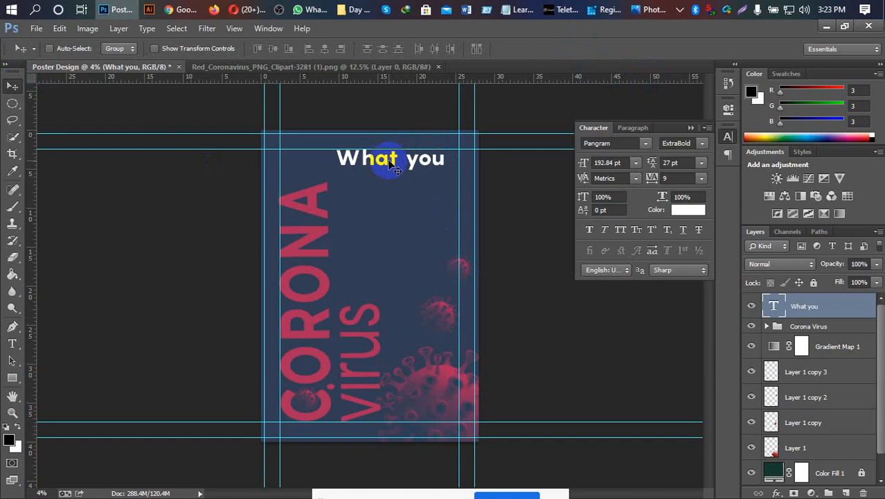
pyautogui.hotkey('ctrl', '+')
pyautogui.hotkey('ctrl', '+')
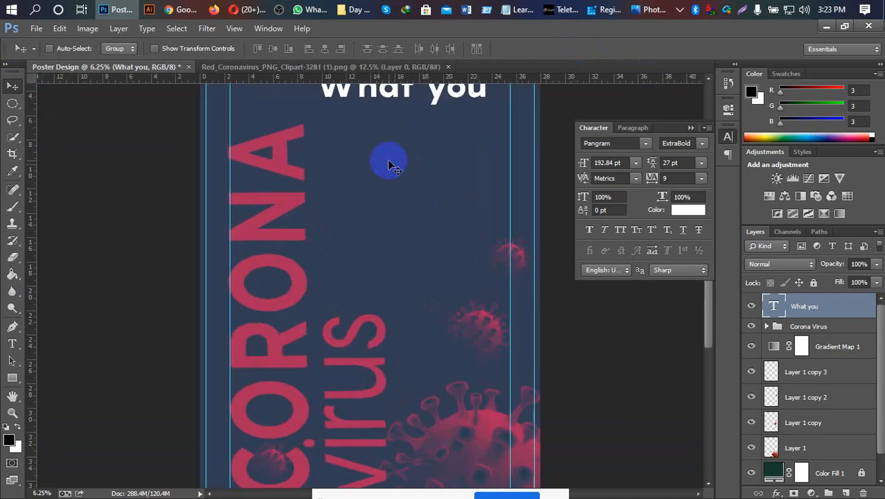
pyautogui.hotkey('ctrl', '-')
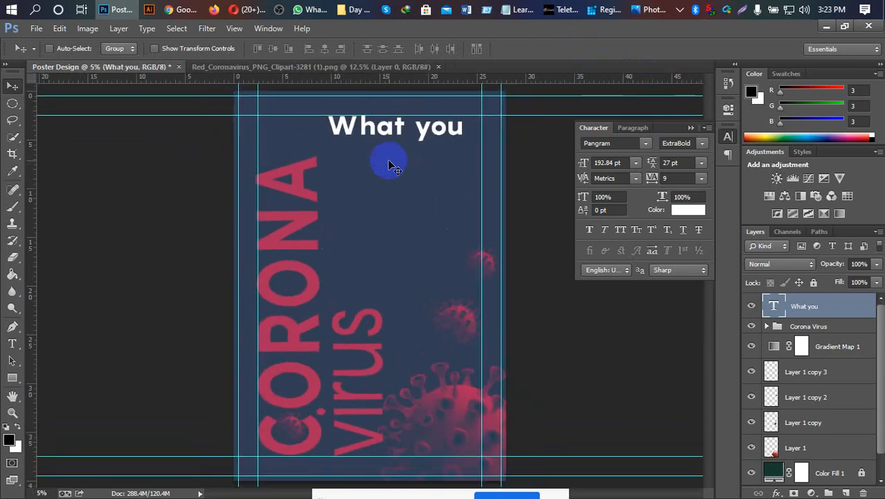
pyautogui.hotkey('ctrl', '+')
pyautogui.hotkey('ctrl', '+')
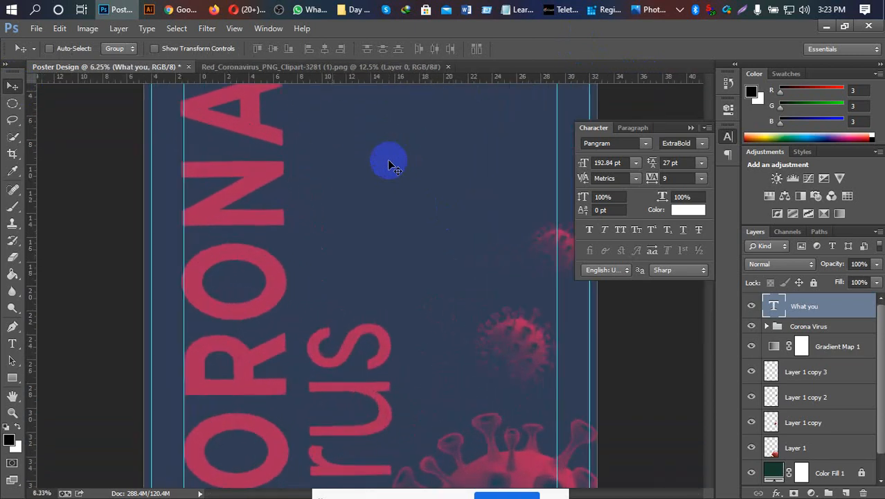
pyautogui.moveTo(405, 245); pyautogui.dragTo(381, 396)
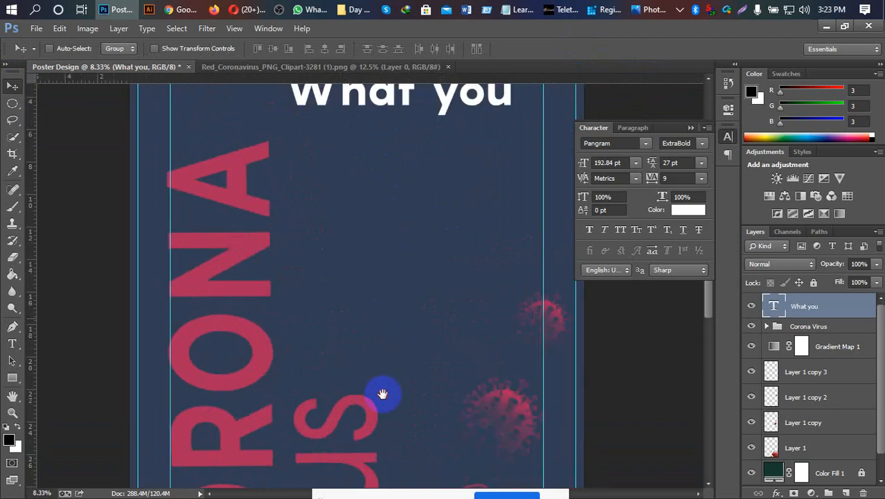
pyautogui.moveTo(374, 297)
pyautogui.mouseDown()
pyautogui.moveTo(370, 312)
pyautogui.moveTo(358, 299)
pyautogui.mouseUp()
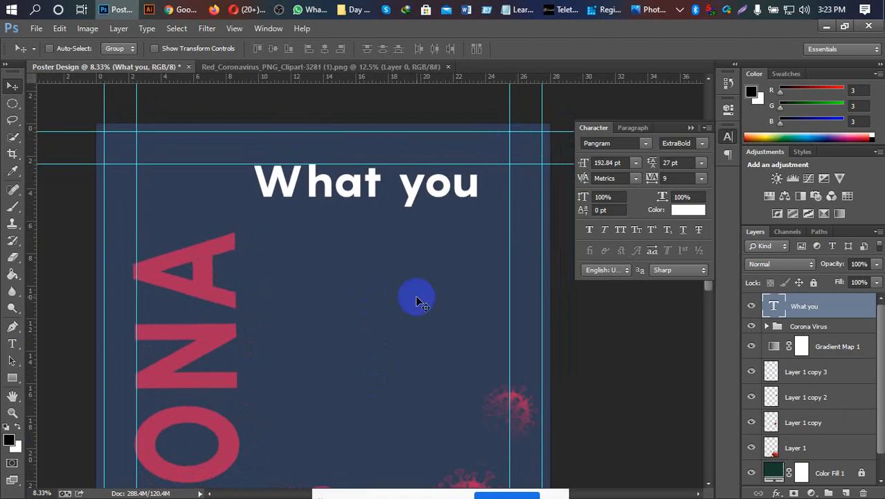
pyautogui.hotkey('shift', 'Left')
pyautogui.hotkey('shift', 'Left')
pyautogui.hotkey('shift', 'Left')
pyautogui.hotkey('shift', 'Left')
pyautogui.hotkey('shift', 'Left')
pyautogui.hotkey('shift', 'Left')
pyautogui.hotkey('shift', 'Left')
pyautogui.hotkey('shift', 'Left')
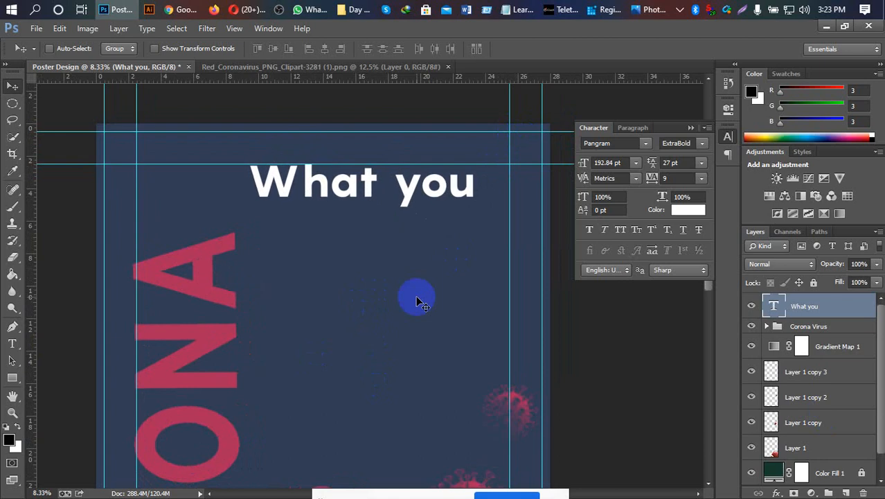
pyautogui.hotkey('shift', 'Left')
pyautogui.hotkey('shift', 'Left')
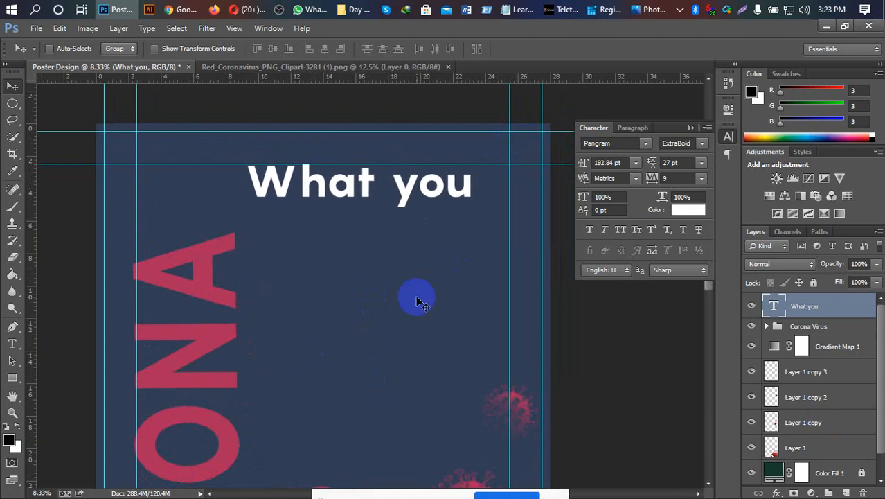
pyautogui.hotkey('shift', 'Left')
pyautogui.hotkey('shift', 'Left')
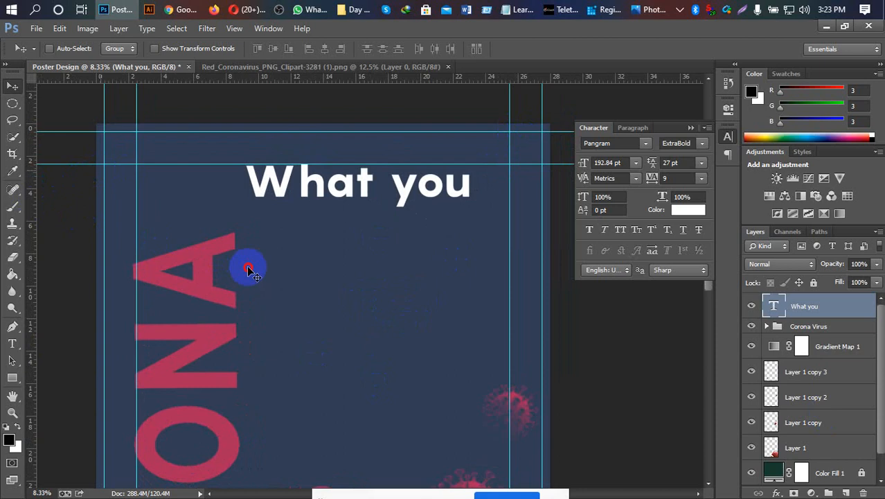
pyautogui.moveTo(31, 228); pyautogui.dragTo(246, 249)
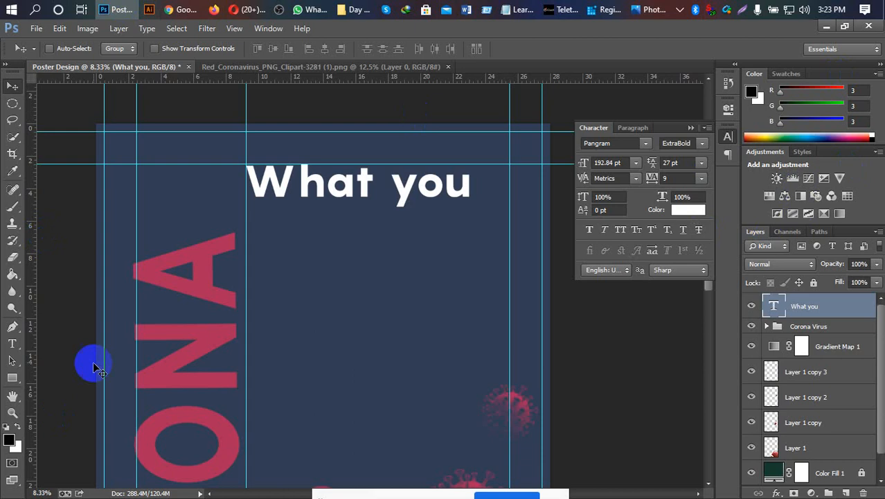
# Step: Draw a rounded rectangle of about 654 × 192 px with 10 px corners as a dash right after the word "you"
pyautogui.click(13, 376)
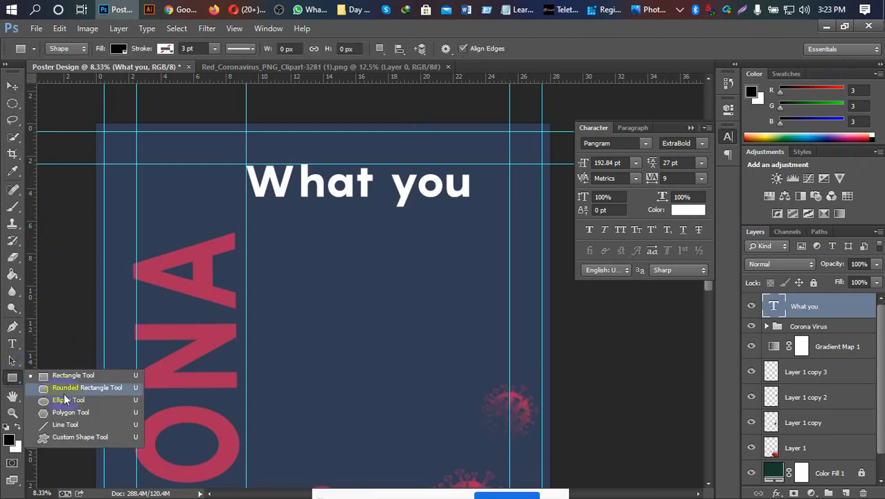
pyautogui.click(83, 387)
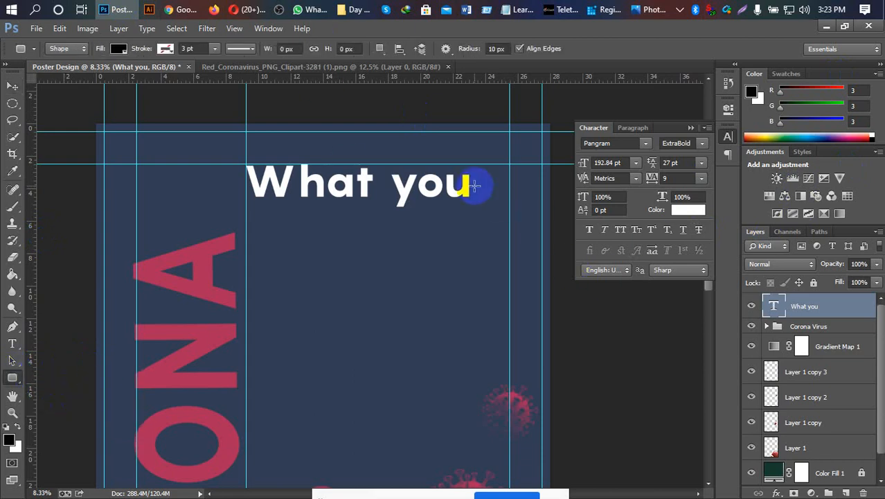
pyautogui.moveTo(474, 185); pyautogui.dragTo(507, 197)
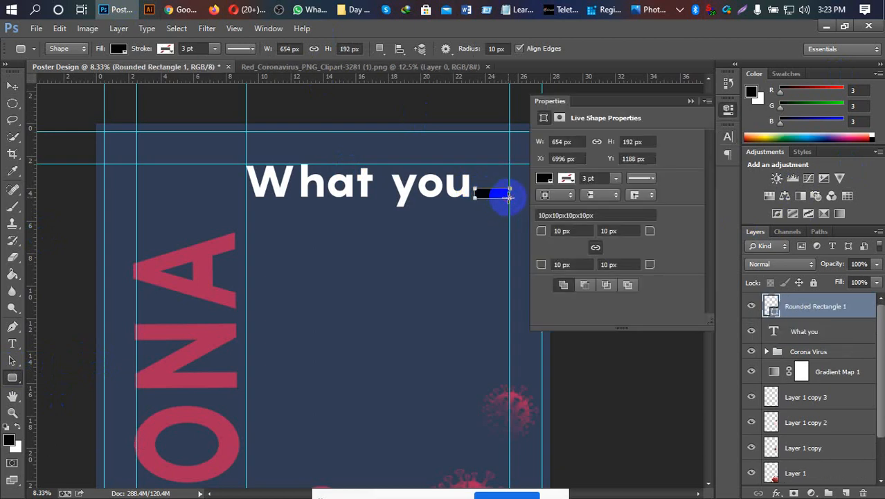
# Step: Fill the rounded rectangle with white, hex value ffffff, and collapse its shape properties
pyautogui.click(545, 179)
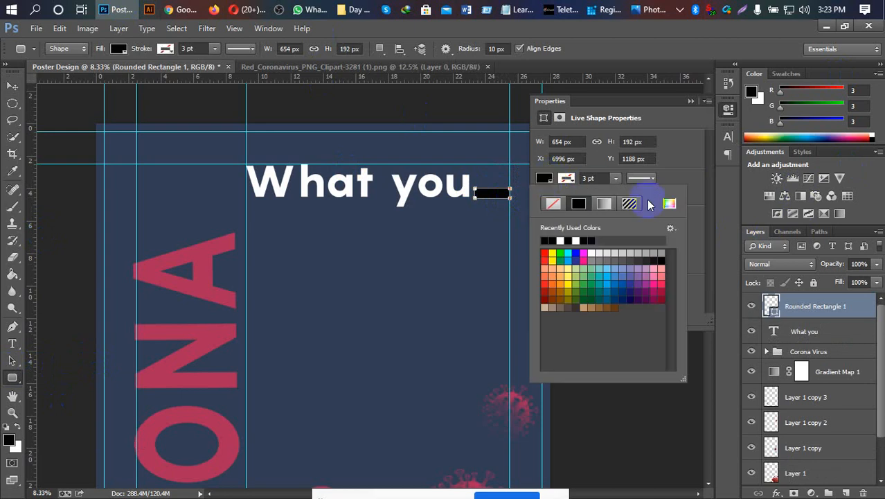
pyautogui.click(668, 202)
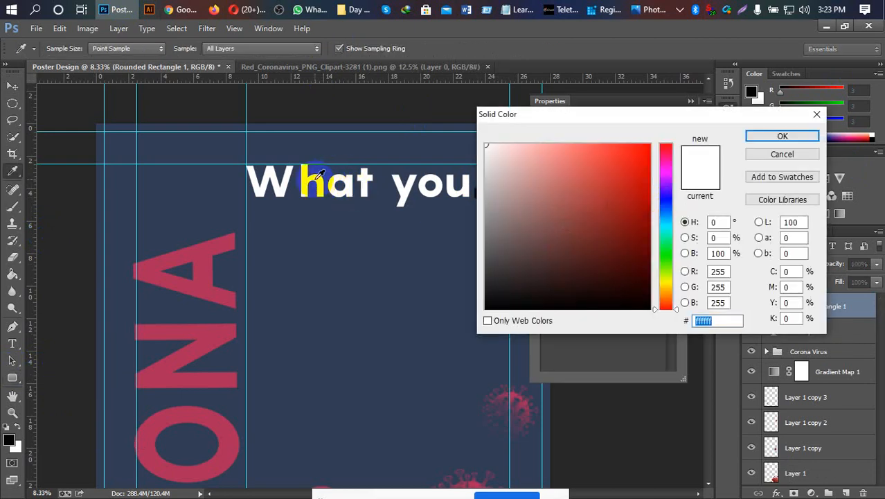
pyautogui.click(784, 135)
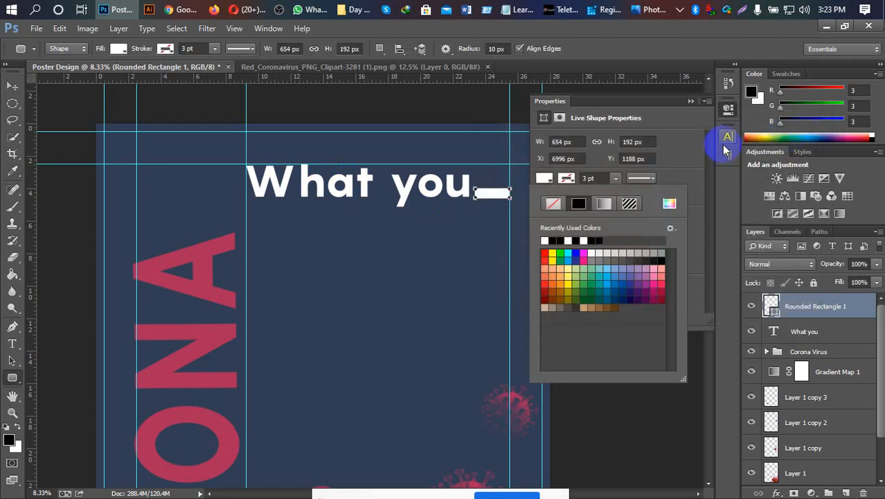
pyautogui.click(690, 103)
pyautogui.click(689, 102)
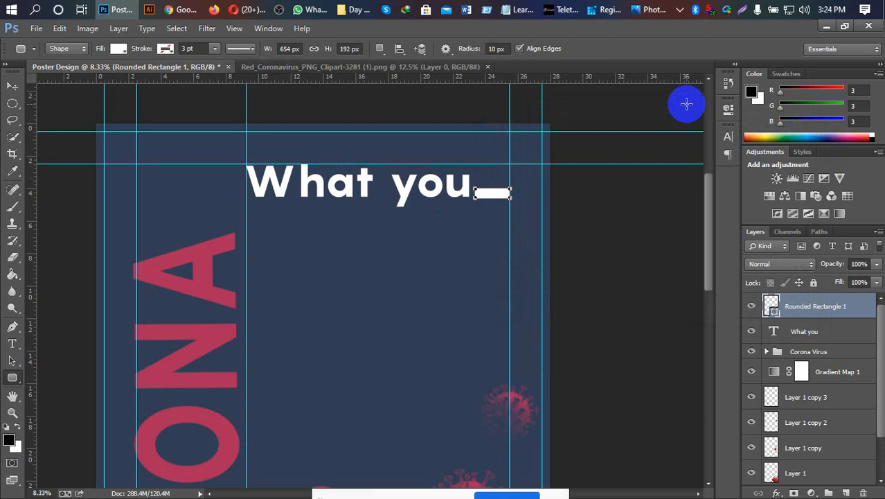
# Step: Scale the white rectangle down slightly so it ends just short of the inner right margin guide, and commit the transform
pyautogui.click(13, 86)
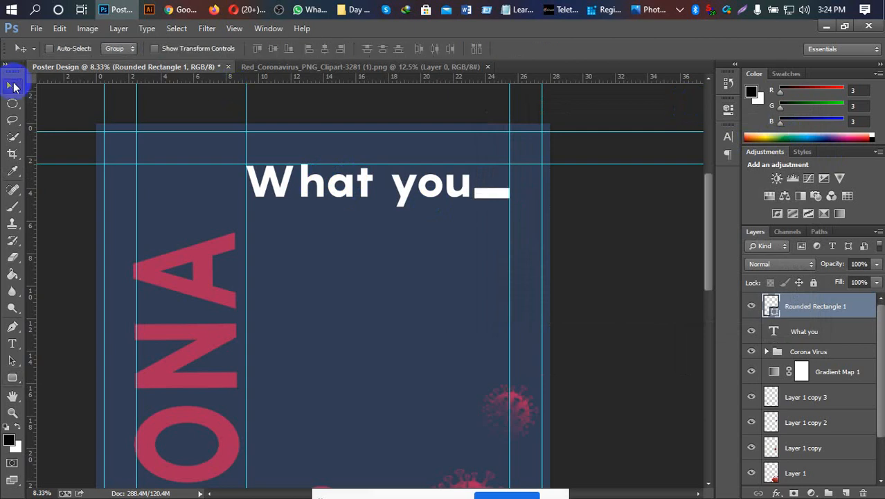
pyautogui.click(483, 245)
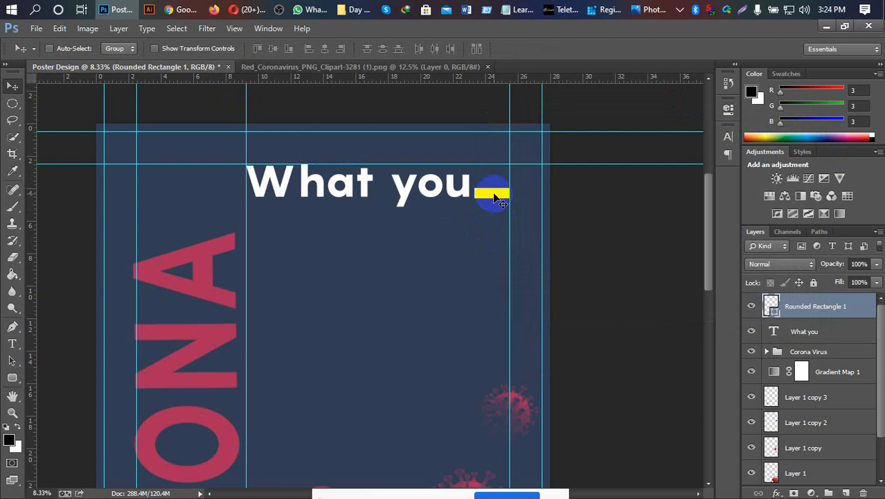
pyautogui.hotkey('ctrl', 't')
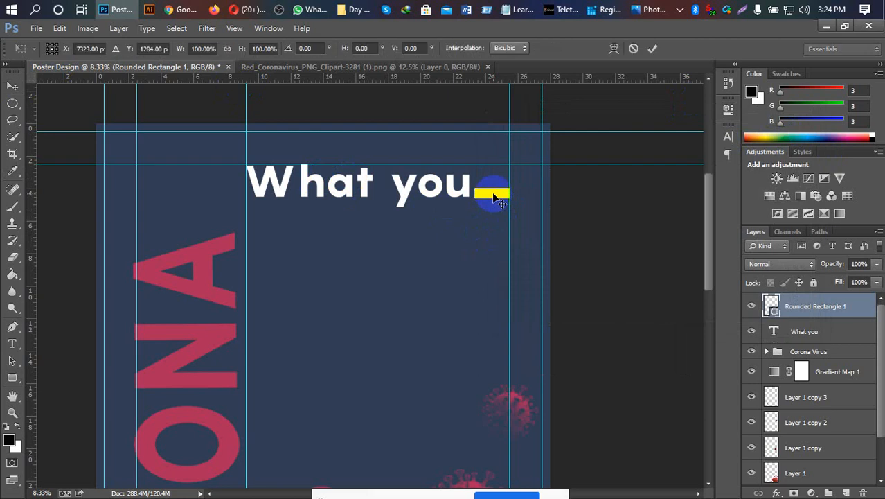
pyautogui.moveTo(492, 200); pyautogui.dragTo(503, 192)
pyautogui.click(652, 48)
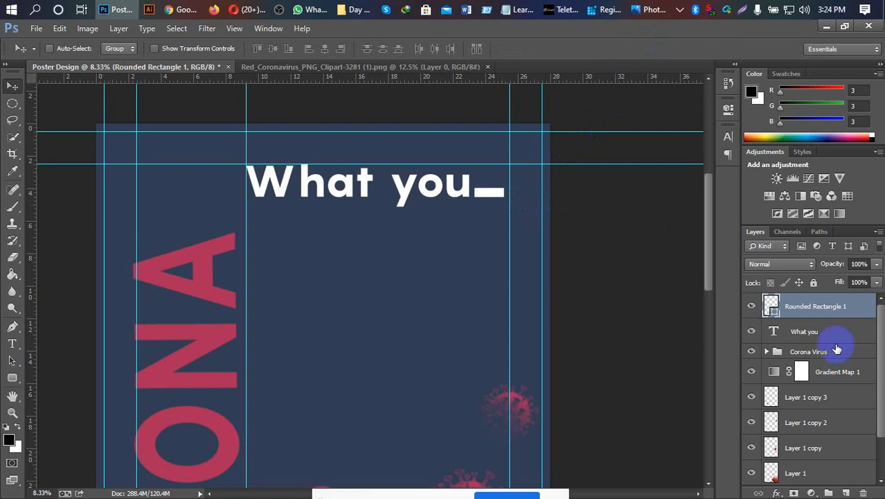
# Step: Duplicate the "What you" text straight below the original and nudge the copy into place as a closely spaced second line
pyautogui.click(796, 331)
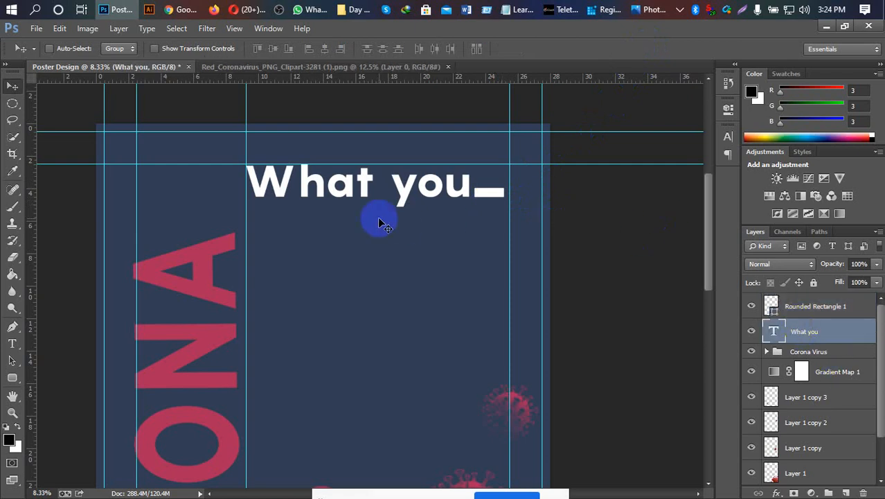
pyautogui.moveTo(340, 192); pyautogui.dragTo(350, 248)
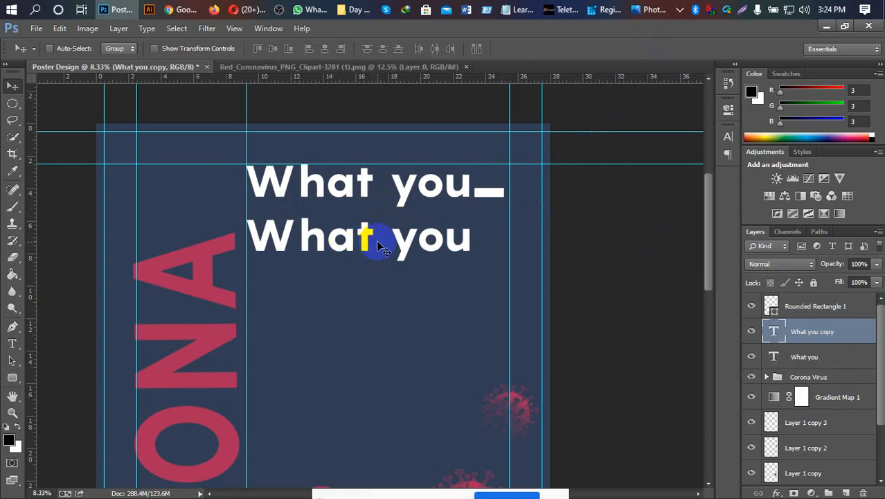
pyautogui.press('Up')
pyautogui.press('Up')
pyautogui.press('Up')
pyautogui.press('Up')
pyautogui.press('Up')
pyautogui.press('Up')
pyautogui.press('Up')
pyautogui.press('Up')
pyautogui.press('Up')
pyautogui.press('Up')
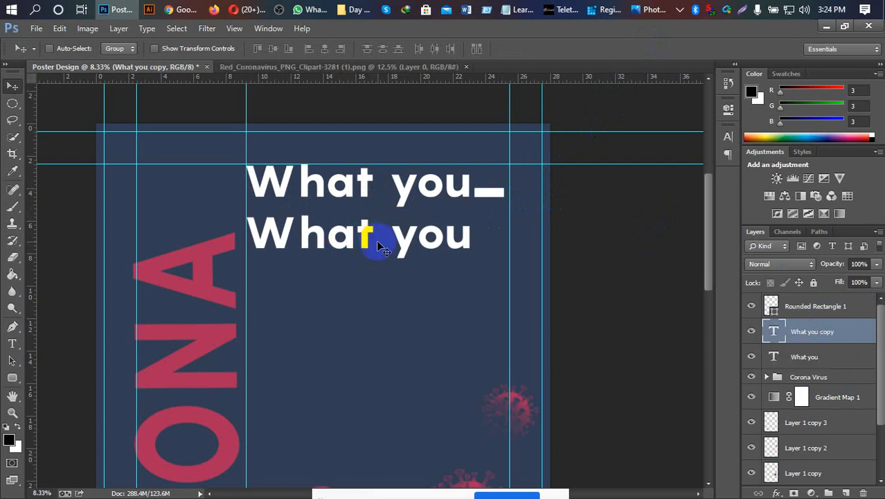
pyautogui.press('Up')
pyautogui.press('Up')
pyautogui.press('Up')
pyautogui.press('Up')
pyautogui.press('Up')
pyautogui.press('Up')
pyautogui.press('Up')
pyautogui.press('Up')
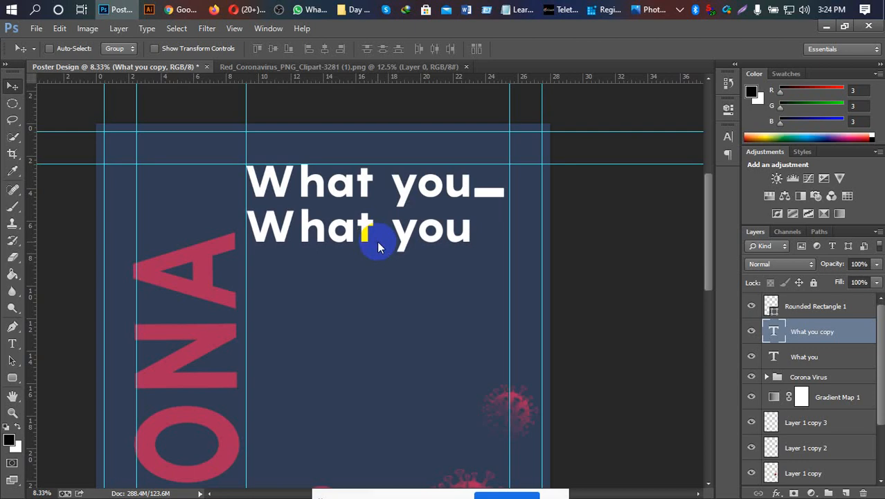
pyautogui.press('Up')
pyautogui.press('Up')
pyautogui.press('Up')
pyautogui.press('Up')
pyautogui.press('Up')
pyautogui.press('Up')
pyautogui.press('Up')
pyautogui.press('Up')
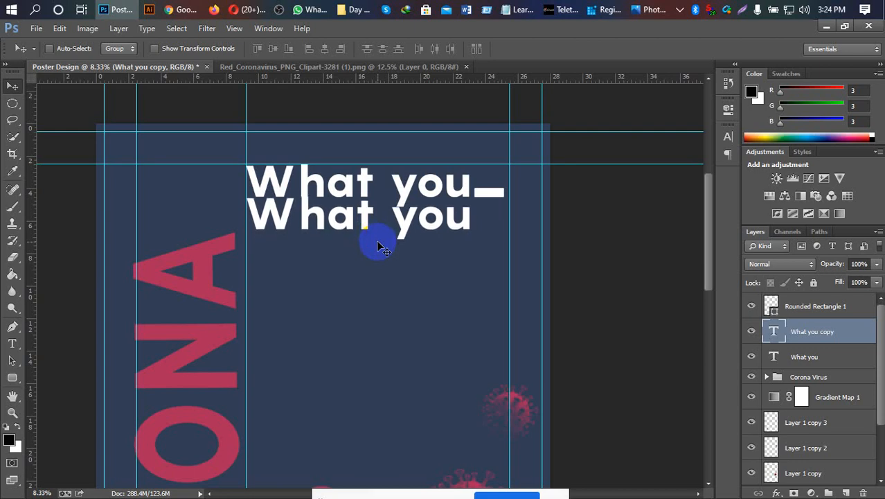
pyautogui.press('Down')
pyautogui.press('Down')
pyautogui.press('Down')
pyautogui.press('Down')
pyautogui.press('Down')
pyautogui.press('Down')
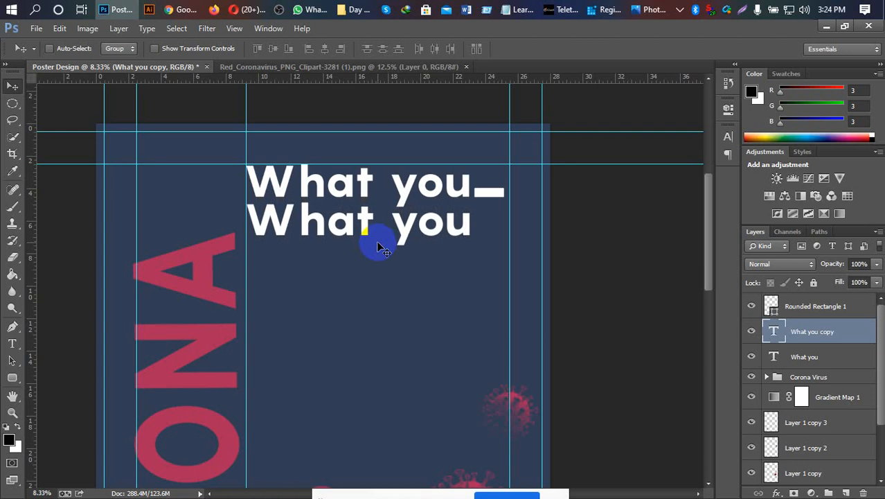
pyautogui.press('Down')
pyautogui.press('Down')
pyautogui.press('Down')
pyautogui.press('Down')
pyautogui.press('Down')
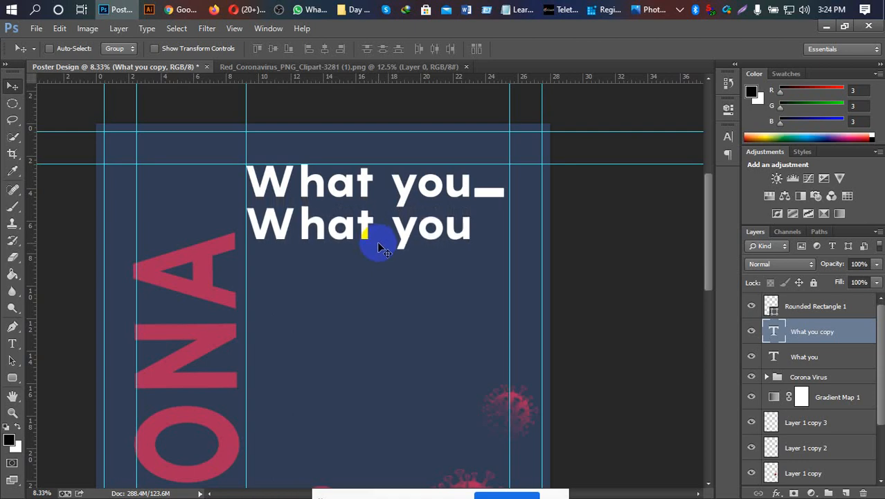
# Step: Move the duplicated text layer above the rounded rectangle layer and replace its wording with "Need to Know"
pyautogui.click(829, 333)
pyautogui.moveTo(829, 333); pyautogui.dragTo(802, 302)
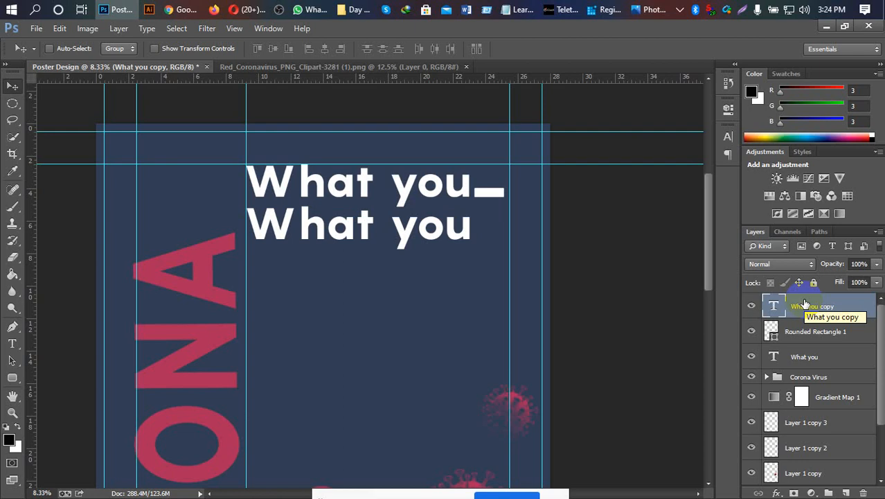
pyautogui.press('t')
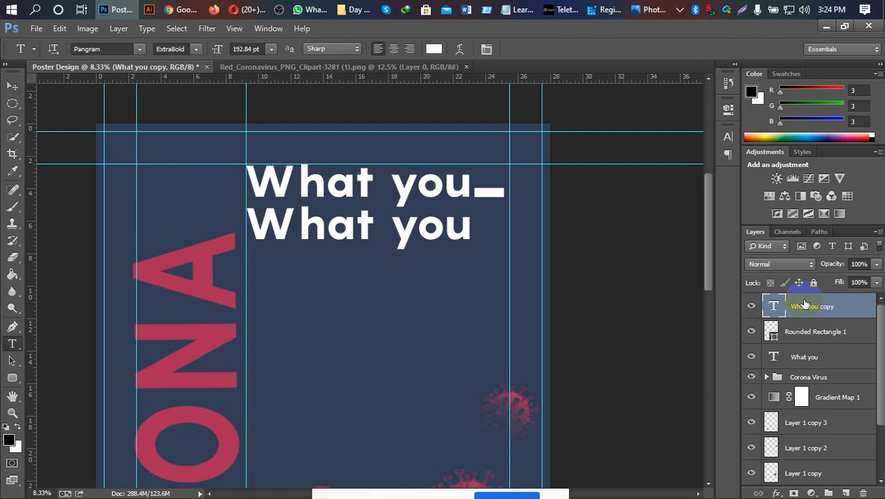
pyautogui.click(470, 231)
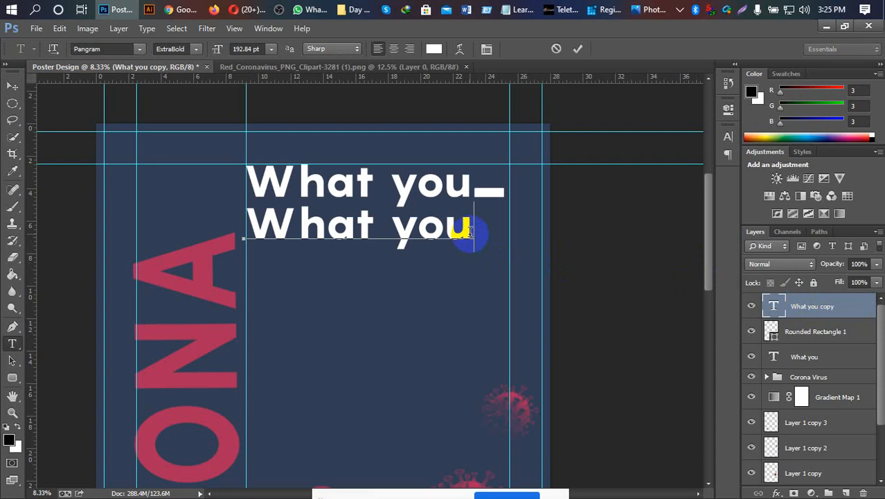
pyautogui.press('Left')
pyautogui.press('Left')
pyautogui.press('Left')
pyautogui.press('Left')
pyautogui.press('Left')
pyautogui.press('Delete')
pyautogui.press('Delete')
pyautogui.press('Delete')
pyautogui.press('Delete')
pyautogui.press('Delete')
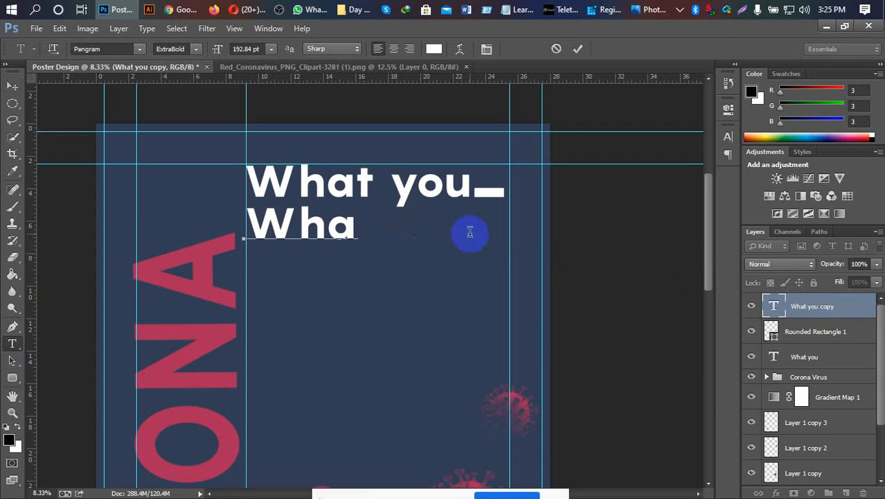
pyautogui.press('Left')
pyautogui.press('Left')
pyautogui.press('Left')
pyautogui.press('Delete')
pyautogui.press('Delete')
pyautogui.press('Delete')
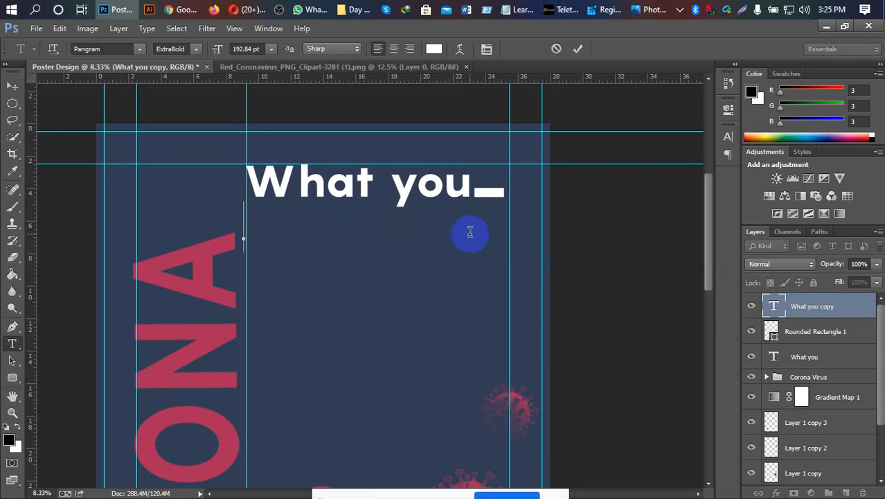
pyautogui.write('Ne ')
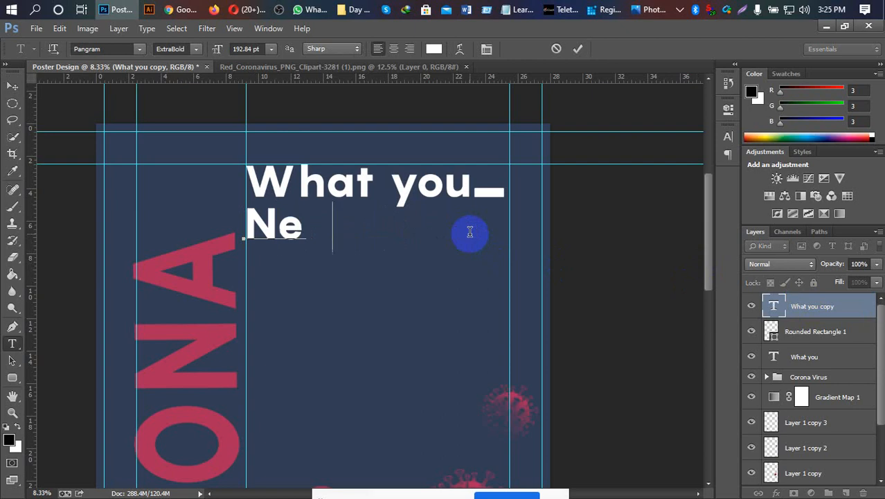
pyautogui.write('ed t')
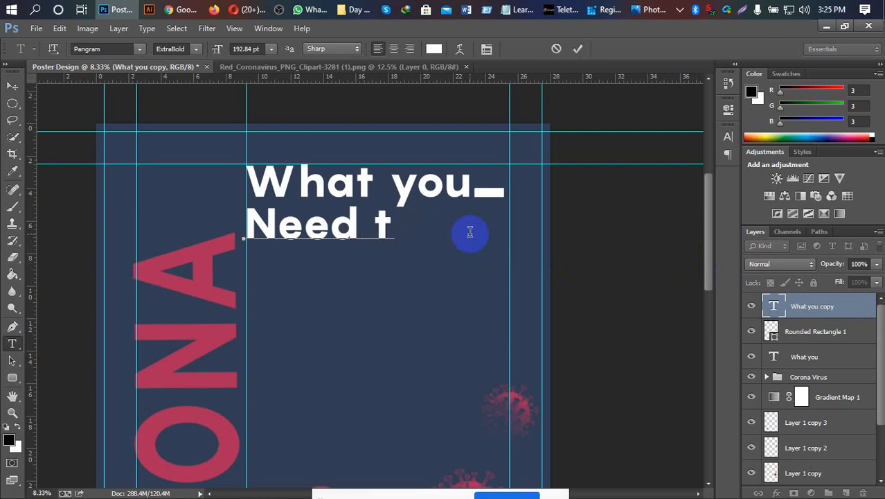
pyautogui.write('o K')
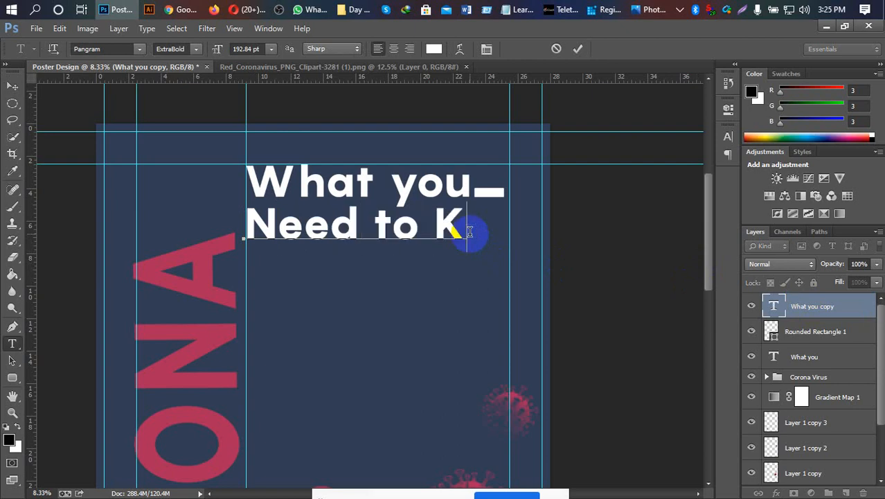
pyautogui.write('now')
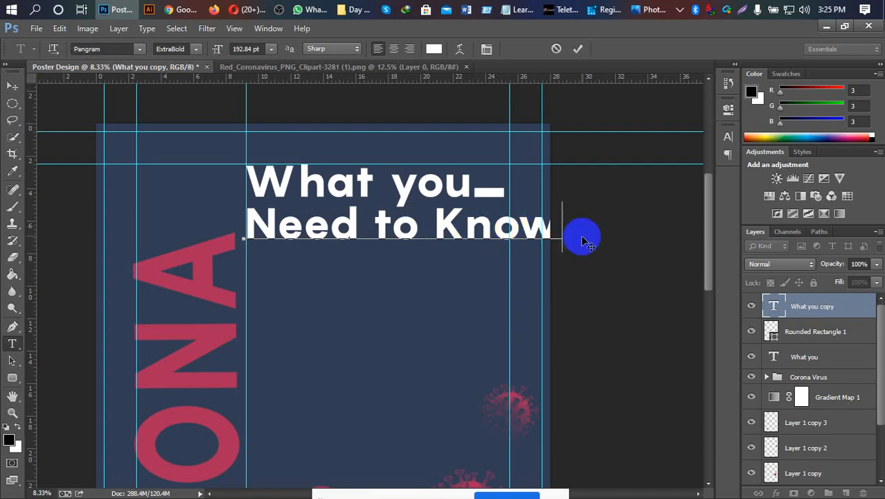
# Step: Set the word "Know" in the second headline line to the Light weight of Pangram, and commit the text edit
pyautogui.moveTo(560, 228); pyautogui.dragTo(433, 228)
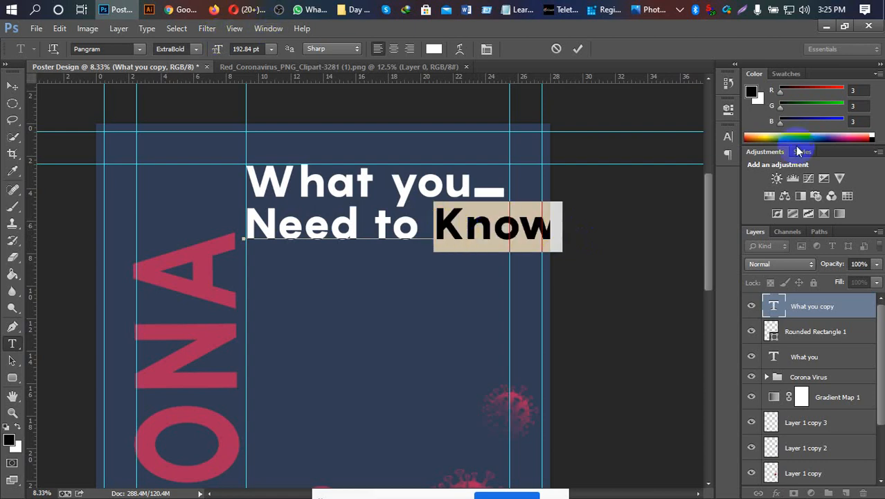
pyautogui.click(728, 137)
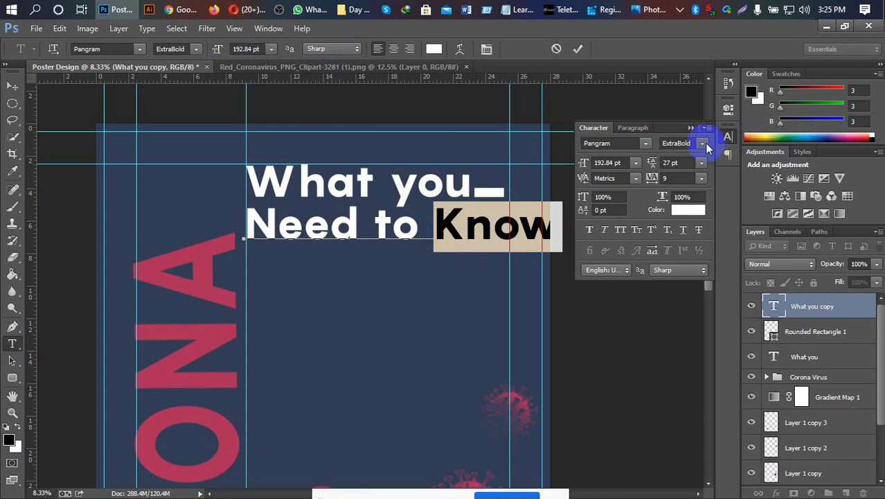
pyautogui.click(702, 142)
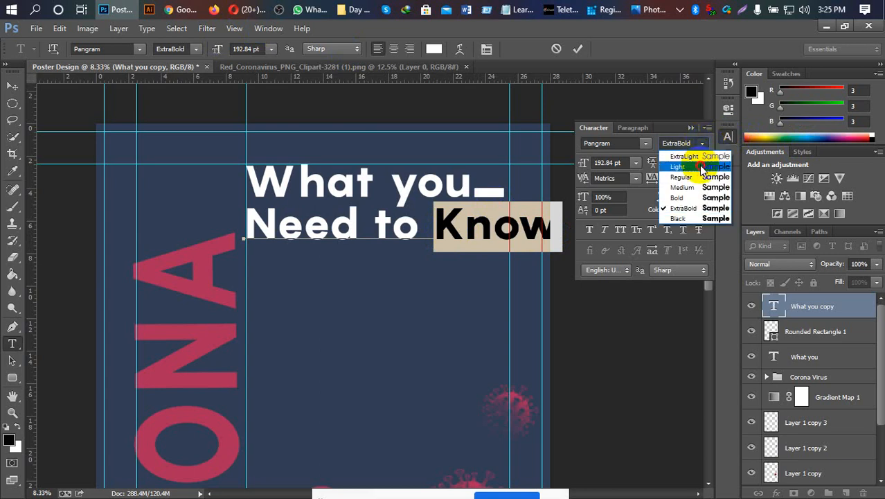
pyautogui.click(701, 168)
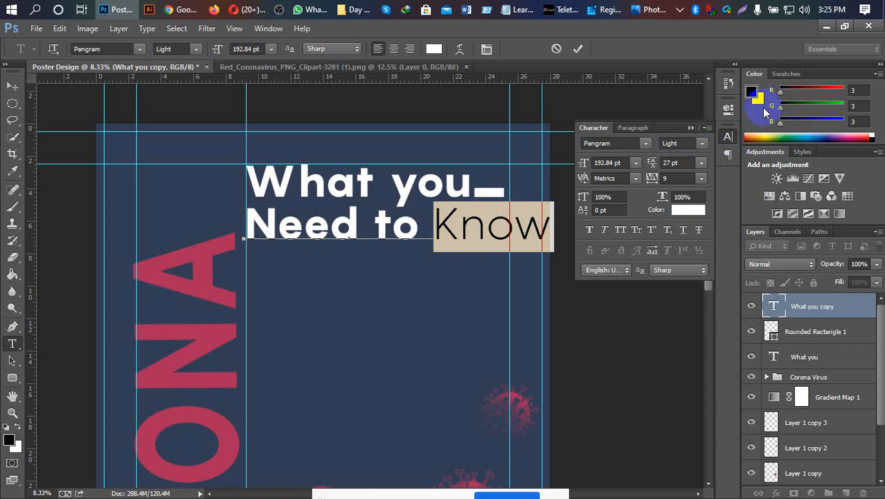
pyautogui.click(578, 48)
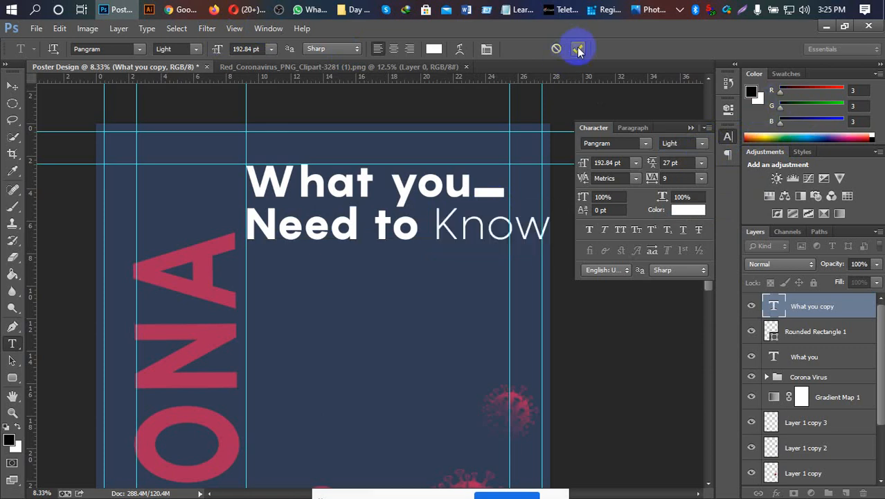
pyautogui.click(664, 338)
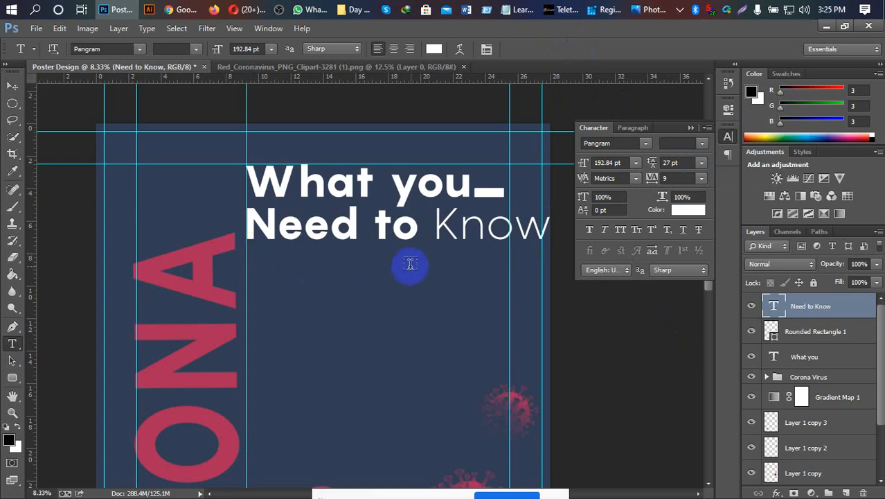
# Step: Draw a straight horizontal Pen tool path just below "Need to", from the headline's left guide to the end of "to"
pyautogui.press('p')
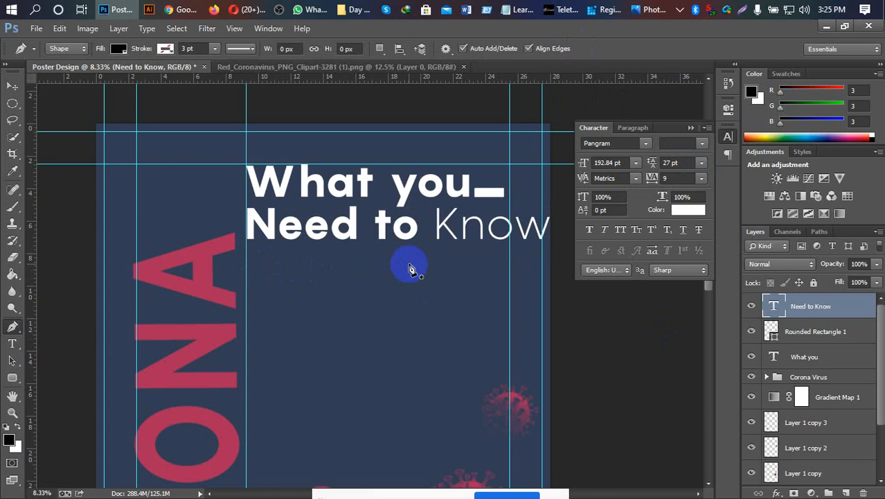
pyautogui.click(69, 50)
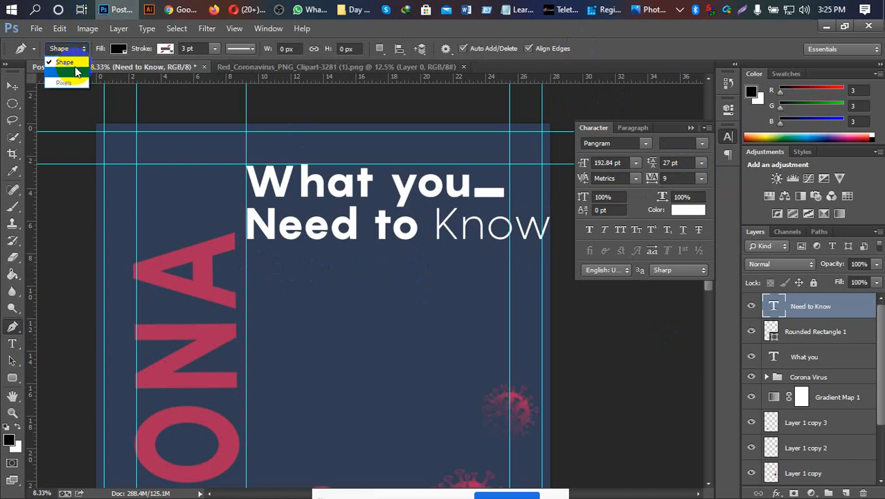
pyautogui.click(73, 67)
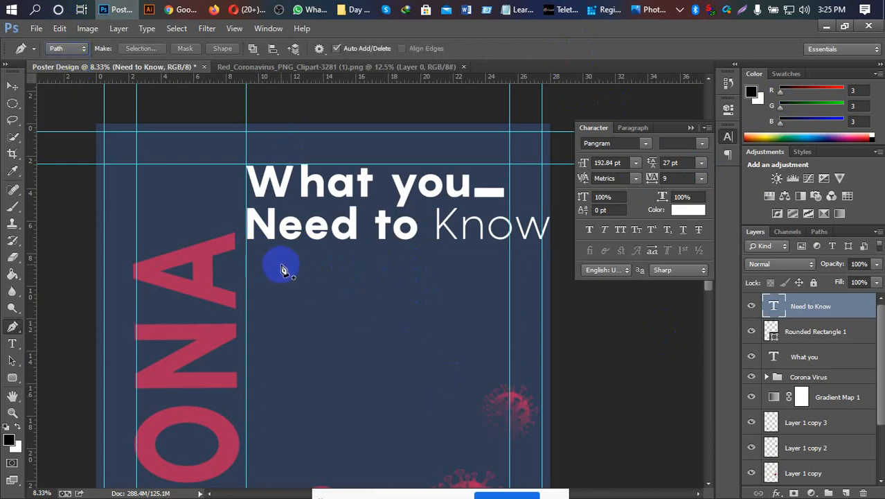
pyautogui.click(247, 255)
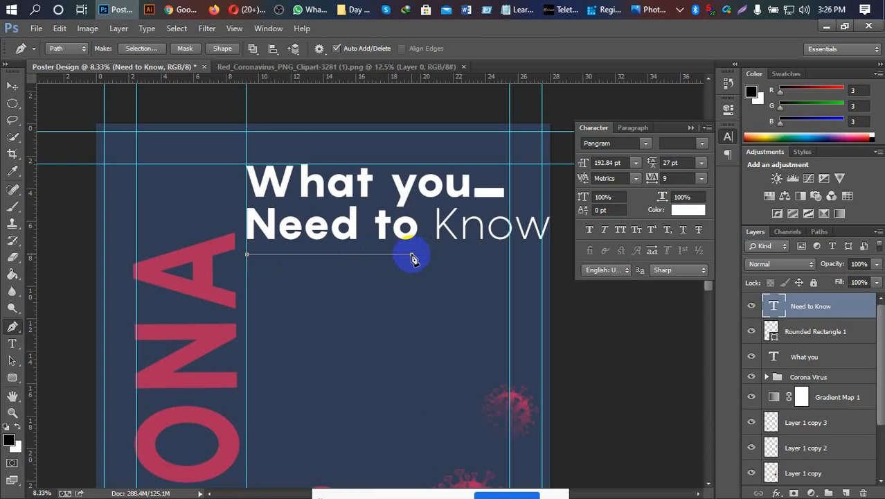
pyautogui.click(411, 254)
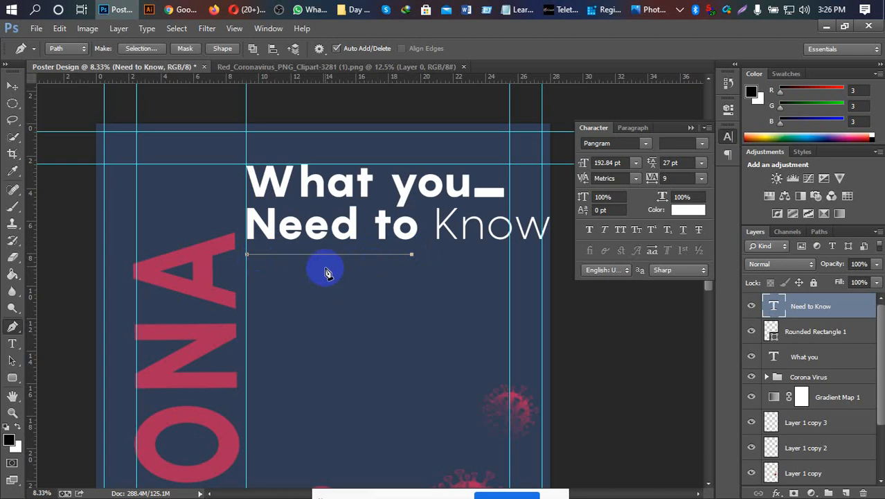
# Step: Switch to Chrome to check the Google Meet call and its participants, and return to the poster in Photoshop
pyautogui.moveTo(184, 10)
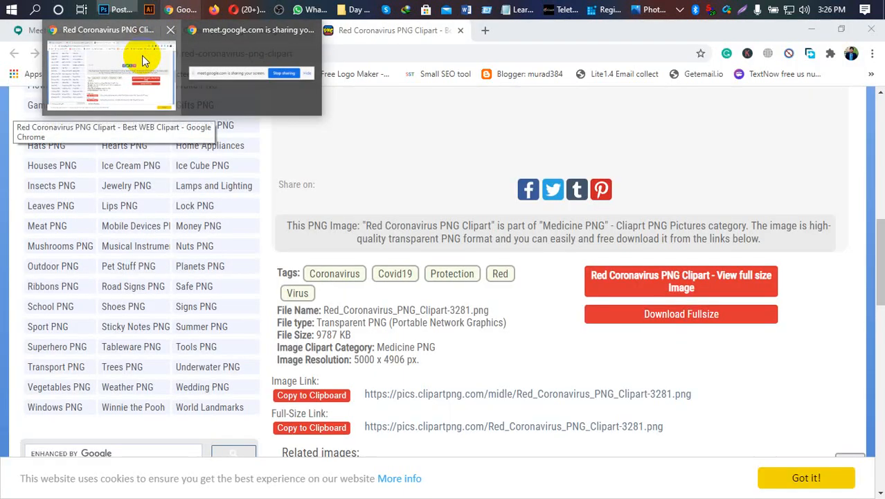
pyautogui.click(142, 58)
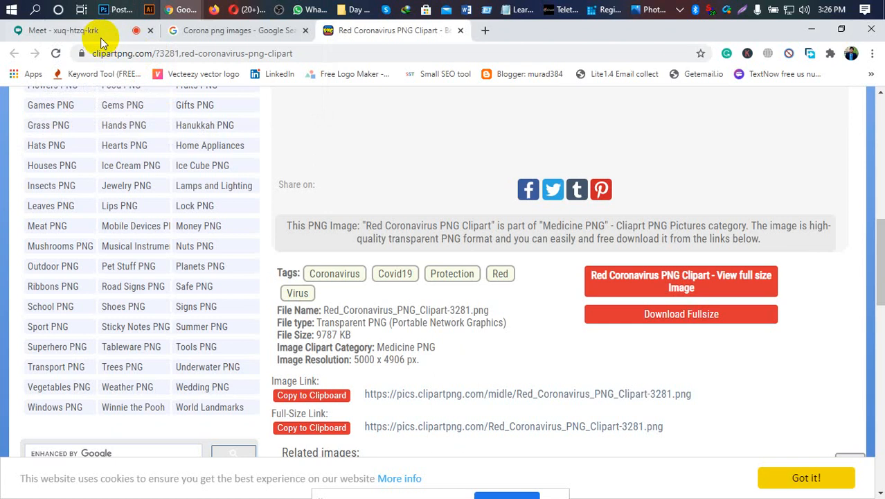
pyautogui.click(89, 32)
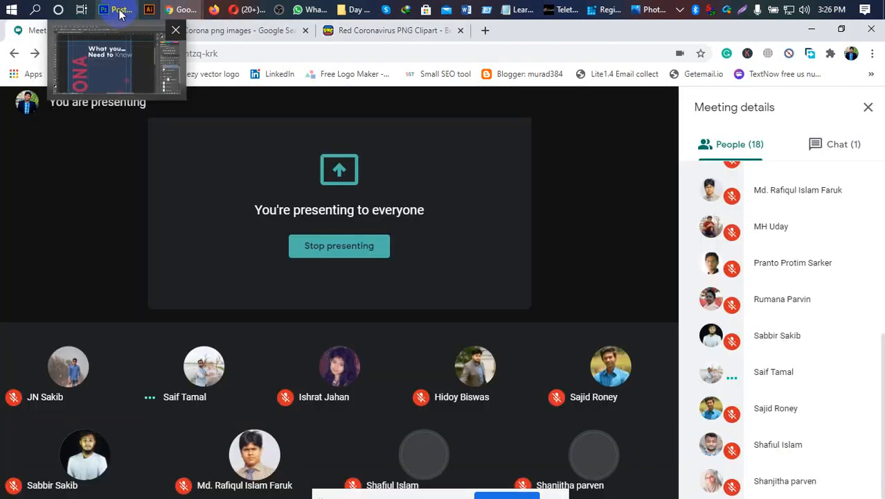
pyautogui.click(118, 10)
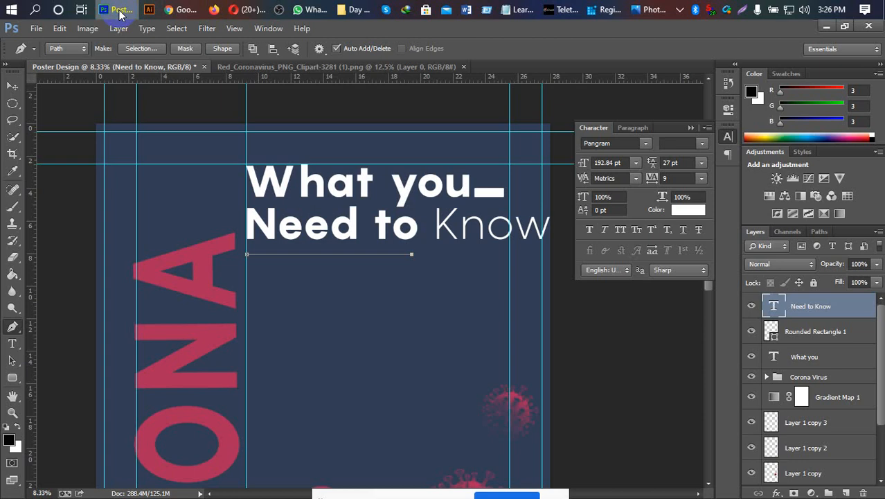
# Step: Draw a straight horizontal line about 3123 px long beneath "Need to" using the Pen tool in Shape mode
pyautogui.click(78, 53)
pyautogui.click(74, 66)
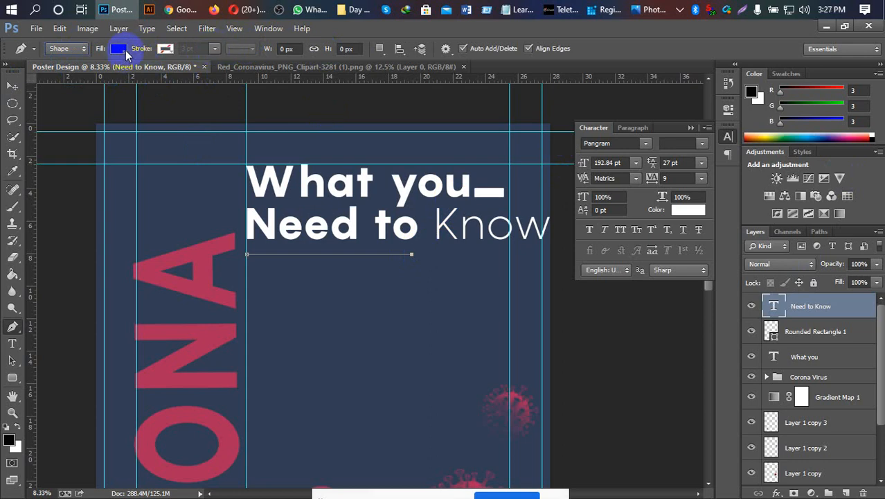
pyautogui.click(11, 85)
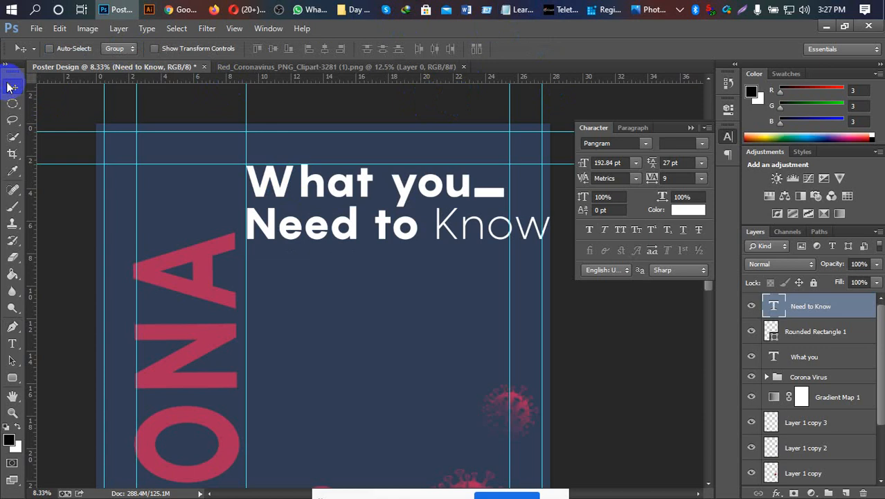
pyautogui.press('p')
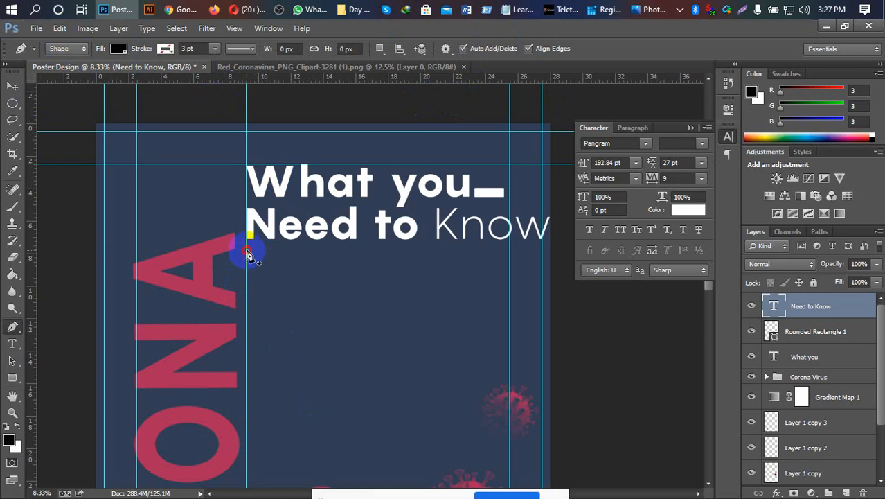
pyautogui.click(247, 251)
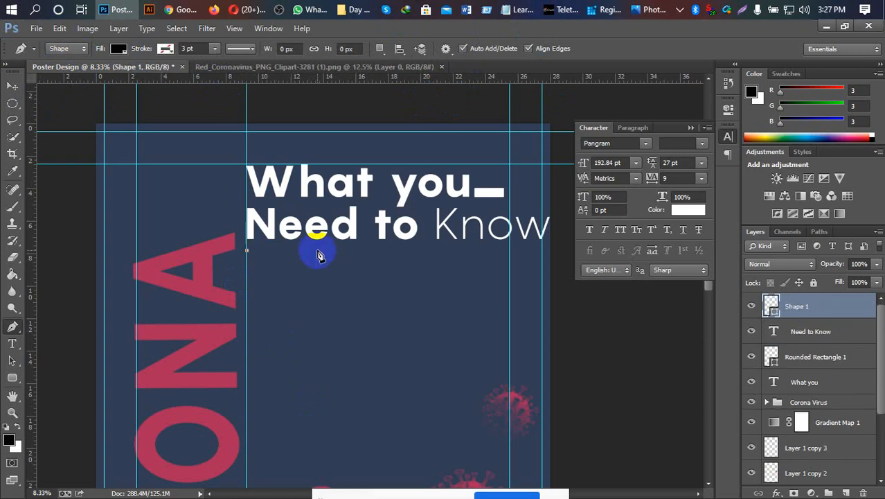
pyautogui.click(416, 252)
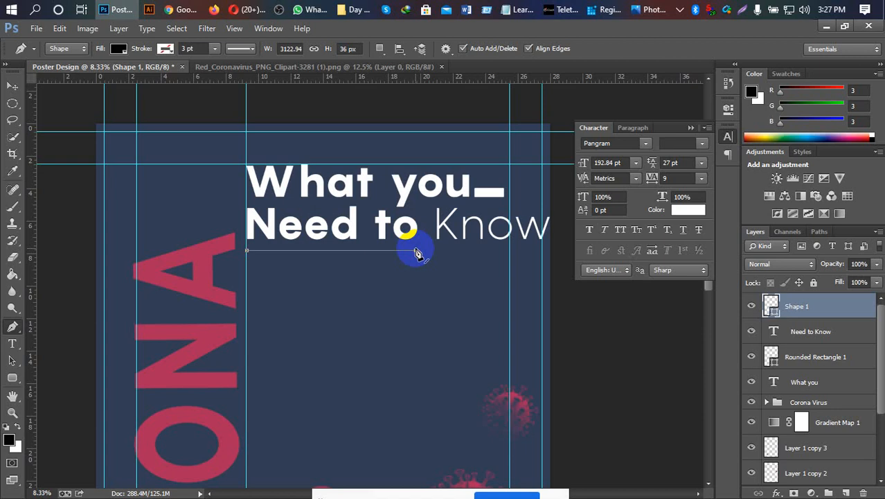
# Step: Give the line beneath "Need to" a 7.82 pt stroke
pyautogui.click(213, 50)
pyautogui.moveTo(208, 61); pyautogui.dragTo(220, 64)
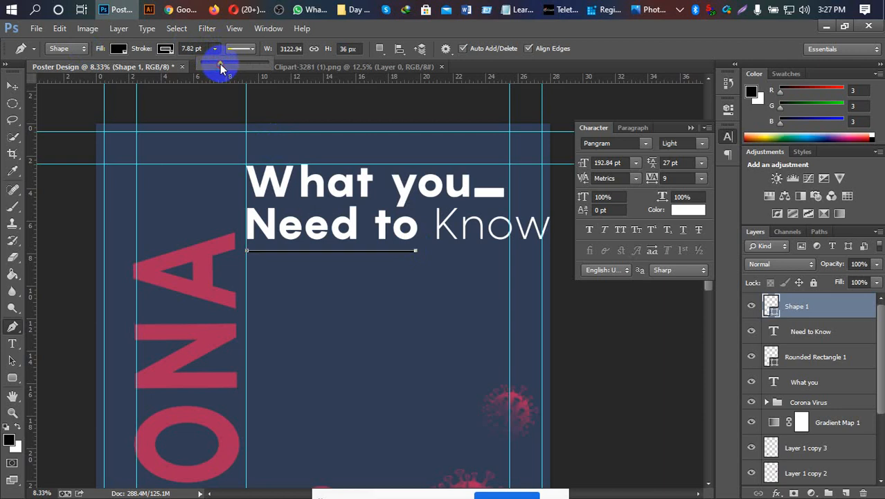
pyautogui.click(187, 47)
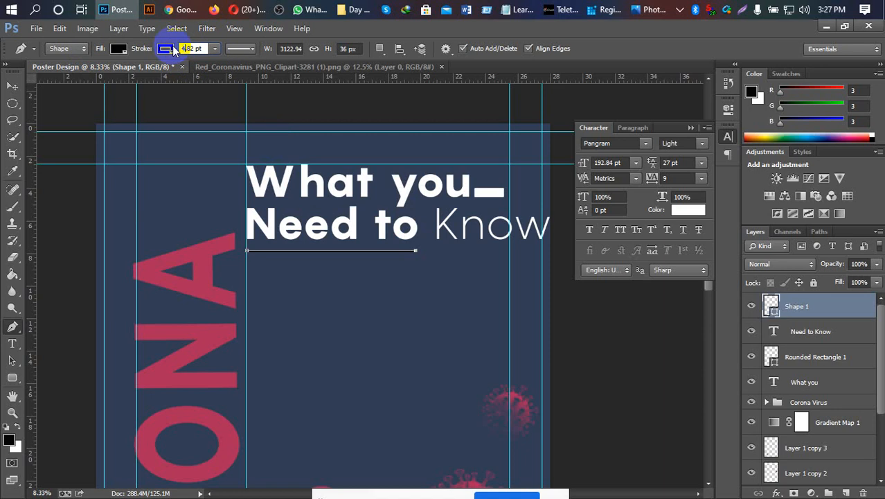
pyautogui.write('4')
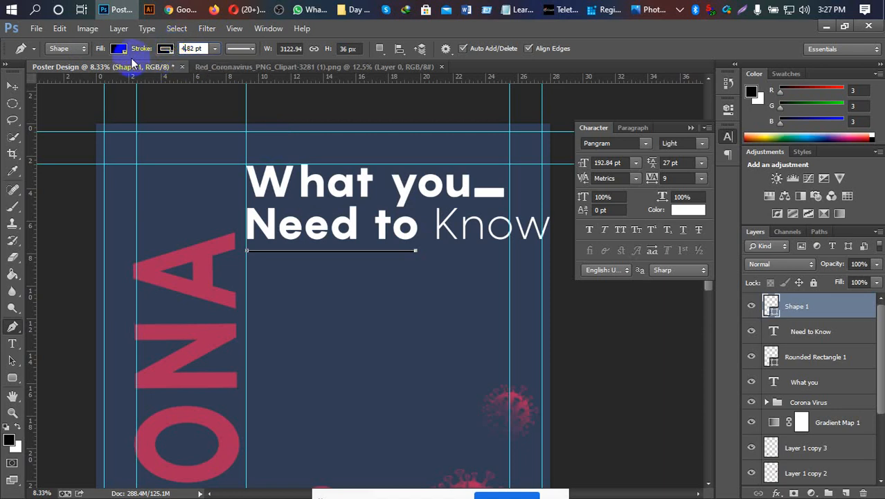
pyautogui.click(119, 50)
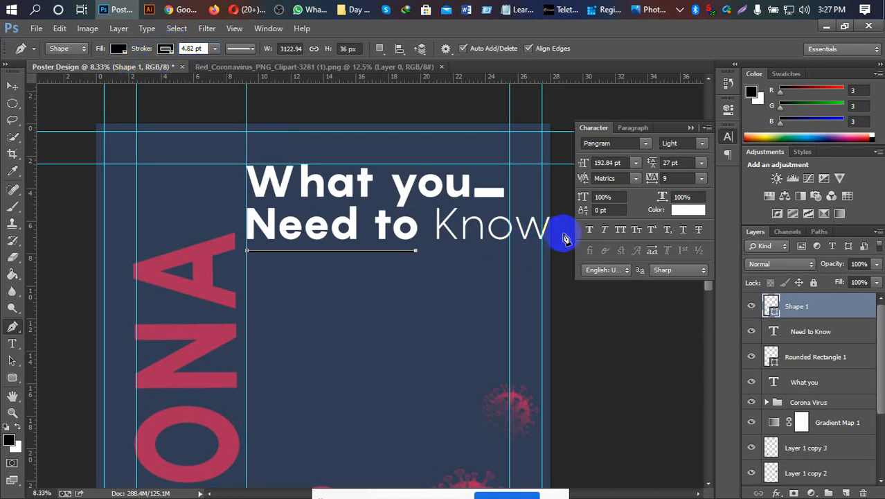
# Step: Set the line shape's fill to white by sampling the "What you" heading
pyautogui.click(120, 50)
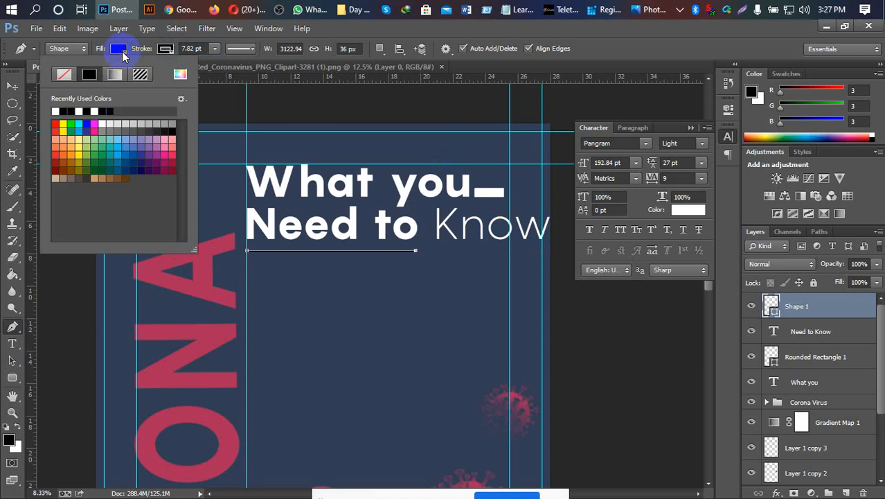
pyautogui.click(180, 75)
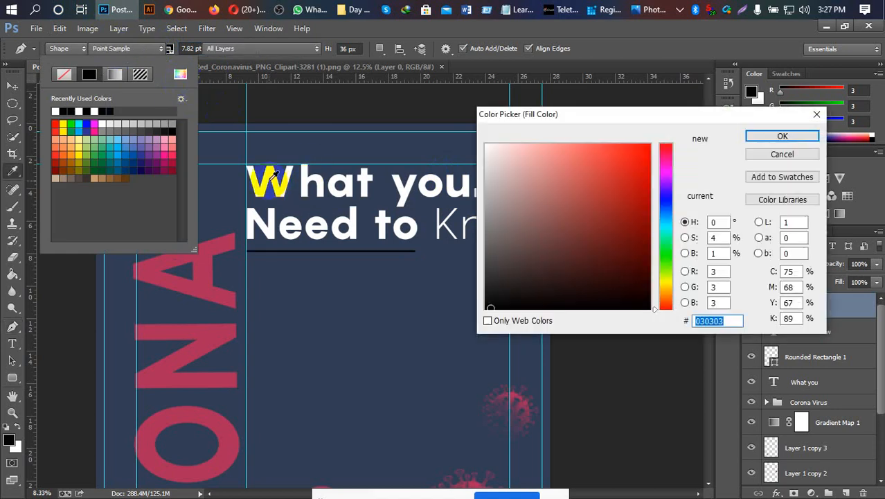
pyautogui.click(273, 166)
pyautogui.click(782, 136)
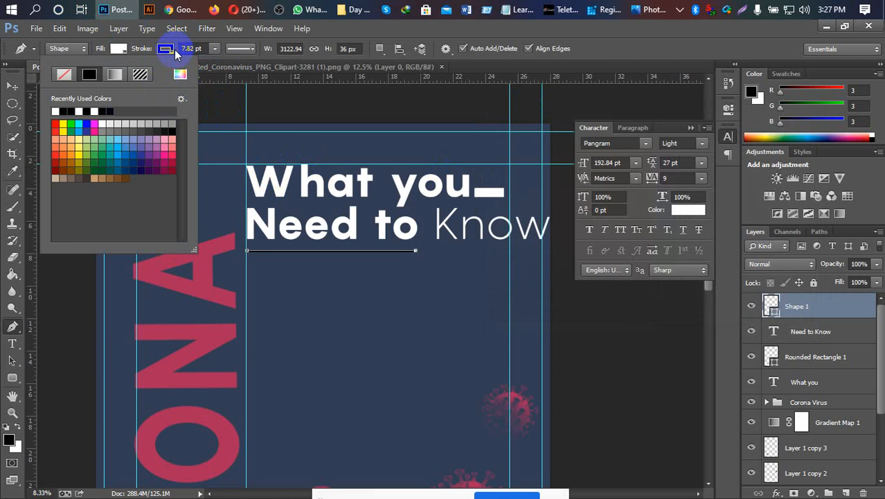
# Step: Set the line's stroke colour to white (ffffff) by sampling the "What you" heading
pyautogui.click(170, 49)
pyautogui.click(168, 49)
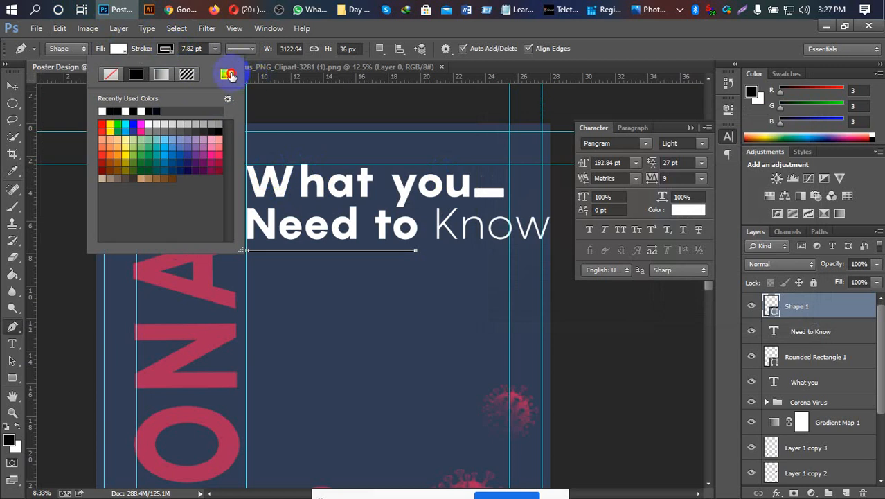
pyautogui.click(227, 74)
pyautogui.click(305, 173)
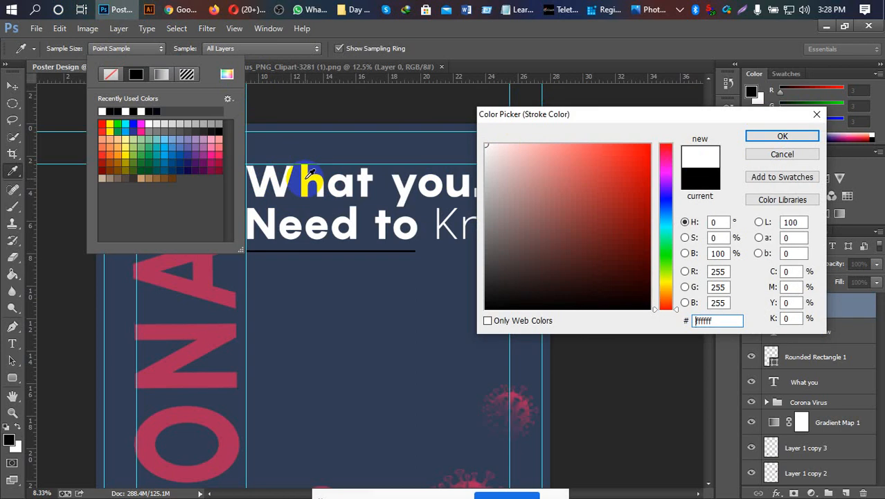
pyautogui.click(761, 137)
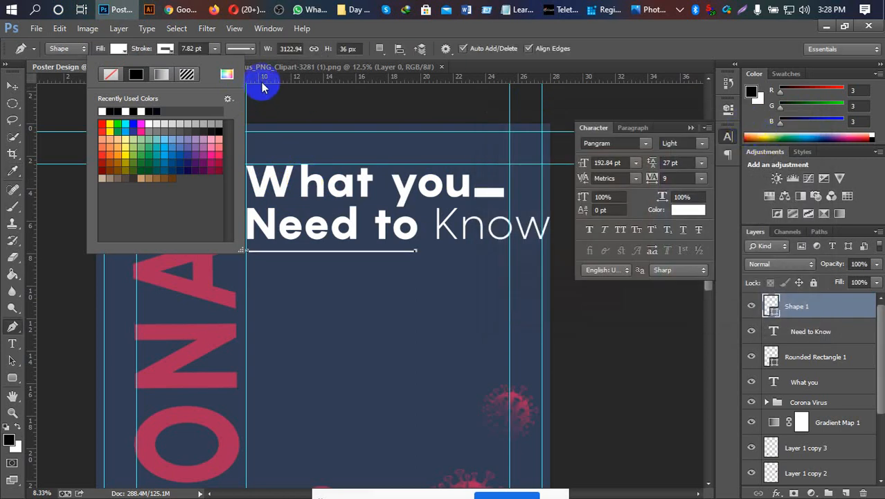
pyautogui.click(14, 87)
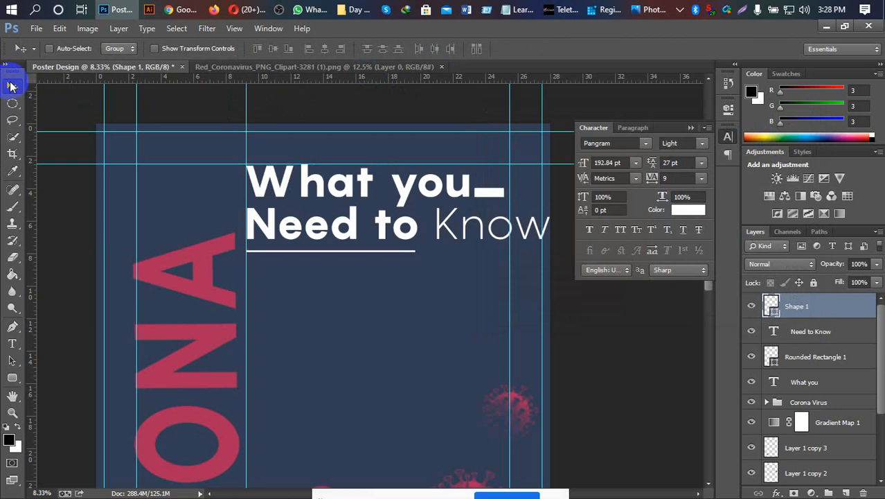
# Step: Change the font style of the words "Need to" in the heading to Pangram Bold
pyautogui.hotkey('ctrl', '-')
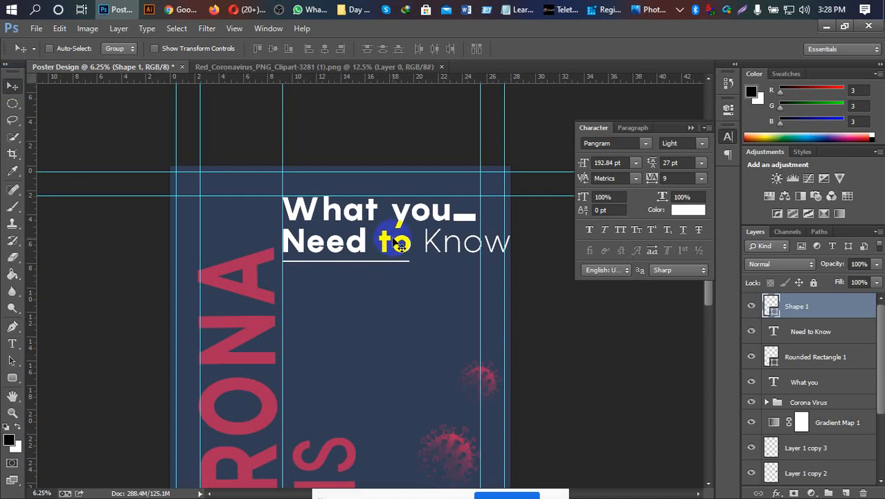
pyautogui.click(836, 333)
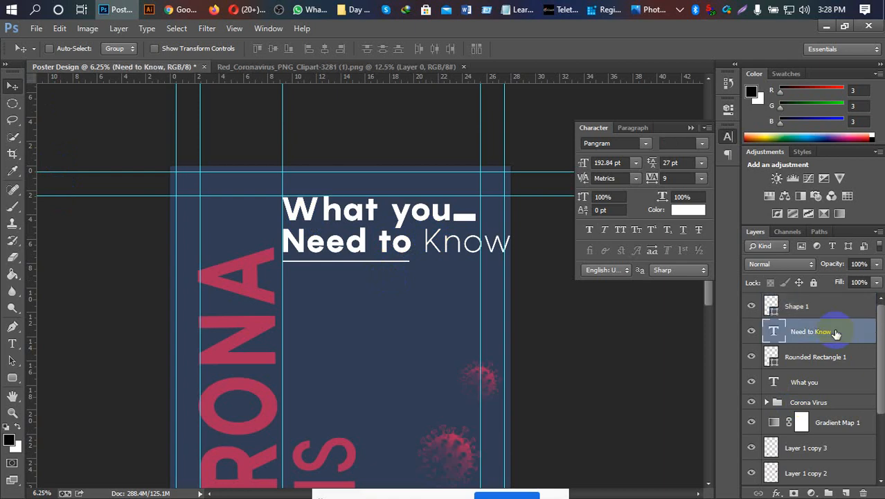
pyautogui.press('t')
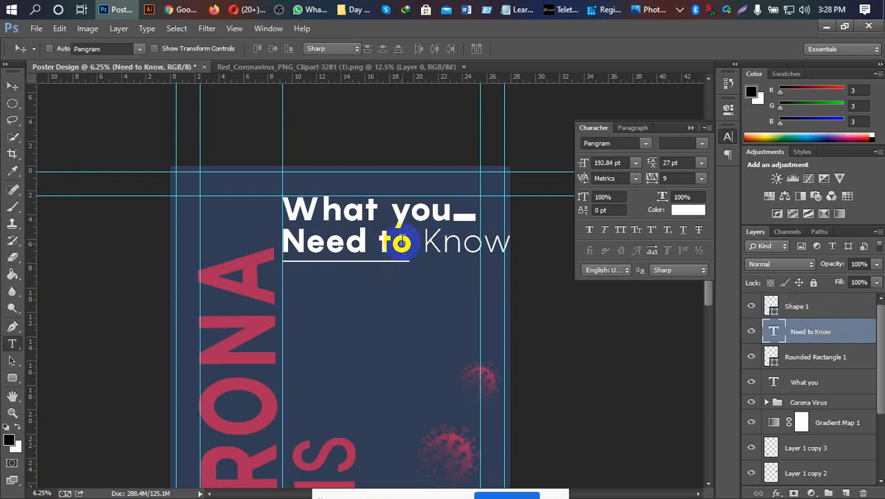
pyautogui.moveTo(408, 243); pyautogui.dragTo(273, 240)
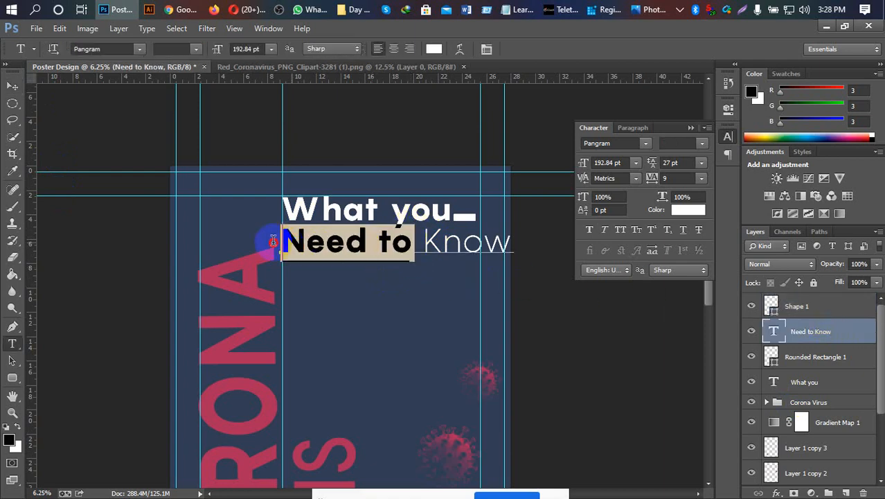
pyautogui.click(701, 144)
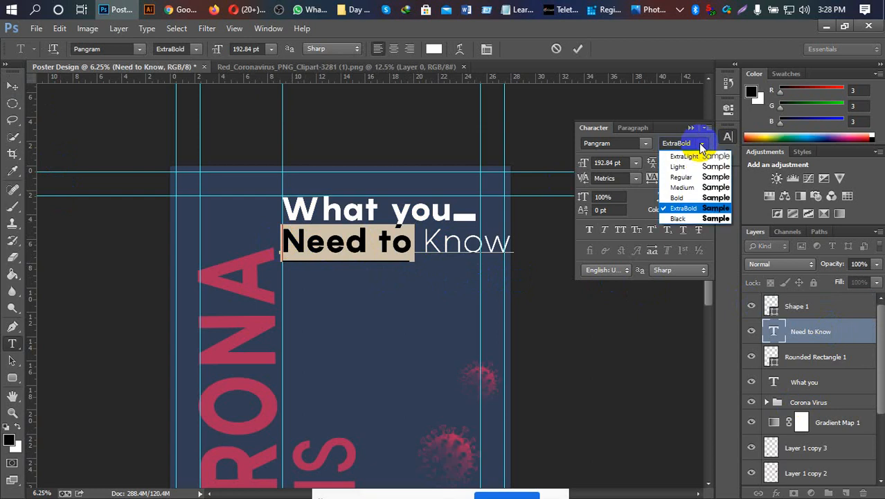
pyautogui.click(680, 197)
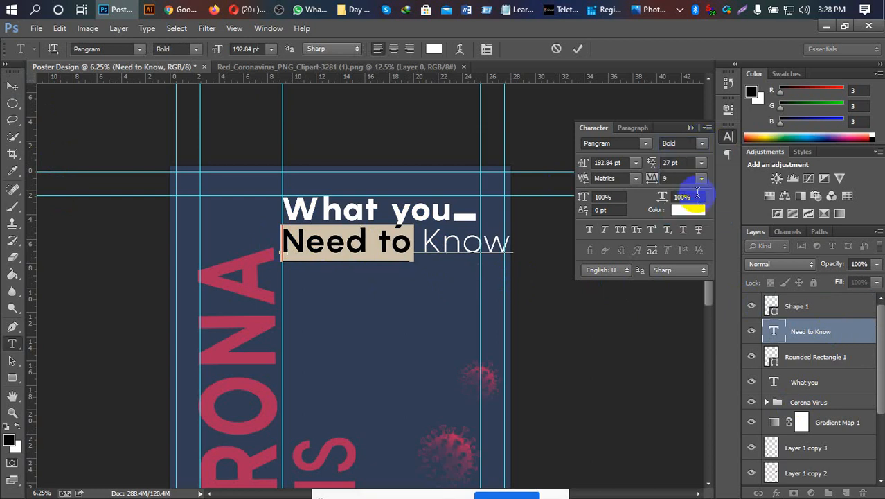
pyautogui.click(577, 48)
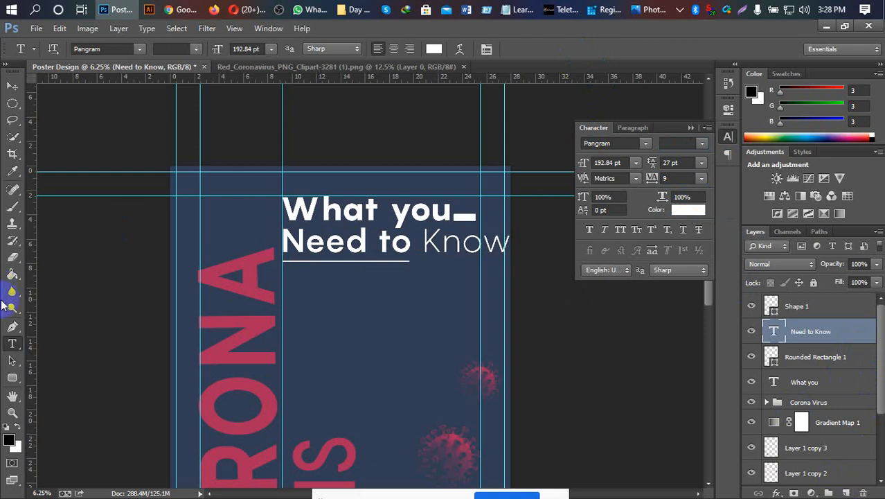
pyautogui.click(11, 346)
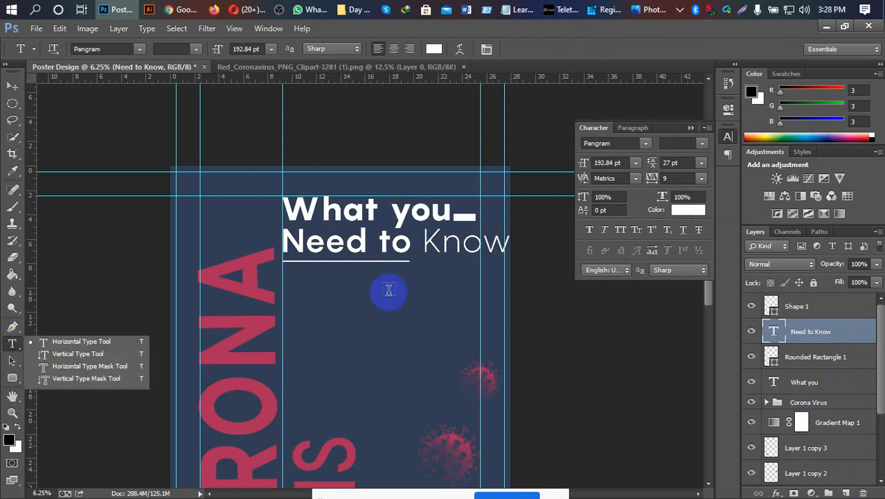
pyautogui.click(298, 283)
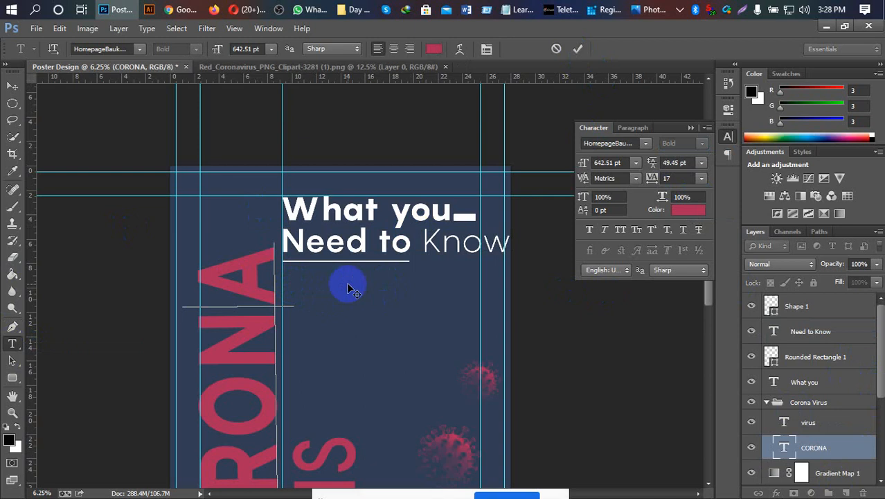
pyautogui.click(14, 85)
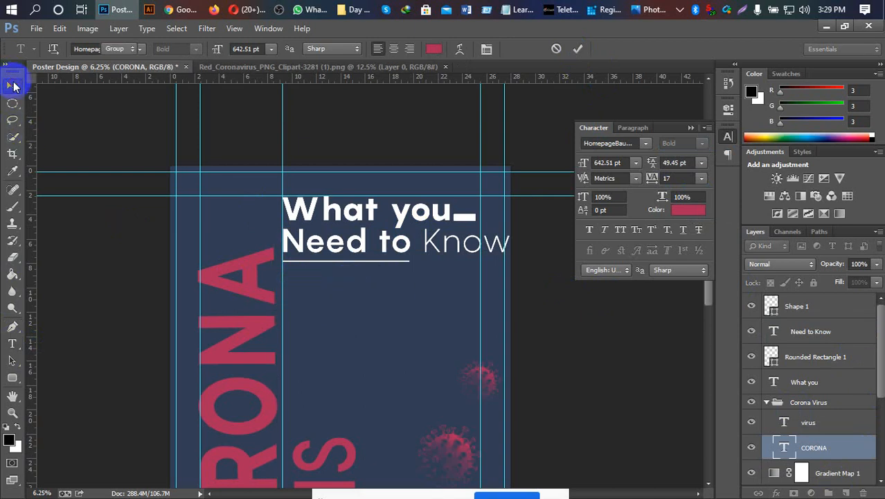
# Step: Add a new horizontal text reading "signs" just below the heading's underline
pyautogui.click(12, 343)
pyautogui.click(365, 292)
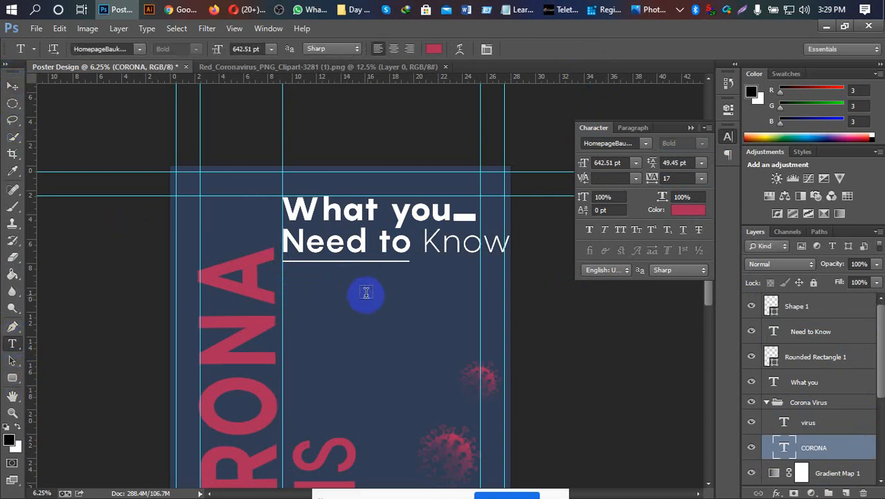
pyautogui.click(340, 294)
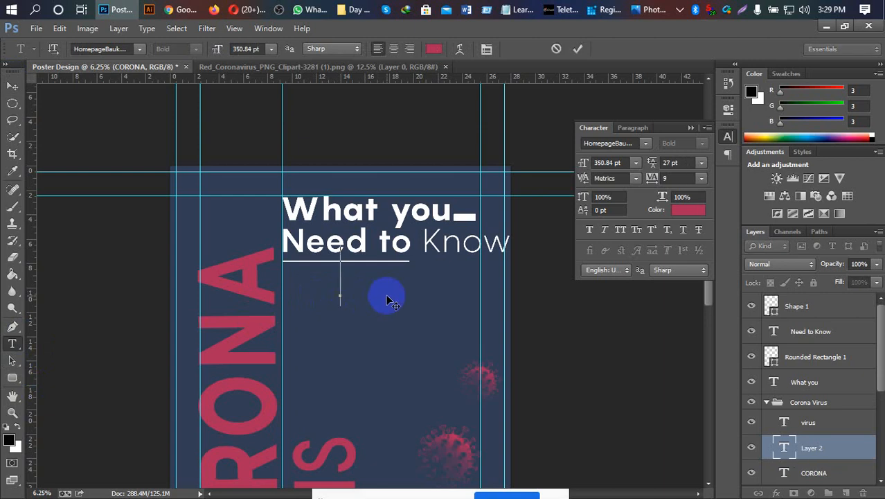
pyautogui.write('S')
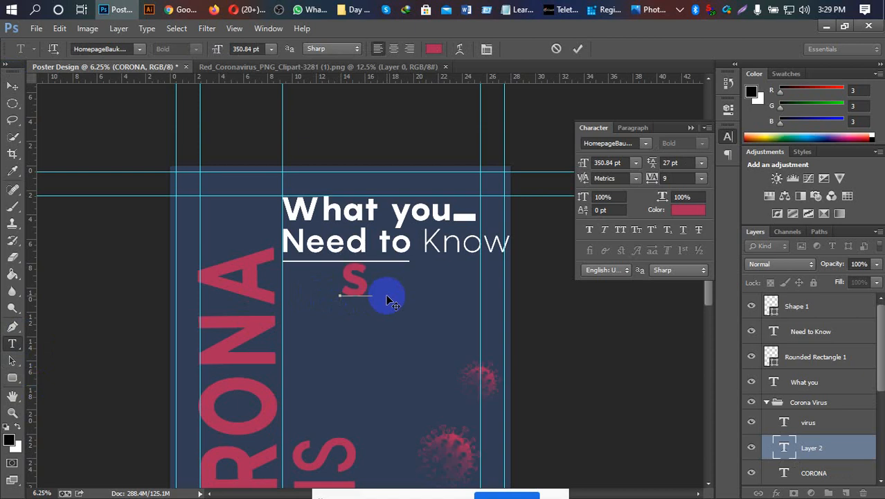
pyautogui.write('i')
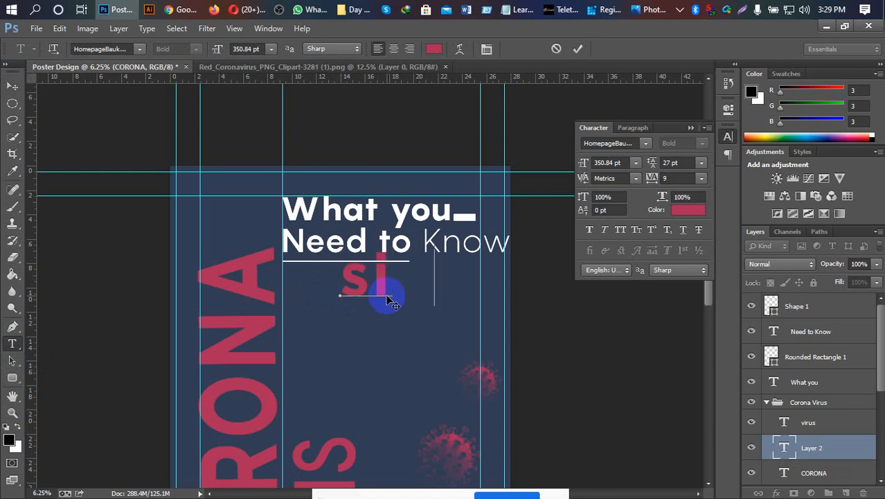
pyautogui.write('gns')
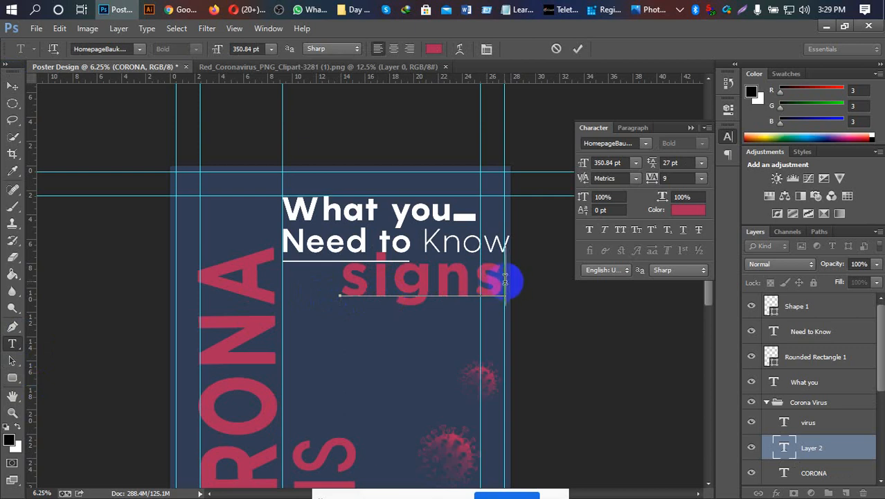
# Step: Recolour the whole word "signs" to white (ffffff) by sampling the "What you" heading
pyautogui.moveTo(496, 280); pyautogui.dragTo(338, 280)
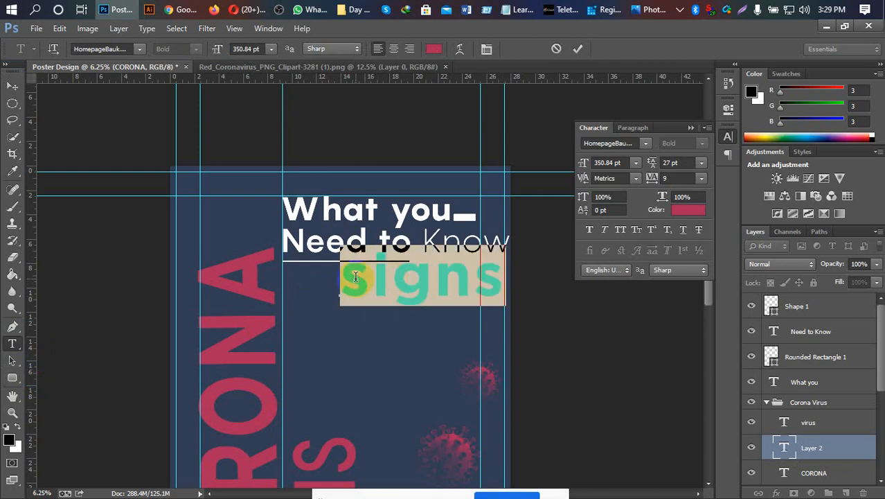
pyautogui.click(687, 210)
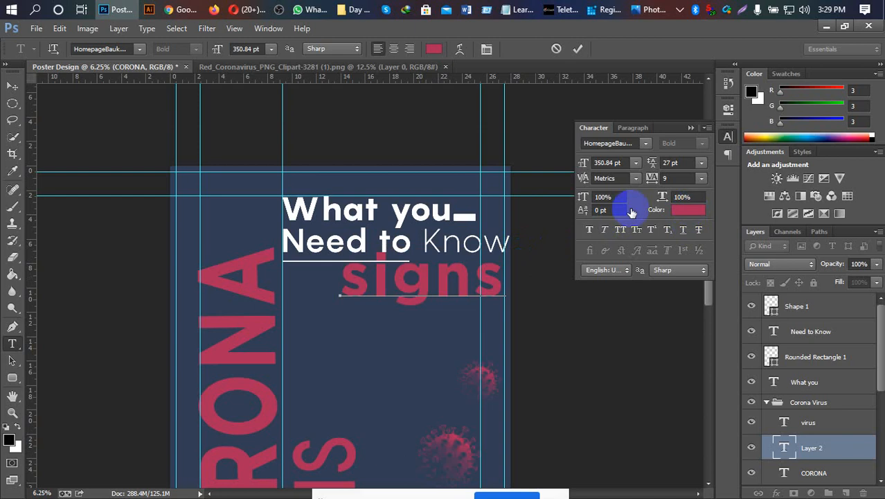
pyautogui.click(332, 204)
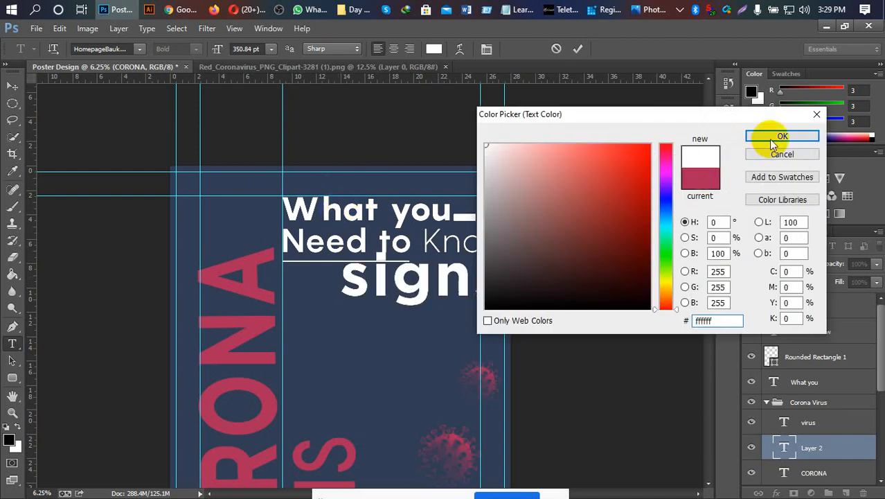
pyautogui.click(774, 135)
# Step: Reduce the font size of the word "signs" to 150.84 pt and commit the text
pyautogui.click(622, 164)
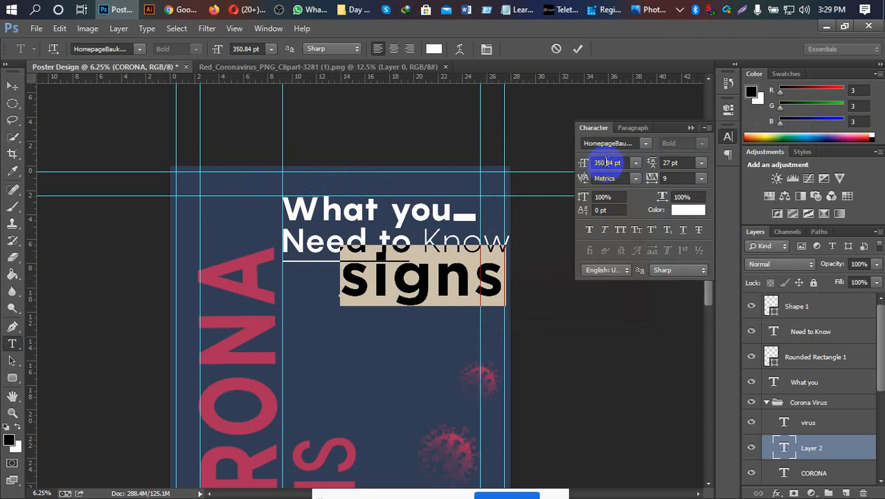
pyautogui.moveTo(604, 162); pyautogui.dragTo(573, 171)
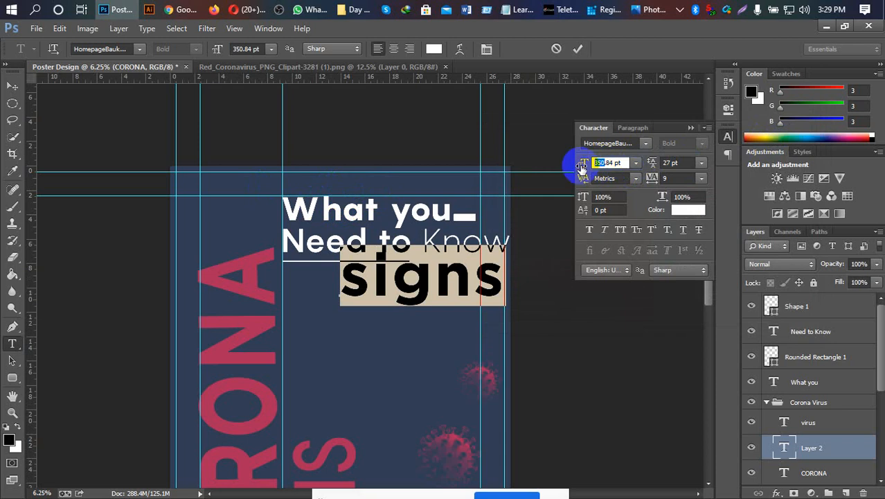
pyautogui.write('198')
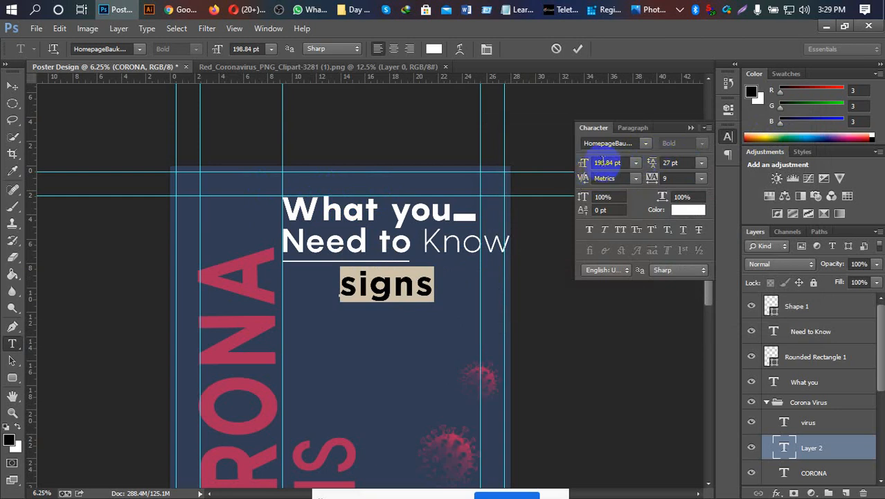
pyautogui.moveTo(607, 163); pyautogui.dragTo(593, 162)
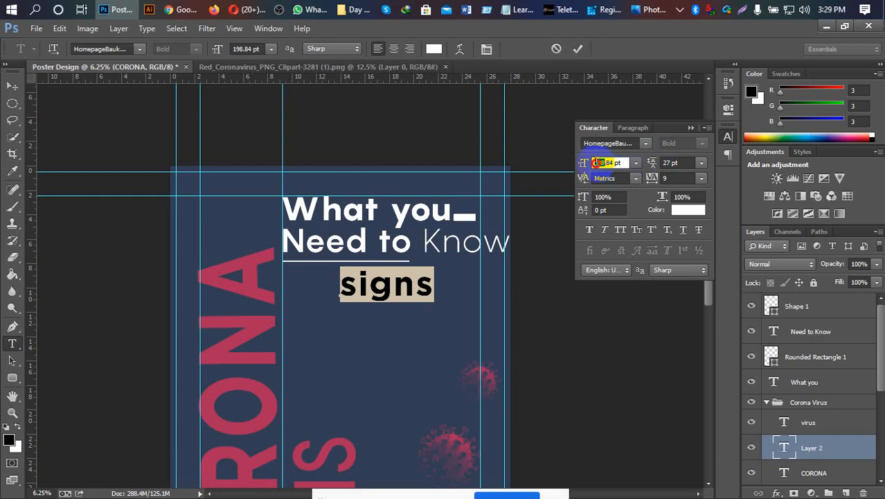
pyautogui.write('15')
pyautogui.press('Return')
pyautogui.click(599, 162)
pyautogui.write('0')
pyautogui.press('Return')
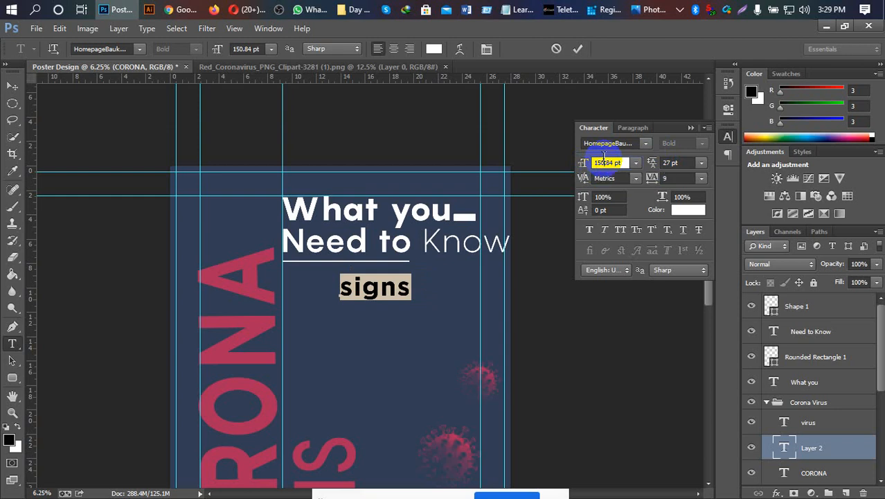
pyautogui.click(578, 50)
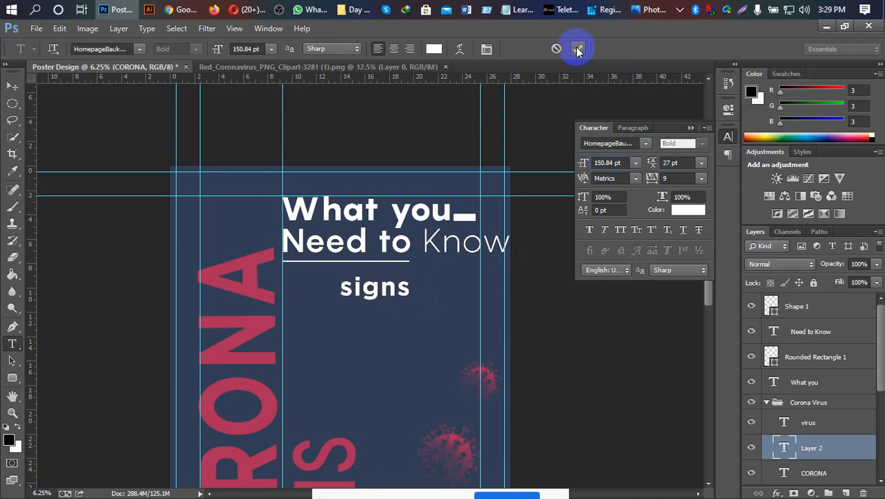
# Step: Set the tracking of the whole word "signs" to 0 and its leading to Auto
pyautogui.click(415, 290)
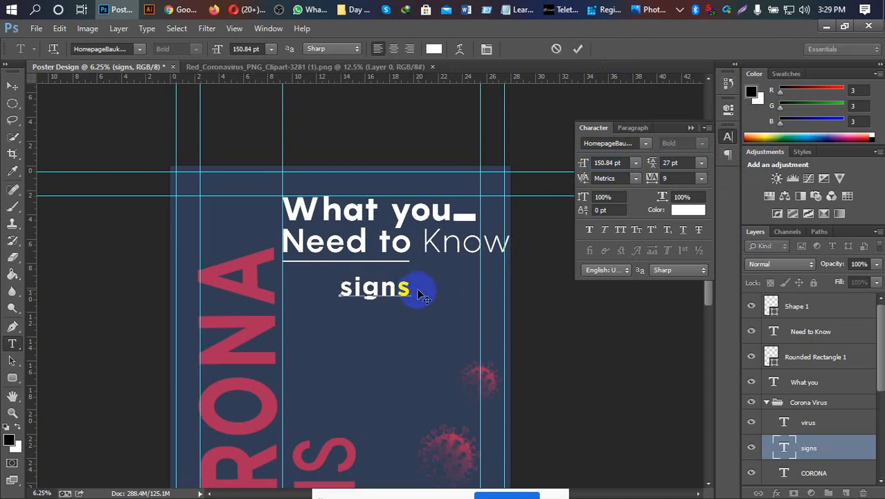
pyautogui.moveTo(419, 293); pyautogui.dragTo(332, 288)
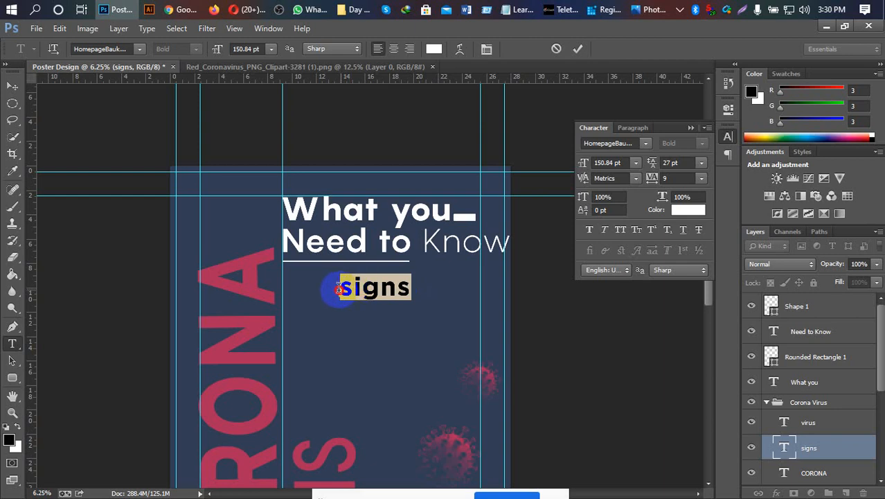
pyautogui.click(700, 180)
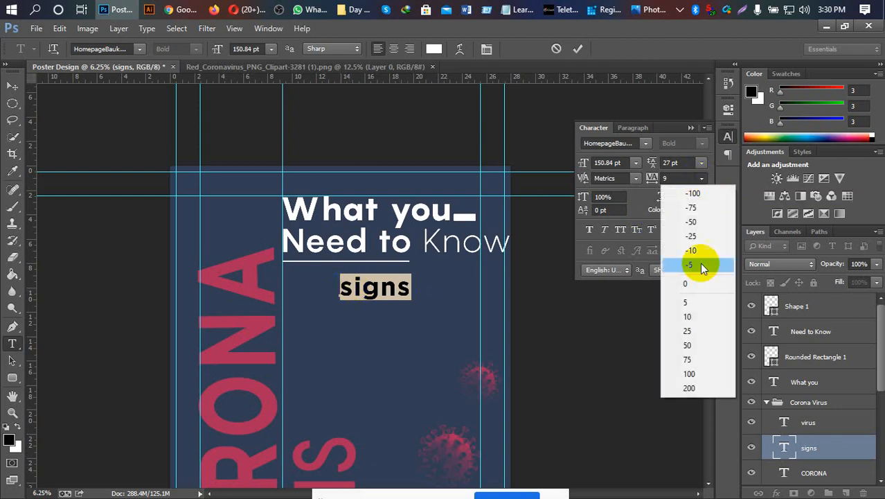
pyautogui.click(699, 289)
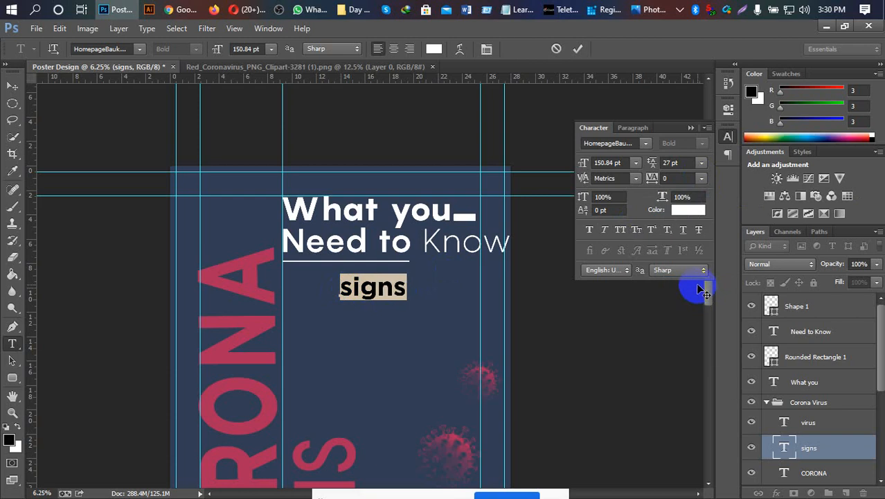
pyautogui.click(701, 162)
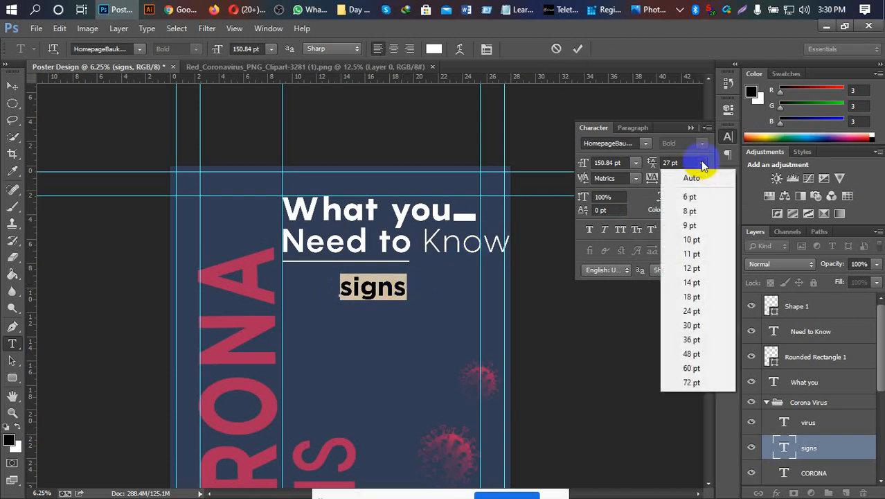
pyautogui.click(698, 176)
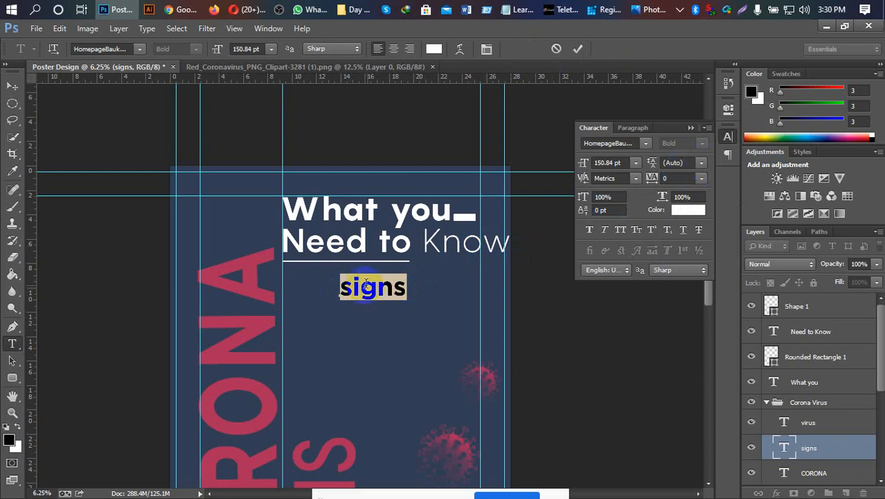
# Step: Extend the "signs" text so that it reads "signs & symptoms"
pyautogui.click(416, 288)
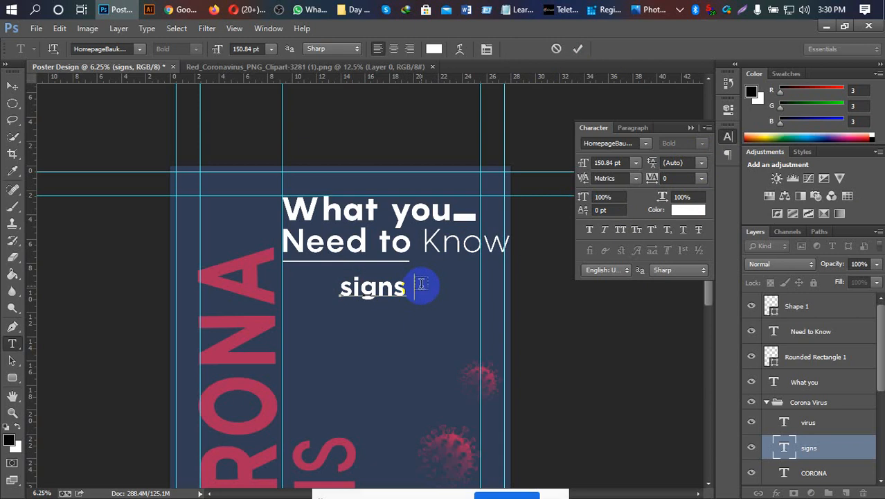
pyautogui.write('&')
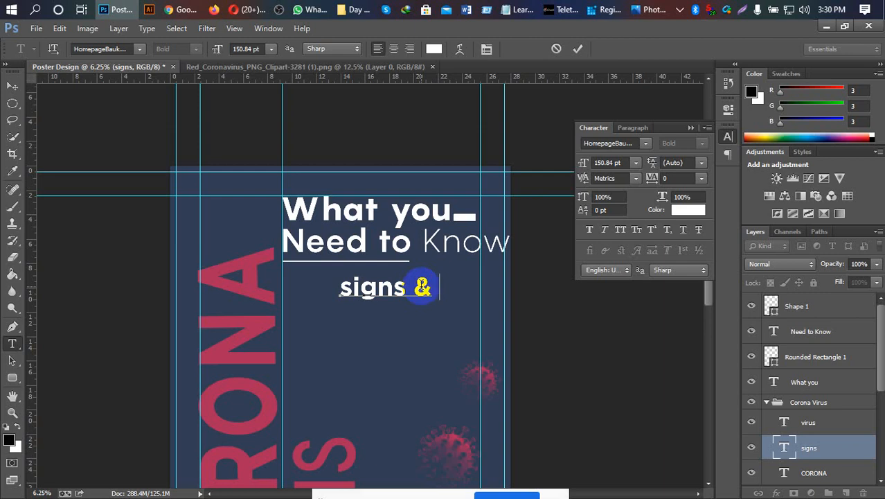
pyautogui.write('ym')
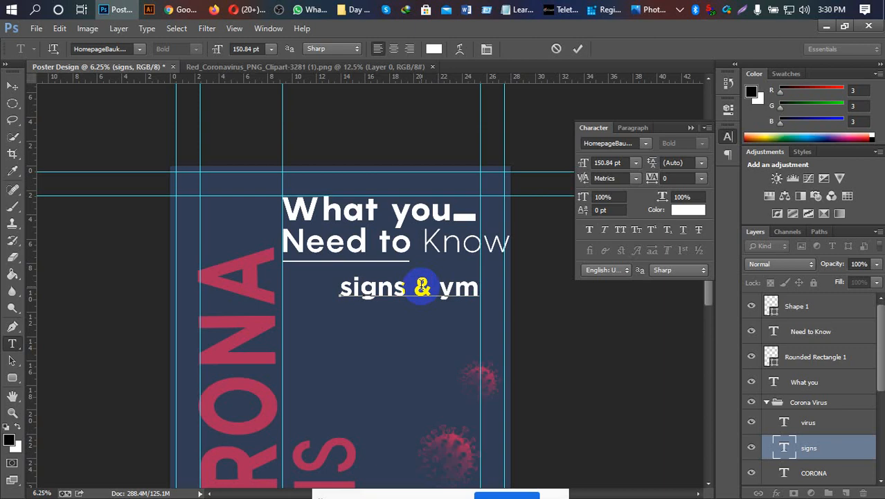
pyautogui.press('Left')
pyautogui.press('Left')
pyautogui.write('s')
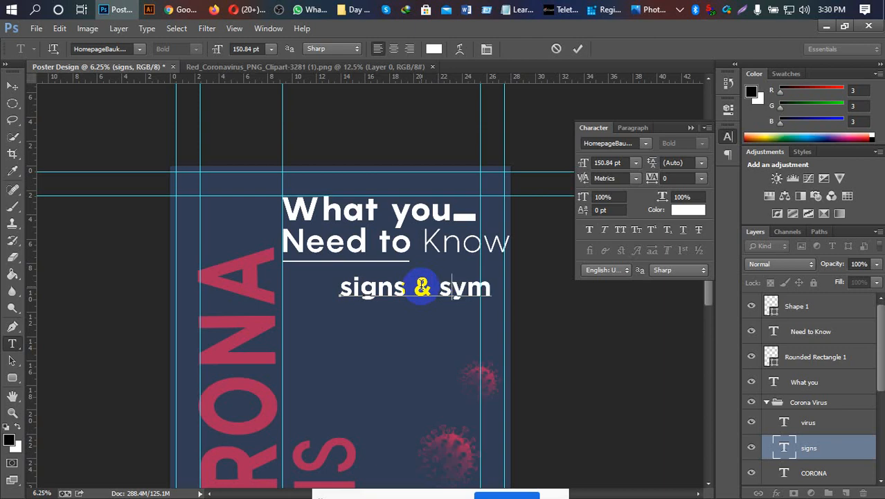
pyautogui.press('Right')
pyautogui.press('Right')
pyautogui.write('pto')
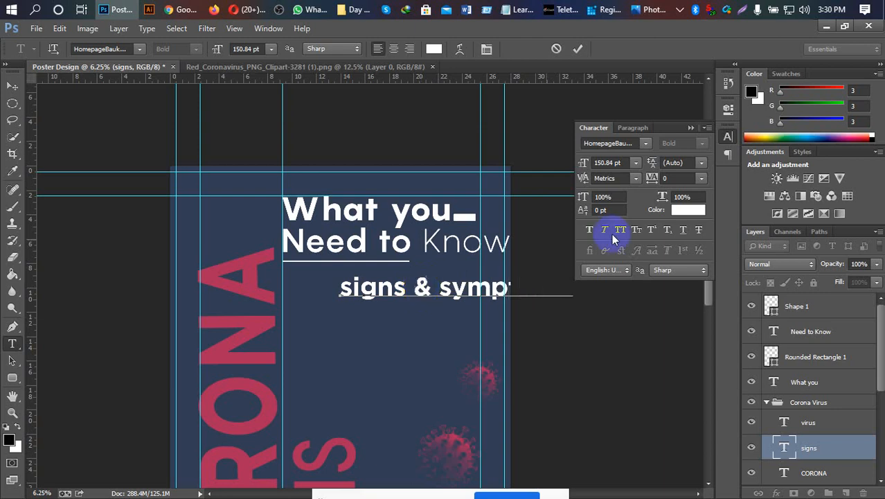
pyautogui.click(579, 50)
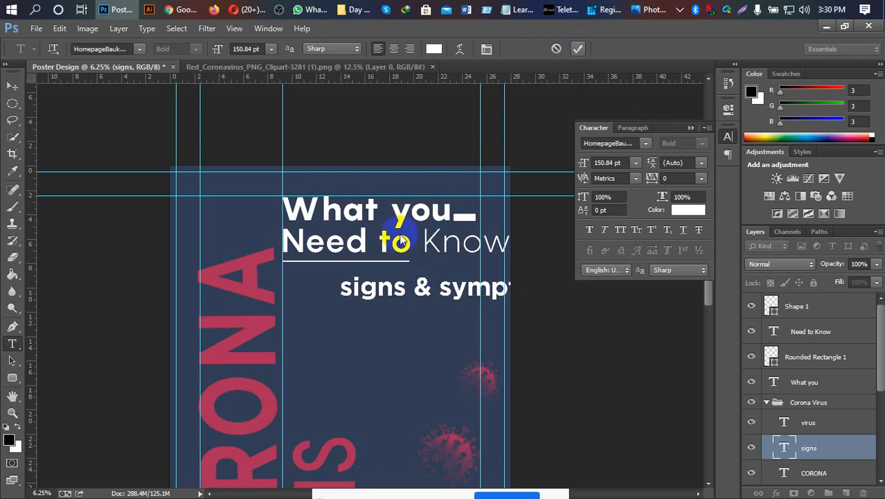
# Step: Move the "signs & symptoms" layer above Shape 1 and shift the text left to line up with the heading's left edge
pyautogui.moveTo(395, 287); pyautogui.dragTo(332, 284)
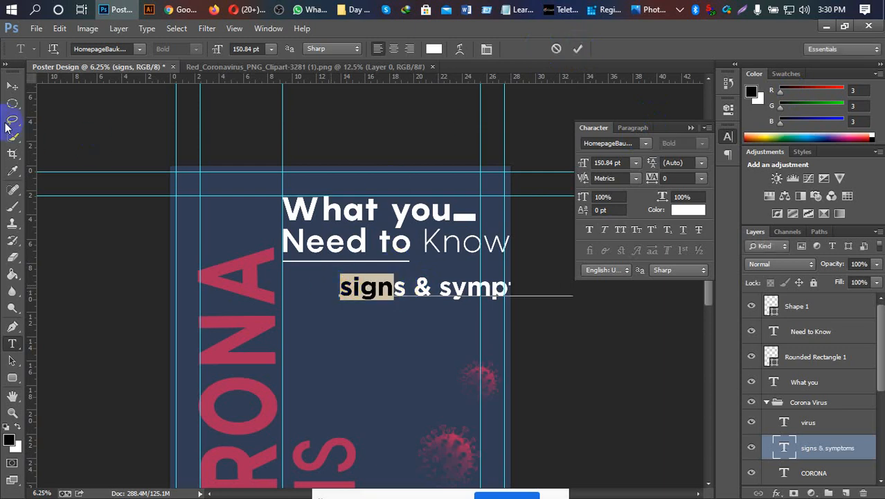
pyautogui.click(12, 86)
pyautogui.click(440, 91)
pyautogui.click(573, 50)
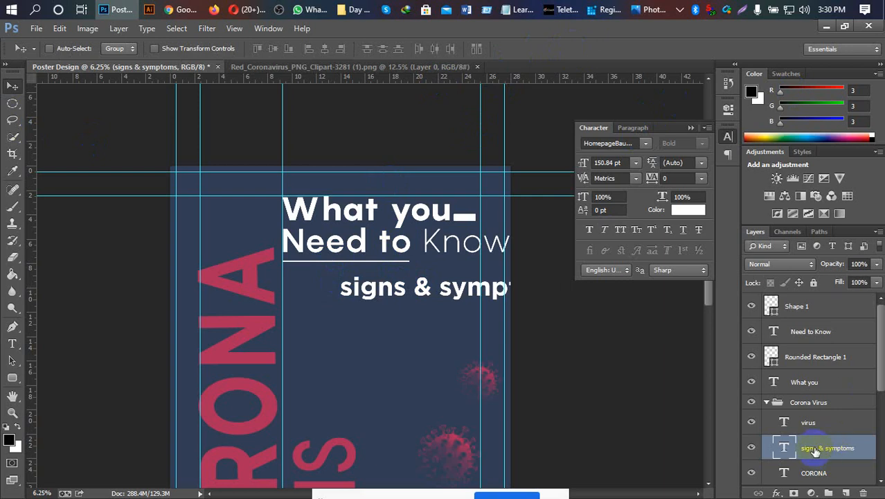
pyautogui.moveTo(813, 453); pyautogui.dragTo(796, 298)
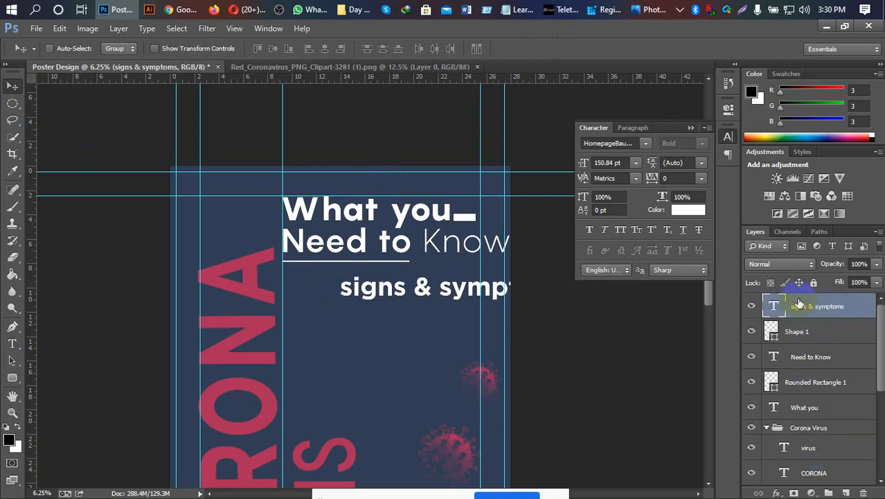
pyautogui.moveTo(348, 290); pyautogui.dragTo(331, 292)
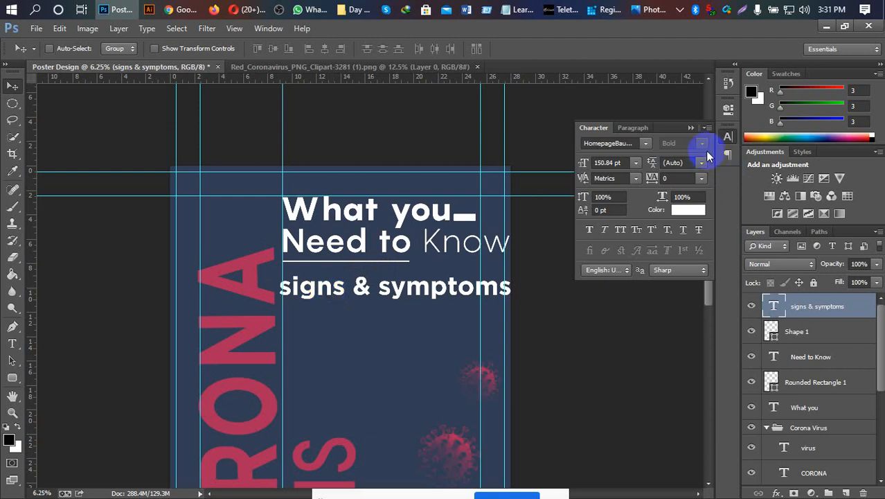
# Step: Change the font of the "signs & symptoms" text to Pangram ExtraBold
pyautogui.click(644, 143)
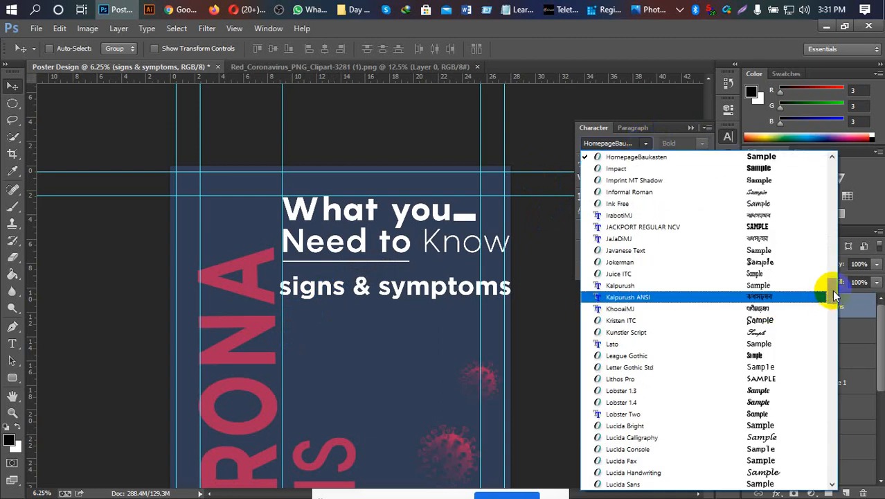
pyautogui.moveTo(839, 293); pyautogui.dragTo(841, 360)
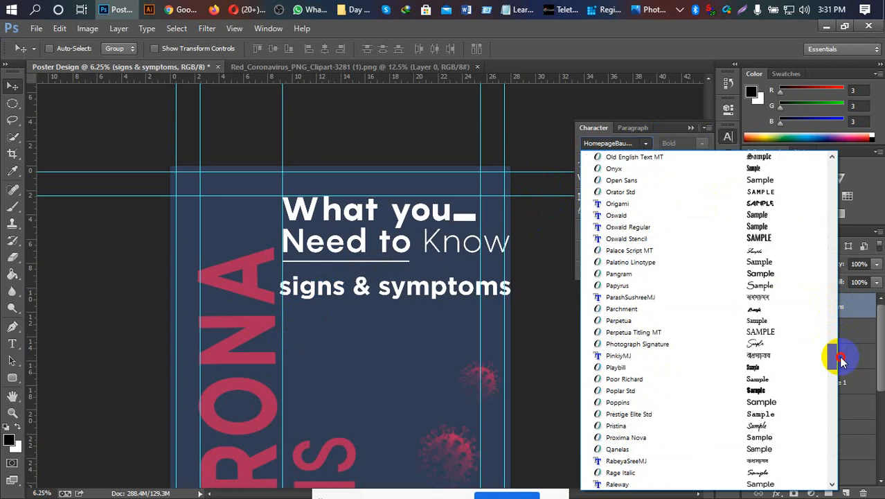
pyautogui.click(618, 275)
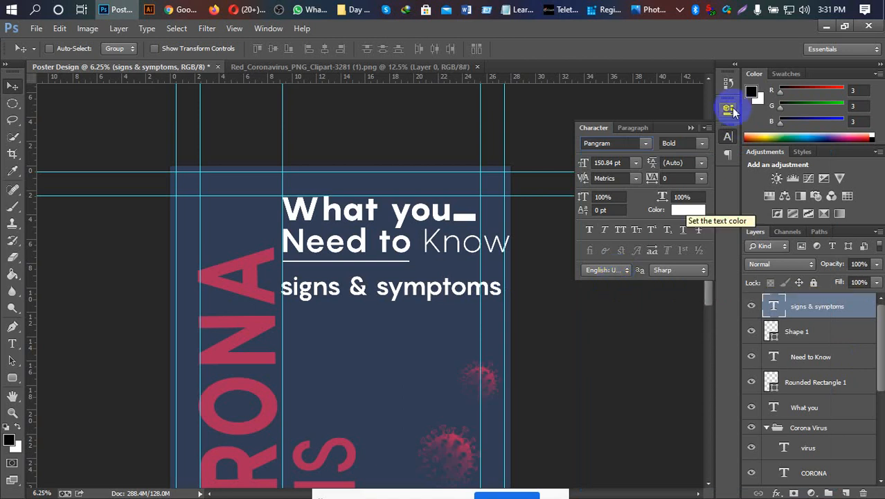
pyautogui.click(700, 143)
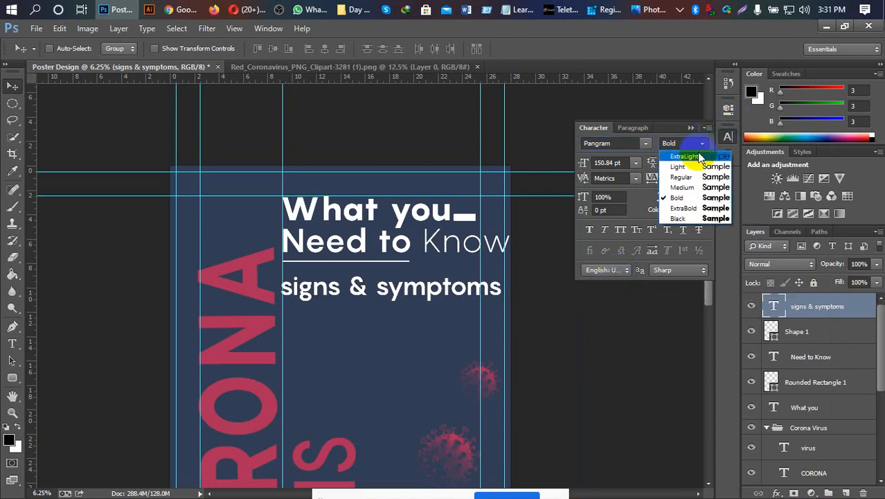
pyautogui.click(701, 211)
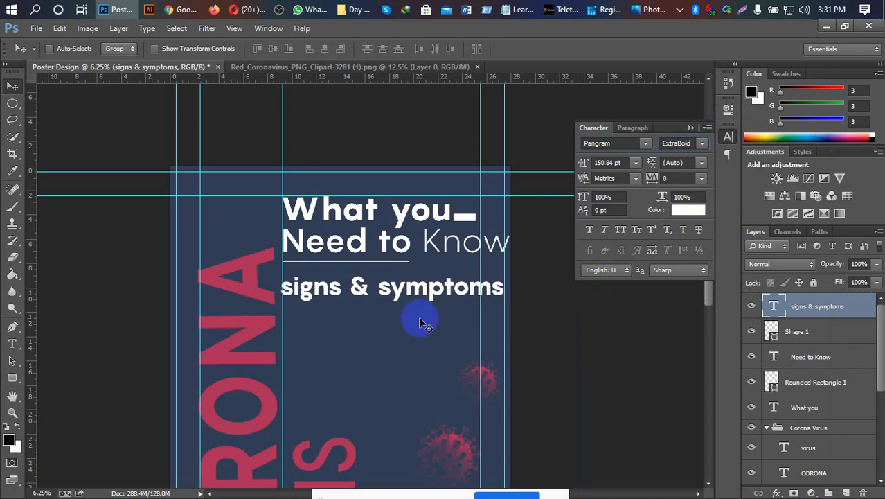
# Step: Set only the "&" in "signs & symptoms" to the Bold font style and commit the text
pyautogui.click(360, 289)
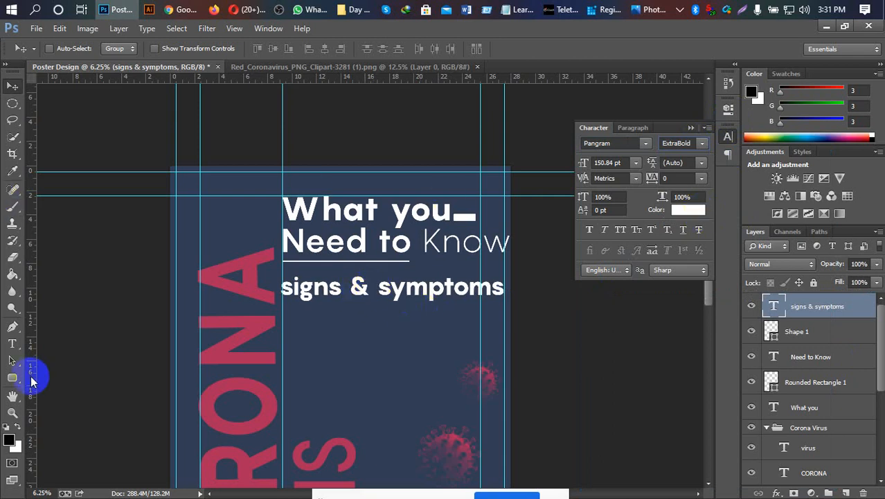
pyautogui.click(8, 345)
pyautogui.doubleClick(358, 285)
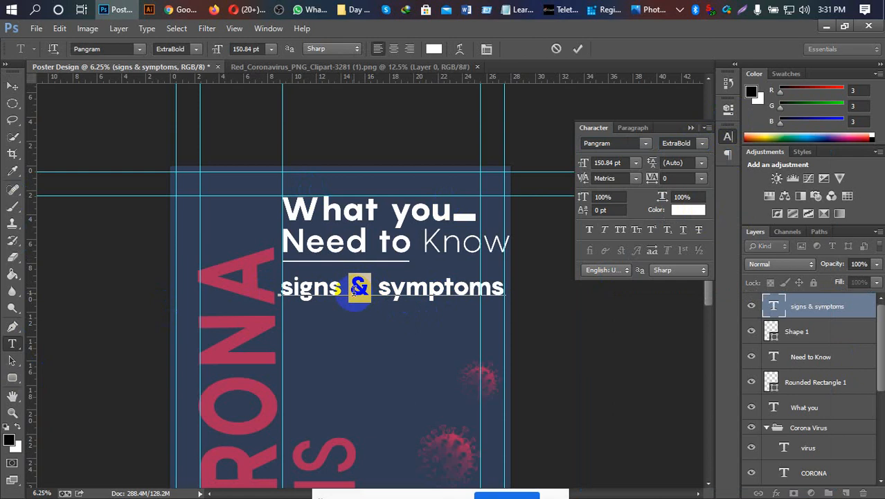
pyautogui.click(701, 150)
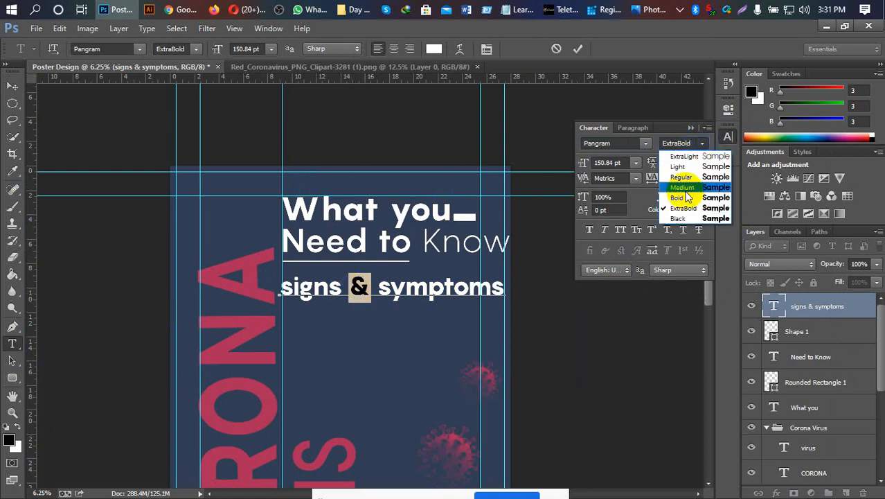
pyautogui.click(682, 194)
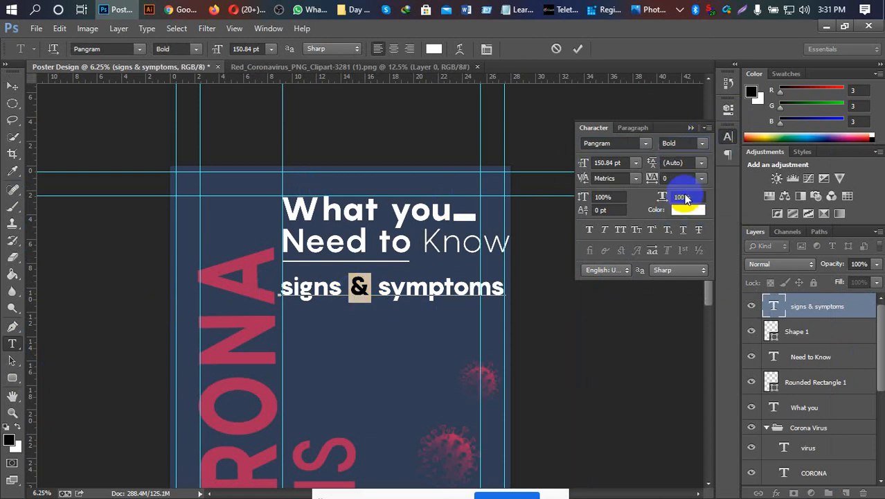
pyautogui.click(578, 48)
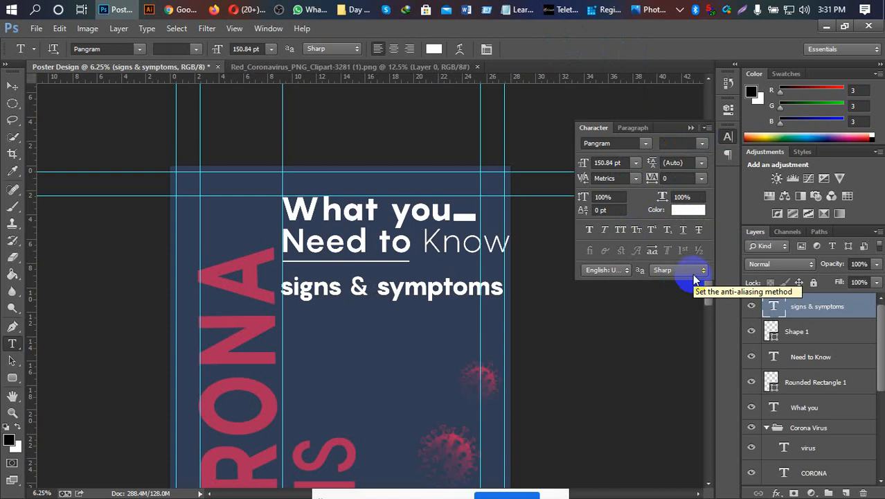
# Step: Place a duplicate of the "signs & symptoms" text straight below the original, level with the upper small virus graphic
pyautogui.scroll(-3, 484, 336)
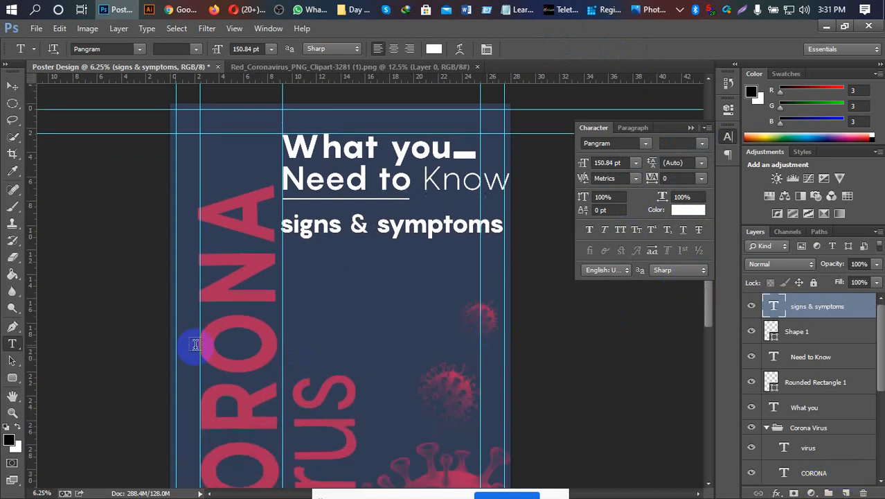
pyautogui.click(13, 84)
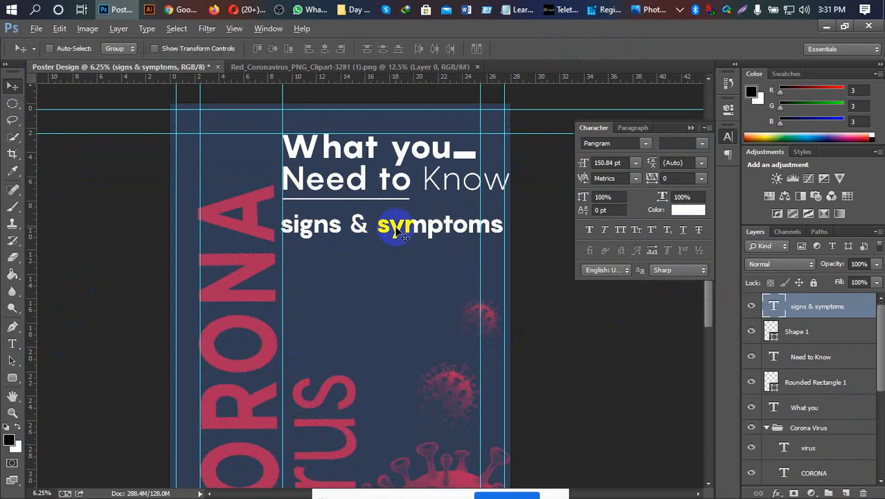
pyautogui.moveTo(404, 237); pyautogui.dragTo(397, 336)
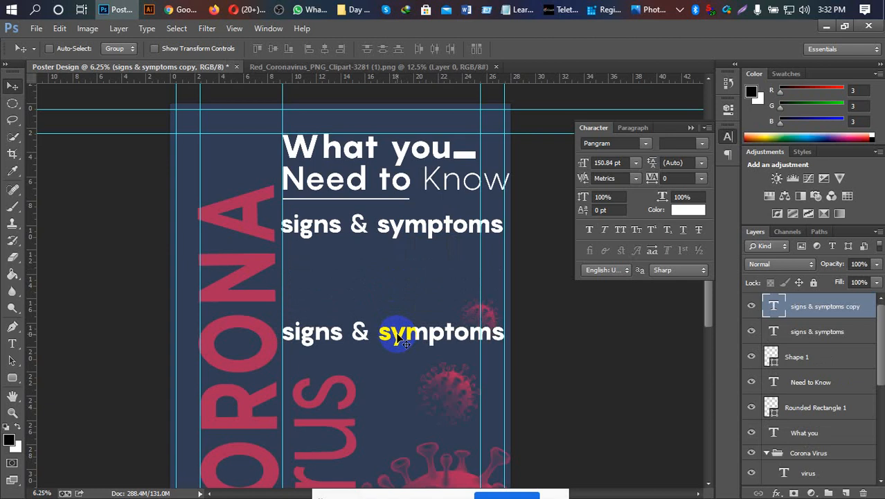
# Step: Delete all the wording in the lower duplicate of the "signs & symptoms" text
pyautogui.press('t')
pyautogui.click(498, 333)
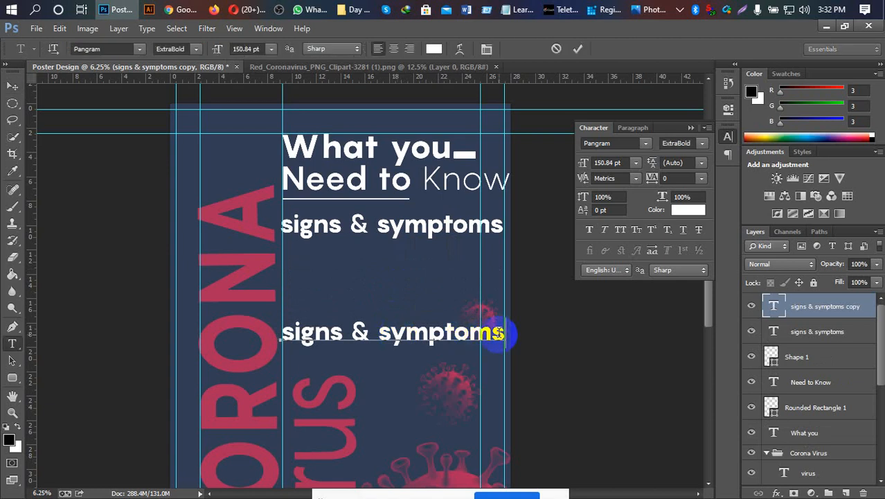
pyautogui.press('BackSpace')
pyautogui.press('BackSpace')
pyautogui.press('BackSpace')
pyautogui.press('BackSpace')
pyautogui.press('BackSpace')
pyautogui.press('BackSpace')
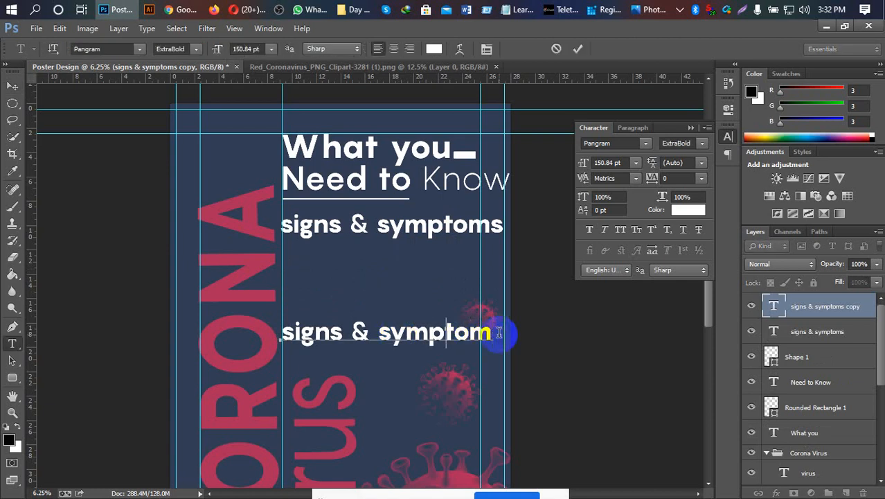
pyautogui.press('BackSpace')
pyautogui.press('BackSpace')
pyautogui.press('BackSpace')
pyautogui.press('BackSpace')
pyautogui.press('BackSpace')
pyautogui.press('BackSpace')
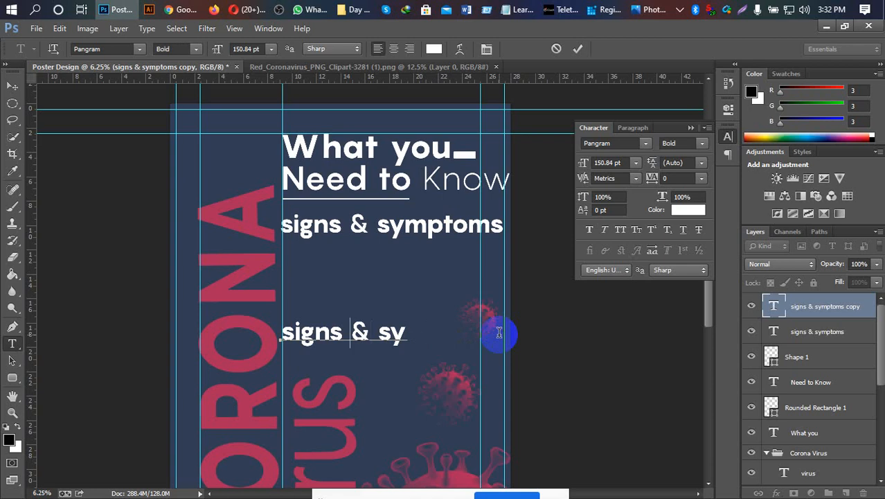
pyautogui.press('BackSpace')
pyautogui.press('BackSpace')
pyautogui.press('BackSpace')
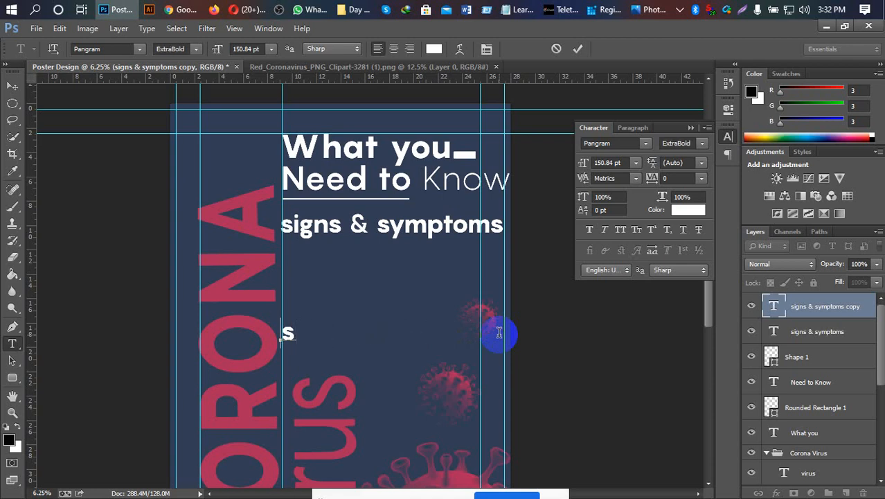
pyautogui.press('BackSpace')
# Step: Enter "Fever,Cough,,Hard to Breath" in the emptied duplicate text layer and commit it
pyautogui.write('Fe')
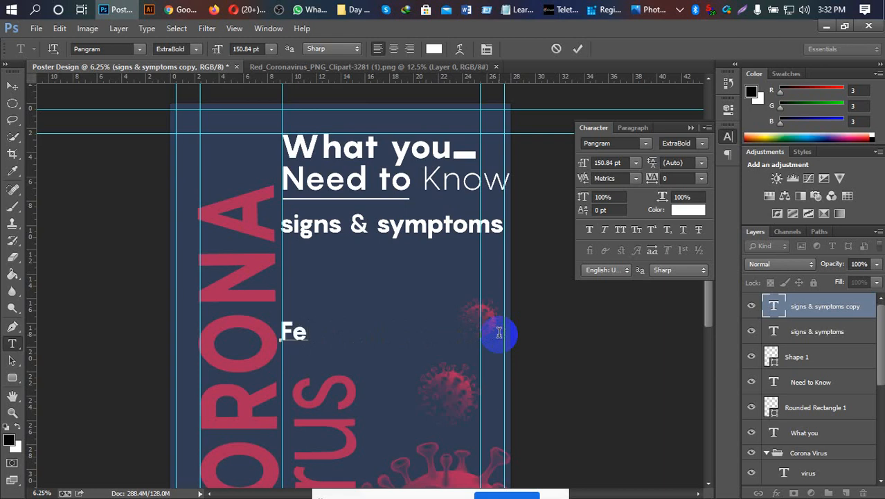
pyautogui.write('ver')
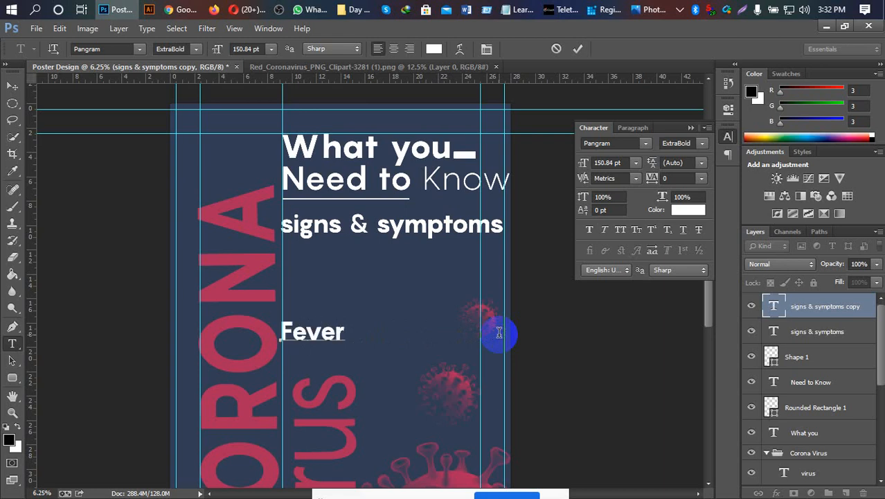
pyautogui.write(', Cough')
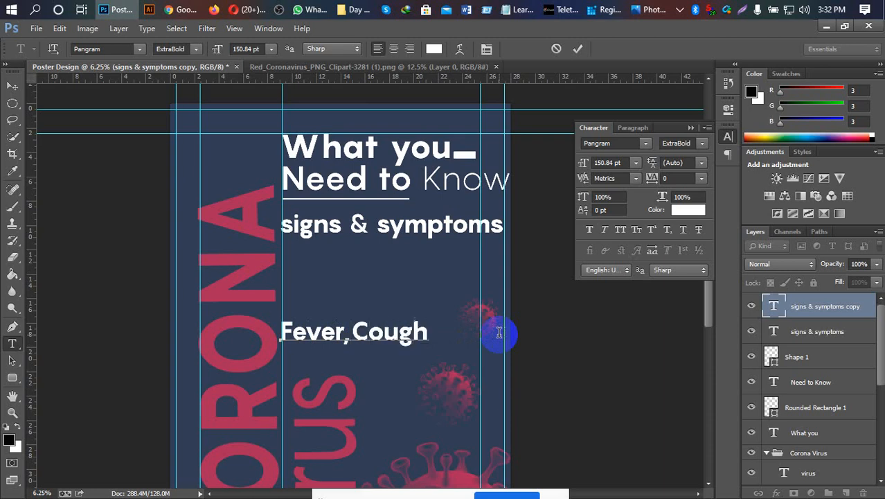
pyautogui.write(',, Had')
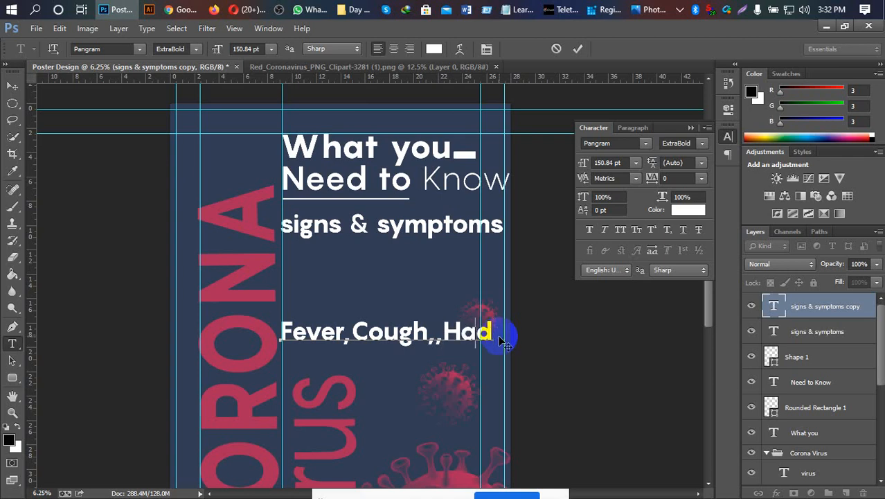
pyautogui.write('r')
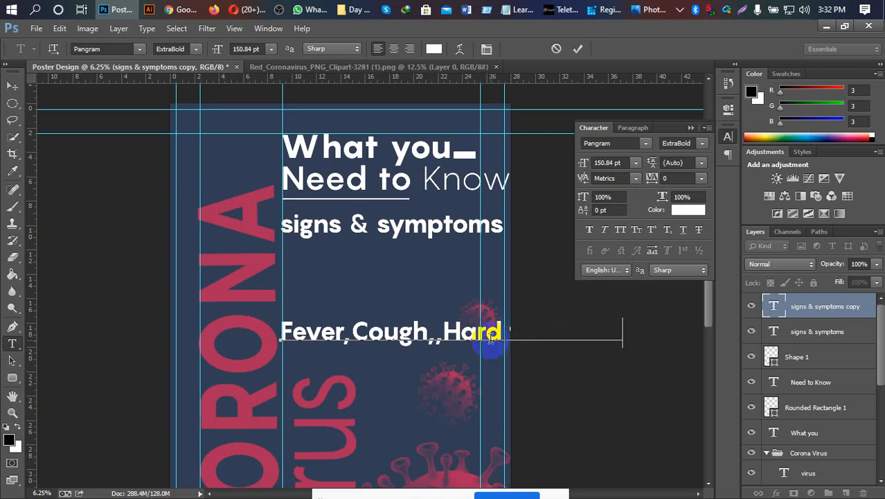
pyautogui.click(518, 324)
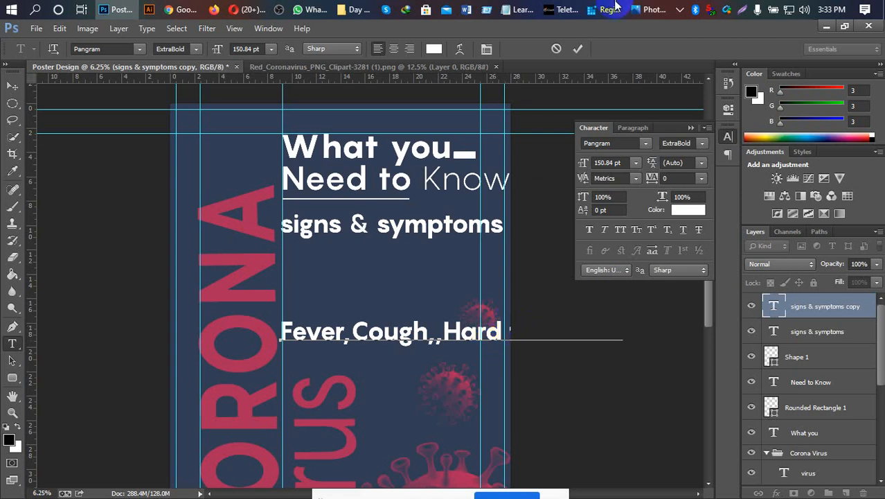
pyautogui.click(579, 49)
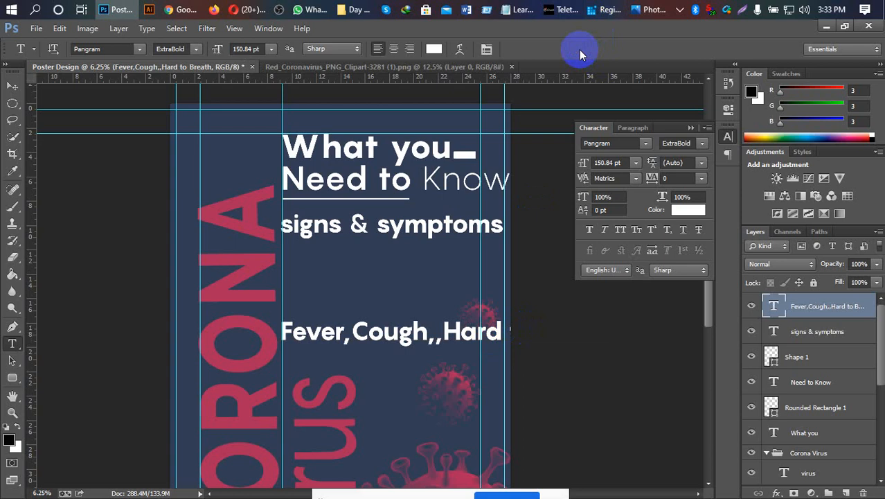
# Step: Scale the "Fever,Cough,,Hard to Breath" line down proportionally to about 91 pt so it fits within the poster's width
pyautogui.click(10, 86)
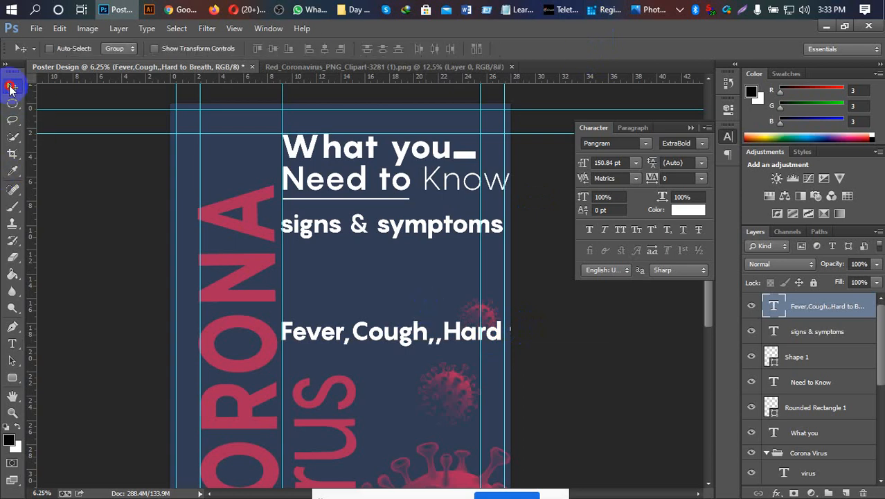
pyautogui.hotkey('ctrl', 't')
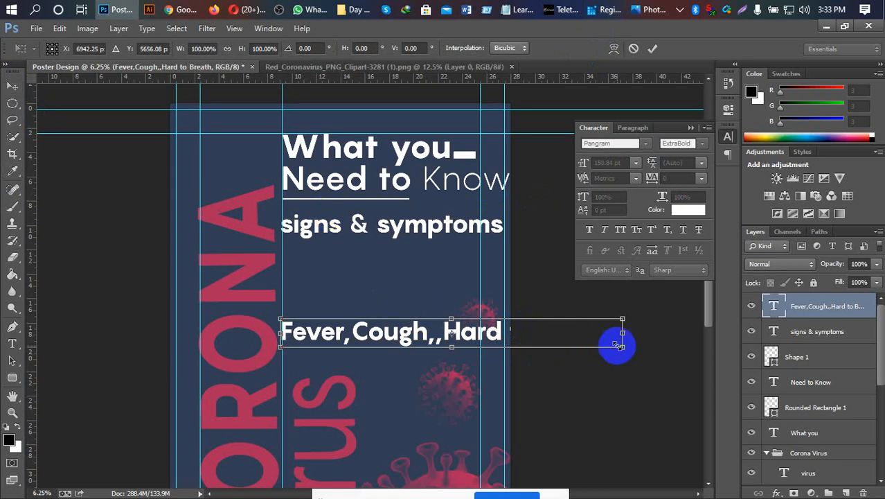
pyautogui.moveTo(621, 348); pyautogui.dragTo(551, 355)
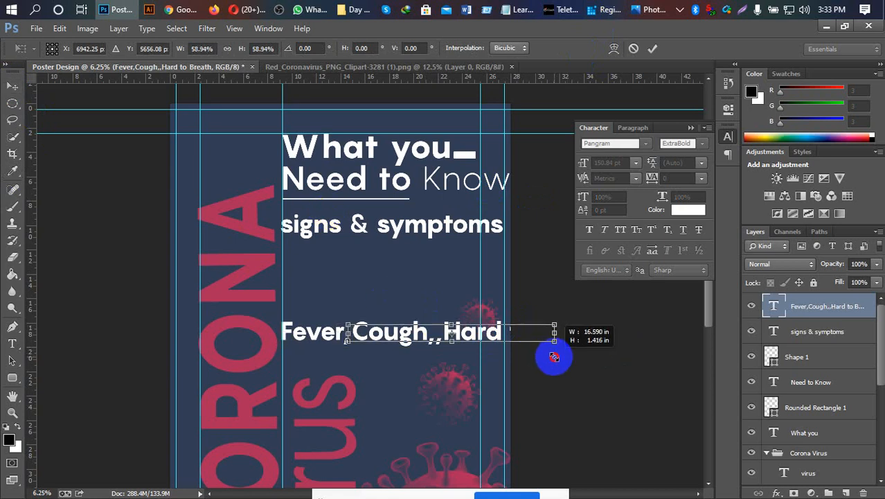
pyautogui.click(652, 48)
# Step: Align the symptoms line's left edge with the heading and place a duplicate of it higher up, under "signs & symptoms"
pyautogui.click(409, 338)
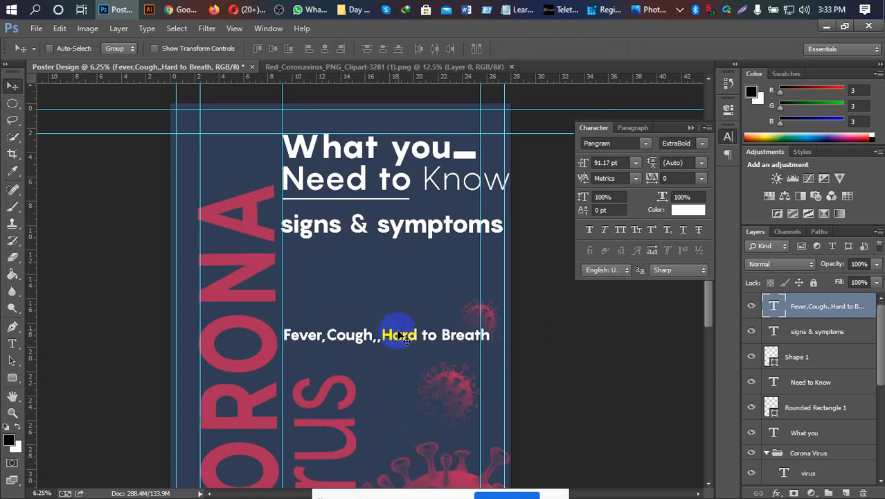
pyautogui.moveTo(412, 339)
pyautogui.mouseDown()
pyautogui.moveTo(367, 346)
pyautogui.moveTo(408, 346)
pyautogui.mouseUp()
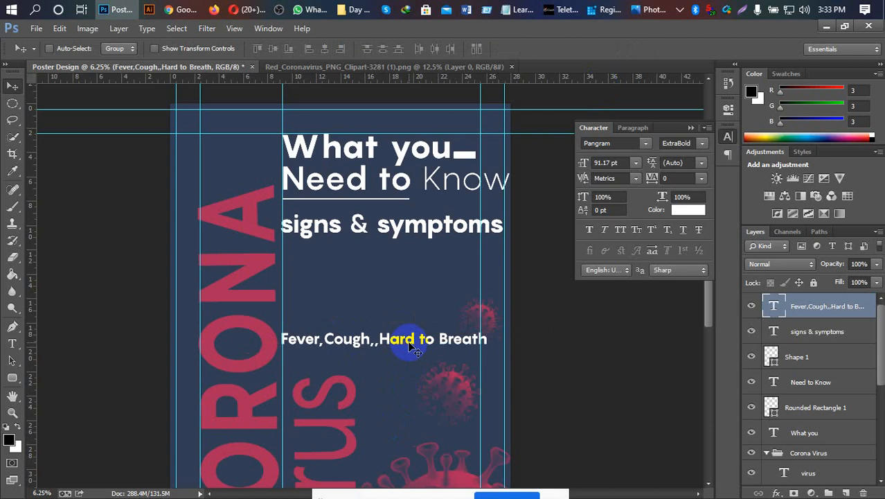
pyautogui.moveTo(408, 342); pyautogui.dragTo(409, 286)
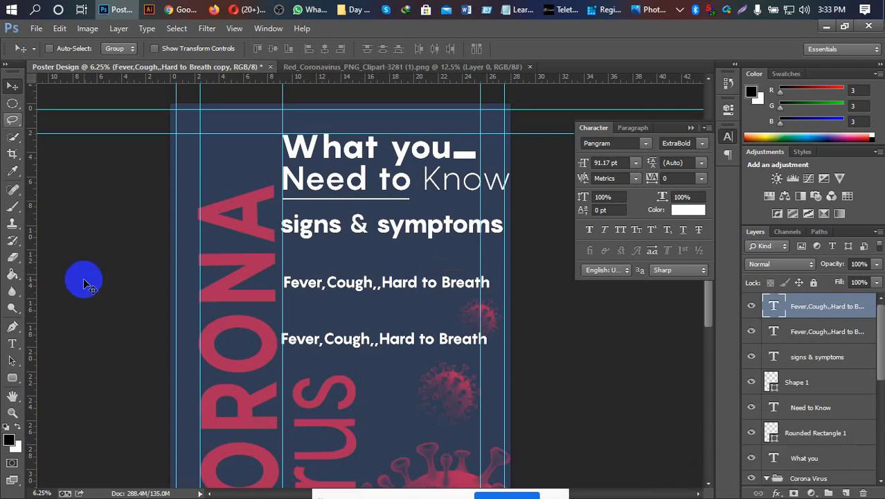
pyautogui.click(10, 349)
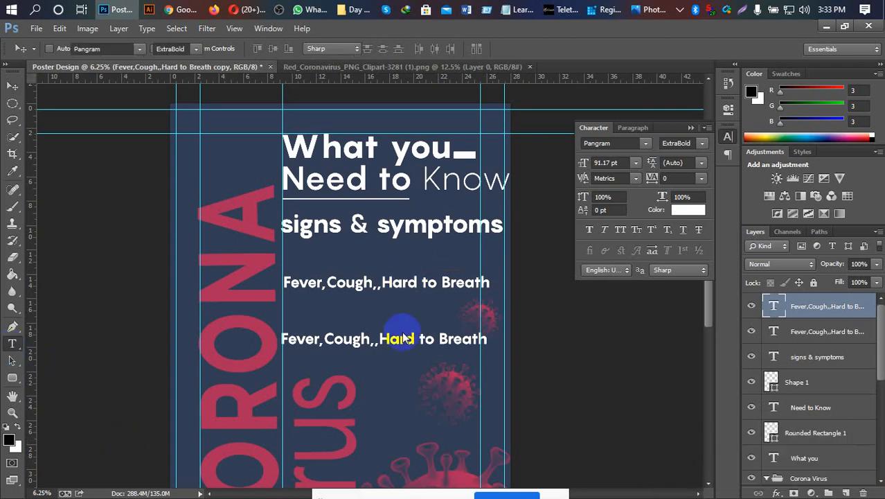
pyautogui.moveTo(311, 310); pyautogui.dragTo(351, 299)
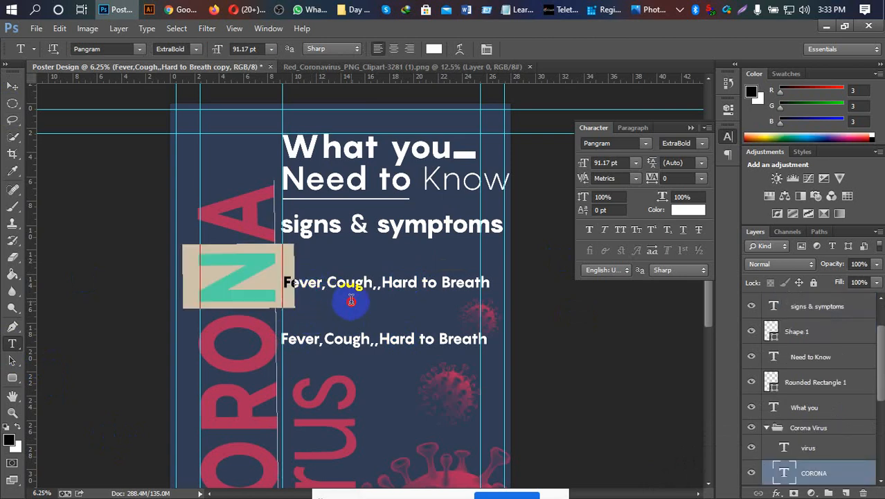
pyautogui.click(7, 87)
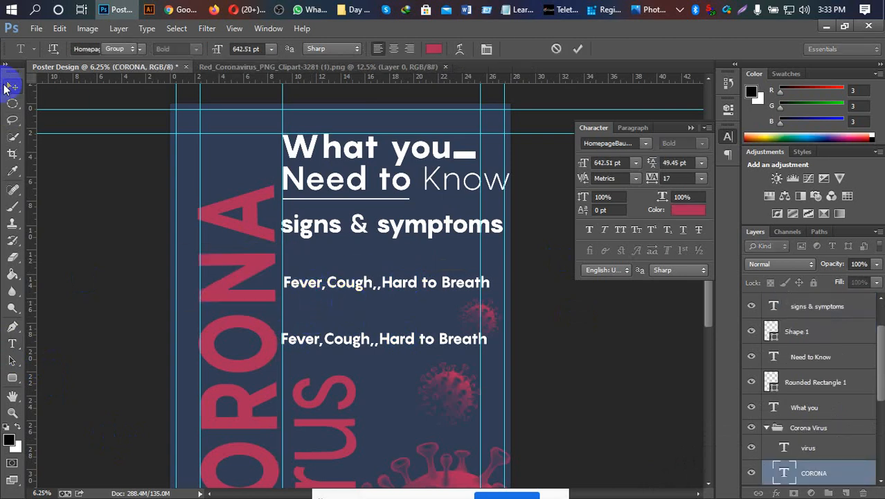
# Step: Draw a paragraph text box over the upper "Fever,Cough,,Hard to Breath" line and set its font to Pangram Regular
pyautogui.click(13, 344)
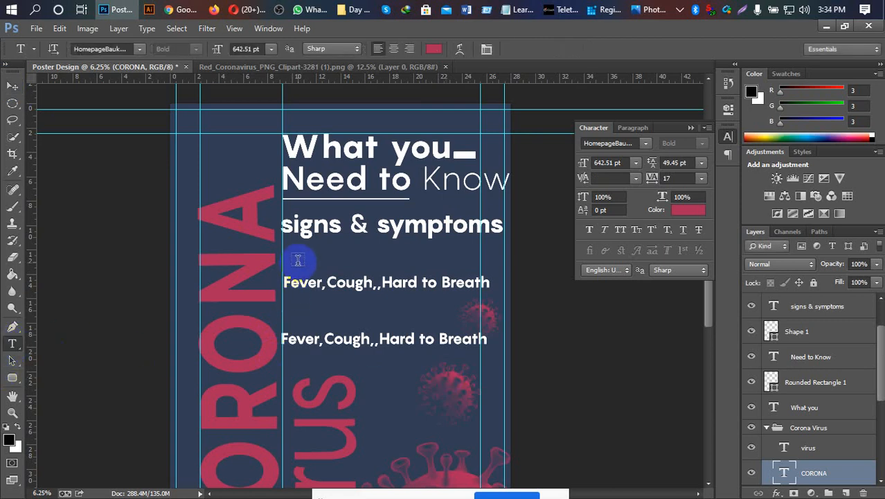
pyautogui.moveTo(297, 263); pyautogui.dragTo(503, 311)
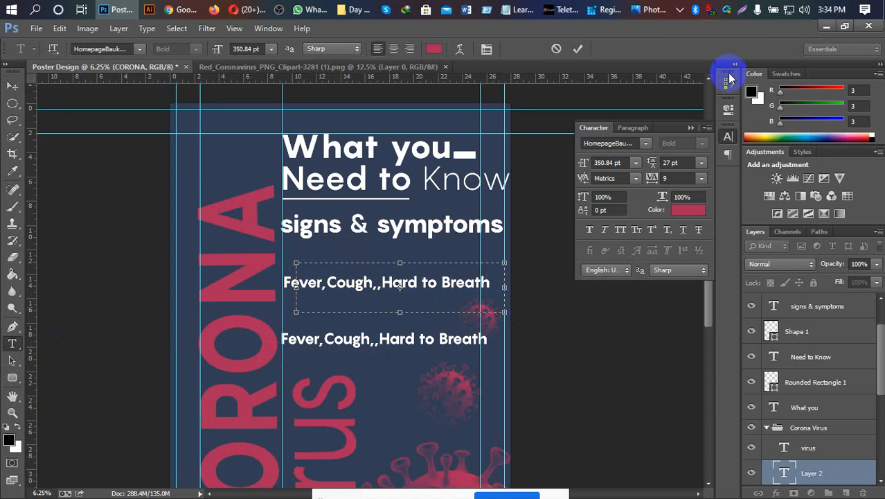
pyautogui.click(648, 144)
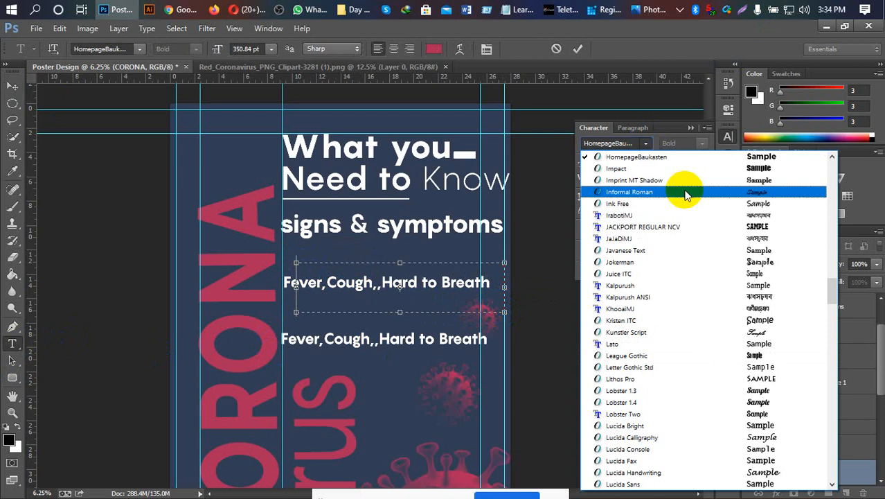
pyautogui.moveTo(833, 290); pyautogui.dragTo(829, 346)
pyautogui.moveTo(826, 382)
pyautogui.mouseDown()
pyautogui.moveTo(825, 399)
pyautogui.moveTo(824, 368)
pyautogui.mouseUp()
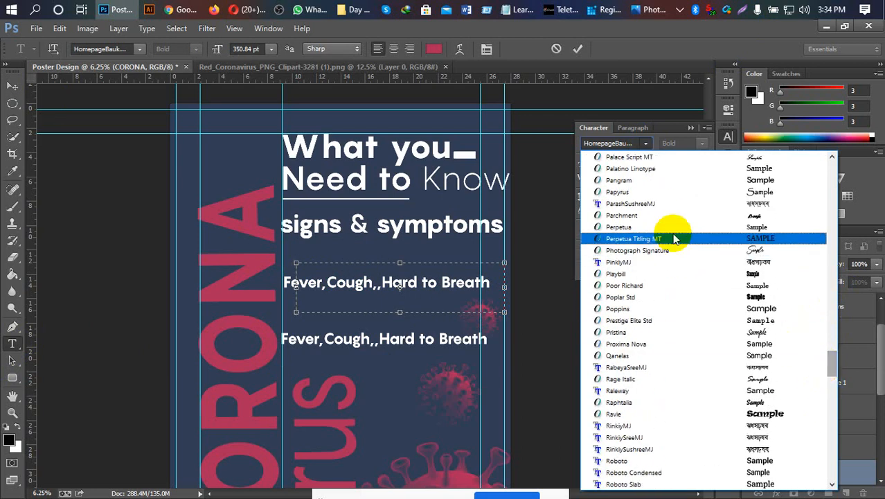
pyautogui.click(658, 181)
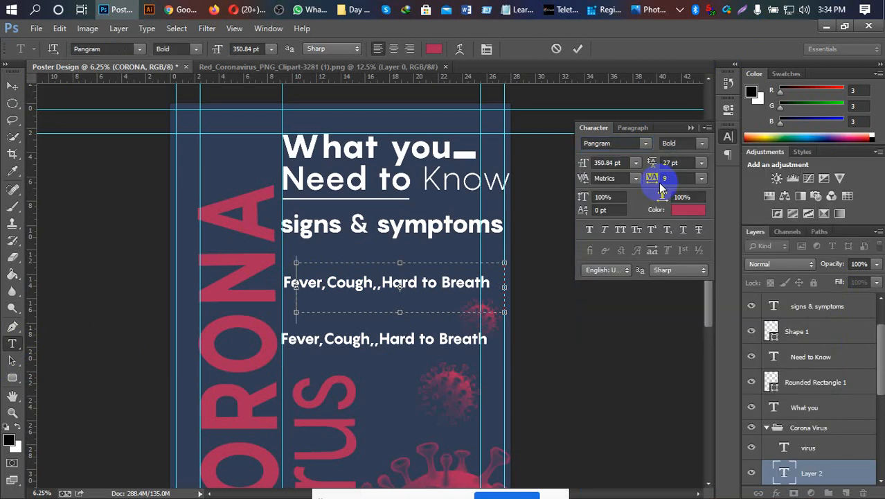
pyautogui.click(701, 144)
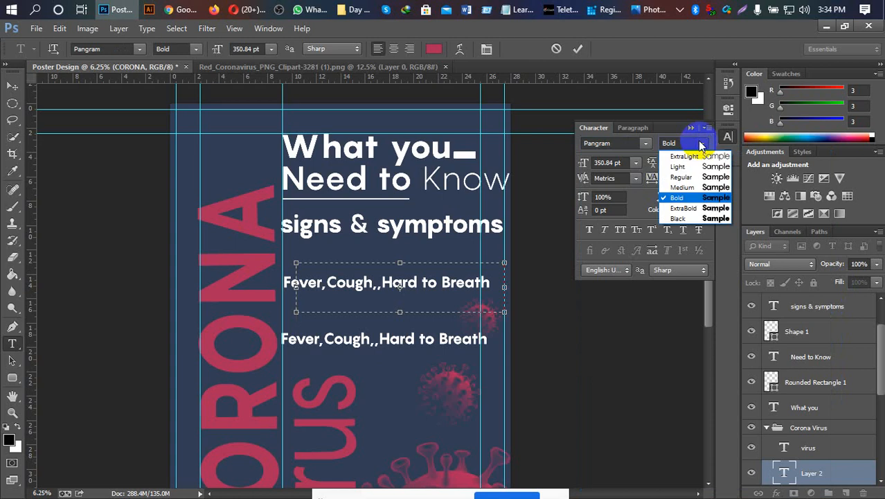
pyautogui.click(696, 177)
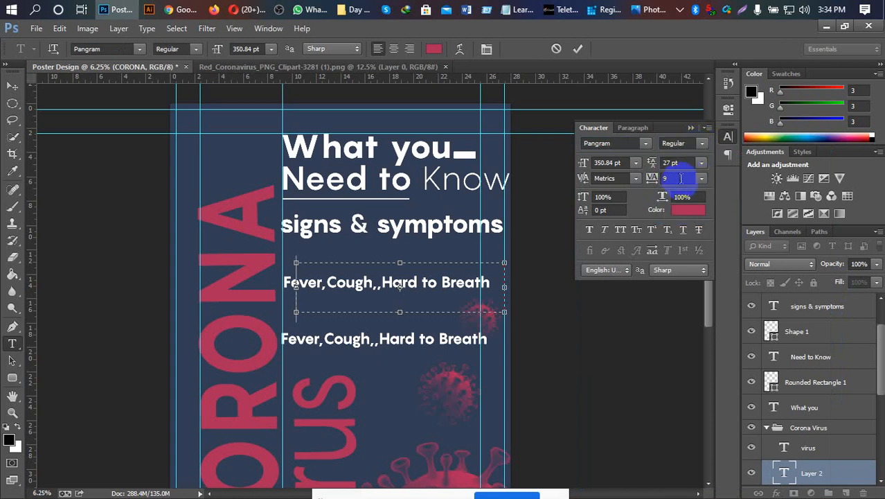
# Step: Set the new paragraph text's font size to 60 pt
pyautogui.click(637, 164)
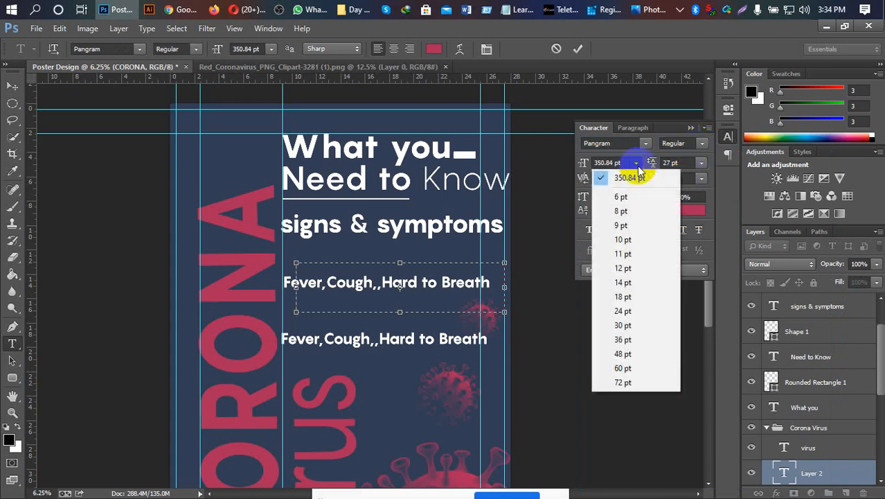
pyautogui.click(635, 336)
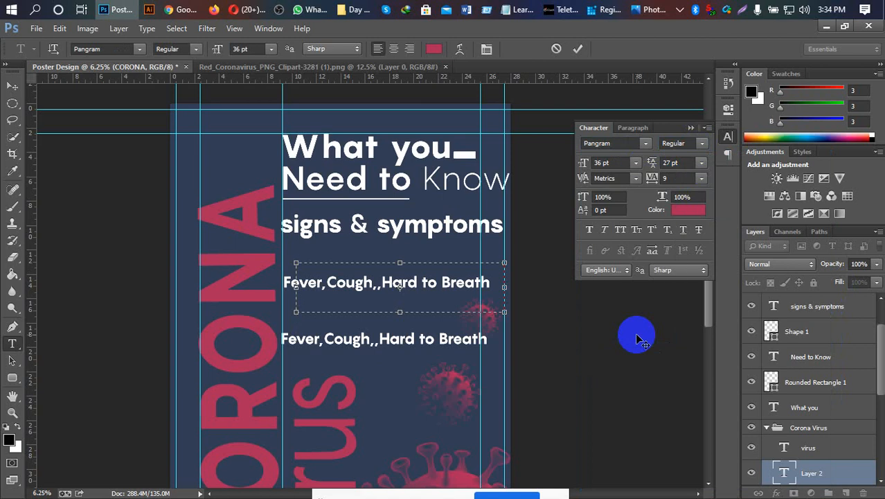
pyautogui.click(643, 161)
pyautogui.click(644, 372)
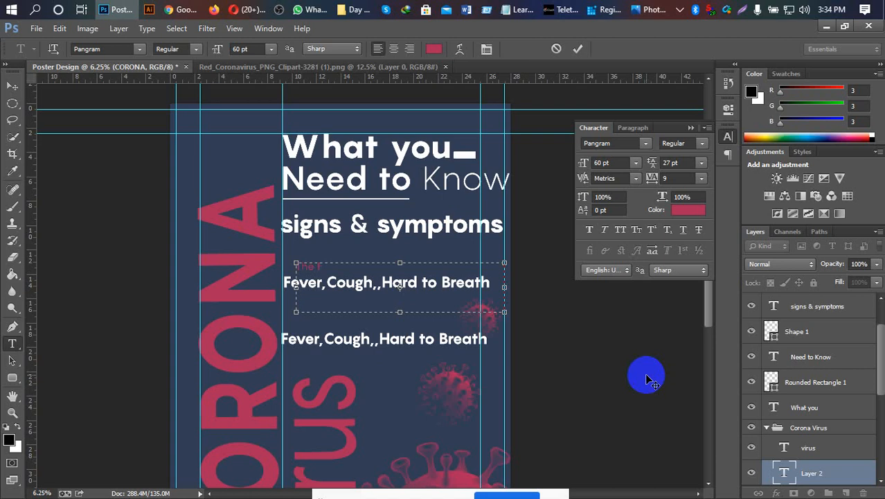
# Step: Write "The Flu-Like Symptoms Like The Name" as the opening of the paragraph in the text box
pyautogui.write('u')
pyautogui.press('BackSpace')
pyautogui.write('lu')
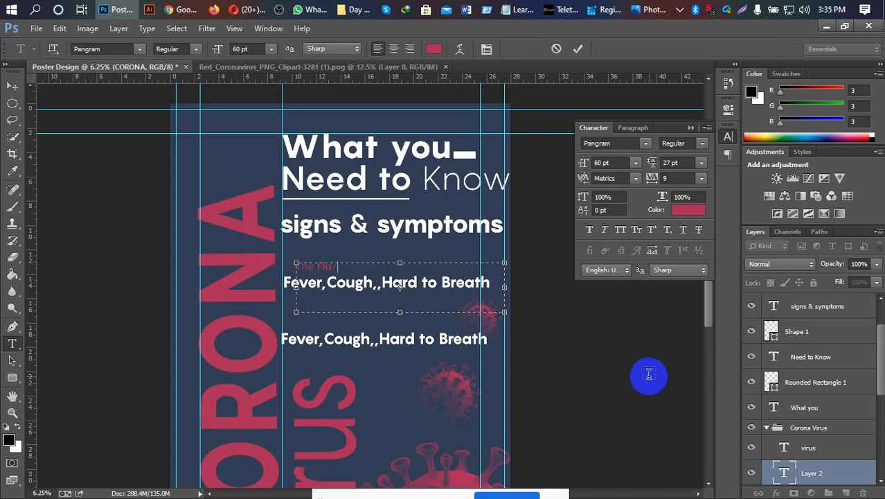
pyautogui.write(' Like Symptoms')
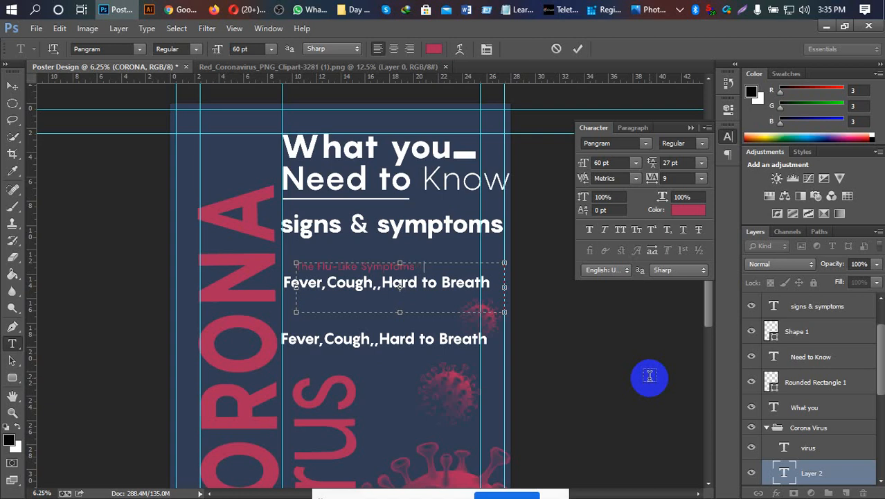
pyautogui.write('ike The Name')
# Step: Continue the paragraph with "Suggest is Very Similar to a Common Cold which Could Last for a Fe Days,tis Includes."
pyautogui.press('Home')
pyautogui.press('Right')
pyautogui.press('Right')
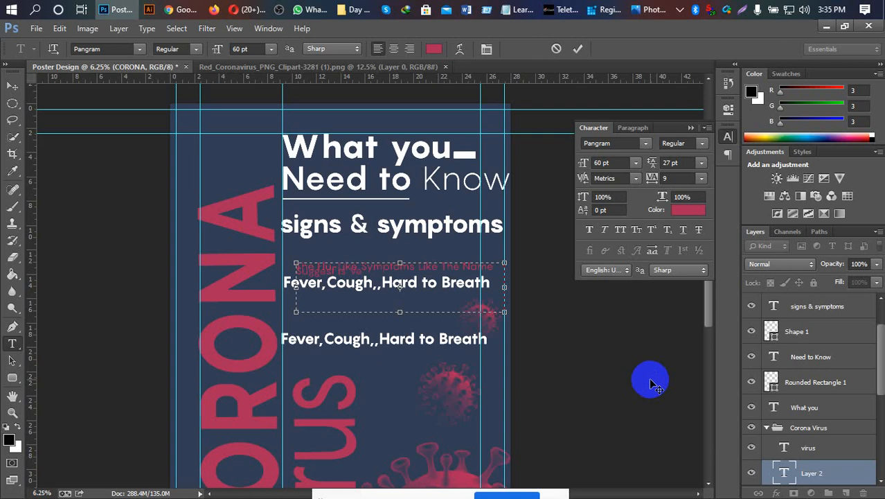
pyautogui.press('Right')
pyautogui.press('Right')
pyautogui.press('Right')
pyautogui.write('im')
pyautogui.write('p')
pyautogui.write('la')
pyautogui.write('o')
pyautogui.write(' a co')
pyautogui.write('mm')
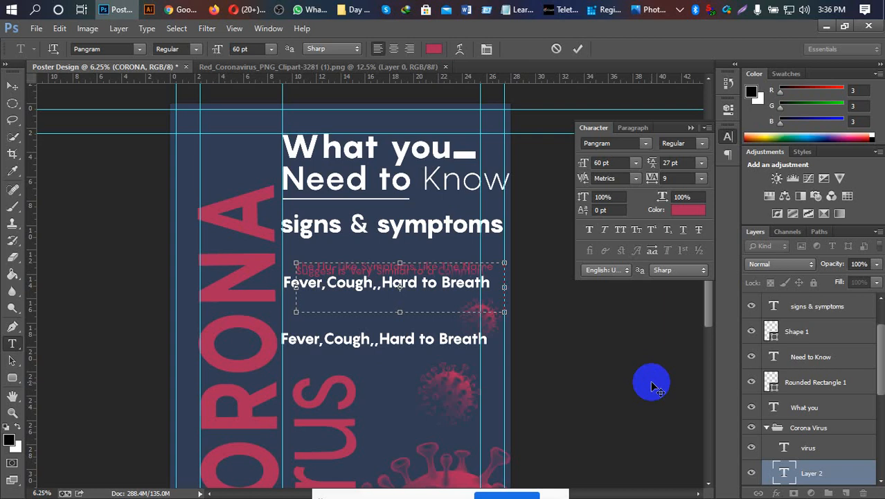
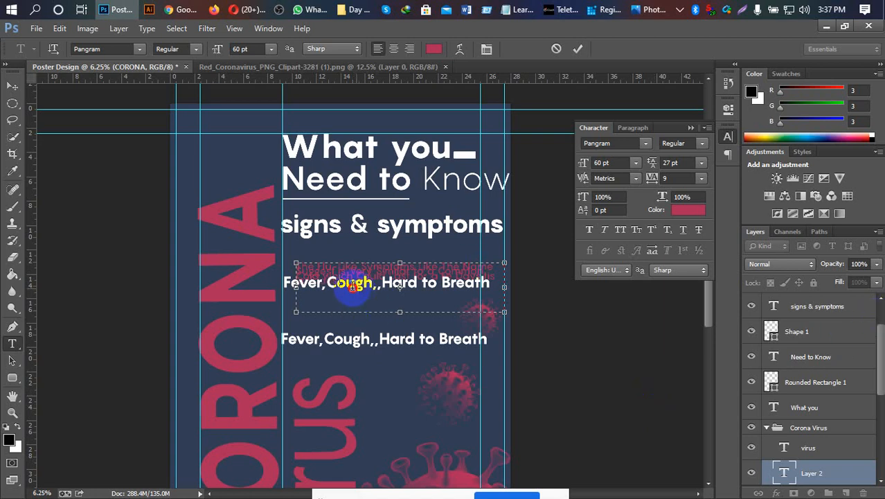
# Step: Change the whole paragraph's text color to white (ffffff), sampled from the "What you" heading
pyautogui.moveTo(342, 282); pyautogui.dragTo(292, 252)
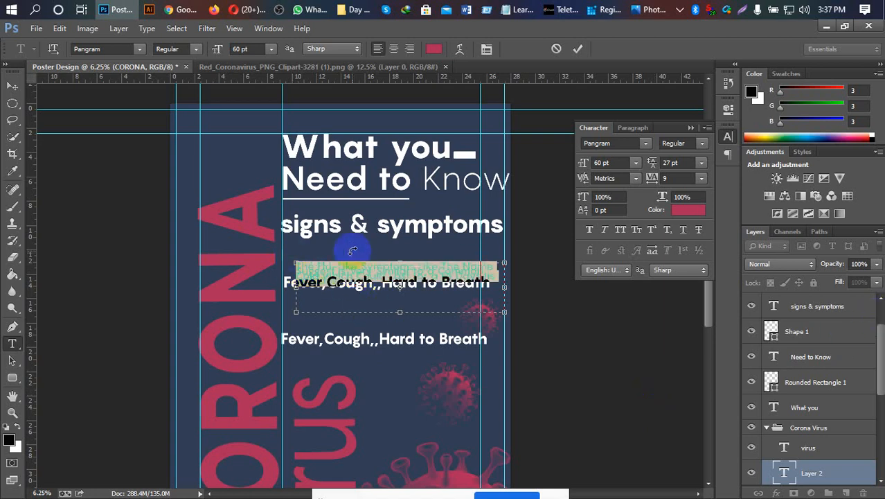
pyautogui.click(688, 210)
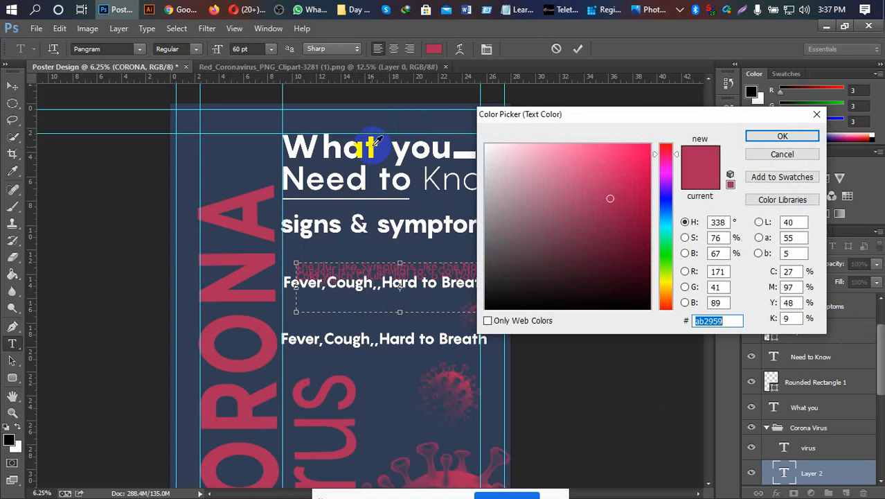
pyautogui.click(371, 144)
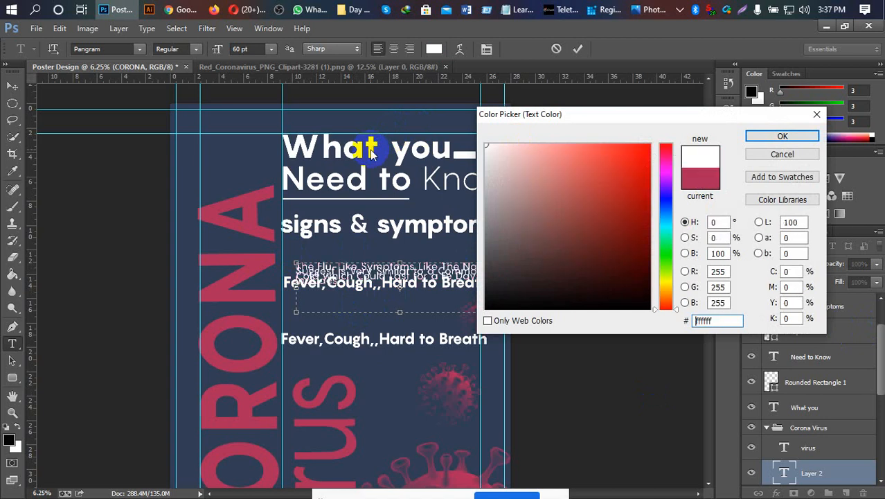
pyautogui.click(762, 137)
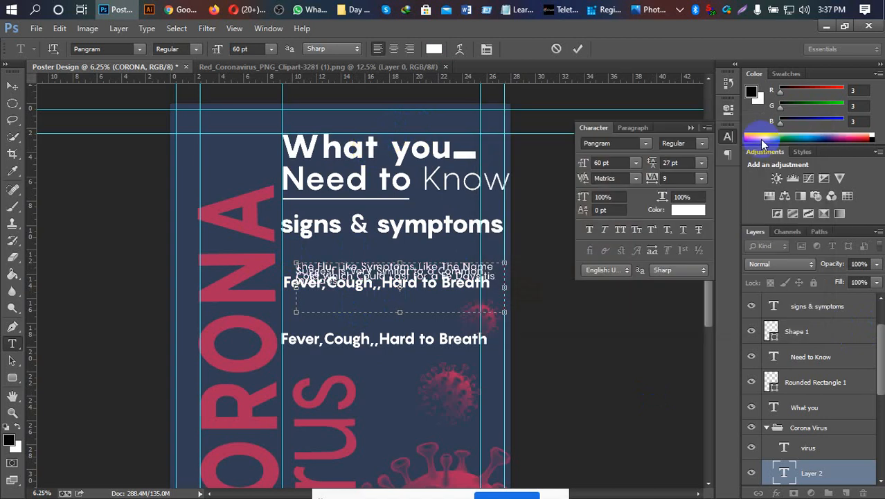
# Step: Increase the paragraph's leading to 60 pt so its lines no longer overlap
pyautogui.click(701, 164)
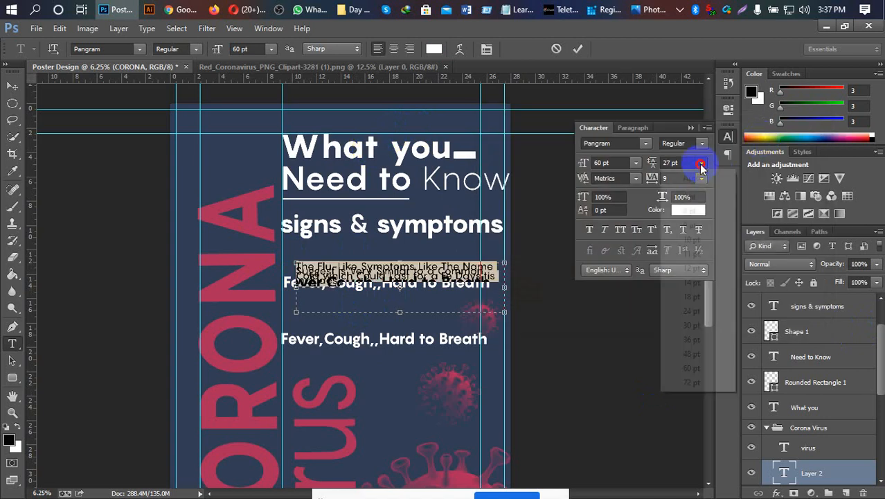
pyautogui.click(705, 326)
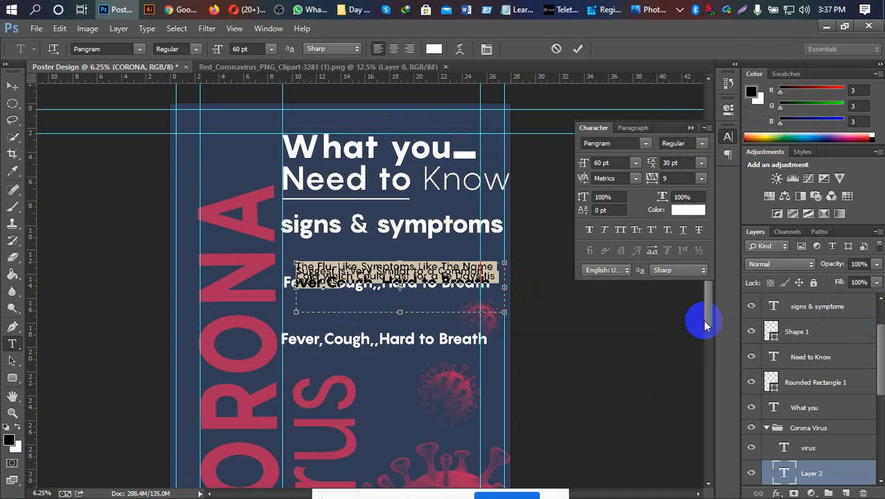
pyautogui.click(702, 165)
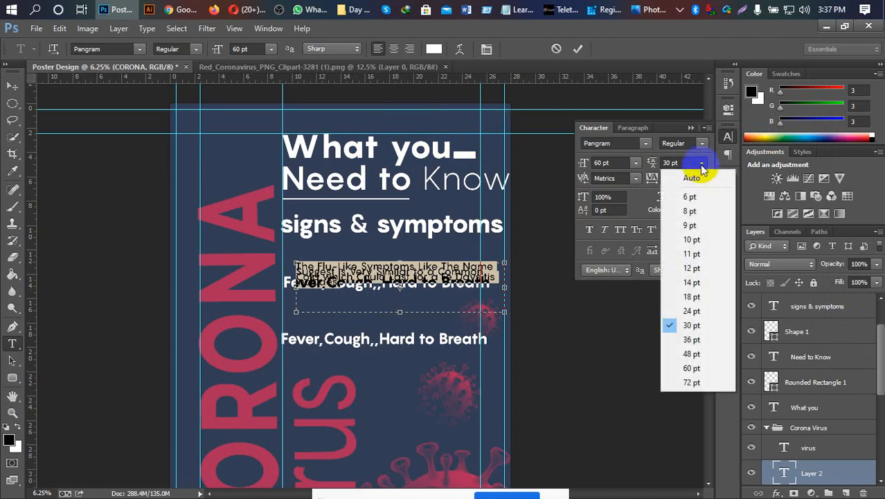
pyautogui.click(703, 353)
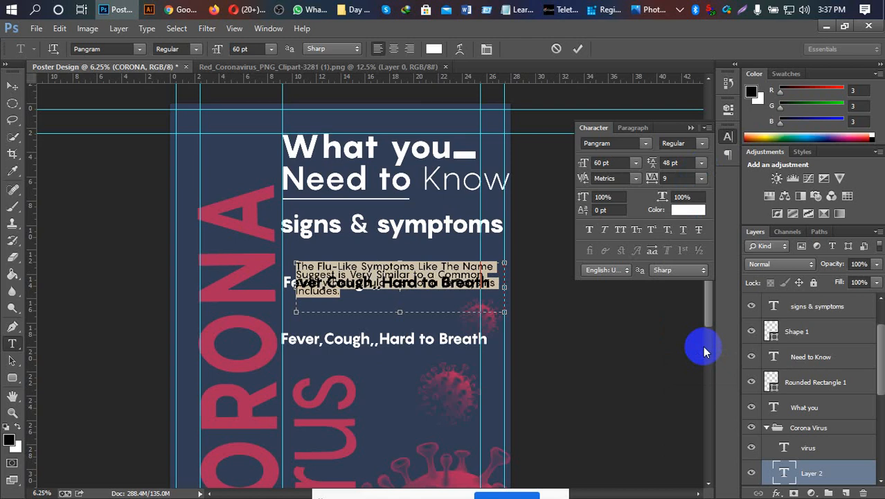
pyautogui.click(700, 162)
pyautogui.click(702, 368)
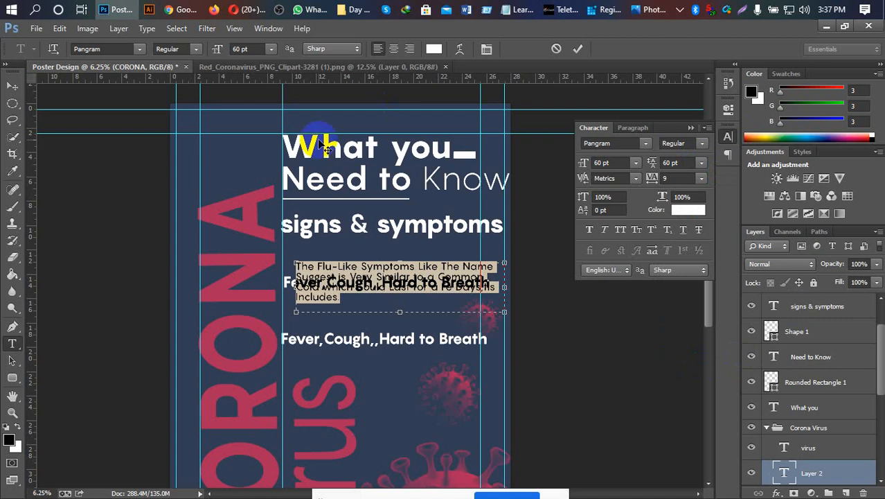
# Step: Center-align the paragraph text and commit the text edit
pyautogui.click(631, 129)
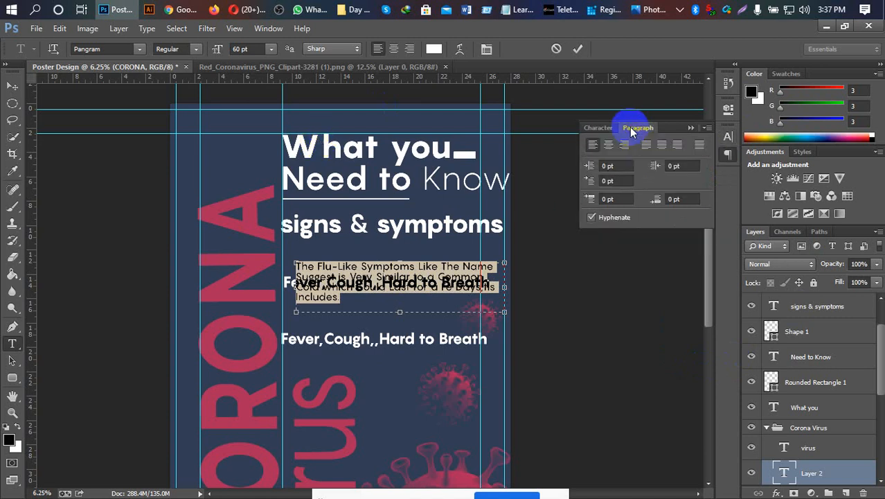
pyautogui.click(609, 145)
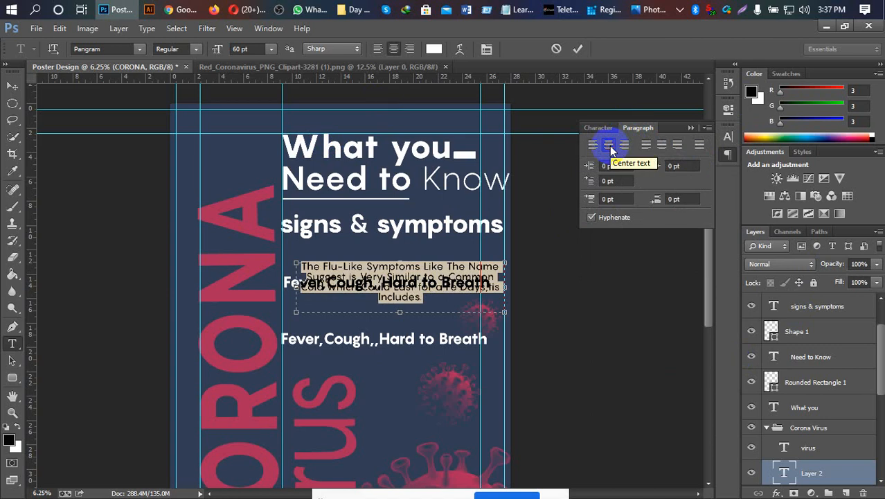
pyautogui.click(577, 50)
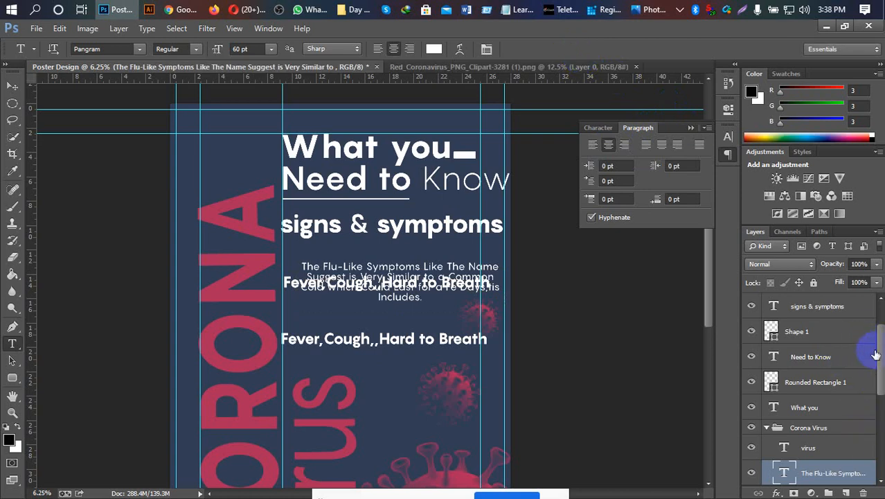
# Step: Bring the paragraph layer to the top of the layer stack and delete the upper duplicate "Fever,Cough,,Hard to Breath" line behind it
pyautogui.moveTo(830, 475); pyautogui.dragTo(804, 310)
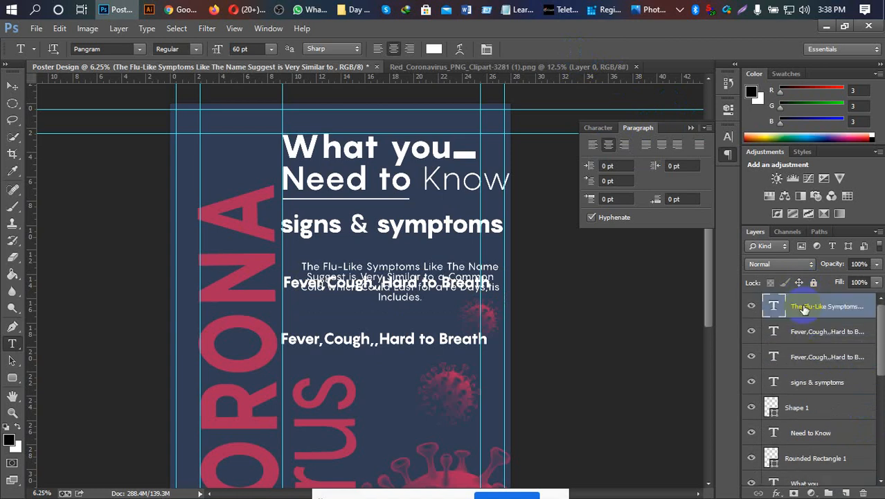
pyautogui.click(752, 331)
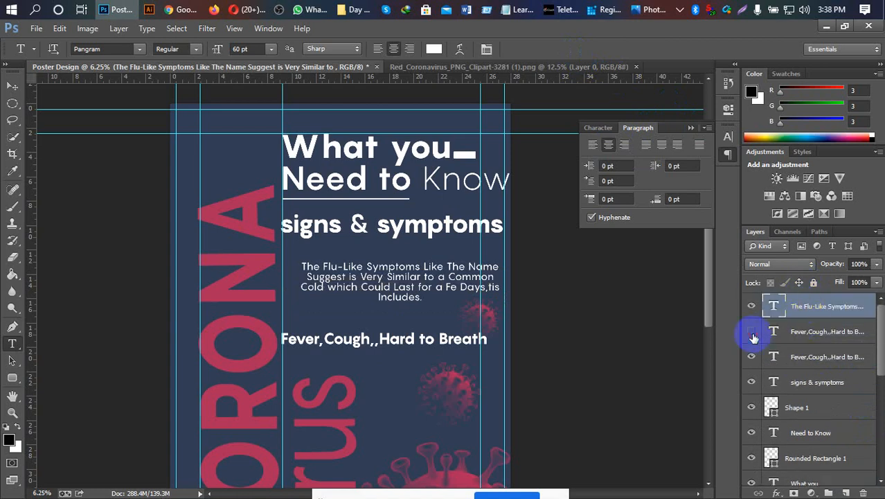
pyautogui.click(800, 333)
pyautogui.press('Delete')
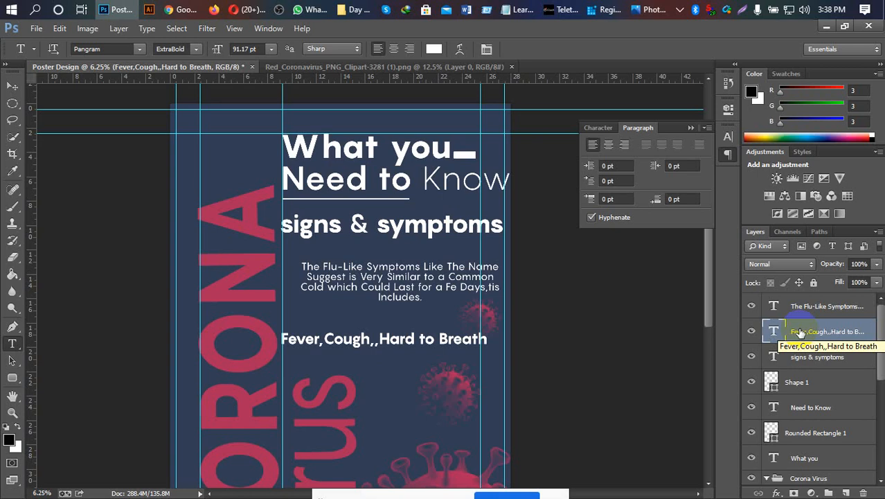
# Step: Collapse the Corona Virus group and group the "What you" text with the Rounded Rectangle 1 layer
pyautogui.hotkey('ctrl', '-')
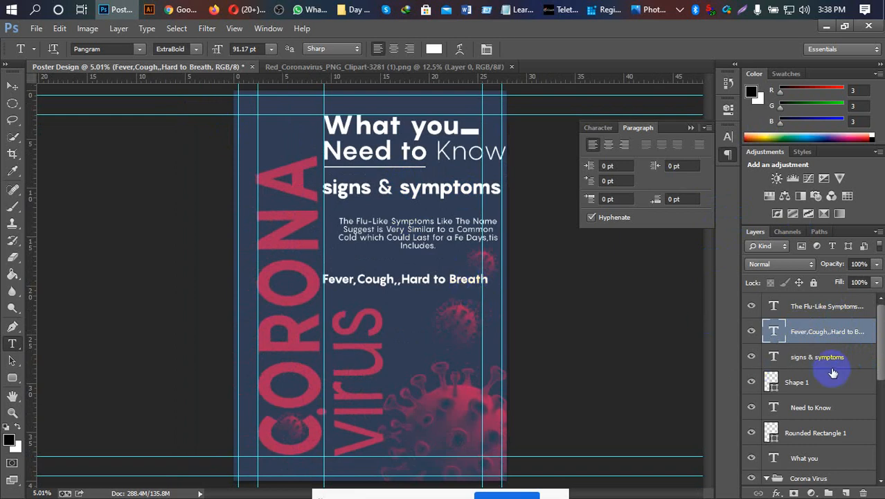
pyautogui.scroll(-3, 850, 425)
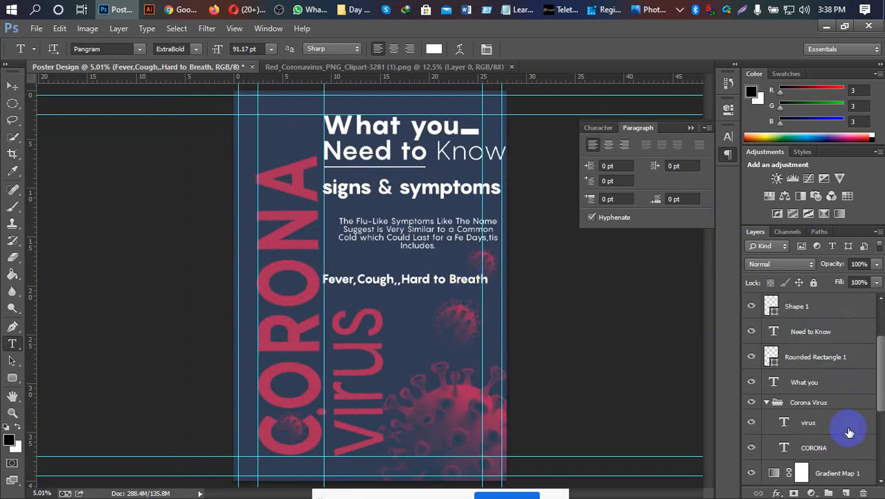
pyautogui.click(767, 402)
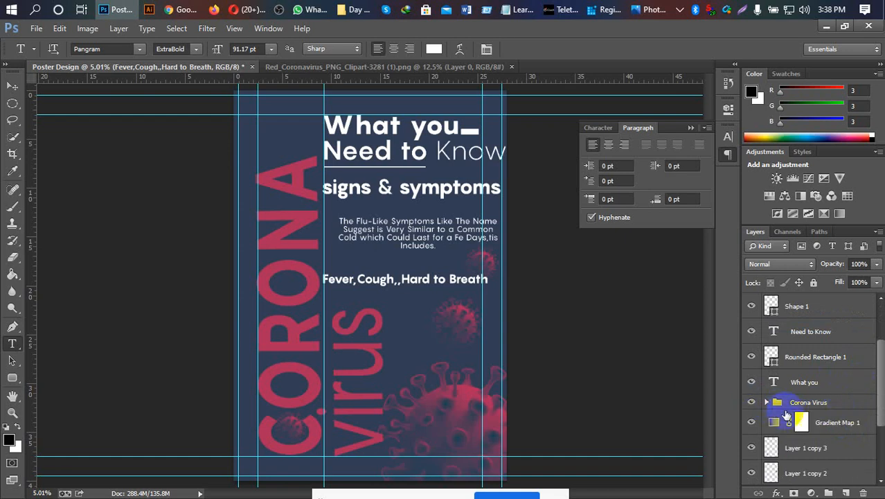
pyautogui.click(804, 384)
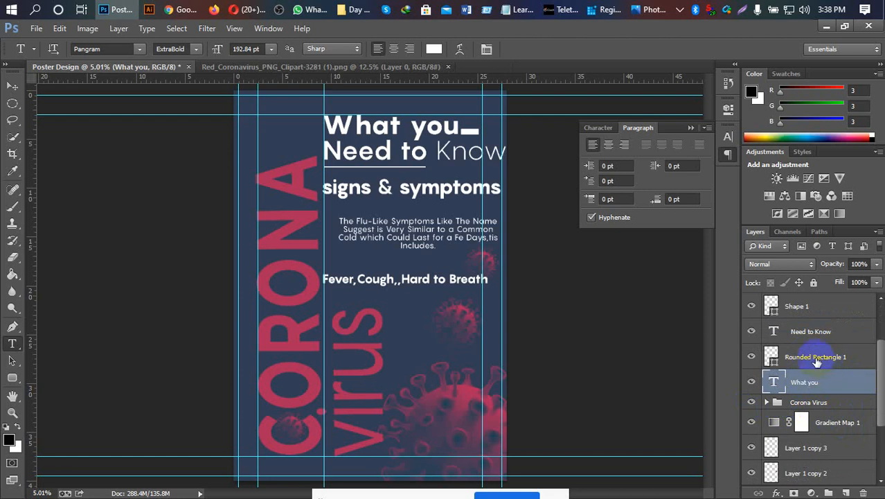
pyautogui.keyDown('shift'); pyautogui.click(817, 361); pyautogui.keyUp('shift')
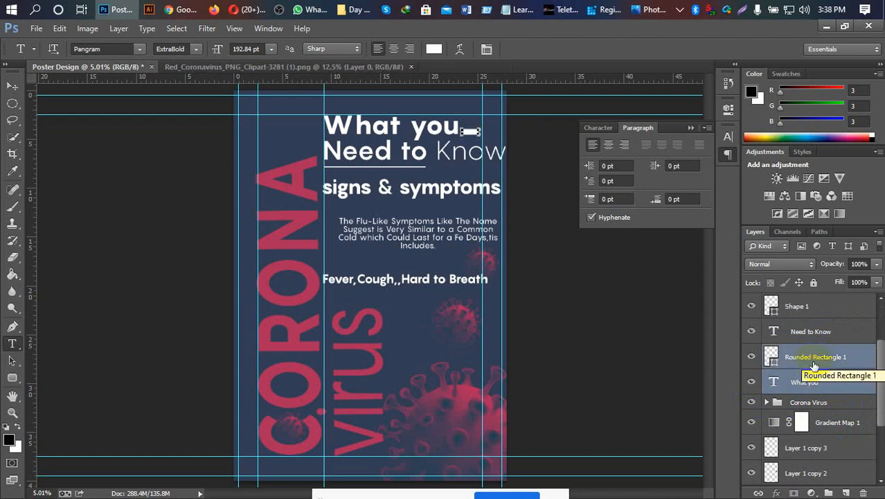
pyautogui.hotkey('ctrl', 'g')
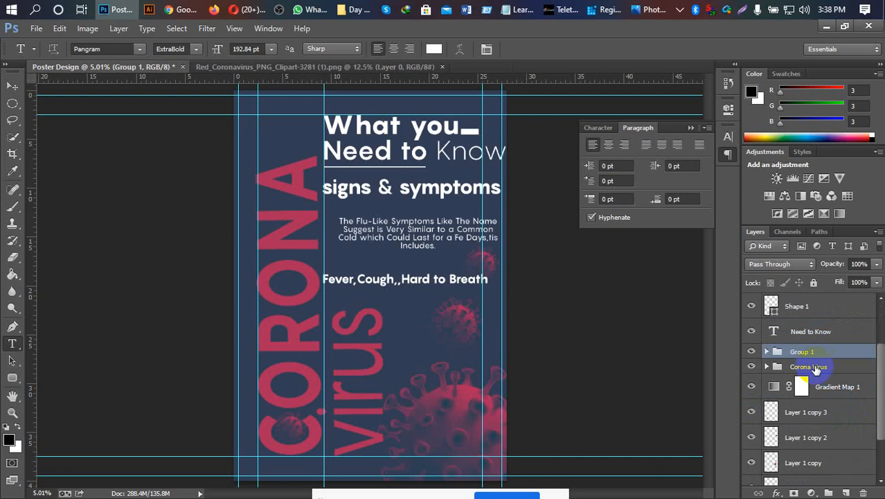
# Step: Group the "Need to Know" text layer with its underline, Shape 1
pyautogui.scroll(1, 816, 370)
pyautogui.click(807, 361)
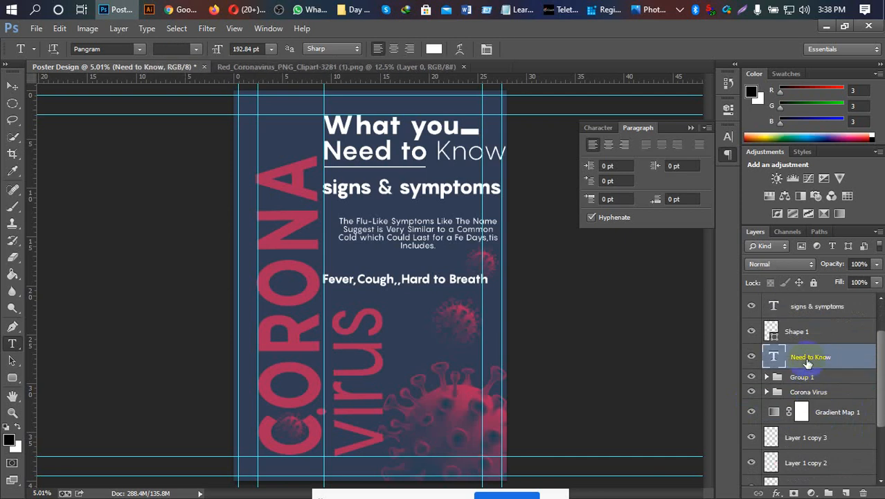
pyautogui.keyDown('ctrl'); pyautogui.click(795, 336); pyautogui.keyUp('ctrl')
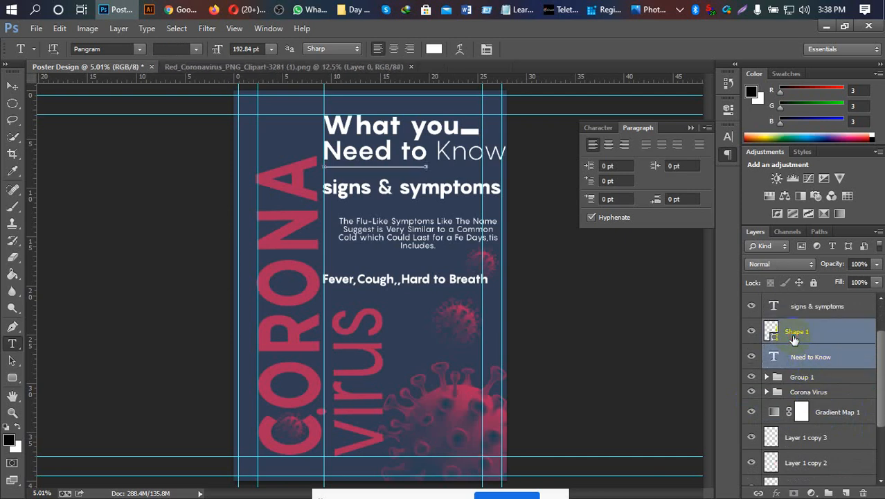
pyautogui.hotkey('ctrl', 'g')
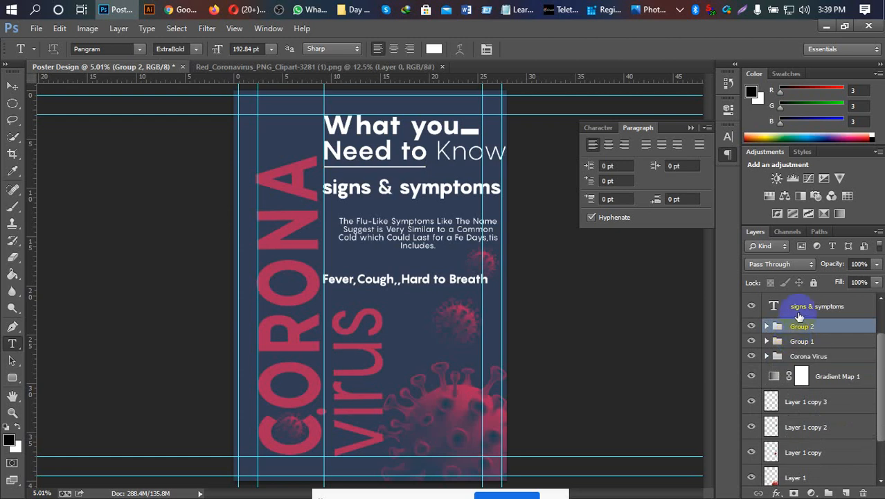
# Step: Align the horizontal centers of Group 1, Group 2 and the three text layers above them, and distribute them by vertical centers
pyautogui.scroll(1, 822, 338)
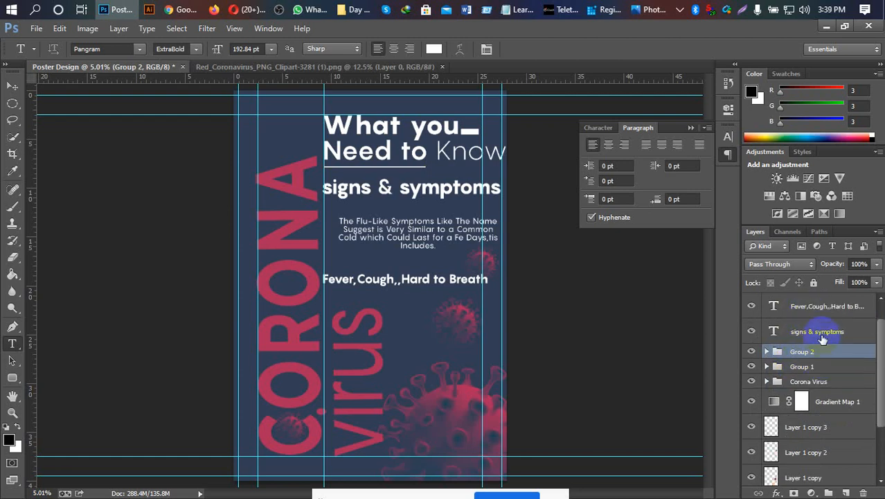
pyautogui.keyDown('shift'); pyautogui.click(811, 369); pyautogui.keyUp('shift')
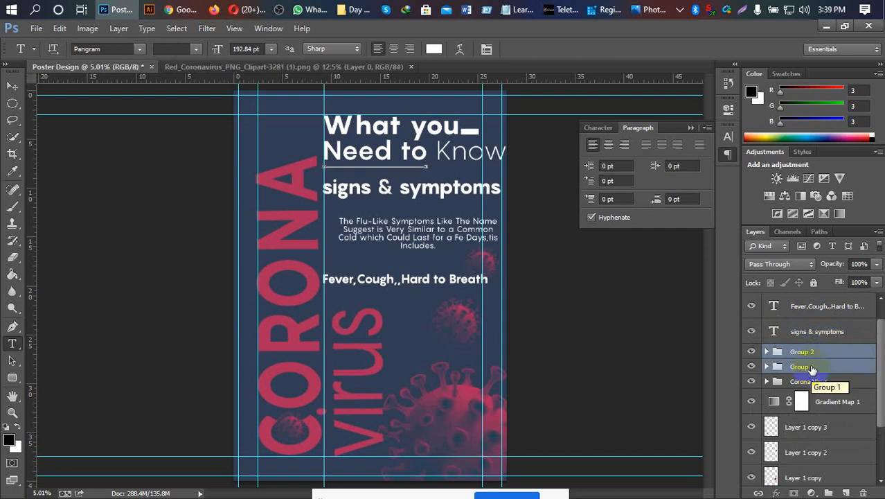
pyautogui.scroll(1, 811, 369)
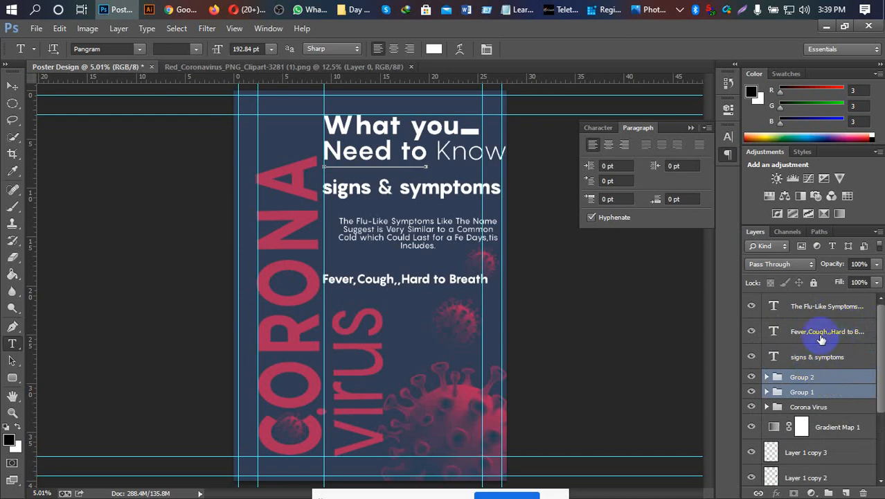
pyautogui.keyDown('shift'); pyautogui.click(824, 357); pyautogui.keyUp('shift')
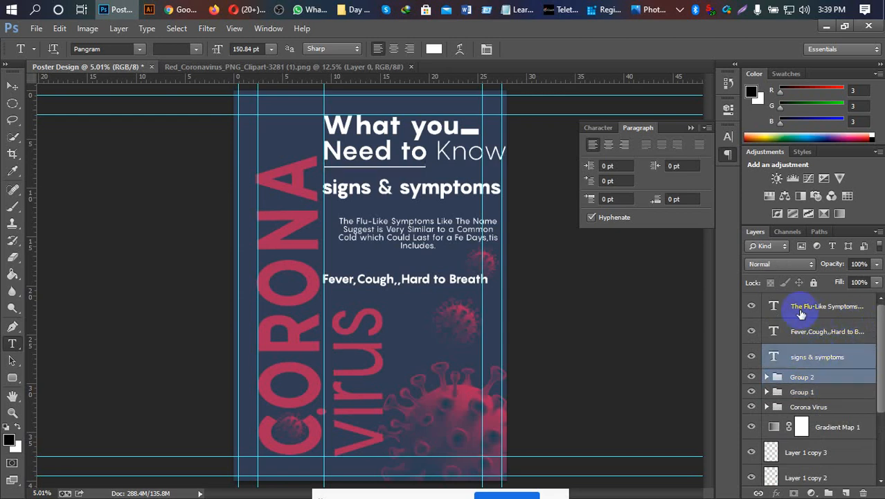
pyautogui.keyDown('shift'); pyautogui.click(803, 333); pyautogui.keyUp('shift')
pyautogui.keyDown('shift'); pyautogui.click(803, 312); pyautogui.keyUp('shift')
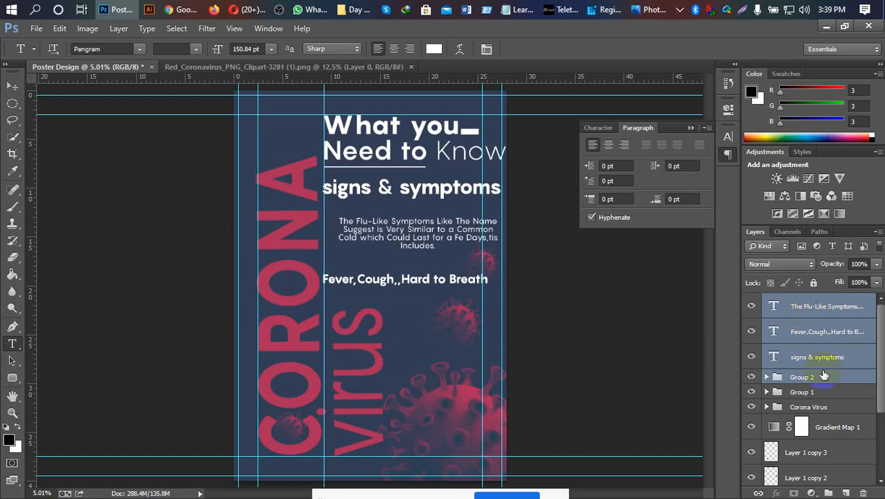
pyautogui.click(811, 392)
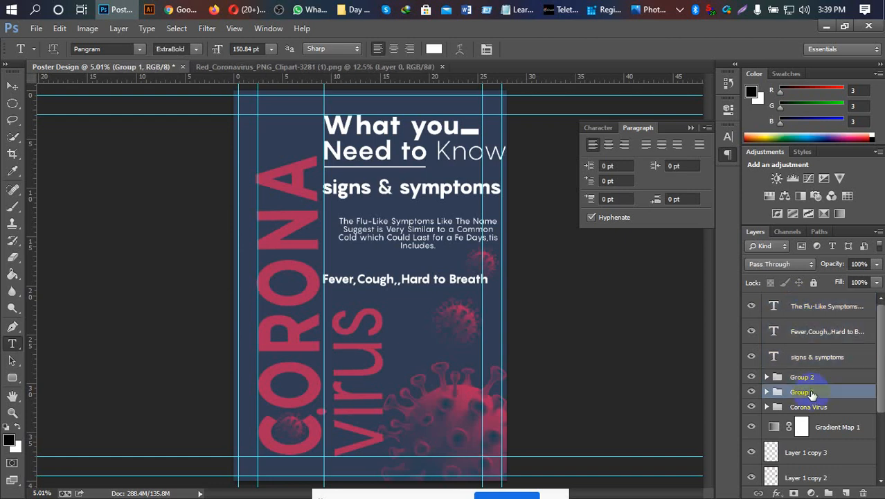
pyautogui.click(794, 309)
pyautogui.keyDown('shift'); pyautogui.click(794, 308); pyautogui.keyUp('shift')
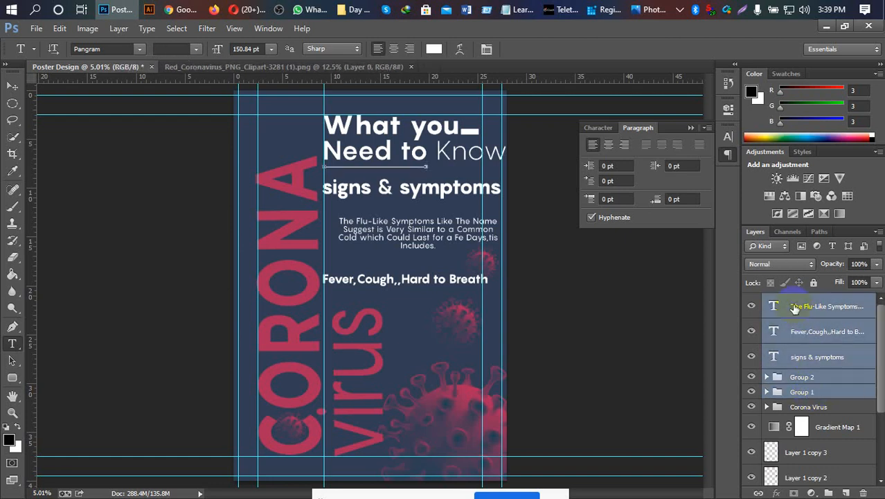
pyautogui.press('v')
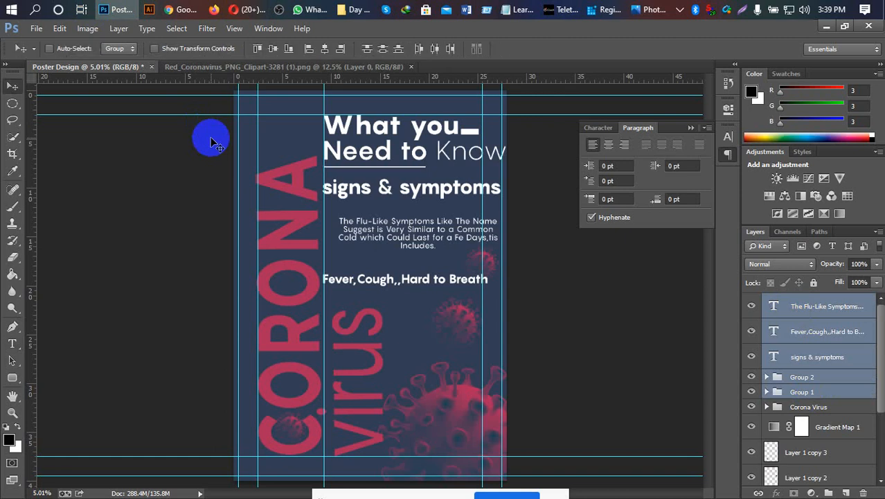
pyautogui.click(324, 48)
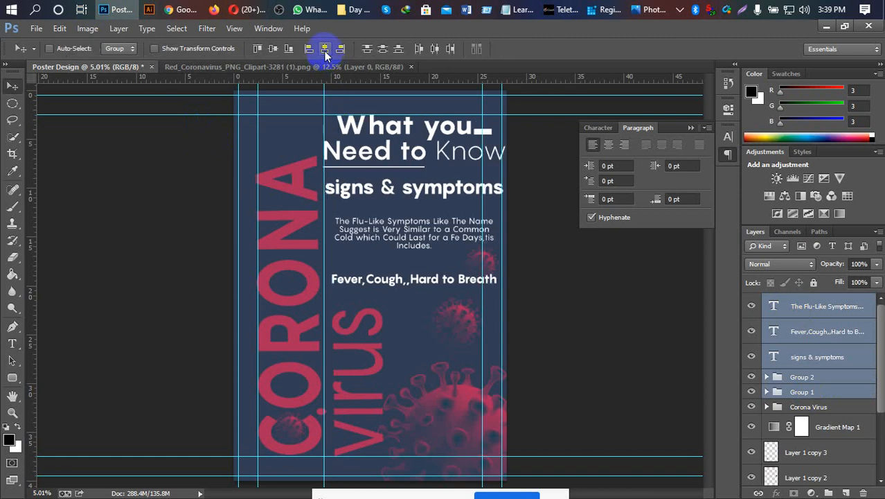
pyautogui.click(382, 49)
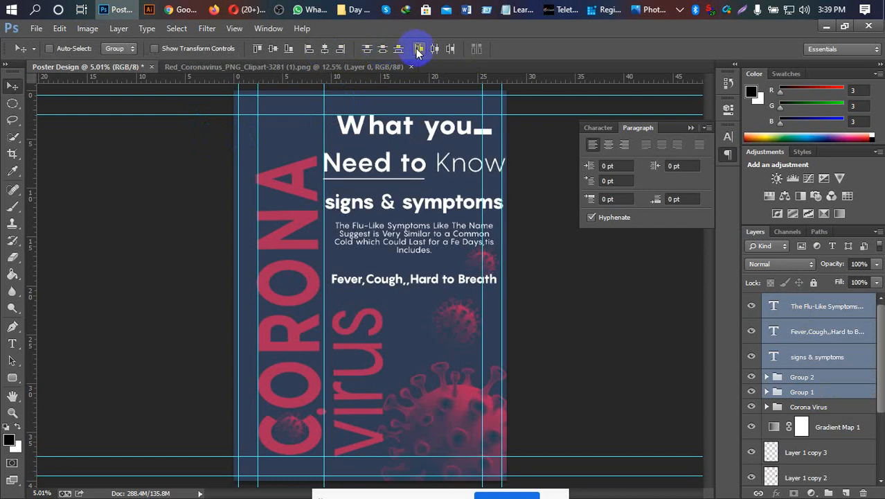
# Step: Try aligning the top edges of the selected layers and groups, and undo that alignment
pyautogui.click(257, 49)
pyautogui.press('z')
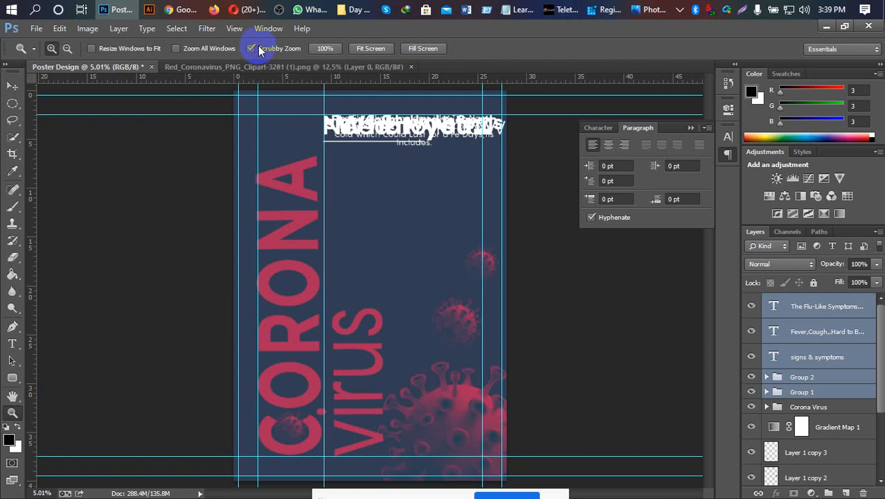
pyautogui.hotkey('ctrl', 'z')
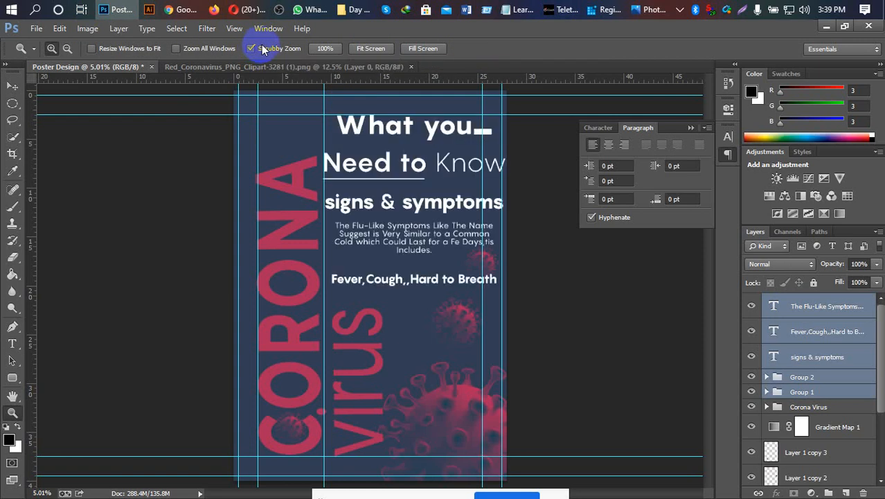
pyautogui.press('v')
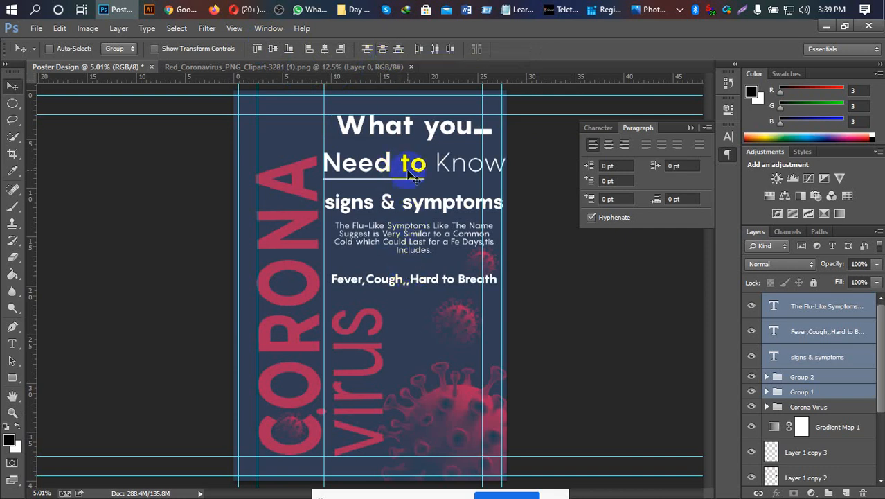
# Step: Nudge the "What you" group, Group 1, left to the vertical guide where "Need to Know" starts
pyautogui.click(800, 393)
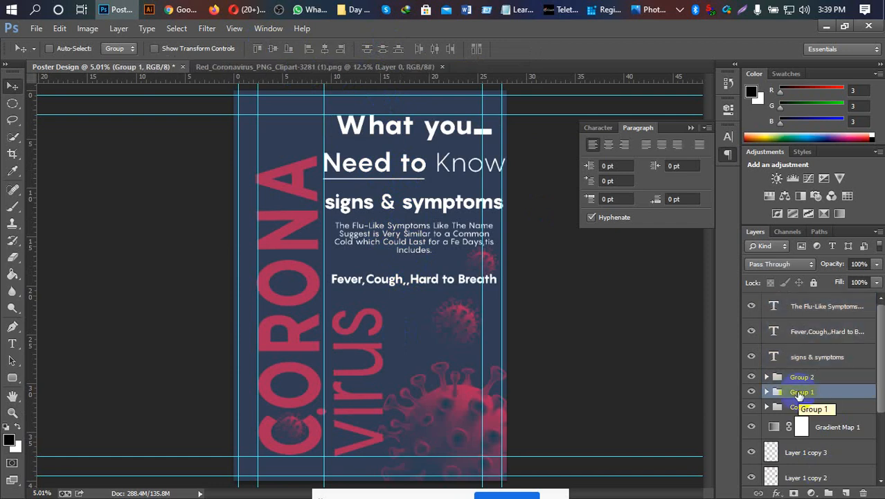
pyautogui.hotkey('shift', 'Left')
pyautogui.hotkey('shift', 'Left')
pyautogui.hotkey('shift', 'Left')
pyautogui.hotkey('shift', 'Left')
pyautogui.hotkey('shift', 'Left')
pyautogui.hotkey('shift', 'Left')
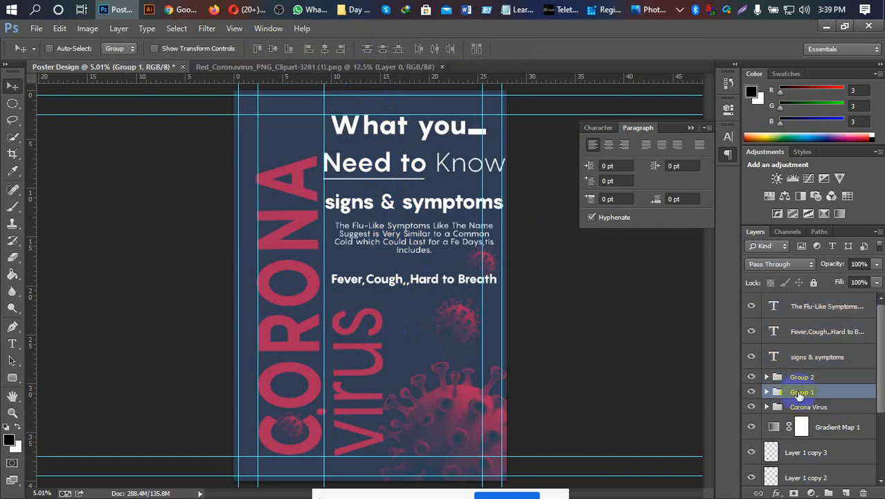
pyautogui.hotkey('shift', 'Left')
pyautogui.hotkey('shift', 'Left')
pyautogui.hotkey('shift', 'Left')
pyautogui.hotkey('shift', 'Left')
pyautogui.hotkey('shift', 'Left')
pyautogui.hotkey('shift', 'Left')
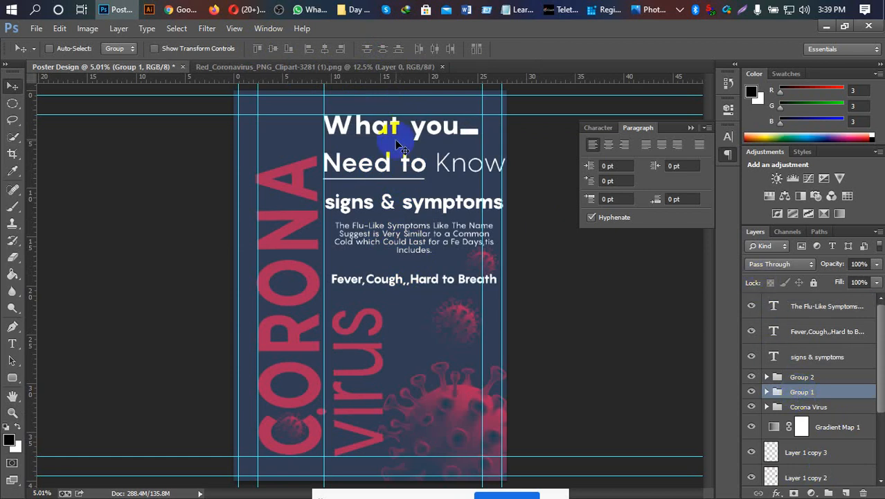
# Step: Scale the "Need to Know" group, Group 2, to about 93% and move it against the vertical guide under "What you"
pyautogui.click(795, 379)
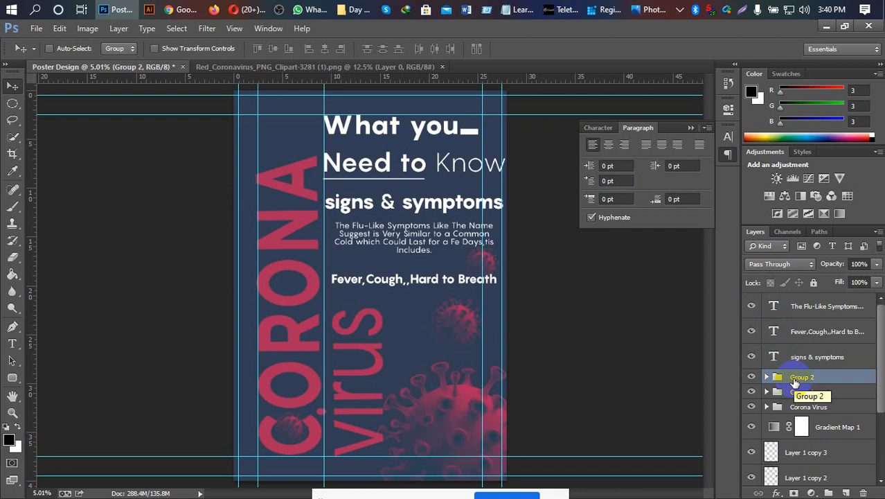
pyautogui.hotkey('ctrl', 't')
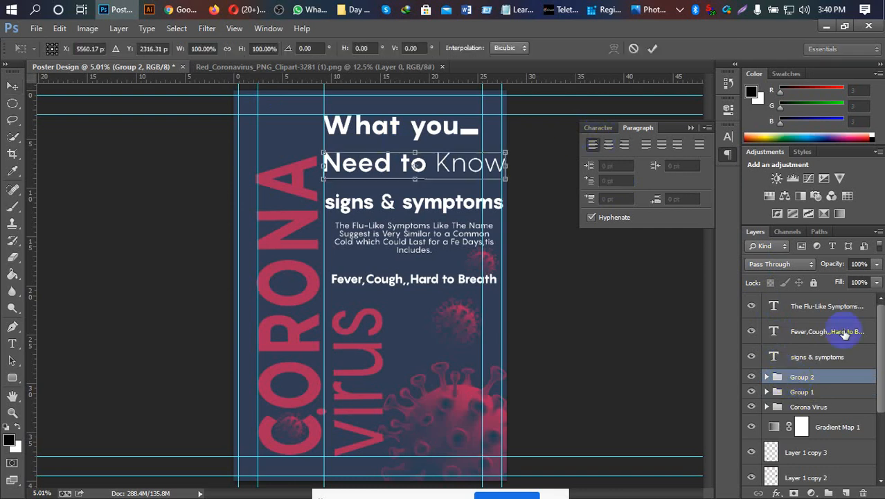
pyautogui.moveTo(507, 180); pyautogui.dragTo(501, 178)
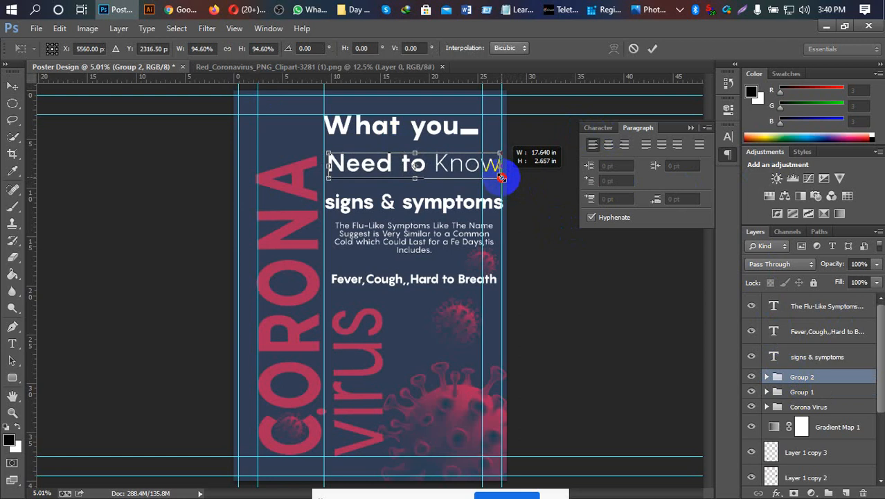
pyautogui.moveTo(501, 178); pyautogui.dragTo(500, 177)
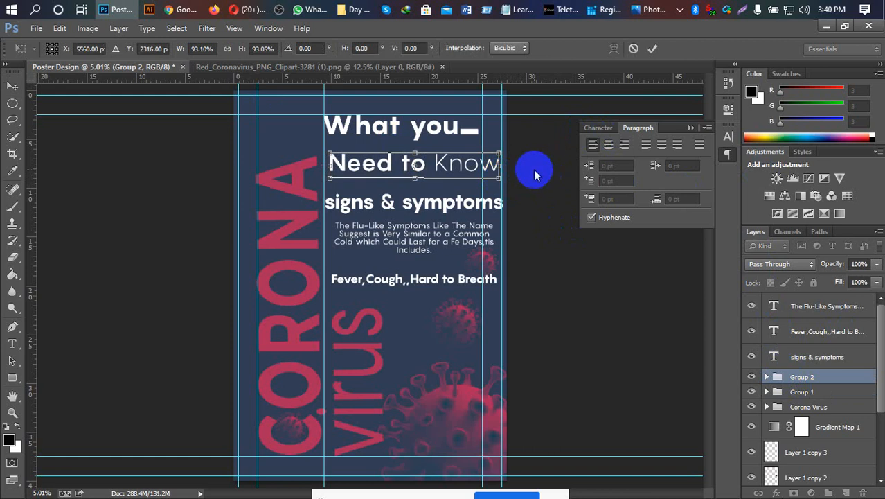
pyautogui.hotkey('alt', 'space')
pyautogui.press('Escape')
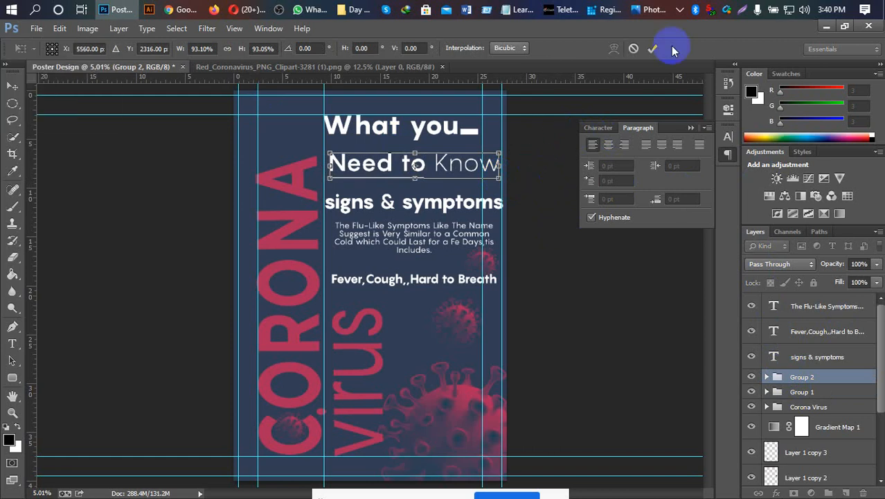
pyautogui.click(652, 47)
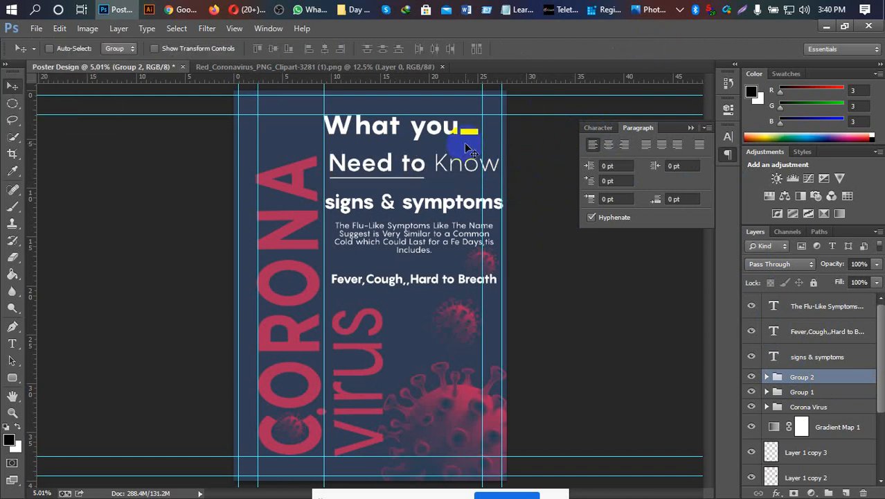
pyautogui.moveTo(383, 166); pyautogui.dragTo(378, 163)
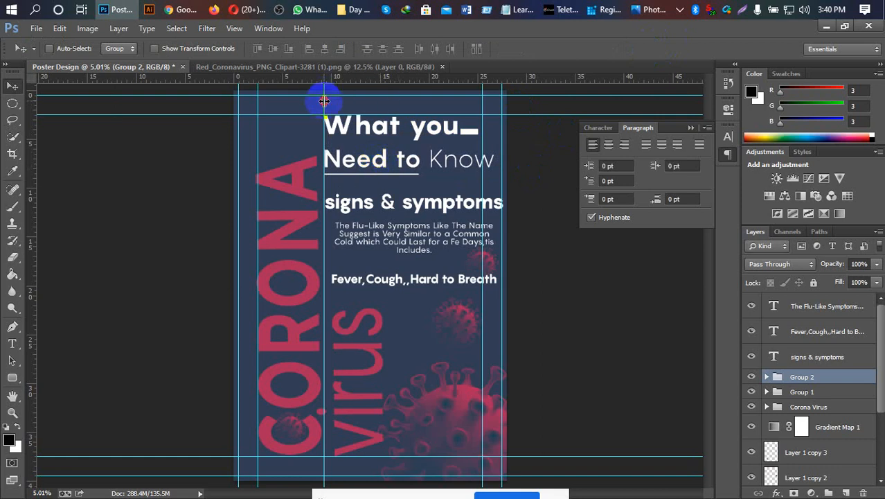
# Step: Shift the vertical guide at the heading's left edge slightly further left and nudge the "What you" group left to it
pyautogui.moveTo(324, 101); pyautogui.dragTo(316, 102)
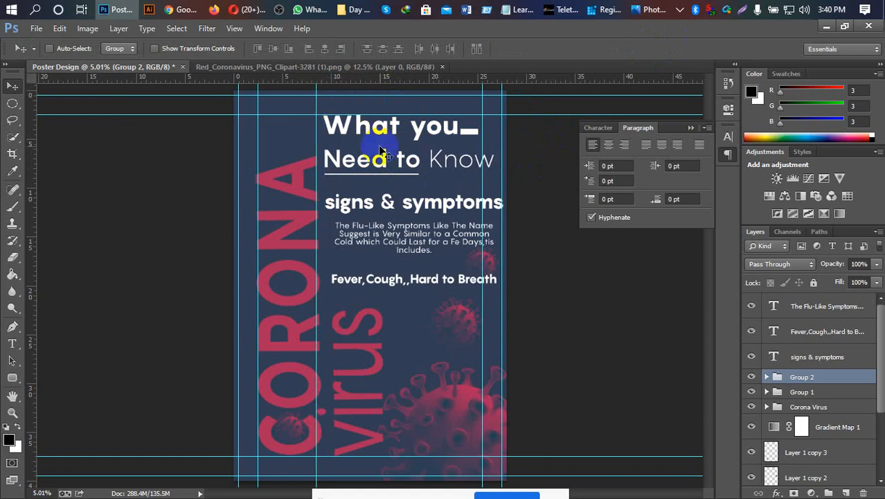
pyautogui.click(796, 392)
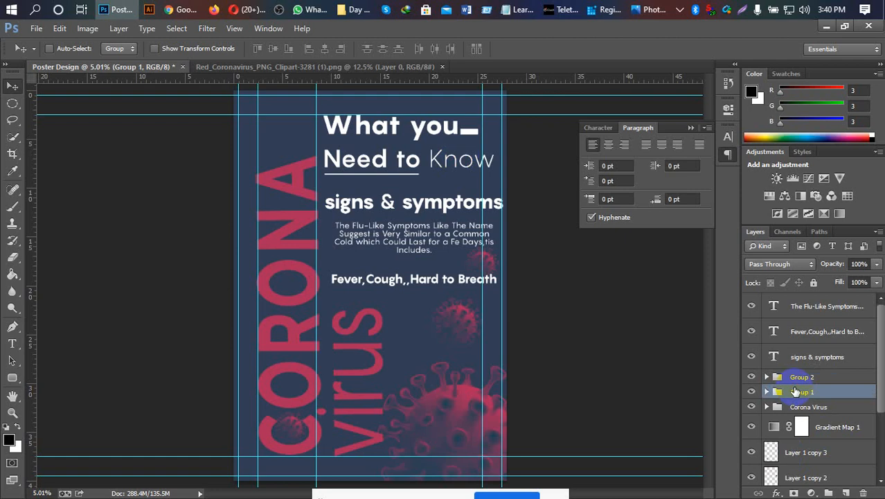
pyautogui.hotkey('shift', 'Left')
pyautogui.hotkey('shift', 'Left')
pyautogui.hotkey('shift', 'Left')
pyautogui.hotkey('shift', 'Left')
pyautogui.hotkey('shift', 'Left')
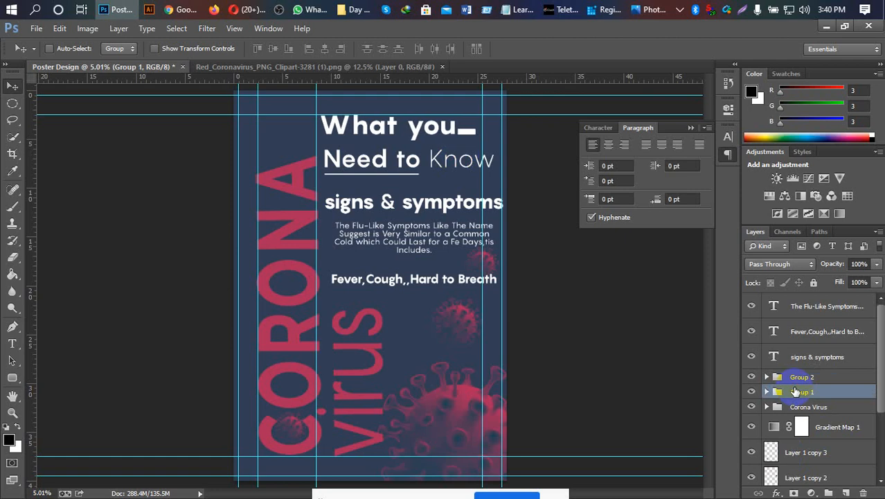
pyautogui.hotkey('shift', 'Left')
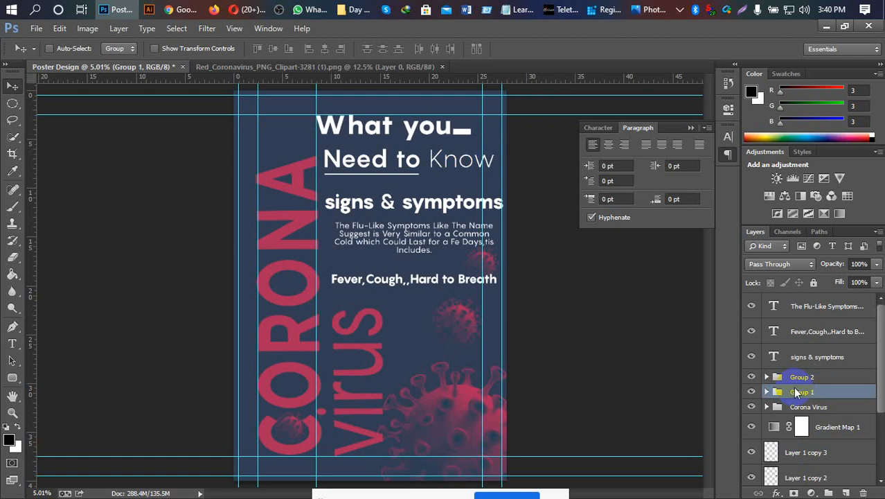
# Step: Nudge the "Need to Know" group left to the moved guide and slightly up toward "What you"
pyautogui.click(819, 381)
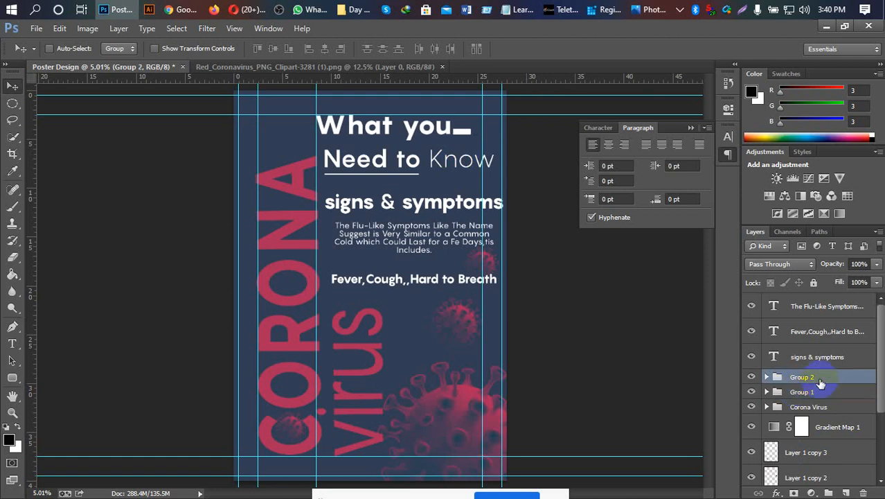
pyautogui.hotkey('shift', 'Left')
pyautogui.hotkey('shift', 'Left')
pyautogui.hotkey('shift', 'Left')
pyautogui.hotkey('shift', 'Left')
pyautogui.hotkey('shift', 'Left')
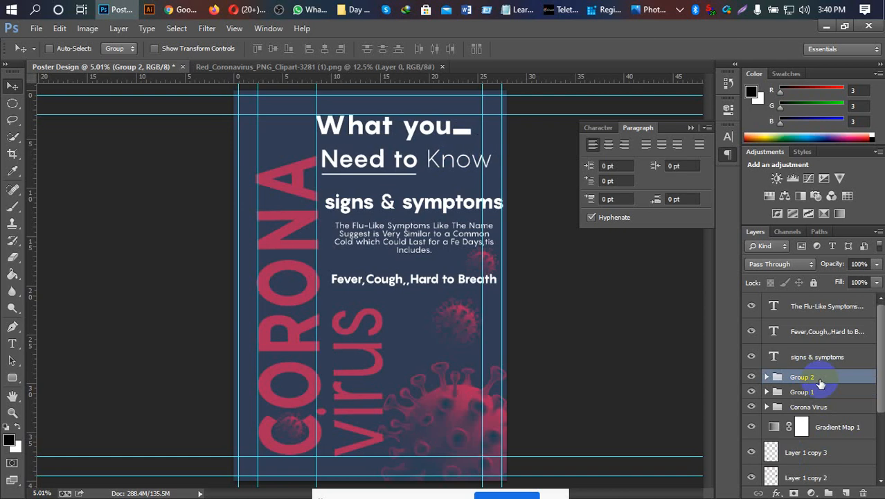
pyautogui.hotkey('shift', 'Left')
pyautogui.hotkey('shift', 'Left')
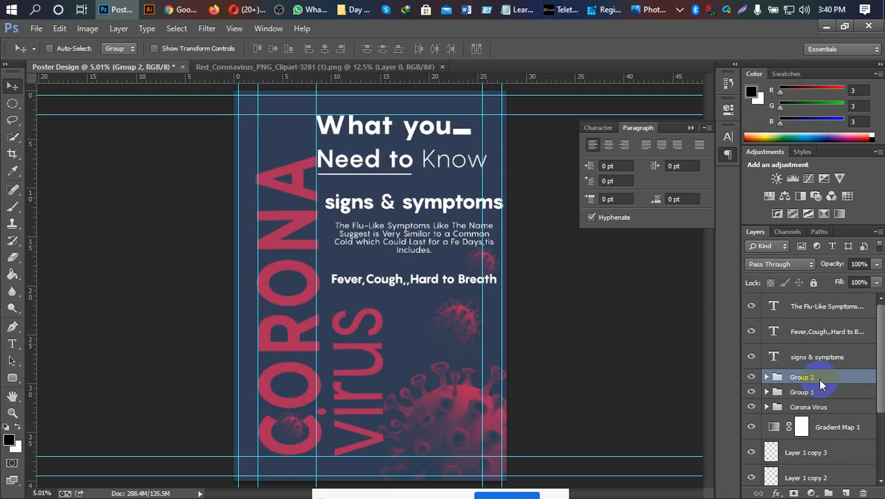
pyautogui.press('Up')
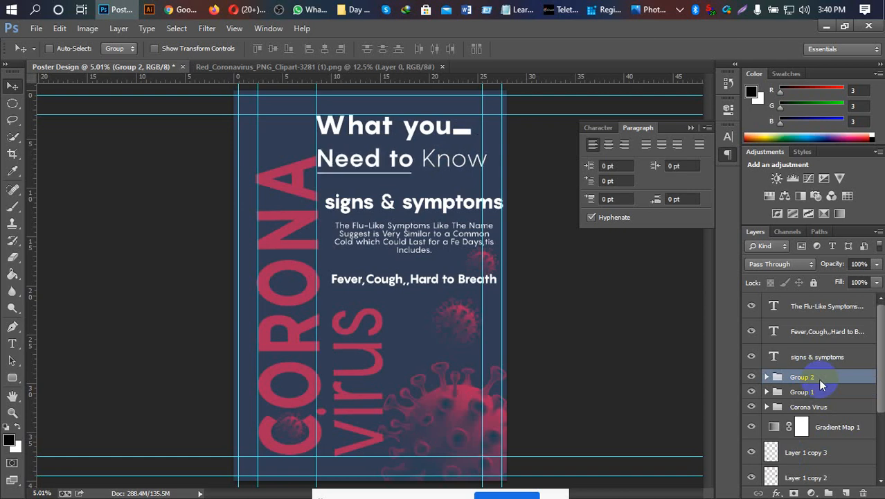
pyautogui.hotkey('shift', 'Left')
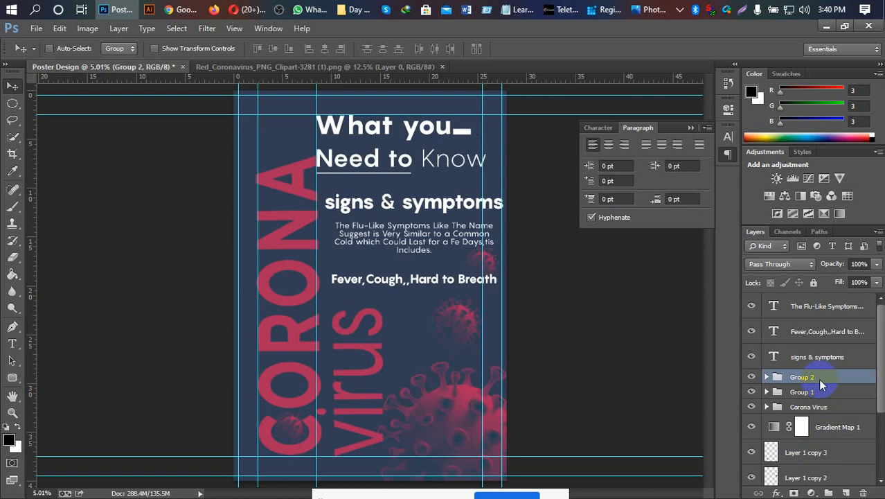
pyautogui.press('Up')
pyautogui.press('Up')
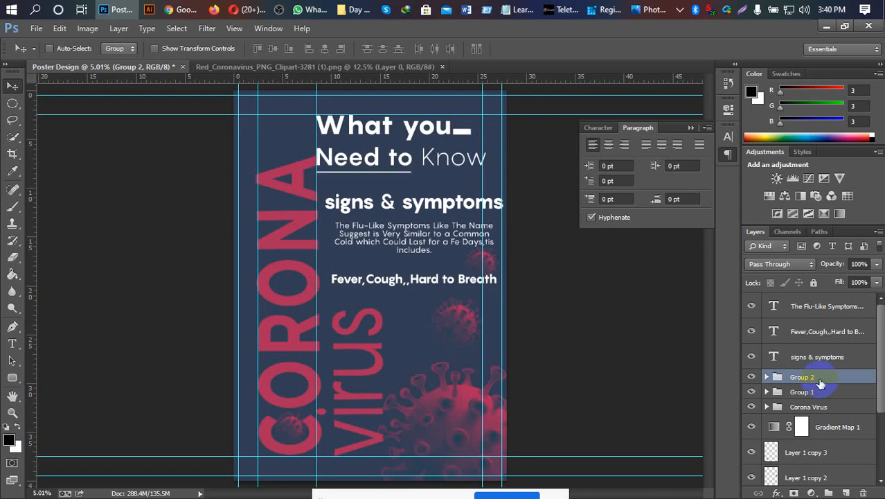
pyautogui.press('Down')
# Step: Nudge the "signs & symptoms" text left to the vertical guide at the heading's left edge and up closer to "Need to Know"
pyautogui.click(831, 363)
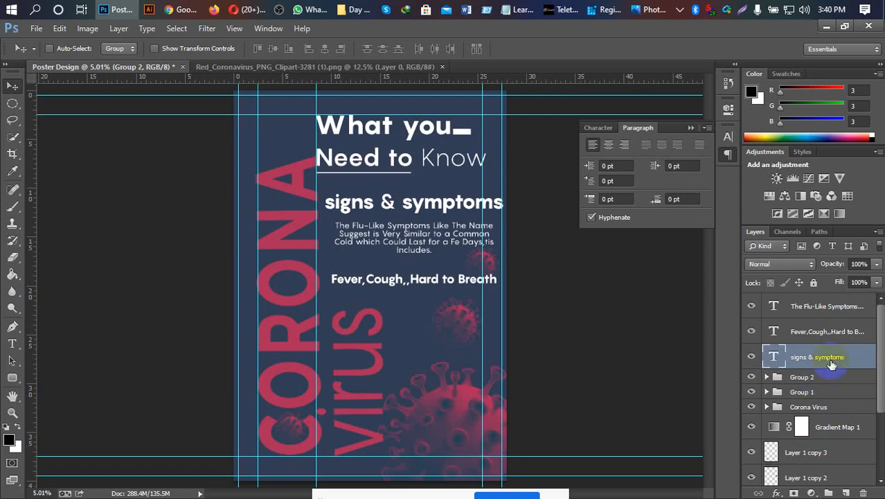
pyautogui.hotkey('shift', 'Left')
pyautogui.hotkey('shift', 'Left')
pyautogui.hotkey('shift', 'Left')
pyautogui.hotkey('shift', 'Left')
pyautogui.hotkey('shift', 'Left')
pyautogui.hotkey('shift', 'Left')
pyautogui.hotkey('shift', 'Left')
pyautogui.hotkey('shift', 'Left')
pyautogui.hotkey('shift', 'Left')
pyautogui.hotkey('shift', 'Left')
pyautogui.hotkey('shift', 'Left')
pyautogui.hotkey('shift', 'Left')
pyautogui.hotkey('shift', 'Left')
pyautogui.hotkey('shift', 'Left')
pyautogui.hotkey('shift', 'Left')
pyautogui.hotkey('shift', 'Left')
pyautogui.hotkey('shift', 'Left')
pyautogui.hotkey('shift', 'Left')
pyautogui.hotkey('shift', 'Left')
pyautogui.hotkey('shift', 'Left')
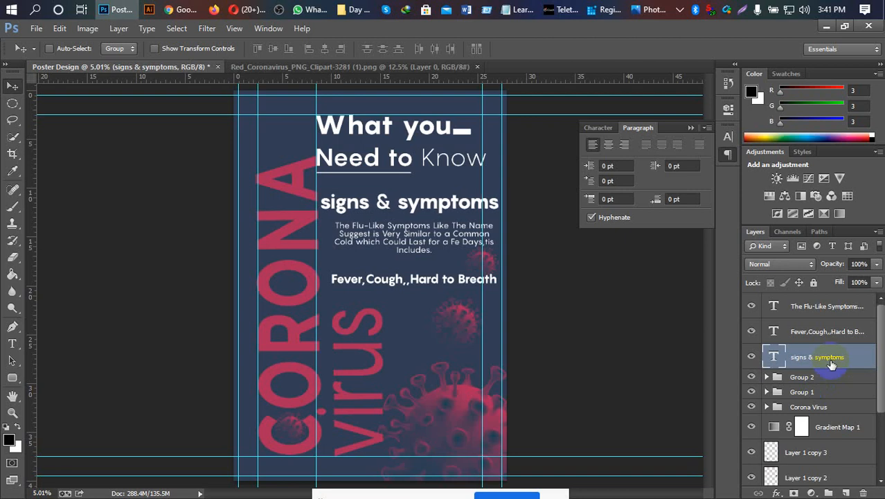
pyautogui.hotkey('shift', 'Up')
pyautogui.hotkey('shift', 'Up')
pyautogui.hotkey('shift', 'Up')
pyautogui.hotkey('shift', 'Up')
pyautogui.hotkey('shift', 'Up')
pyautogui.hotkey('shift', 'Up')
pyautogui.hotkey('shift', 'Up')
pyautogui.hotkey('shift', 'Up')
pyautogui.hotkey('shift', 'Up')
pyautogui.hotkey('shift', 'Up')
pyautogui.hotkey('shift', 'Up')
pyautogui.hotkey('shift', 'Up')
pyautogui.hotkey('shift', 'Up')
pyautogui.hotkey('shift', 'Up')
pyautogui.hotkey('shift', 'Up')
pyautogui.hotkey('shift', 'Up')
pyautogui.hotkey('shift', 'Up')
pyautogui.hotkey('shift', 'Up')
pyautogui.hotkey('shift', 'Up')
pyautogui.hotkey('shift', 'Up')
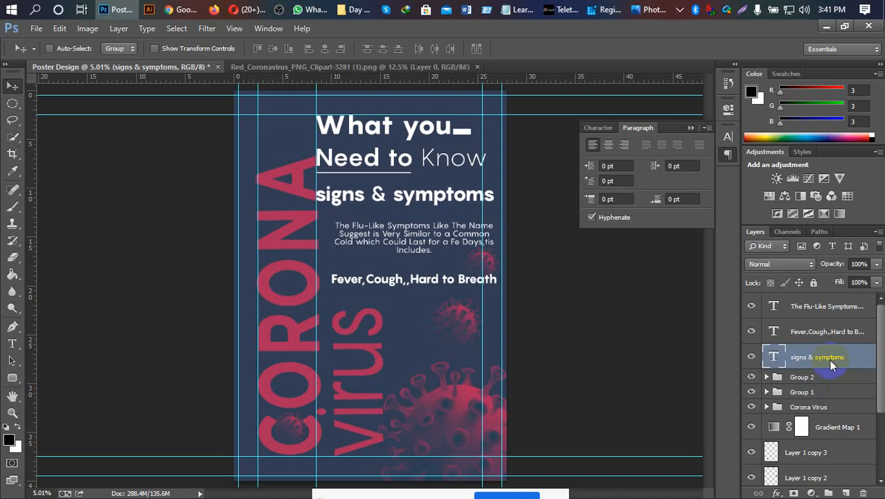
# Step: Reduce the font size of the "signs & symptoms" text to 126.84 pt
pyautogui.click(607, 131)
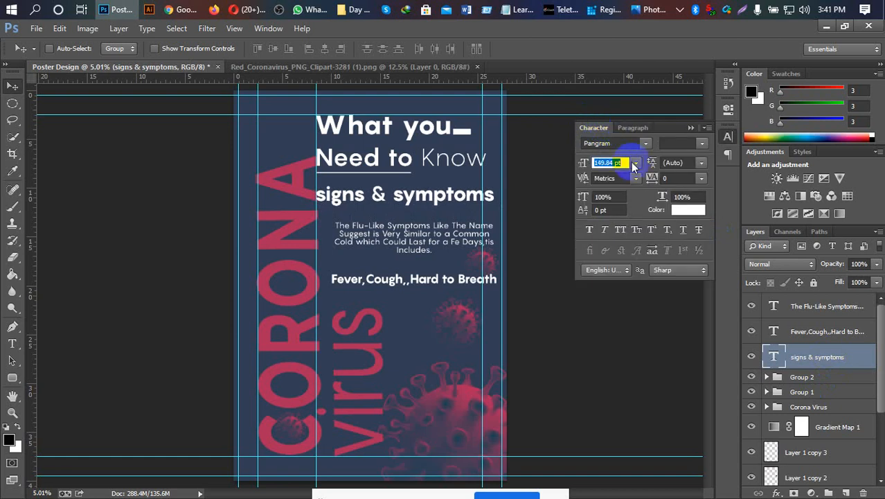
pyautogui.press('Down')
pyautogui.press('Down')
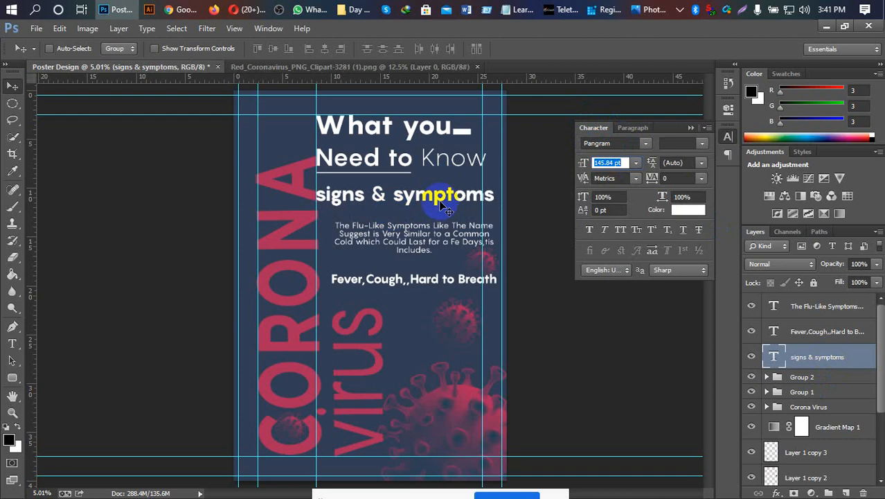
pyautogui.click(9, 344)
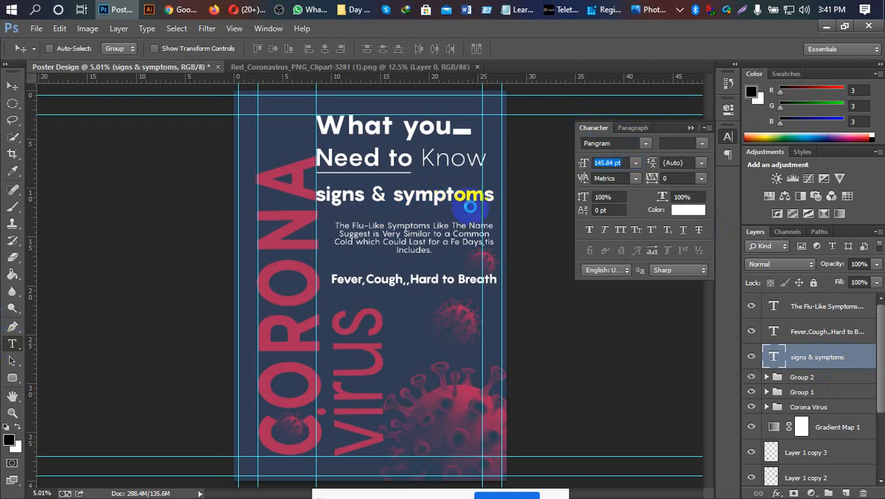
pyautogui.moveTo(480, 196); pyautogui.dragTo(491, 194)
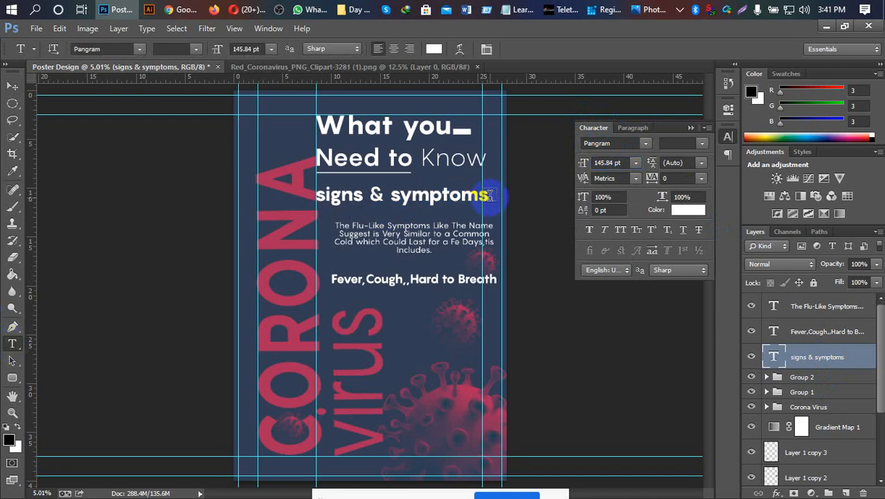
pyautogui.click(633, 164)
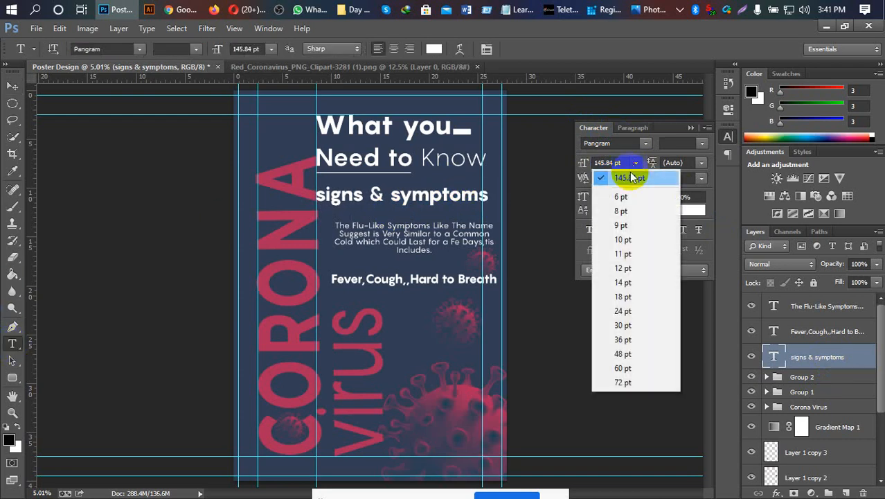
pyautogui.click(612, 163)
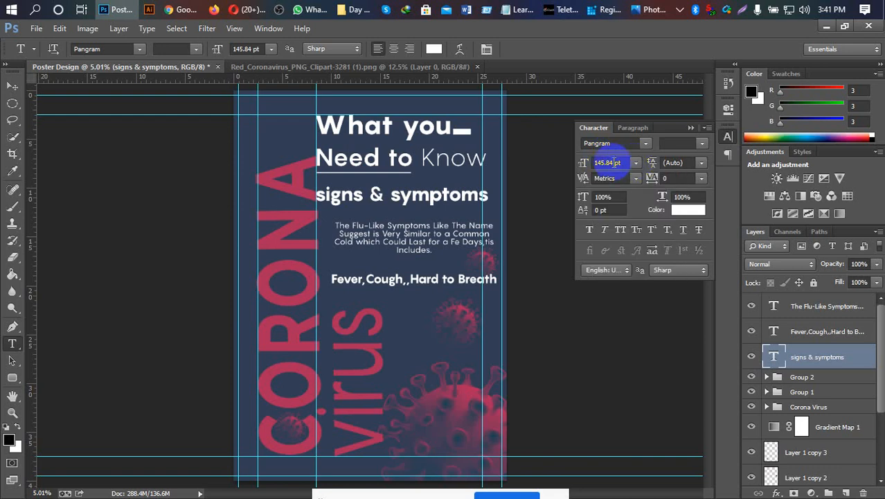
pyautogui.click(625, 163)
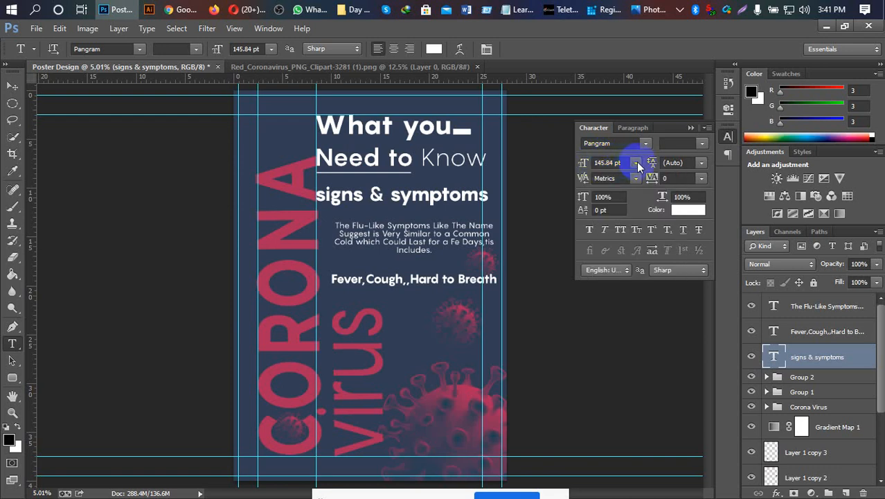
pyautogui.moveTo(625, 163); pyautogui.dragTo(597, 163)
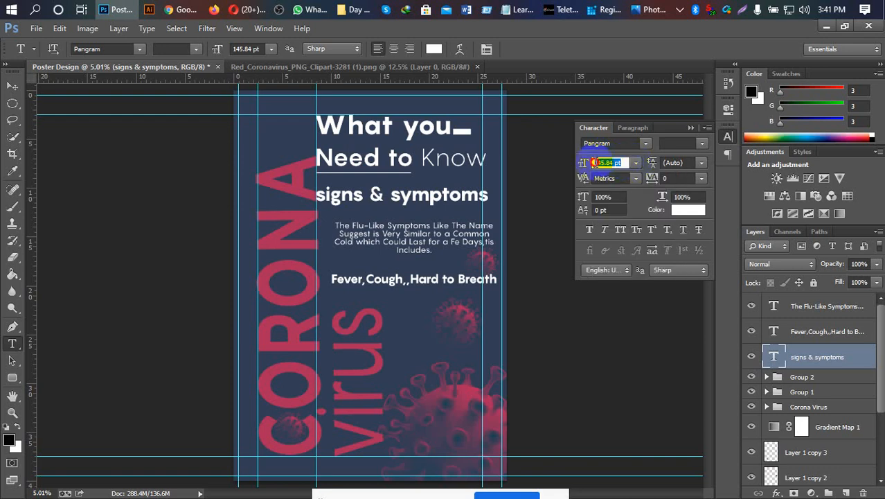
pyautogui.press('Down')
pyautogui.press('Down')
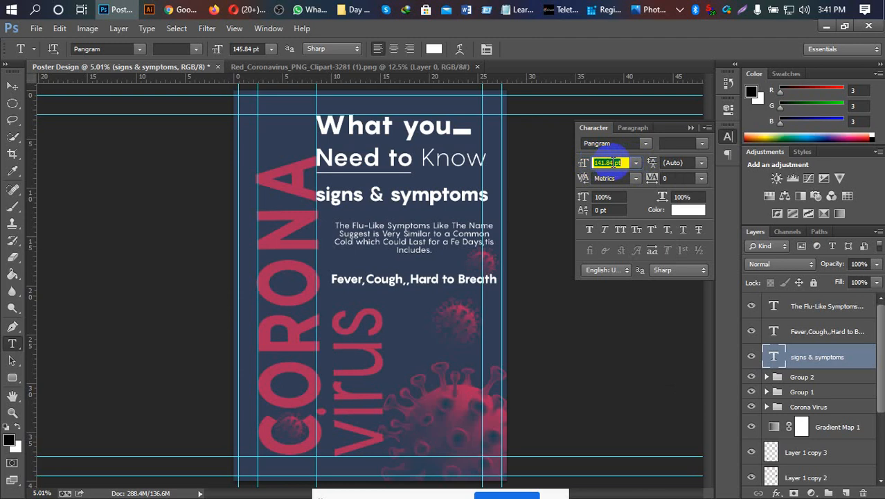
pyautogui.press('Down')
pyautogui.press('Down')
pyautogui.press('Down')
pyautogui.press('Down')
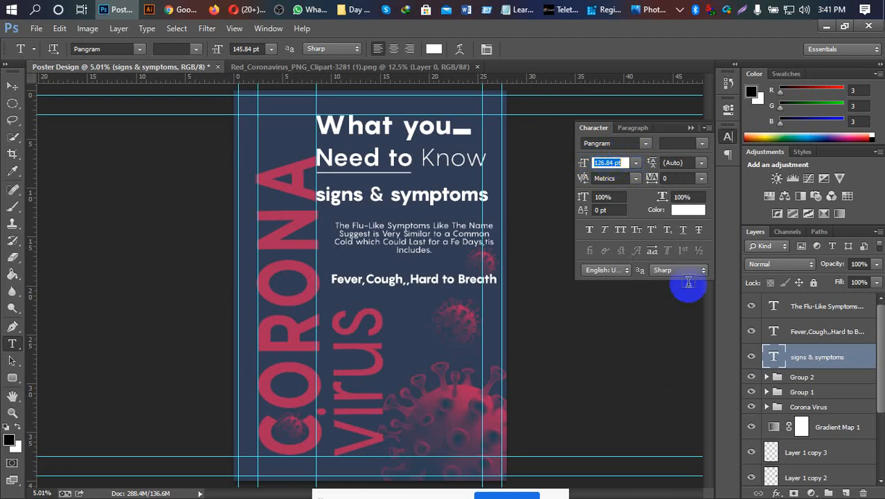
pyautogui.click(9, 84)
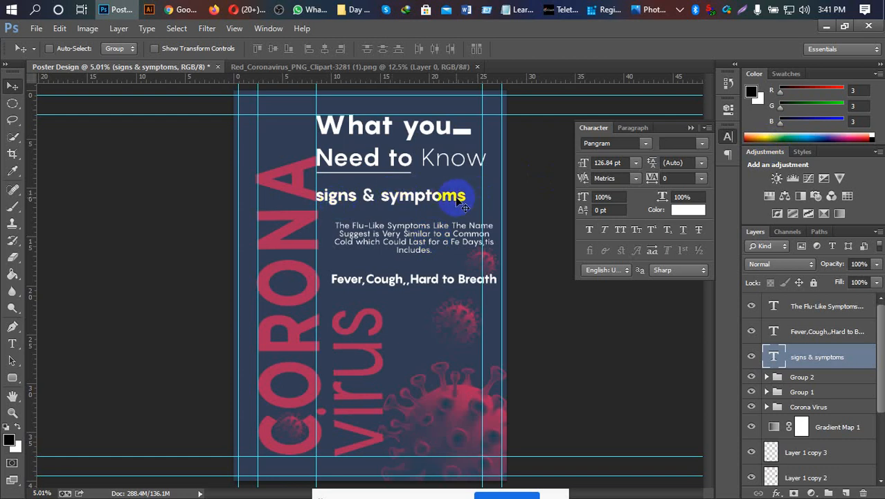
# Step: Set the tracking of the whole "signs & symptoms" text to 60
pyautogui.click(13, 343)
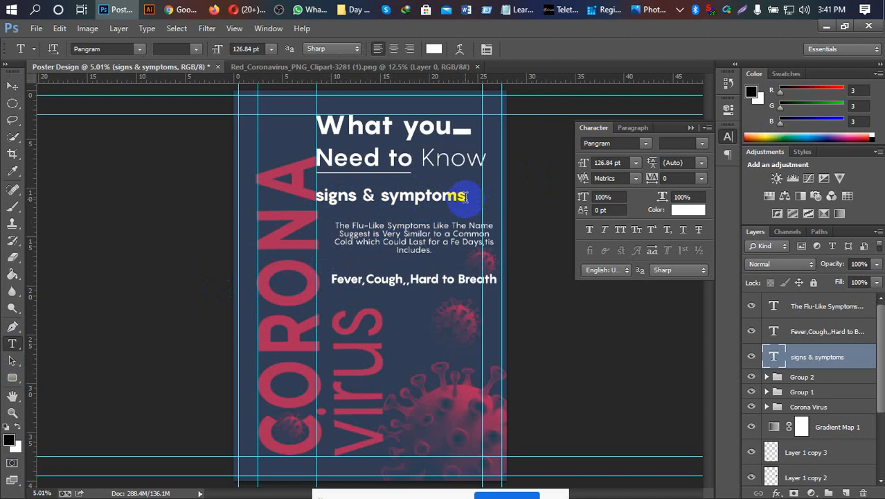
pyautogui.moveTo(466, 196); pyautogui.dragTo(315, 196)
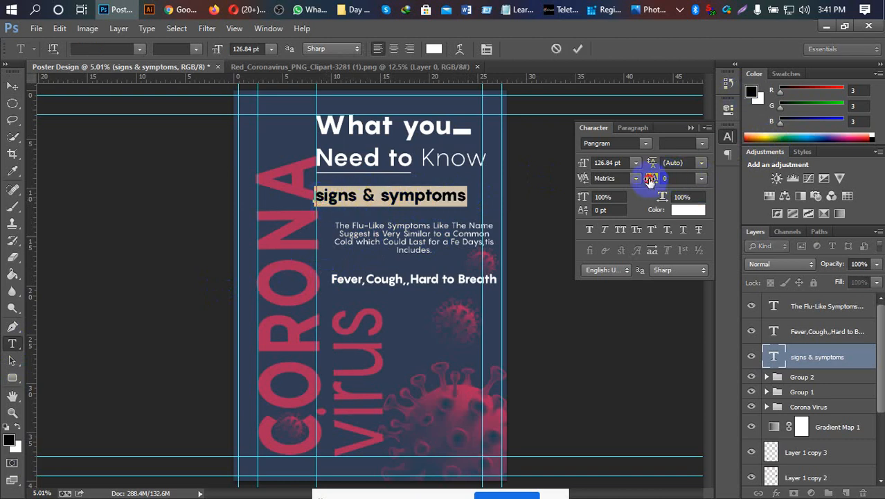
pyautogui.moveTo(649, 178)
pyautogui.mouseDown()
pyautogui.moveTo(661, 178)
pyautogui.moveTo(650, 178)
pyautogui.mouseUp()
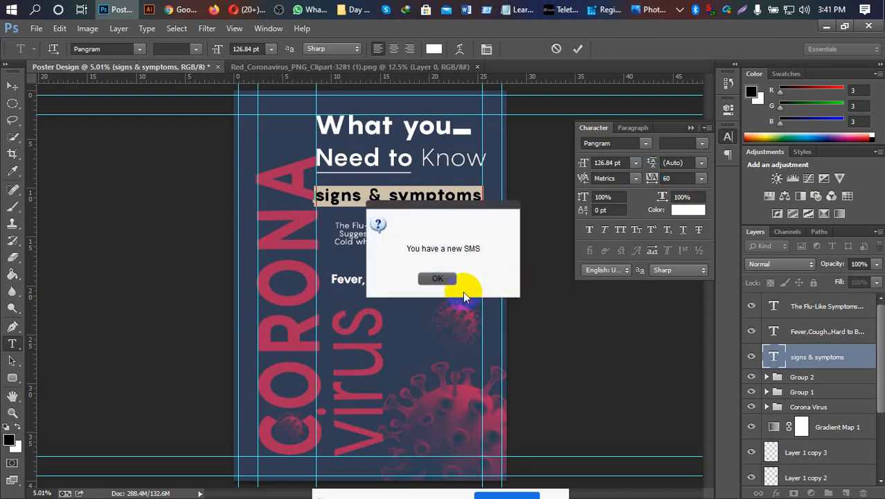
pyautogui.click(577, 49)
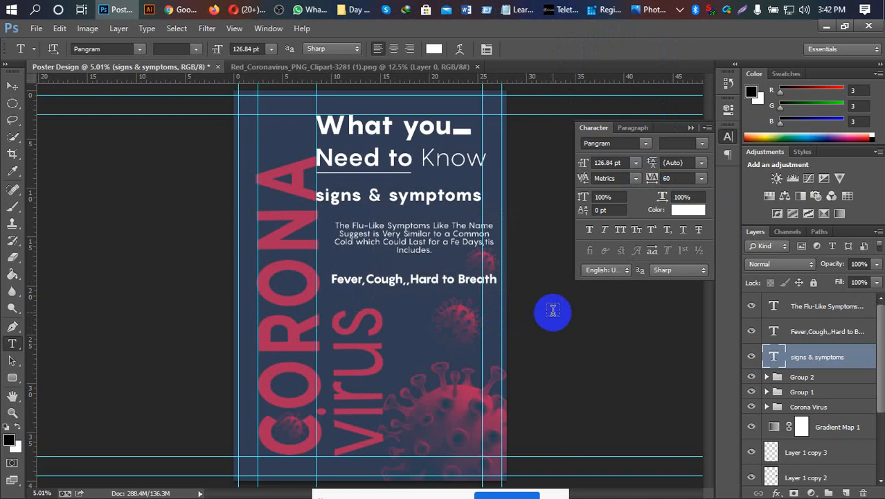
# Step: Nudge the "The Flu-Like Symptoms" paragraph left until it sits just inside the heading's vertical guide, and up closer beneath "signs & symptoms"
pyautogui.click(801, 306)
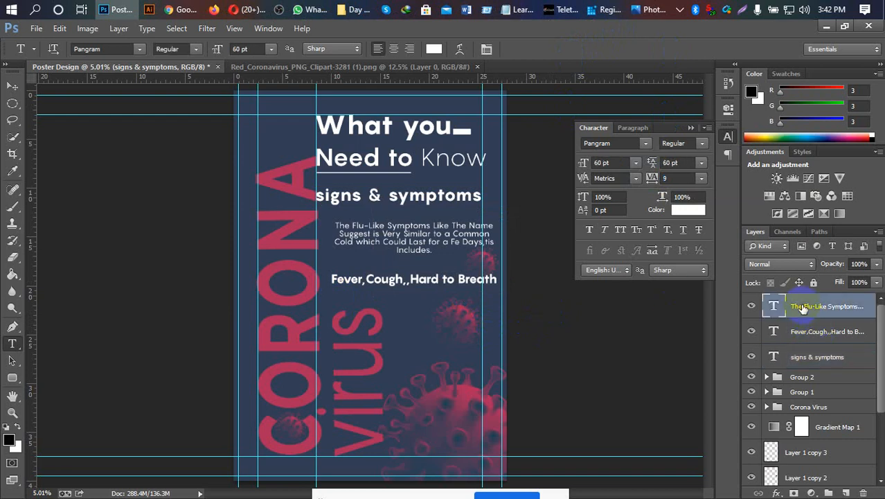
pyautogui.press('v')
pyautogui.hotkey('shift', 'Left')
pyautogui.hotkey('shift', 'Left')
pyautogui.hotkey('shift', 'Left')
pyautogui.hotkey('shift', 'Left')
pyautogui.hotkey('shift', 'Left')
pyautogui.hotkey('shift', 'Left')
pyautogui.hotkey('shift', 'Left')
pyautogui.hotkey('shift', 'Left')
pyautogui.hotkey('shift', 'Left')
pyautogui.hotkey('shift', 'Left')
pyautogui.hotkey('shift', 'Left')
pyautogui.hotkey('shift', 'Left')
pyautogui.hotkey('shift', 'Left')
pyautogui.hotkey('shift', 'Left')
pyautogui.hotkey('shift', 'Left')
pyautogui.hotkey('shift', 'Left')
pyautogui.hotkey('shift', 'Left')
pyautogui.hotkey('shift', 'Left')
pyautogui.hotkey('shift', 'Left')
pyautogui.hotkey('shift', 'Left')
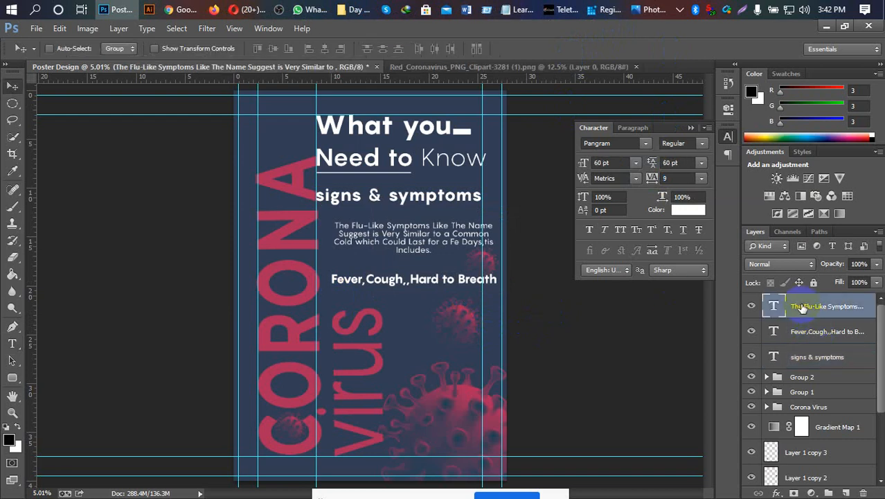
pyautogui.hotkey('shift', 'Left')
pyautogui.hotkey('shift', 'Left')
pyautogui.hotkey('shift', 'Left')
pyautogui.hotkey('shift', 'Left')
pyautogui.hotkey('shift', 'Left')
pyautogui.hotkey('shift', 'Left')
pyautogui.hotkey('shift', 'Left')
pyautogui.hotkey('shift', 'Left')
pyautogui.hotkey('shift', 'Left')
pyautogui.hotkey('shift', 'Left')
pyautogui.hotkey('shift', 'Left')
pyautogui.hotkey('shift', 'Left')
pyautogui.hotkey('shift', 'Left')
pyautogui.hotkey('shift', 'Left')
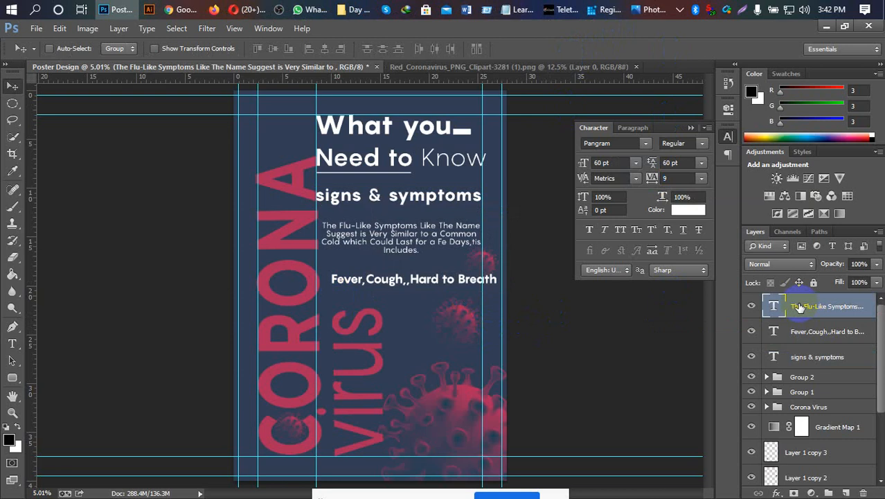
pyautogui.hotkey('shift', 'Up')
pyautogui.hotkey('shift', 'Up')
pyautogui.hotkey('shift', 'Up')
pyautogui.hotkey('shift', 'Up')
pyautogui.hotkey('shift', 'Up')
pyautogui.hotkey('shift', 'Up')
pyautogui.hotkey('shift', 'Up')
pyautogui.hotkey('shift', 'Up')
pyautogui.hotkey('shift', 'Up')
pyautogui.hotkey('shift', 'Up')
pyautogui.hotkey('shift', 'Up')
pyautogui.hotkey('shift', 'Up')
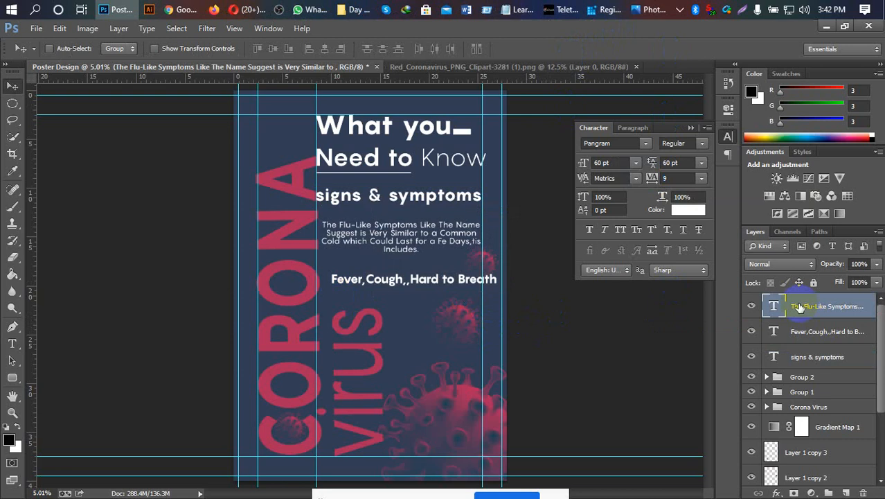
pyautogui.hotkey('shift', 'Left')
pyautogui.hotkey('shift', 'Left')
pyautogui.hotkey('shift', 'Left')
pyautogui.hotkey('shift', 'Left')
pyautogui.hotkey('shift', 'Left')
pyautogui.hotkey('shift', 'Left')
pyautogui.hotkey('shift', 'Left')
pyautogui.hotkey('shift', 'Left')
pyautogui.hotkey('shift', 'Left')
pyautogui.hotkey('shift', 'Left')
pyautogui.hotkey('shift', 'Left')
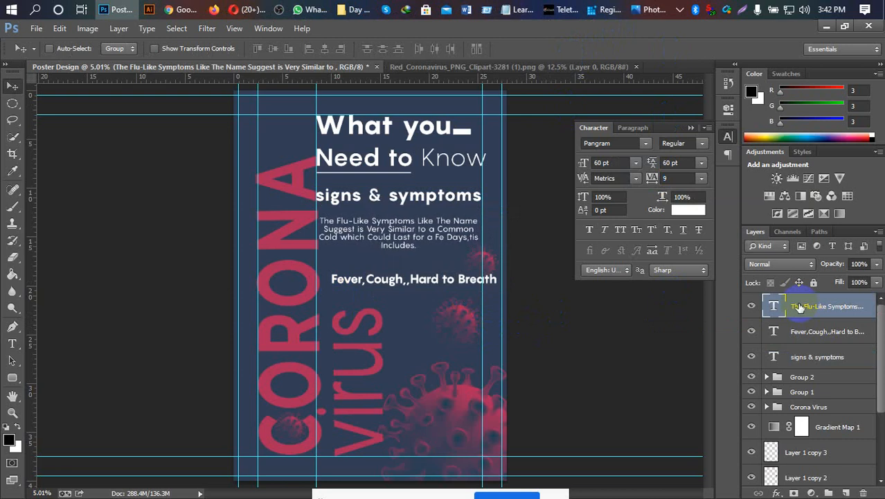
pyautogui.hotkey('shift', 'Right')
pyautogui.hotkey('shift', 'Right')
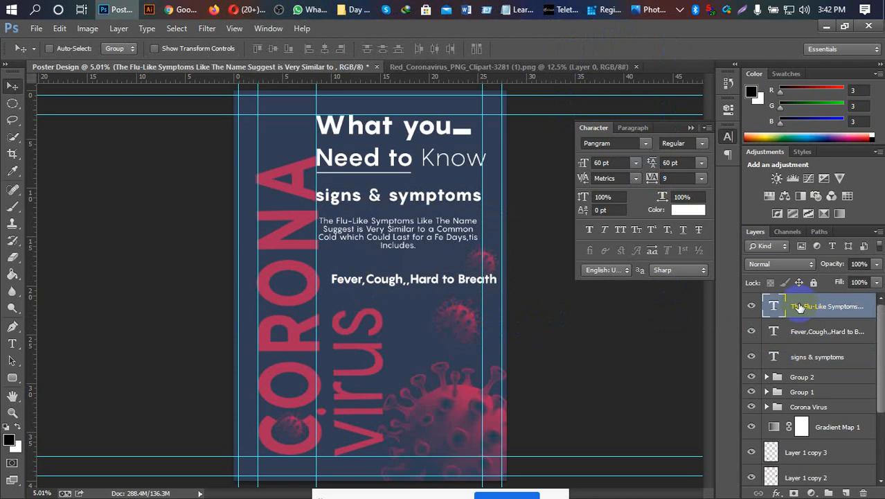
pyautogui.hotkey('shift', 'Right')
pyautogui.hotkey('shift', 'Right')
pyautogui.hotkey('shift', 'Up')
pyautogui.hotkey('shift', 'Up')
pyautogui.hotkey('shift', 'Up')
pyautogui.hotkey('shift', 'Up')
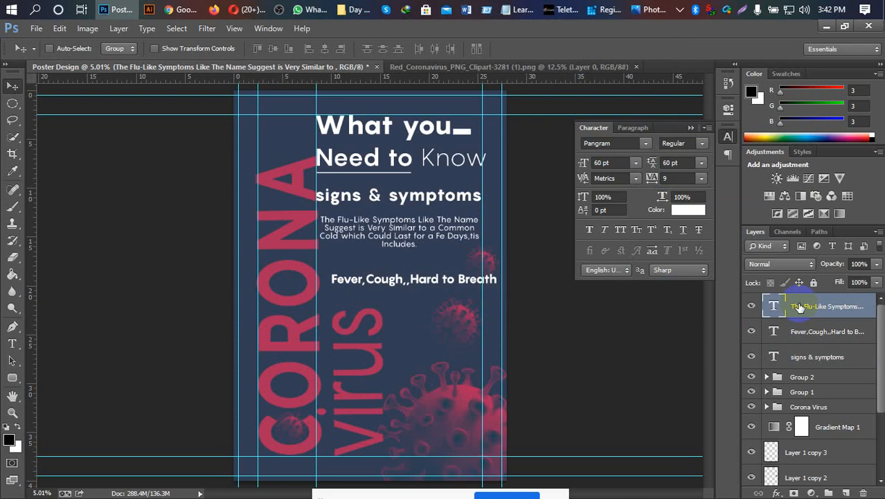
# Step: Nudge the "Fever,Cough,,Hard to Breath" line left to the vertical guide at the heading's left edge and up close beneath the paragraph
pyautogui.click(799, 333)
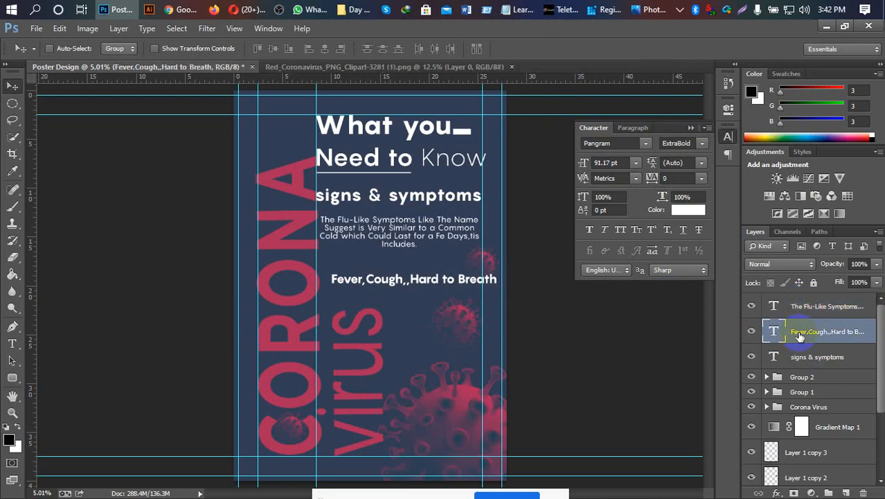
pyautogui.hotkey('shift', 'Left')
pyautogui.hotkey('shift', 'Left')
pyautogui.hotkey('shift', 'Left')
pyautogui.hotkey('shift', 'Left')
pyautogui.hotkey('shift', 'Left')
pyautogui.hotkey('shift', 'Left')
pyautogui.hotkey('shift', 'Left')
pyautogui.hotkey('shift', 'Left')
pyautogui.hotkey('shift', 'Left')
pyautogui.hotkey('shift', 'Left')
pyautogui.hotkey('shift', 'Left')
pyautogui.hotkey('shift', 'Left')
pyautogui.hotkey('shift', 'Left')
pyautogui.hotkey('shift', 'Left')
pyautogui.hotkey('shift', 'Left')
pyautogui.hotkey('shift', 'Left')
pyautogui.hotkey('shift', 'Left')
pyautogui.hotkey('shift', 'Left')
pyautogui.hotkey('shift', 'Left')
pyautogui.hotkey('shift', 'Left')
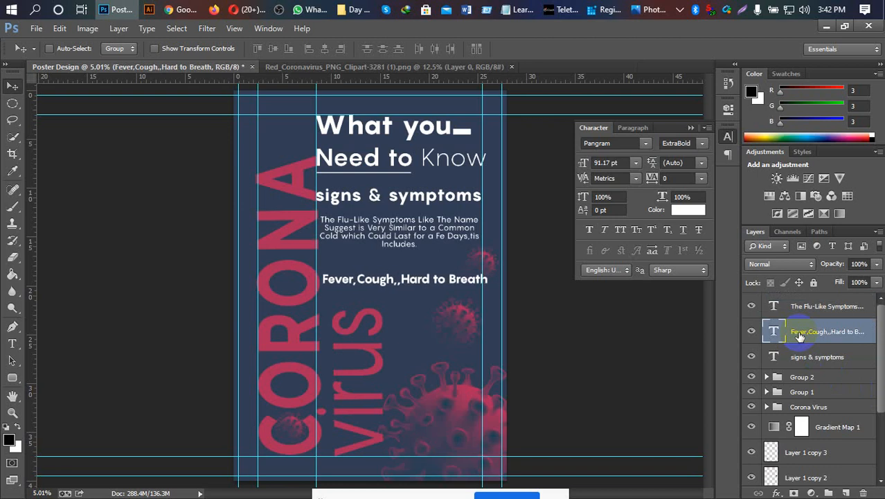
pyautogui.hotkey('shift', 'Left')
pyautogui.hotkey('shift', 'Left')
pyautogui.hotkey('shift', 'Up')
pyautogui.hotkey('shift', 'Up')
pyautogui.hotkey('shift', 'Up')
pyautogui.hotkey('shift', 'Up')
pyautogui.hotkey('shift', 'Up')
pyautogui.hotkey('shift', 'Up')
pyautogui.hotkey('shift', 'Up')
pyautogui.hotkey('shift', 'Up')
pyautogui.hotkey('shift', 'Up')
pyautogui.hotkey('shift', 'Up')
pyautogui.hotkey('shift', 'Up')
pyautogui.hotkey('shift', 'Up')
pyautogui.hotkey('shift', 'Up')
pyautogui.hotkey('shift', 'Up')
pyautogui.hotkey('shift', 'Up')
pyautogui.hotkey('shift', 'Up')
pyautogui.hotkey('shift', 'Up')
pyautogui.hotkey('shift', 'Up')
pyautogui.hotkey('shift', 'Up')
pyautogui.hotkey('shift', 'Up')
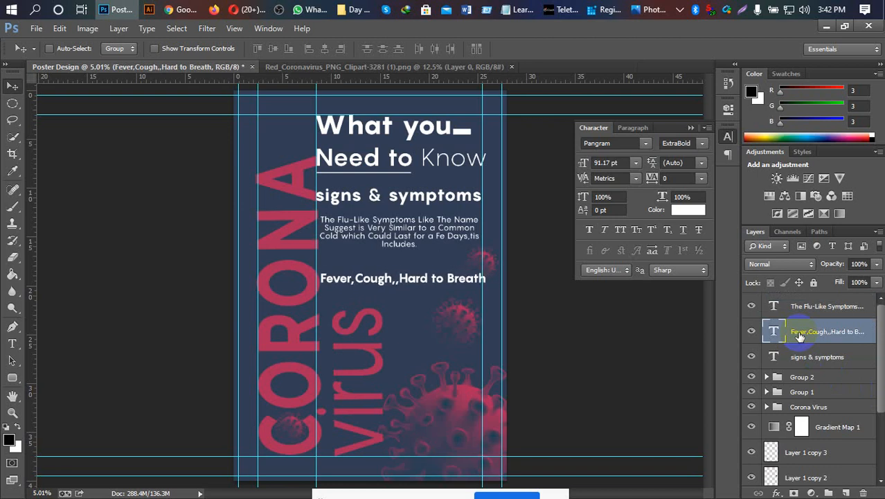
pyautogui.hotkey('shift', 'Up')
pyautogui.hotkey('shift', 'Up')
pyautogui.hotkey('shift', 'Up')
pyautogui.hotkey('shift', 'Up')
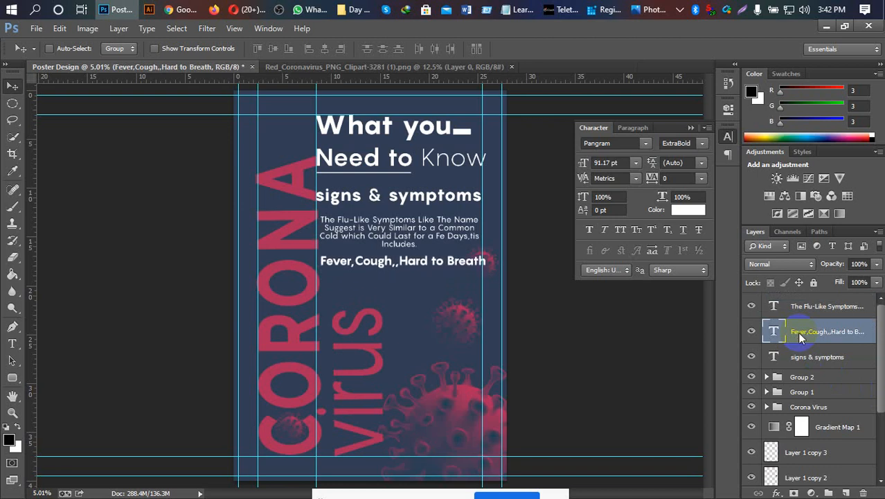
pyautogui.hotkey('shift', 'Left')
pyautogui.hotkey('shift', 'Left')
pyautogui.hotkey('shift', 'Left')
pyautogui.hotkey('shift', 'Left')
pyautogui.hotkey('shift', 'Left')
pyautogui.hotkey('shift', 'Left')
pyautogui.hotkey('shift', 'Left')
pyautogui.hotkey('shift', 'Left')
pyautogui.hotkey('shift', 'Left')
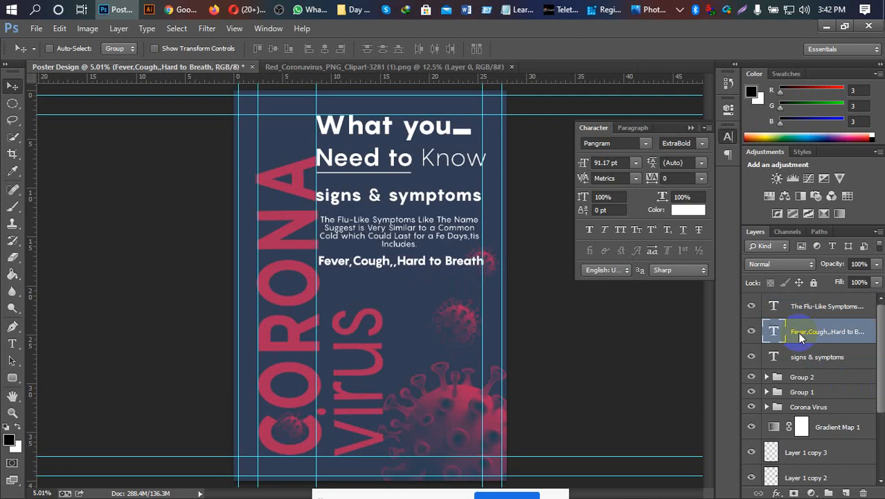
pyautogui.hotkey('shift', 'Left')
pyautogui.hotkey('shift', 'Left')
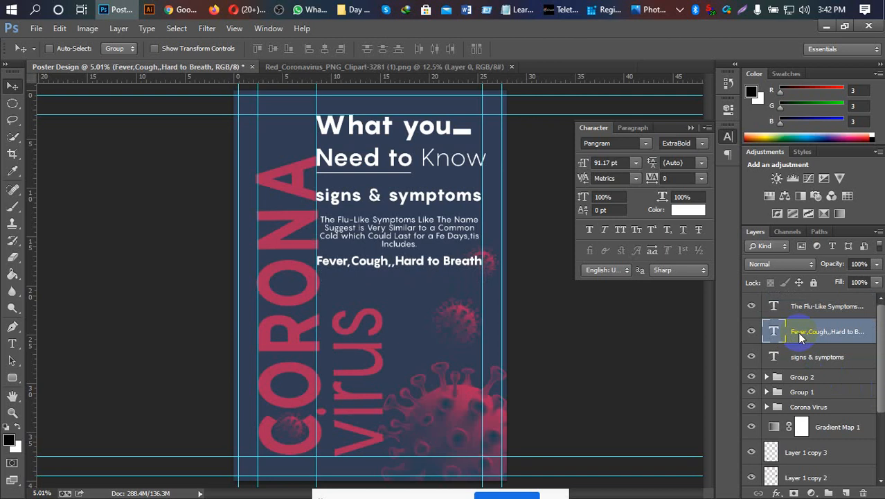
# Step: Review the poster layout with the guides hidden and show the guides again
pyautogui.hotkey('ctrl', ';')
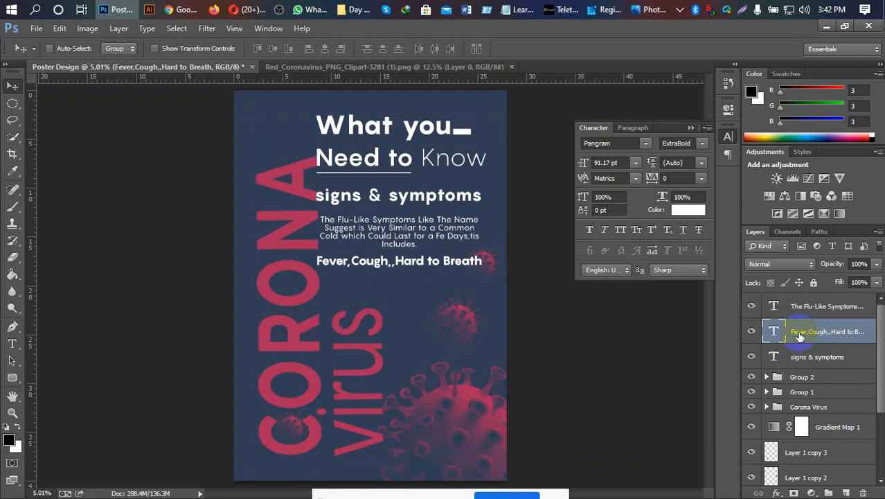
pyautogui.hotkey('ctrl', '-')
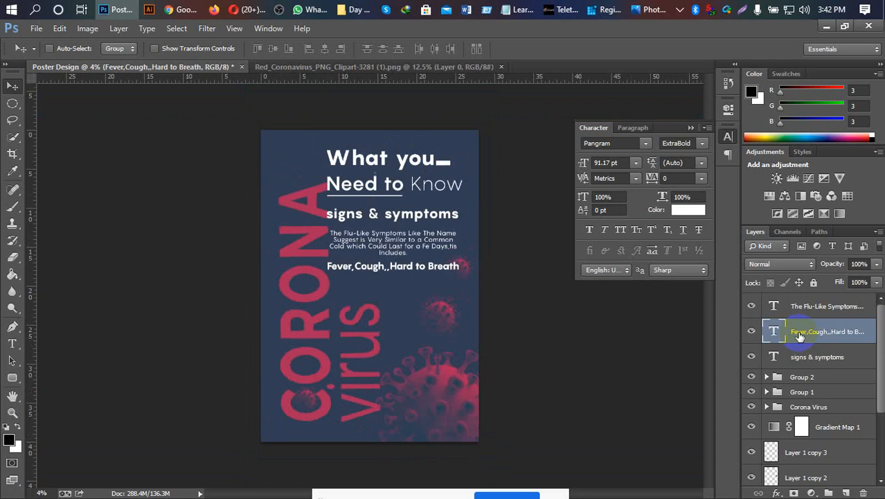
pyautogui.hotkey('ctrl', ';')
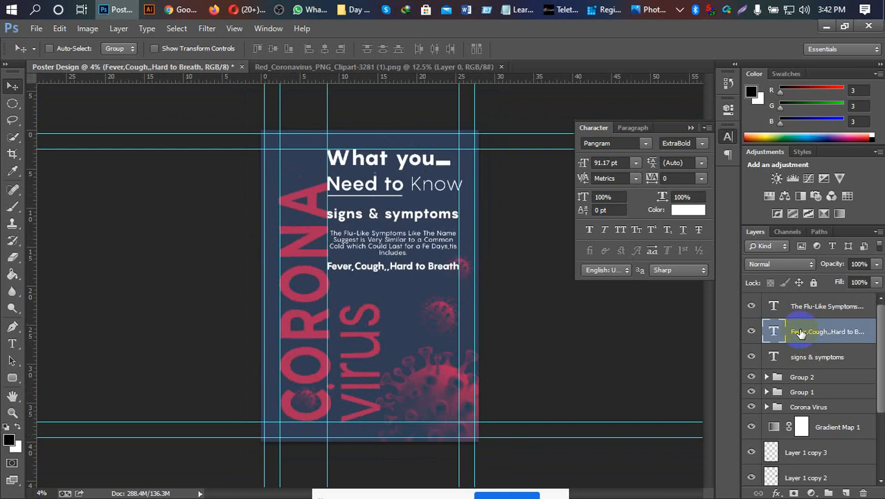
pyautogui.hotkey('ctrl', '=')
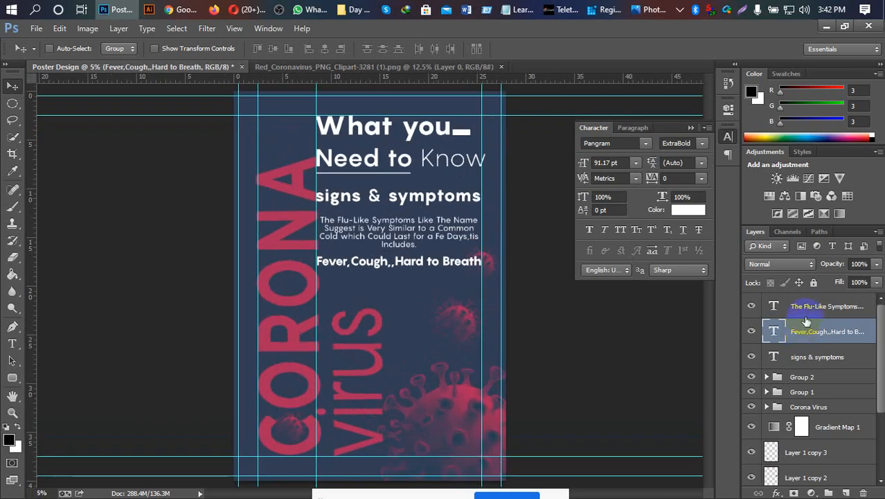
pyautogui.click(628, 346)
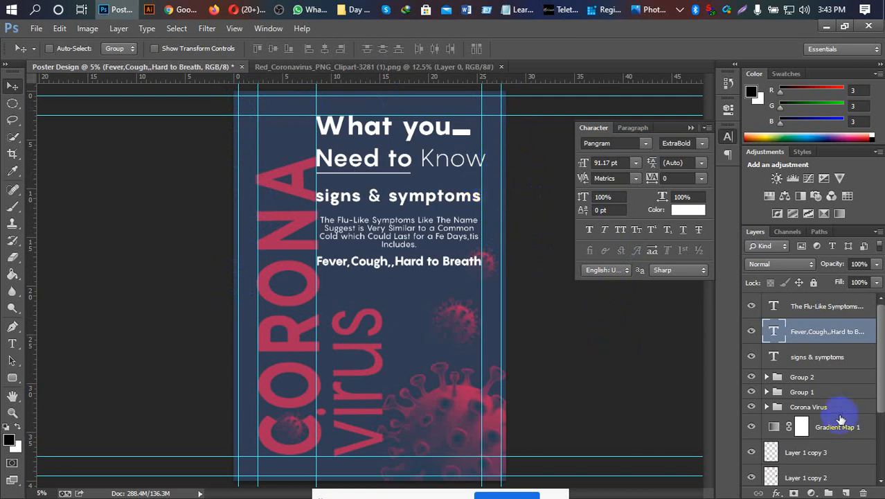
# Step: Nudge Group 1, Group 2 and the three text layers above them together to the right, clear of the vertical "CORONA" lettering
pyautogui.click(810, 393)
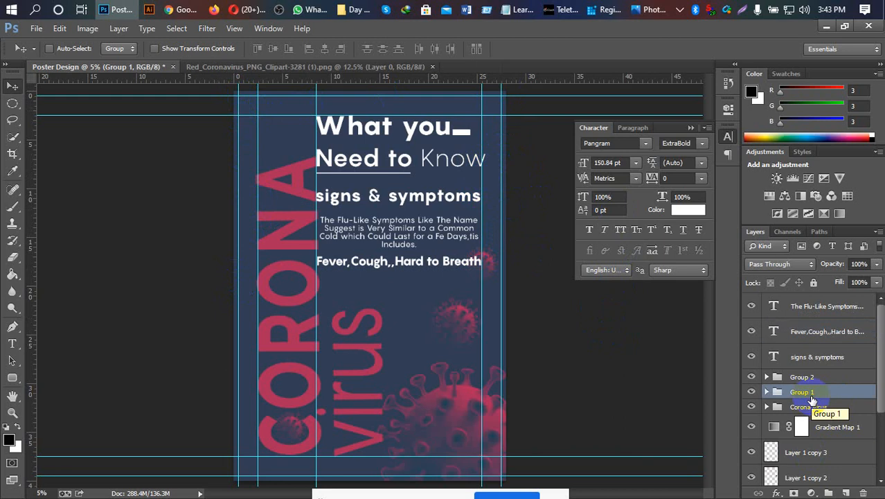
pyautogui.keyDown('shift'); pyautogui.click(816, 307); pyautogui.keyUp('shift')
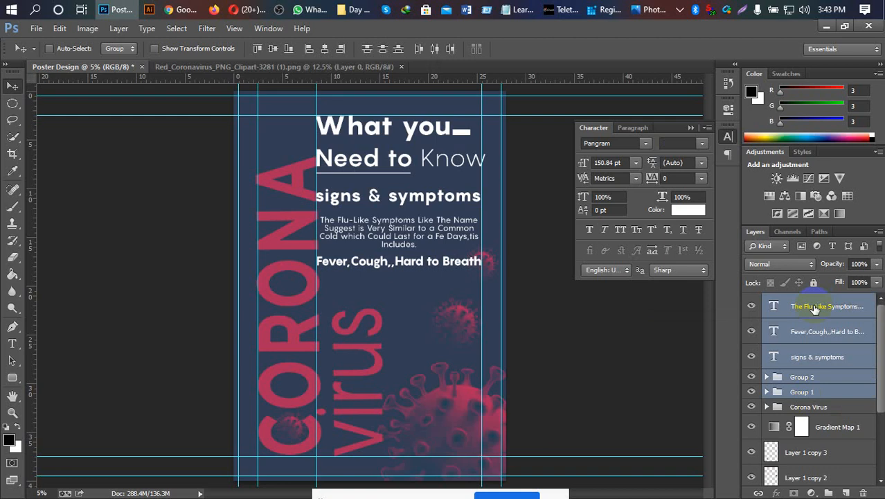
pyautogui.hotkey('shift', 'Right')
pyautogui.hotkey('shift', 'Right')
pyautogui.hotkey('shift', 'Right')
pyautogui.hotkey('shift', 'Right')
pyautogui.hotkey('shift', 'Right')
pyautogui.hotkey('shift', 'Right')
pyautogui.hotkey('shift', 'Right')
pyautogui.hotkey('shift', 'Right')
pyautogui.hotkey('shift', 'Right')
pyautogui.hotkey('shift', 'Right')
pyautogui.hotkey('shift', 'Right')
pyautogui.hotkey('shift', 'Right')
pyautogui.hotkey('shift', 'Right')
pyautogui.hotkey('shift', 'Right')
pyautogui.hotkey('shift', 'Right')
pyautogui.hotkey('shift', 'Right')
pyautogui.hotkey('shift', 'Right')
pyautogui.hotkey('shift', 'Right')
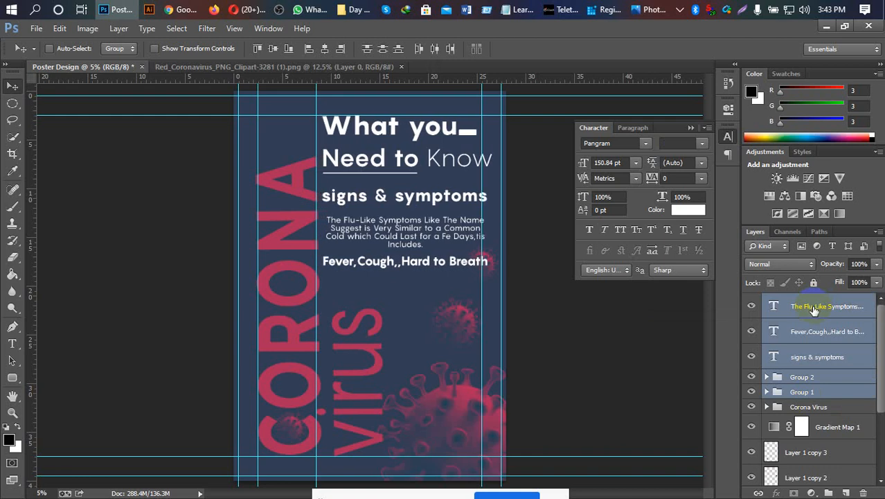
pyautogui.hotkey('shift', 'Right')
pyautogui.hotkey('shift', 'Right')
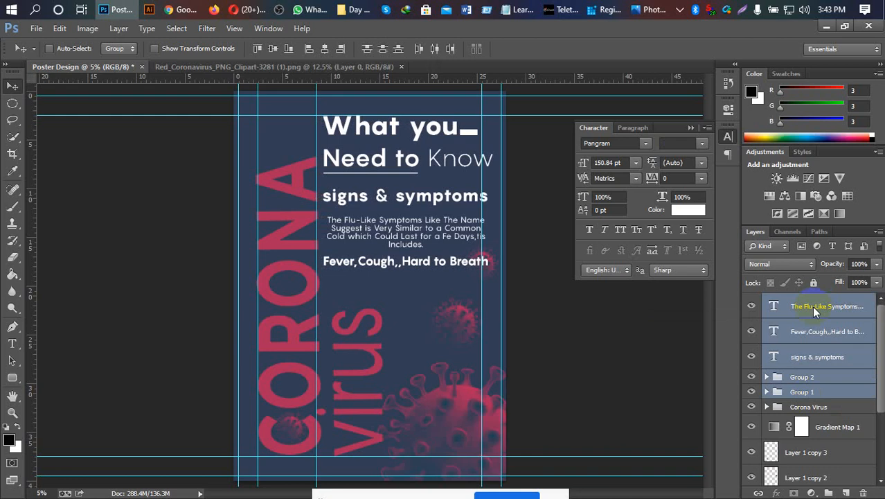
pyautogui.hotkey('shift', 'Right')
pyautogui.hotkey('shift', 'Right')
pyautogui.hotkey('shift', 'Right')
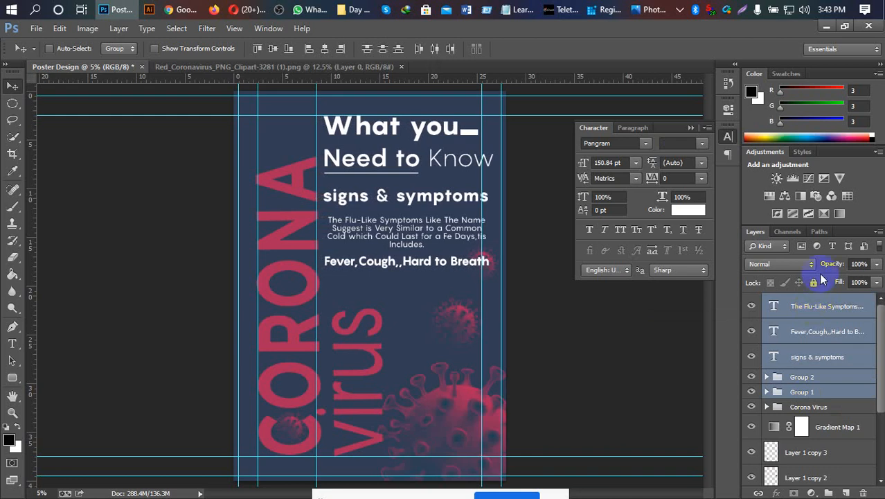
# Step: Move the vertical guide right to the text block's left edge and nudge the selected text layers left until they line up with it
pyautogui.moveTo(312, 94); pyautogui.dragTo(322, 101)
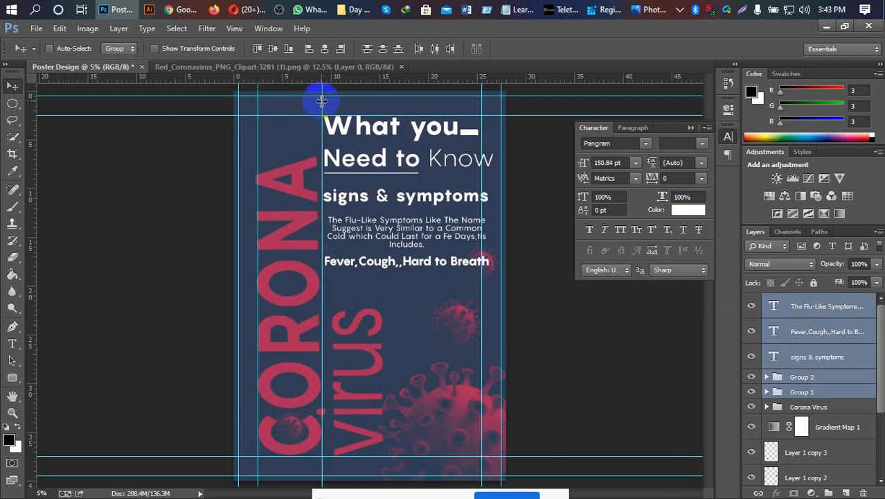
pyautogui.hotkey('shift', 'Left')
pyautogui.hotkey('shift', 'Left')
pyautogui.hotkey('shift', 'Left')
pyautogui.hotkey('shift', 'Left')
pyautogui.hotkey('shift', 'Left')
pyautogui.hotkey('shift', 'Left')
pyautogui.hotkey('shift', 'Left')
pyautogui.hotkey('shift', 'Left')
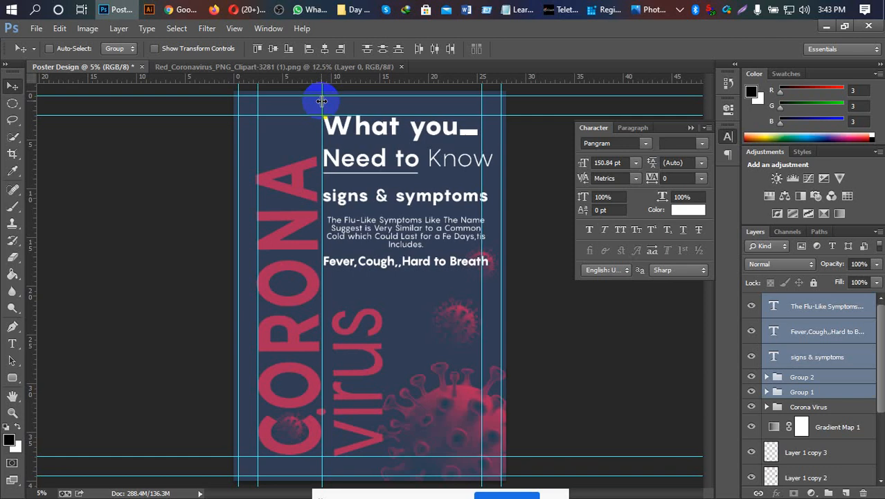
pyautogui.hotkey('shift', 'Right')
pyautogui.hotkey('shift', 'Right')
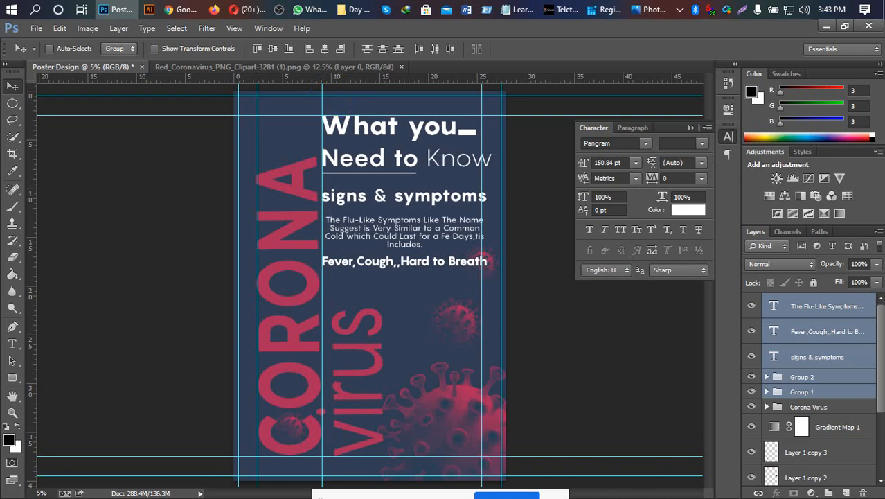
# Step: Try to reduce the font size of the heading groups, Group 1 and Group 2, as whole groups
pyautogui.click(813, 393)
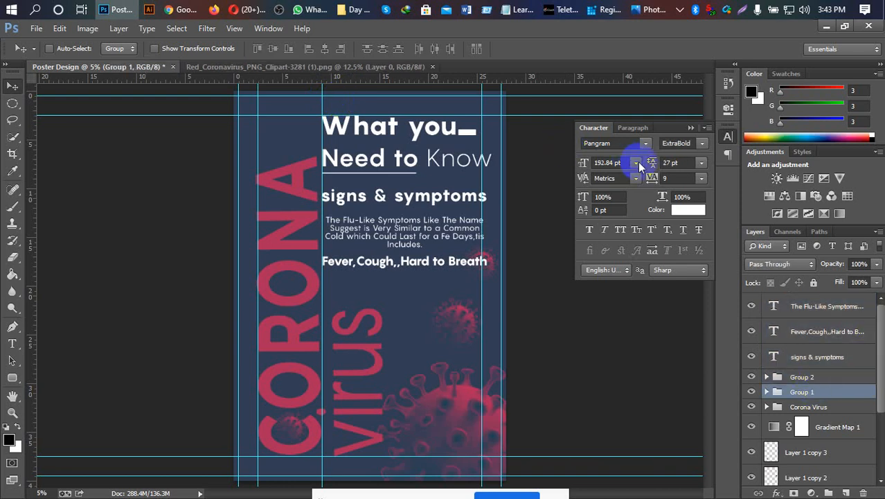
pyautogui.click(604, 162)
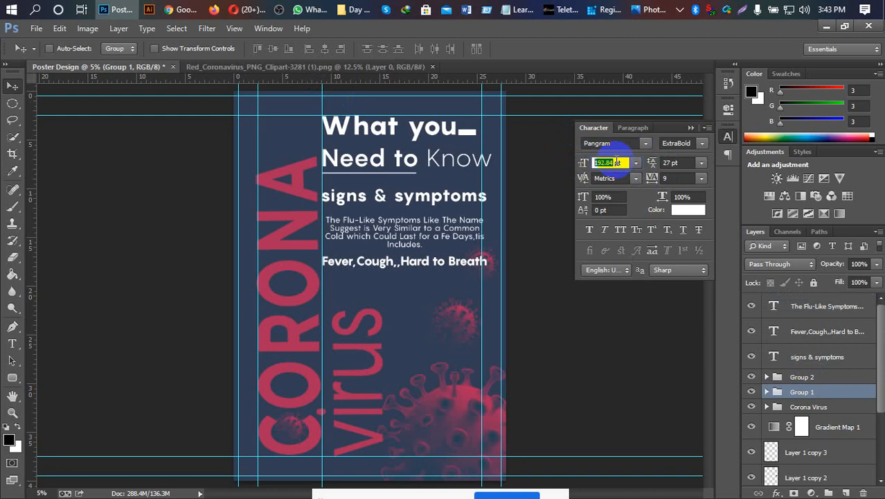
pyautogui.press('Down')
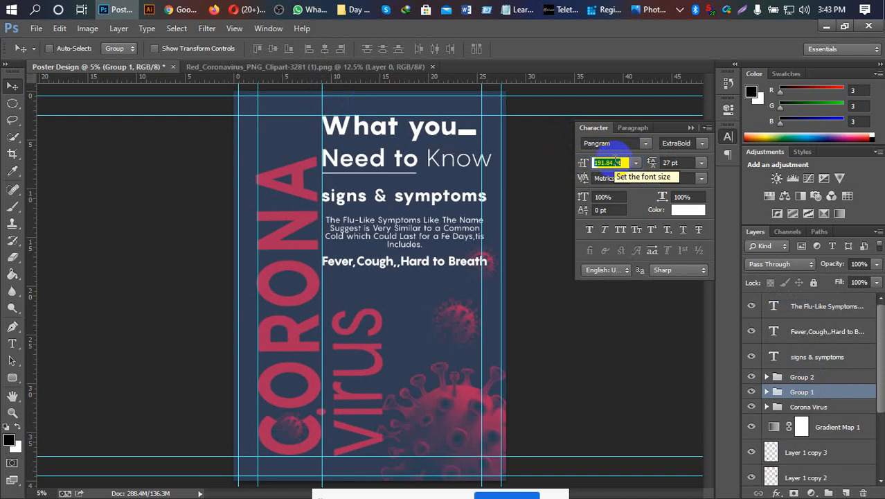
pyautogui.press('Up')
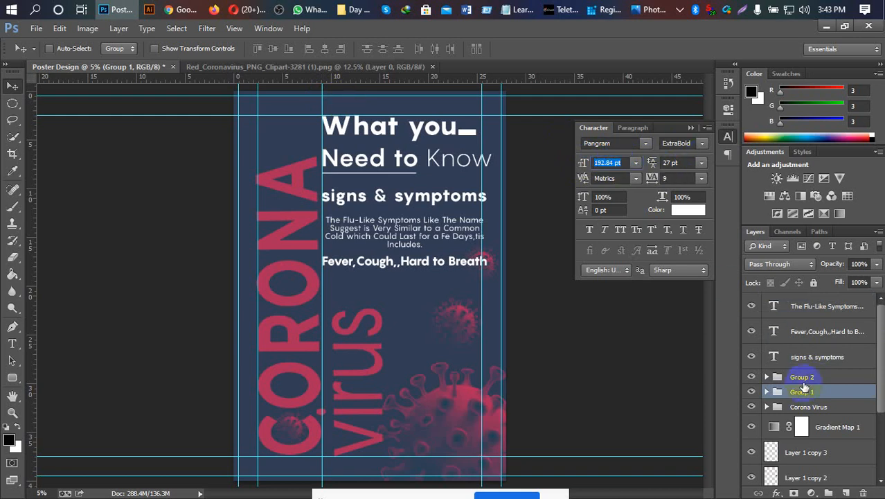
pyautogui.click(802, 378)
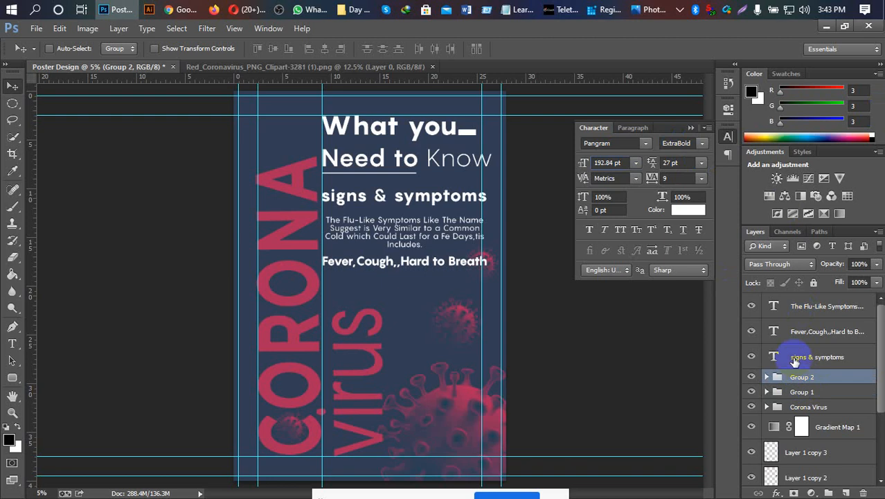
pyautogui.click(628, 162)
pyautogui.press('Down')
pyautogui.press('Down')
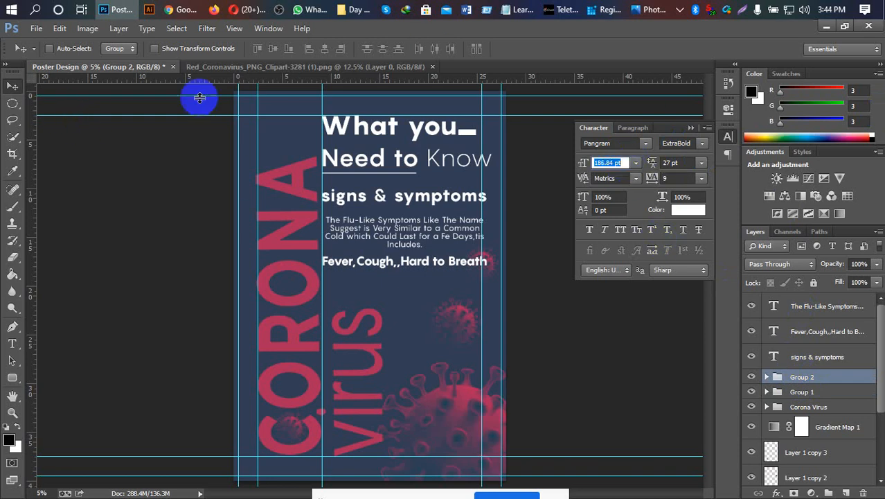
# Step: Reduce the font size of the whole "Need to Know" text to 169.44 pt and collapse its group
pyautogui.click(12, 343)
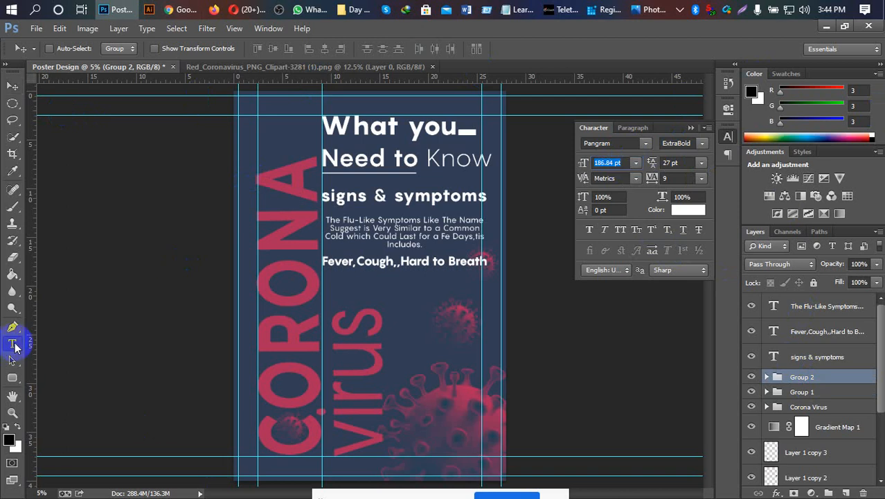
pyautogui.moveTo(490, 160); pyautogui.dragTo(321, 160)
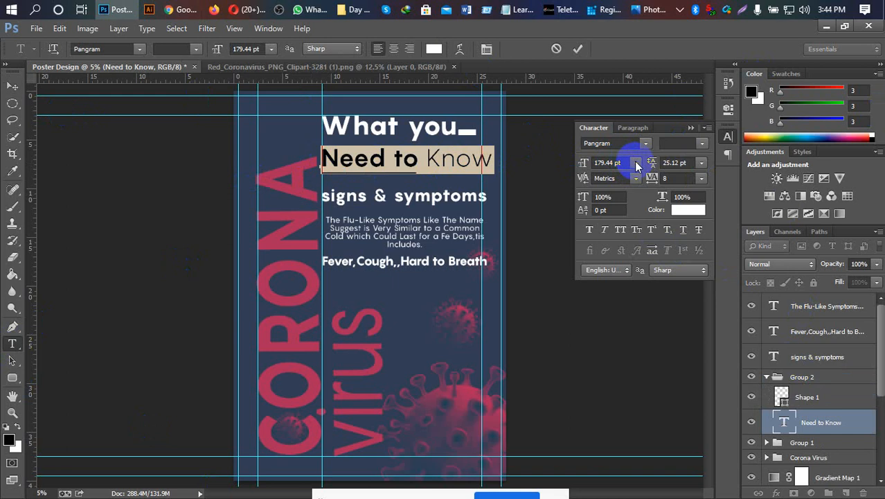
pyautogui.click(612, 163)
pyautogui.press('Down')
pyautogui.press('Down')
pyautogui.press('Down')
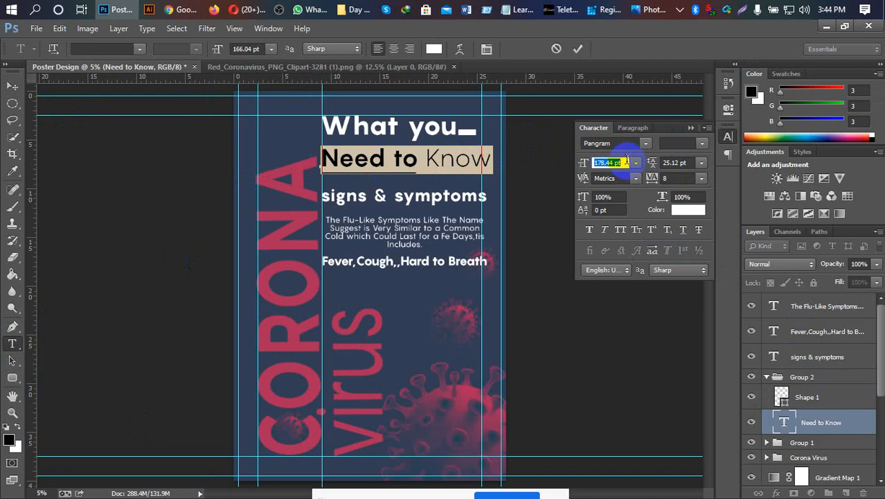
pyautogui.press('Down')
pyautogui.press('Down')
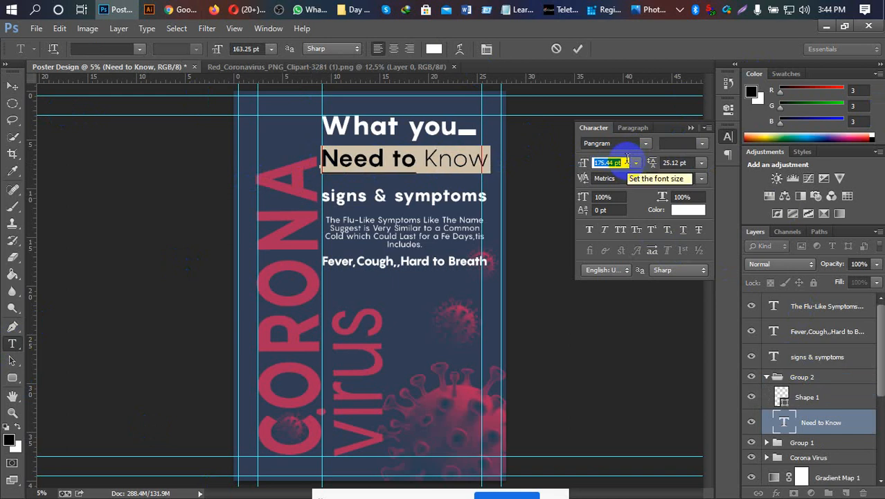
pyautogui.press('Down')
pyautogui.scroll(-1, 627, 158)
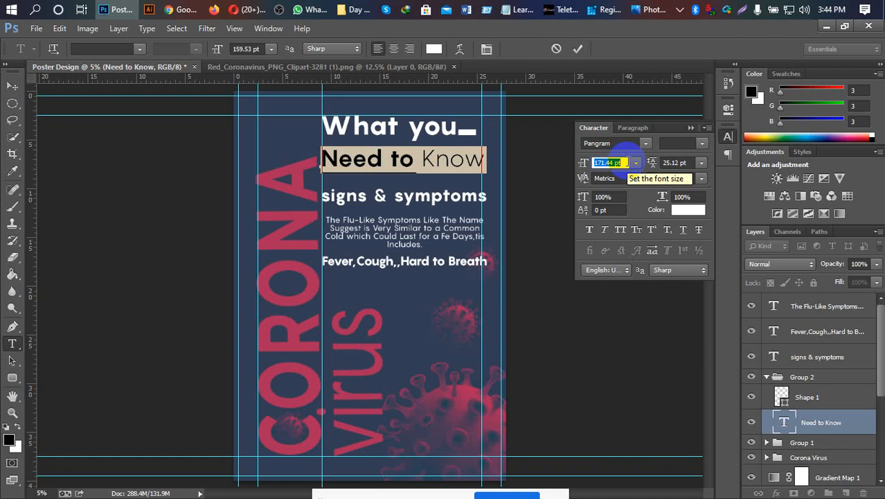
pyautogui.scroll(-3, 626, 158)
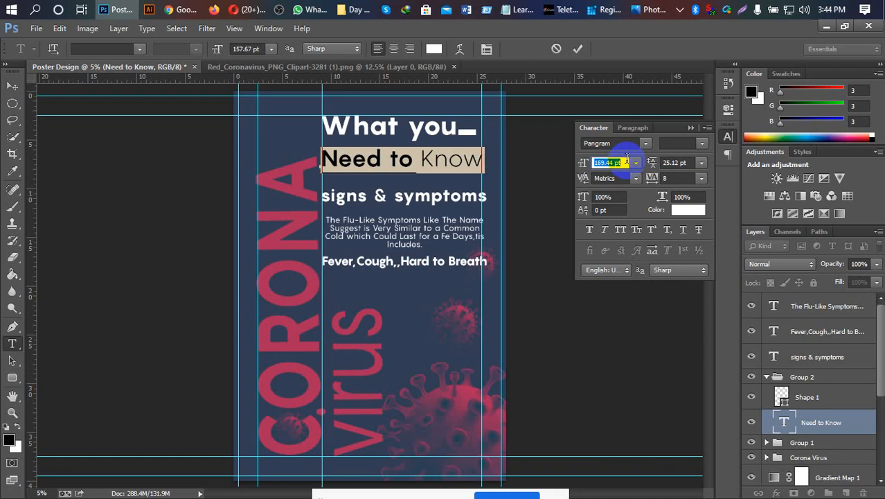
pyautogui.scroll(1, 627, 158)
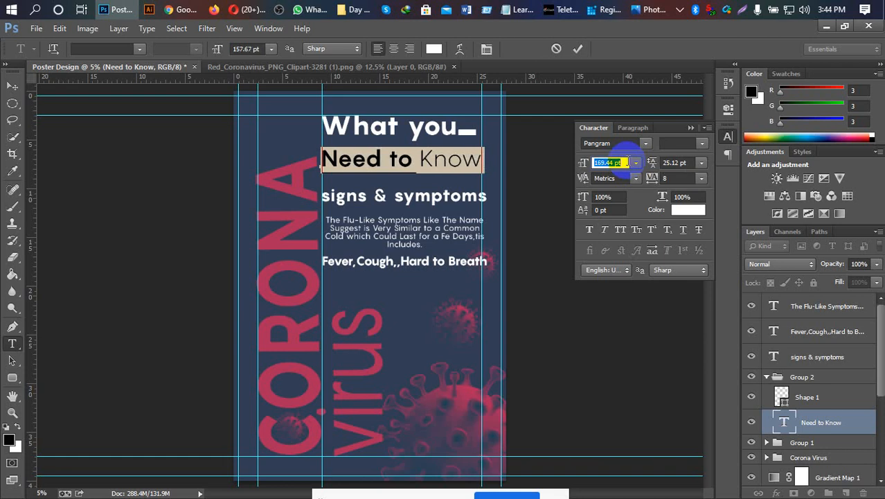
pyautogui.click(579, 49)
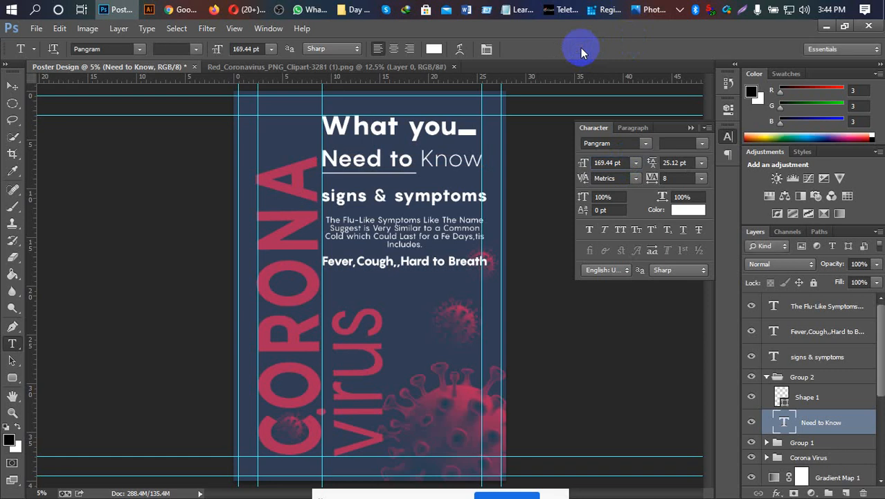
pyautogui.click(767, 376)
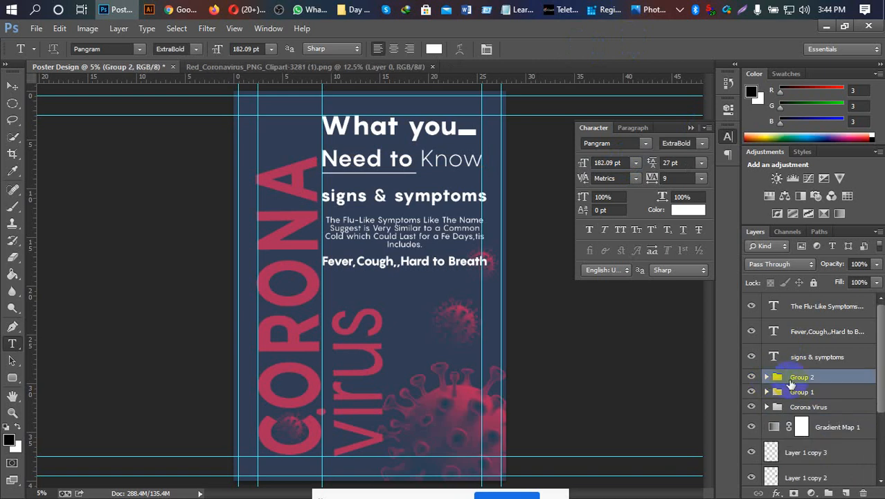
pyautogui.press('v')
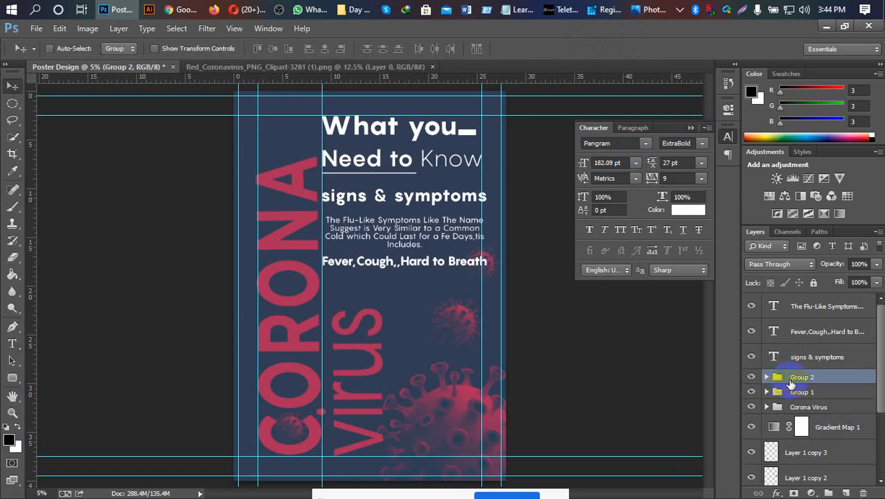
# Step: Nudge Group 2, the "Need to Know" line with its underline, up until it sits closely beneath "What you"
pyautogui.hotkey('shift', 'Up')
pyautogui.hotkey('shift', 'Up')
pyautogui.hotkey('shift', 'Up')
pyautogui.hotkey('shift', 'Up')
pyautogui.hotkey('shift', 'Up')
pyautogui.hotkey('shift', 'Up')
pyautogui.hotkey('shift', 'Up')
pyautogui.hotkey('shift', 'Up')
pyautogui.hotkey('shift', 'Up')
pyautogui.hotkey('shift', 'Up')
pyautogui.hotkey('shift', 'Up')
pyautogui.hotkey('shift', 'Up')
pyautogui.hotkey('shift', 'Up')
pyautogui.hotkey('shift', 'Up')
pyautogui.hotkey('shift', 'Up')
pyautogui.hotkey('shift', 'Up')
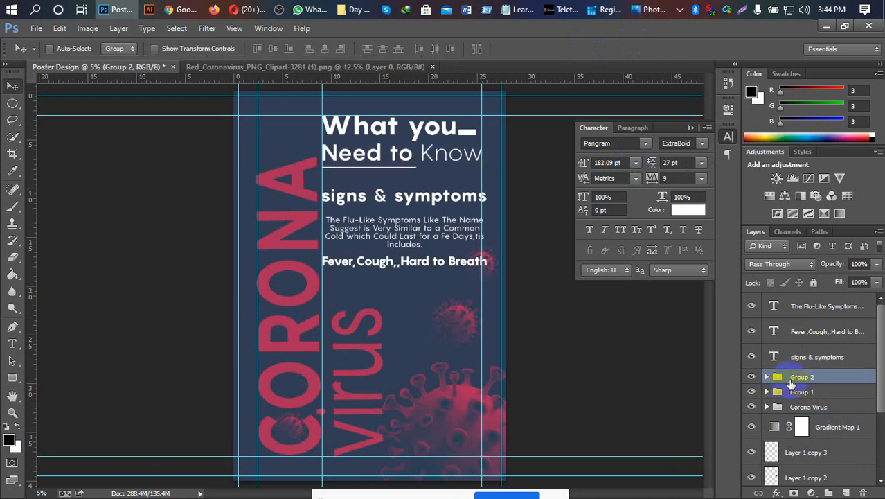
pyautogui.hotkey('shift', 'Up')
pyautogui.hotkey('shift', 'Up')
pyautogui.hotkey('shift', 'Up')
pyautogui.hotkey('shift', 'Up')
pyautogui.hotkey('shift', 'Up')
pyautogui.hotkey('shift', 'Up')
pyautogui.hotkey('shift', 'Up')
pyautogui.hotkey('shift', 'Up')
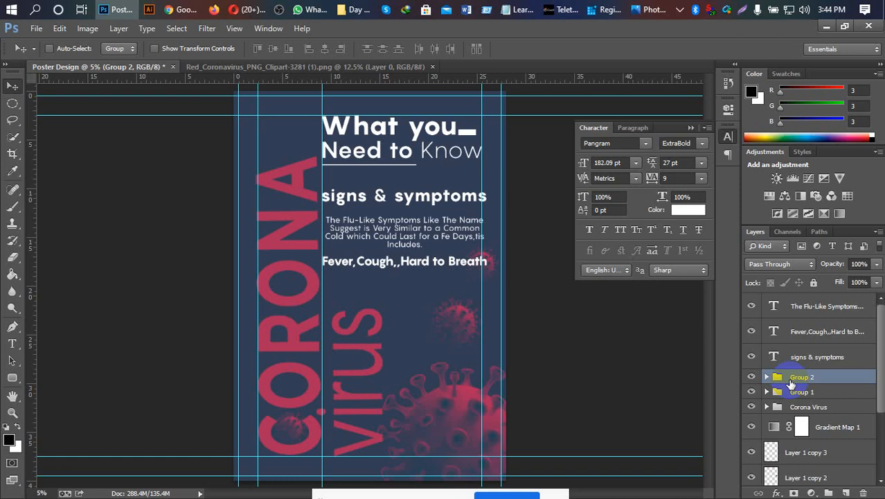
pyautogui.hotkey('shift', 'Down')
pyautogui.hotkey('shift', 'Down')
pyautogui.hotkey('shift', 'Down')
pyautogui.hotkey('shift', 'Down')
pyautogui.hotkey('shift', 'Down')
pyautogui.hotkey('shift', 'Down')
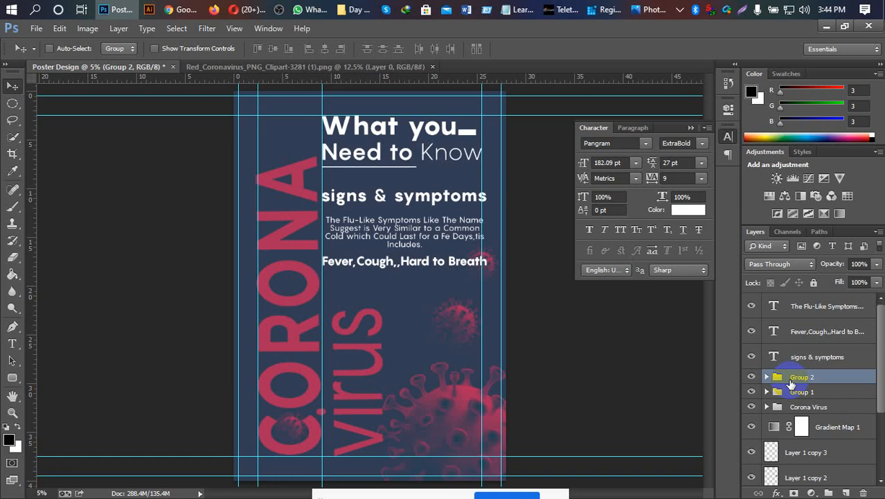
# Step: Nudge the "signs & symptoms" subheading up, closer to the underlined heading
pyautogui.click(813, 358)
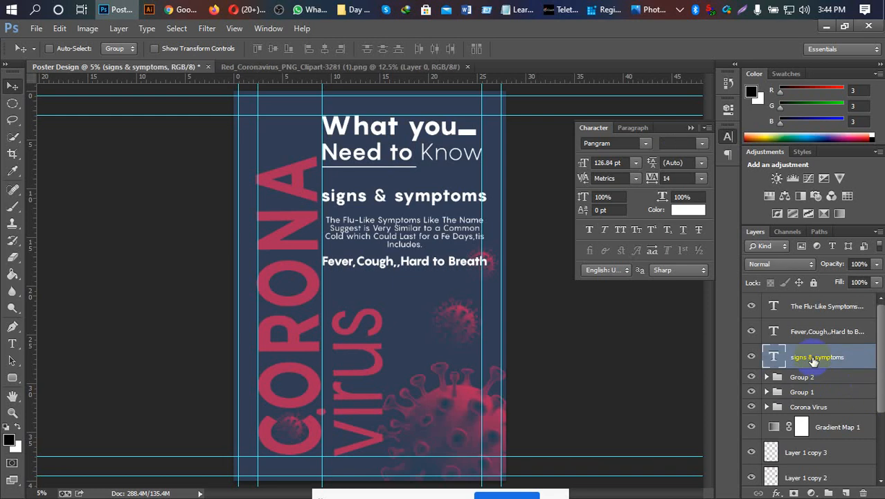
pyautogui.hotkey('shift', 'Up')
pyautogui.hotkey('shift', 'Up')
pyautogui.hotkey('shift', 'Up')
pyautogui.hotkey('shift', 'Up')
pyautogui.hotkey('shift', 'Up')
pyautogui.hotkey('shift', 'Up')
pyautogui.hotkey('shift', 'Up')
pyautogui.hotkey('shift', 'Up')
pyautogui.hotkey('shift', 'Up')
pyautogui.hotkey('shift', 'Up')
pyautogui.hotkey('shift', 'Up')
pyautogui.hotkey('shift', 'Up')
pyautogui.hotkey('shift', 'Up')
pyautogui.hotkey('shift', 'Up')
pyautogui.hotkey('shift', 'Up')
pyautogui.hotkey('shift', 'Up')
pyautogui.hotkey('shift', 'Up')
pyautogui.hotkey('shift', 'Up')
pyautogui.hotkey('shift', 'Up')
pyautogui.hotkey('shift', 'Up')
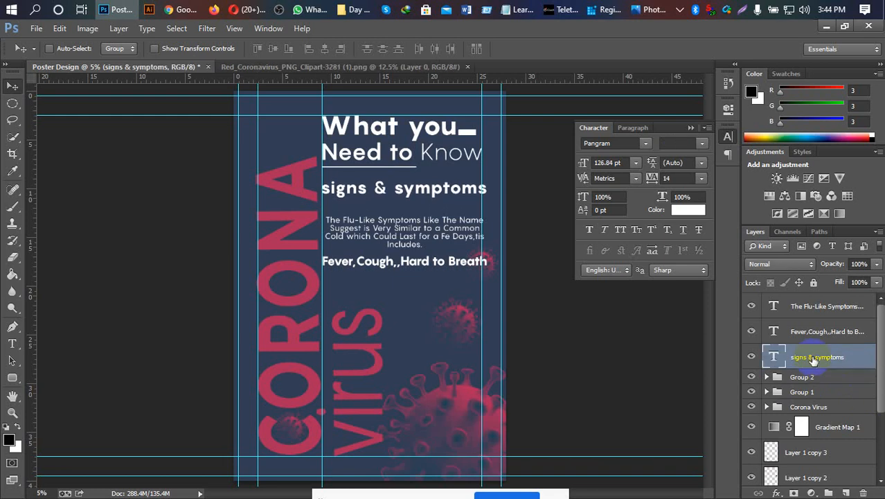
# Step: Reduce the font size of the whole "signs & symptoms" text to 123.84 pt
pyautogui.click(547, 180)
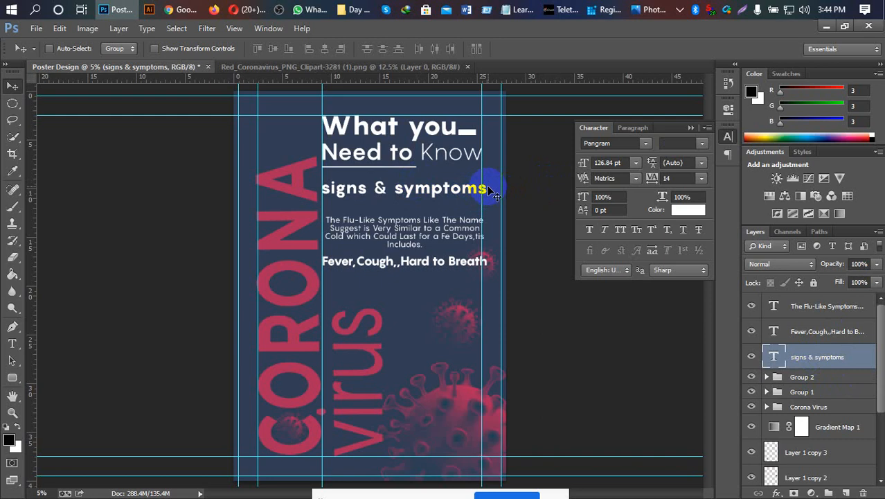
pyautogui.press('t')
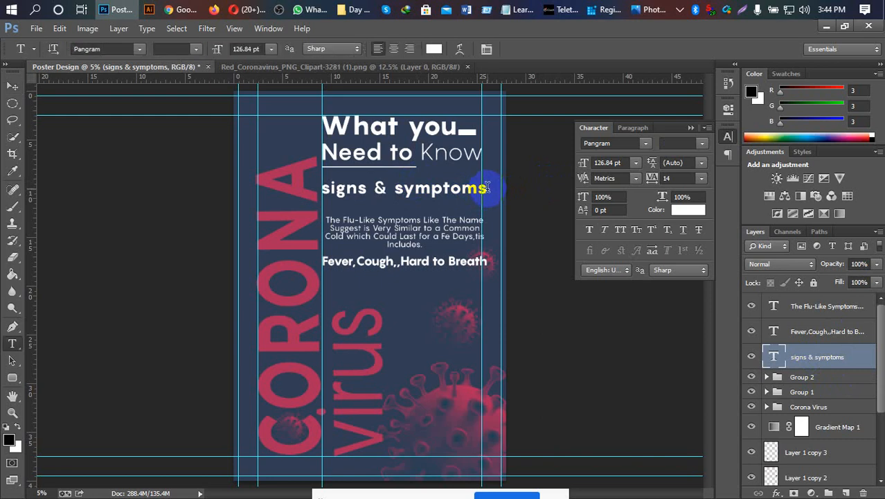
pyautogui.moveTo(488, 188); pyautogui.dragTo(324, 187)
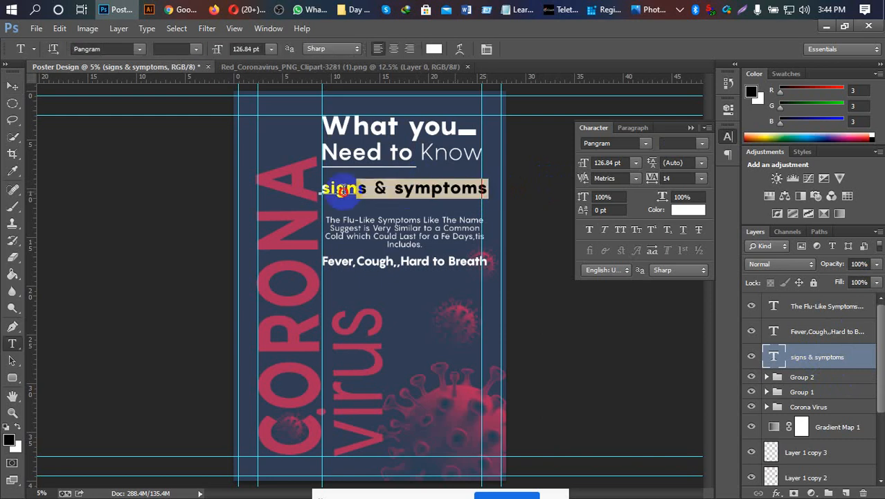
pyautogui.click(634, 166)
pyautogui.click(616, 159)
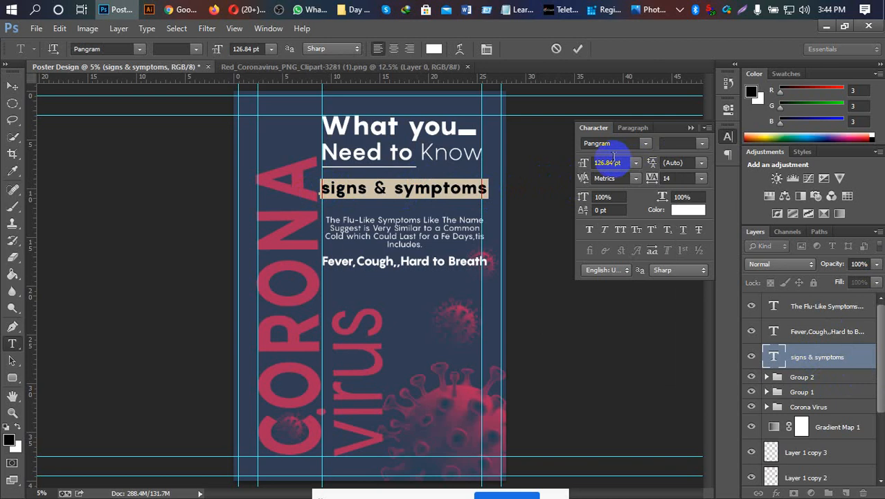
pyautogui.click(612, 163)
pyautogui.write('124.84')
pyautogui.press('Return')
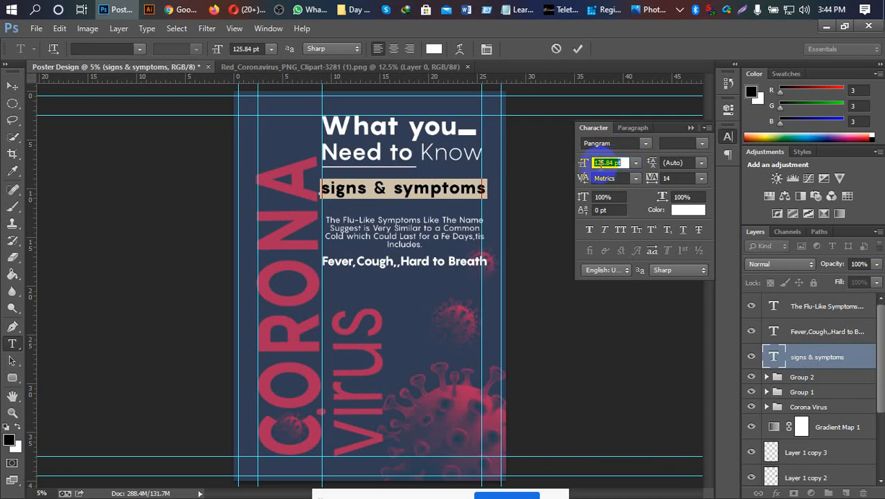
pyautogui.press('Down')
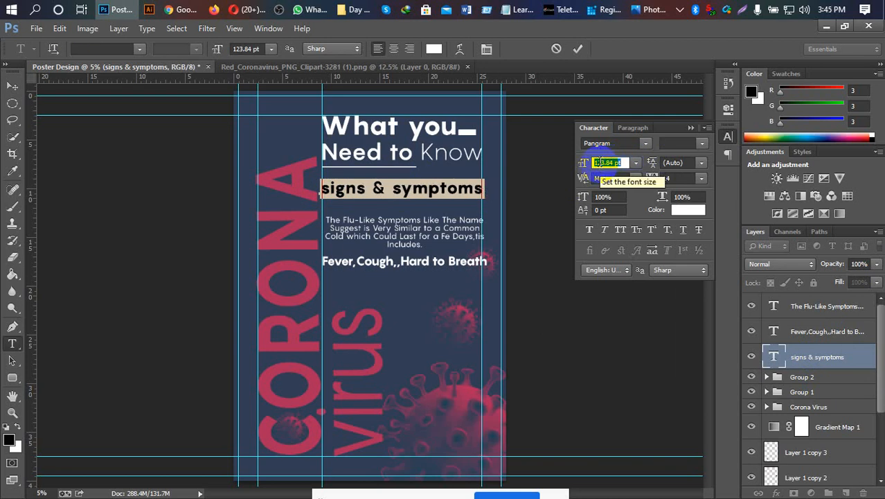
pyautogui.click(581, 49)
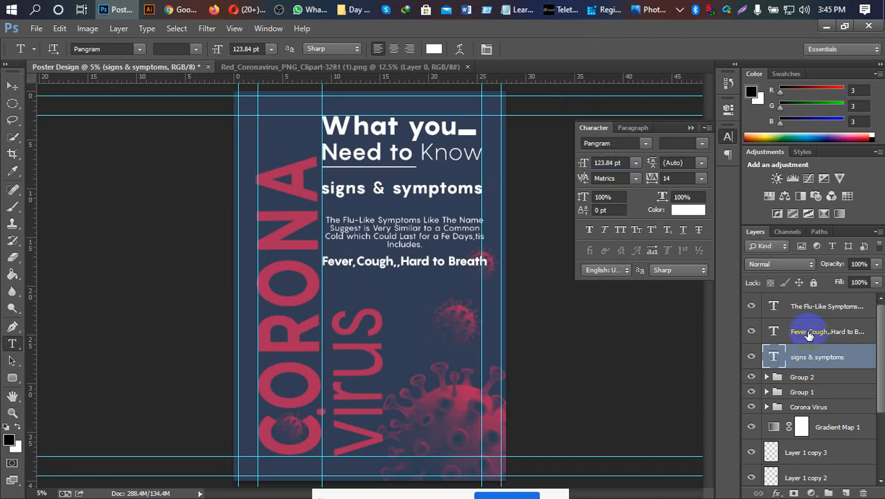
# Step: Nudge the "The Flu-Like Symptoms" paragraph left to the text block's vertical guide and up closer to the subheading
pyautogui.click(806, 307)
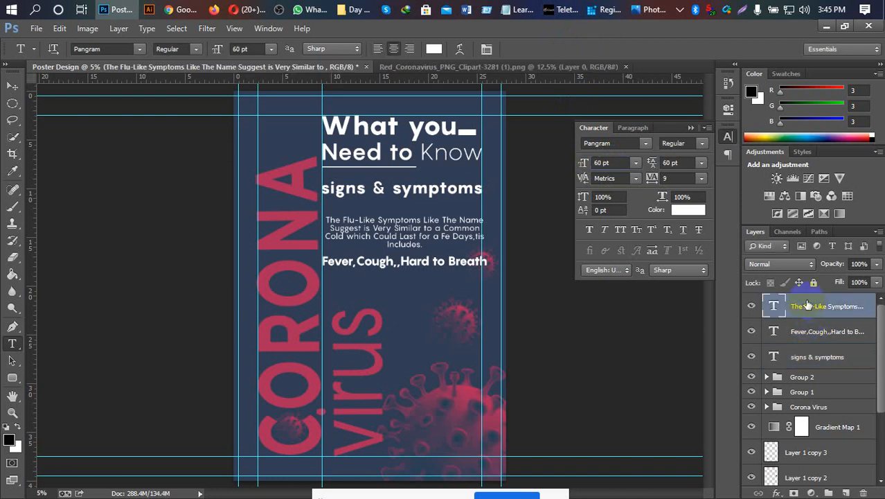
pyautogui.press('v')
pyautogui.hotkey('shift', 'Left')
pyautogui.hotkey('shift', 'Left')
pyautogui.hotkey('shift', 'Left')
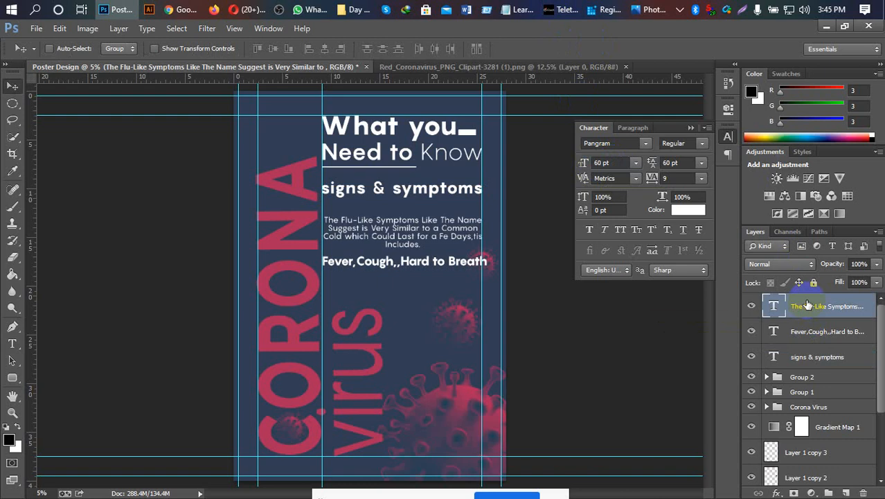
pyautogui.hotkey('shift', 'Left')
pyautogui.hotkey('shift', 'Left')
pyautogui.hotkey('shift', 'Left')
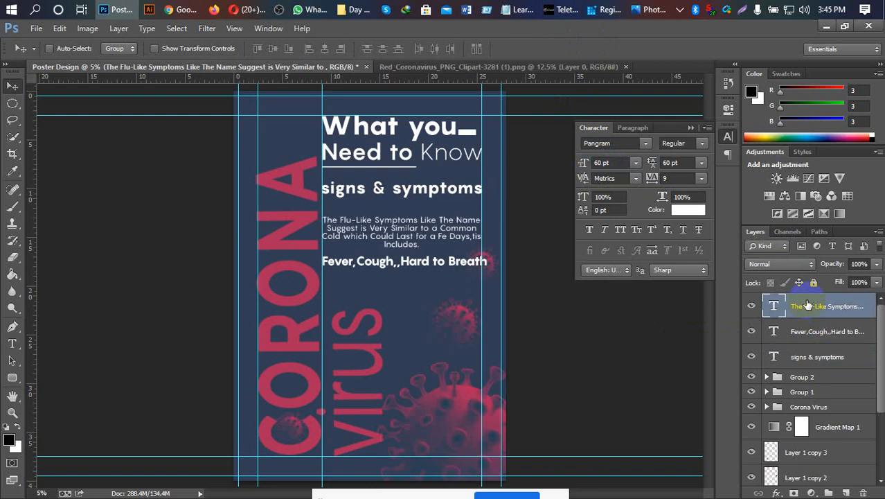
pyautogui.hotkey('shift', 'Up')
pyautogui.hotkey('shift', 'Up')
pyautogui.hotkey('shift', 'Up')
pyautogui.hotkey('shift', 'Up')
pyautogui.hotkey('shift', 'Up')
pyautogui.hotkey('shift', 'Up')
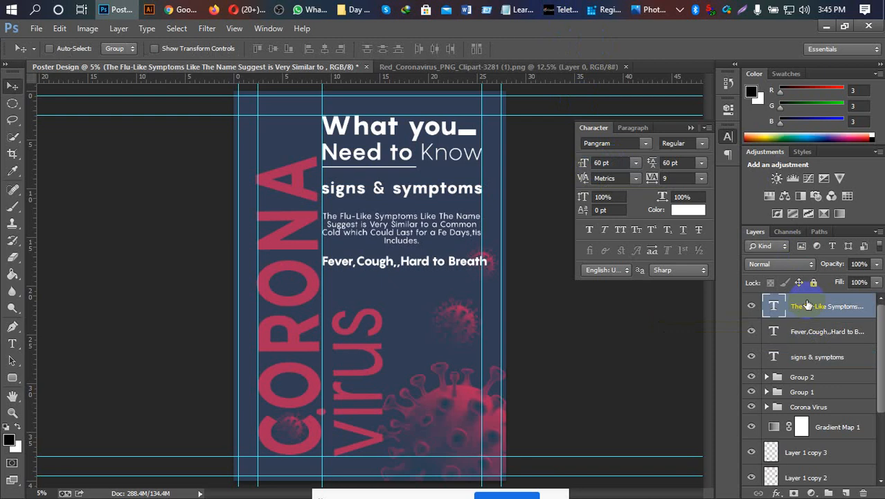
pyautogui.hotkey('shift', 'Up')
pyautogui.hotkey('shift', 'Up')
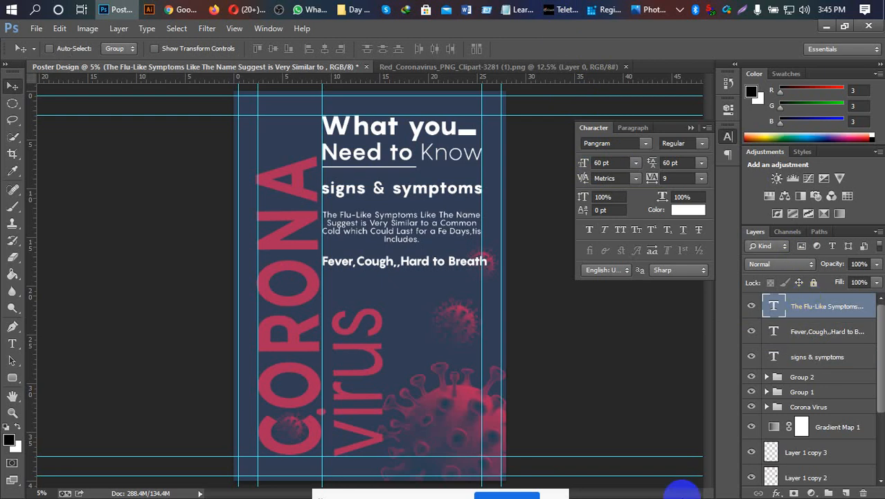
# Step: Nudge the "Fever,Cough,,Hard to Breath" line up, closer to the paragraph above it
pyautogui.click(817, 332)
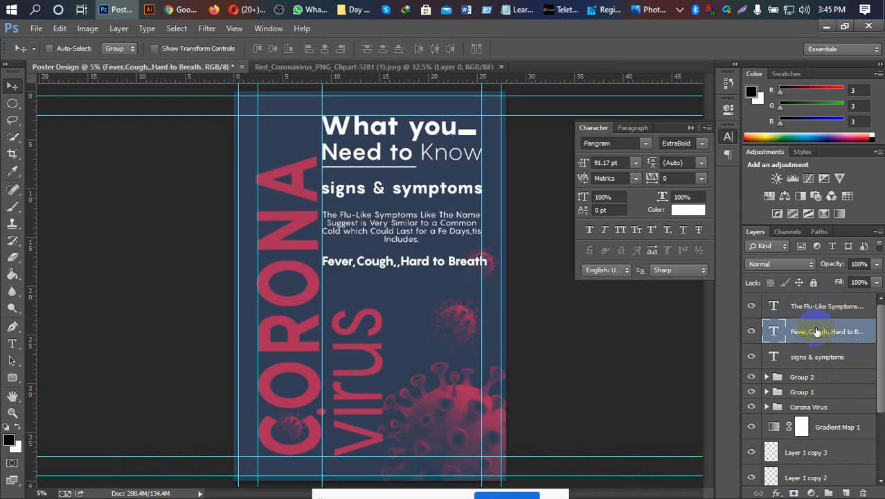
pyautogui.hotkey('shift', 'Up')
pyautogui.hotkey('shift', 'Up')
pyautogui.hotkey('shift', 'Up')
pyautogui.hotkey('shift', 'Up')
pyautogui.hotkey('shift', 'Up')
pyautogui.hotkey('shift', 'Up')
pyautogui.hotkey('shift', 'Down')
pyautogui.hotkey('shift', 'Down')
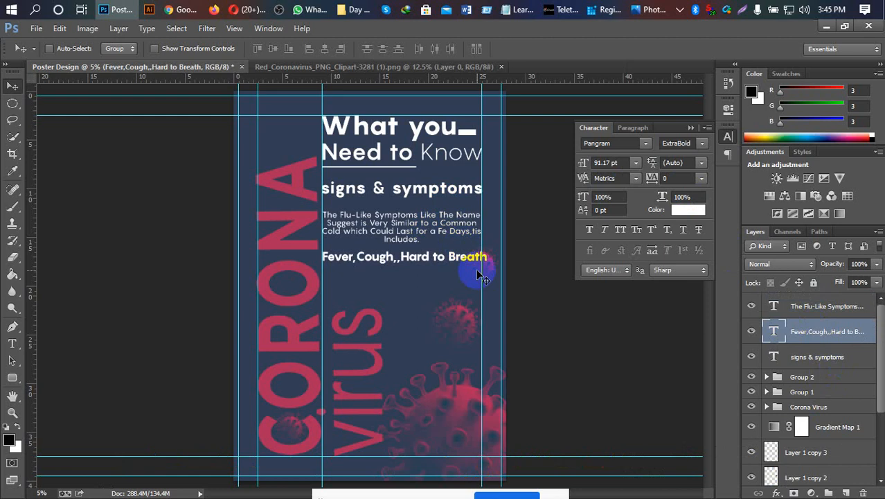
# Step: Reduce the font size of the whole "Fever,Cough,,Hard to Breath" line to 88.17 pt
pyautogui.press('t')
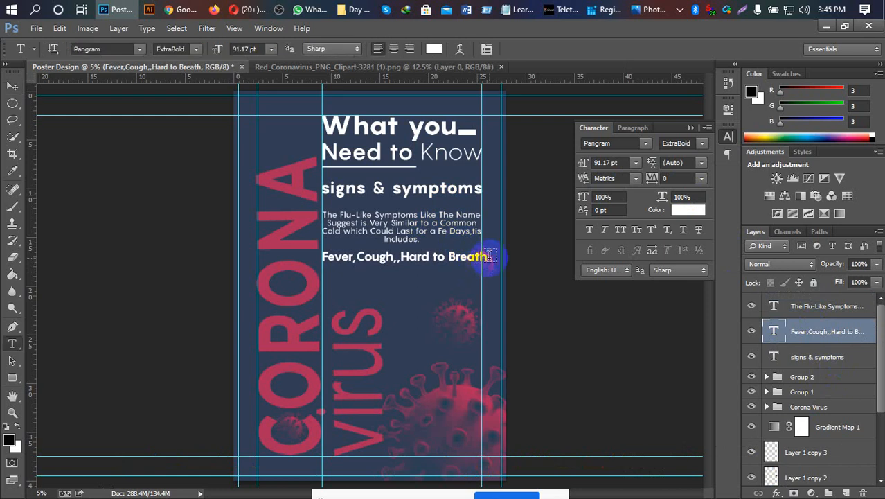
pyautogui.click(429, 257)
pyautogui.moveTo(488, 258); pyautogui.dragTo(296, 258)
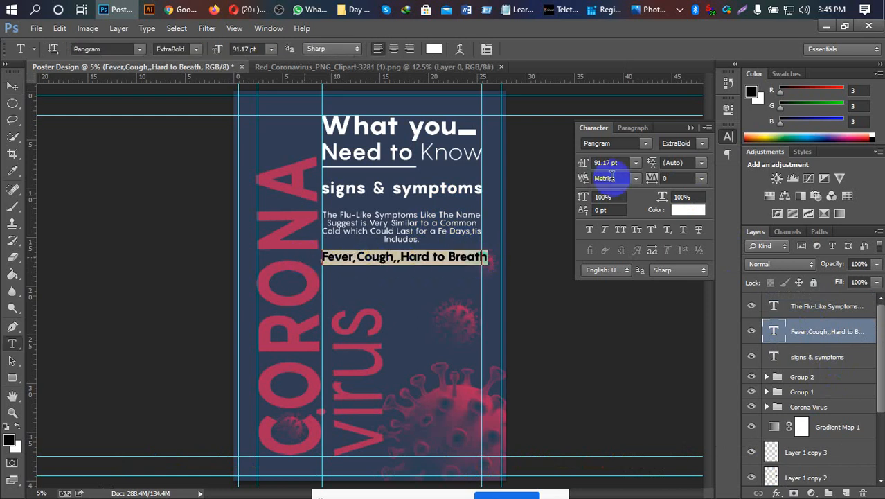
pyautogui.moveTo(611, 162); pyautogui.dragTo(595, 163)
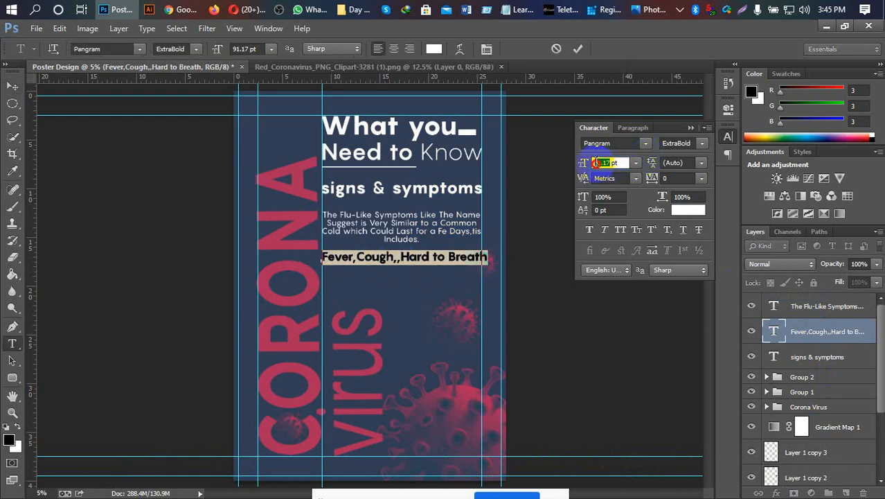
pyautogui.press('Down')
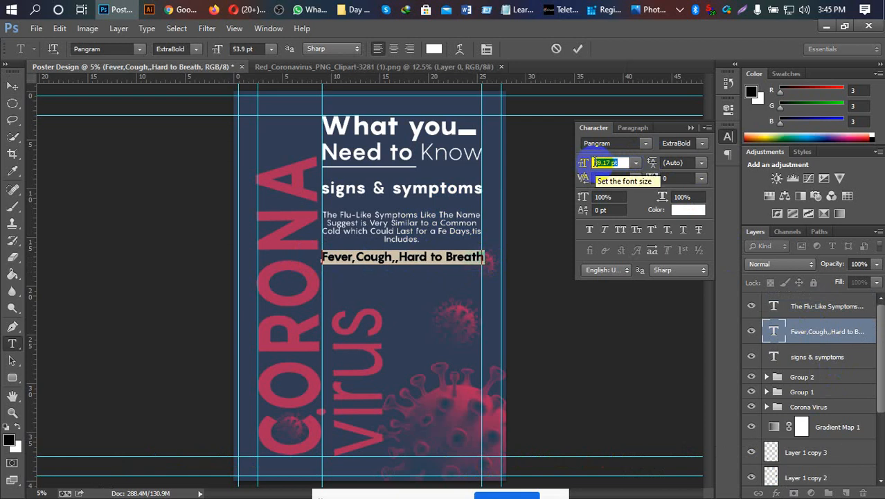
pyautogui.press('Down')
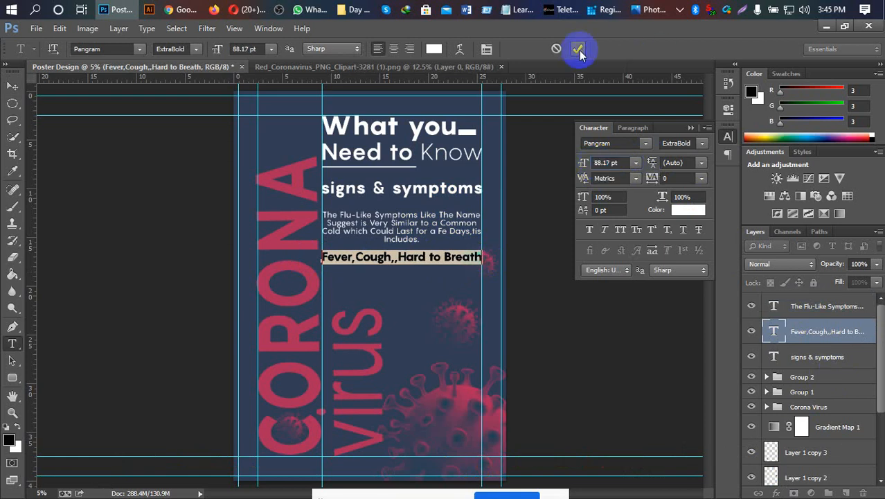
pyautogui.click(579, 49)
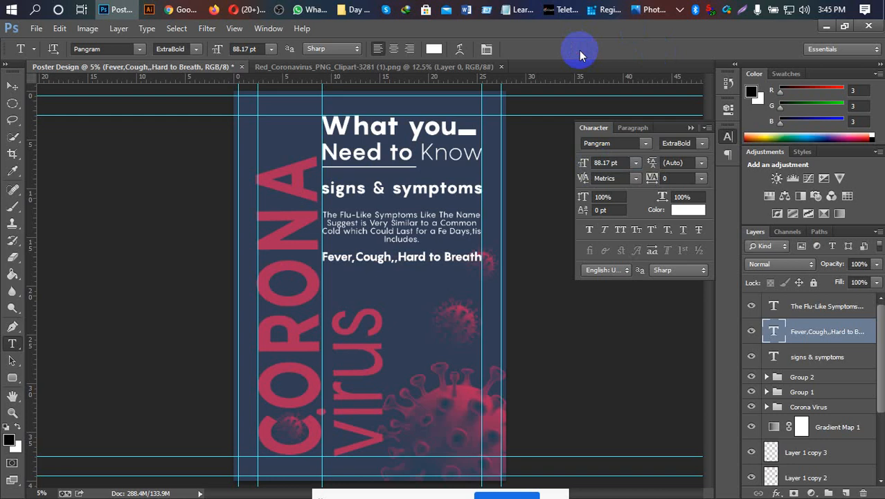
# Step: Hide the guides and check the overall poster layout at a smaller view
pyautogui.click(597, 142)
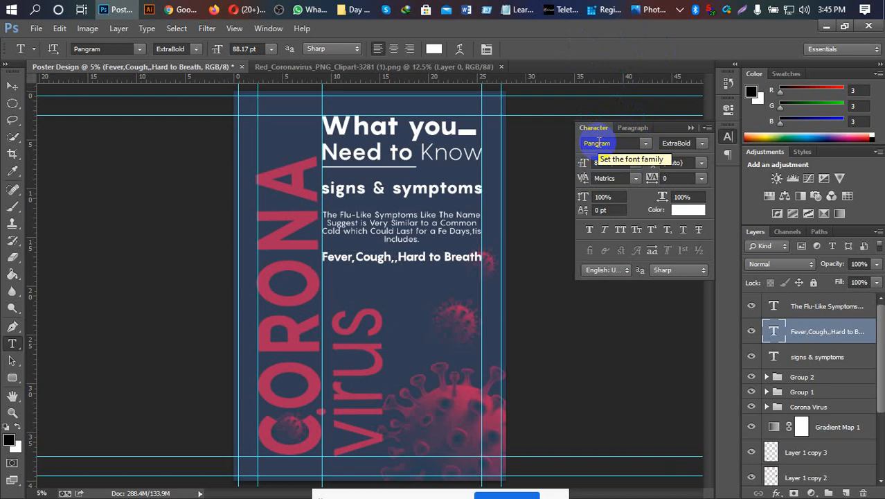
pyautogui.hotkey('ctrl', ';')
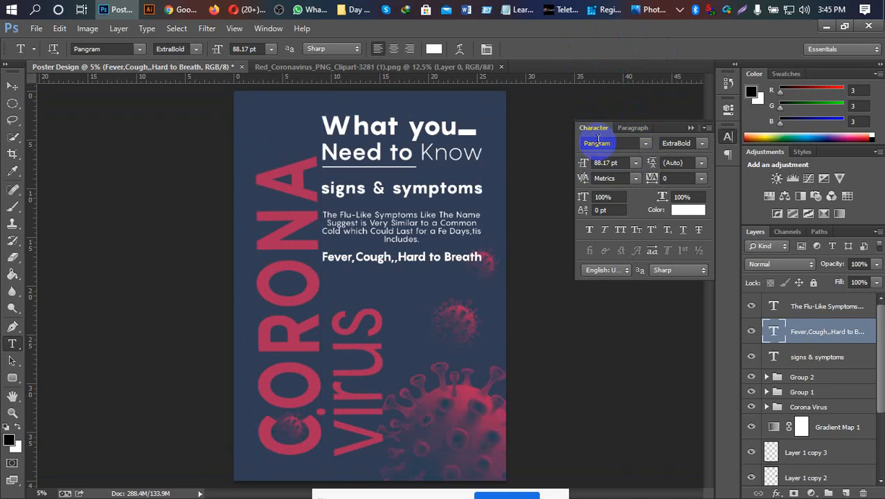
pyautogui.hotkey('ctrl', '-')
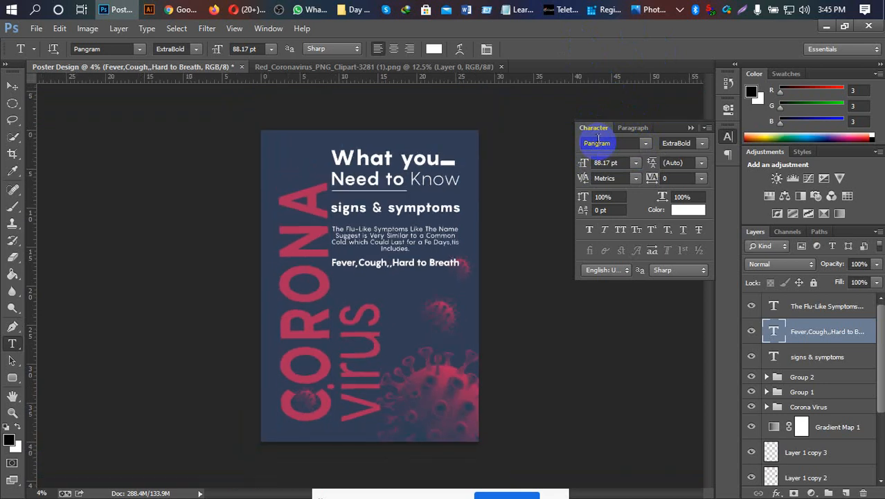
pyautogui.hotkey('ctrl', '-')
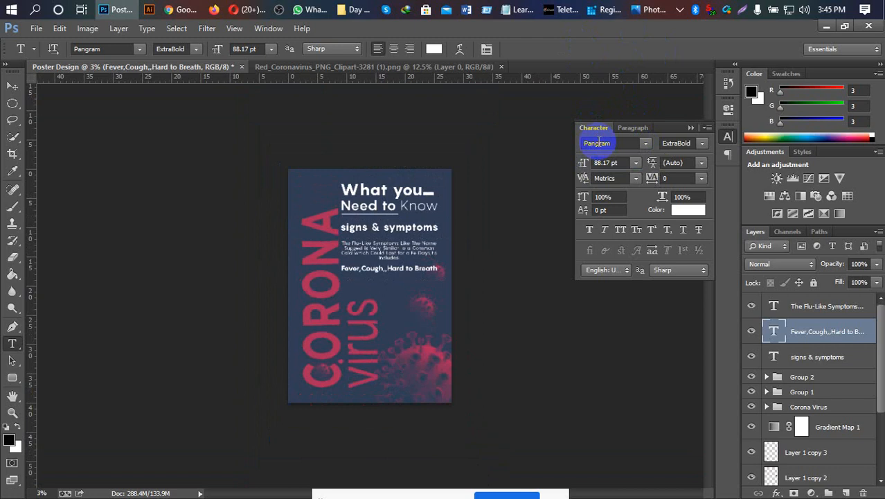
pyautogui.hotkey('ctrl', '+')
pyautogui.hotkey('ctrl', '+')
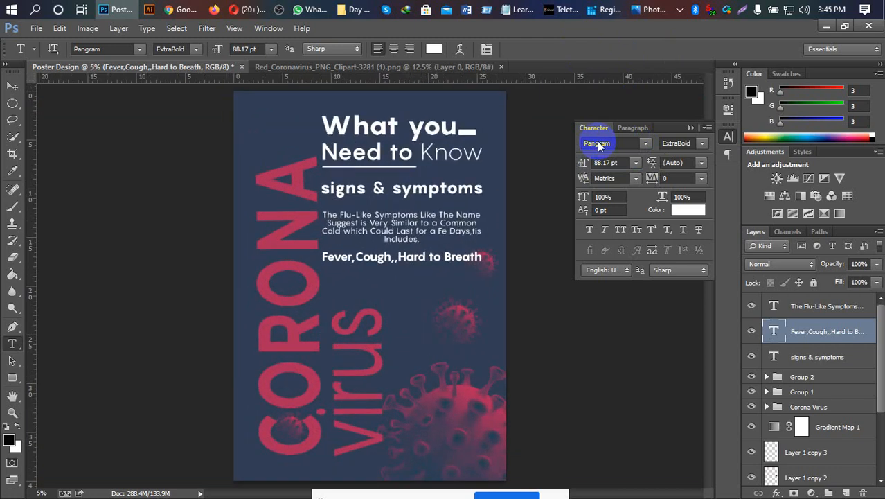
# Step: Leave the file-opening dialog without choosing a file and collapse the floating Character panel
pyautogui.hotkey('ctrl', 'o')
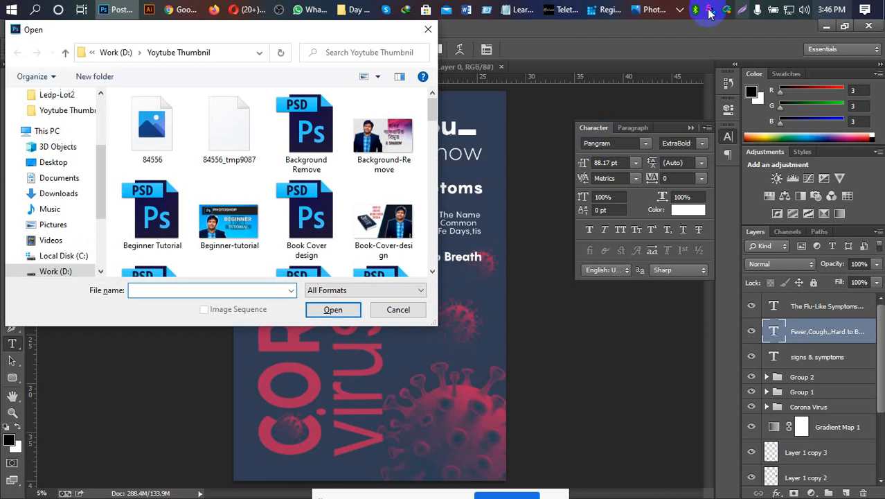
pyautogui.click(428, 30)
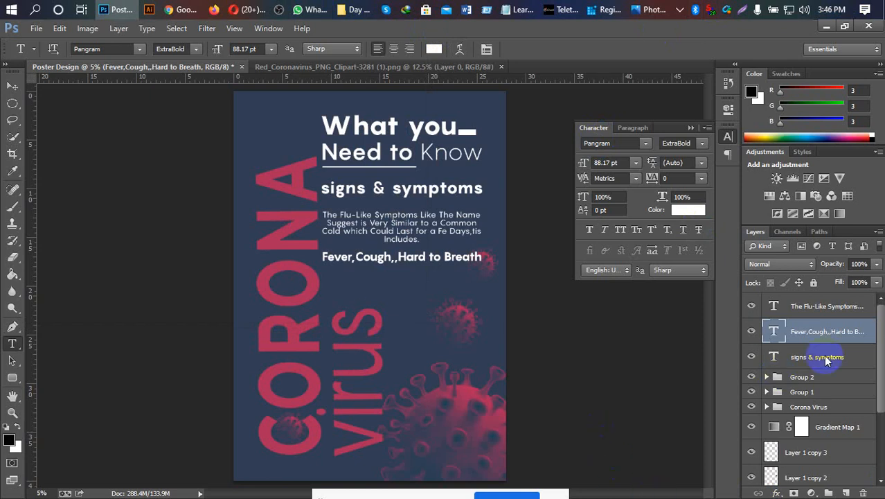
pyautogui.click(691, 128)
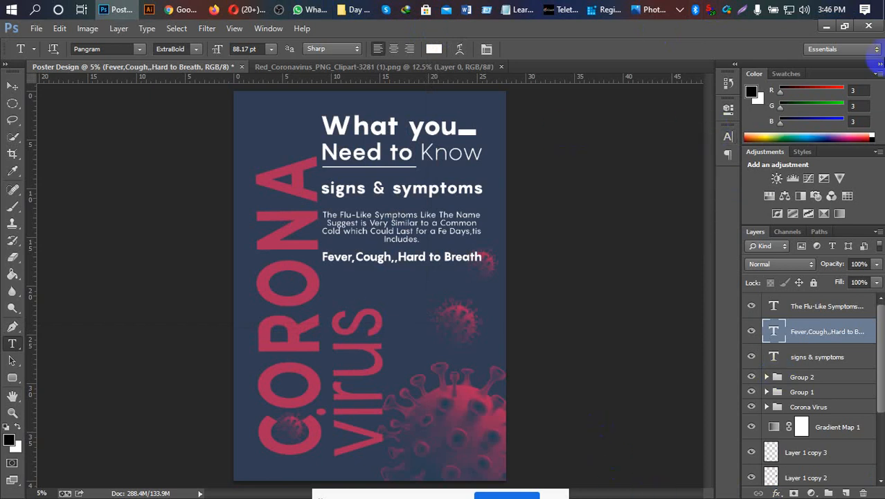
# Step: Save the poster as "Poster Design" in Photoshop format, with layers, on the Work (D:) drive
pyautogui.click(36, 28)
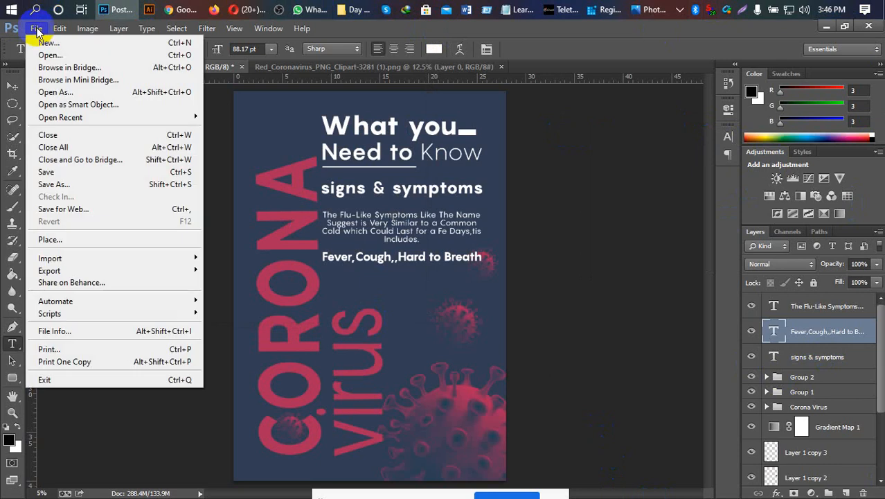
pyautogui.click(59, 172)
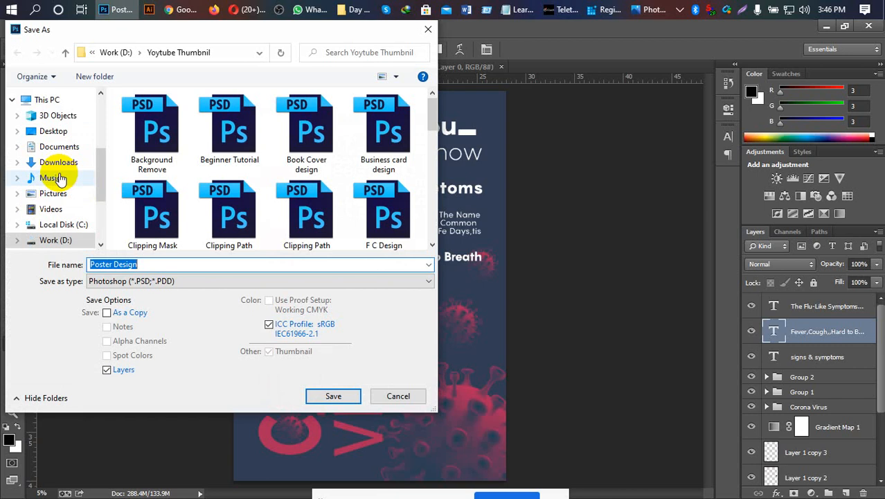
pyautogui.click(63, 240)
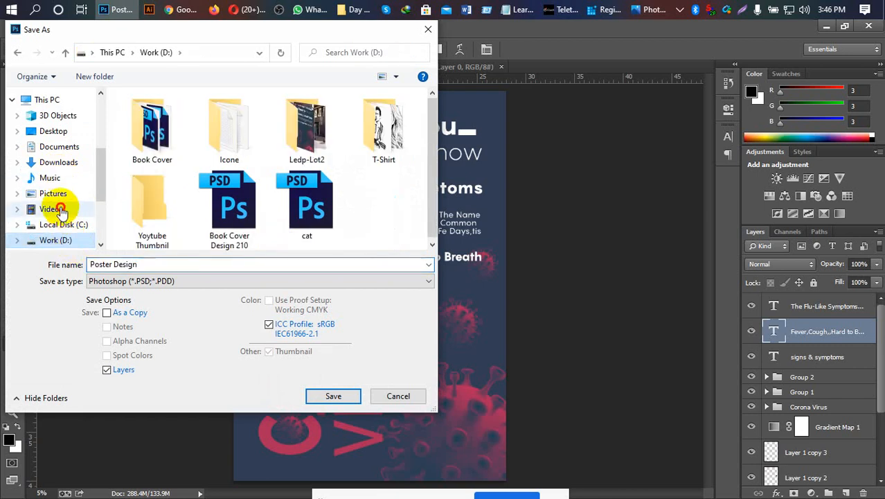
pyautogui.click(61, 209)
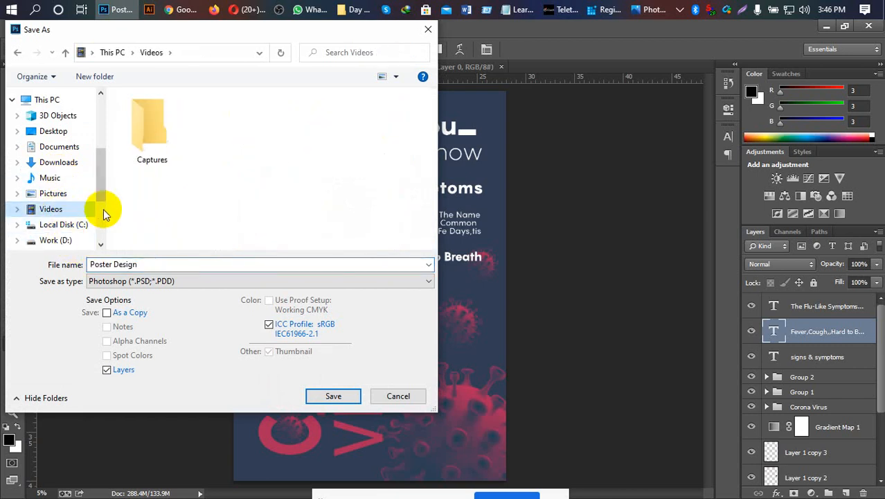
pyautogui.moveTo(102, 193); pyautogui.dragTo(103, 204)
pyautogui.click(63, 204)
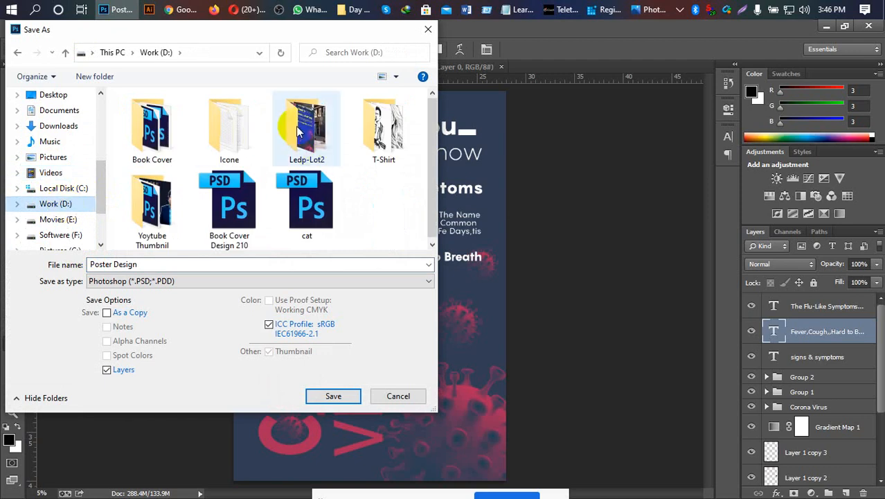
pyautogui.tripleClick(140, 263)
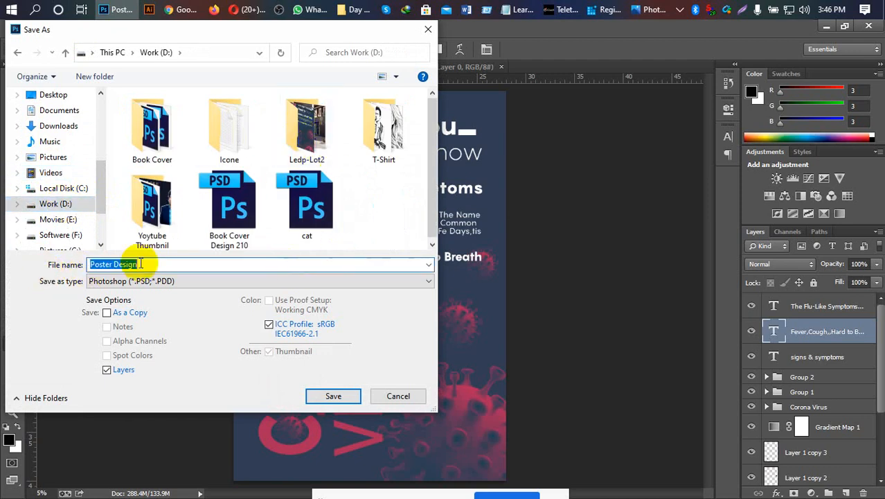
pyautogui.click(331, 395)
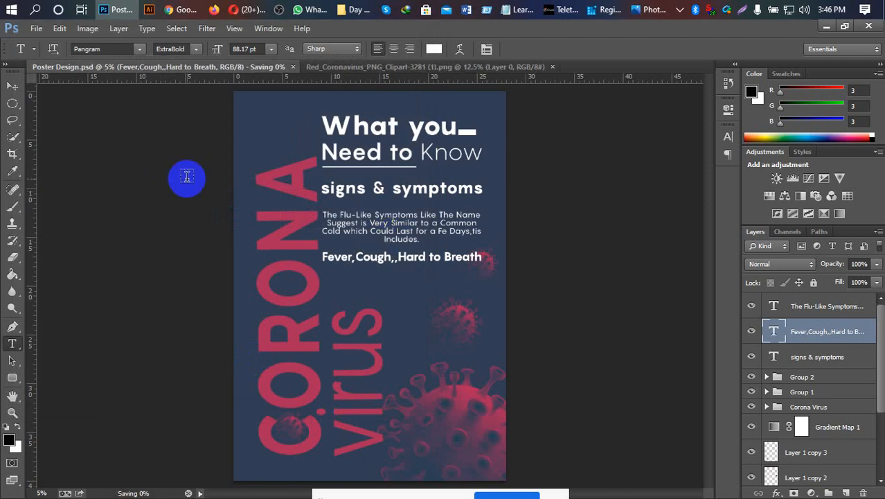
# Step: Toggle the visibility of Layer 1 copy 3 and Layer 1 copy 2 to identify which small virus each holds
pyautogui.scroll(-5, 865, 377)
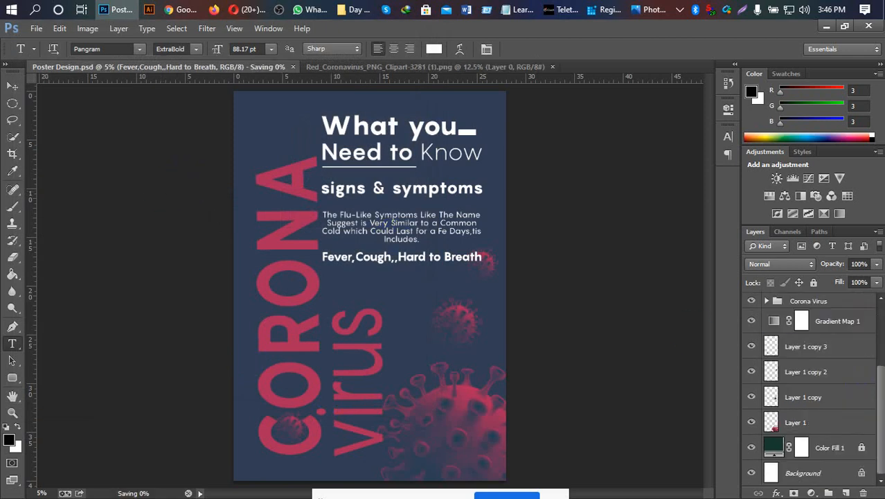
pyautogui.click(751, 346)
pyautogui.click(752, 347)
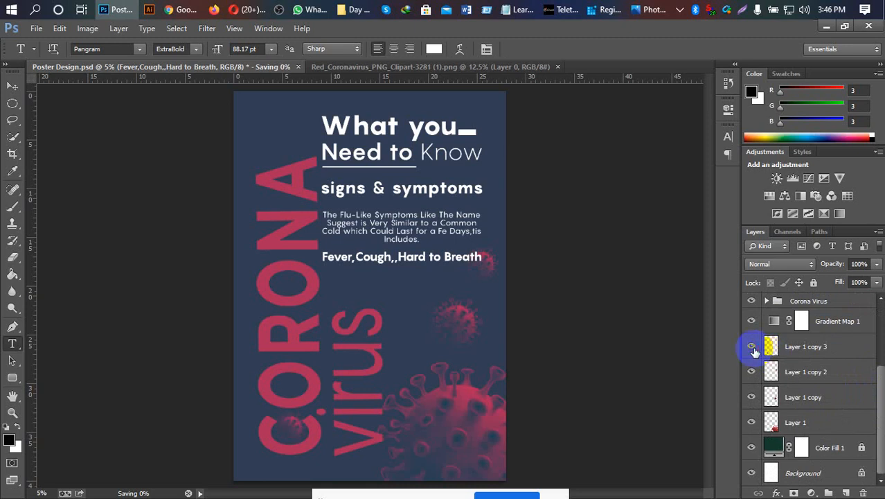
pyautogui.click(752, 372)
pyautogui.click(753, 374)
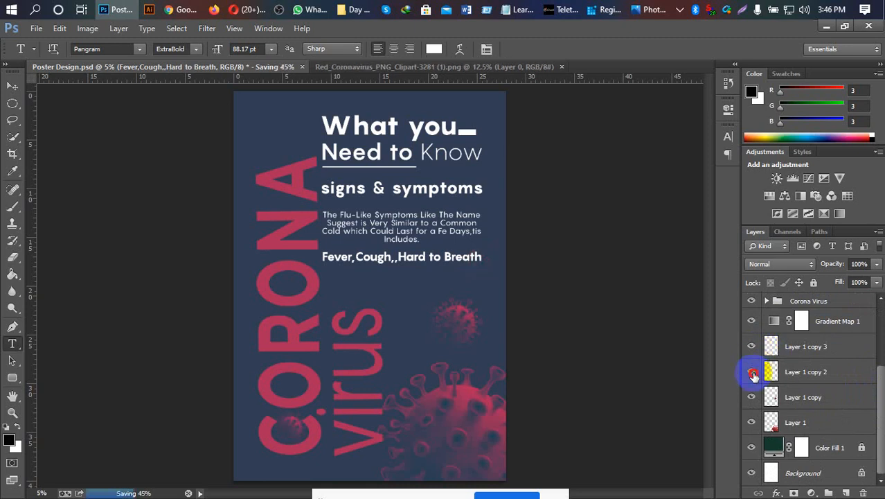
# Step: Hide Layer 1 copy 3 and delete the stray empty text layer above Layer 1 copy 2
pyautogui.click(770, 371)
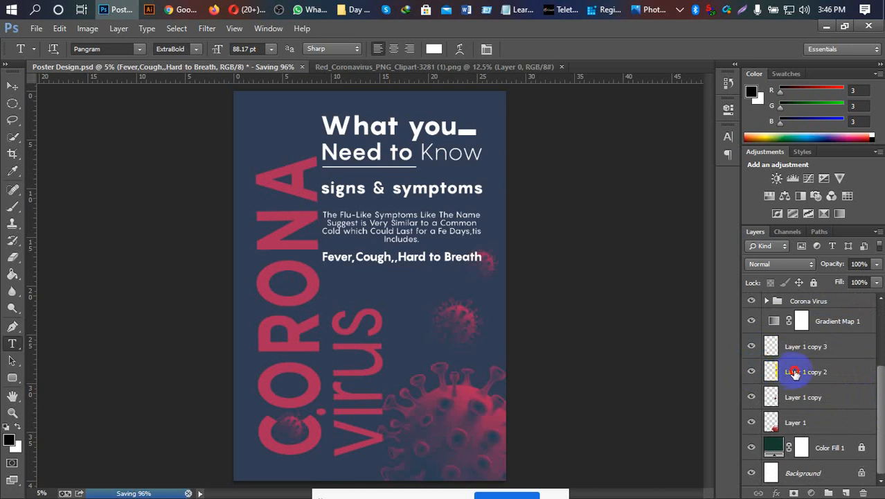
pyautogui.click(499, 232)
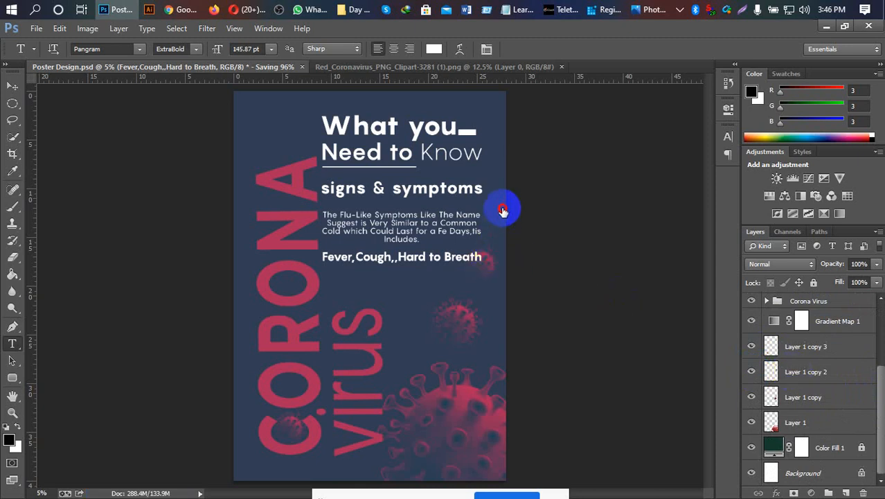
pyautogui.click(754, 345)
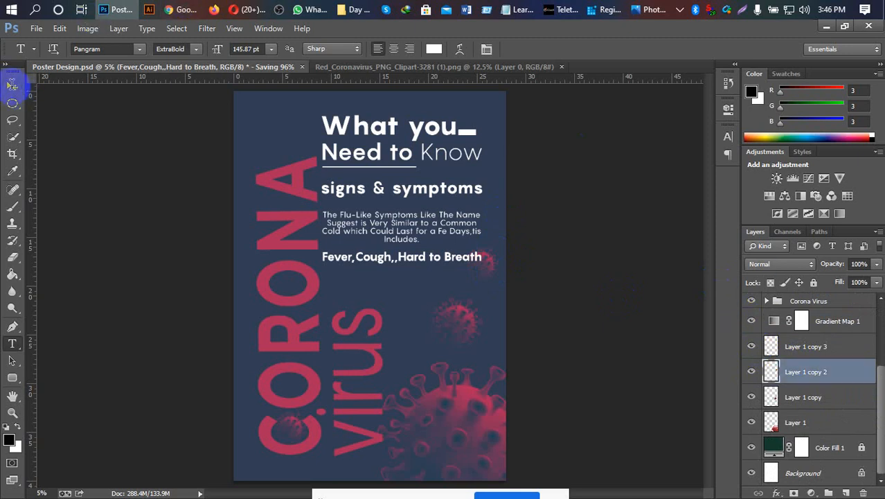
pyautogui.click(9, 84)
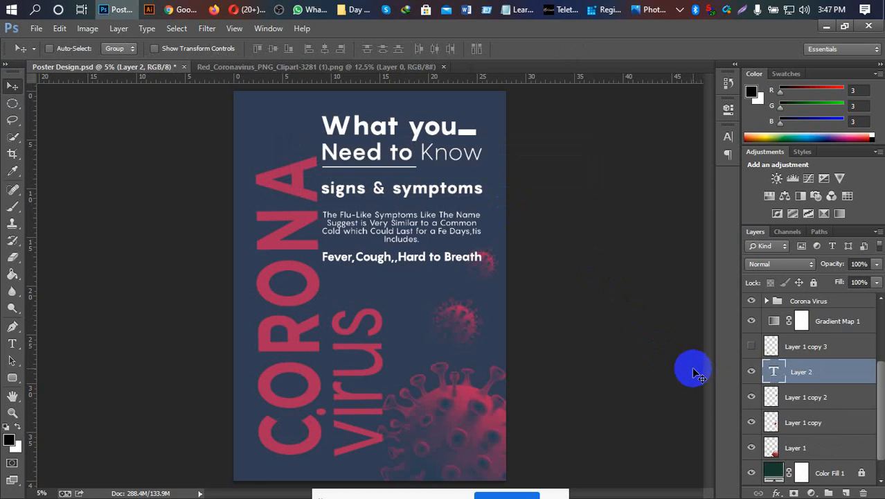
pyautogui.press('Delete')
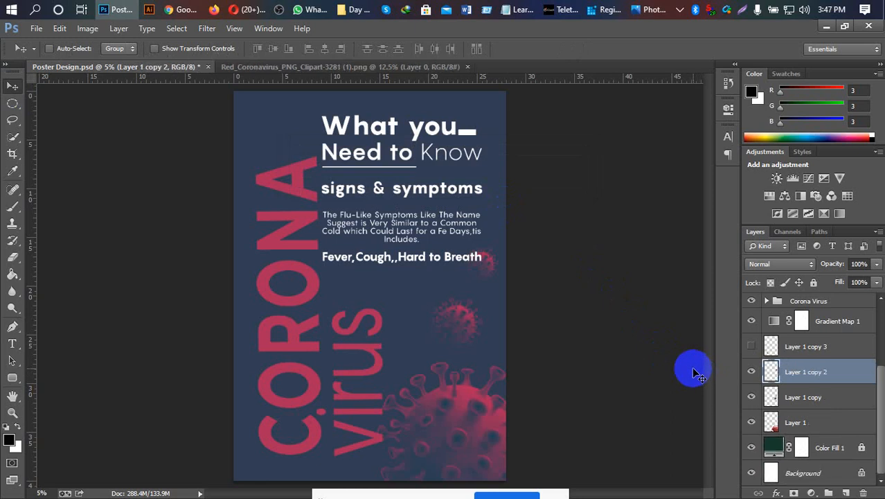
# Step: Move the small virus on Layer 1 copy 2 up and right, to the poster's right edge beside the paragraph
pyautogui.click(750, 372)
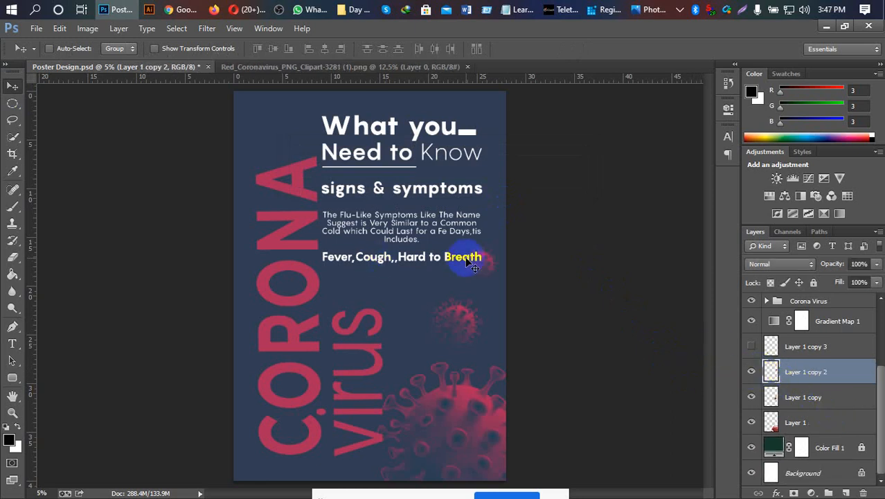
pyautogui.click(490, 255)
pyautogui.moveTo(490, 255); pyautogui.dragTo(500, 236)
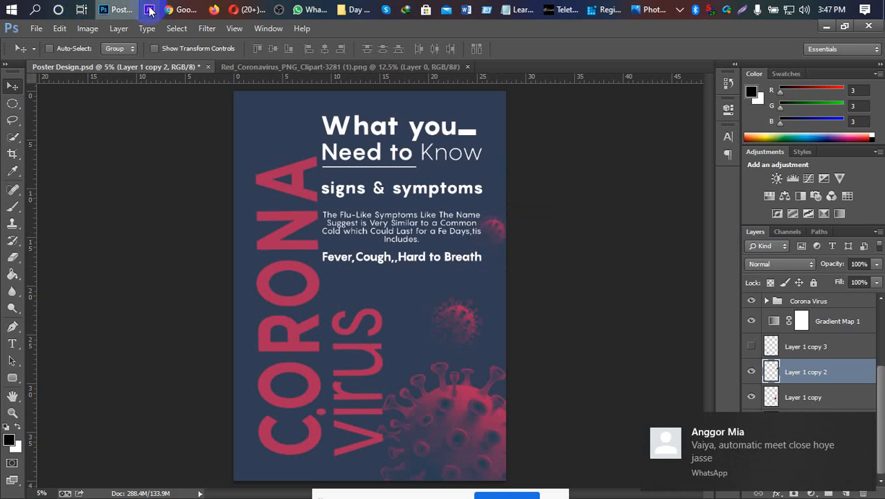
# Step: Switch to Chrome, check the Google Meet participant list, and close the Red Coronavirus PNG Clipart page
pyautogui.moveTo(179, 12)
pyautogui.click(144, 76)
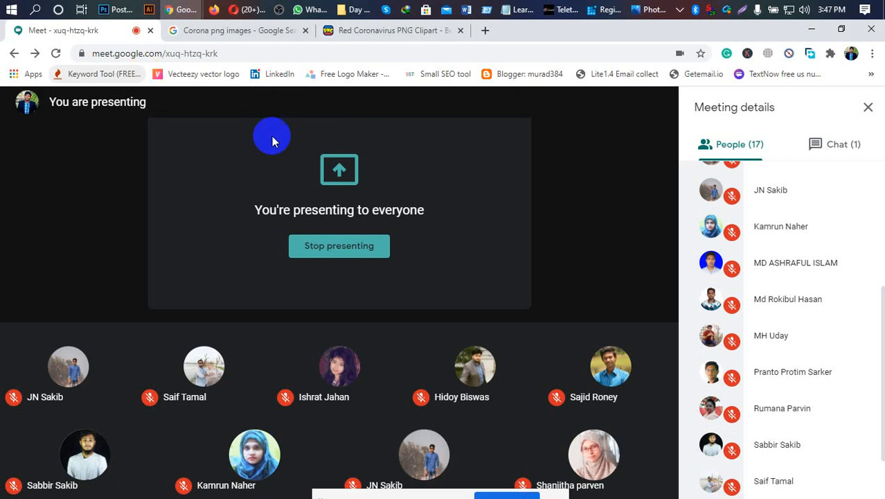
pyautogui.scroll(4, 810, 292)
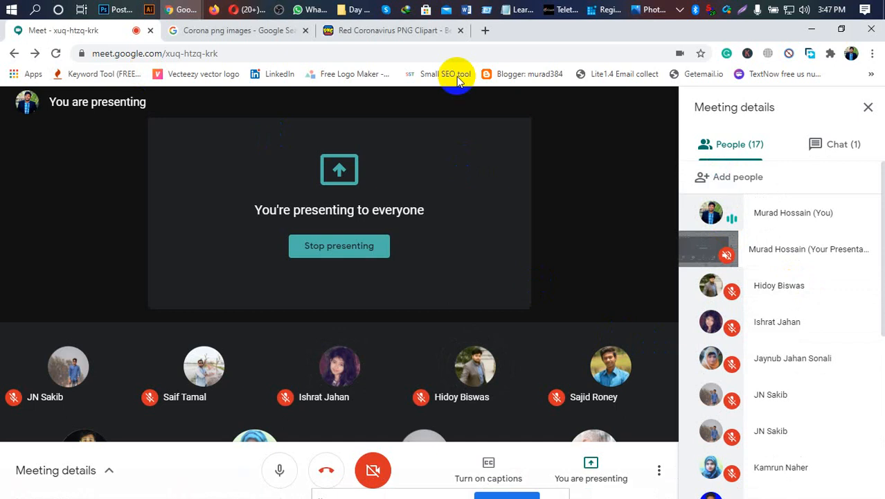
pyautogui.click(459, 31)
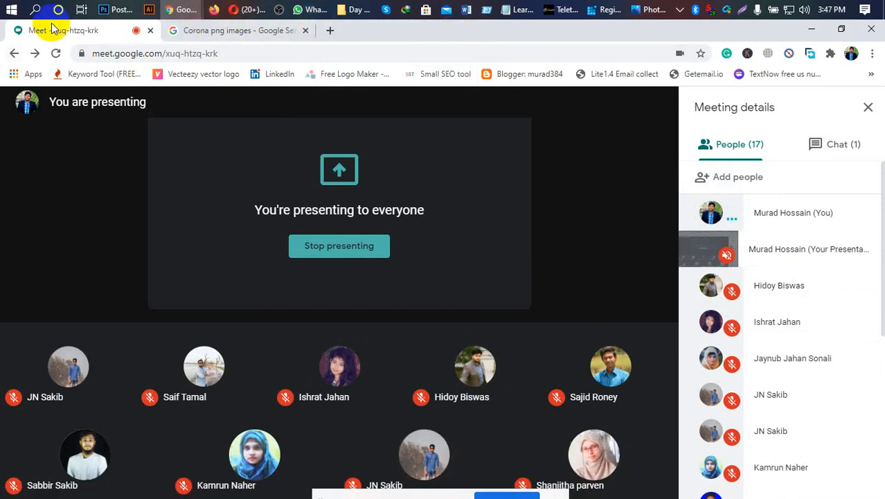
# Step: Return to Photoshop and close the Red_Coronavirus_PNG_Clipart-3281 (1).png document
pyautogui.click(117, 9)
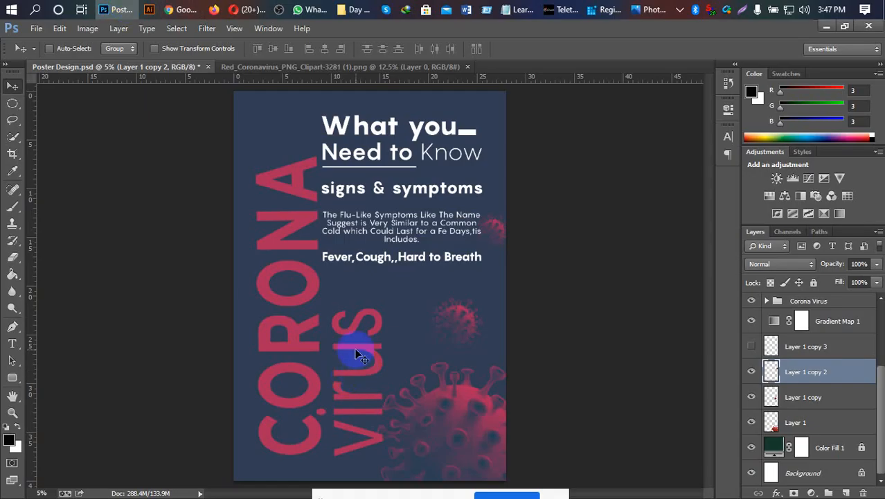
pyautogui.click(248, 69)
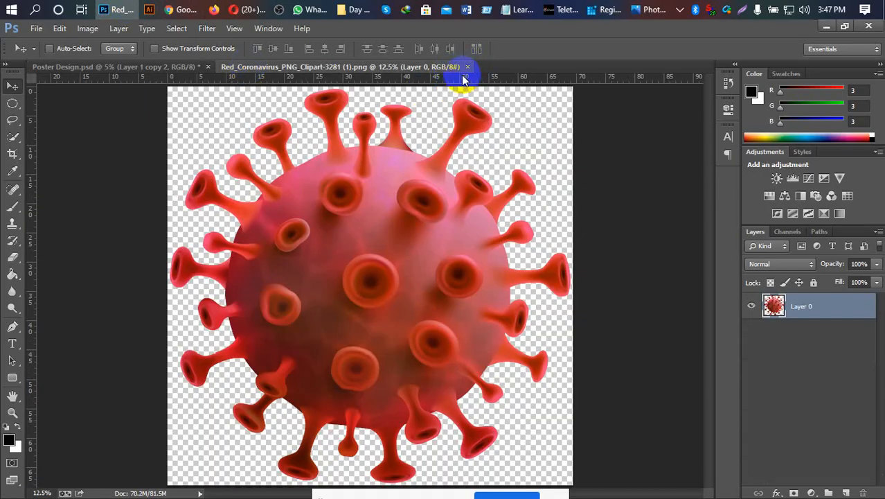
pyautogui.click(468, 67)
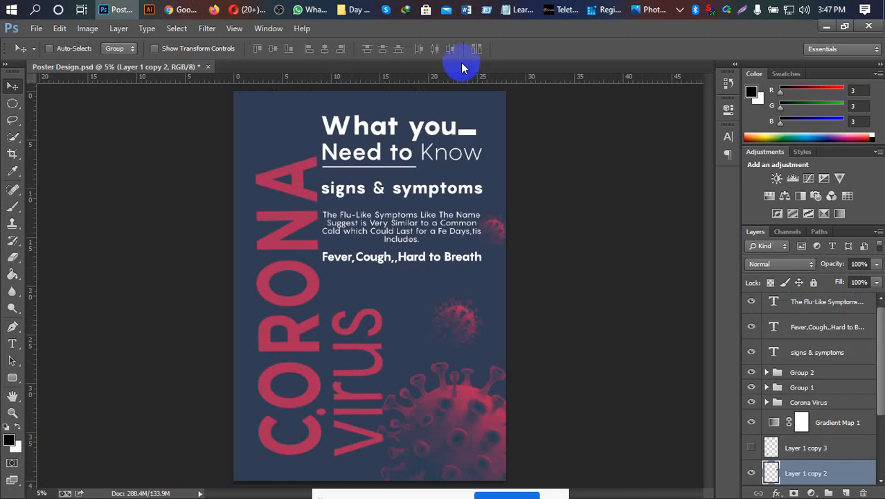
# Step: Open the Photoshop mockup file 554 from the urban-billboard-mockup folder inside Ledp-Lot2
pyautogui.click(35, 28)
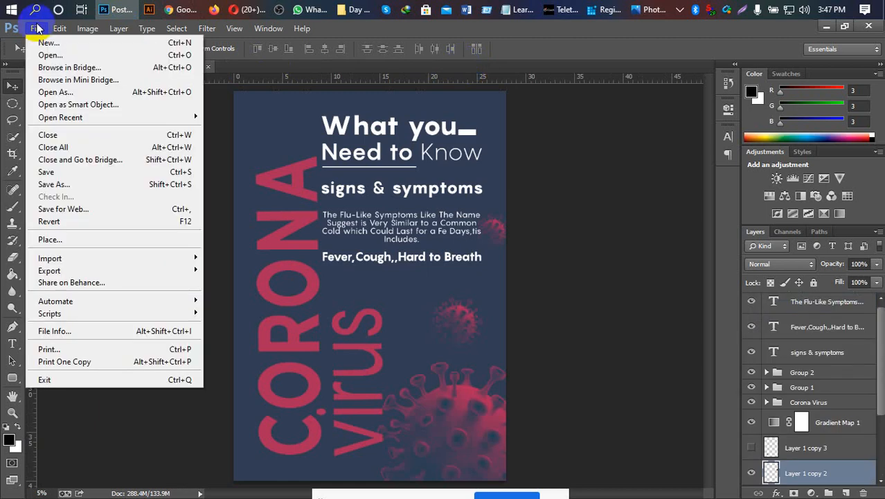
pyautogui.click(61, 58)
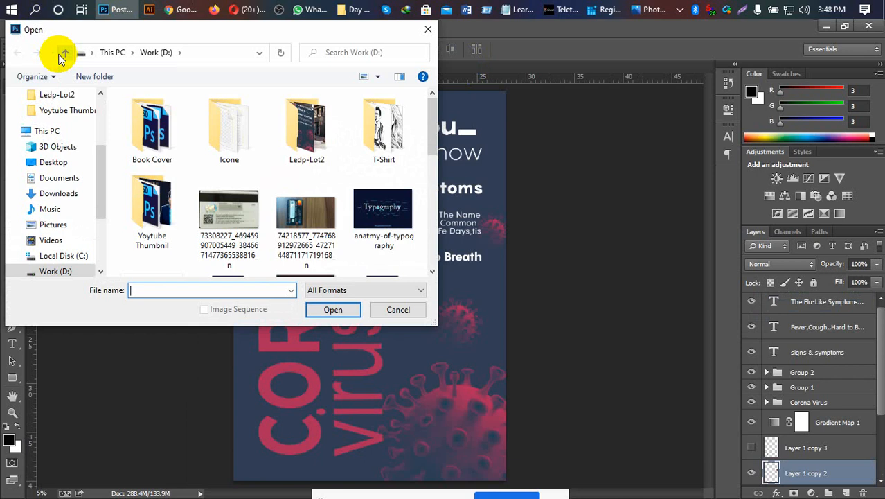
pyautogui.click(286, 147)
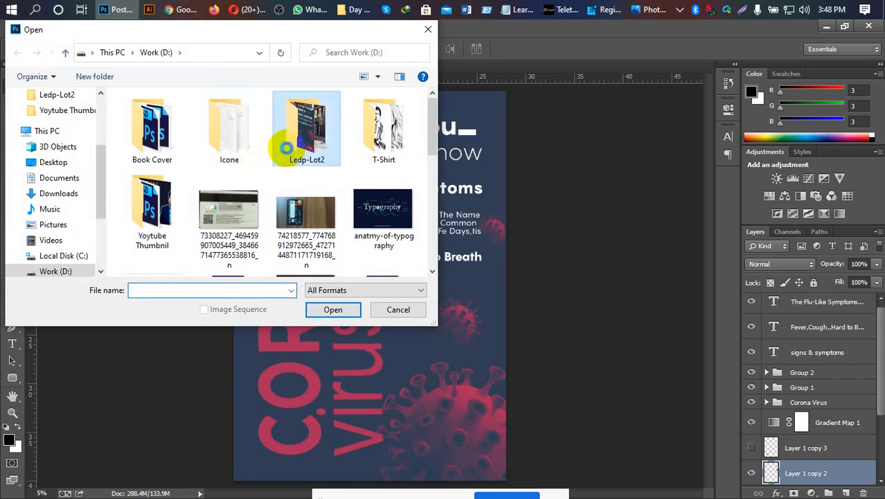
pyautogui.doubleClick(286, 147)
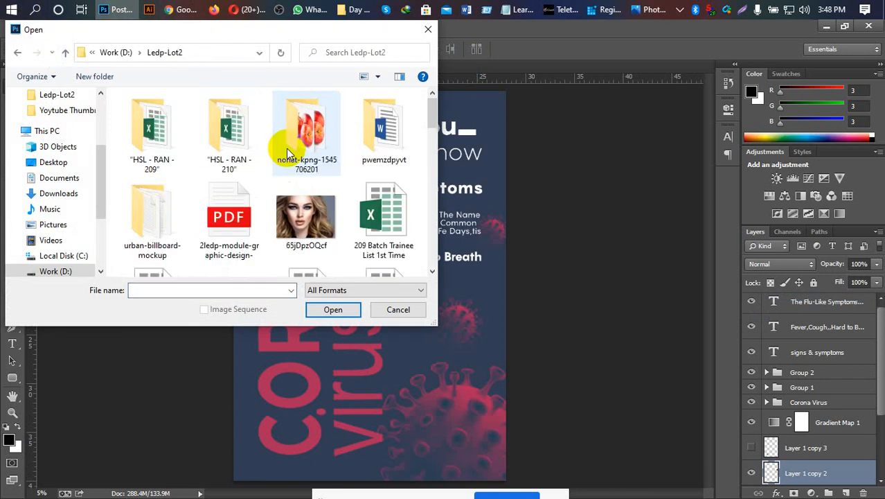
pyautogui.doubleClick(173, 212)
pyautogui.click(233, 129)
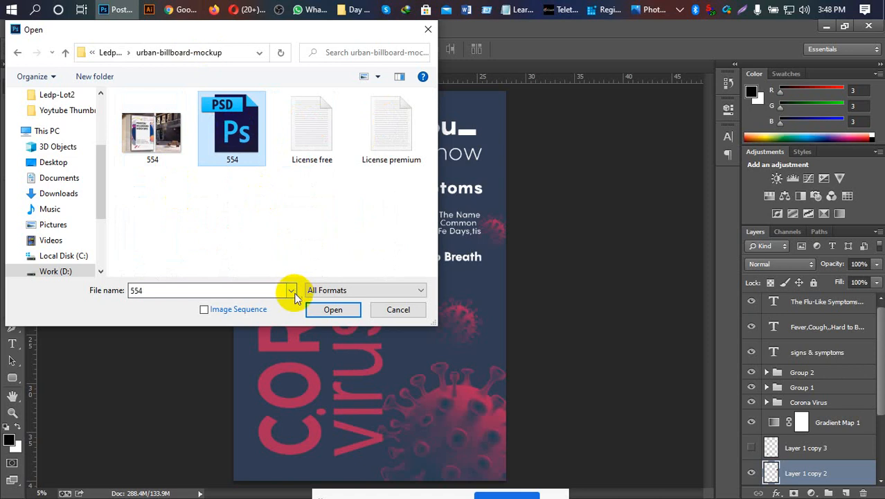
pyautogui.click(355, 309)
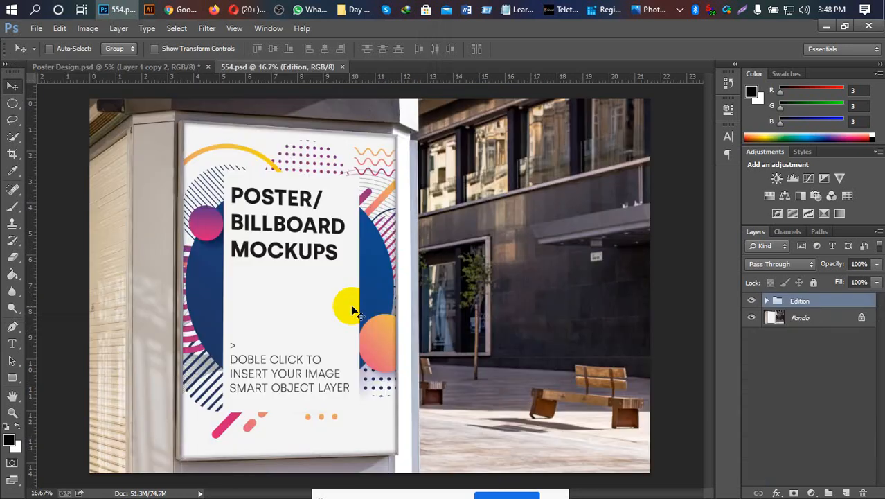
# Step: Expand the mockup's Edition and Poster groups and open the "Place your design here" smart object for editing
pyautogui.click(766, 302)
pyautogui.click(777, 317)
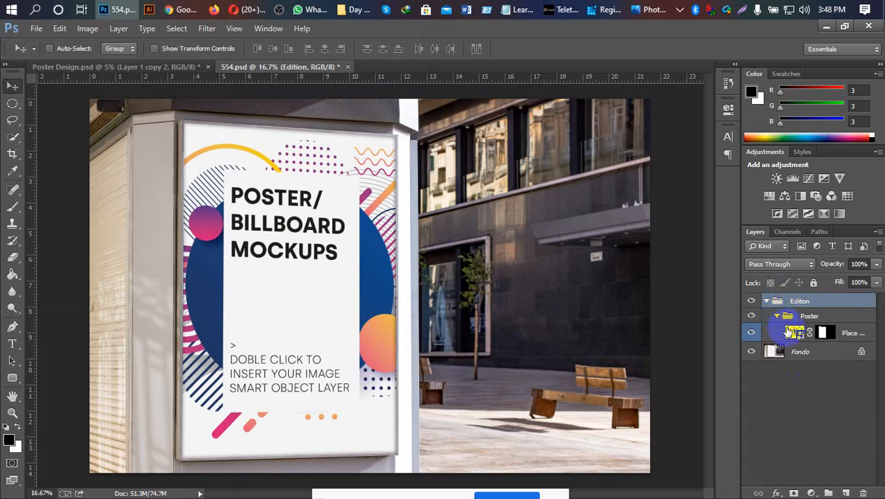
pyautogui.click(799, 333)
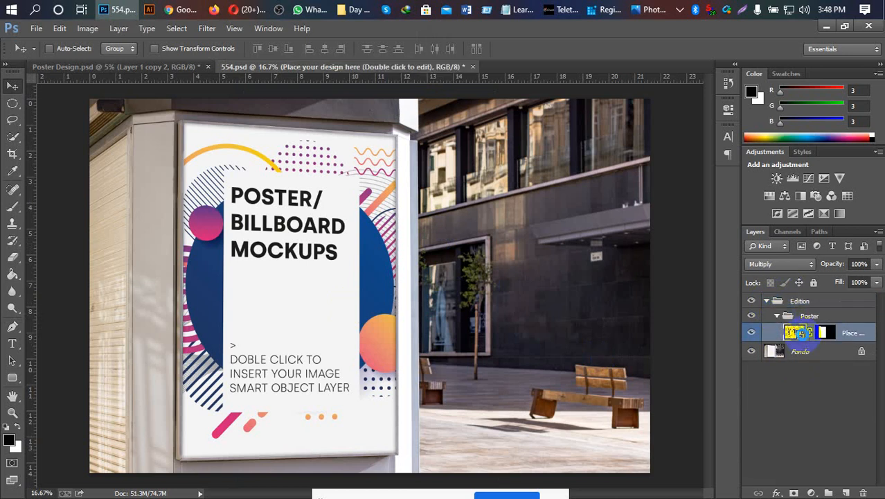
pyautogui.doubleClick(798, 332)
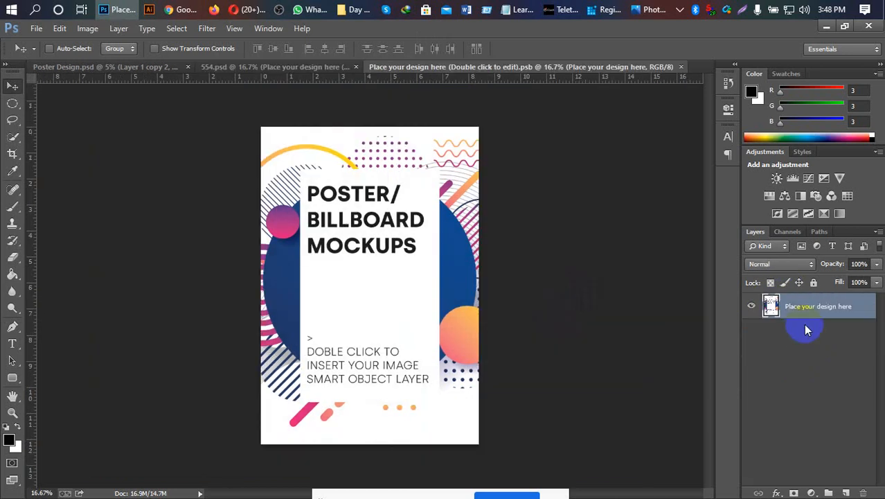
# Step: Switch to the Poster Design.psd document and open it in Save for Web, continuing despite the large image size
pyautogui.click(138, 67)
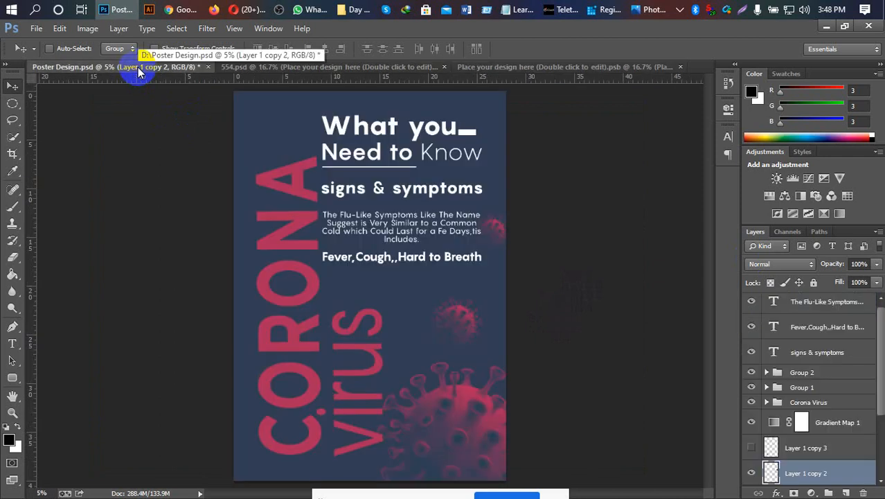
pyautogui.click(36, 28)
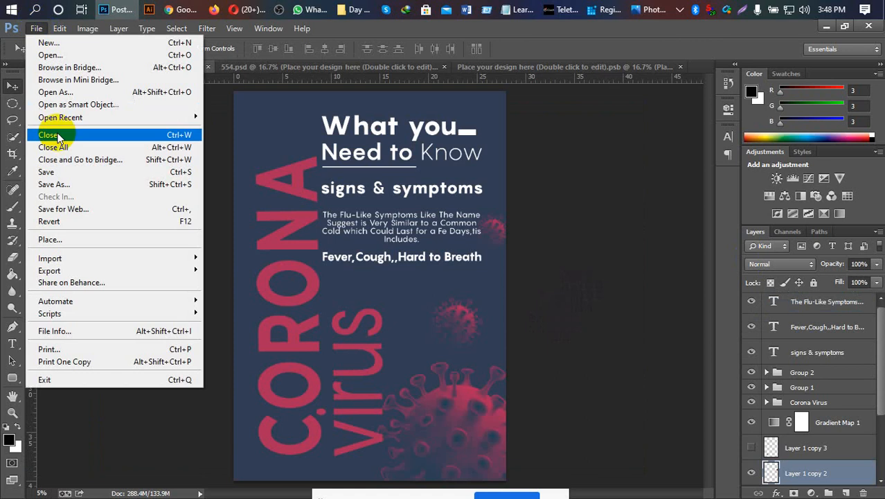
pyautogui.click(70, 212)
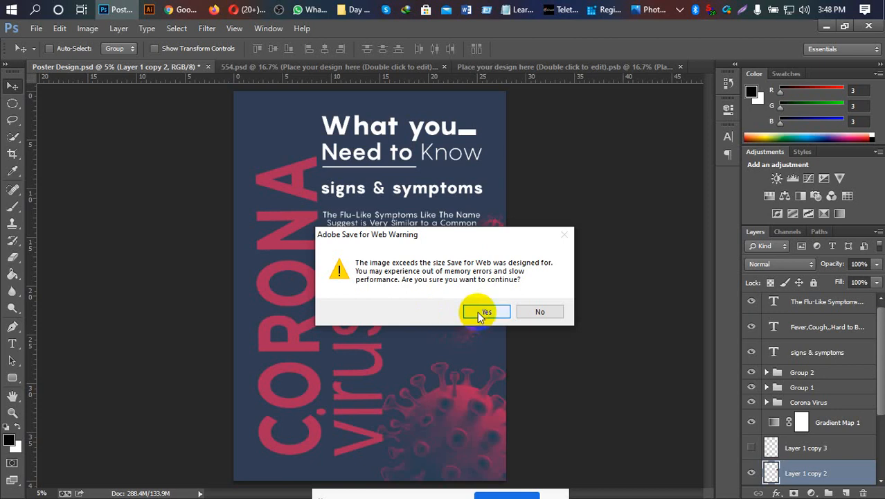
pyautogui.click(478, 312)
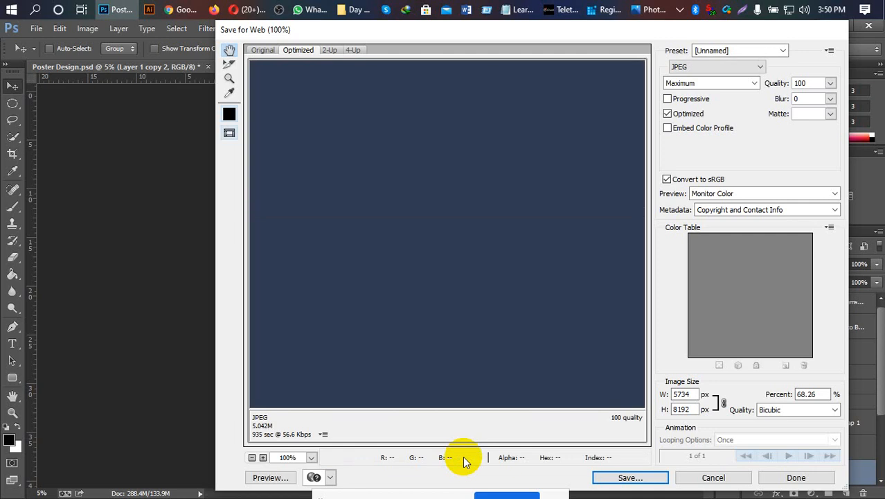
pyautogui.moveTo(484, 408); pyautogui.dragTo(470, 260)
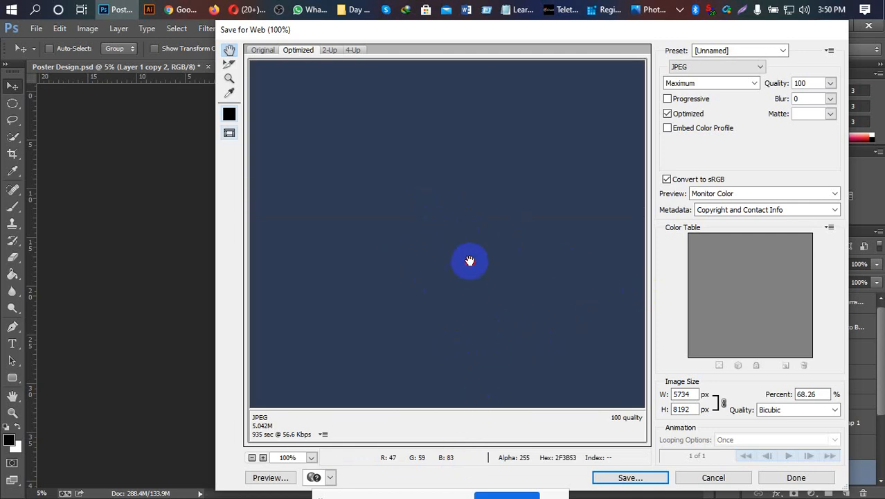
# Step: Save the optimized JPEG as Poster-Design.jpg in the Ledp-Lot2 folder on the Work (D:) drive
pyautogui.click(653, 477)
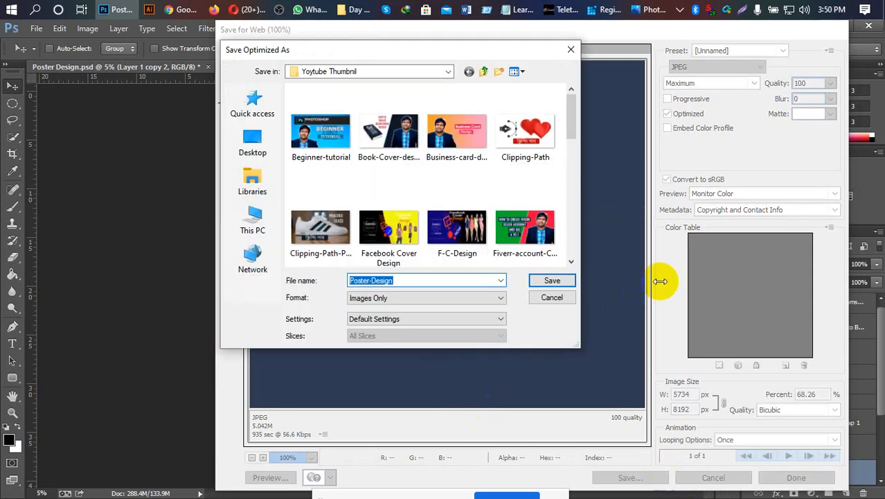
pyautogui.click(253, 221)
pyautogui.click(538, 280)
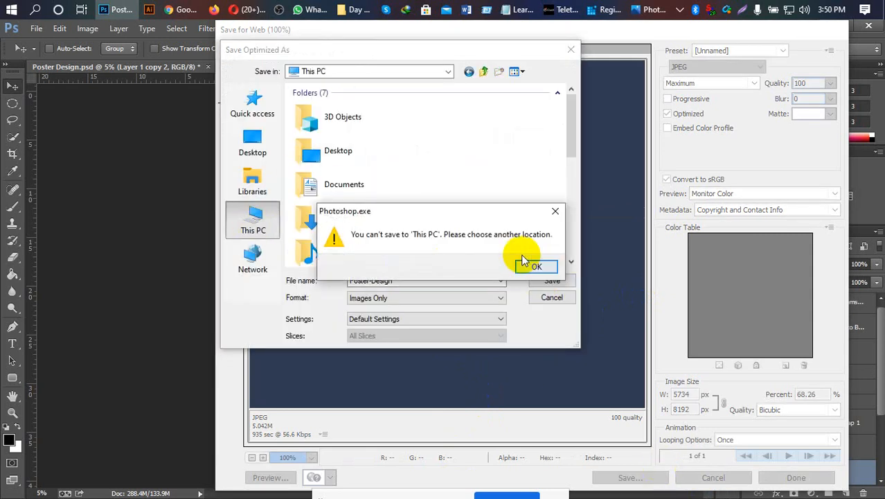
pyautogui.click(554, 213)
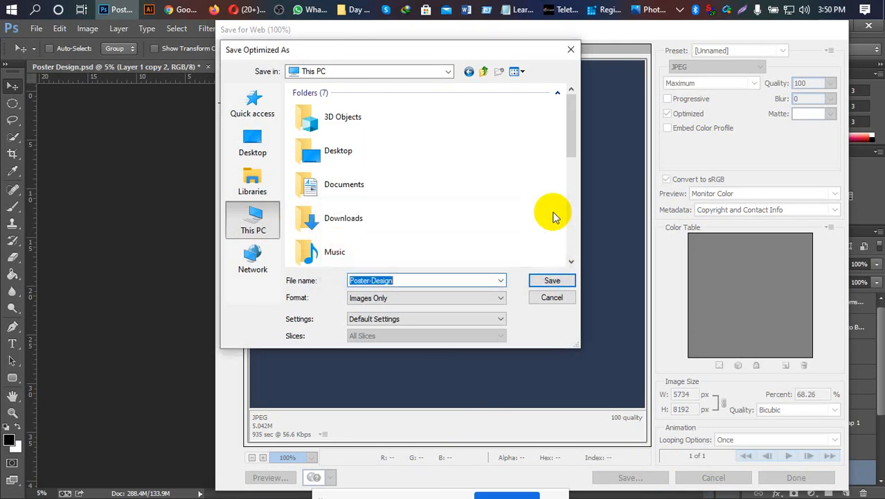
pyautogui.scroll(-5, 503, 160)
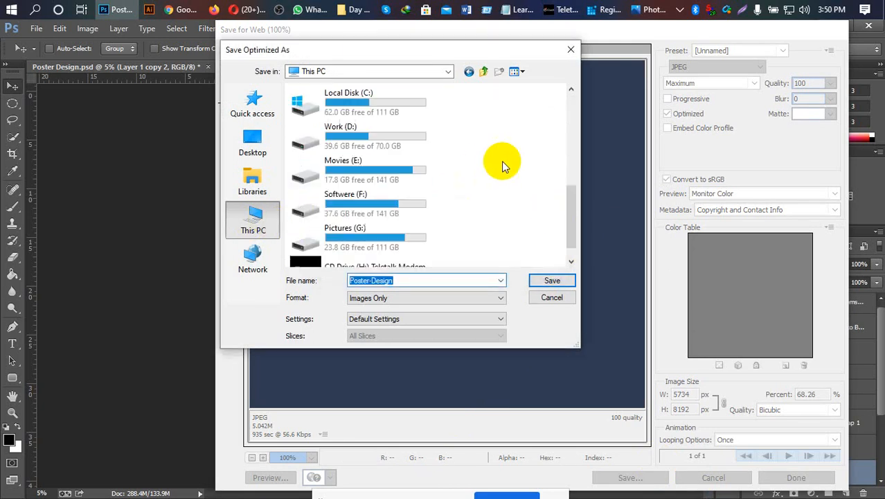
pyautogui.doubleClick(378, 139)
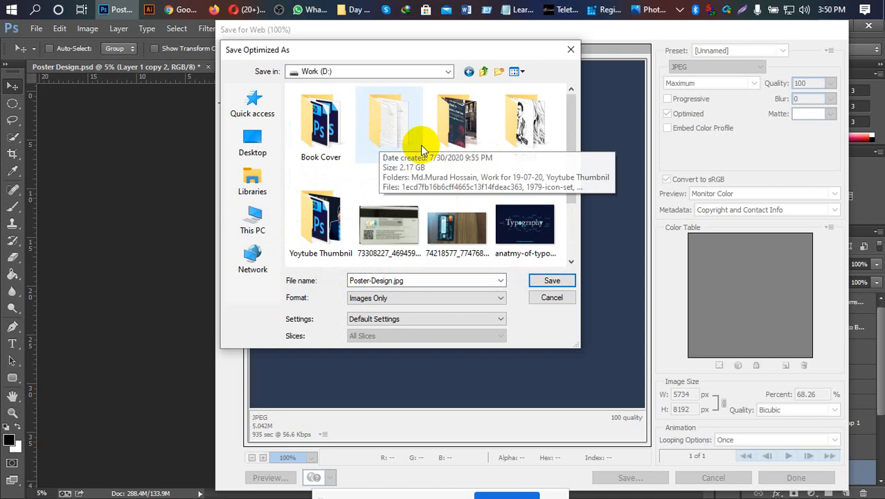
pyautogui.click(453, 149)
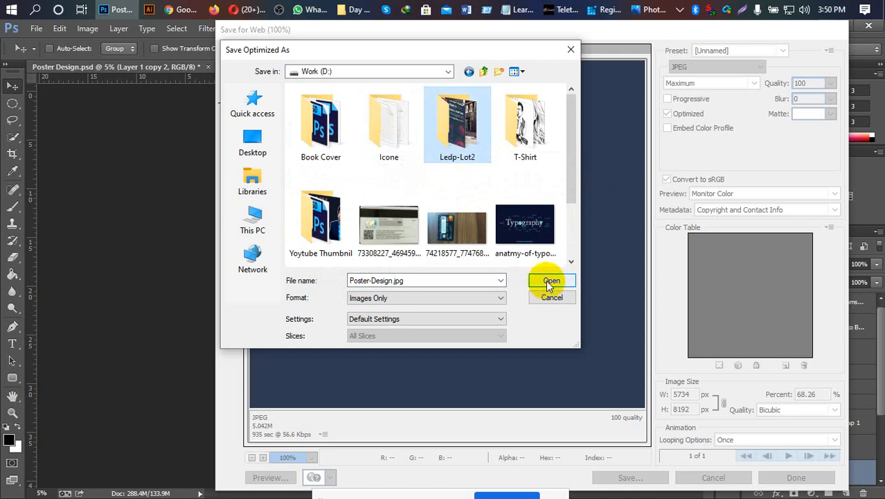
pyautogui.scroll(-3, 572, 182)
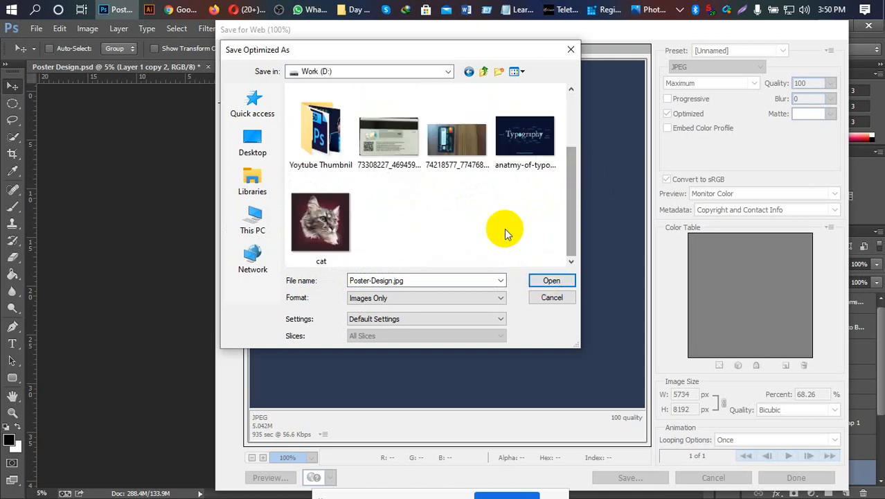
pyautogui.click(552, 280)
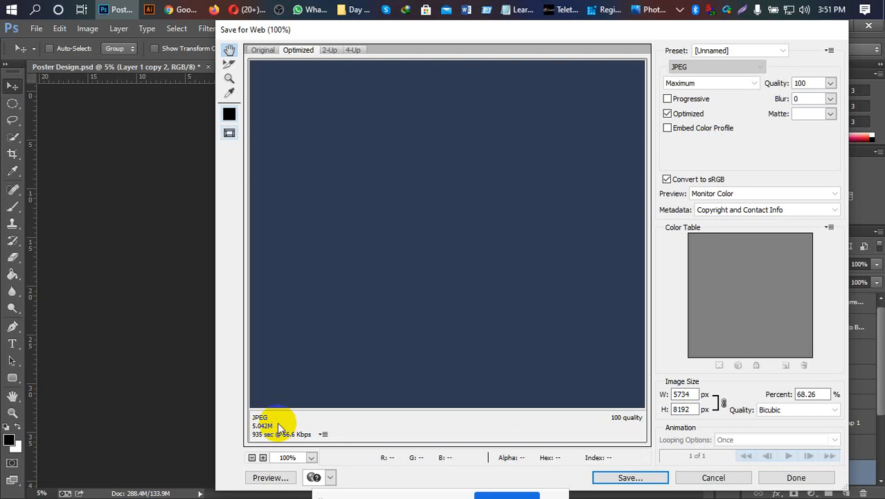
pyautogui.press('Return')
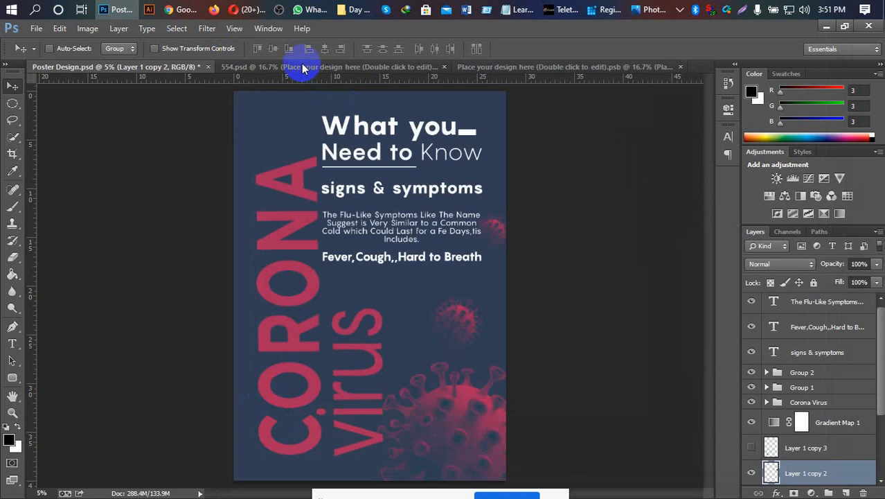
# Step: Return to the "Place your design here" smart object document and open the poster-Covid image from the Ledp-Lot2 folder
pyautogui.click(324, 67)
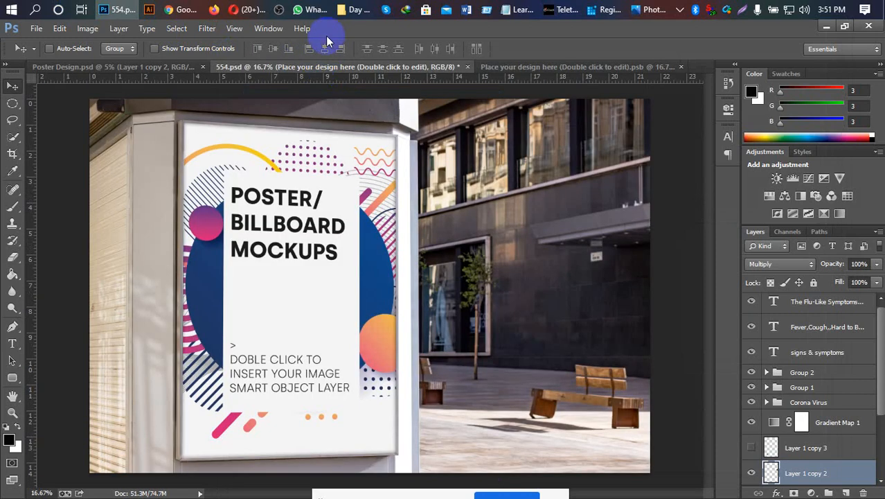
pyautogui.click(586, 66)
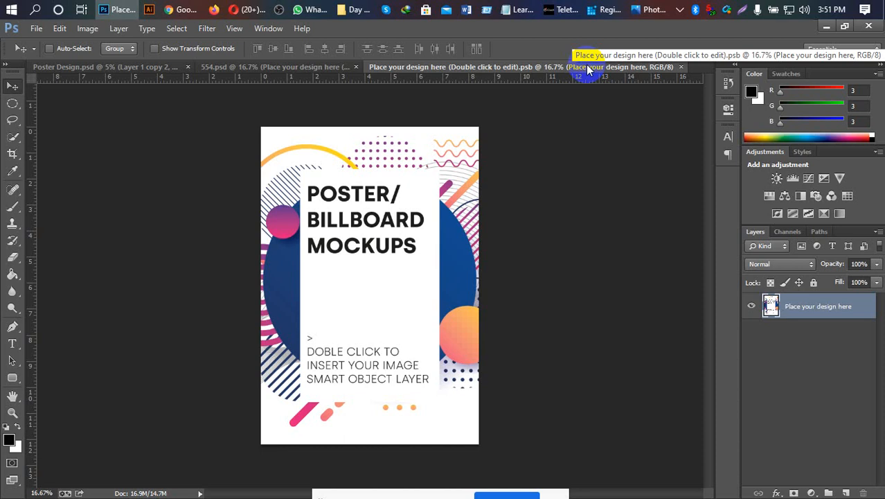
pyautogui.hotkey('ctrl', 'o')
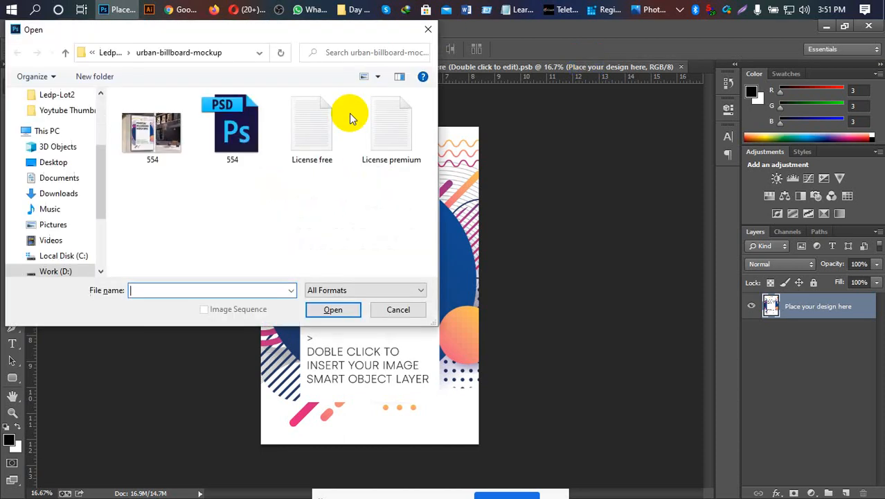
pyautogui.click(66, 270)
pyautogui.doubleClick(305, 137)
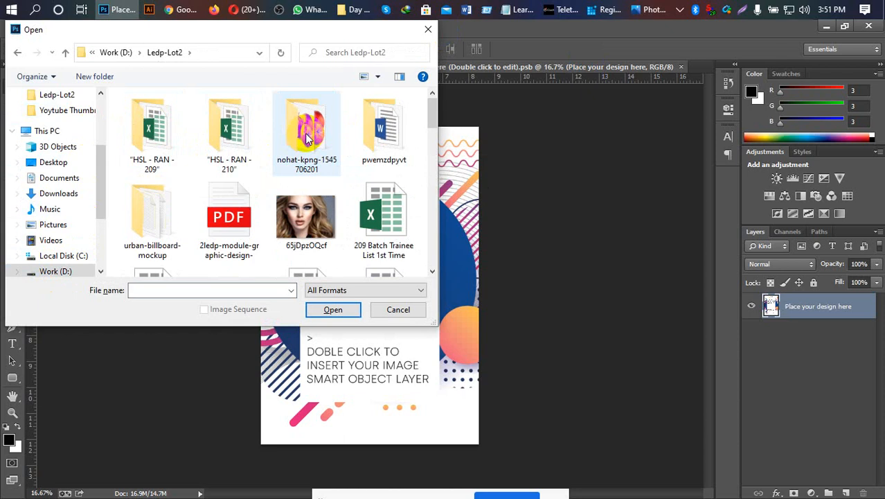
pyautogui.scroll(-7, 315, 151)
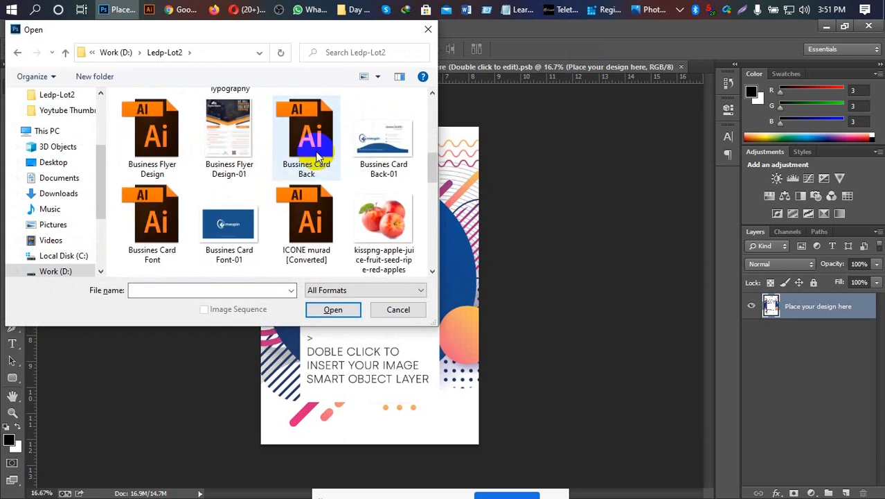
pyautogui.scroll(-6, 315, 154)
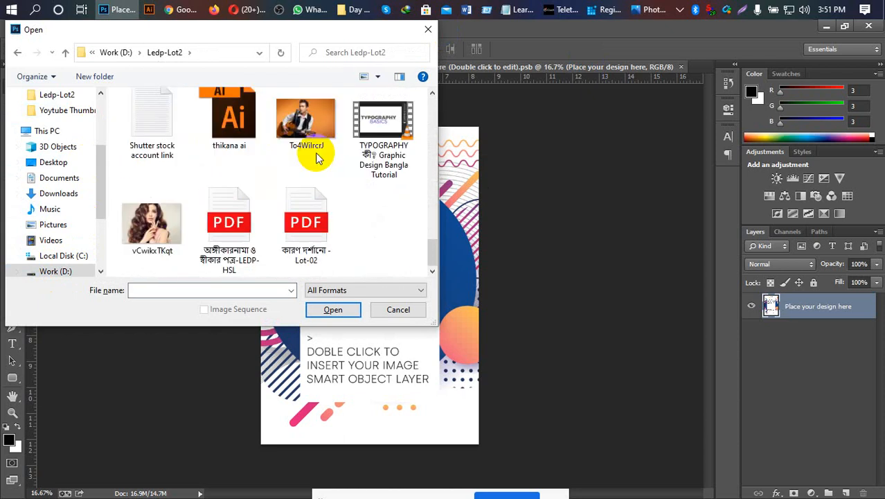
pyautogui.scroll(2, 352, 148)
pyautogui.click(315, 131)
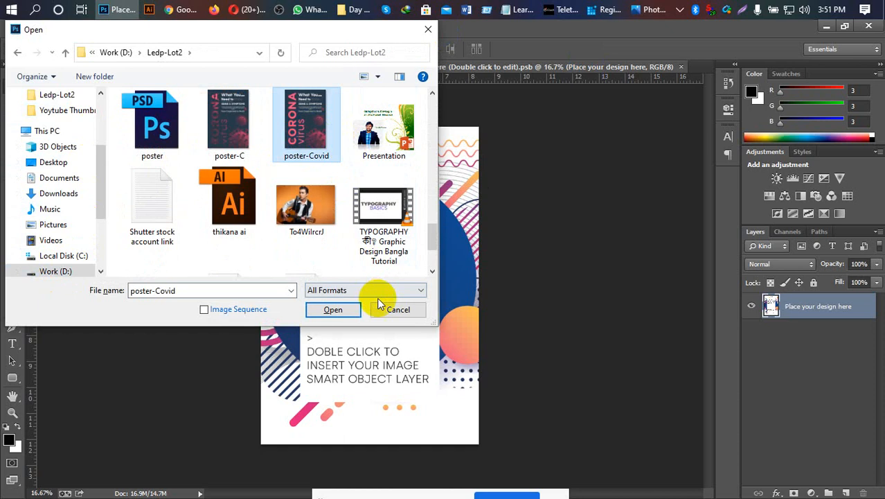
pyautogui.click(334, 311)
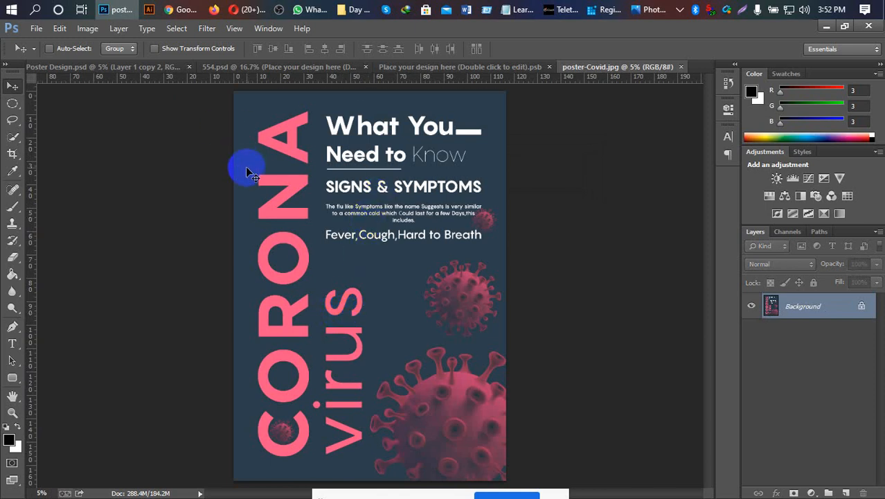
# Step: Copy the entire poster-Covid image and paste it into the "Place your design here" smart object document
pyautogui.hotkey('ctrl', 'a')
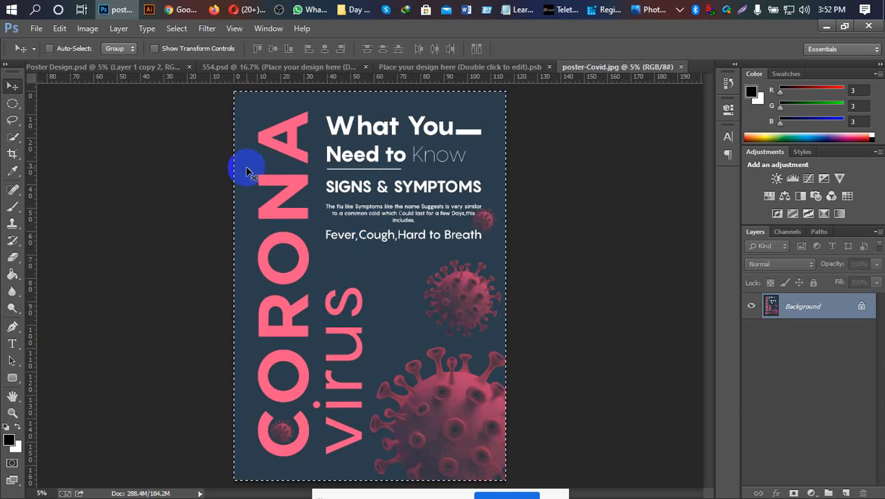
pyautogui.click(469, 66)
pyautogui.hotkey('ctrl', 'v')
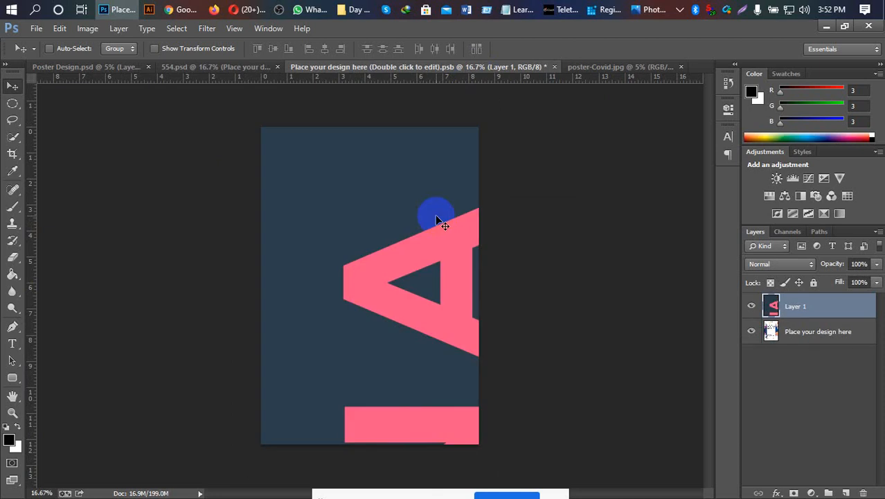
# Step: Scale the pasted poster layer down proportionally to about 19% with Free Transform and move it over the placeholder design
pyautogui.hotkey('ctrl', '-')
pyautogui.hotkey('ctrl', '-')
pyautogui.hotkey('ctrl', '-')
pyautogui.hotkey('ctrl', '-')
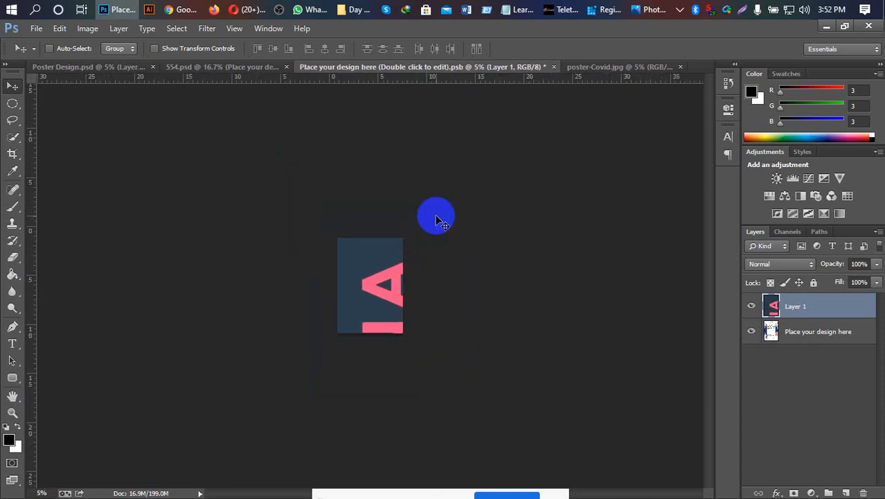
pyautogui.hotkey('ctrl', '-')
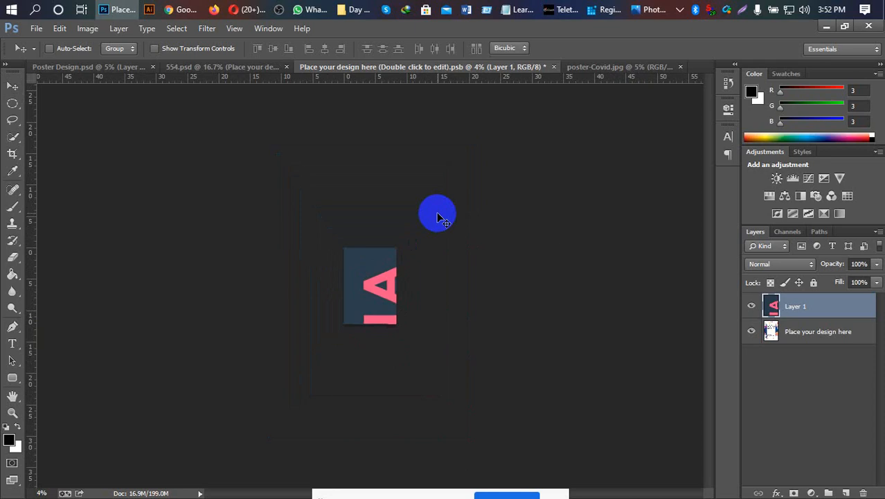
pyautogui.hotkey('ctrl', 't')
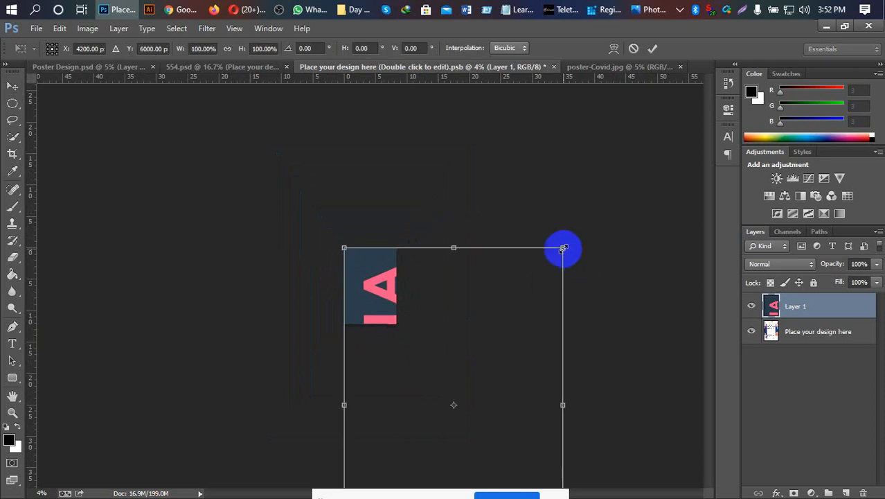
pyautogui.moveTo(562, 247); pyautogui.dragTo(459, 364)
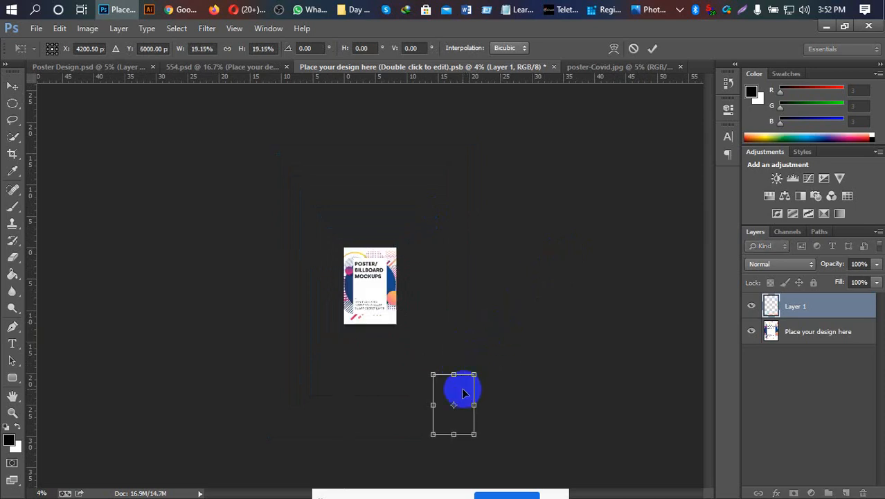
pyautogui.moveTo(463, 393); pyautogui.dragTo(380, 274)
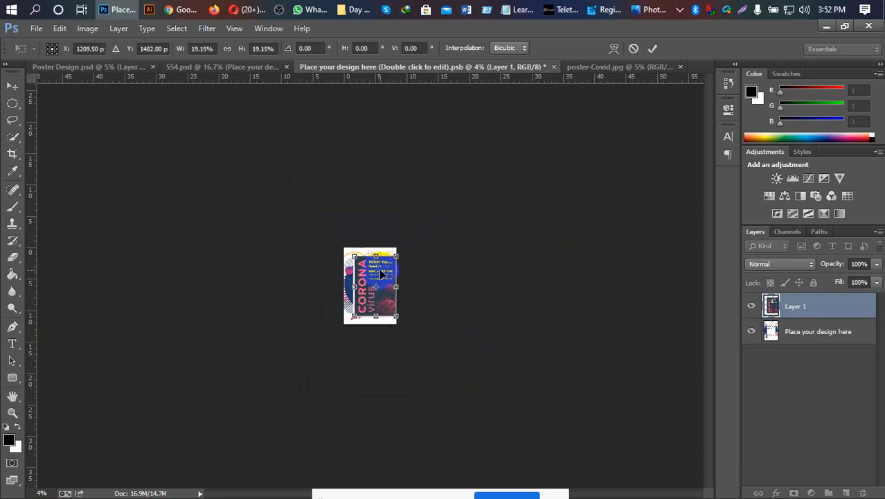
pyautogui.scroll(4, 380, 275)
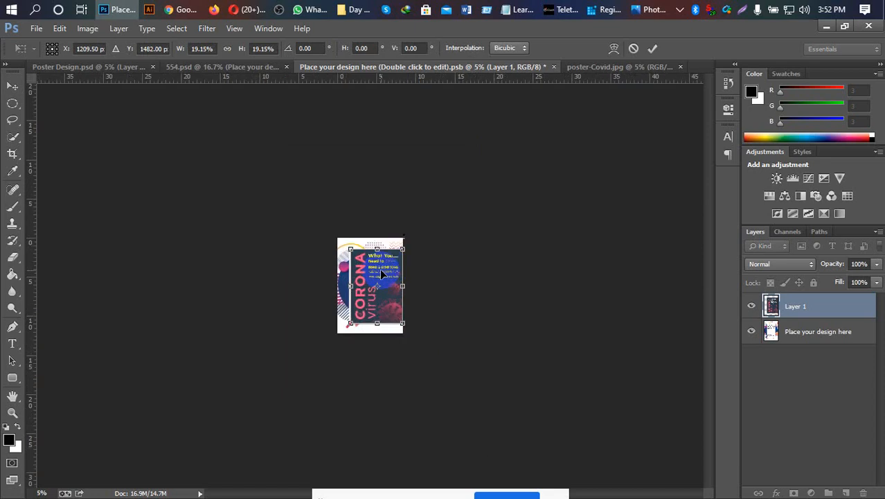
pyautogui.scroll(1, 380, 274)
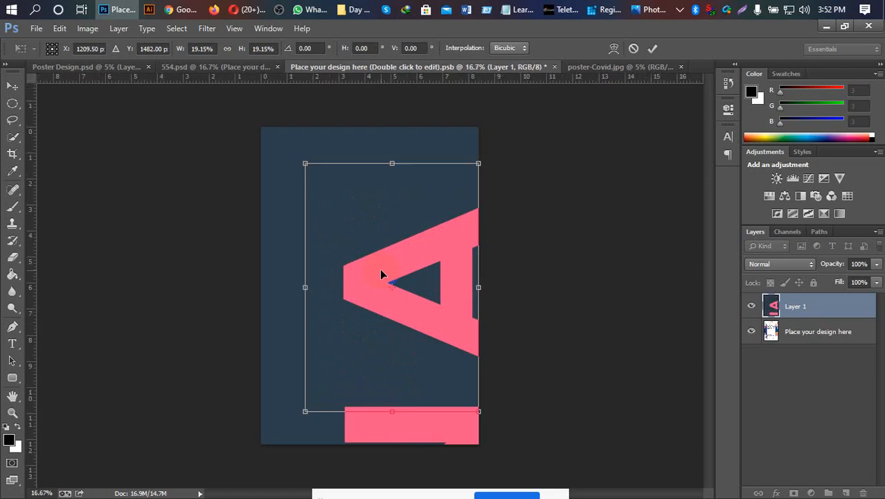
pyautogui.moveTo(391, 257); pyautogui.dragTo(367, 249)
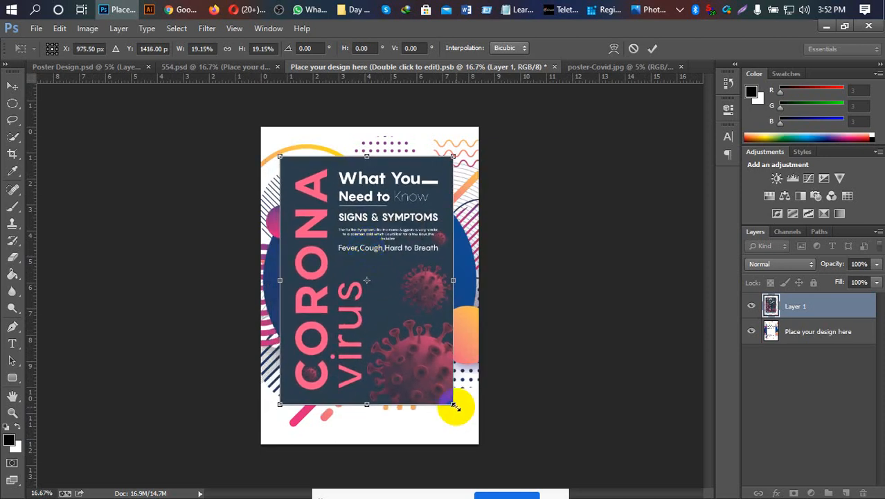
# Step: Enlarge the pasted poster layer to about 23.23% width and 23.88% height, aligning its right edge with the canvas edge
pyautogui.moveTo(468, 419)
pyautogui.mouseDown()
pyautogui.moveTo(478, 428)
pyautogui.moveTo(474, 417)
pyautogui.mouseUp()
pyautogui.hotkey('ctrl', 'z')
pyautogui.moveTo(462, 414); pyautogui.dragTo(479, 433)
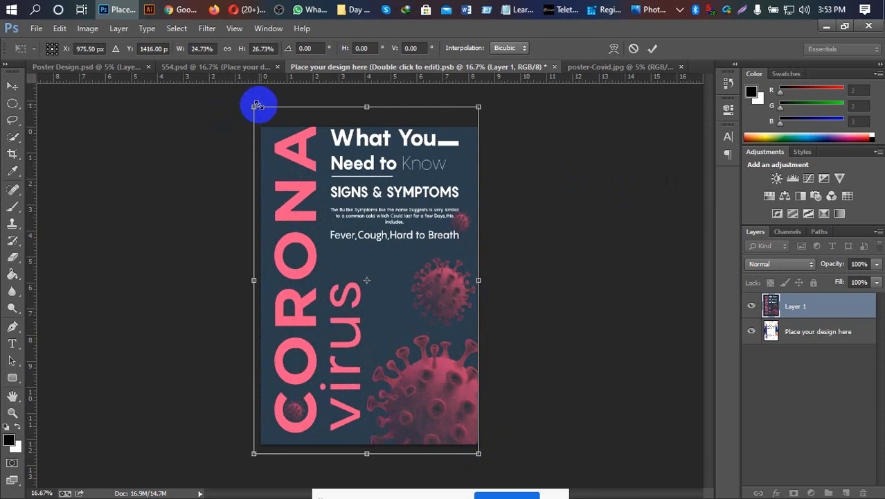
pyautogui.moveTo(255, 107); pyautogui.dragTo(260, 118)
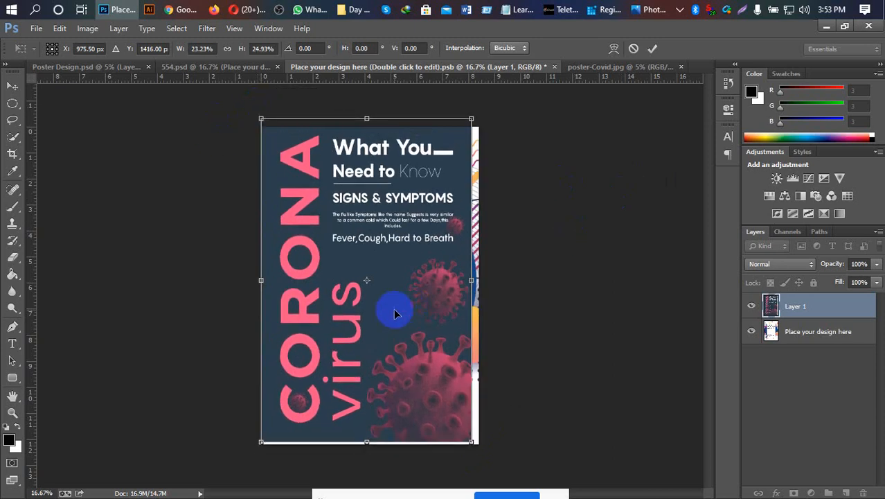
pyautogui.moveTo(397, 313)
pyautogui.mouseDown()
pyautogui.moveTo(414, 321)
pyautogui.moveTo(404, 318)
pyautogui.mouseUp()
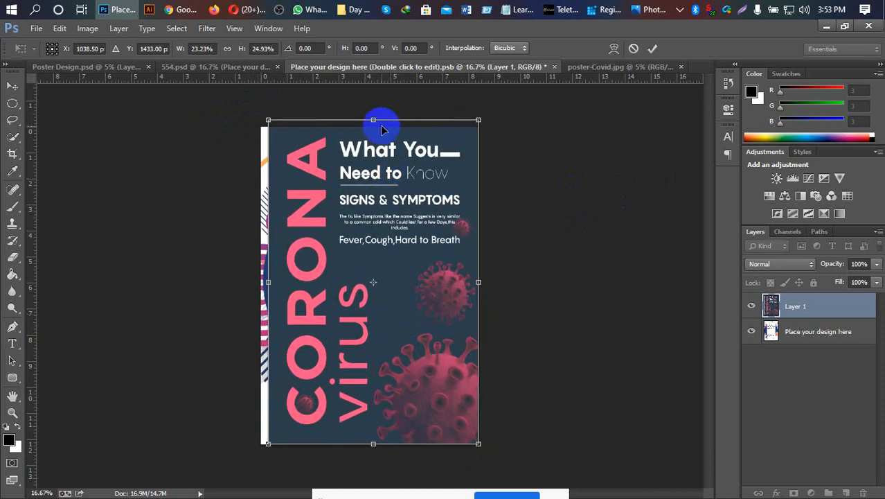
pyautogui.moveTo(374, 119); pyautogui.dragTo(371, 133)
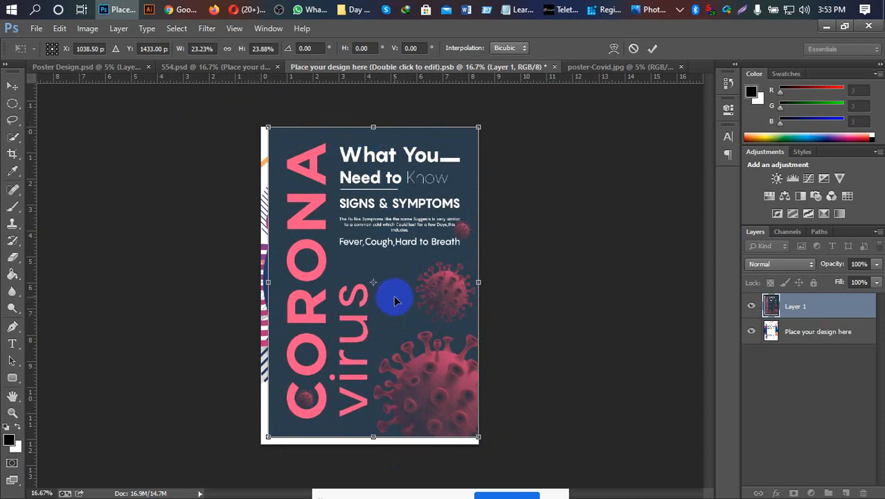
# Step: Nudge the poster layer down and left to about X 1008.5 px, Y 1463 px, centring it over the canvas
pyautogui.hotkey('shift', 'Down')
pyautogui.hotkey('shift', 'Down')
pyautogui.hotkey('shift', 'Down')
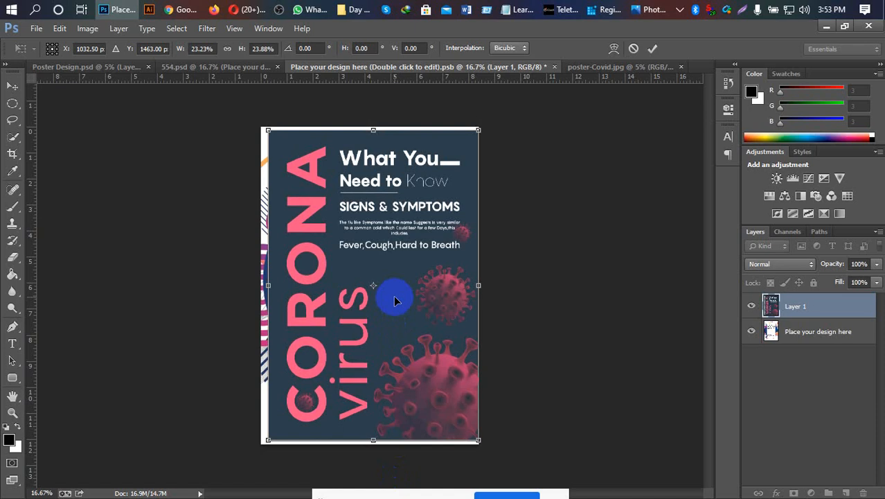
pyautogui.press('Left')
pyautogui.press('Left')
pyautogui.press('Left')
pyautogui.press('Left')
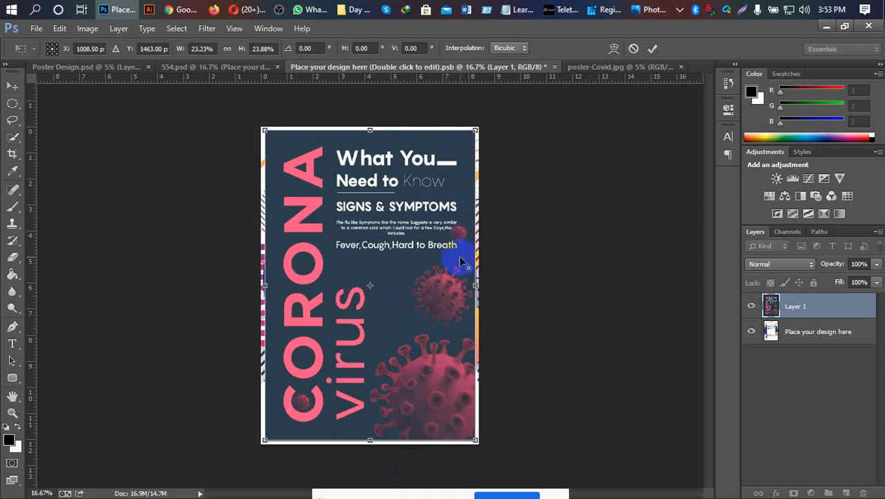
# Step: Stretch the poster layer to about 23.94% width and 24.38% height to fill the canvas and apply the transform
pyautogui.moveTo(470, 288)
pyautogui.mouseDown()
pyautogui.moveTo(482, 286)
pyautogui.moveTo(474, 288)
pyautogui.mouseUp()
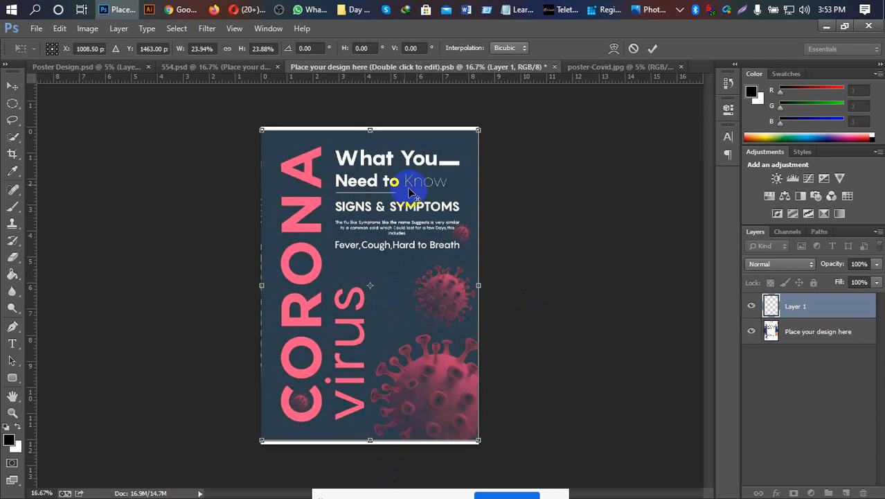
pyautogui.moveTo(369, 129); pyautogui.dragTo(367, 124)
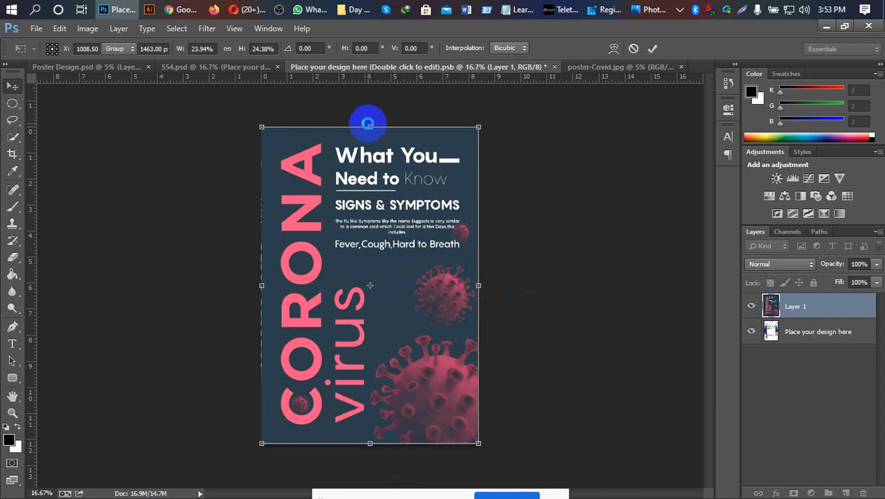
pyautogui.press('Return')
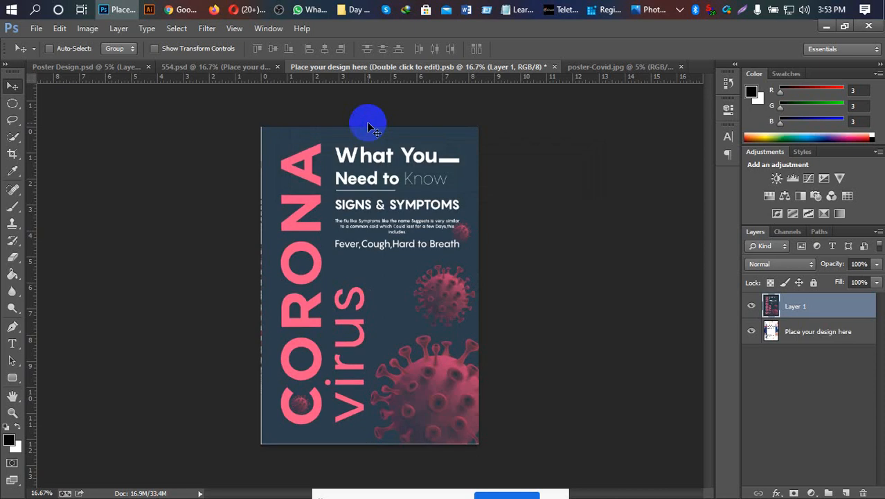
# Step: Align the poster layer to the centre of the whole canvas horizontally and vertically, and deselect
pyautogui.hotkey('ctrl', 'a')
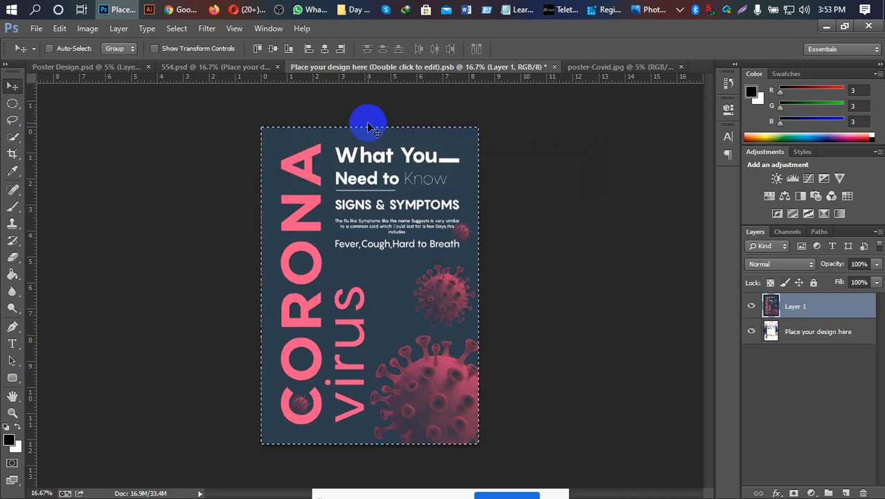
pyautogui.click(325, 48)
pyautogui.click(271, 47)
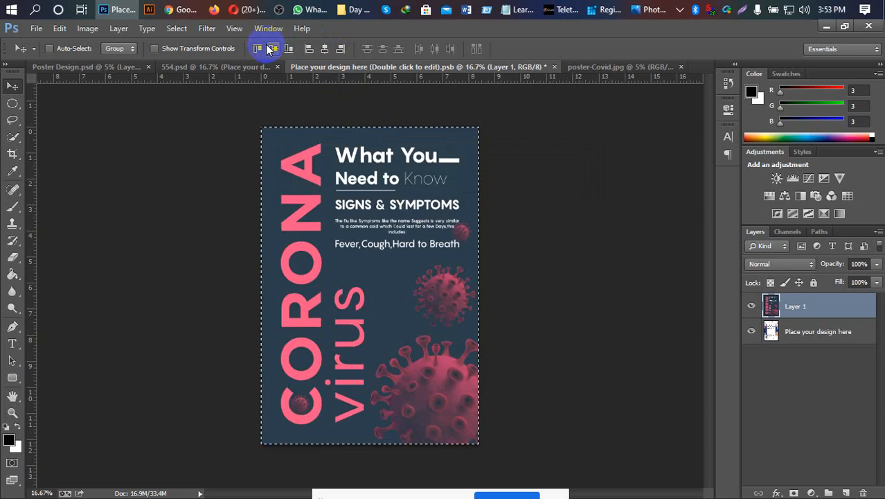
pyautogui.hotkey('ctrl', 'd')
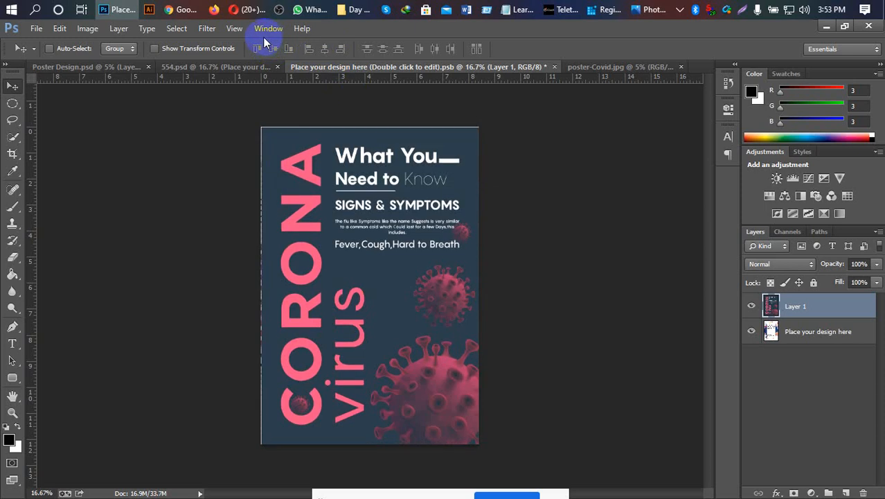
# Step: Try to close the thin gaps at the canvas sides by nudging the poster layer left and right
pyautogui.press('Left')
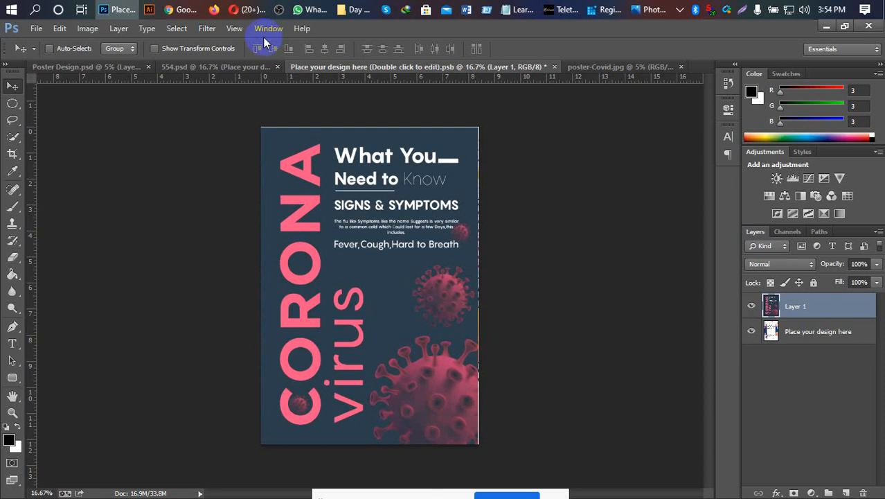
pyautogui.press('Right')
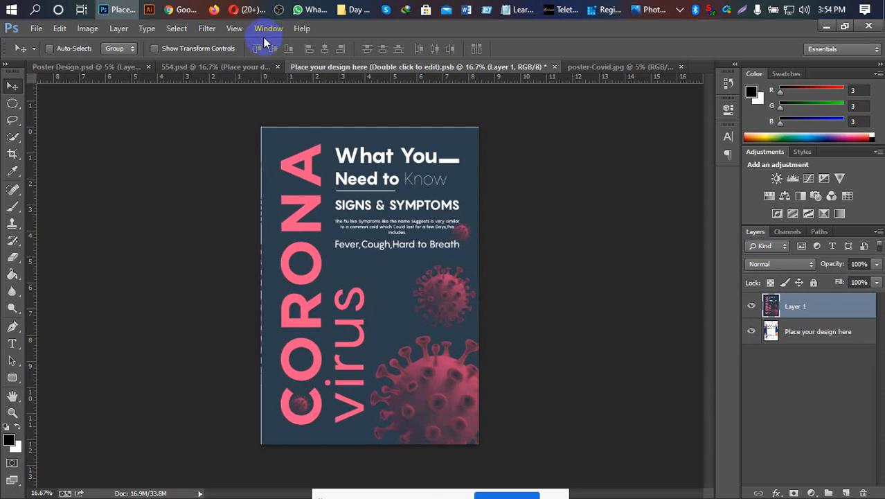
pyautogui.press('Left')
pyautogui.press('Right')
# Step: Stretch the poster layer to about 100.80% width and 101.85% height so it overlaps the canvas edges, and apply the transform
pyautogui.hotkey('ctrl', 't')
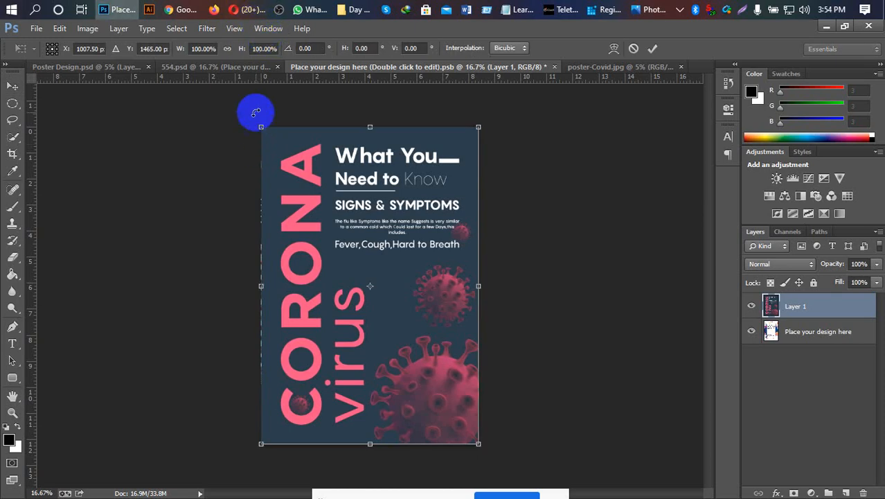
pyautogui.moveTo(260, 126)
pyautogui.mouseDown()
pyautogui.moveTo(245, 115)
pyautogui.moveTo(257, 121)
pyautogui.mouseUp()
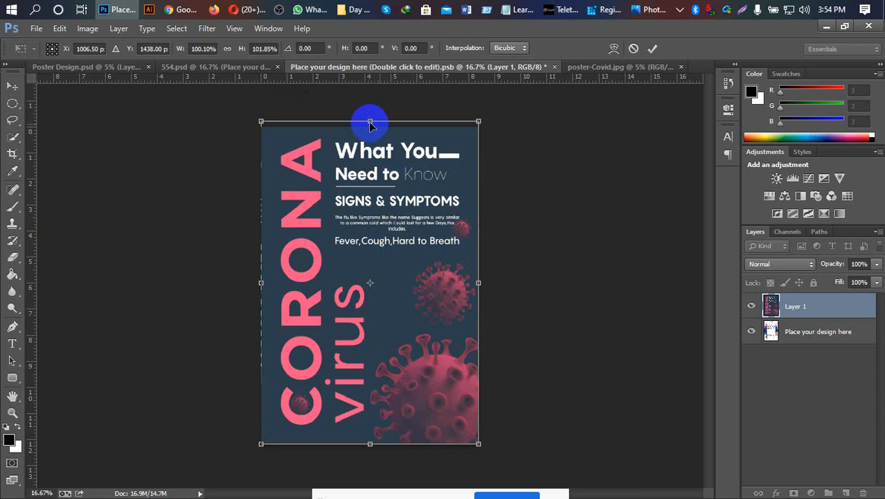
pyautogui.moveTo(260, 282)
pyautogui.mouseDown()
pyautogui.moveTo(250, 282)
pyautogui.moveTo(259, 283)
pyautogui.mouseUp()
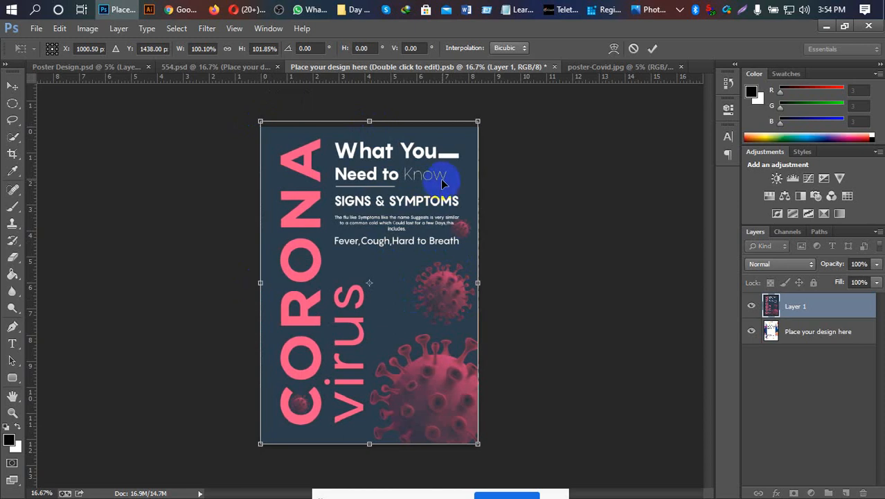
pyautogui.moveTo(477, 282); pyautogui.dragTo(477, 287)
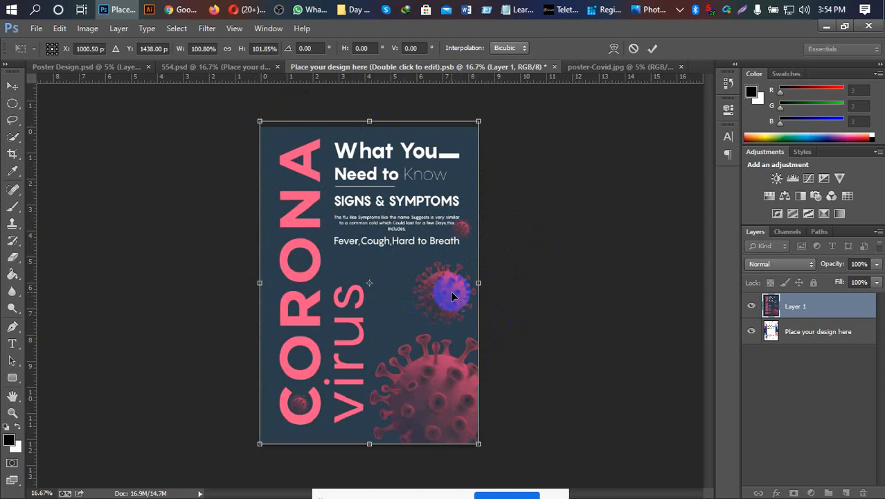
pyautogui.press('v')
pyautogui.doubleClick(470, 282)
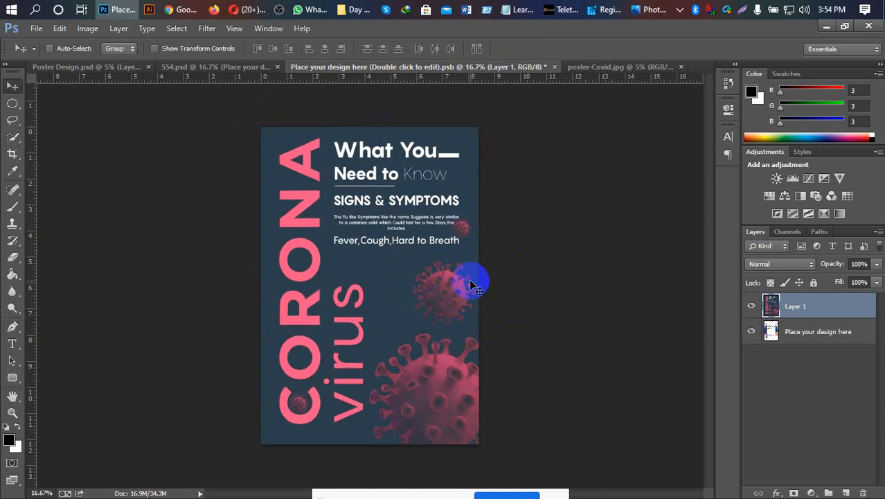
# Step: Save the smart object document and return to the 554.psd mockup to inspect the poster on the billboard up close
pyautogui.hotkey('ctrl', 's')
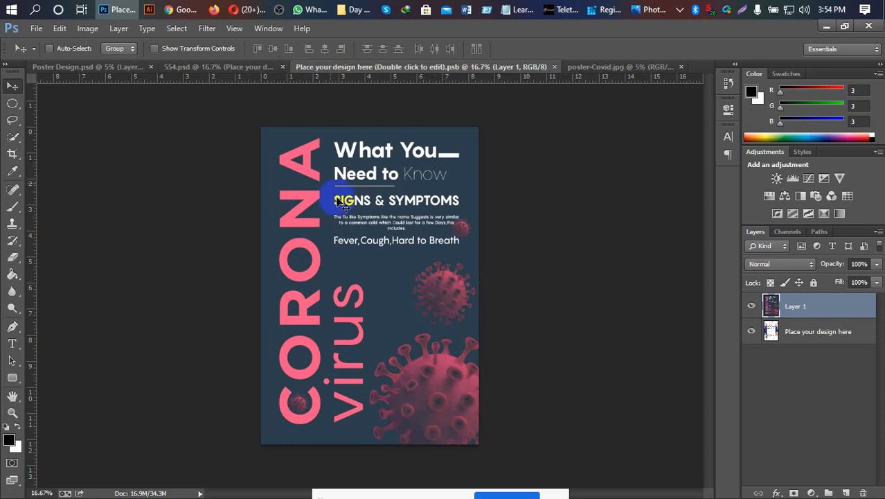
pyautogui.click(208, 67)
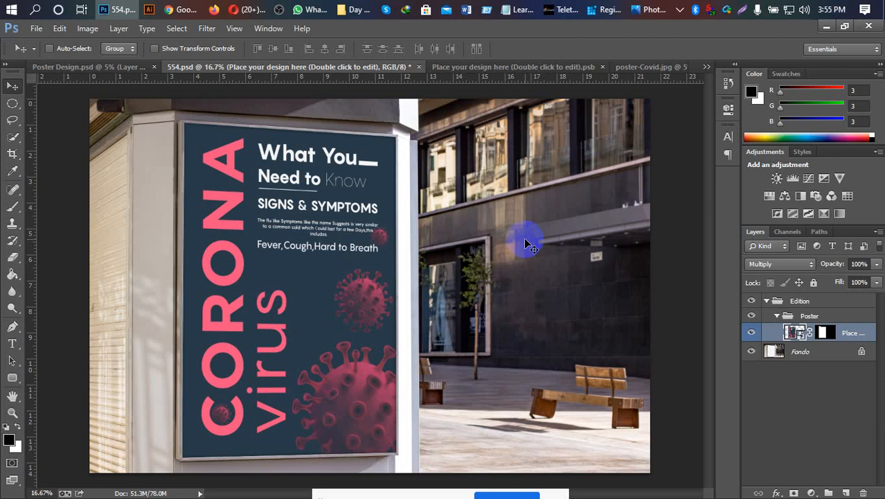
pyautogui.hotkey('ctrl', '+')
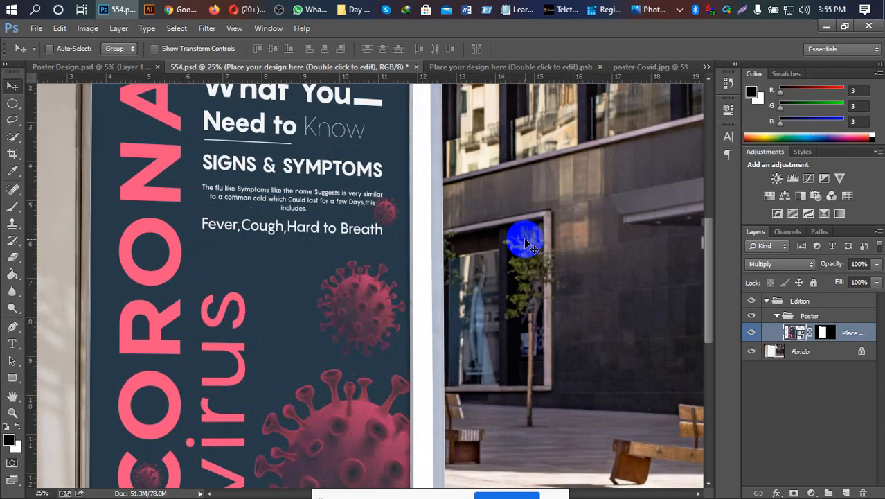
pyautogui.hotkey('ctrl', '+')
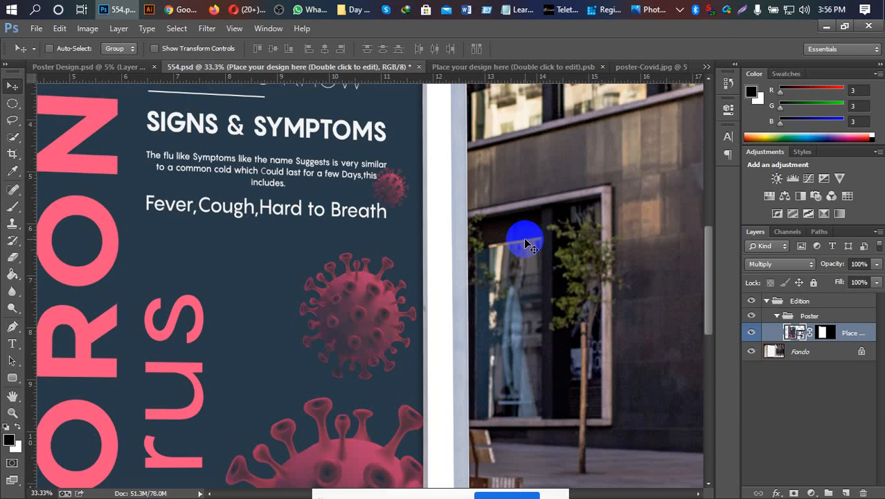
pyautogui.hotkey('ctrl', '-')
pyautogui.hotkey('ctrl', '-')
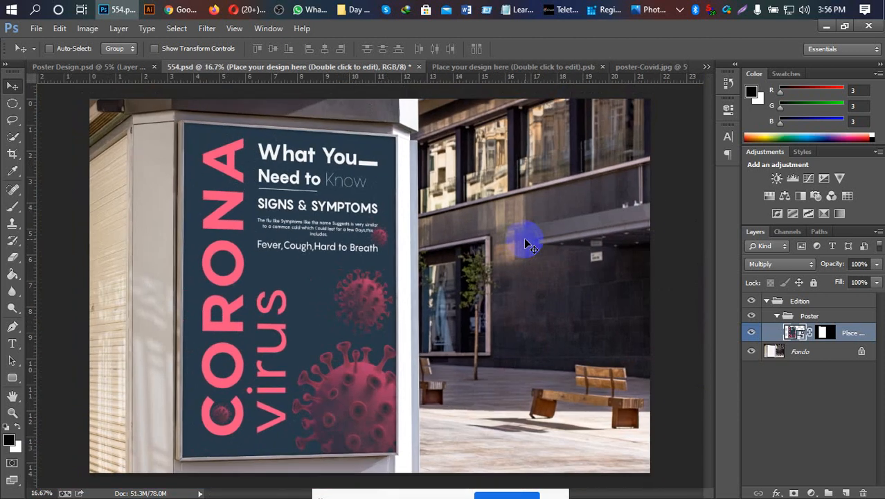